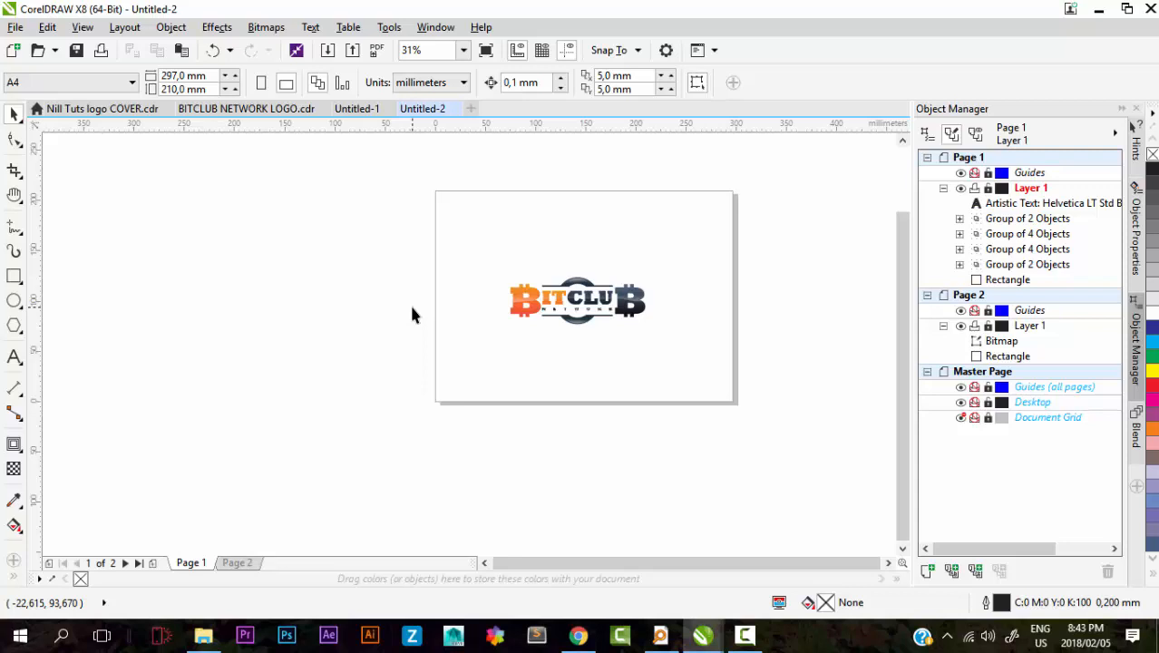
Step: Try a solid blue fill (C:100 M:100 Y:0 K:0) on the NETWORK text on Page 1 and undo it
{"action": "scroll", "coordinate": [596, 323], "scroll_direction": "up", "scroll_amount": 2}
{"action": "scroll", "coordinate": [603, 308], "scroll_direction": "up", "scroll_amount": 1}
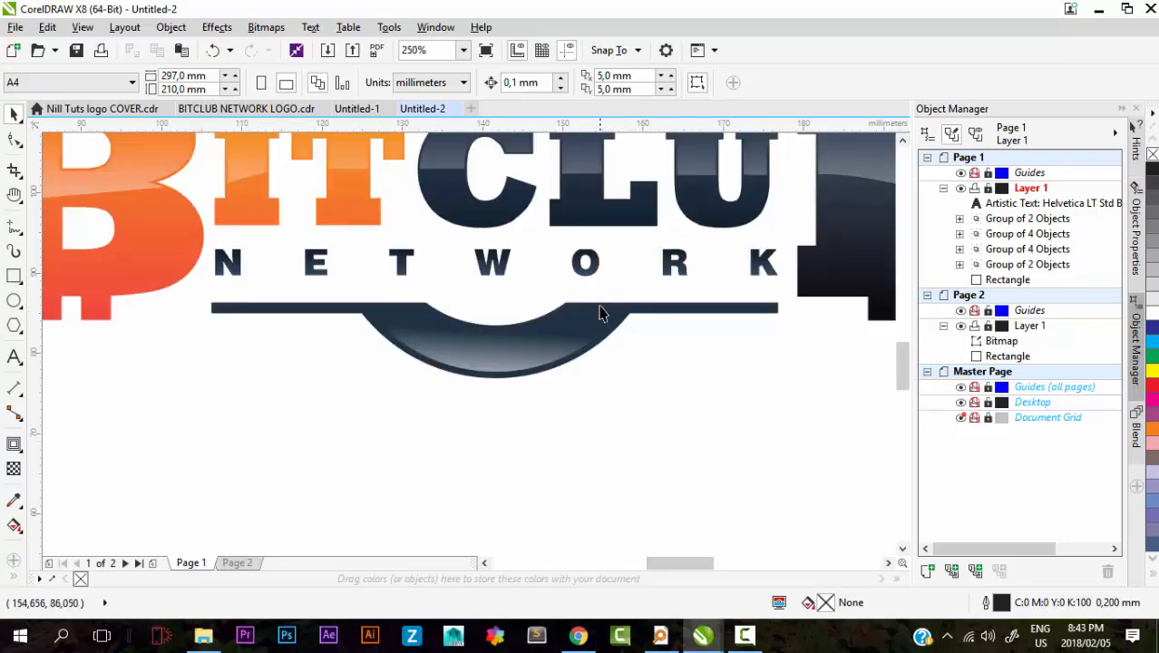
{"action": "left_click", "coordinate": [676, 265]}
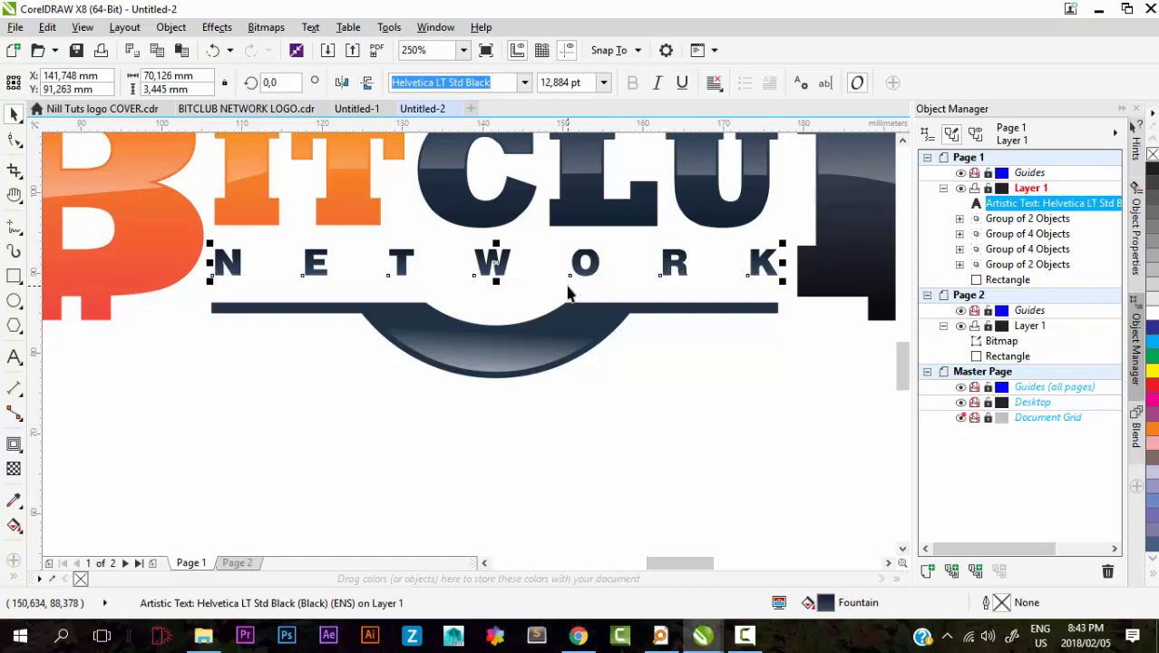
{"action": "scroll", "coordinate": [675, 281], "scroll_direction": "down", "scroll_amount": 1}
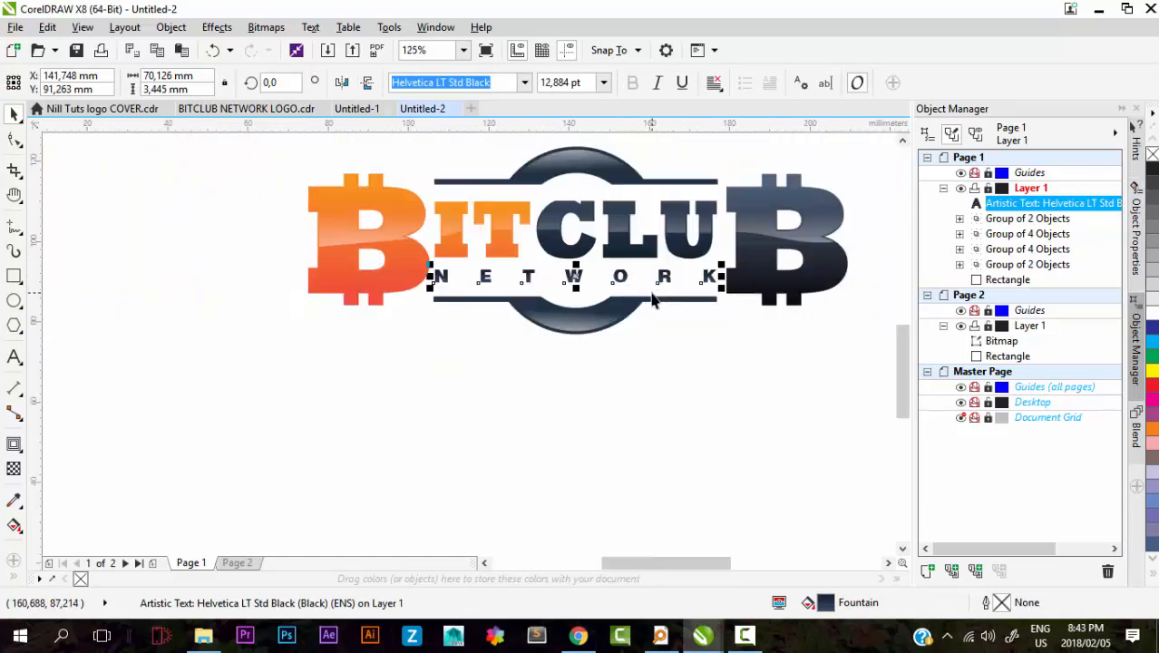
{"action": "scroll", "coordinate": [686, 283], "scroll_direction": "up", "scroll_amount": 1}
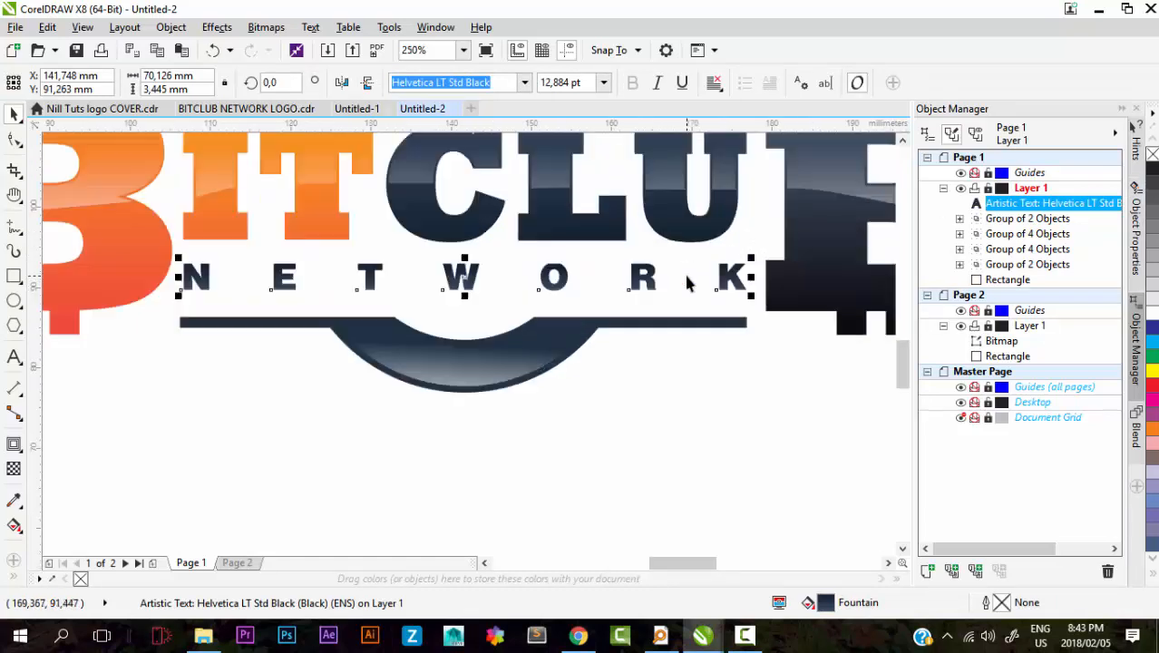
{"action": "left_click", "coordinate": [1153, 328]}
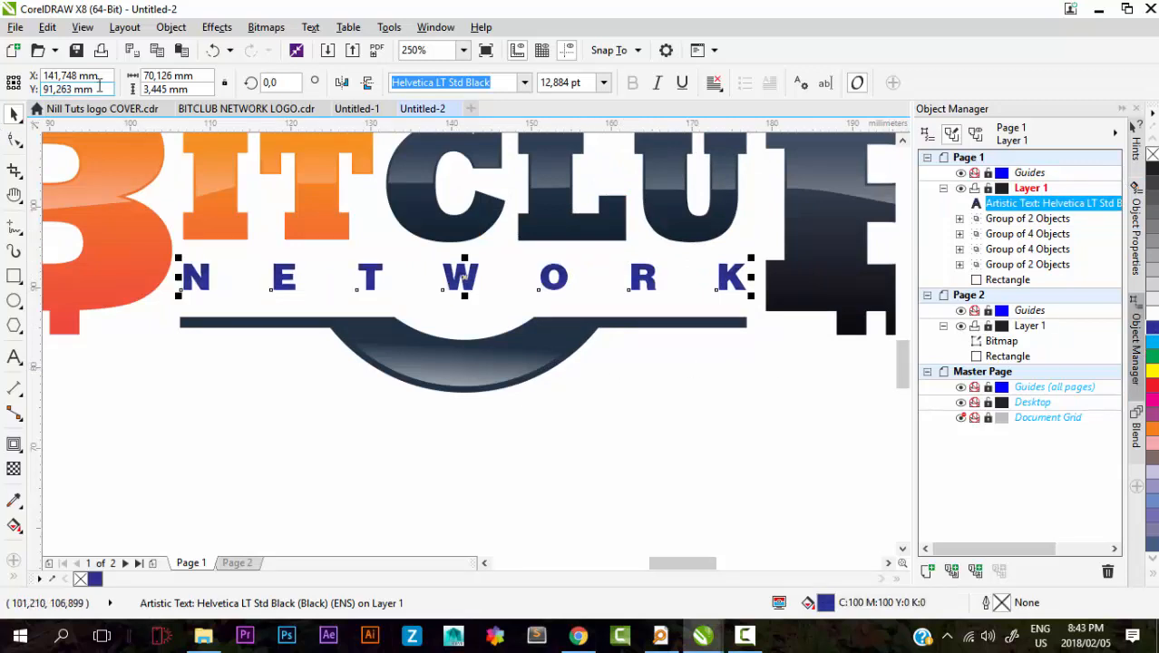
{"action": "left_click", "coordinate": [212, 50]}
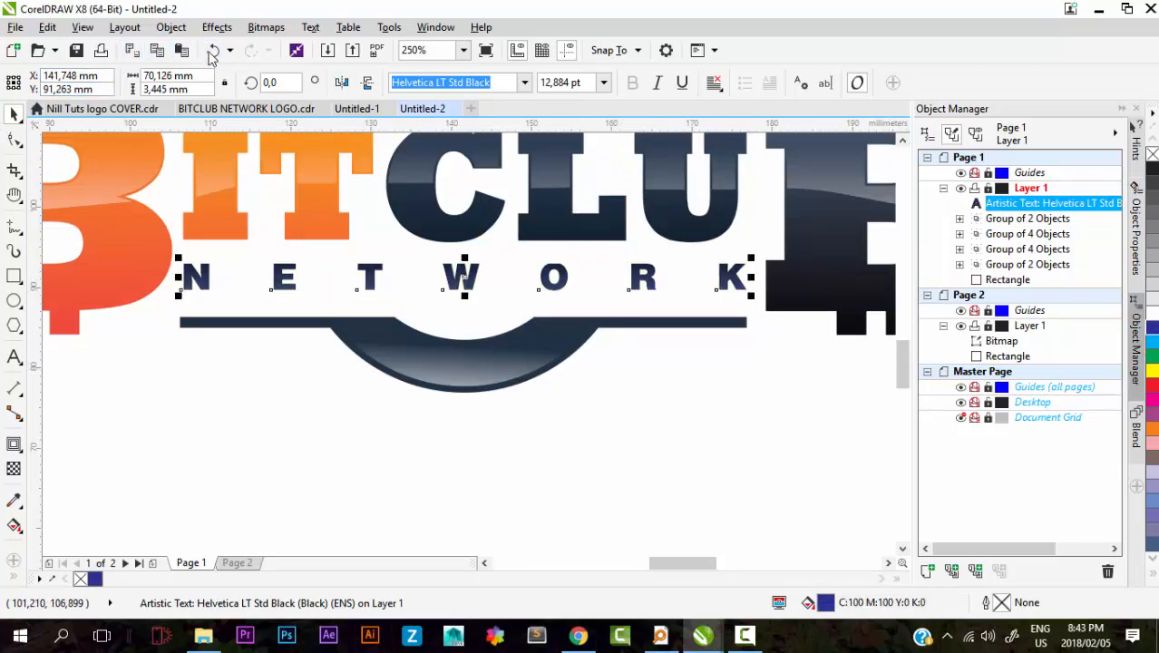
Step: Examine the edge sharpness of the dark vector B on Page 1 at extreme magnification
{"action": "scroll", "coordinate": [309, 295], "scroll_direction": "down", "scroll_amount": 1}
{"action": "scroll", "coordinate": [305, 295], "scroll_direction": "down", "scroll_amount": 1}
{"action": "scroll", "coordinate": [604, 263], "scroll_direction": "up", "scroll_amount": 7}
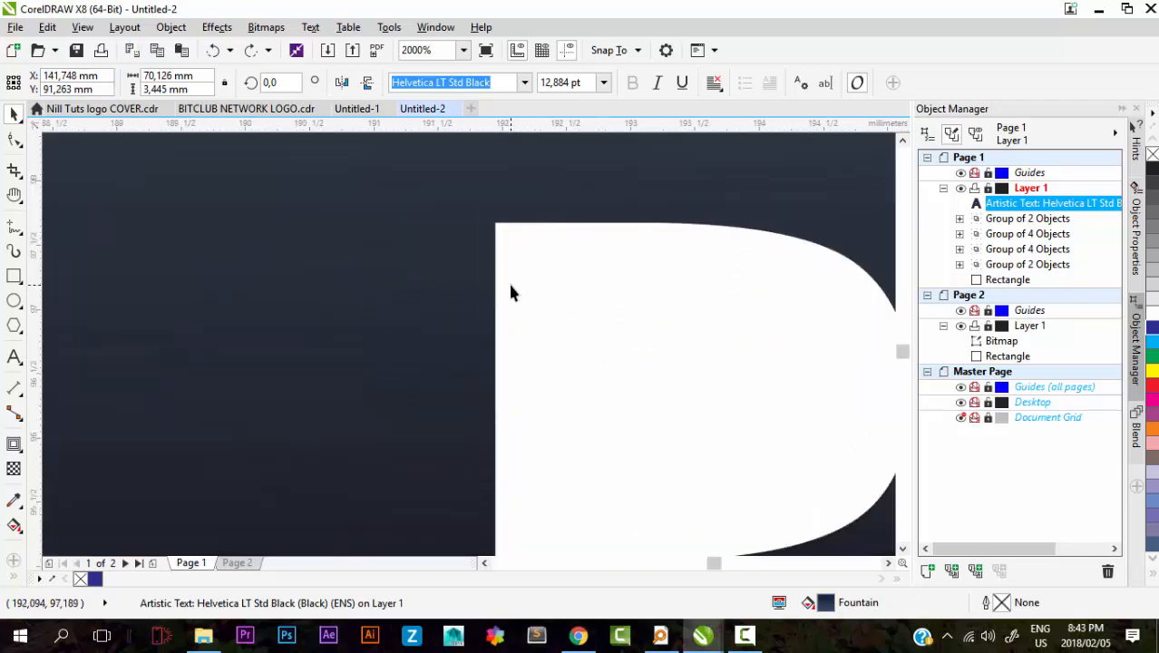
{"action": "scroll", "coordinate": [447, 288], "scroll_direction": "up", "scroll_amount": 1}
{"action": "scroll", "coordinate": [718, 324], "scroll_direction": "up", "scroll_amount": 3}
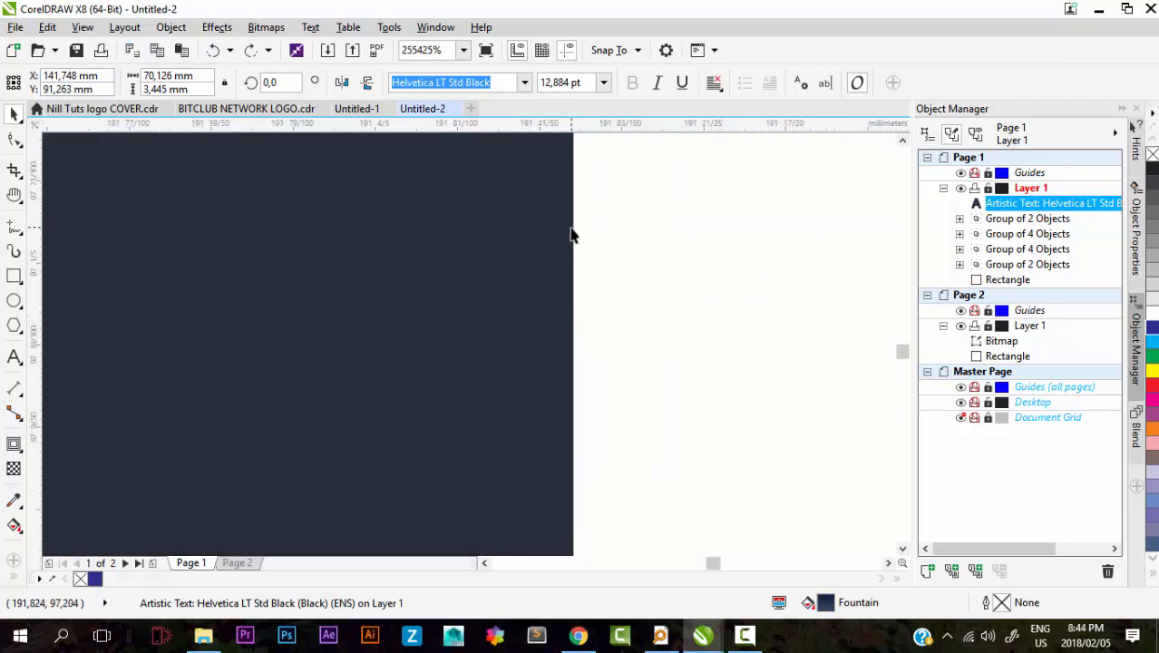
{"action": "scroll", "coordinate": [570, 234], "scroll_direction": "down", "scroll_amount": 12}
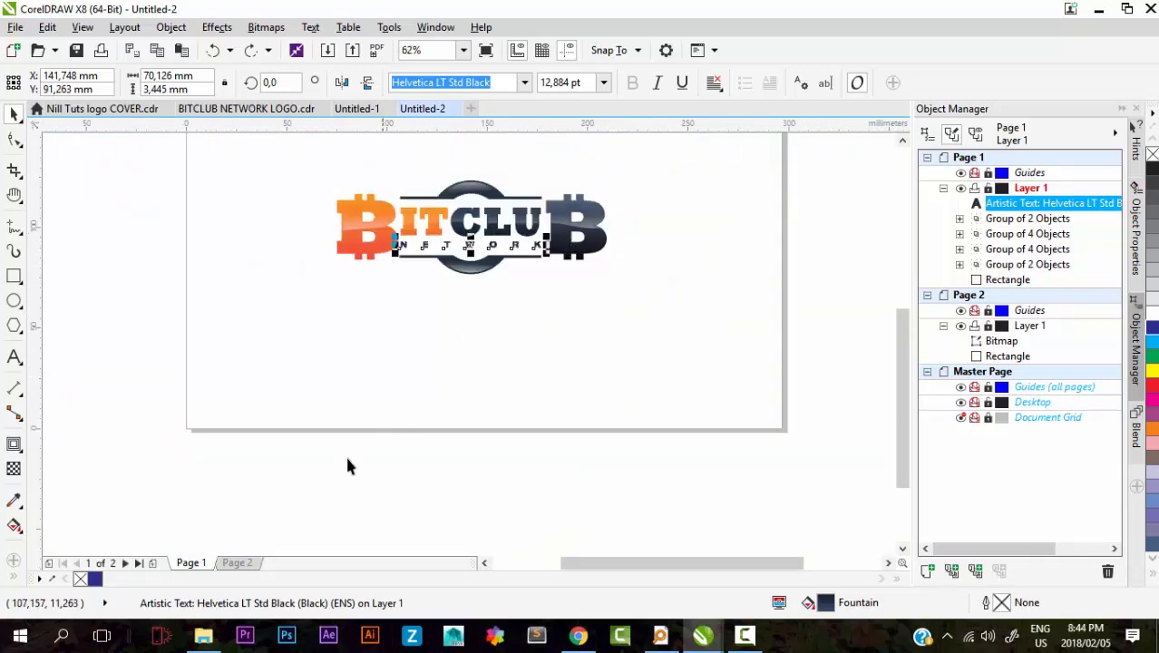
Step: Examine the pixel edges of the bitmap logo's lettering on Page 2, especially around the letter C
{"action": "left_click", "coordinate": [238, 562]}
{"action": "scroll", "coordinate": [447, 154], "scroll_direction": "up", "scroll_amount": 3}
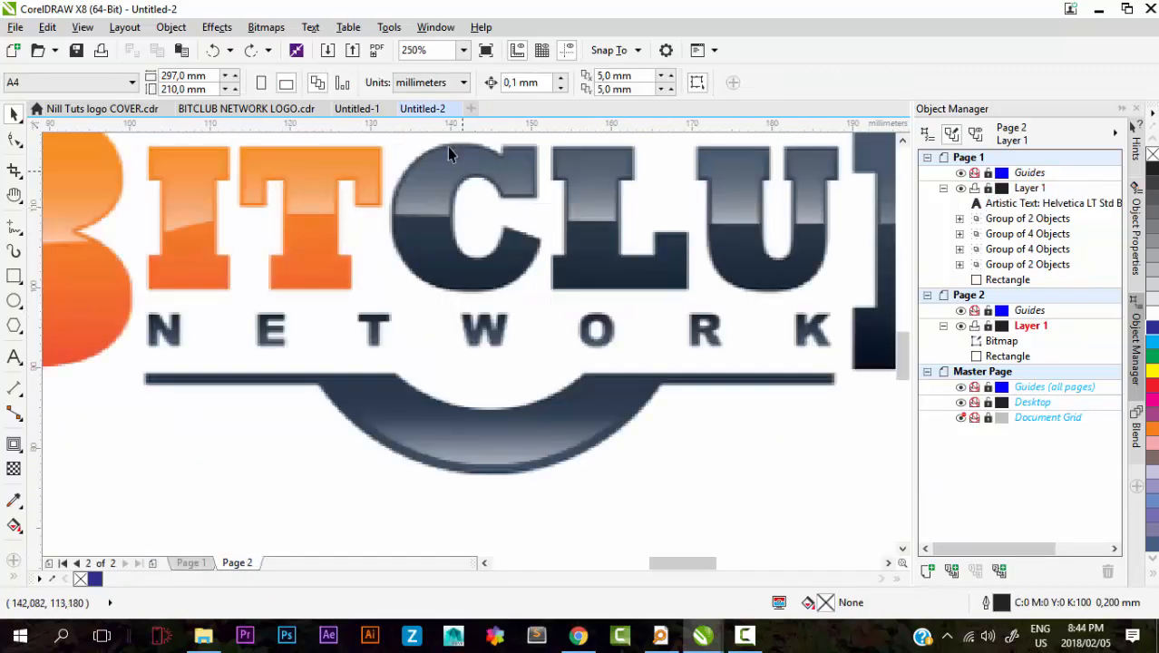
{"action": "scroll", "coordinate": [447, 155], "scroll_direction": "up", "scroll_amount": 6}
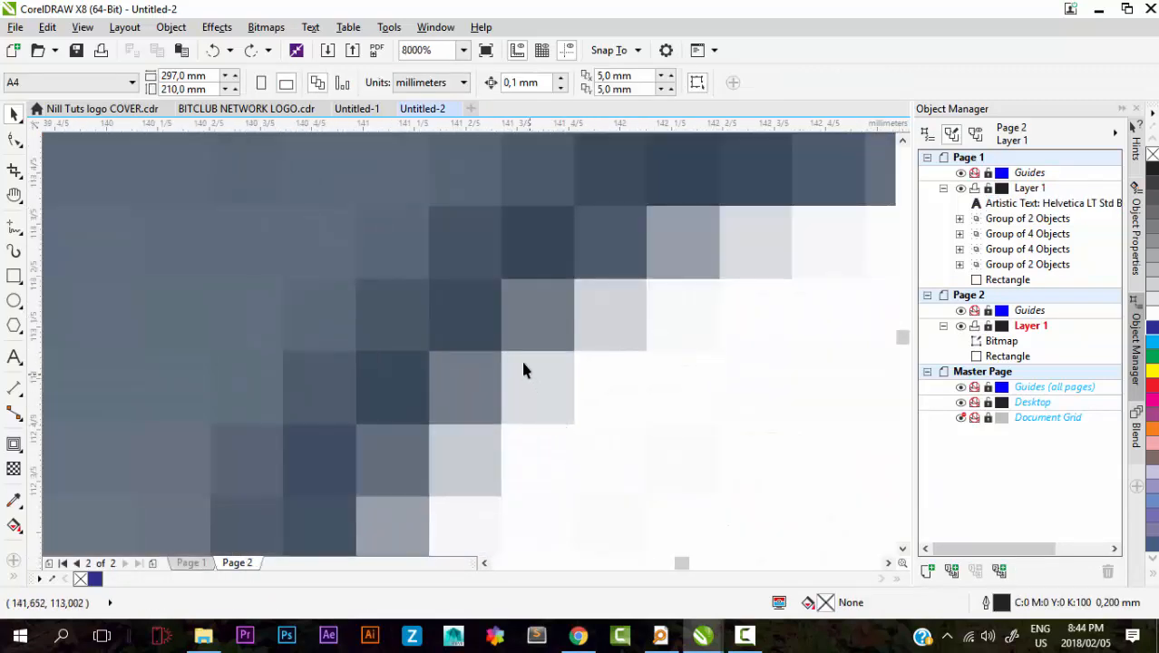
{"action": "scroll", "coordinate": [523, 370], "scroll_direction": "down", "scroll_amount": 3}
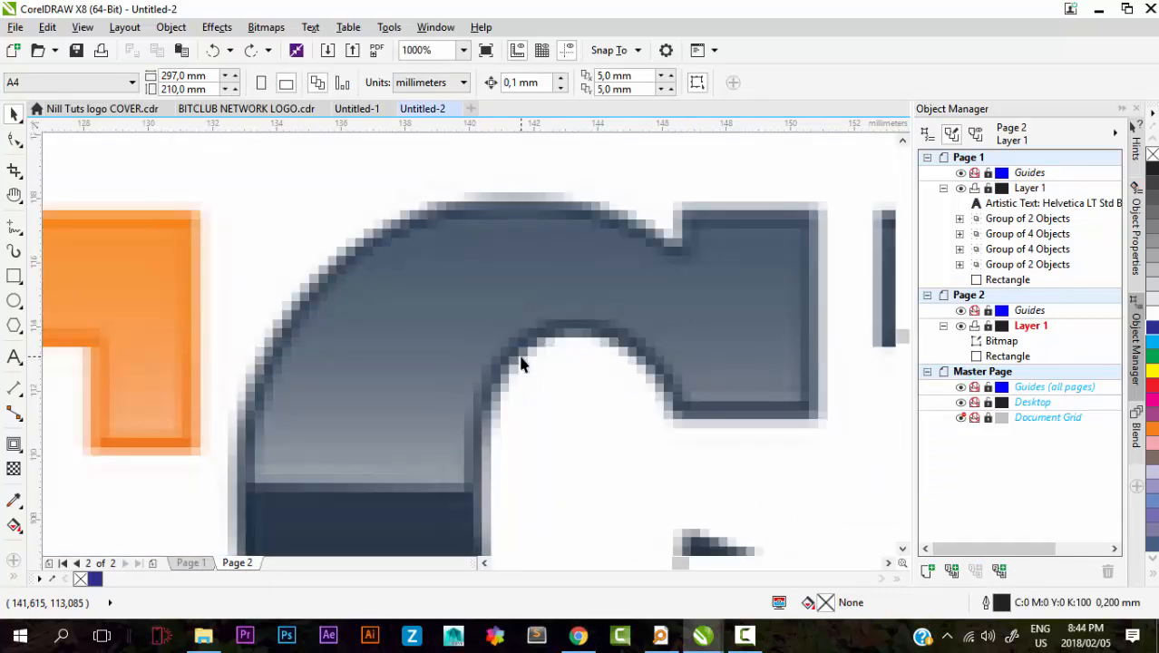
{"action": "scroll", "coordinate": [491, 362], "scroll_direction": "down", "scroll_amount": 2}
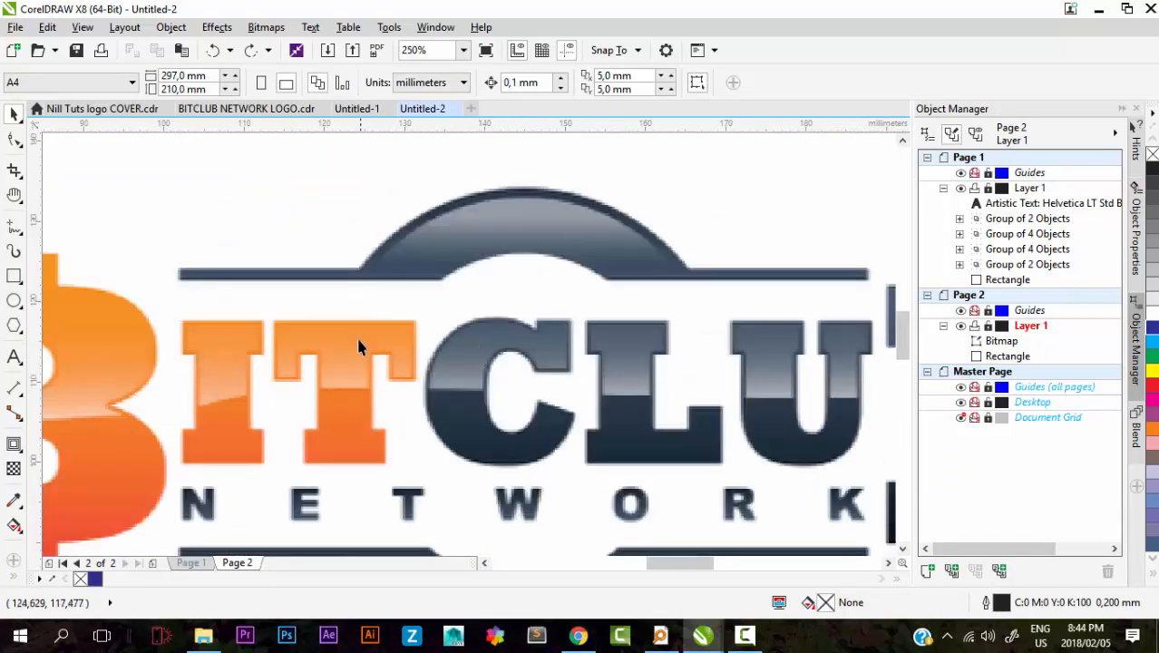
{"action": "scroll", "coordinate": [453, 283], "scroll_direction": "up", "scroll_amount": 2}
{"action": "scroll", "coordinate": [453, 282], "scroll_direction": "down", "scroll_amount": 2}
{"action": "scroll", "coordinate": [452, 283], "scroll_direction": "down", "scroll_amount": 1}
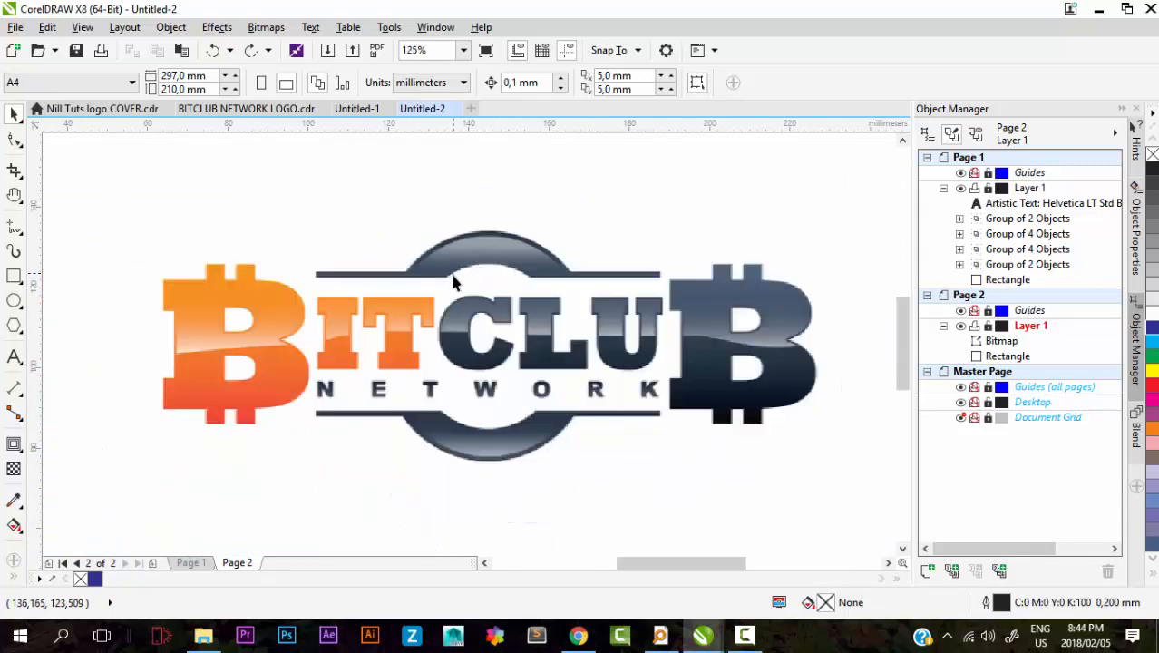
Step: Examine the vector version of the logo on Page 1, including its lettering, arcs and dark B
{"action": "left_click", "coordinate": [203, 563]}
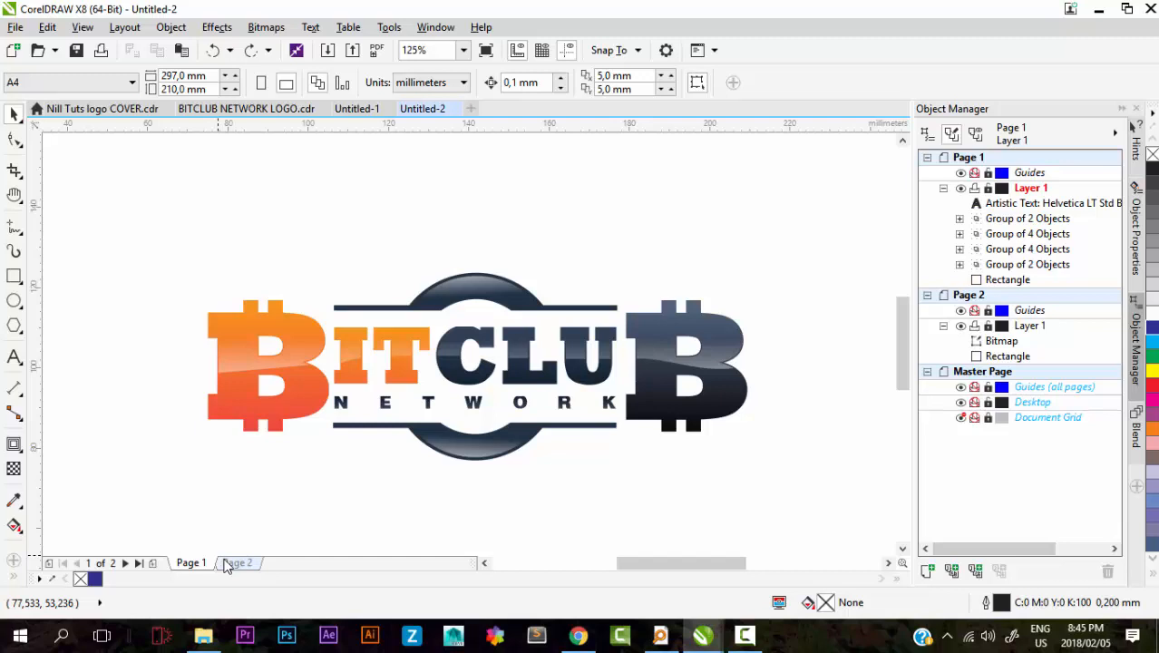
{"action": "scroll", "coordinate": [433, 404], "scroll_direction": "up", "scroll_amount": 5}
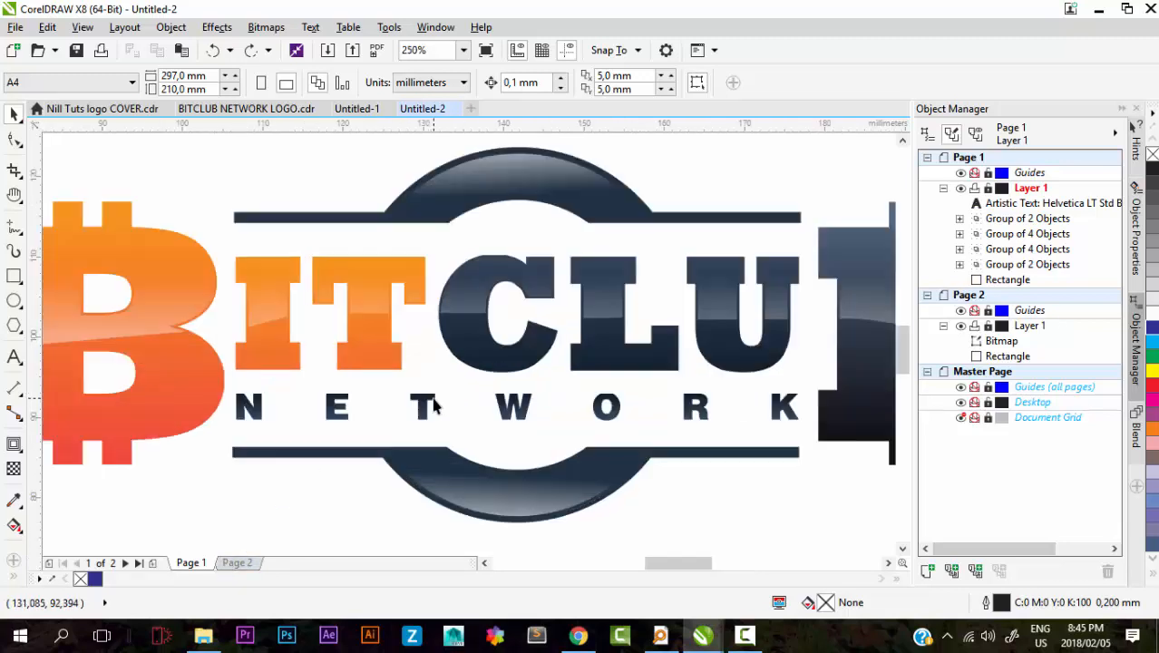
{"action": "scroll", "coordinate": [382, 328], "scroll_direction": "down", "scroll_amount": 8}
{"action": "scroll", "coordinate": [422, 316], "scroll_direction": "up", "scroll_amount": 5}
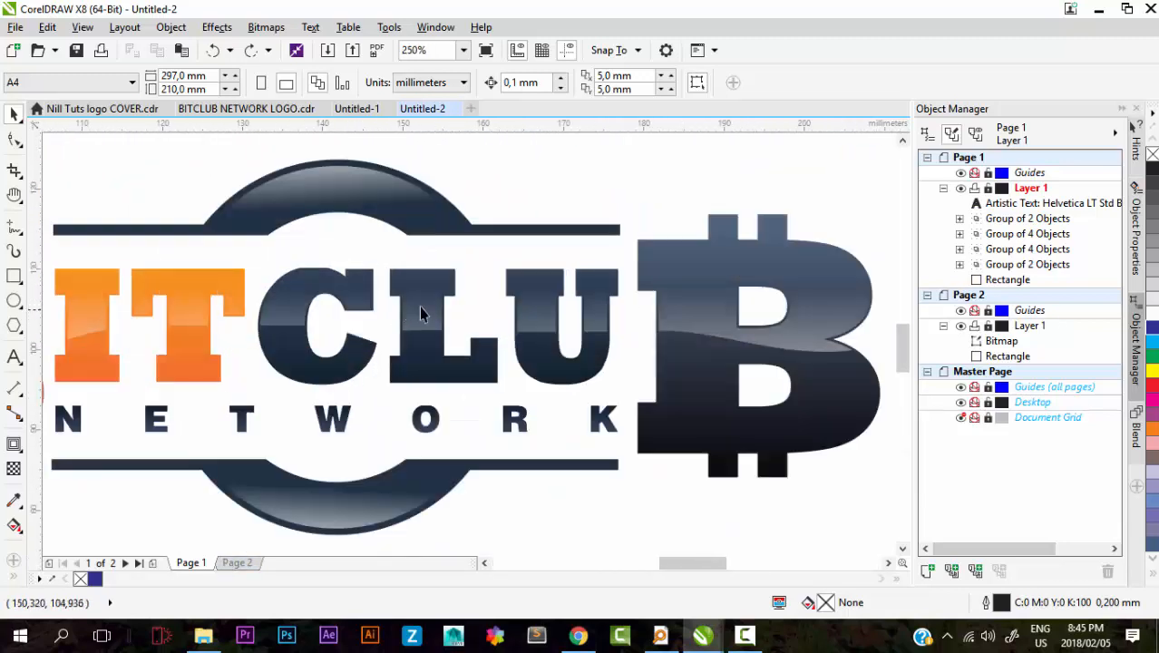
{"action": "scroll", "coordinate": [666, 279], "scroll_direction": "down", "scroll_amount": 3}
{"action": "scroll", "coordinate": [667, 279], "scroll_direction": "up", "scroll_amount": 3}
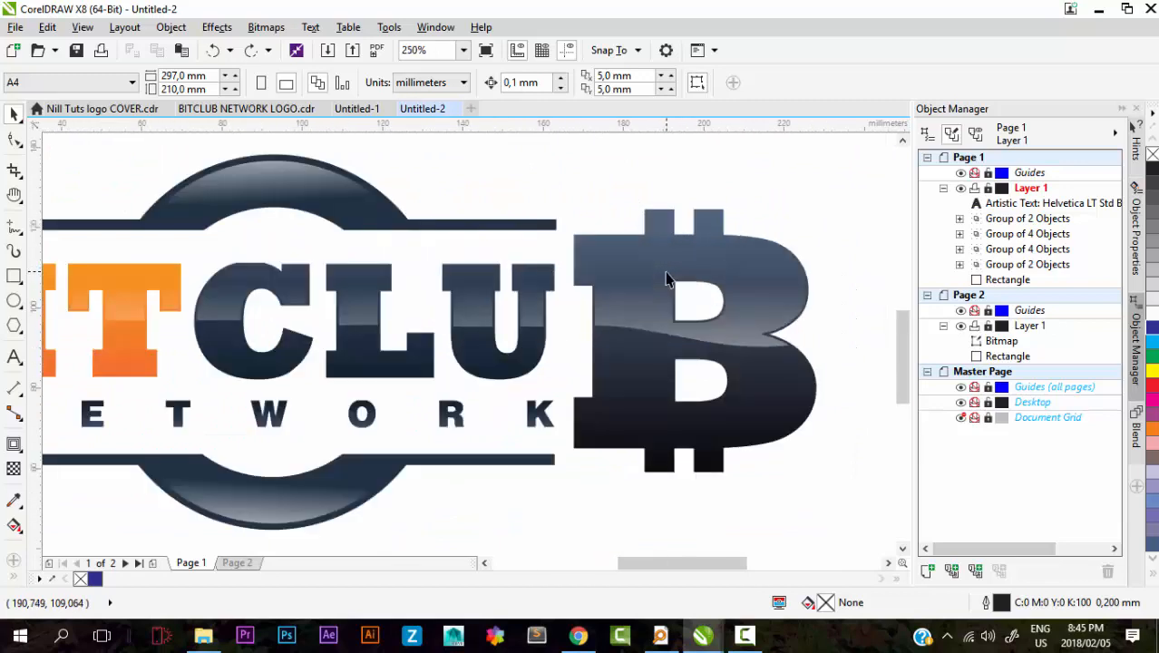
{"action": "scroll", "coordinate": [666, 278], "scroll_direction": "down", "scroll_amount": 3}
{"action": "scroll", "coordinate": [667, 279], "scroll_direction": "up", "scroll_amount": 3}
{"action": "scroll", "coordinate": [646, 358], "scroll_direction": "down", "scroll_amount": 3}
{"action": "scroll", "coordinate": [574, 372], "scroll_direction": "up", "scroll_amount": 1}
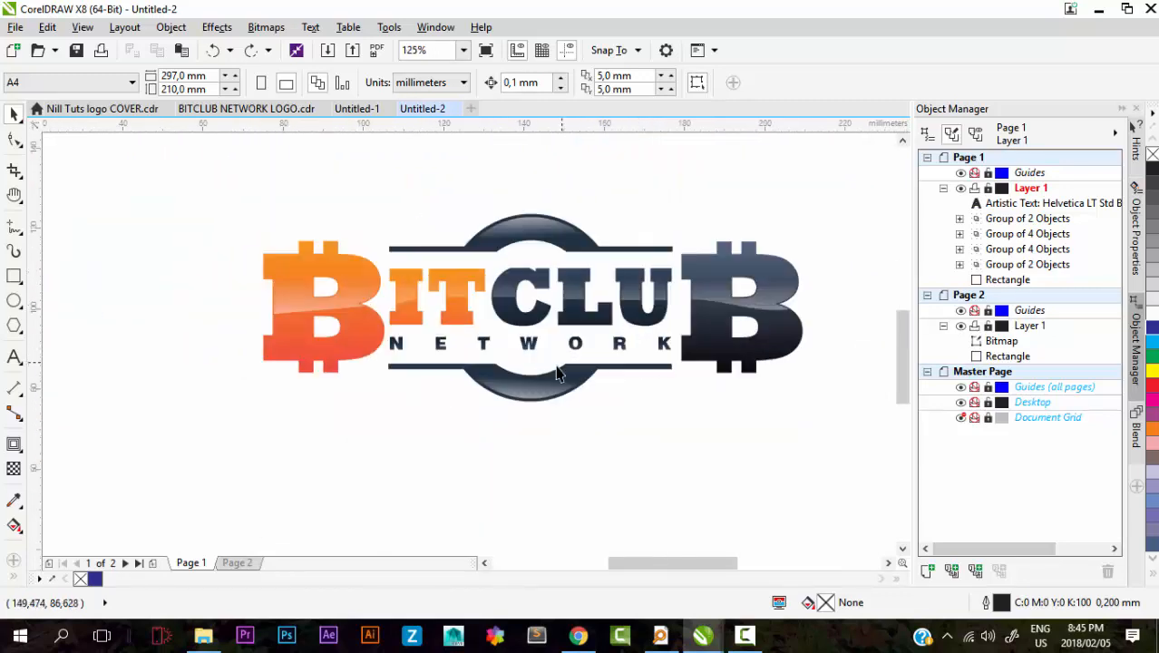
Step: Inspect the orange B and adjoining letters of the bitmap logo on Page 2 at close range
{"action": "left_click", "coordinate": [238, 563]}
{"action": "scroll", "coordinate": [303, 424], "scroll_direction": "down", "scroll_amount": 2}
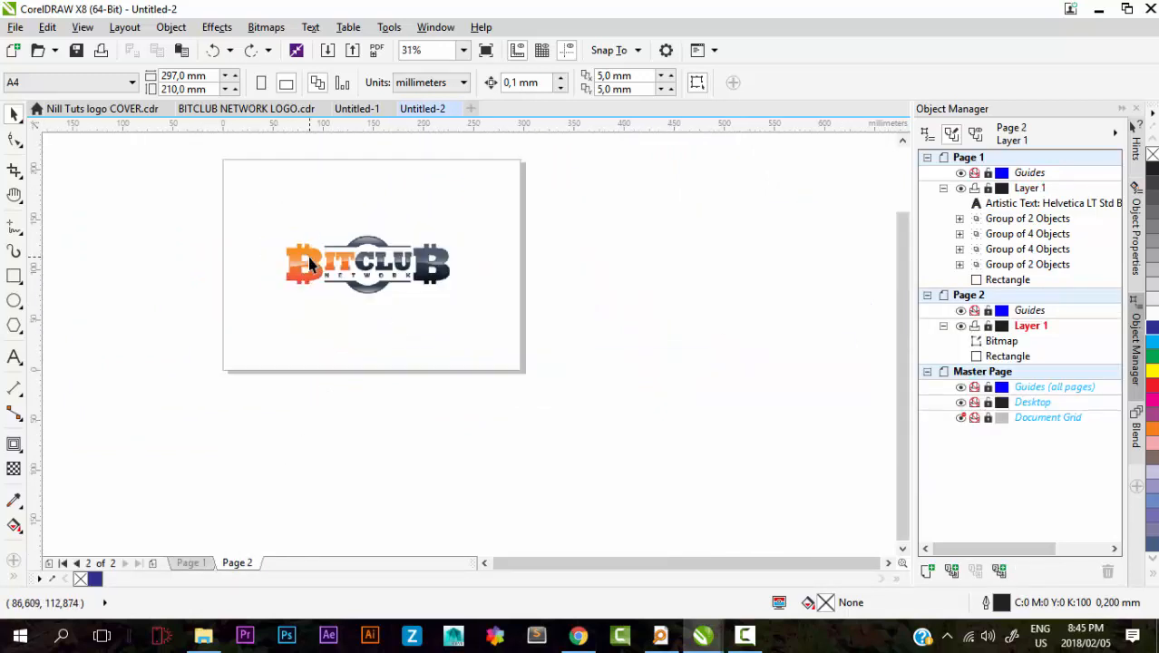
{"action": "scroll", "coordinate": [317, 272], "scroll_direction": "up", "scroll_amount": 2}
{"action": "scroll", "coordinate": [326, 263], "scroll_direction": "up", "scroll_amount": 3}
{"action": "scroll", "coordinate": [409, 318], "scroll_direction": "down", "scroll_amount": 3}
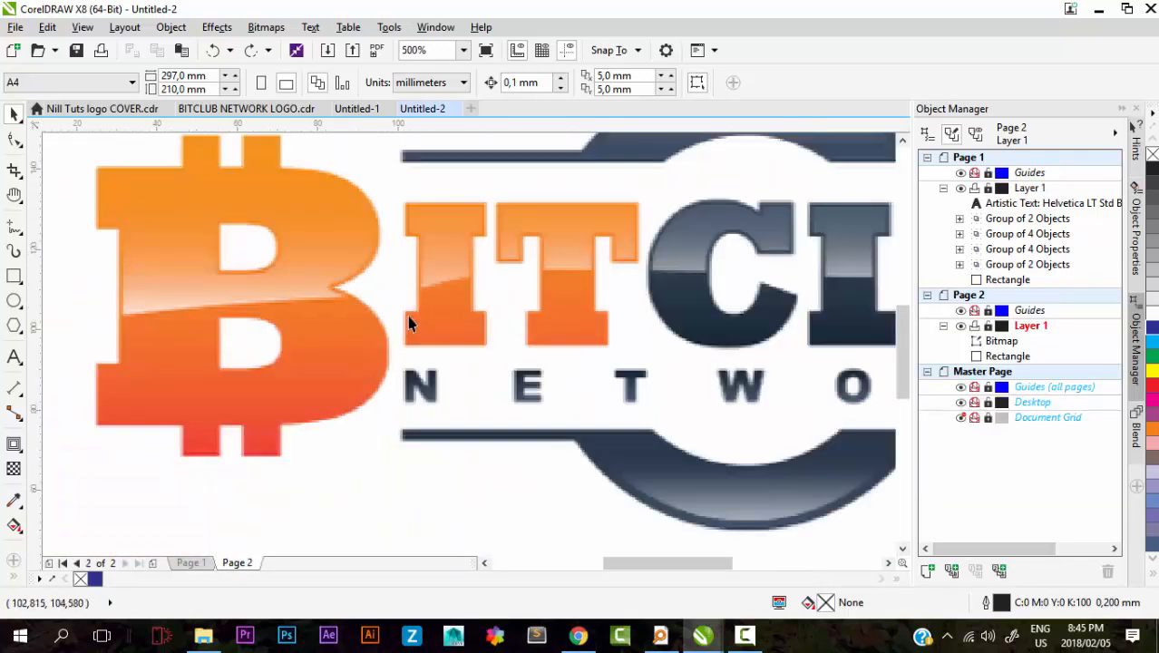
Step: Compare with the vector logo on Page 1, inspecting the orange B and the bottom edges of the CLU lettering
{"action": "left_click", "coordinate": [188, 562]}
{"action": "scroll", "coordinate": [374, 330], "scroll_direction": "up", "scroll_amount": 3}
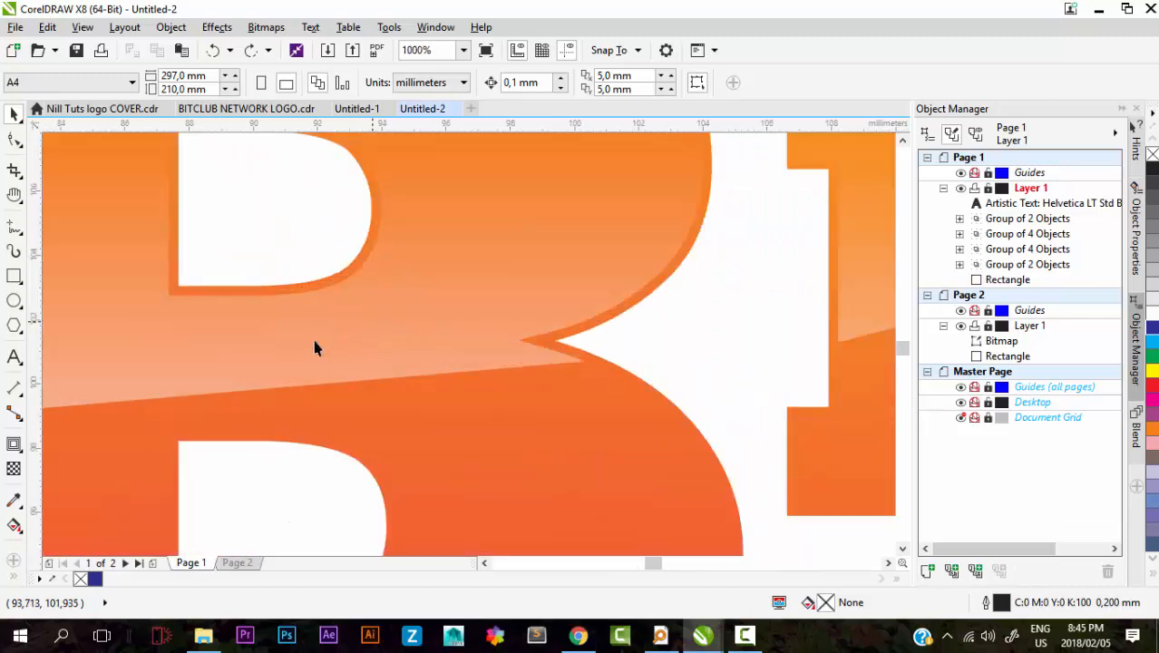
{"action": "scroll", "coordinate": [315, 344], "scroll_direction": "down", "scroll_amount": 3}
{"action": "scroll", "coordinate": [555, 332], "scroll_direction": "up", "scroll_amount": 3}
{"action": "scroll", "coordinate": [563, 332], "scroll_direction": "down", "scroll_amount": 3}
{"action": "scroll", "coordinate": [461, 363], "scroll_direction": "up", "scroll_amount": 4}
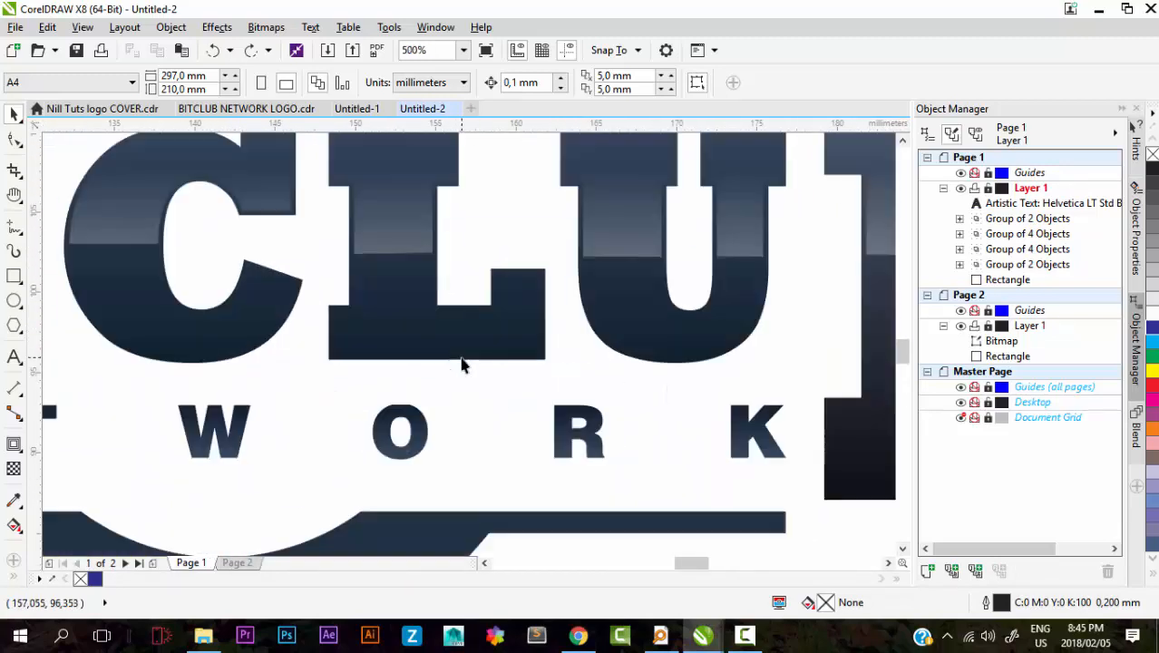
{"action": "scroll", "coordinate": [467, 353], "scroll_direction": "down", "scroll_amount": 3}
{"action": "scroll", "coordinate": [480, 299], "scroll_direction": "up", "scroll_amount": 2}
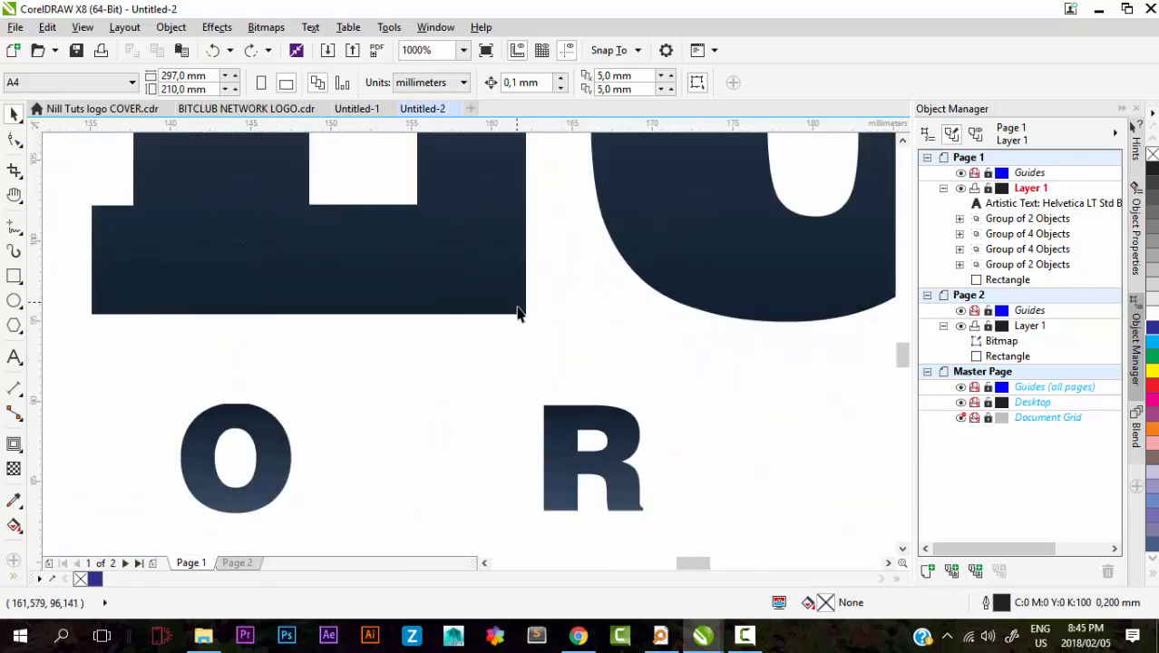
{"action": "scroll", "coordinate": [517, 308], "scroll_direction": "down", "scroll_amount": 4}
{"action": "scroll", "coordinate": [519, 313], "scroll_direction": "up", "scroll_amount": 2}
{"action": "scroll", "coordinate": [525, 312], "scroll_direction": "down", "scroll_amount": 4}
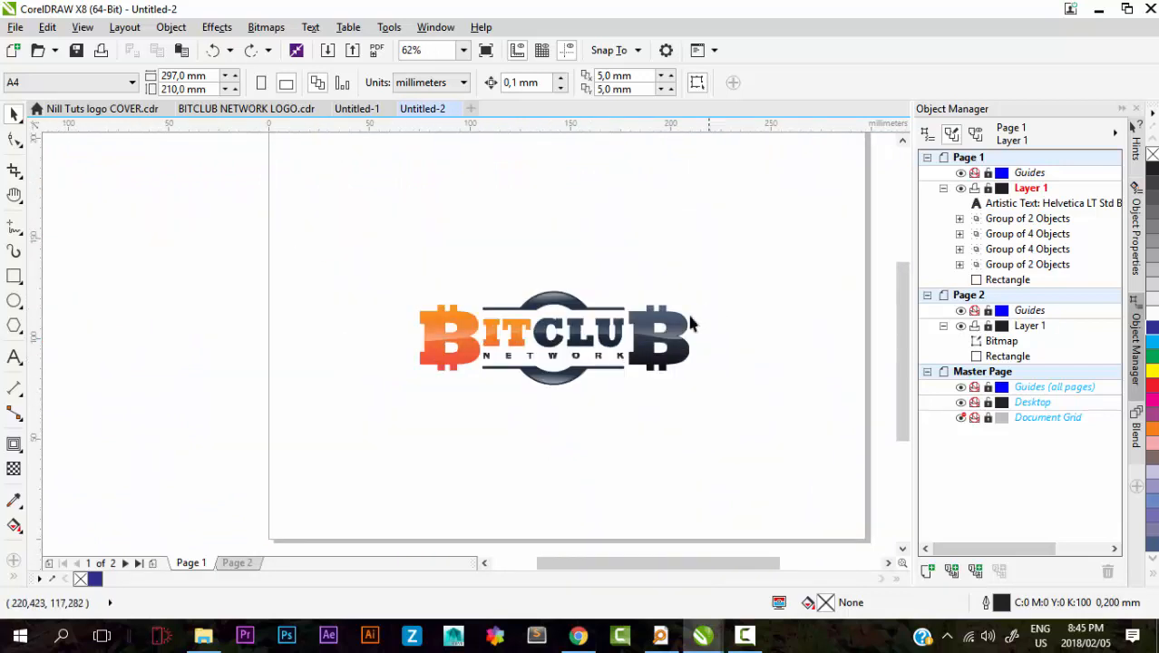
{"action": "scroll", "coordinate": [688, 317], "scroll_direction": "up", "scroll_amount": 2}
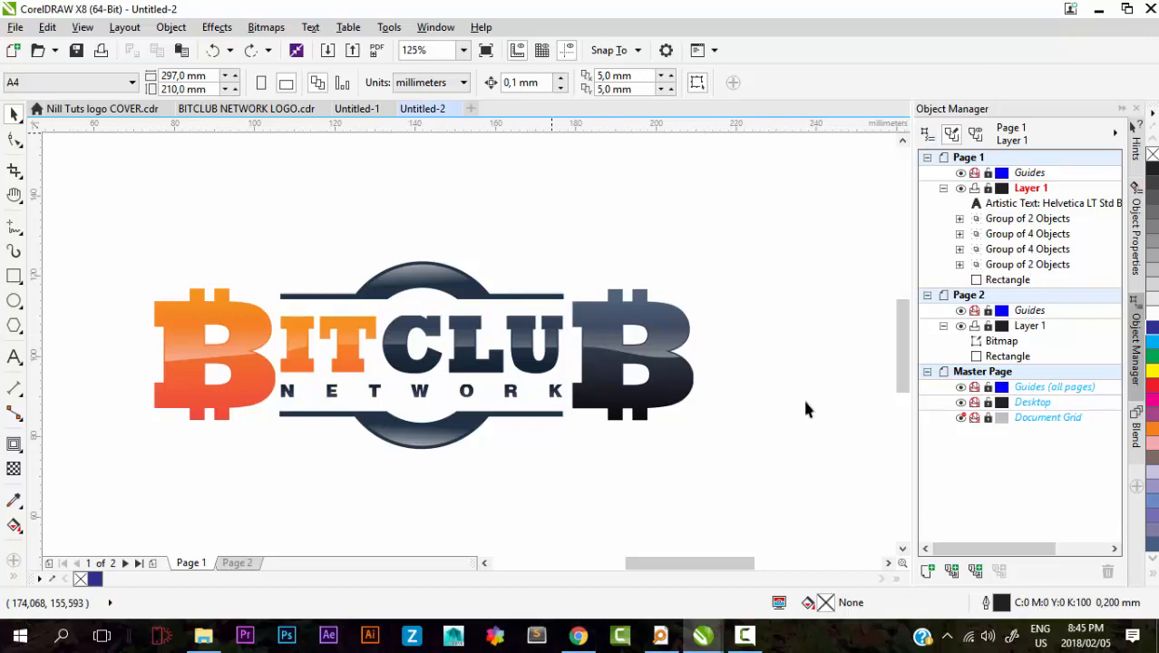
Step: Select the bitmap logo on Page 2 and examine it at several magnifications
{"action": "left_click", "coordinate": [240, 563]}
{"action": "scroll", "coordinate": [508, 273], "scroll_direction": "down", "scroll_amount": 1}
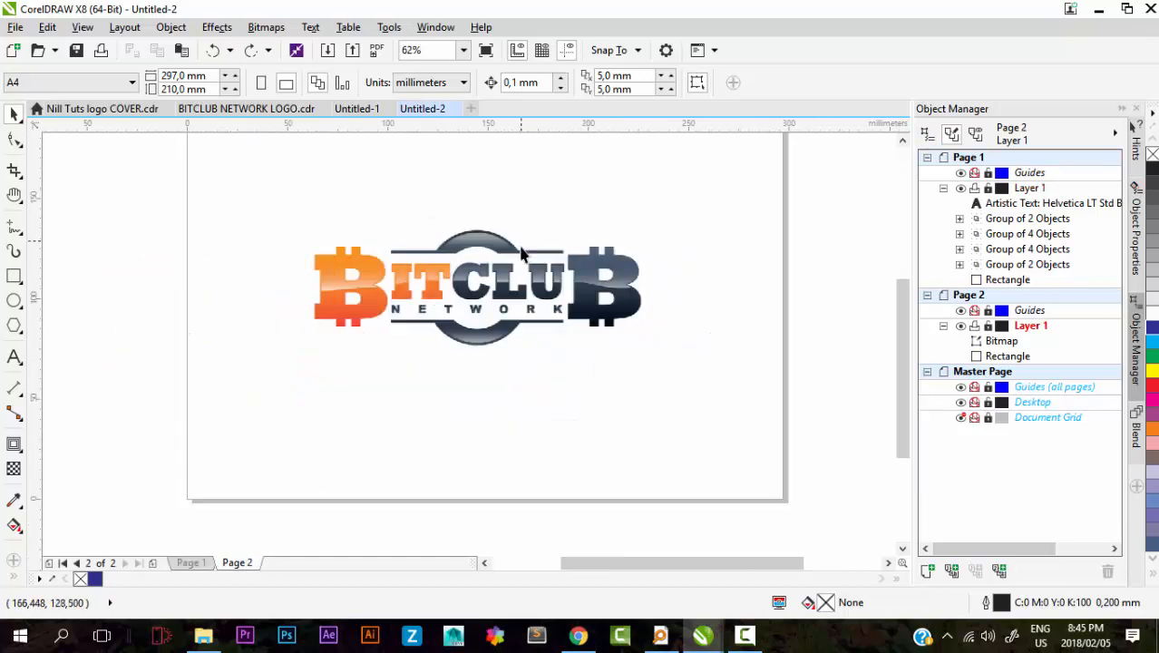
{"action": "scroll", "coordinate": [510, 311], "scroll_direction": "down", "scroll_amount": 1}
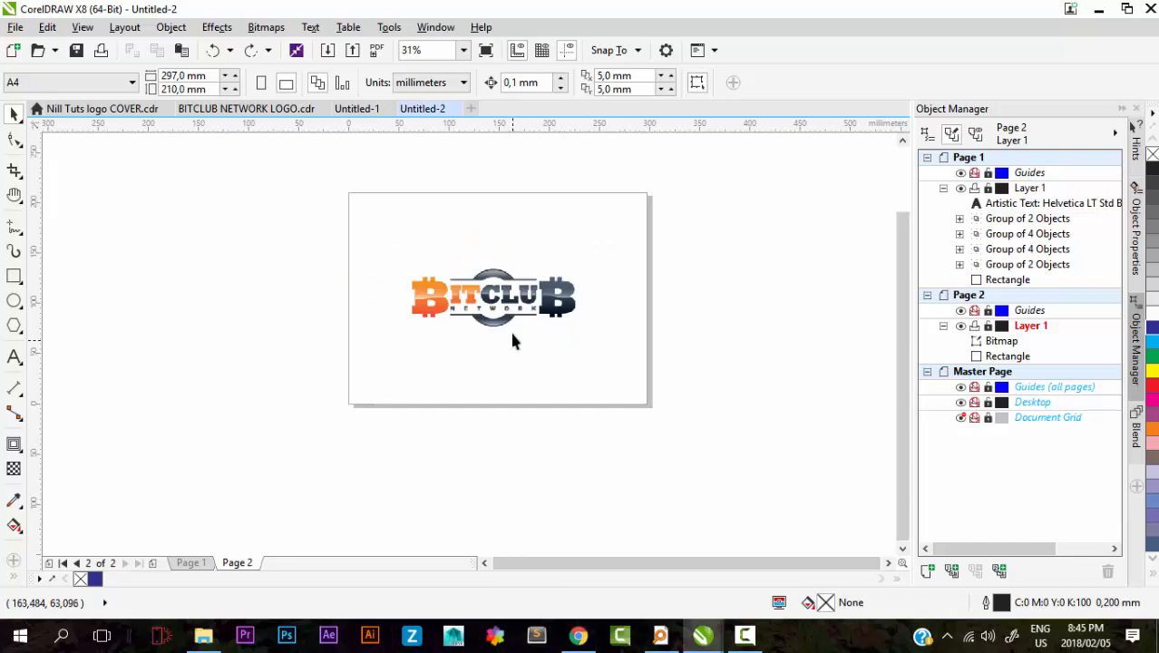
{"action": "left_click", "coordinate": [513, 334]}
{"action": "scroll", "coordinate": [509, 304], "scroll_direction": "up", "scroll_amount": 2}
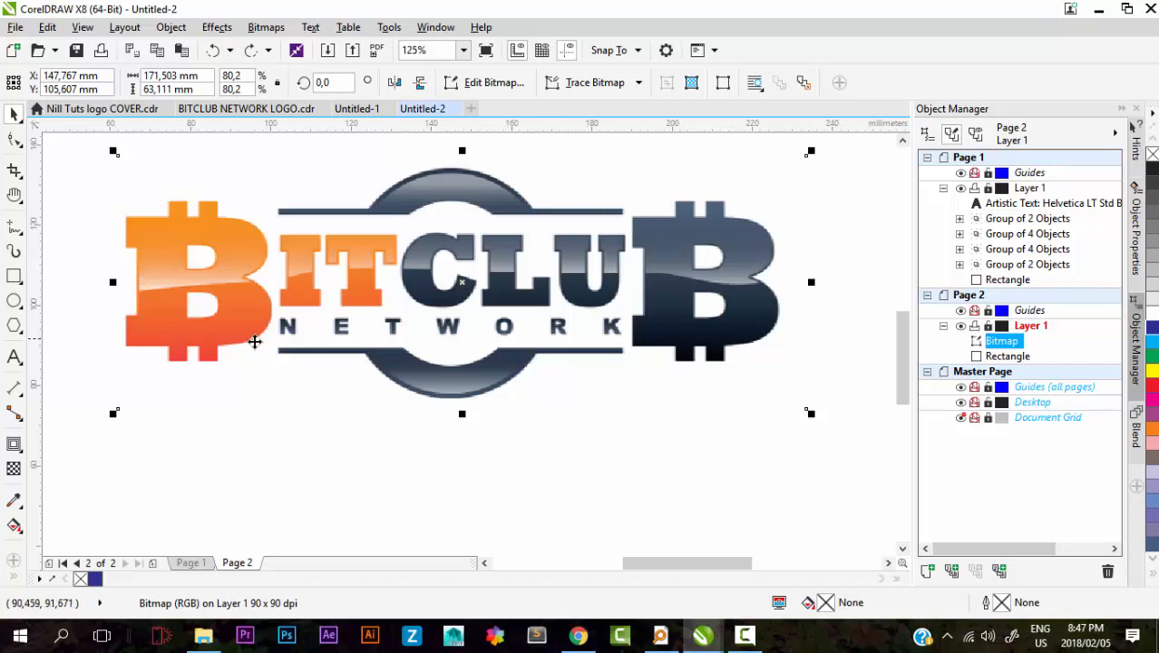
{"action": "scroll", "coordinate": [272, 341], "scroll_direction": "up", "scroll_amount": 4}
{"action": "scroll", "coordinate": [284, 288], "scroll_direction": "down", "scroll_amount": 4}
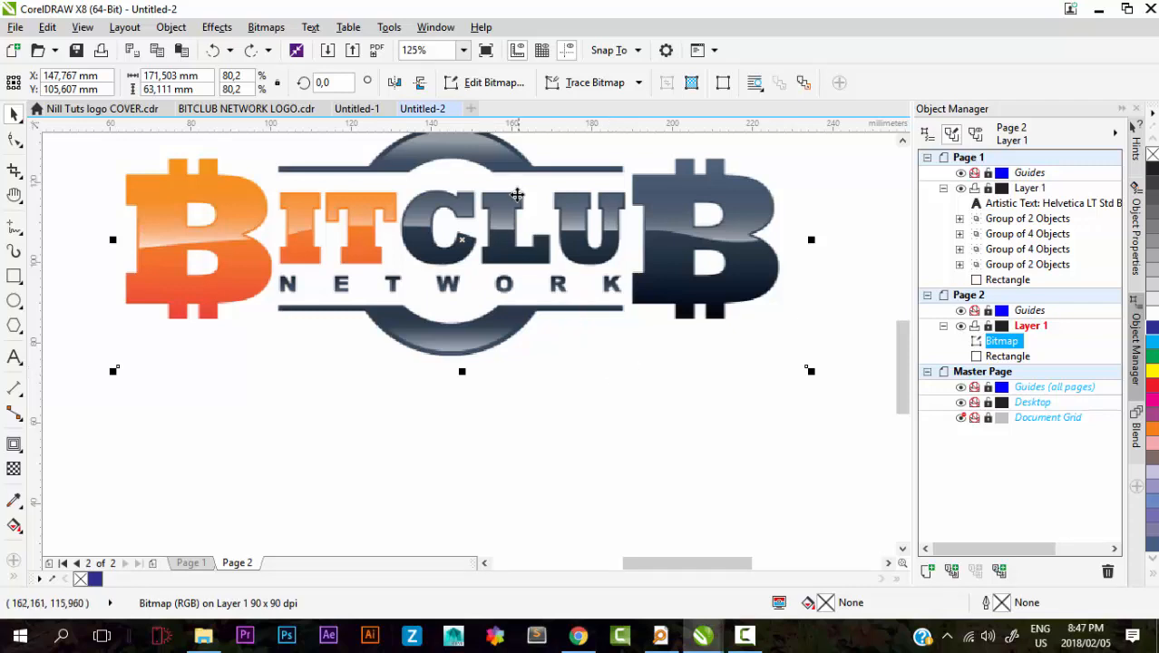
{"action": "scroll", "coordinate": [324, 293], "scroll_direction": "down", "scroll_amount": 1}
{"action": "scroll", "coordinate": [338, 243], "scroll_direction": "up", "scroll_amount": 1}
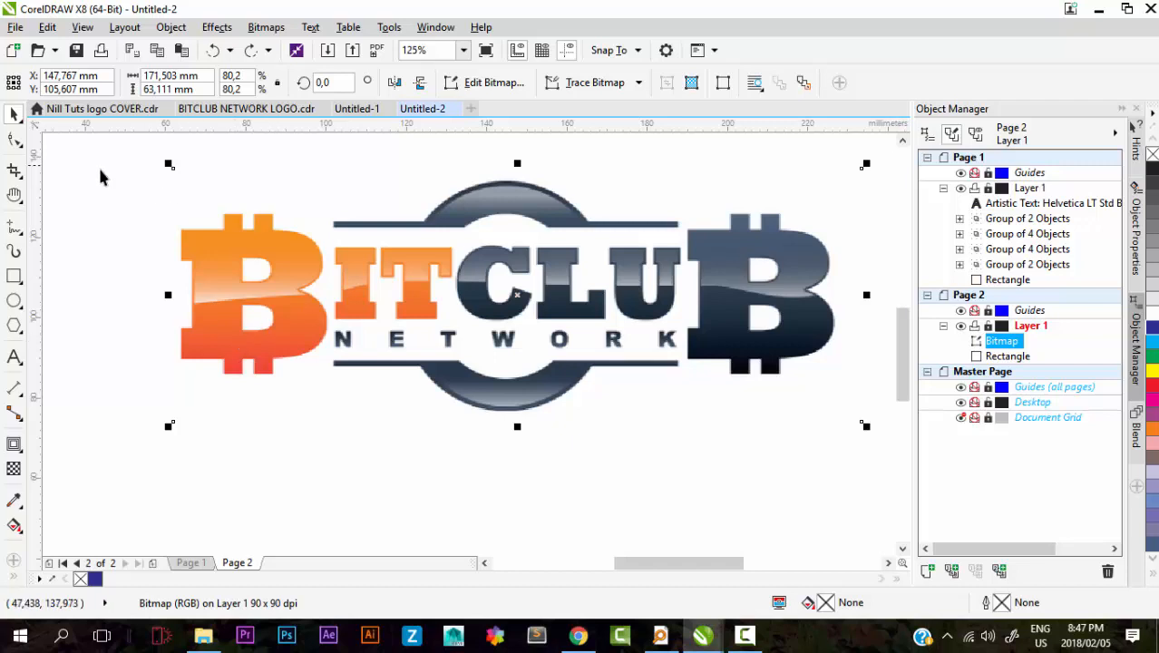
Step: Try moving the bitmap's upper-left corner node about 39 mm right and 18 mm down with the Shape tool, and undo it
{"action": "key", "text": "F10"}
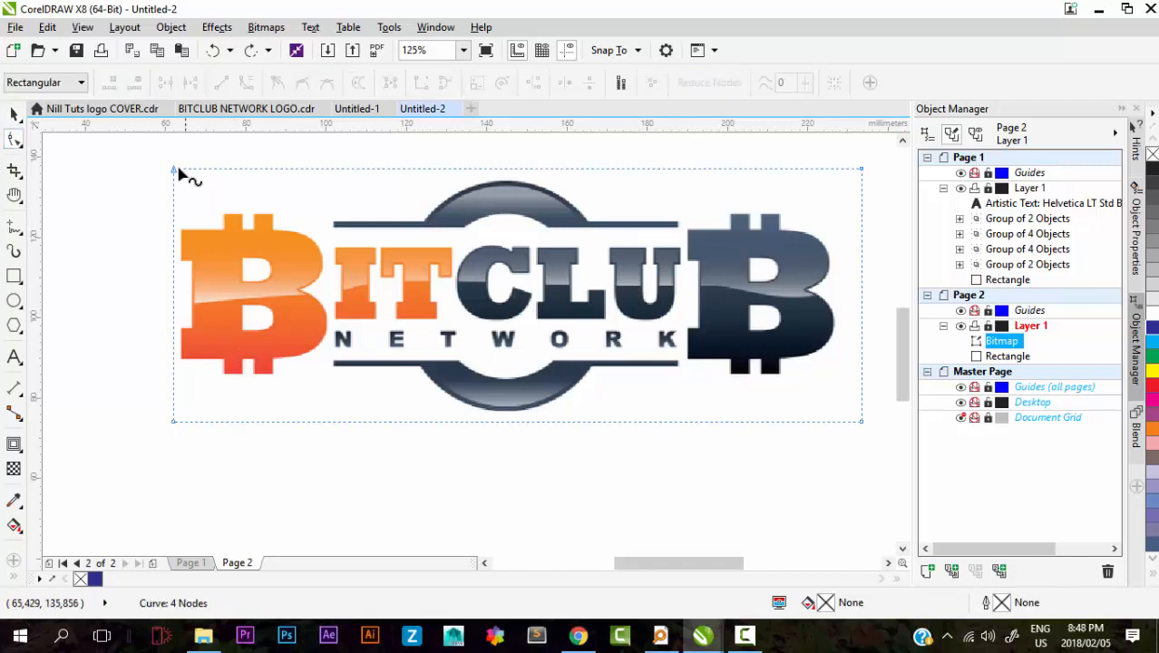
{"action": "left_click_drag", "start_coordinate": [175, 172], "coordinate": [323, 245]}
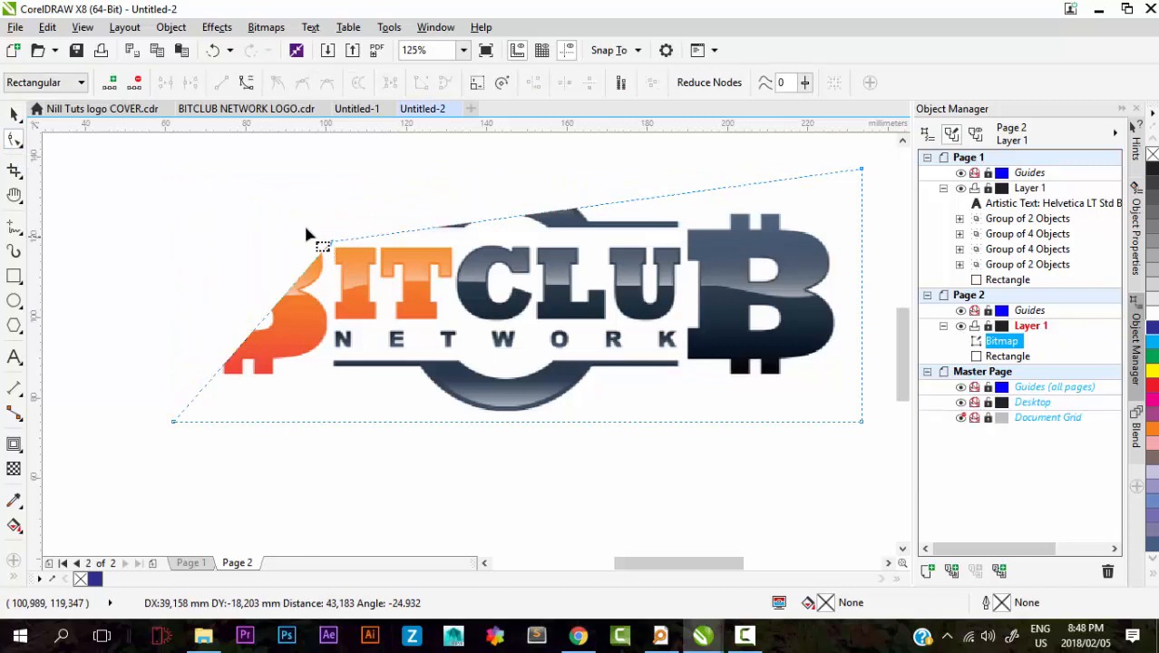
{"action": "left_click", "coordinate": [210, 52]}
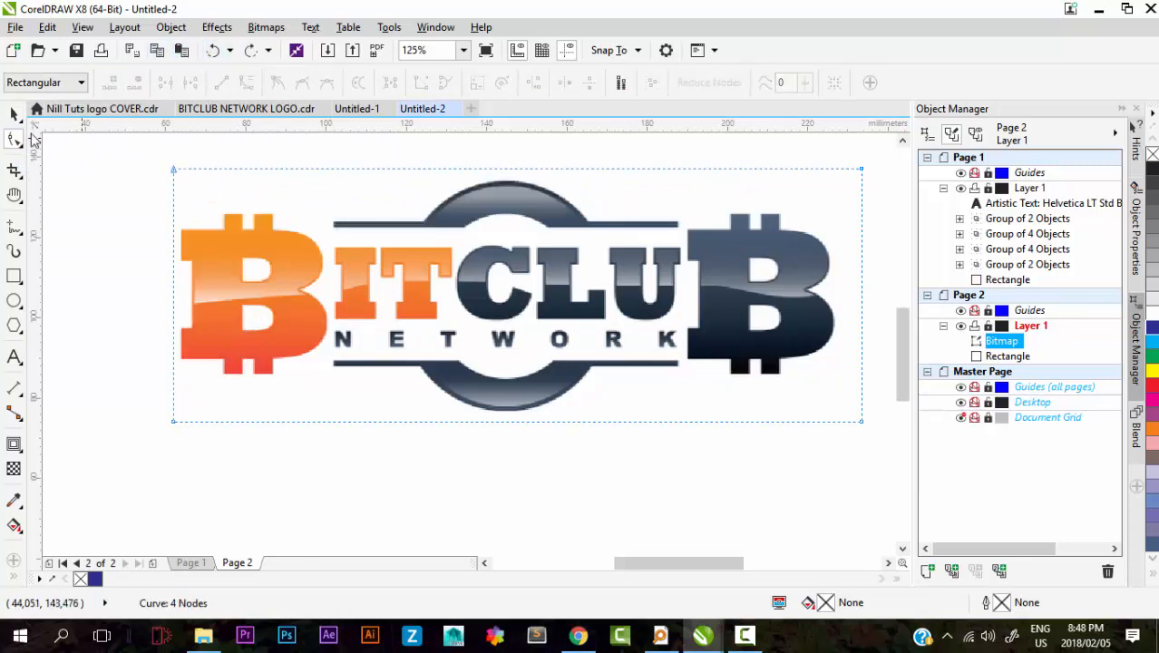
{"action": "key", "text": "space"}
Step: Copy the bitmap logo from Page 2 and paste it onto a newly added Page 3
{"action": "key", "text": "shift+F4"}
{"action": "right_click", "coordinate": [438, 289]}
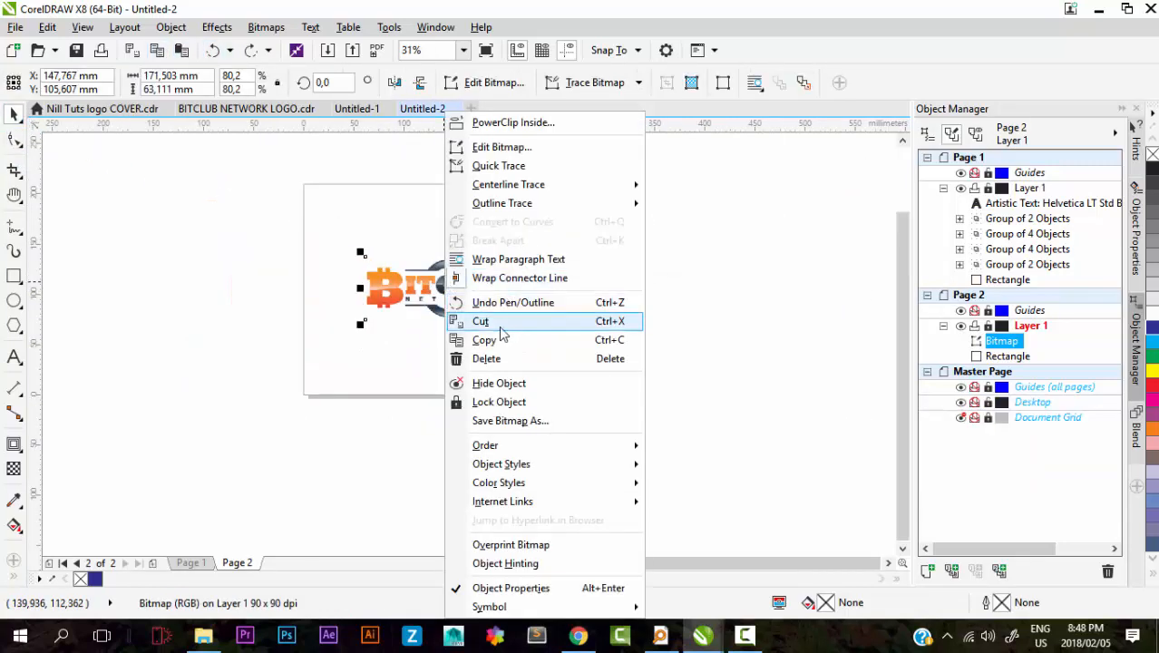
{"action": "left_click", "coordinate": [479, 337]}
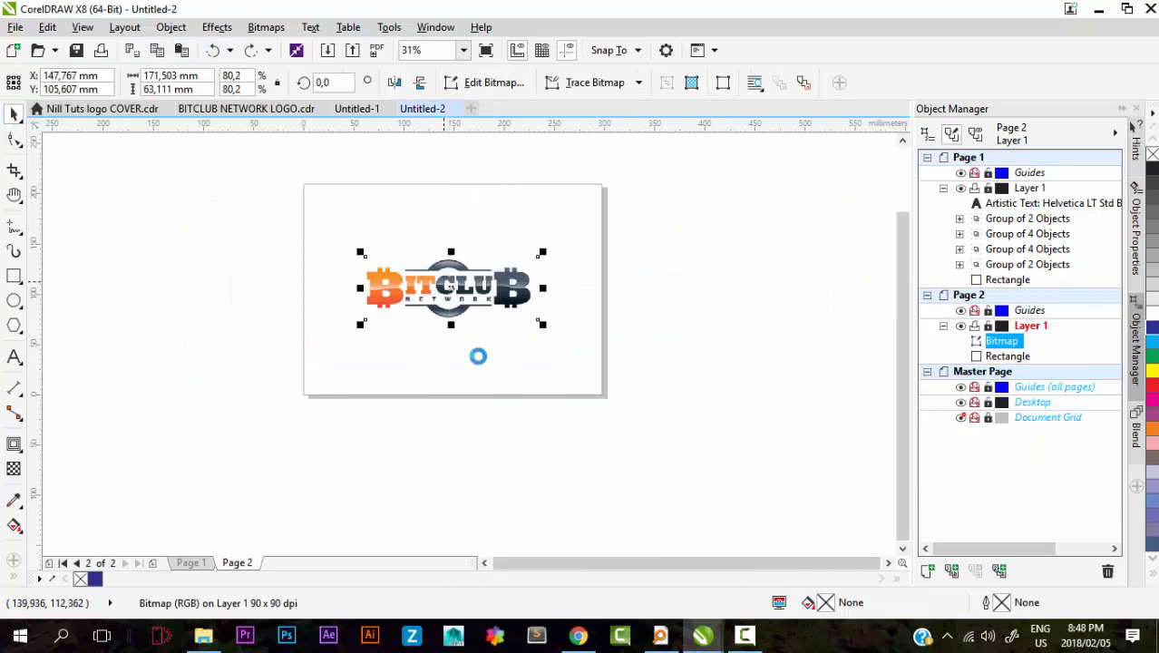
{"action": "left_click", "coordinate": [153, 563]}
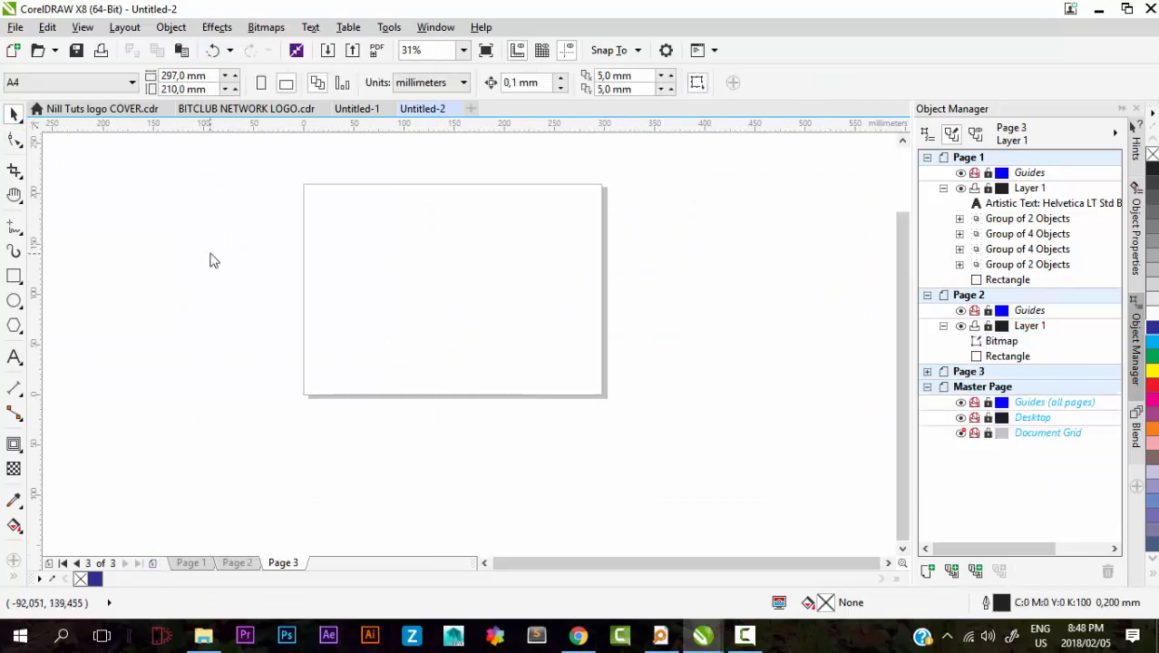
{"action": "right_click", "coordinate": [209, 261]}
{"action": "left_click", "coordinate": [280, 366]}
{"action": "left_click", "coordinate": [361, 259]}
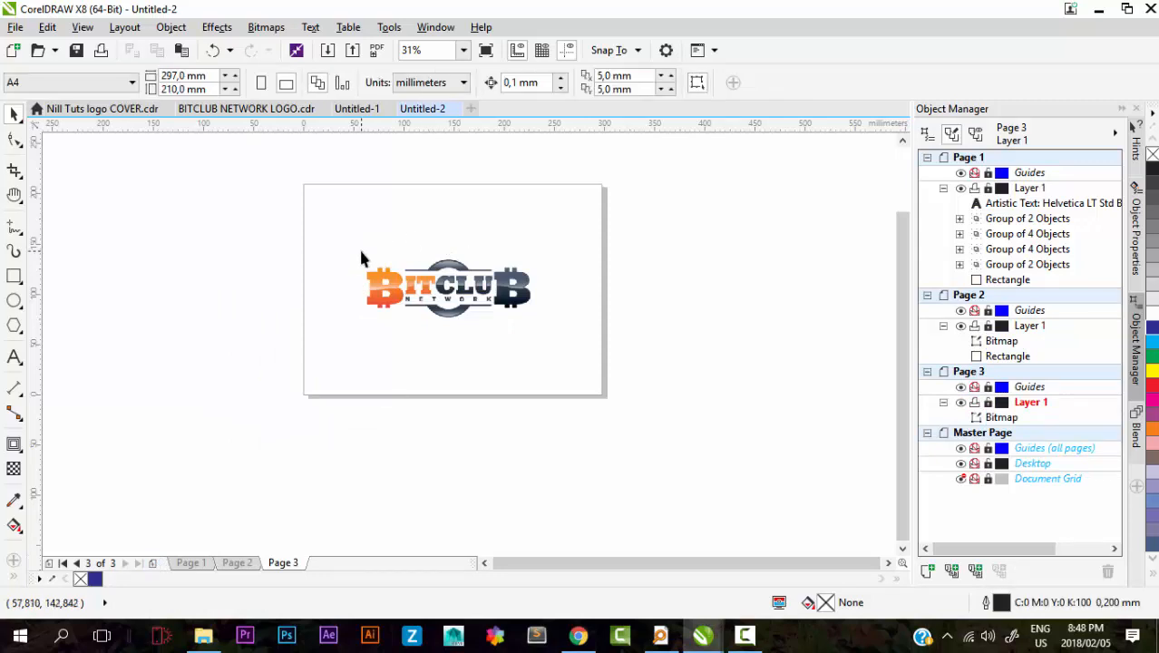
Step: Move the bitmap's two left corner nodes inward with the Shape tool to cut off the large orange B
{"action": "scroll", "coordinate": [381, 283], "scroll_direction": "up", "scroll_amount": 1}
{"action": "left_click", "coordinate": [14, 138]}
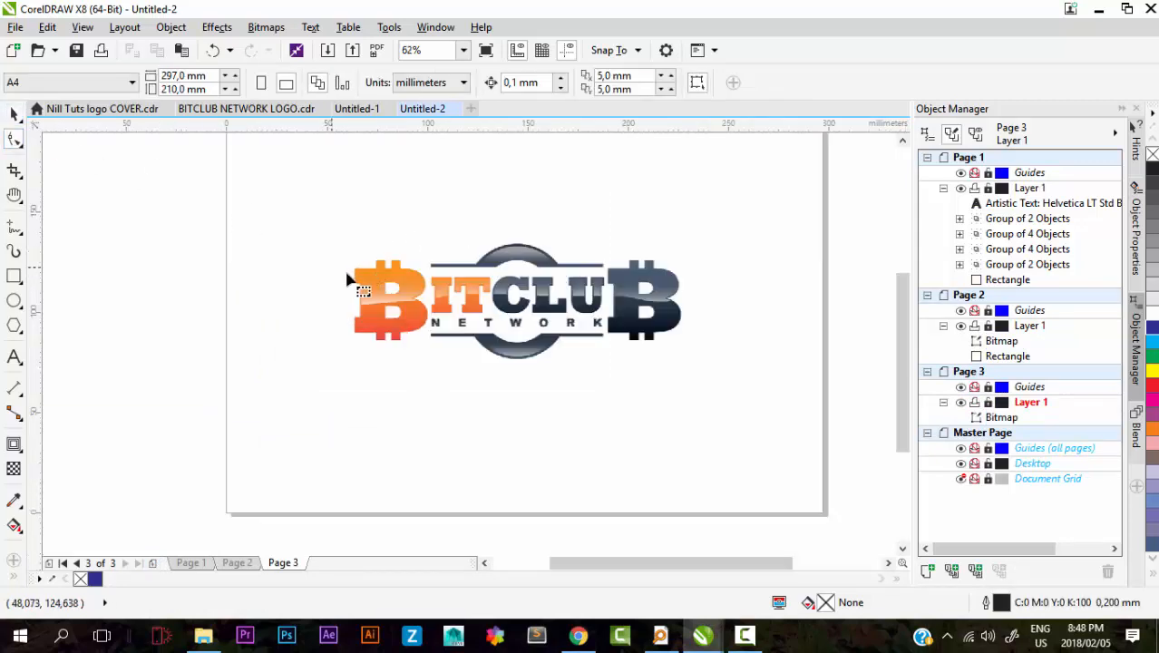
{"action": "scroll", "coordinate": [353, 281], "scroll_direction": "up", "scroll_amount": 1}
{"action": "left_click", "coordinate": [375, 277]}
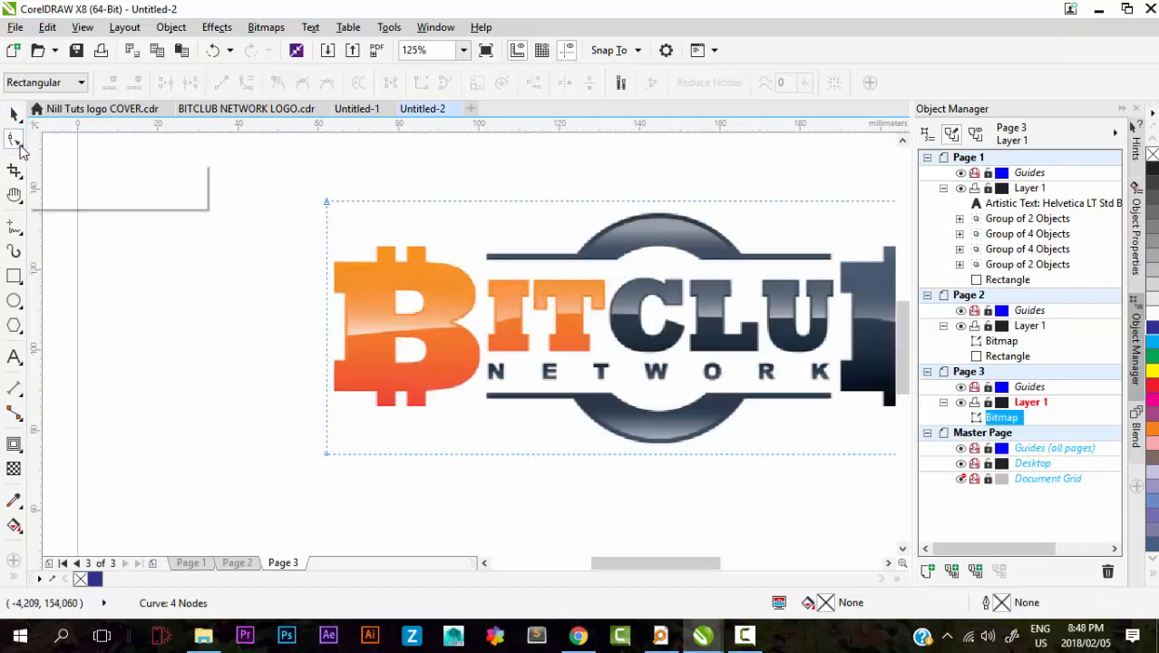
{"action": "left_click_drag", "start_coordinate": [328, 204], "coordinate": [481, 267]}
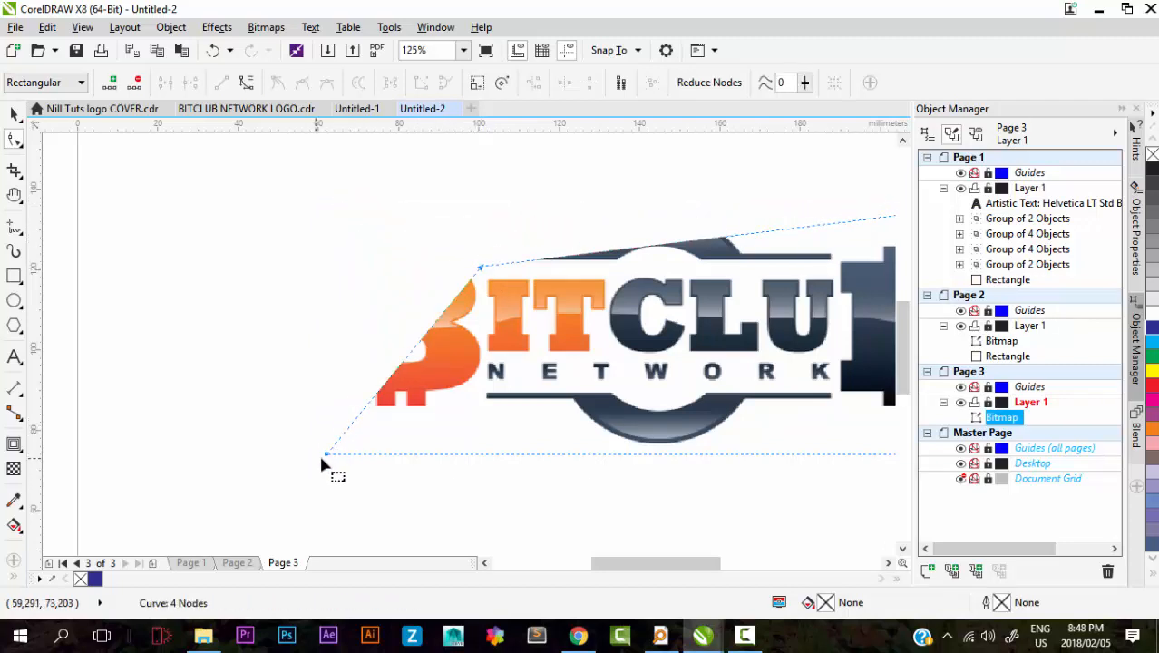
{"action": "left_click_drag", "start_coordinate": [326, 460], "coordinate": [483, 362]}
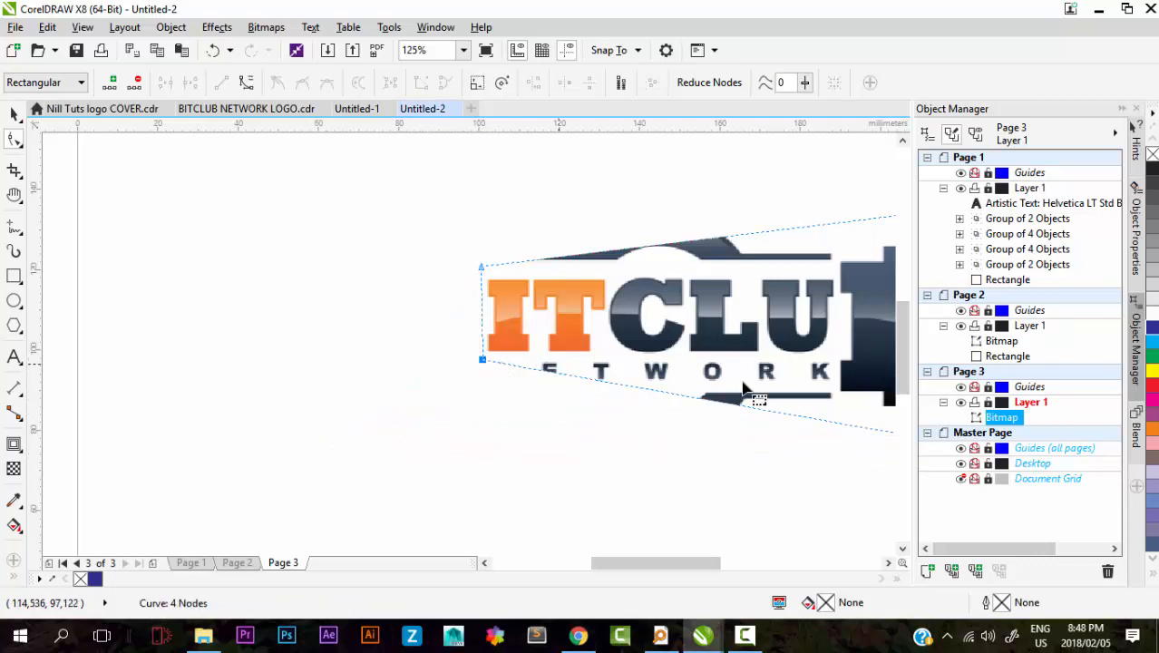
Step: Trim the dark B by adding a raised boundary node below the U, moving the upper-right corner inward and deleting the lower-right node
{"action": "double_click", "coordinate": [833, 429]}
{"action": "left_click_drag", "start_coordinate": [834, 430], "coordinate": [833, 361]}
{"action": "scroll", "coordinate": [445, 334], "scroll_direction": "down", "scroll_amount": 2}
{"action": "scroll", "coordinate": [659, 329], "scroll_direction": "up", "scroll_amount": 2}
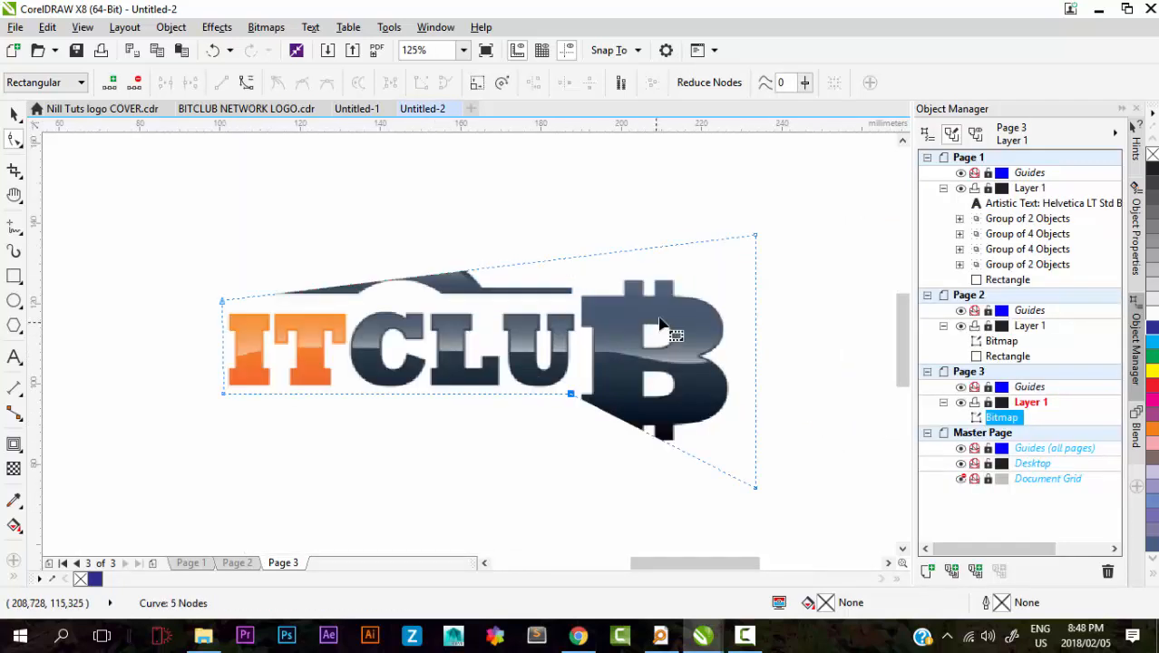
{"action": "left_click_drag", "start_coordinate": [758, 237], "coordinate": [575, 301]}
{"action": "right_click", "coordinate": [762, 494]}
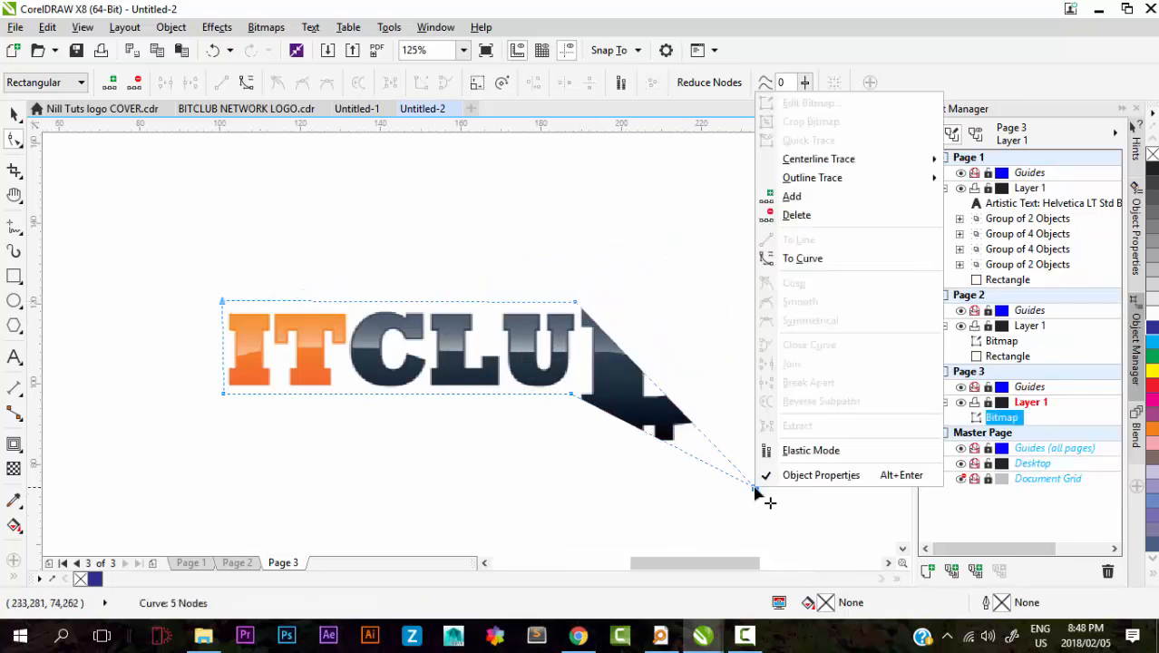
{"action": "left_click", "coordinate": [814, 219]}
Step: Fine-tune the two right corner nodes so the crop boundary clears the U, and deselect the bitmap
{"action": "scroll", "coordinate": [581, 367], "scroll_direction": "up", "scroll_amount": 3}
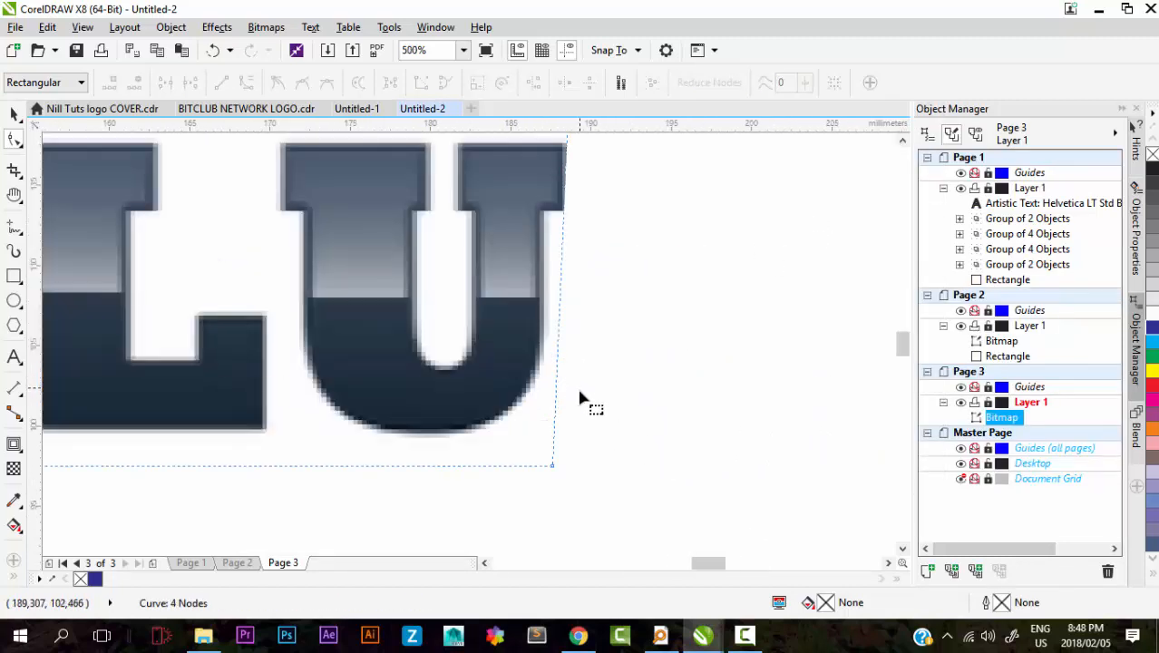
{"action": "left_click", "coordinate": [553, 466]}
{"action": "left_click_drag", "start_coordinate": [555, 466], "coordinate": [589, 466]}
{"action": "scroll", "coordinate": [604, 326], "scroll_direction": "down", "scroll_amount": 3}
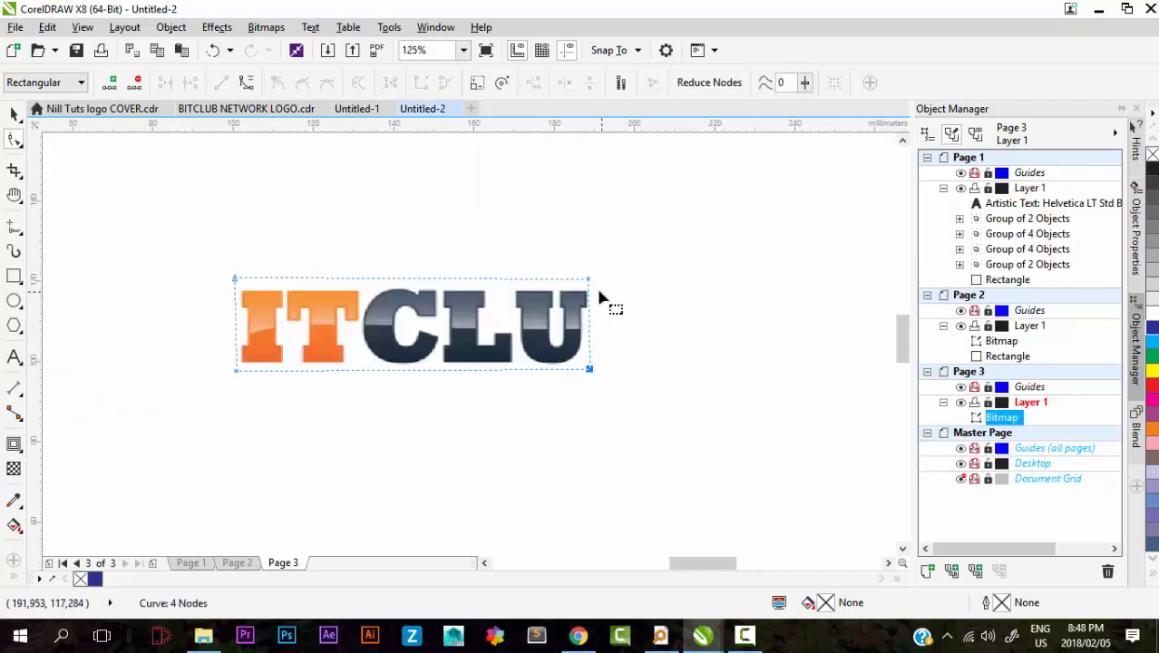
{"action": "scroll", "coordinate": [562, 254], "scroll_direction": "up", "scroll_amount": 3}
{"action": "left_click_drag", "start_coordinate": [552, 243], "coordinate": [564, 238]}
{"action": "scroll", "coordinate": [605, 335], "scroll_direction": "down", "scroll_amount": 2}
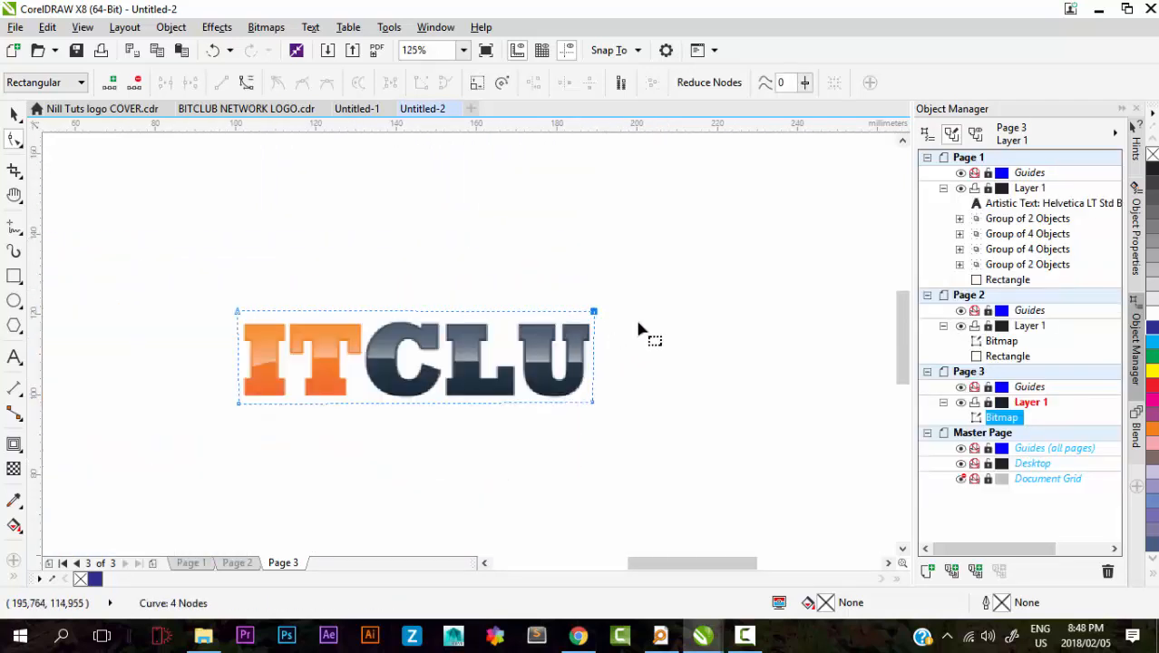
{"action": "left_click", "coordinate": [639, 322]}
{"action": "left_click", "coordinate": [14, 114]}
{"action": "scroll", "coordinate": [665, 375], "scroll_direction": "down", "scroll_amount": 1}
{"action": "left_click", "coordinate": [702, 350]}
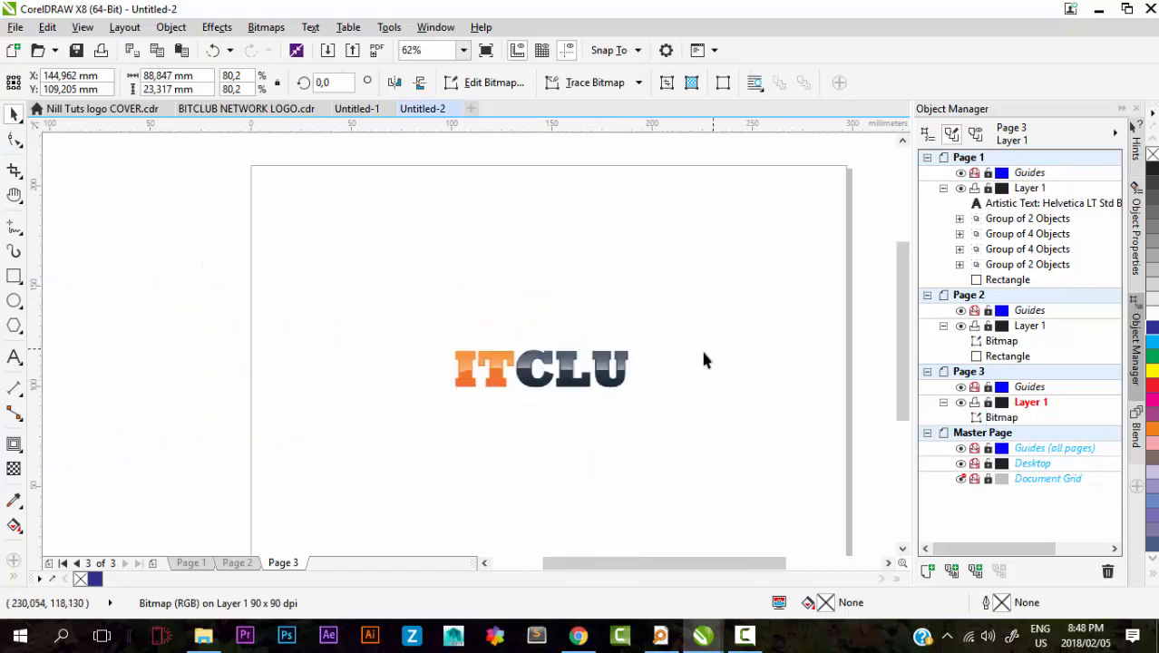
{"action": "scroll", "coordinate": [594, 379], "scroll_direction": "up", "scroll_amount": 1}
{"action": "left_click", "coordinate": [610, 374]}
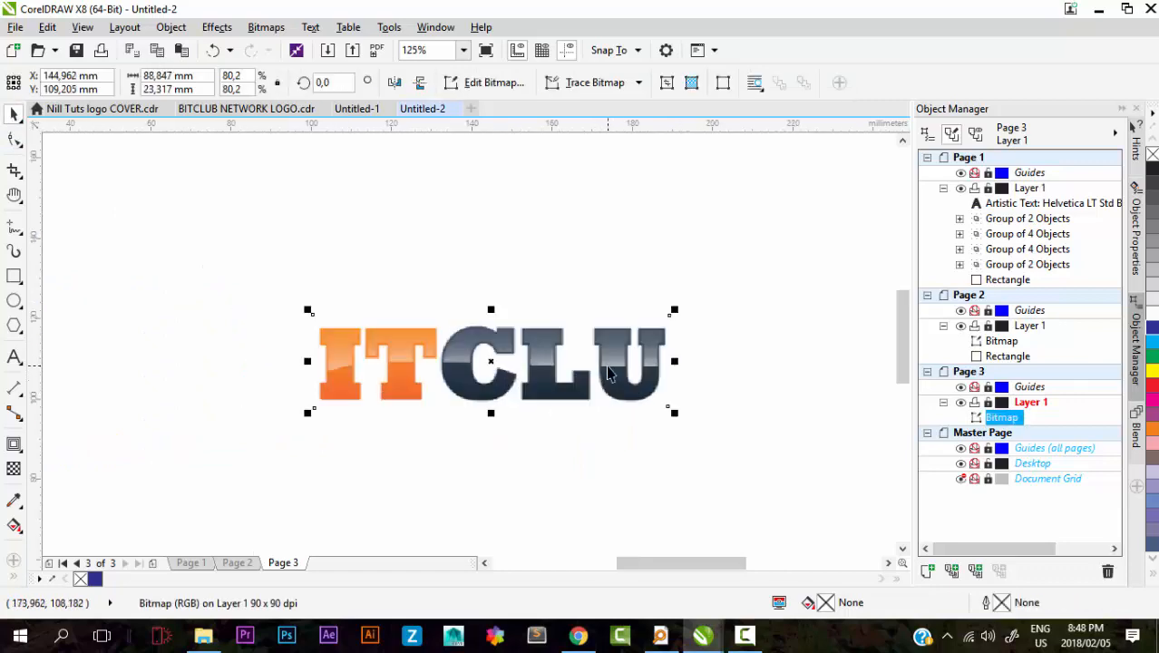
{"action": "left_click", "coordinate": [15, 27]}
{"action": "left_click", "coordinate": [65, 311]}
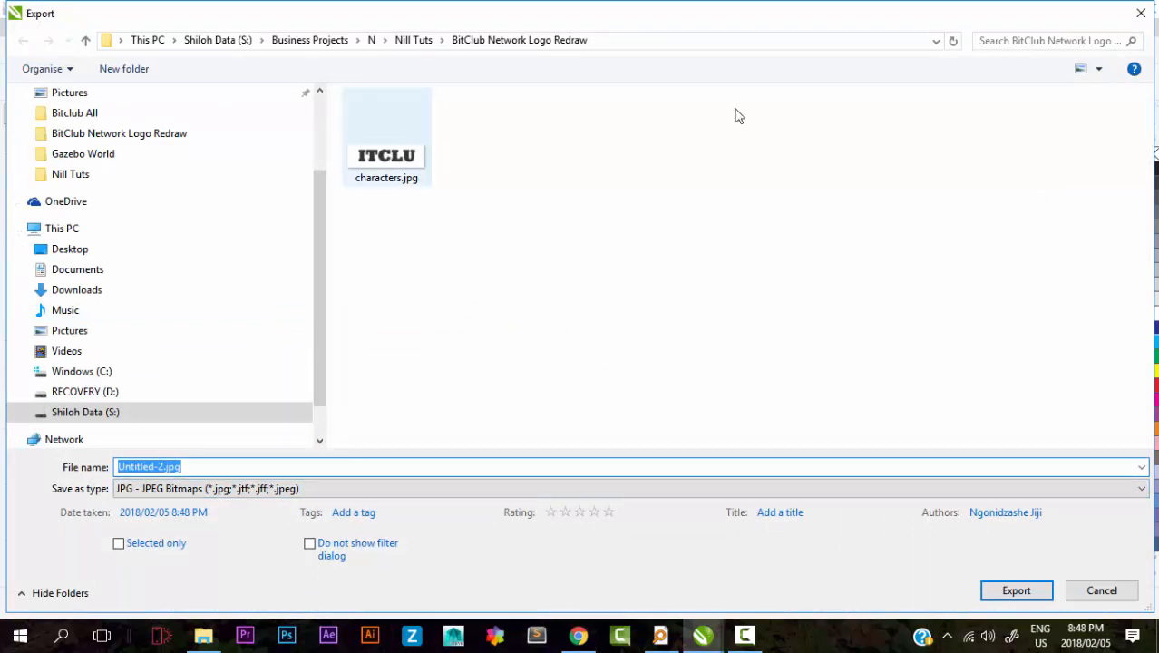
{"action": "left_click", "coordinate": [1141, 12]}
{"action": "left_click", "coordinate": [492, 261]}
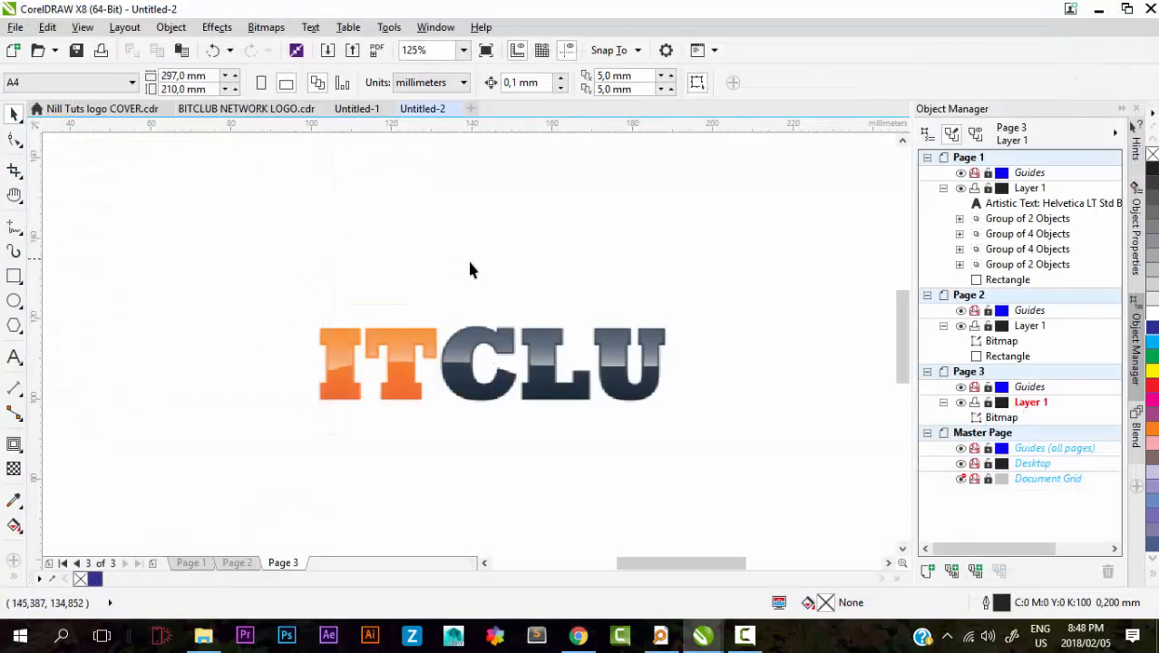
{"action": "scroll", "coordinate": [470, 270], "scroll_direction": "down", "scroll_amount": 1}
{"action": "scroll", "coordinate": [329, 267], "scroll_direction": "up", "scroll_amount": 1}
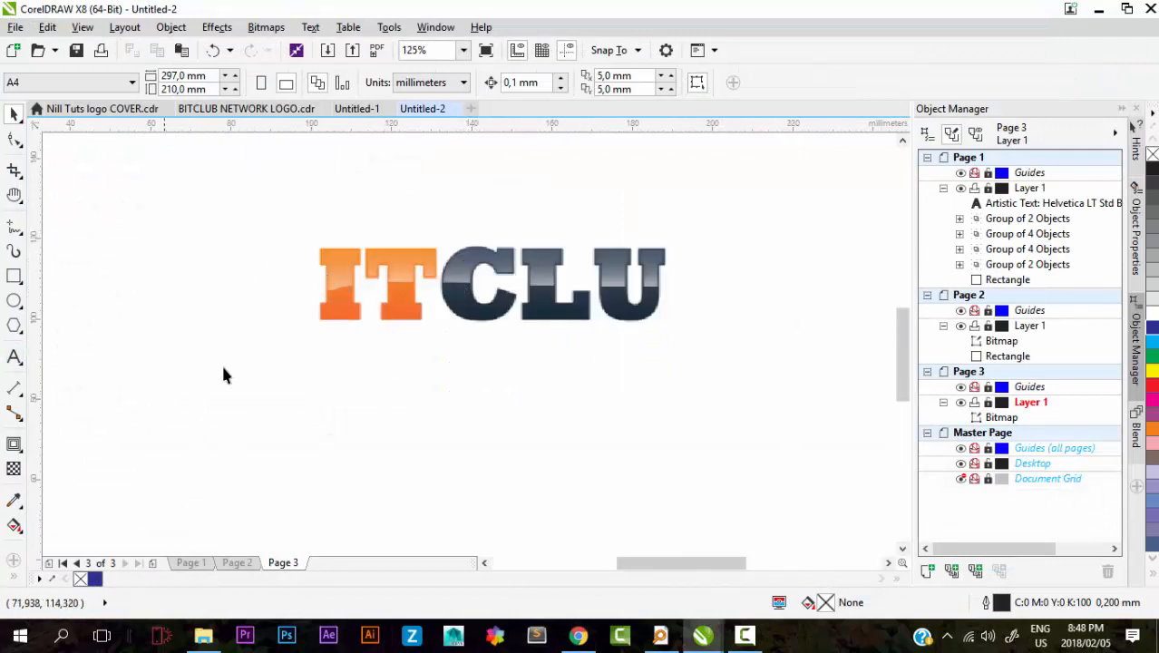
Step: Convert the cropped ITCLU bitmap to vectors with a Line Art outline trace, reducing the detail to a low setting
{"action": "left_click", "coordinate": [440, 274]}
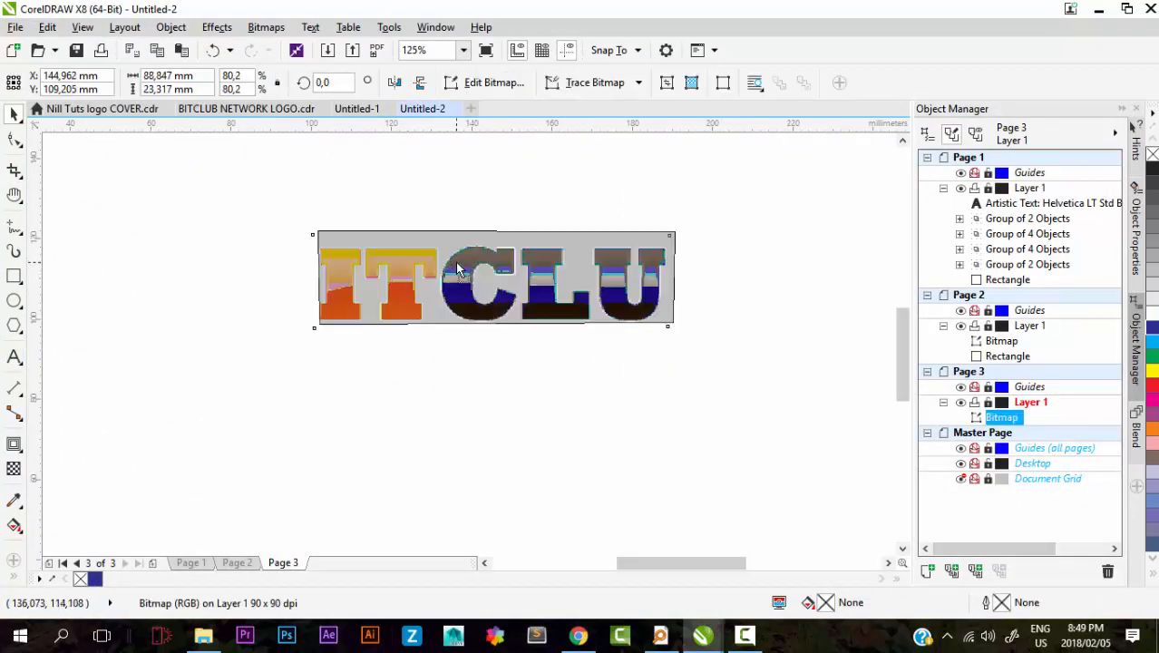
{"action": "right_click", "coordinate": [457, 263]}
{"action": "left_click", "coordinate": [410, 267]}
{"action": "left_click", "coordinate": [453, 265]}
{"action": "right_click", "coordinate": [452, 265]}
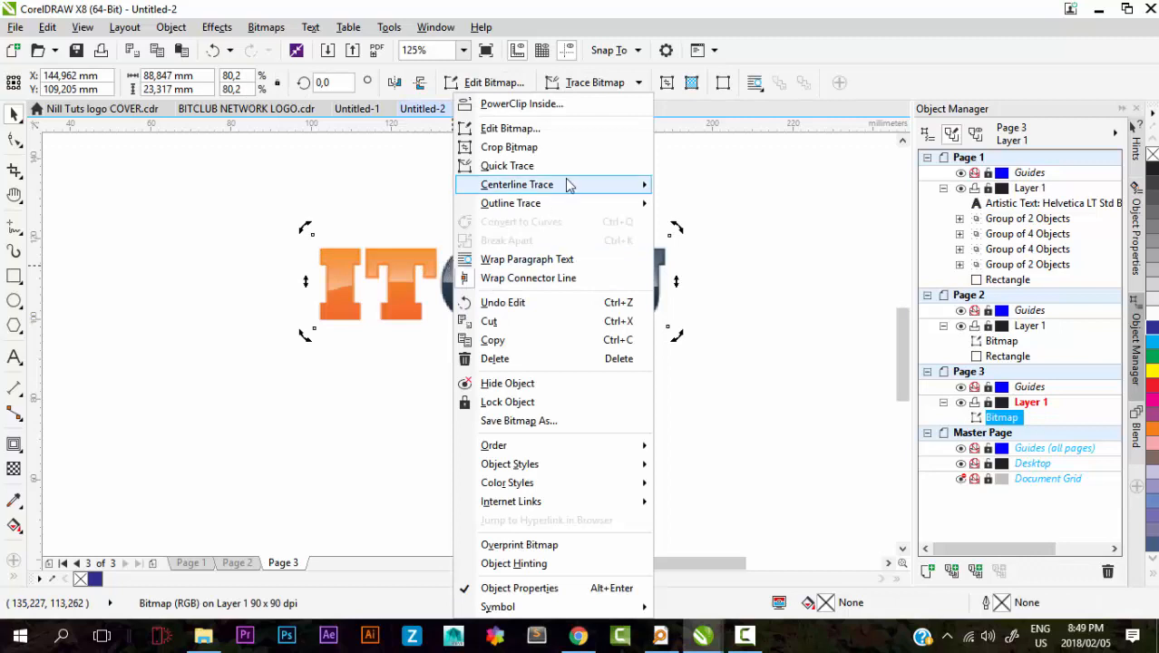
{"action": "mouse_move", "coordinate": [607, 207]}
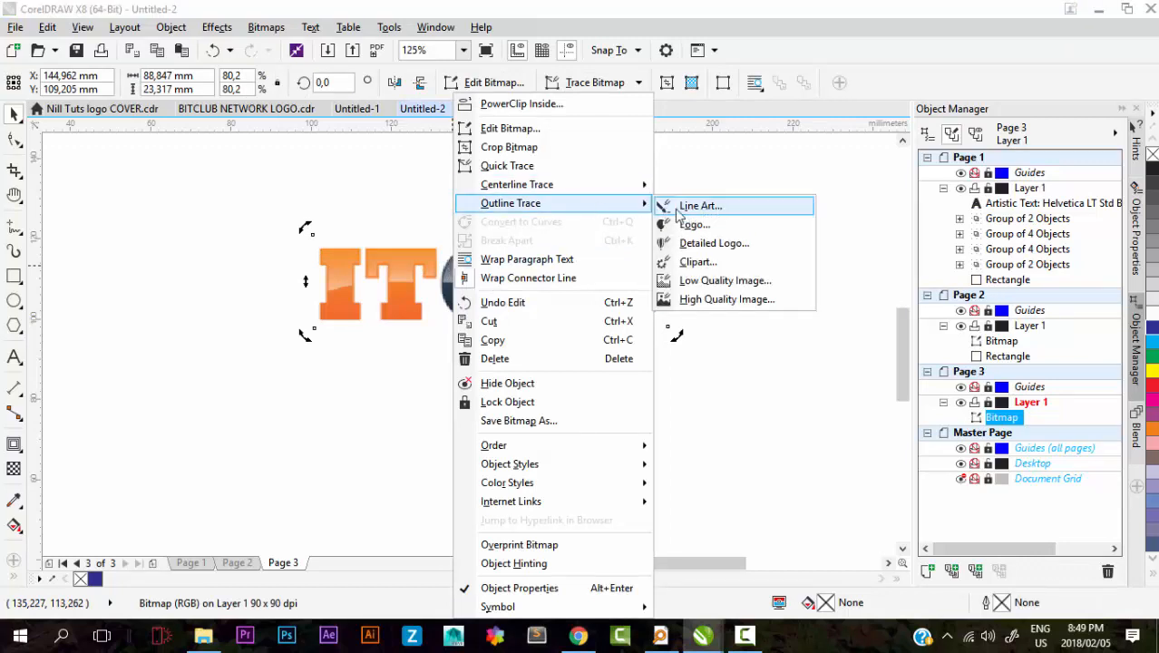
{"action": "left_click", "coordinate": [336, 281]}
{"action": "right_click", "coordinate": [416, 282]}
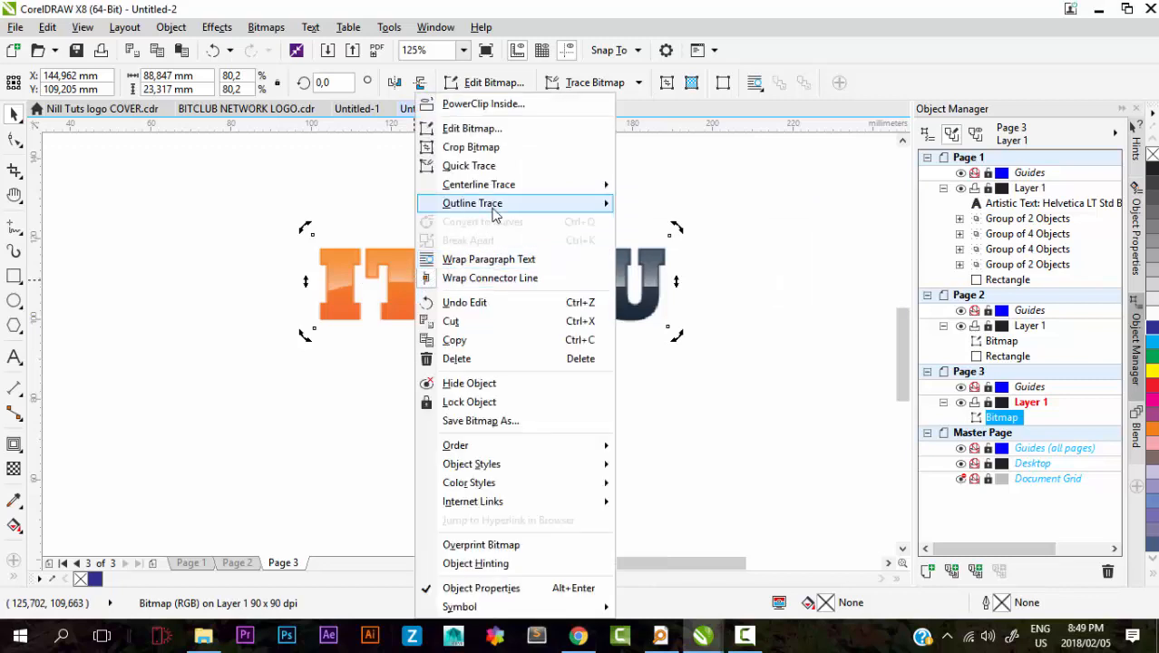
{"action": "mouse_move", "coordinate": [593, 213]}
{"action": "left_click", "coordinate": [694, 213]}
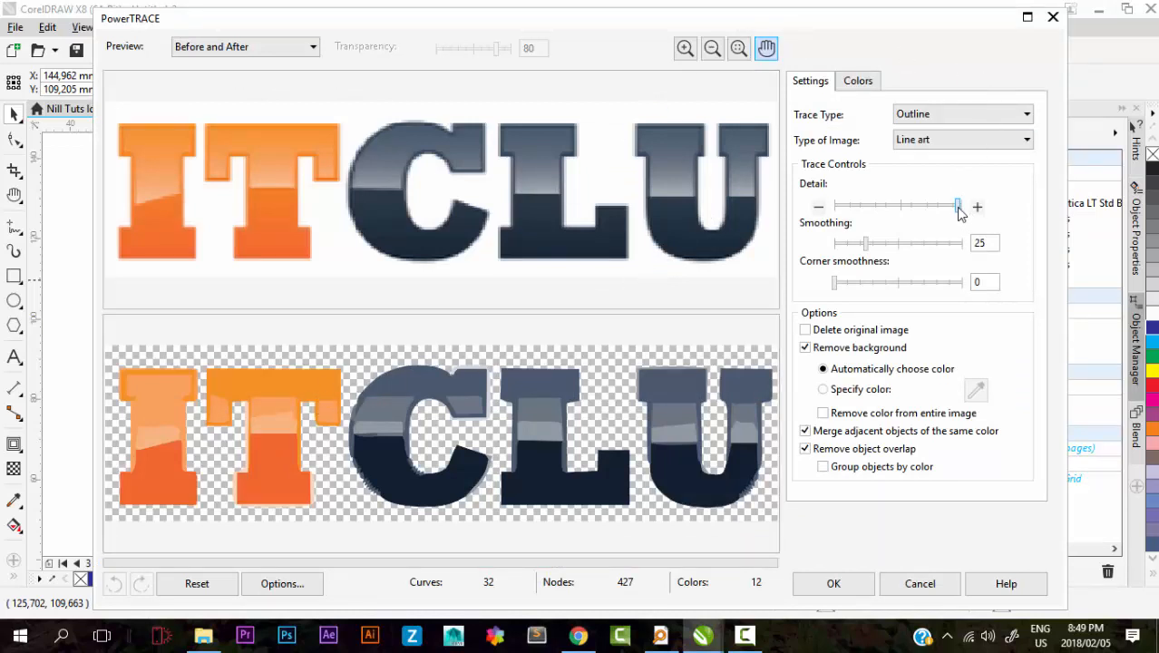
{"action": "left_click_drag", "start_coordinate": [903, 209], "coordinate": [862, 210]}
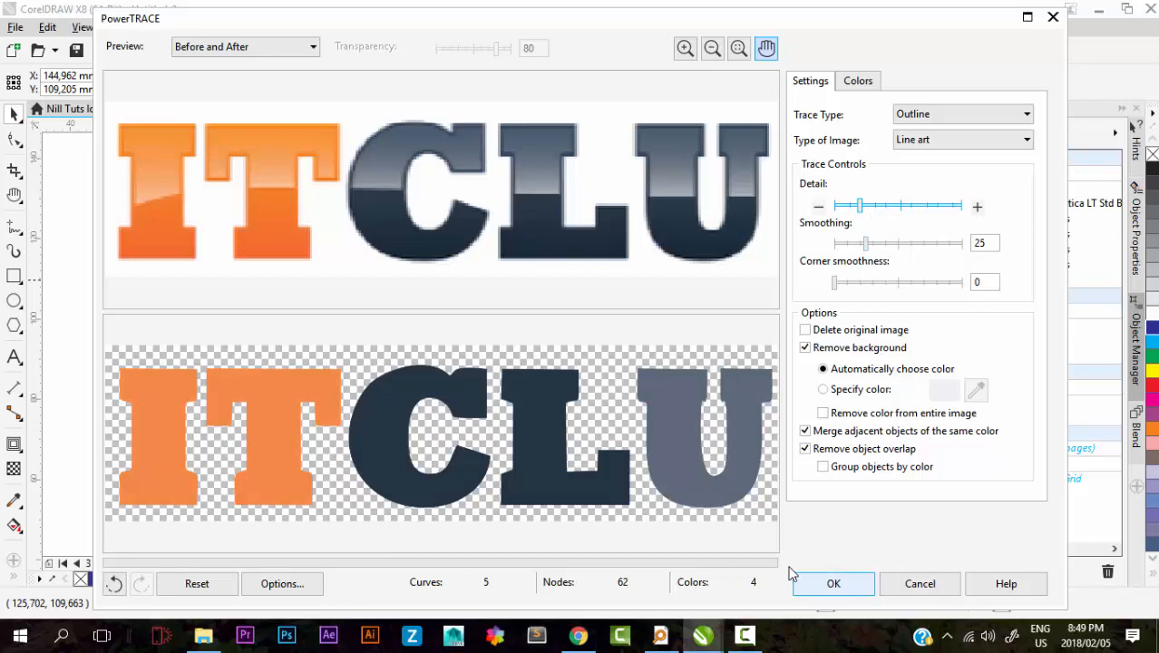
{"action": "left_click", "coordinate": [831, 584]}
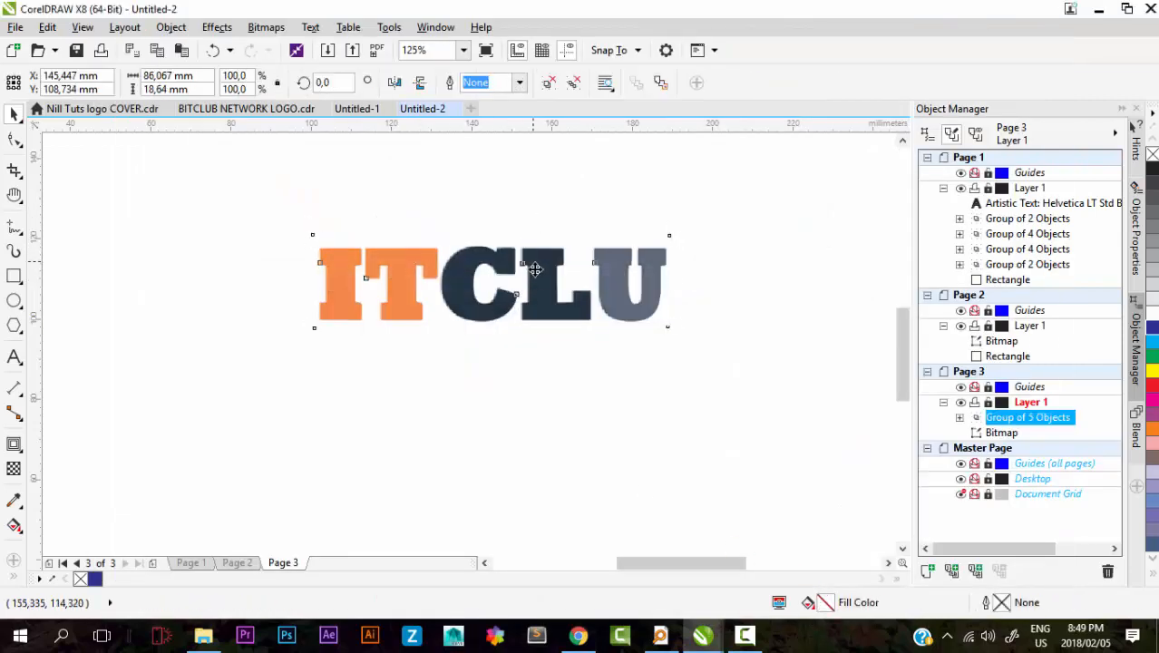
Step: Move the traced lettering off the original bitmap, delete the bitmap and move the lettering back up
{"action": "left_click_drag", "start_coordinate": [529, 277], "coordinate": [548, 410]}
{"action": "left_click_drag", "start_coordinate": [682, 203], "coordinate": [218, 337]}
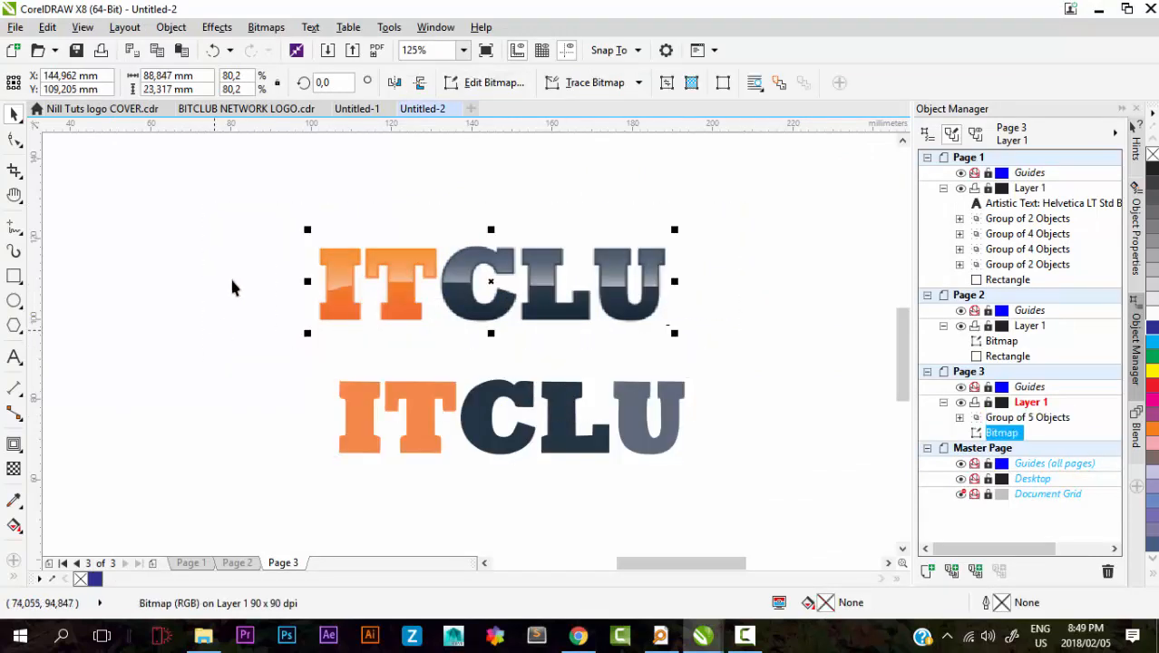
{"action": "key", "text": "Delete"}
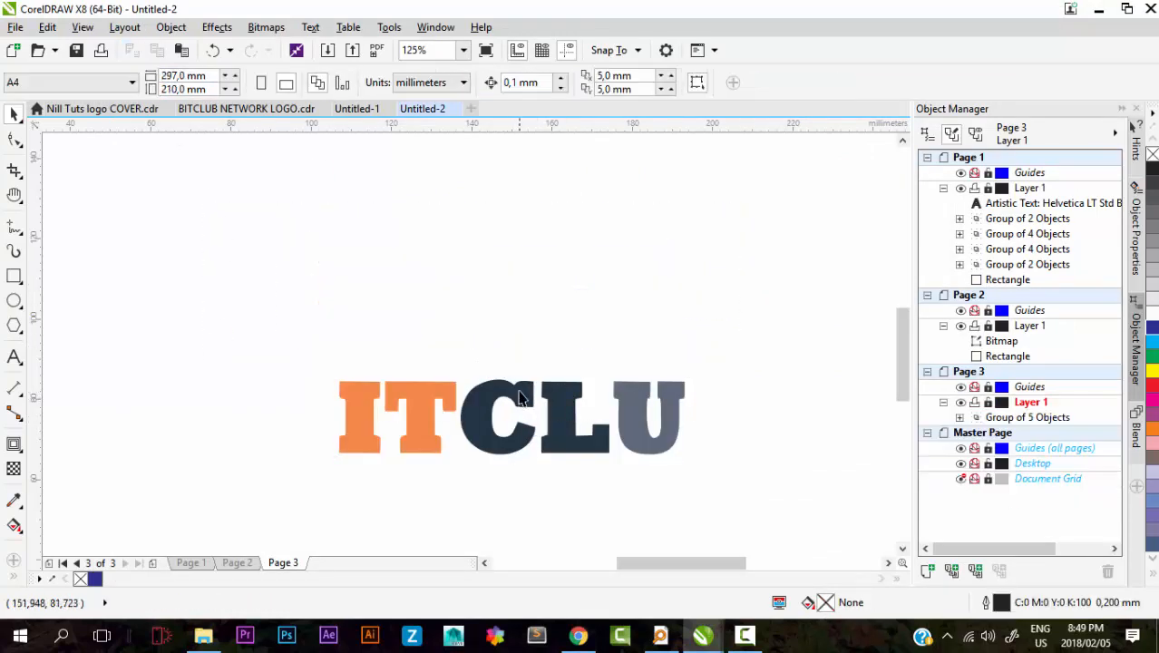
{"action": "left_click", "coordinate": [522, 396]}
{"action": "left_click_drag", "start_coordinate": [524, 399], "coordinate": [531, 296]}
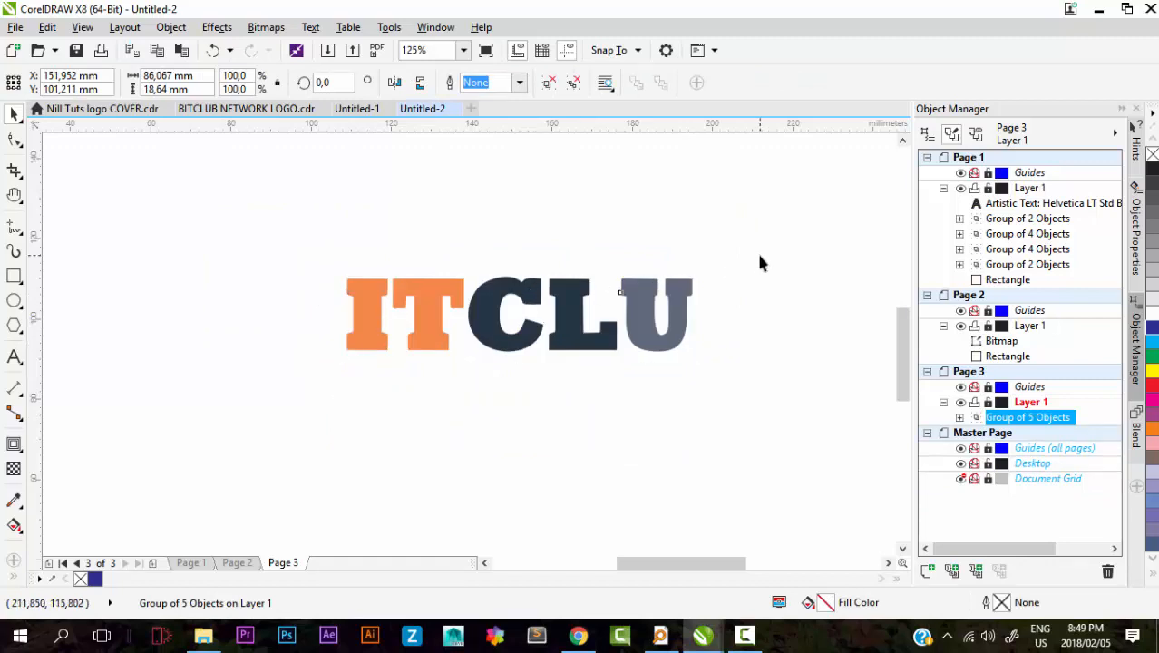
{"action": "left_click", "coordinate": [760, 262]}
Step: Check the edges of the traced letters up close, and fill the whole lettering group with black
{"action": "scroll", "coordinate": [635, 304], "scroll_direction": "up", "scroll_amount": 4}
{"action": "scroll", "coordinate": [518, 255], "scroll_direction": "down", "scroll_amount": 3}
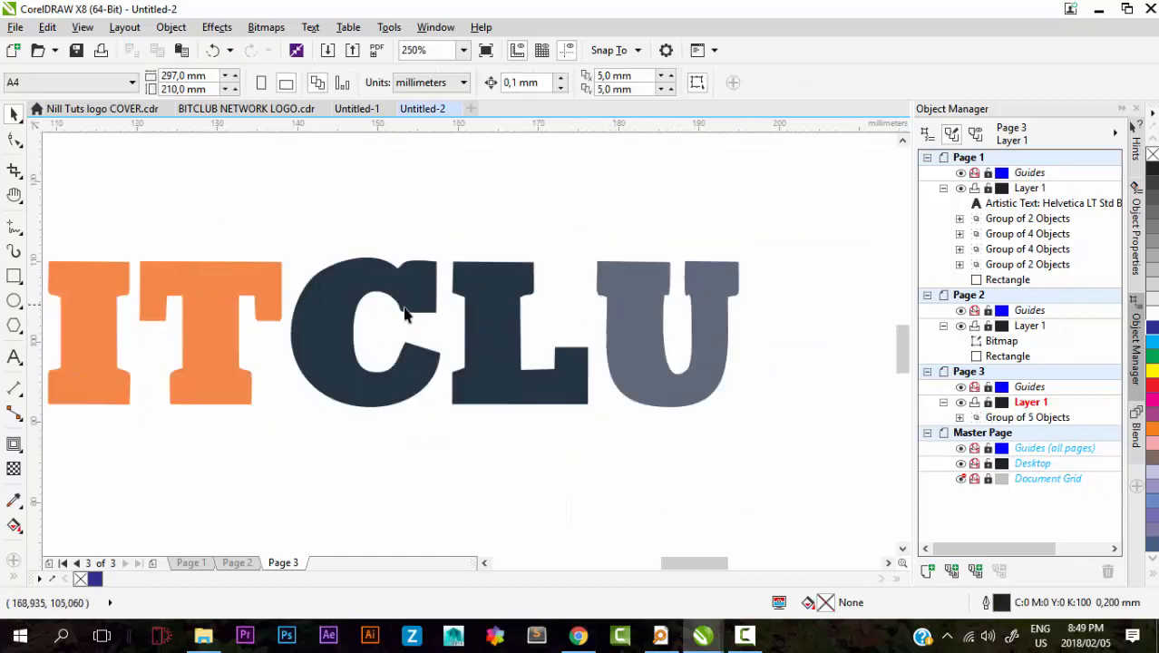
{"action": "scroll", "coordinate": [305, 310], "scroll_direction": "up", "scroll_amount": 3}
{"action": "scroll", "coordinate": [524, 314], "scroll_direction": "down", "scroll_amount": 4}
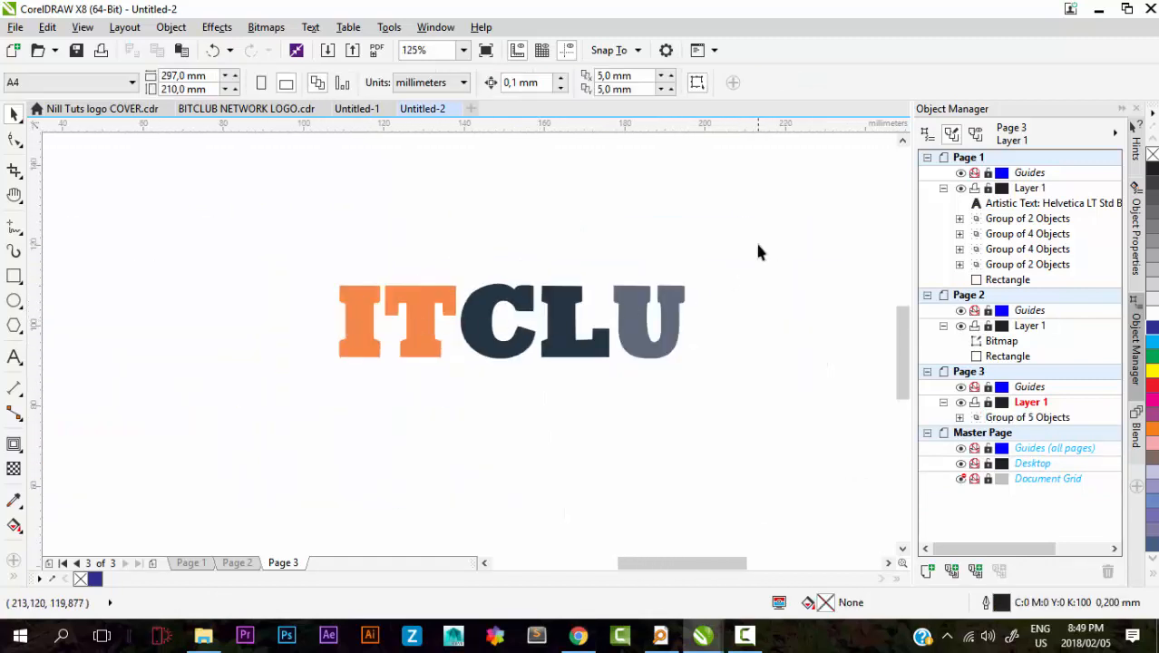
{"action": "left_click_drag", "start_coordinate": [760, 253], "coordinate": [152, 435]}
{"action": "left_click_drag", "start_coordinate": [238, 228], "coordinate": [562, 433]}
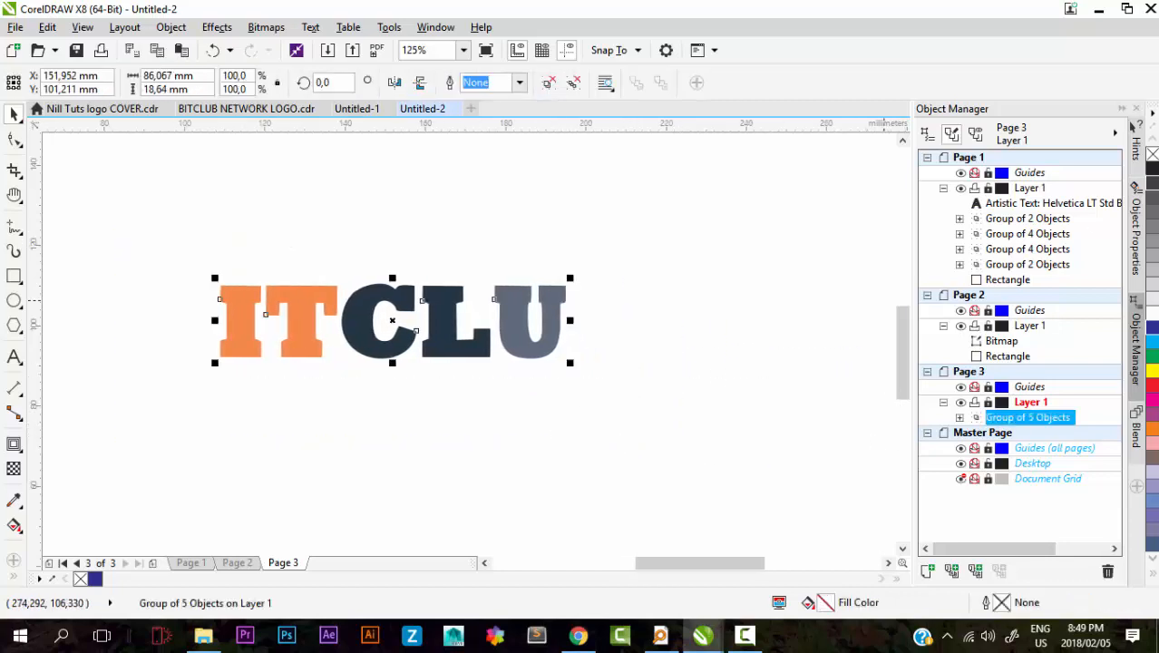
{"action": "left_click", "coordinate": [1151, 170]}
Step: Draw a rectangle about 113 × 33 mm around the ITCLU lettering and fill it with white
{"action": "left_click", "coordinate": [13, 277]}
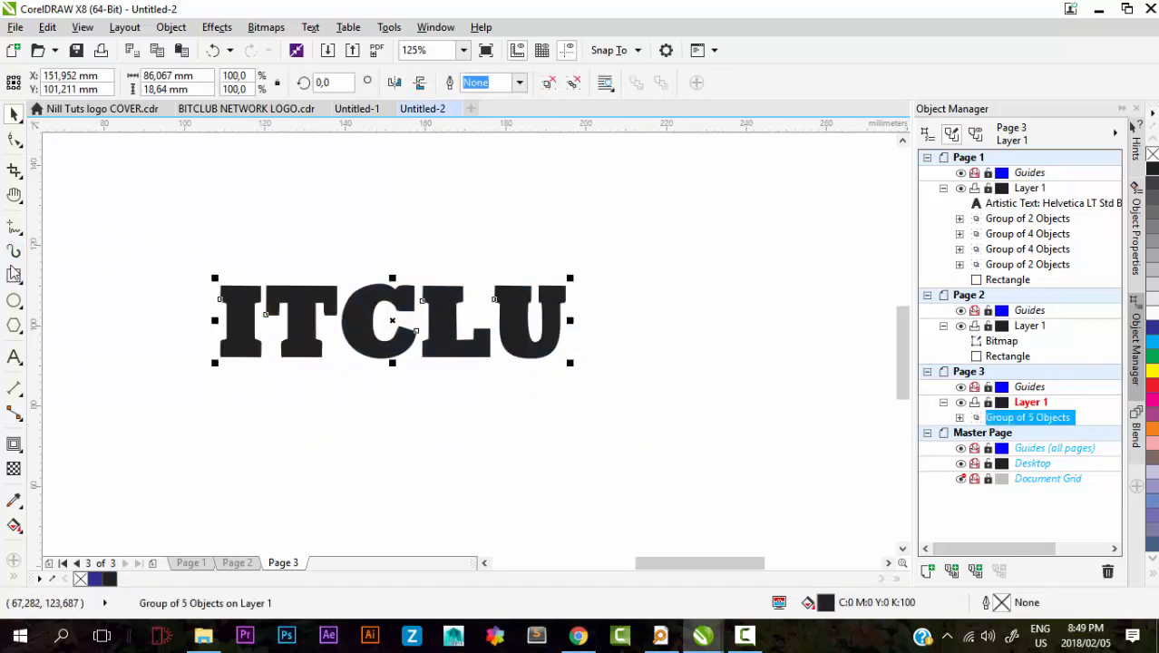
{"action": "left_click_drag", "start_coordinate": [159, 254], "coordinate": [616, 391]}
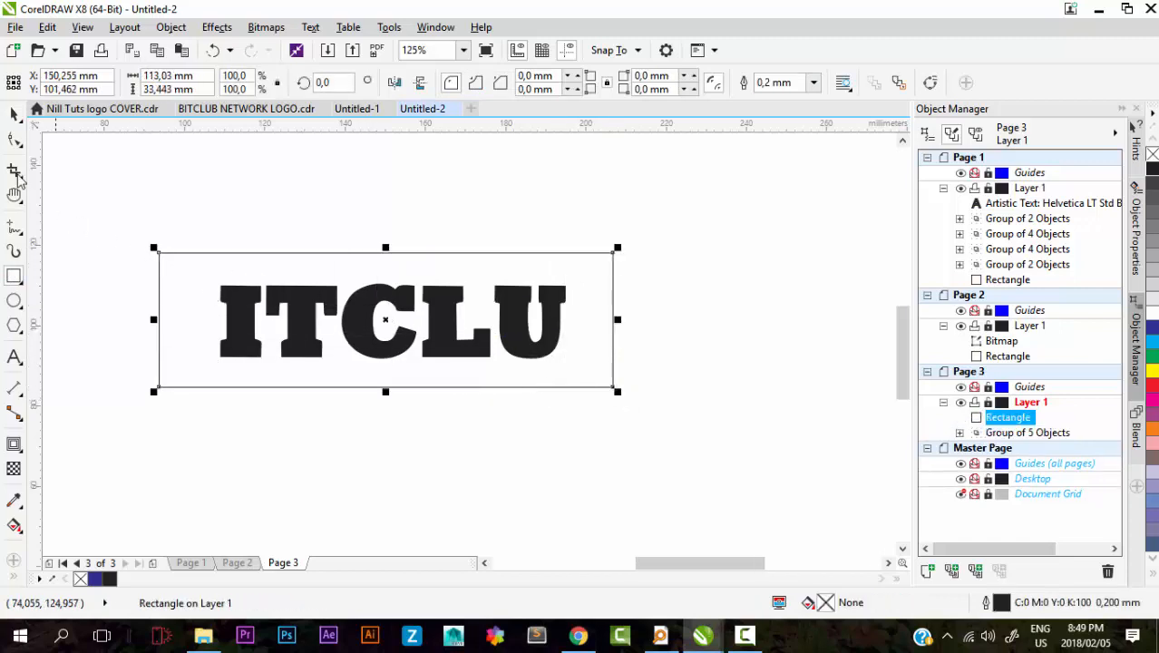
{"action": "left_click", "coordinate": [14, 117]}
{"action": "left_click_drag", "start_coordinate": [342, 265], "coordinate": [342, 263]}
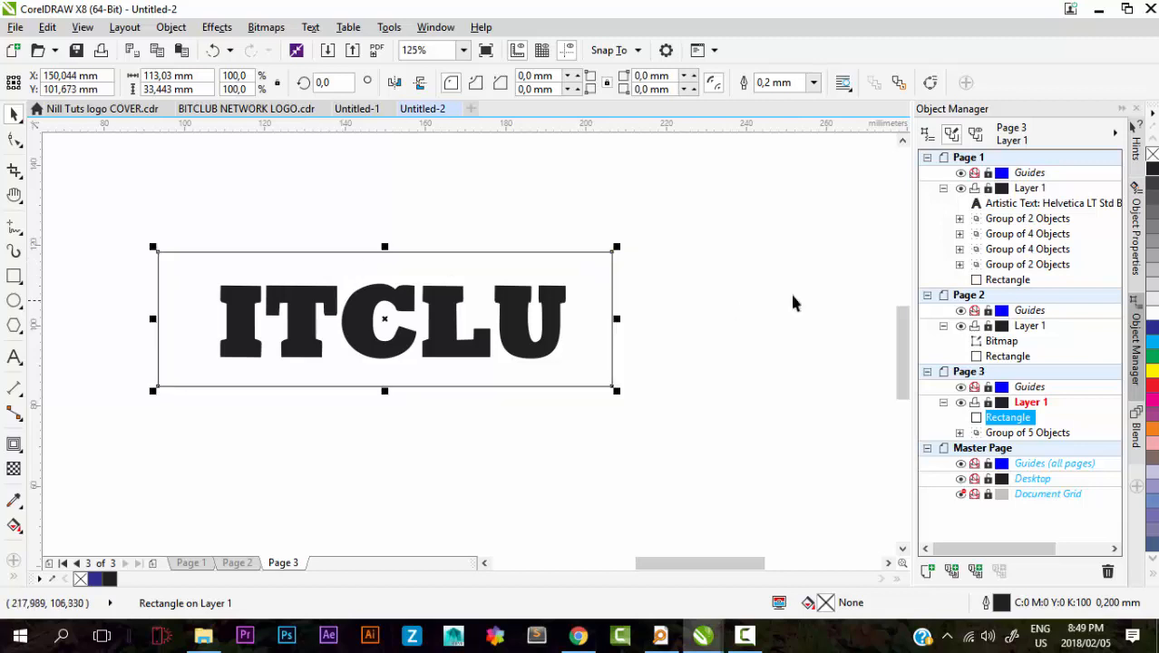
{"action": "left_click", "coordinate": [1152, 312]}
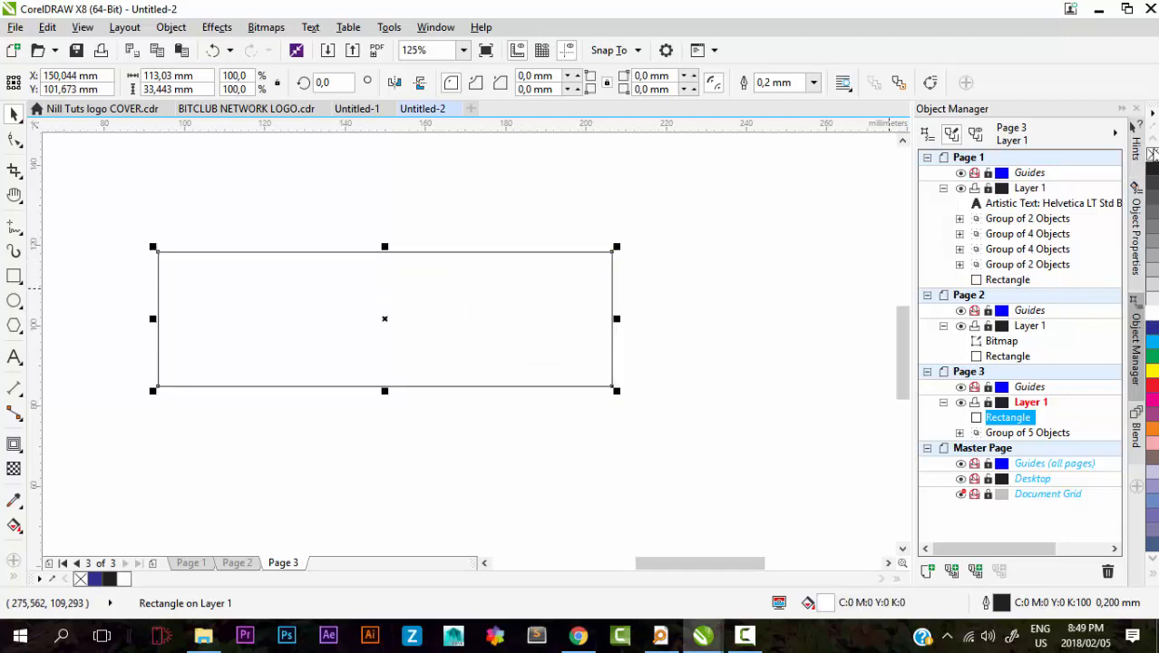
Step: Remove the white rectangle's outline and place the rectangle behind the ITCLU lettering
{"action": "right_click", "coordinate": [1152, 154]}
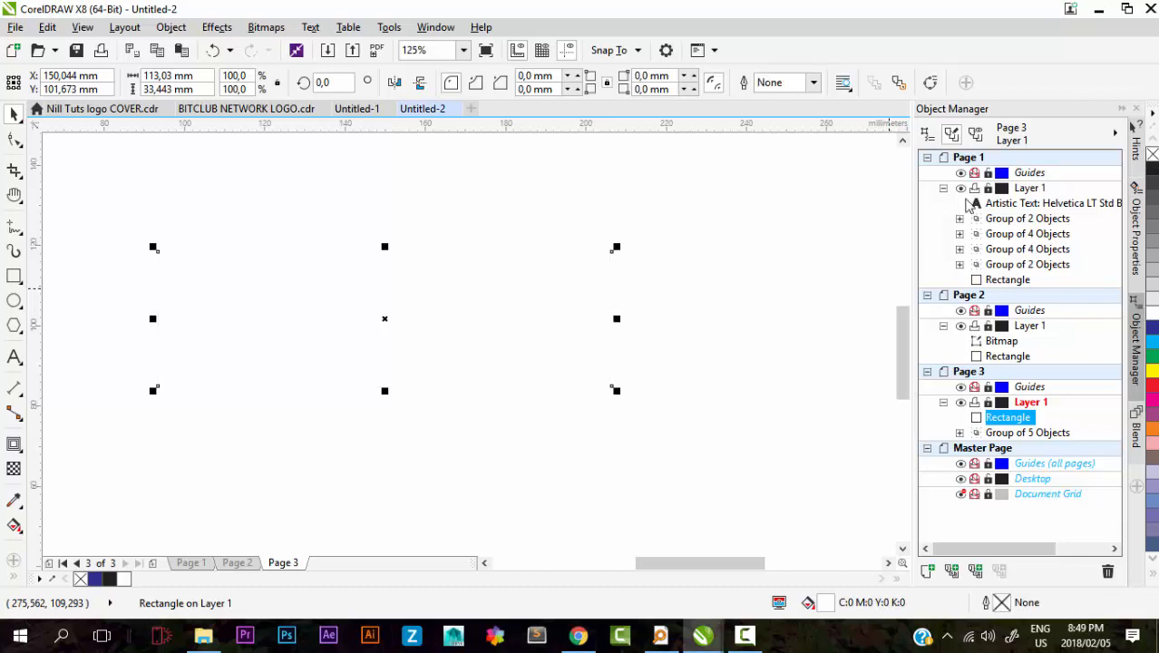
{"action": "right_click", "coordinate": [401, 318]}
{"action": "mouse_move", "coordinate": [535, 428]}
{"action": "left_click", "coordinate": [665, 490]}
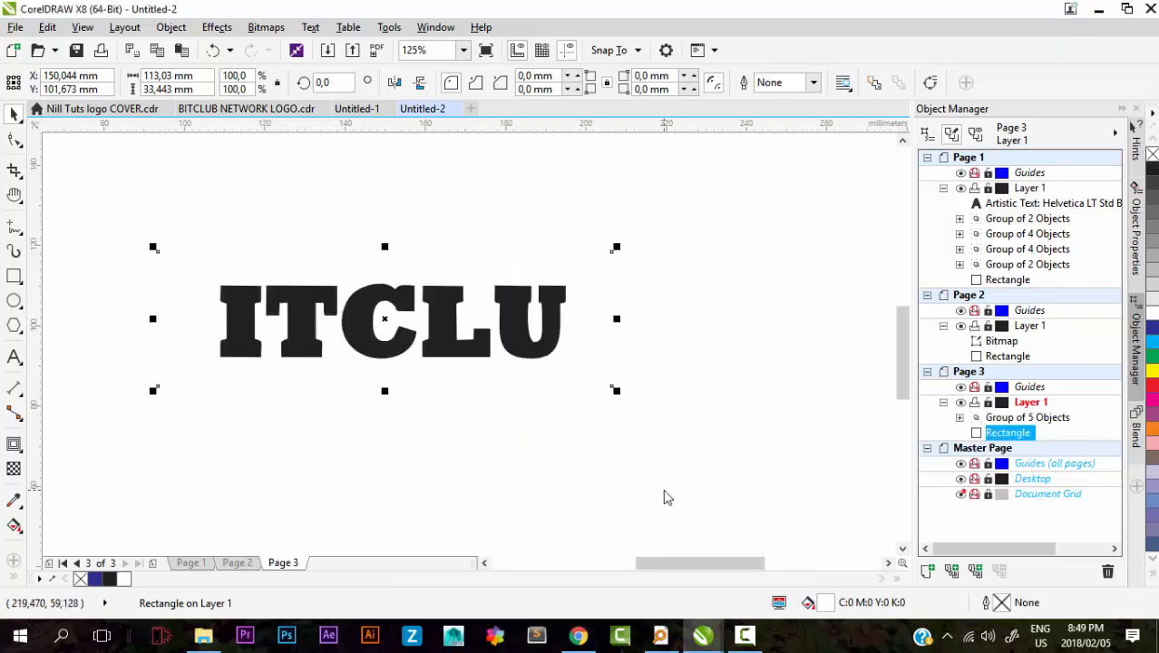
{"action": "left_click", "coordinate": [750, 251]}
Step: Export the lettering together with its white rectangle as a JPEG named characters.jpg, replacing the existing file
{"action": "scroll", "coordinate": [591, 308], "scroll_direction": "down", "scroll_amount": 3}
{"action": "left_click_drag", "start_coordinate": [216, 215], "coordinate": [717, 422]}
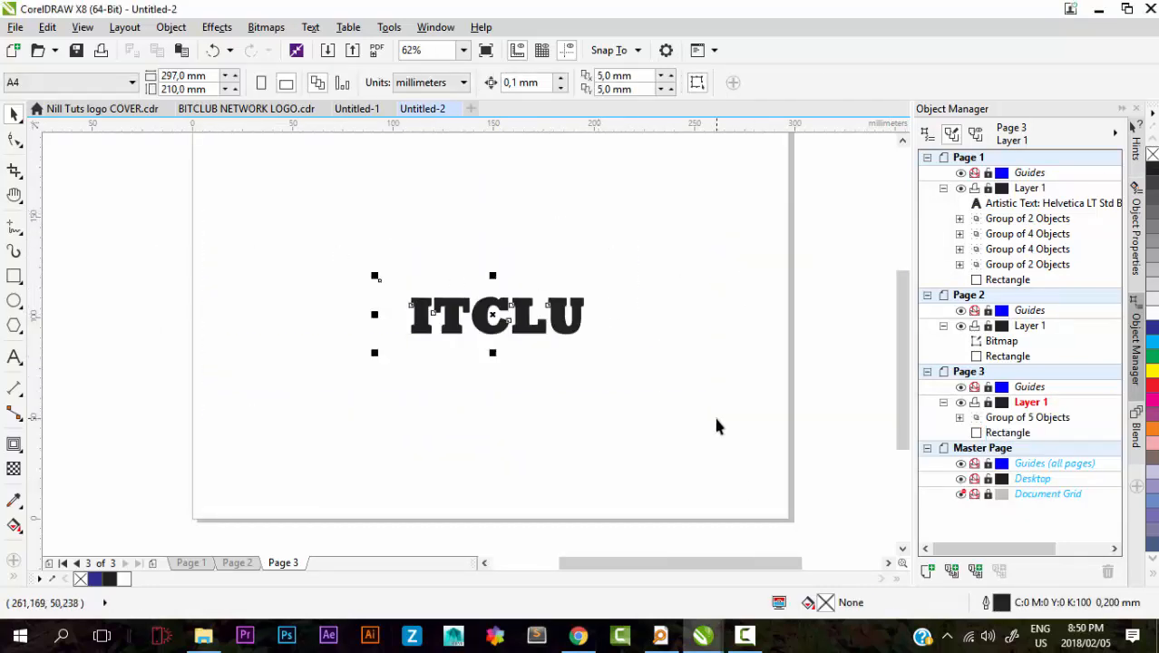
{"action": "left_click", "coordinate": [16, 27]}
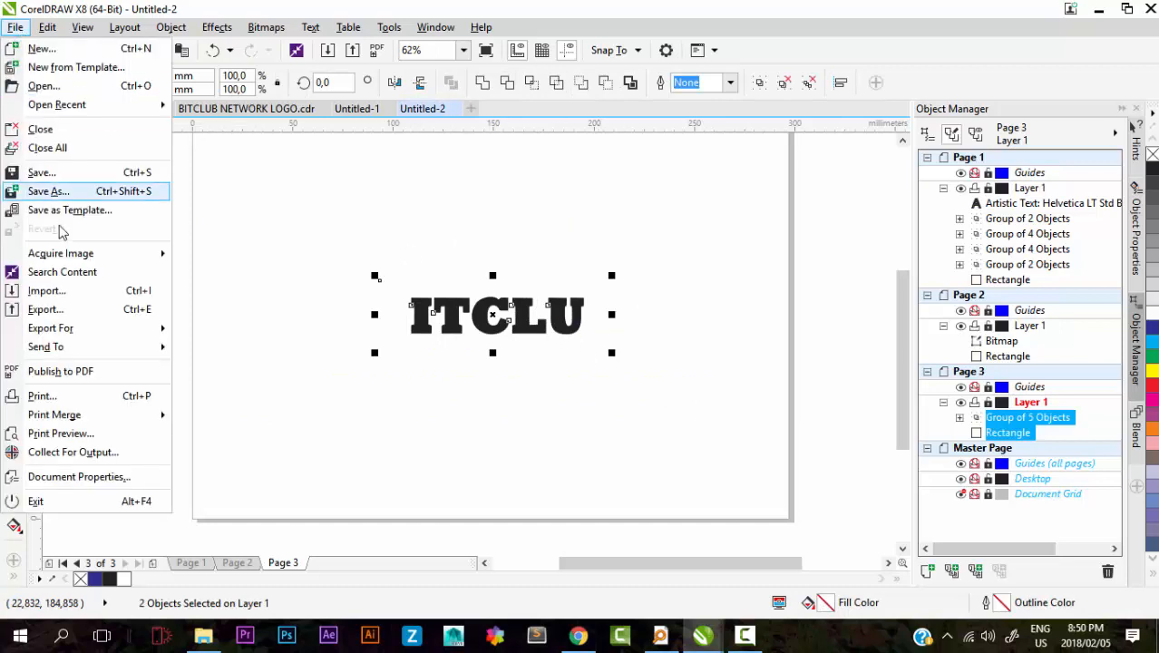
{"action": "left_click", "coordinate": [45, 310]}
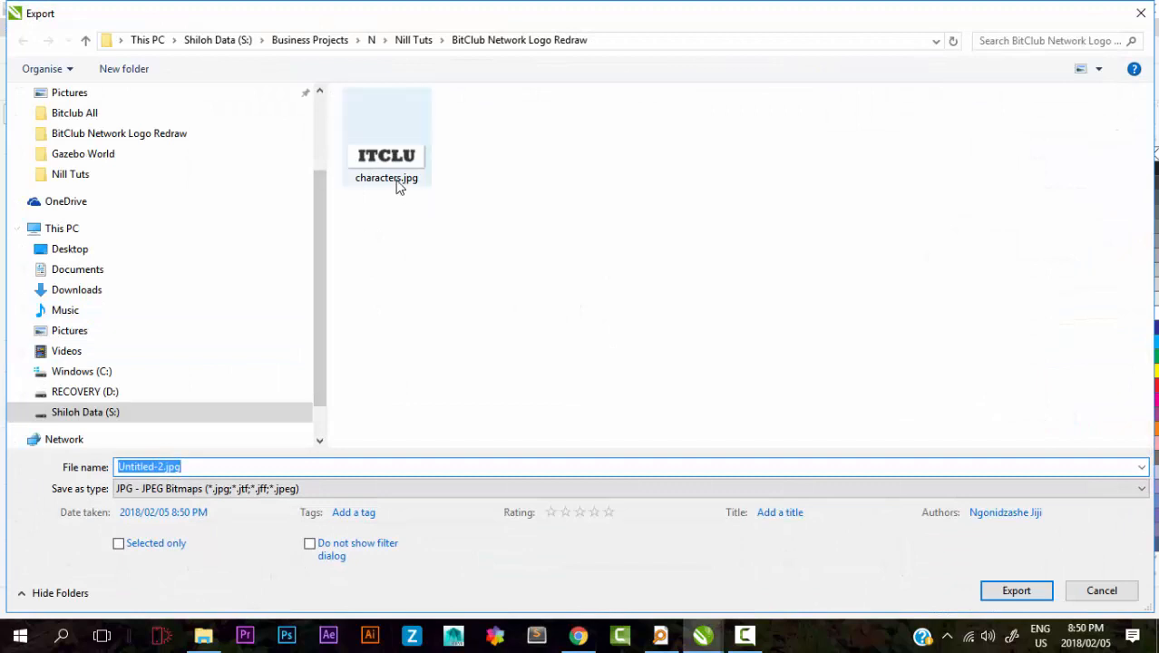
{"action": "left_click", "coordinate": [386, 161]}
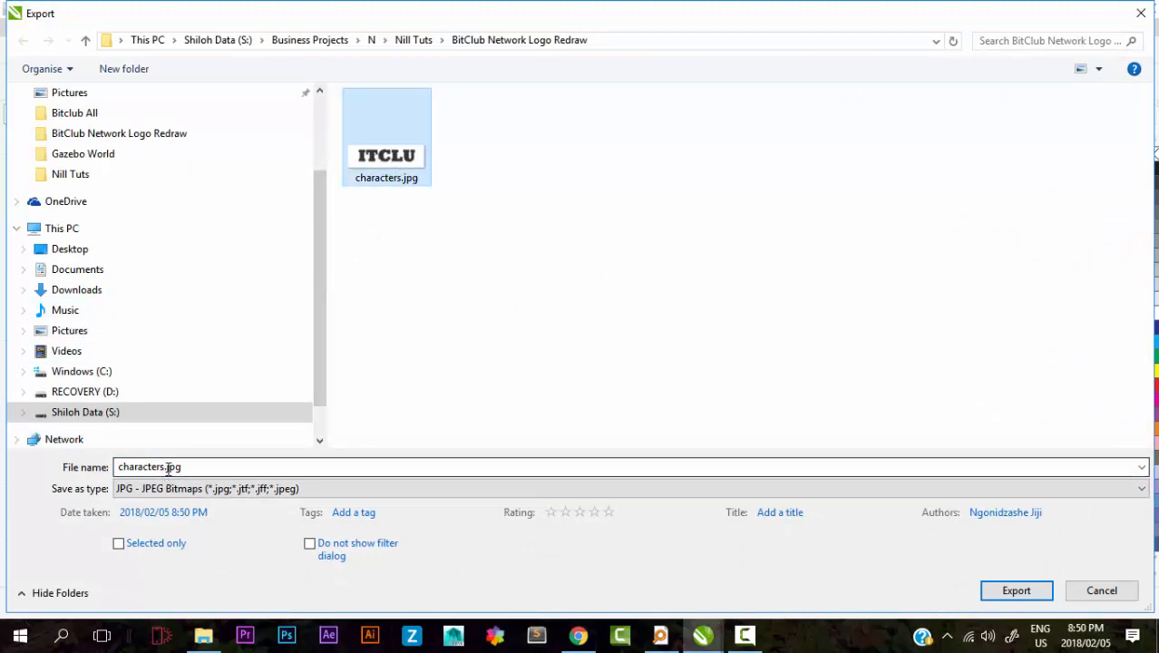
{"action": "left_click", "coordinate": [1017, 588]}
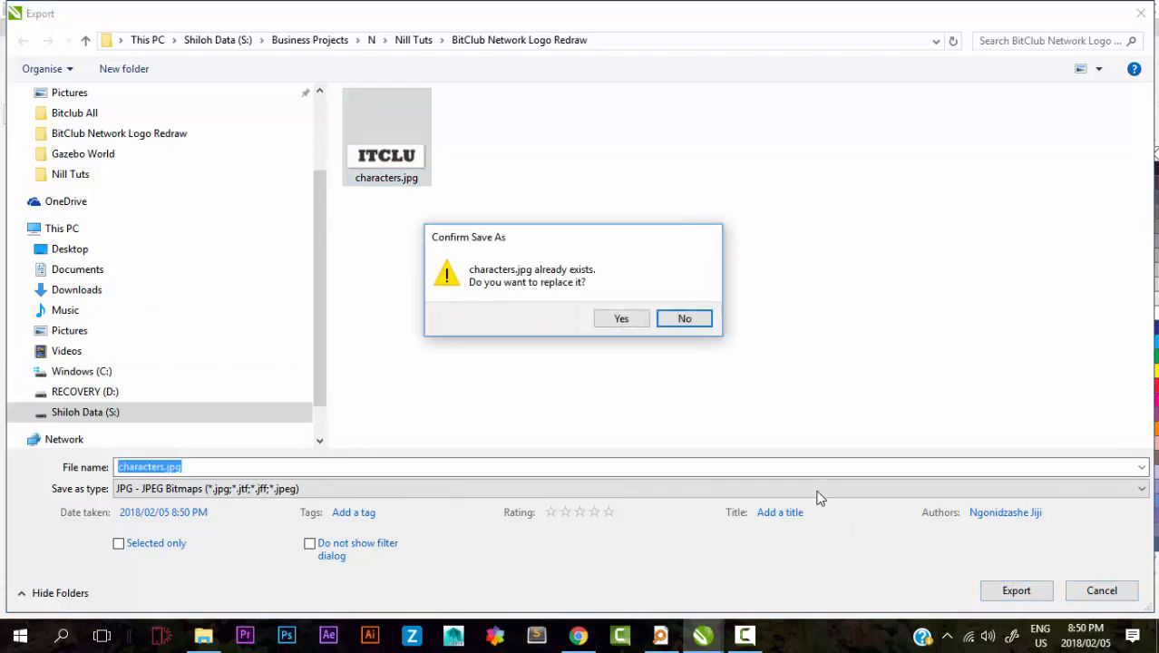
{"action": "left_click", "coordinate": [633, 320]}
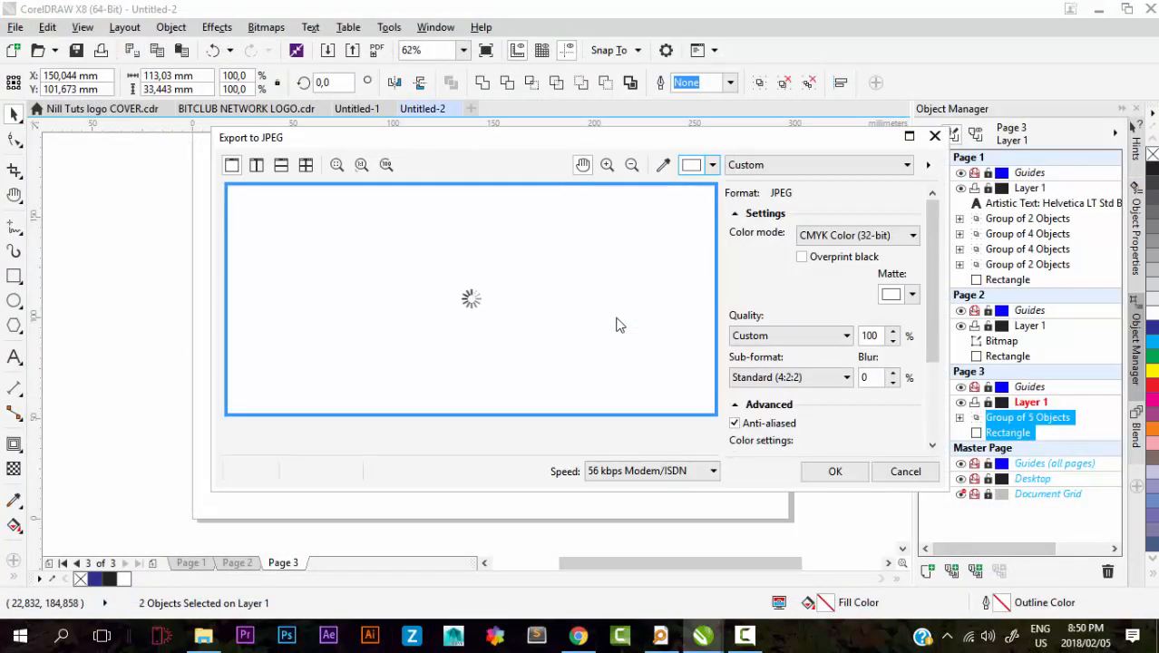
{"action": "left_click", "coordinate": [836, 470]}
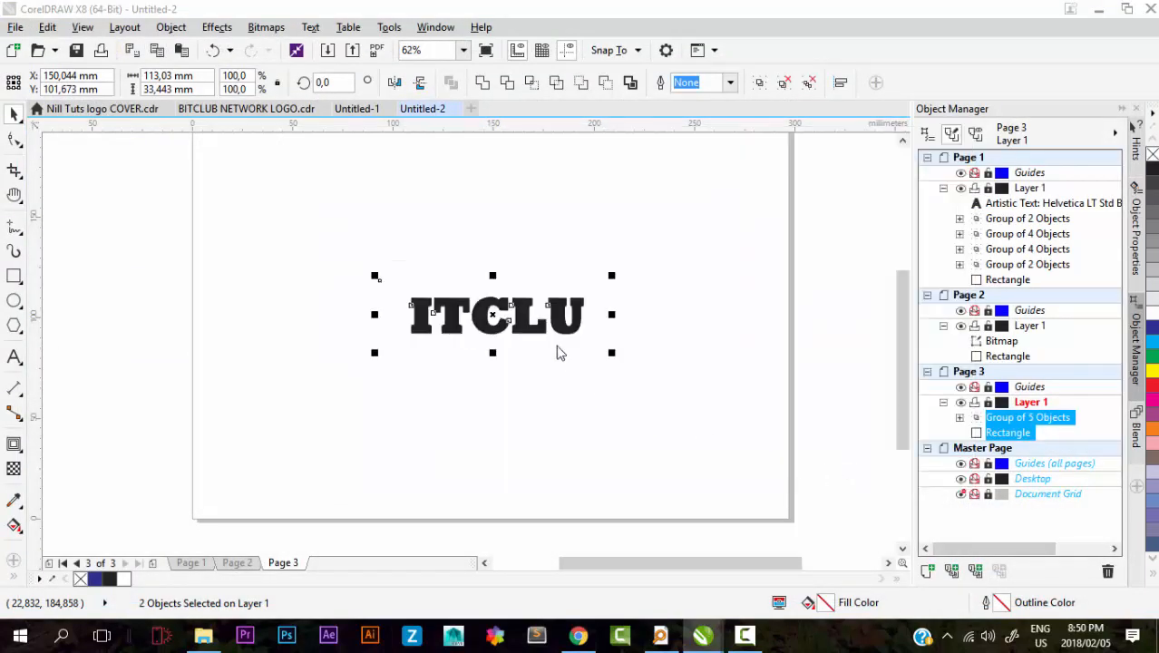
Step: Switch to Chrome and search the web for "what font is this" in a new browser tab
{"action": "left_click", "coordinate": [577, 639]}
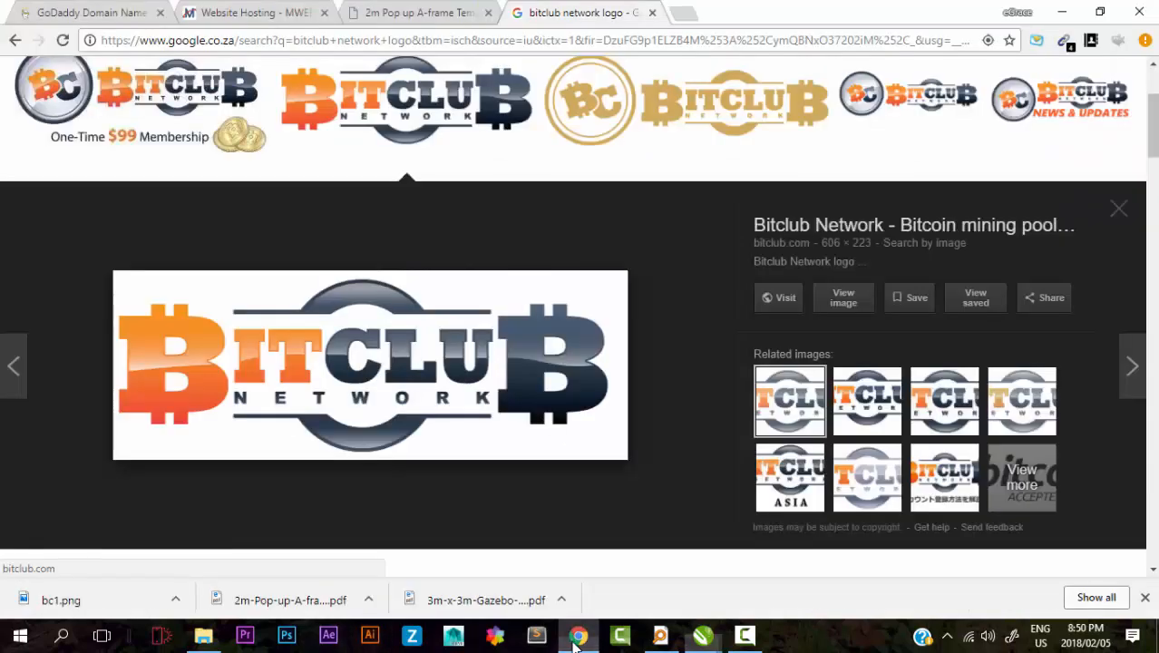
{"action": "left_click", "coordinate": [683, 17]}
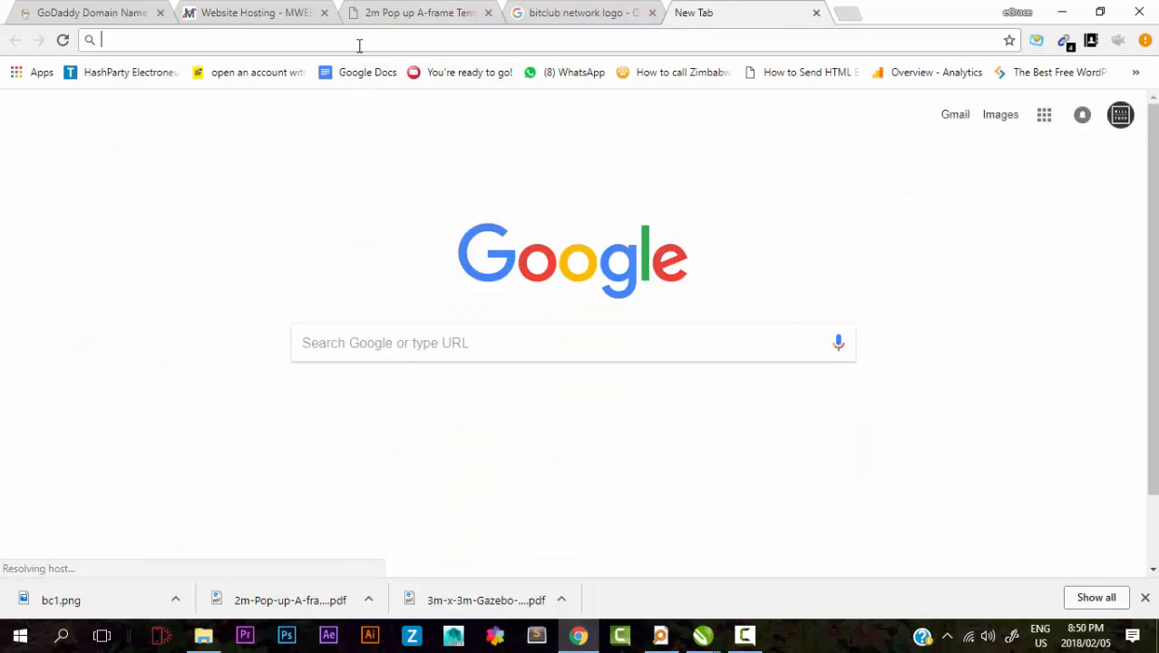
{"action": "type", "text": "WHAT F"}
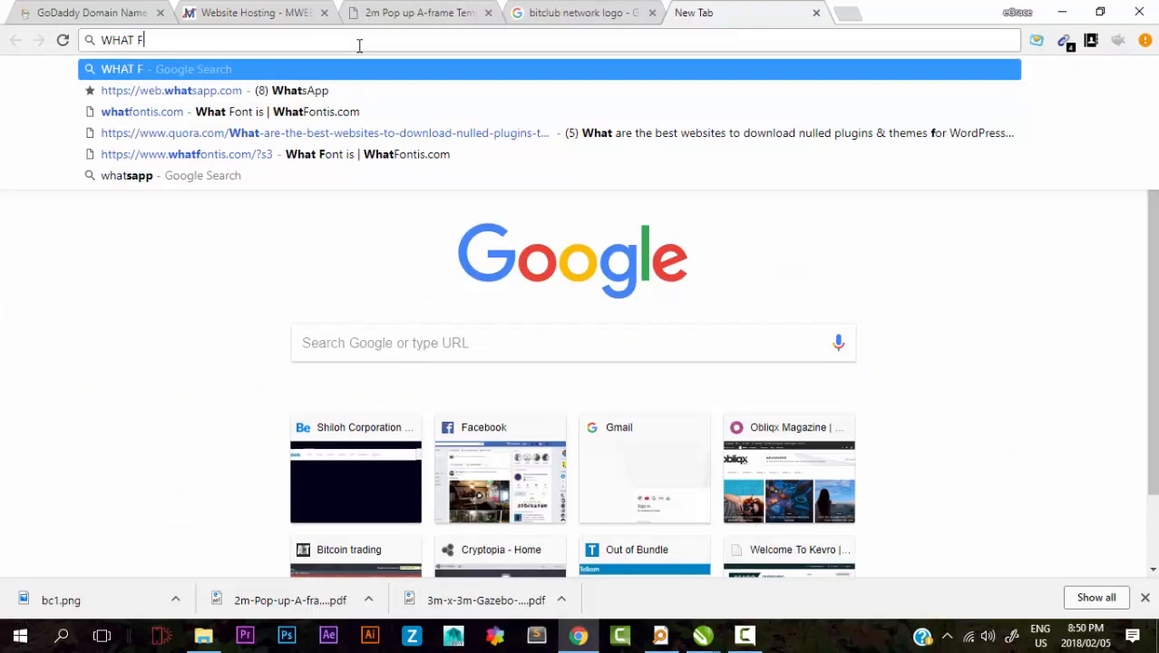
{"action": "type", "text": "ONT IS"}
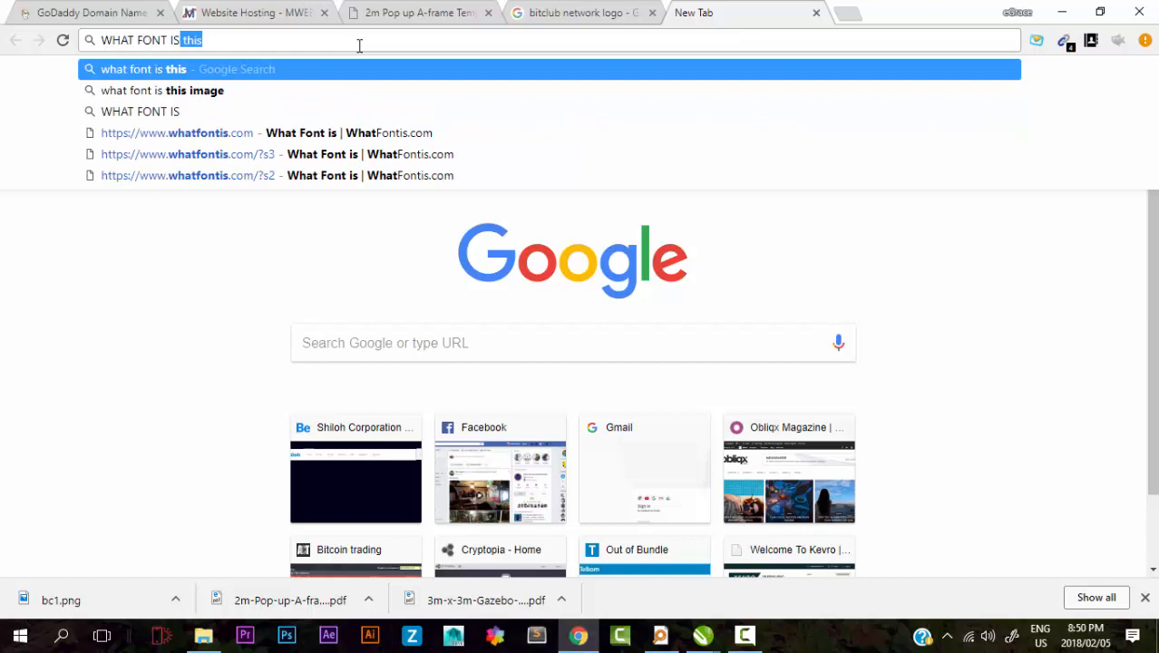
{"action": "key", "text": "Return"}
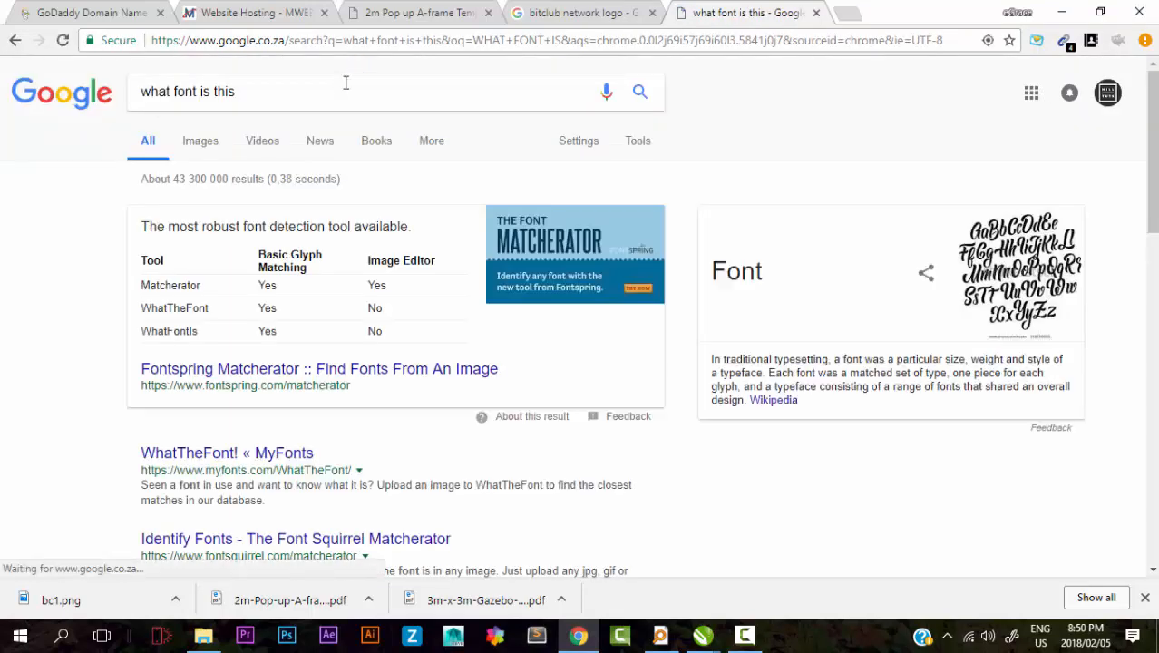
Step: Find the WhatFontis.com result in the search results and open that site
{"action": "scroll", "coordinate": [352, 270], "scroll_direction": "down", "scroll_amount": 4}
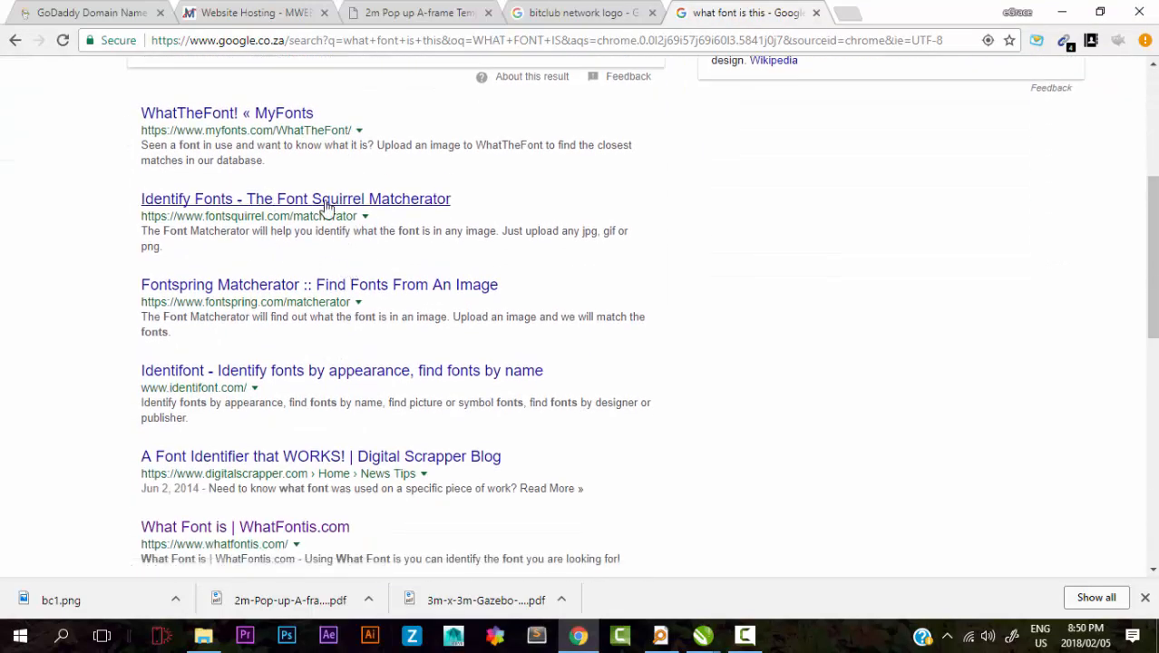
{"action": "scroll", "coordinate": [319, 203], "scroll_direction": "down", "scroll_amount": 3}
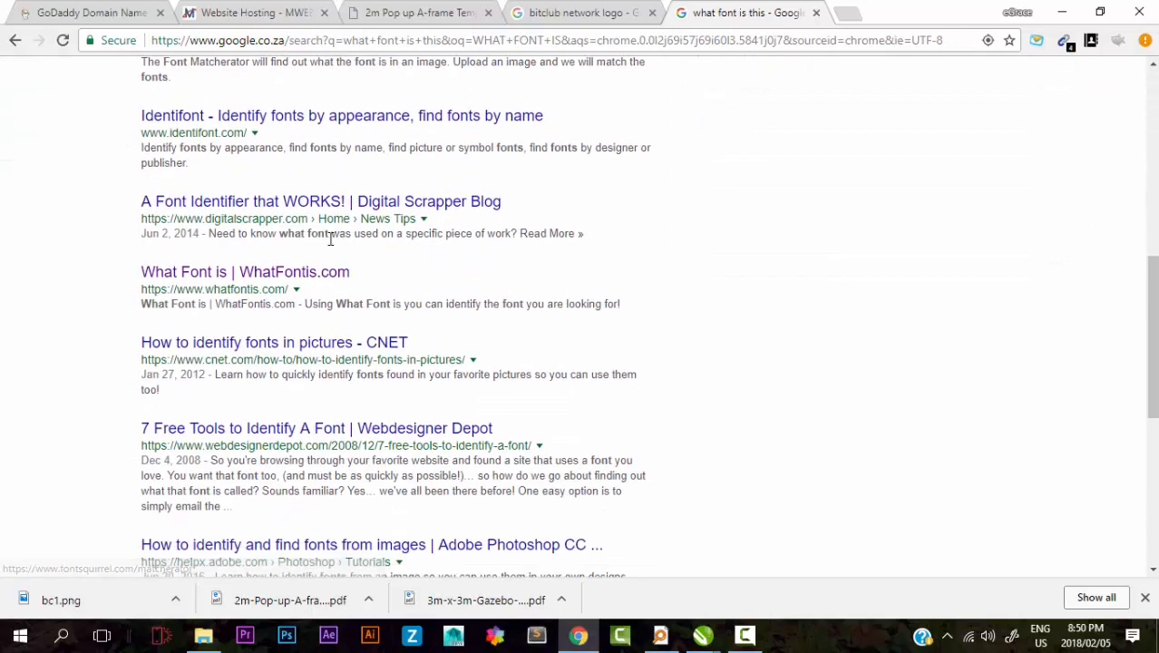
{"action": "left_click", "coordinate": [241, 281]}
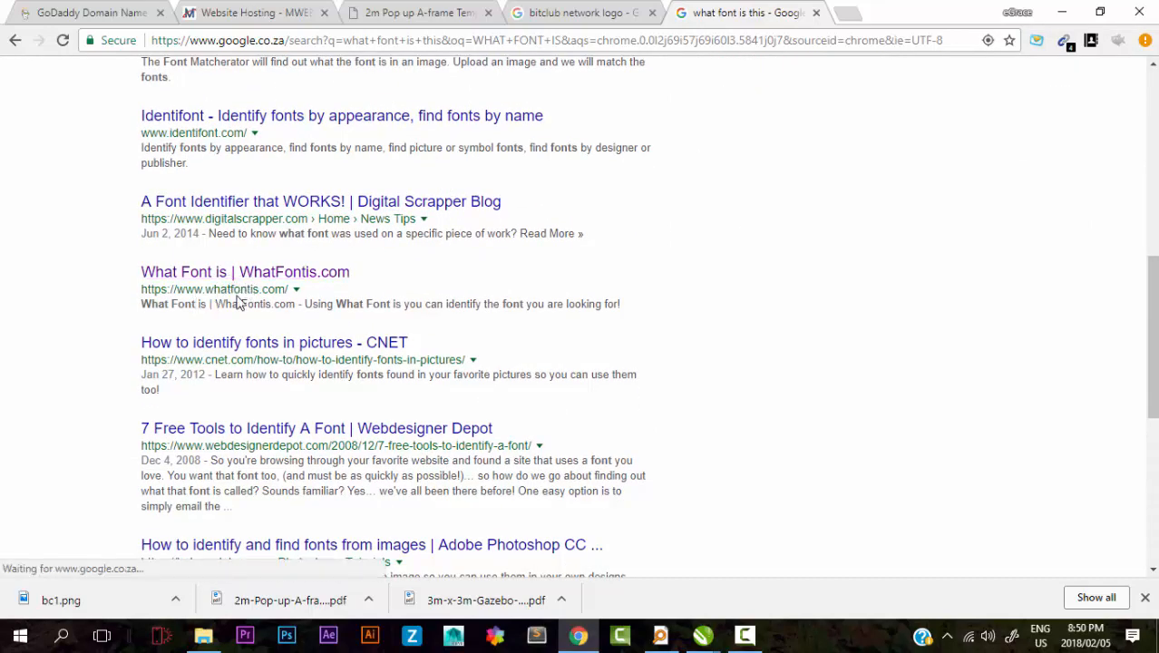
{"action": "left_click", "coordinate": [289, 280]}
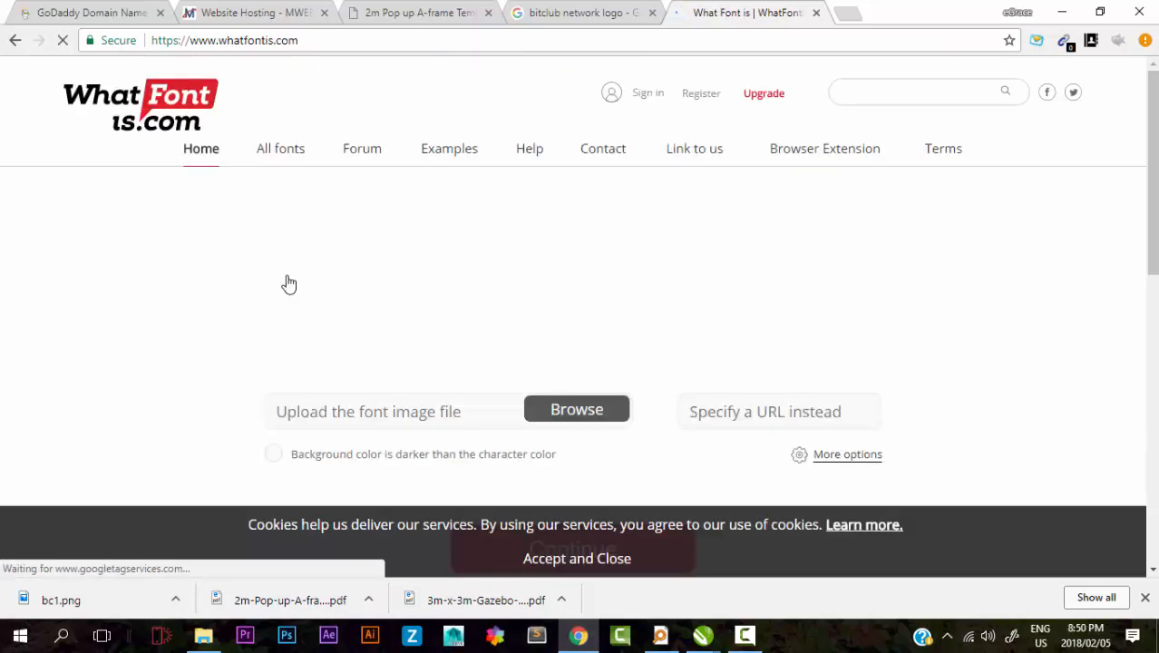
Step: Upload characters.jpg as the font image and continue to the character input stage
{"action": "scroll", "coordinate": [541, 283], "scroll_direction": "down", "scroll_amount": 2}
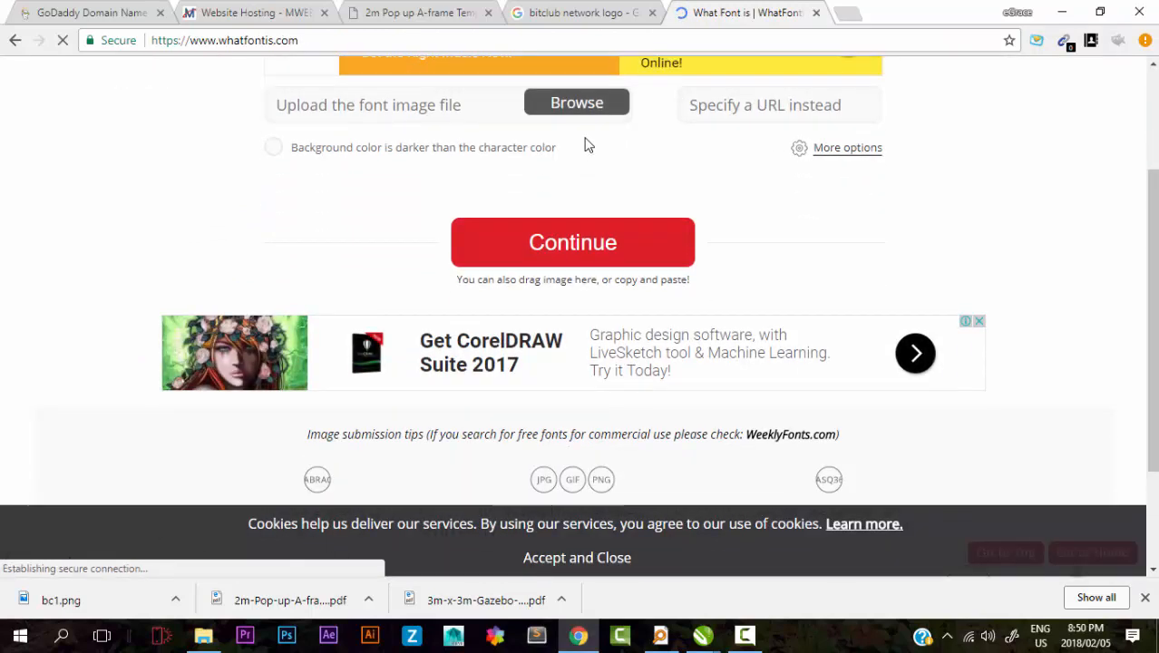
{"action": "scroll", "coordinate": [588, 143], "scroll_direction": "up", "scroll_amount": 1}
{"action": "left_click", "coordinate": [599, 192]}
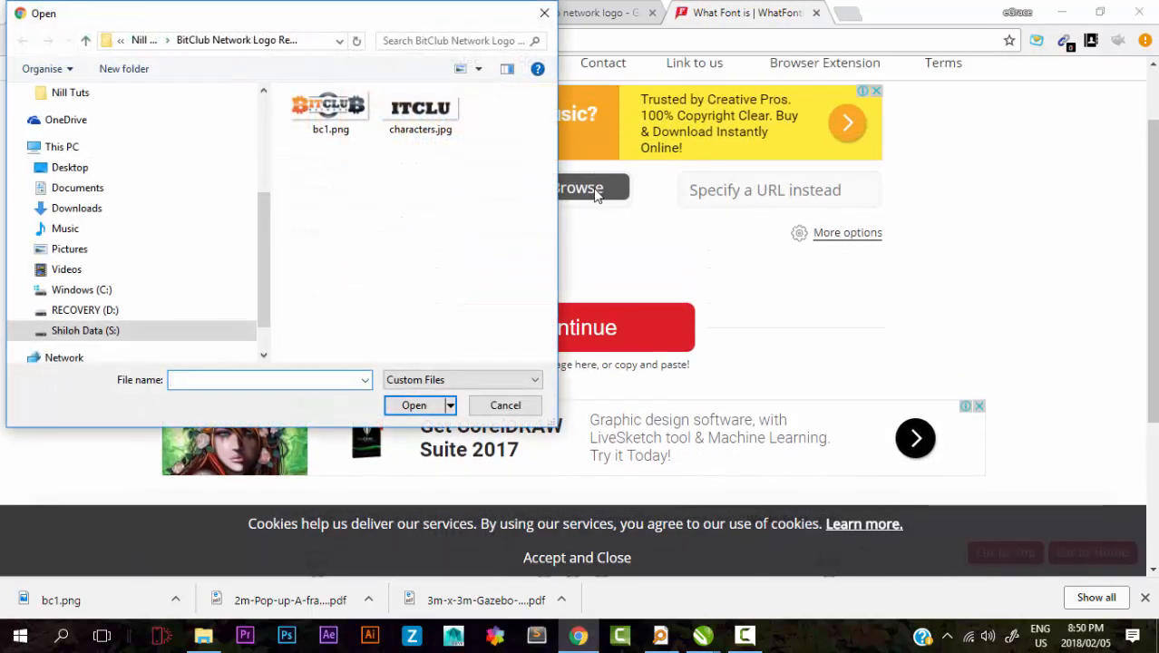
{"action": "left_click", "coordinate": [419, 111]}
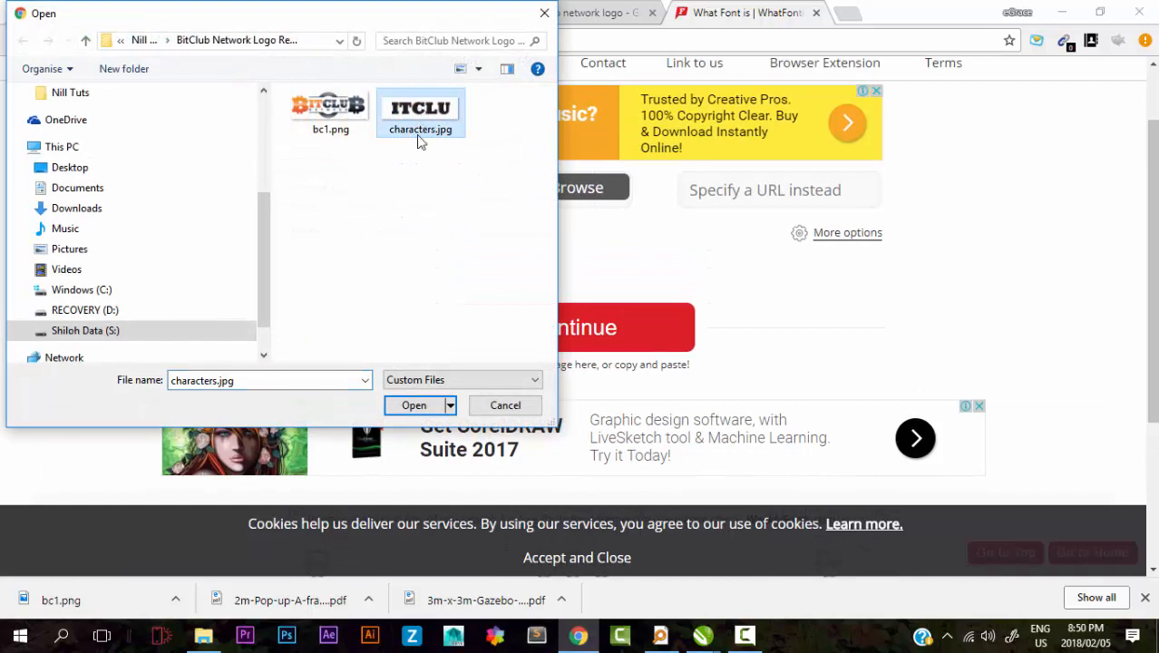
{"action": "left_click", "coordinate": [413, 406]}
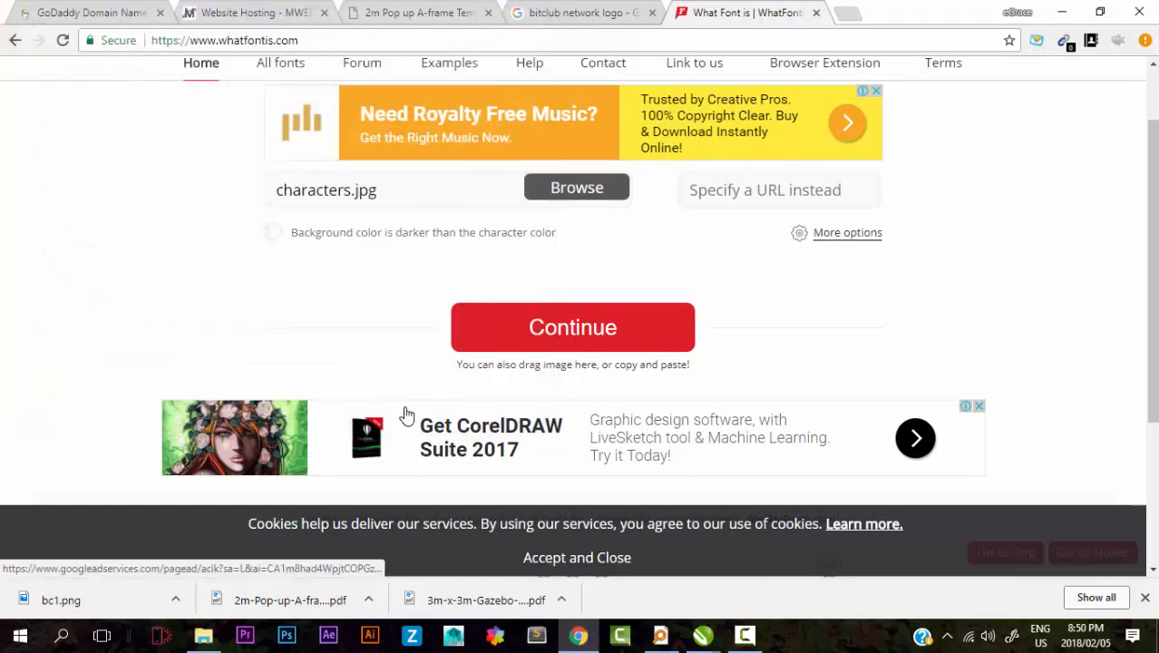
{"action": "left_click", "coordinate": [590, 333]}
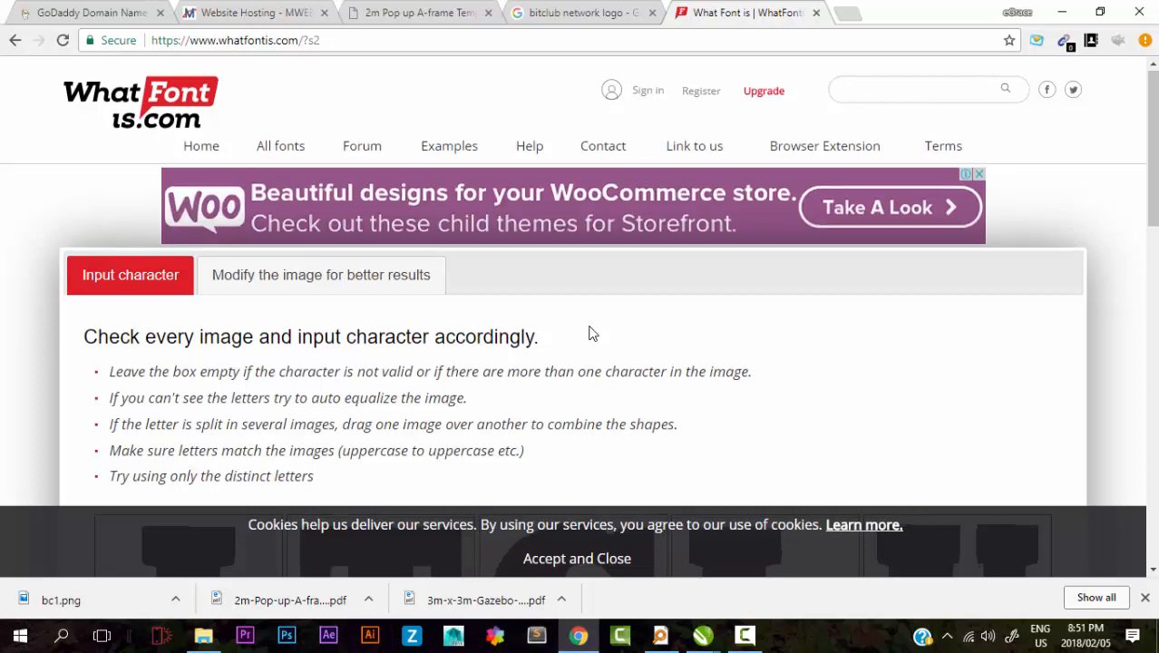
Step: Match the five letter images with the characters I, T, C, L and U, dismissing the daily tip, and submit them for font matching
{"action": "scroll", "coordinate": [589, 334], "scroll_direction": "down", "scroll_amount": 6}
{"action": "scroll", "coordinate": [588, 332], "scroll_direction": "up", "scroll_amount": 4}
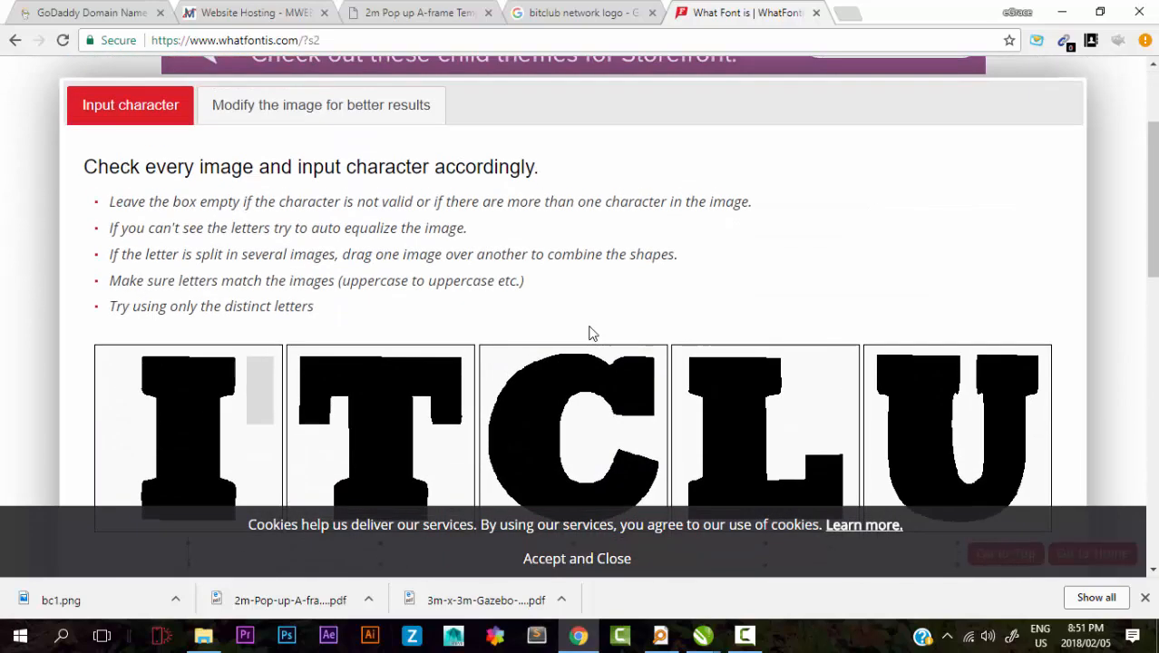
{"action": "scroll", "coordinate": [336, 303], "scroll_direction": "down", "scroll_amount": 5}
{"action": "scroll", "coordinate": [667, 222], "scroll_direction": "up", "scroll_amount": 2}
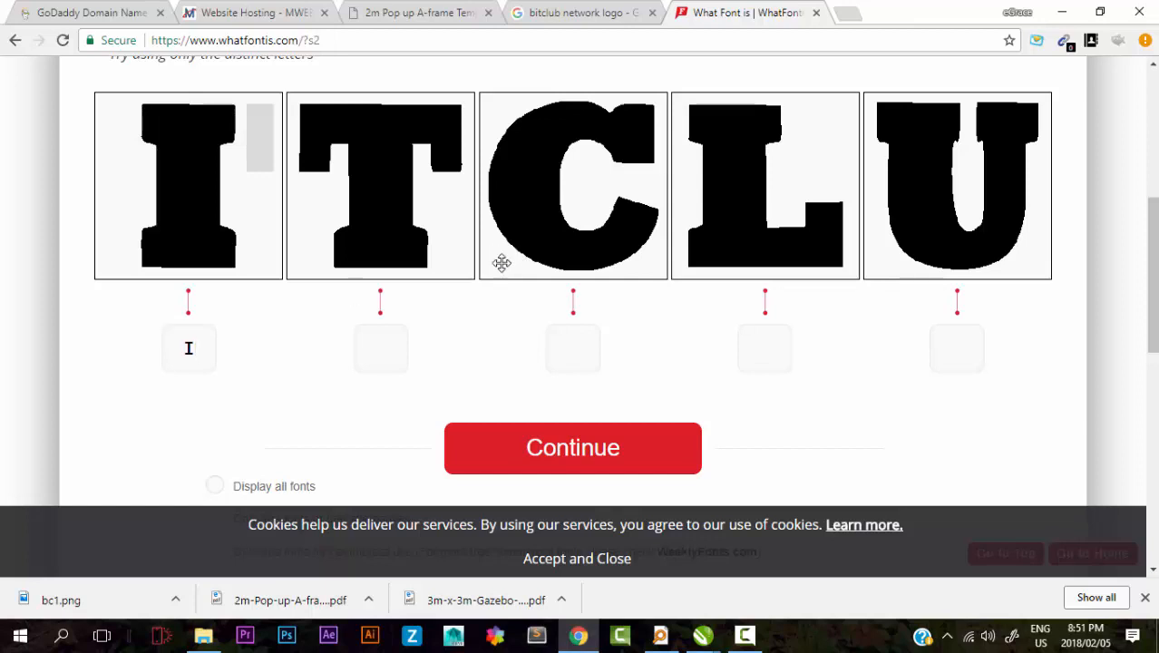
{"action": "left_click", "coordinate": [404, 345]}
{"action": "type", "text": "T"}
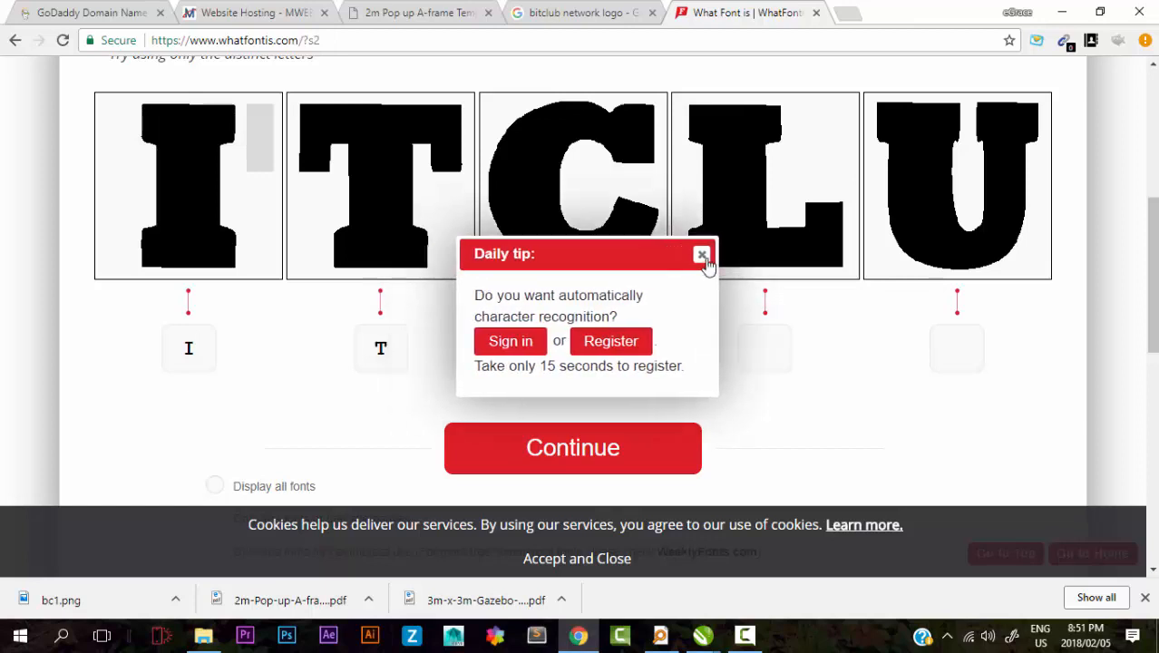
{"action": "left_click", "coordinate": [687, 255]}
{"action": "type", "text": "C"}
{"action": "left_click", "coordinate": [766, 349]}
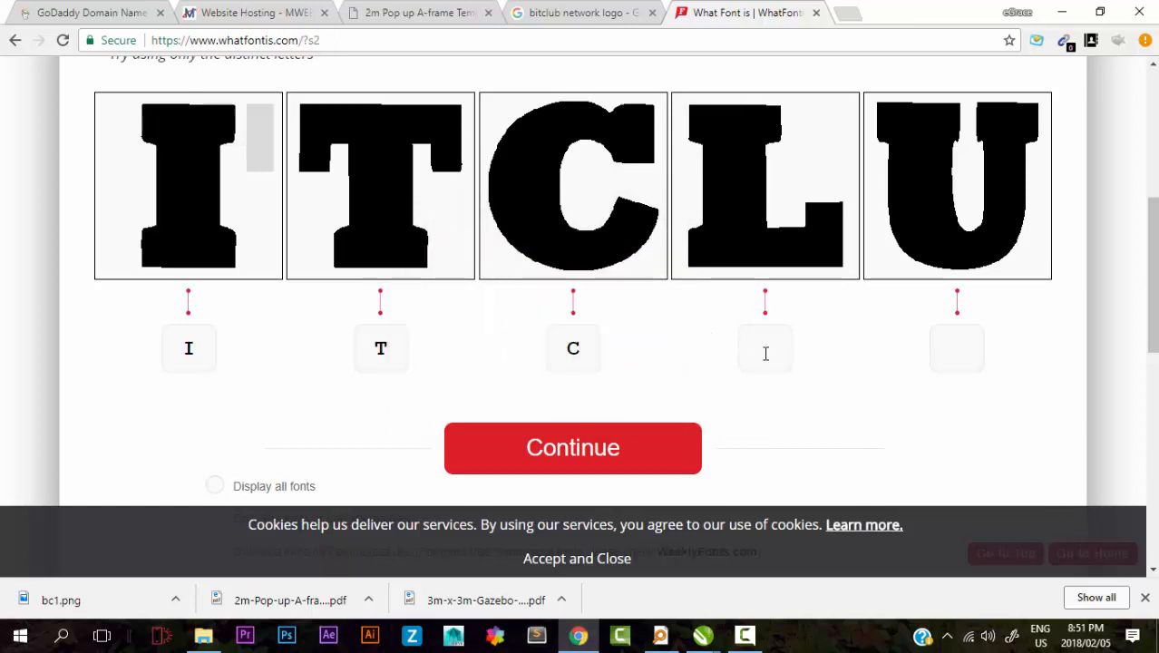
{"action": "type", "text": "L"}
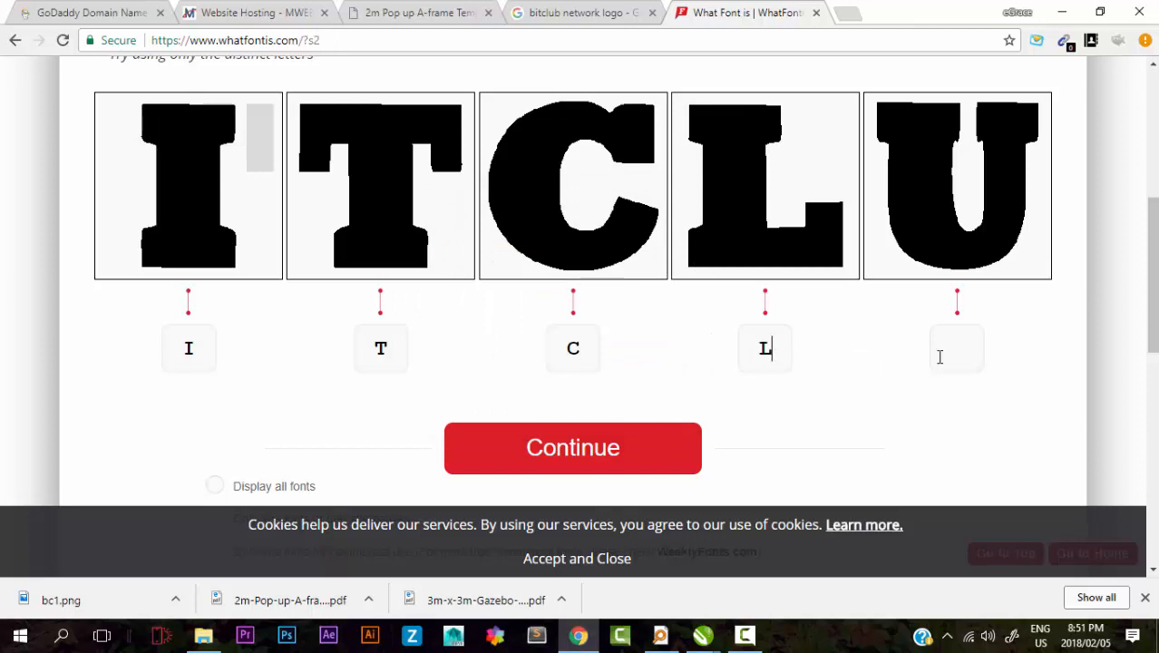
{"action": "type", "text": "U"}
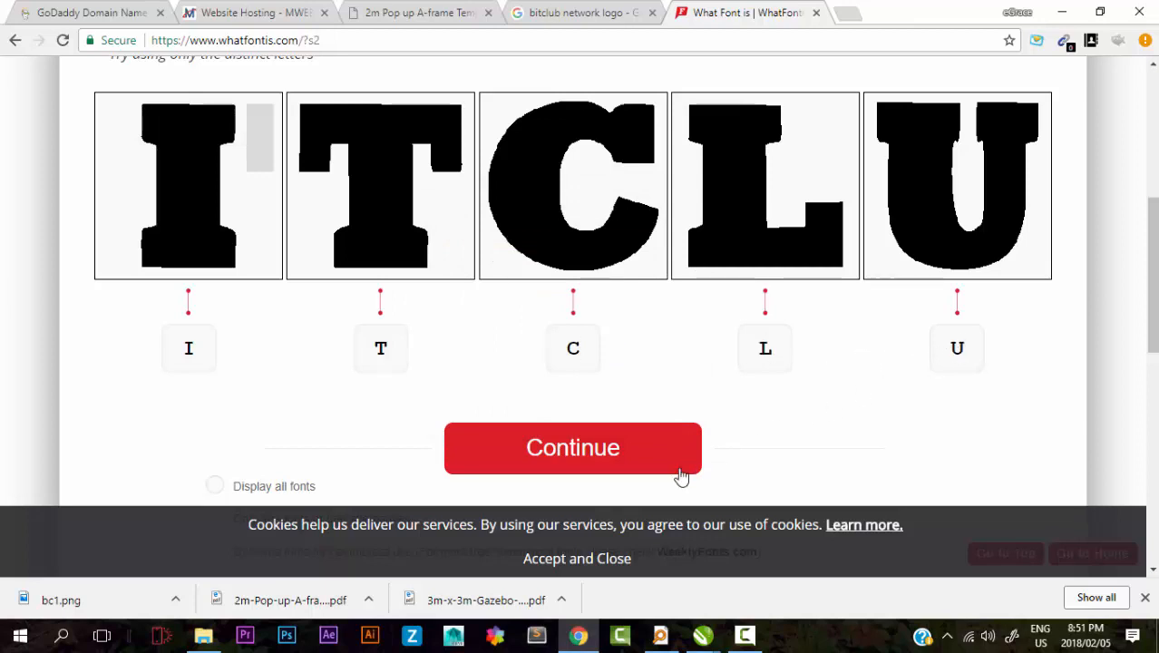
{"action": "left_click", "coordinate": [659, 446]}
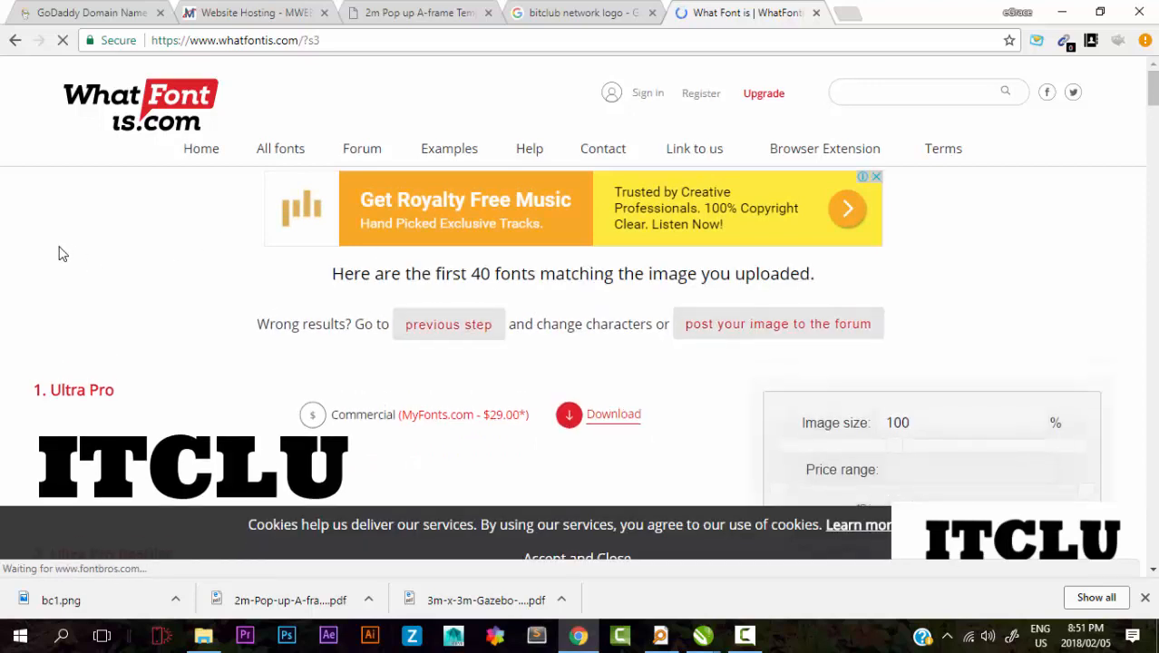
Step: Examine the matching font results from Ultra Pro down to Rockwell Std ExtraBold against the uploaded ITCLU sample
{"action": "scroll", "coordinate": [479, 284], "scroll_direction": "down", "scroll_amount": 1}
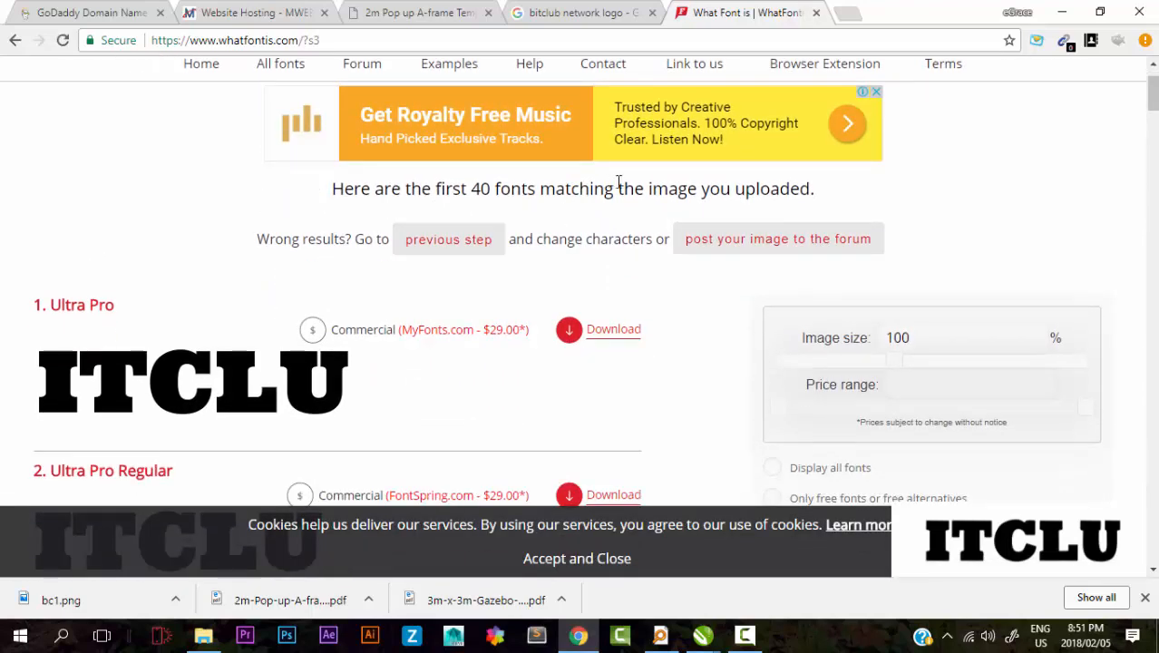
{"action": "scroll", "coordinate": [237, 274], "scroll_direction": "down", "scroll_amount": 2}
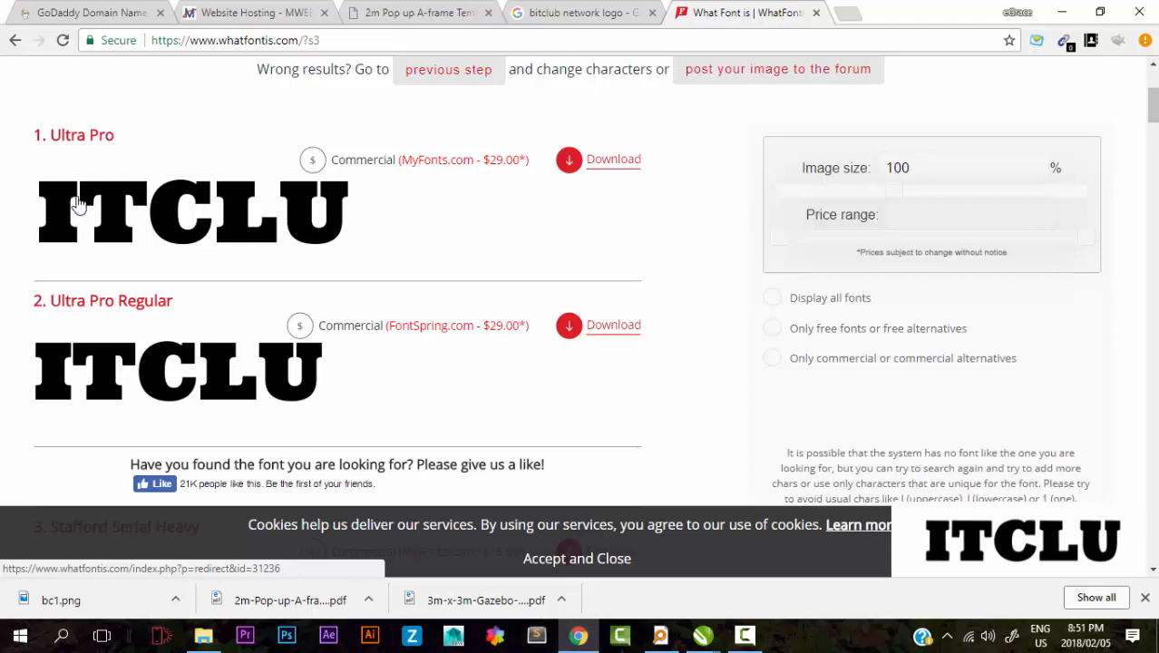
{"action": "scroll", "coordinate": [86, 214], "scroll_direction": "down", "scroll_amount": 1}
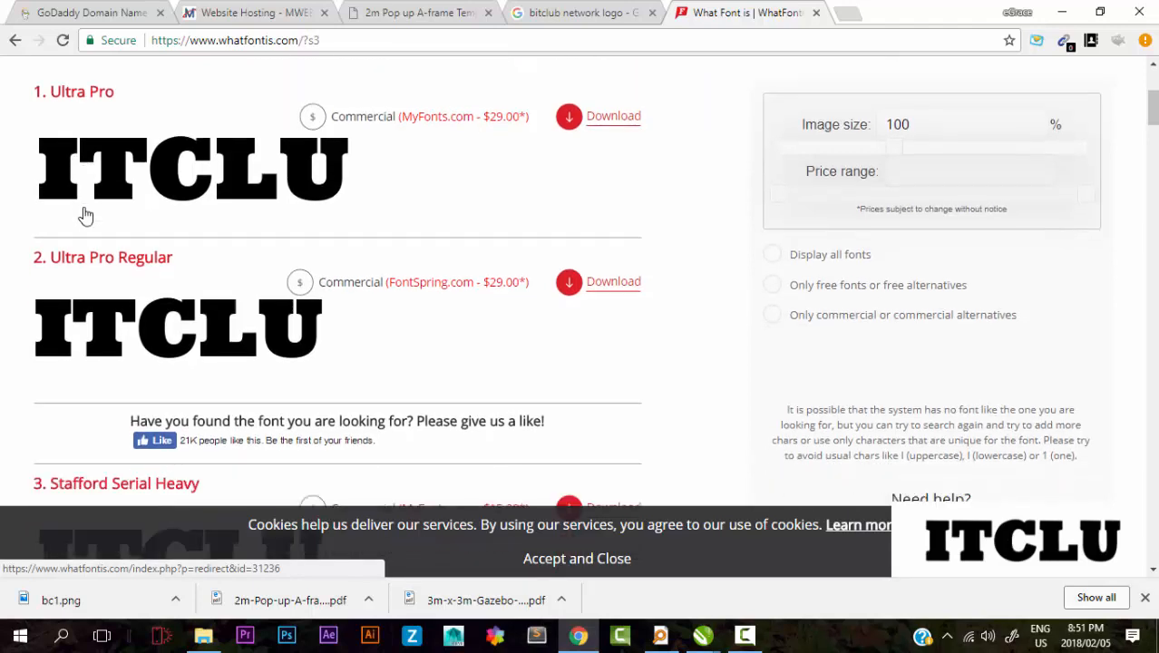
{"action": "scroll", "coordinate": [86, 214], "scroll_direction": "down", "scroll_amount": 3}
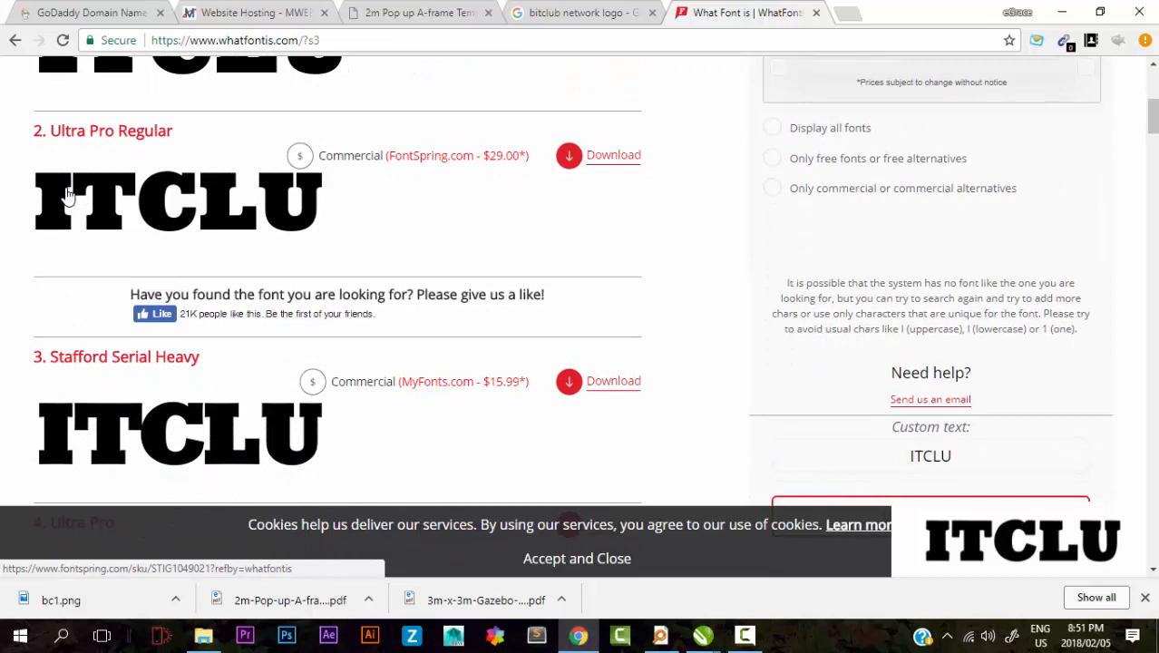
{"action": "scroll", "coordinate": [93, 240], "scroll_direction": "down", "scroll_amount": 4}
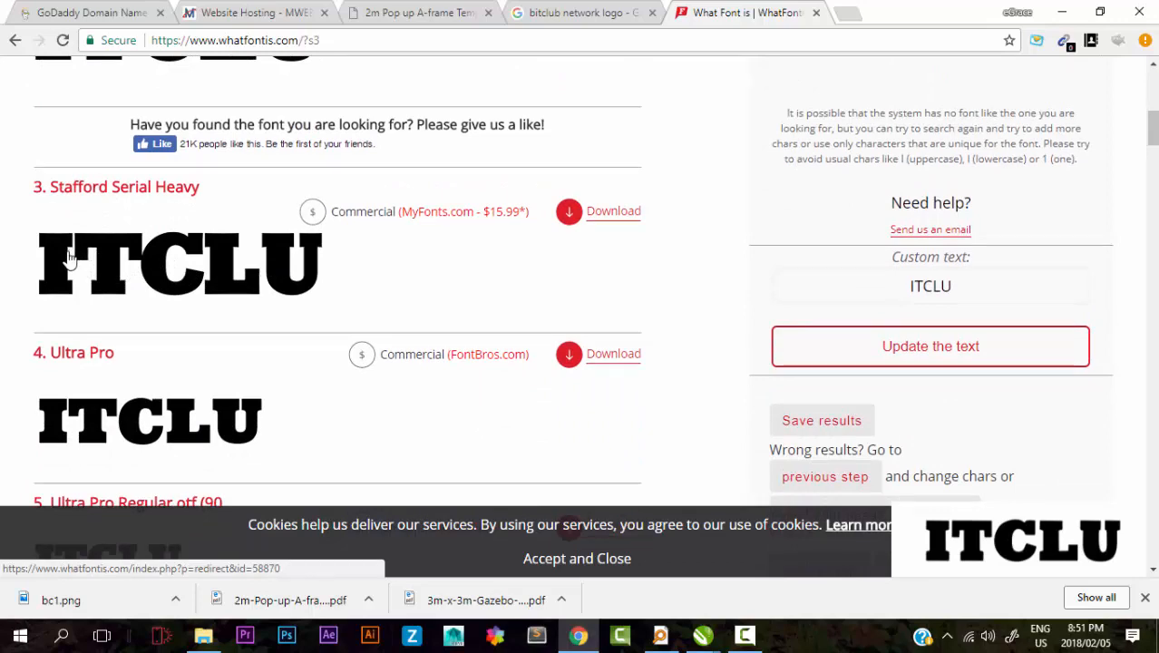
{"action": "scroll", "coordinate": [69, 260], "scroll_direction": "down", "scroll_amount": 1}
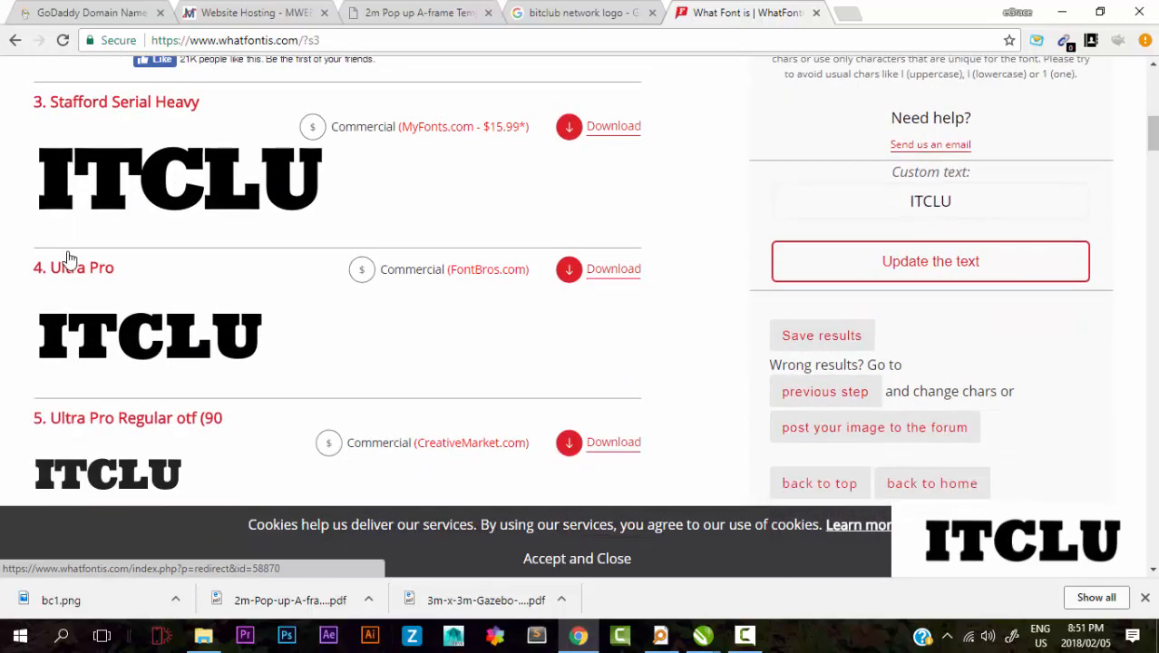
{"action": "scroll", "coordinate": [69, 261], "scroll_direction": "down", "scroll_amount": 1}
{"action": "scroll", "coordinate": [69, 260], "scroll_direction": "down", "scroll_amount": 5}
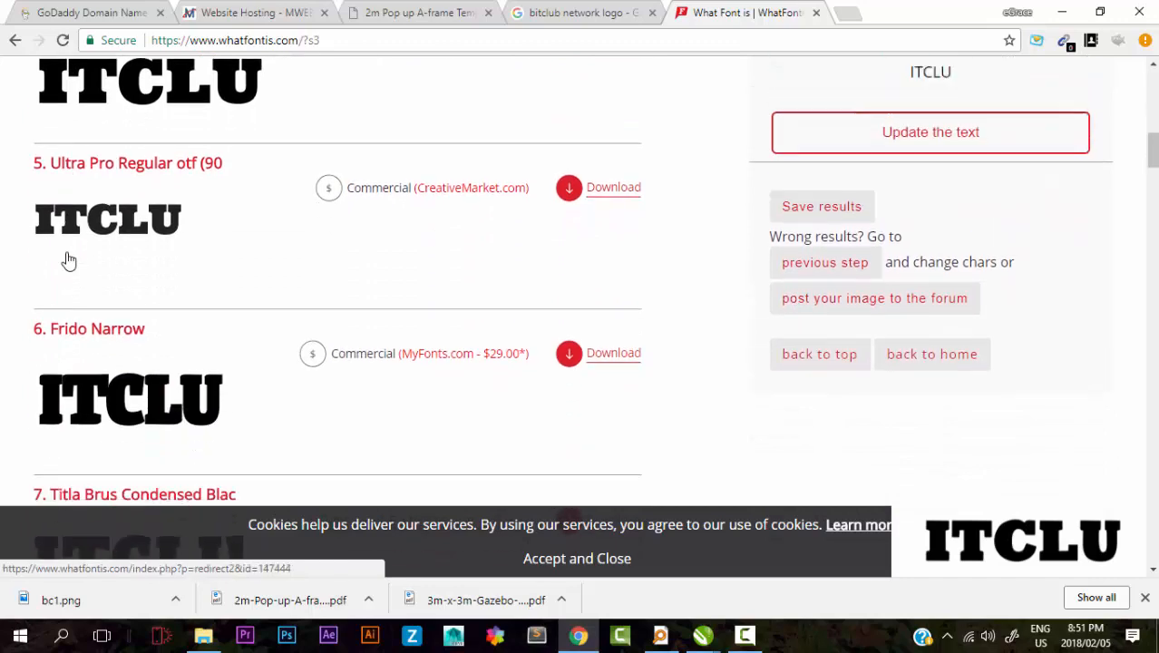
{"action": "scroll", "coordinate": [69, 260], "scroll_direction": "down", "scroll_amount": 4}
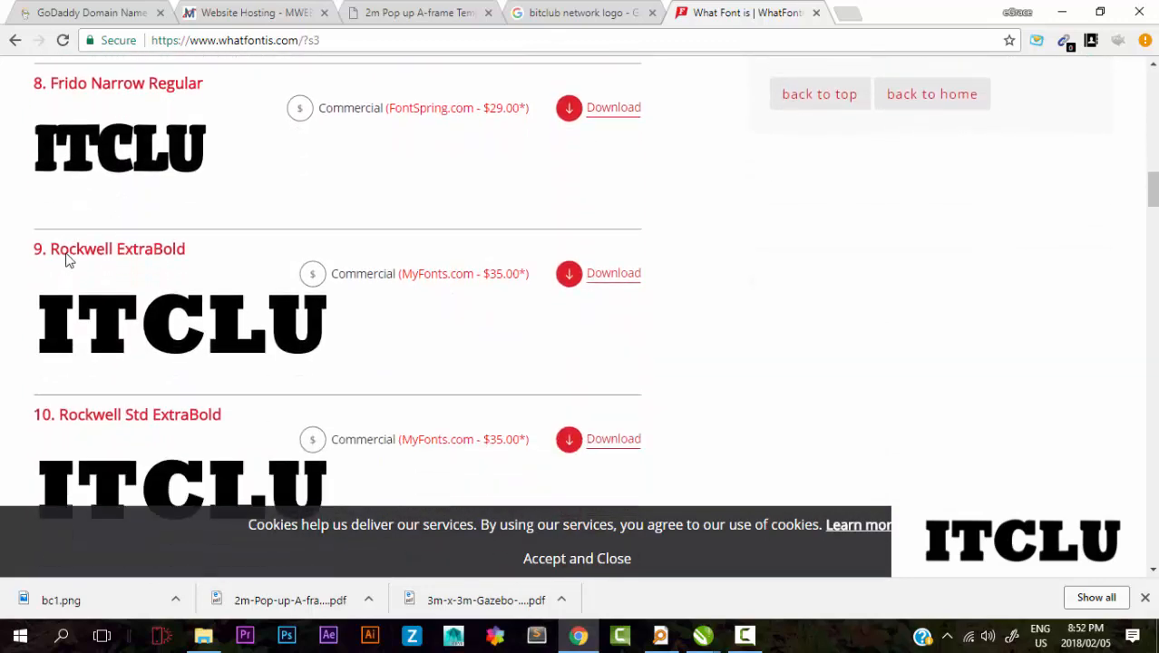
Step: Compare the Rockwell ExtraBold and Rockwell Std ExtraBold previews with the neighbouring font matches and the ITCLU sample
{"action": "scroll", "coordinate": [69, 261], "scroll_direction": "up", "scroll_amount": 1}
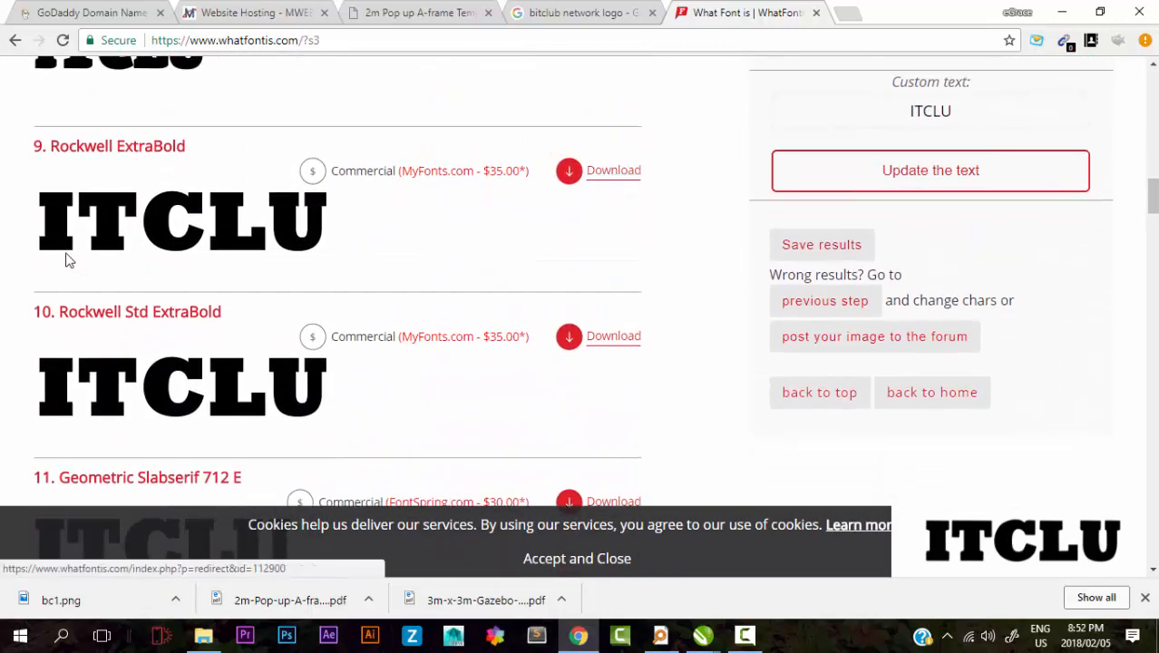
{"action": "scroll", "coordinate": [69, 260], "scroll_direction": "down", "scroll_amount": 2}
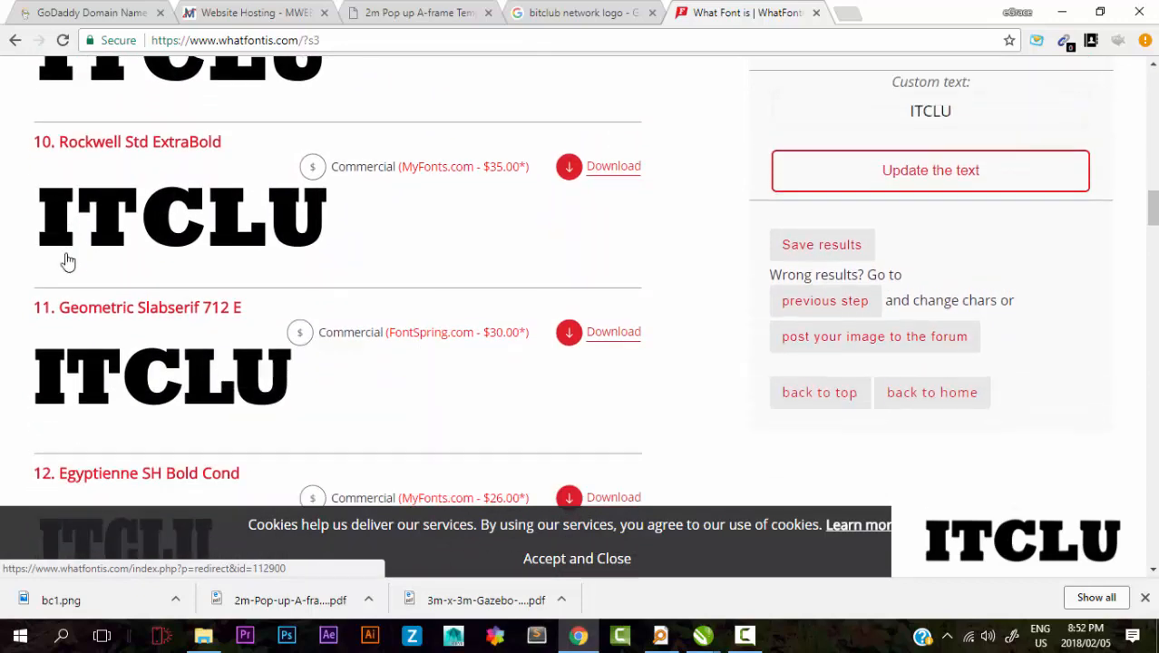
{"action": "scroll", "coordinate": [69, 260], "scroll_direction": "up", "scroll_amount": 1}
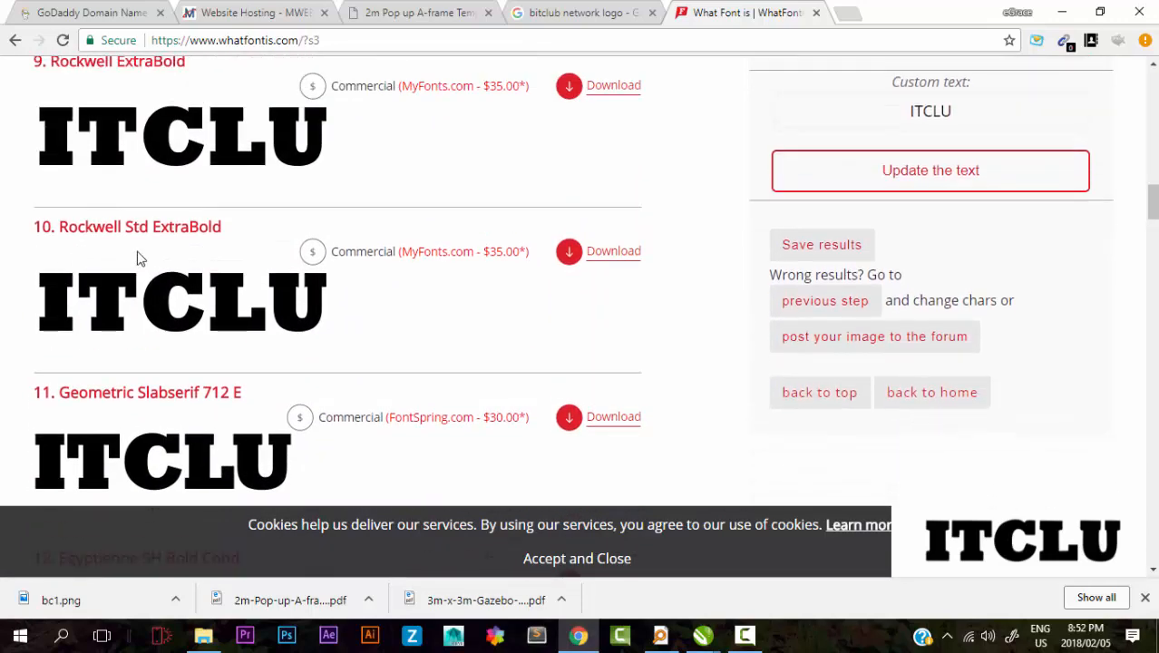
{"action": "scroll", "coordinate": [179, 145], "scroll_direction": "up", "scroll_amount": 1}
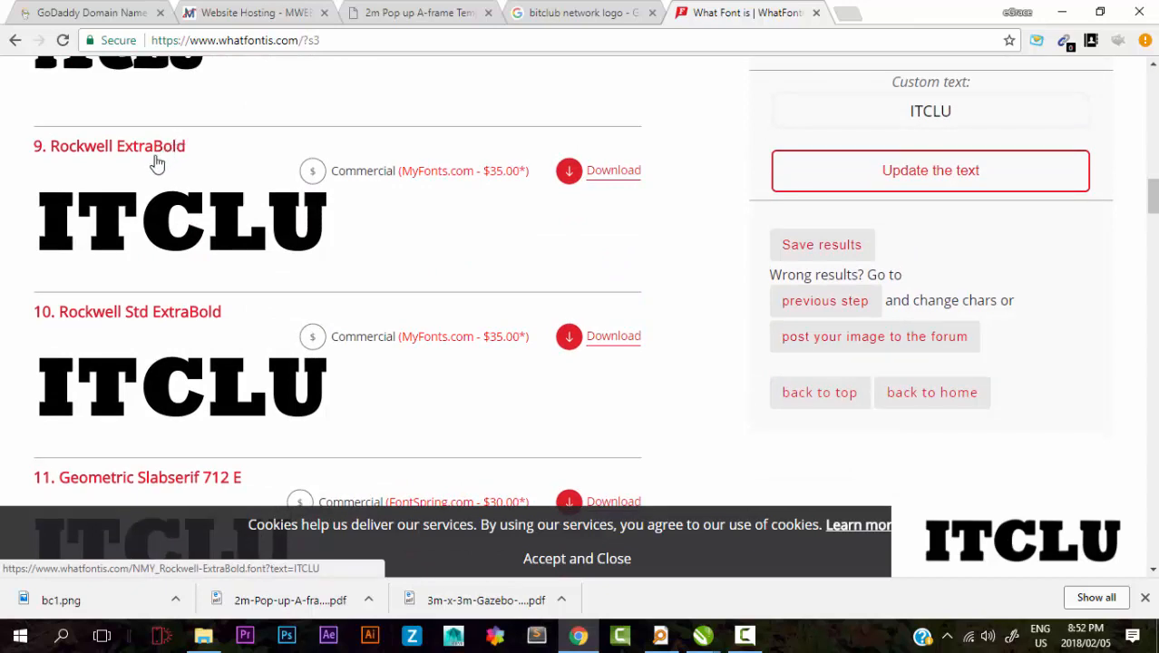
{"action": "scroll", "coordinate": [151, 166], "scroll_direction": "up", "scroll_amount": 1}
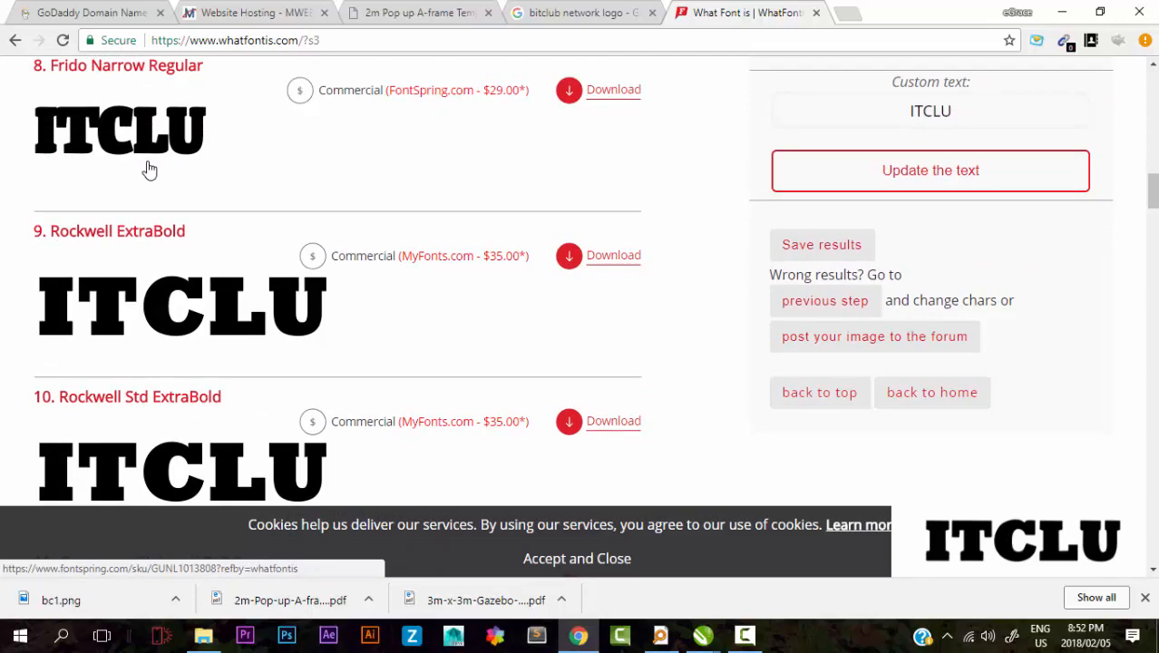
{"action": "scroll", "coordinate": [122, 228], "scroll_direction": "up", "scroll_amount": 5}
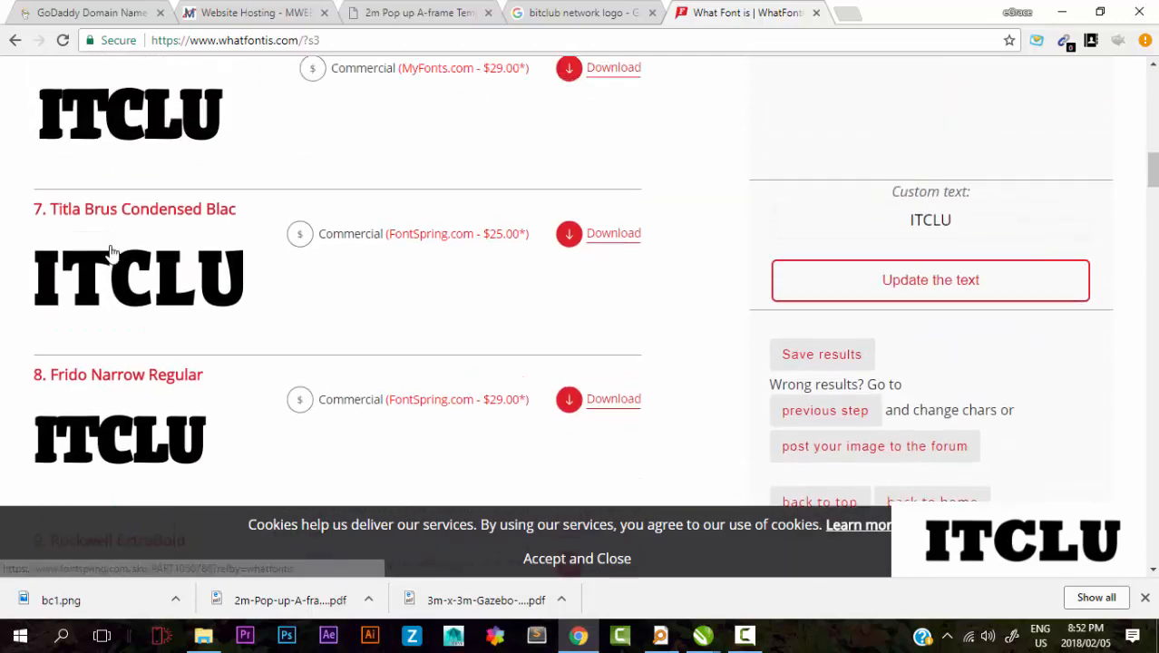
{"action": "scroll", "coordinate": [111, 254], "scroll_direction": "down", "scroll_amount": 7}
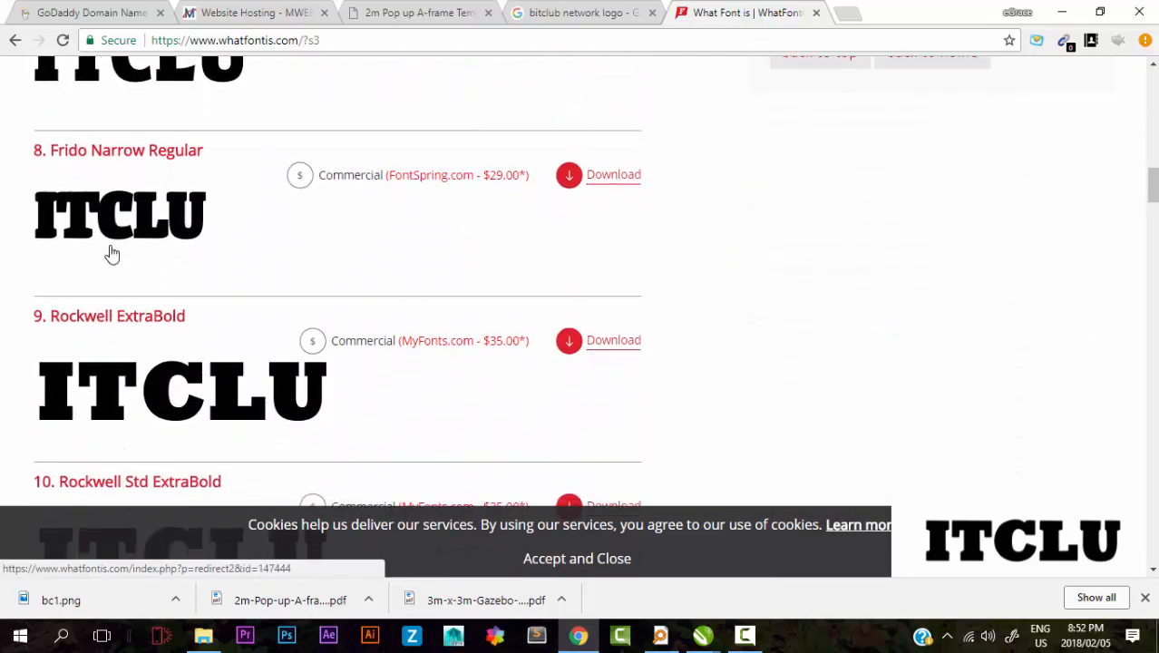
{"action": "scroll", "coordinate": [111, 252], "scroll_direction": "down", "scroll_amount": 1}
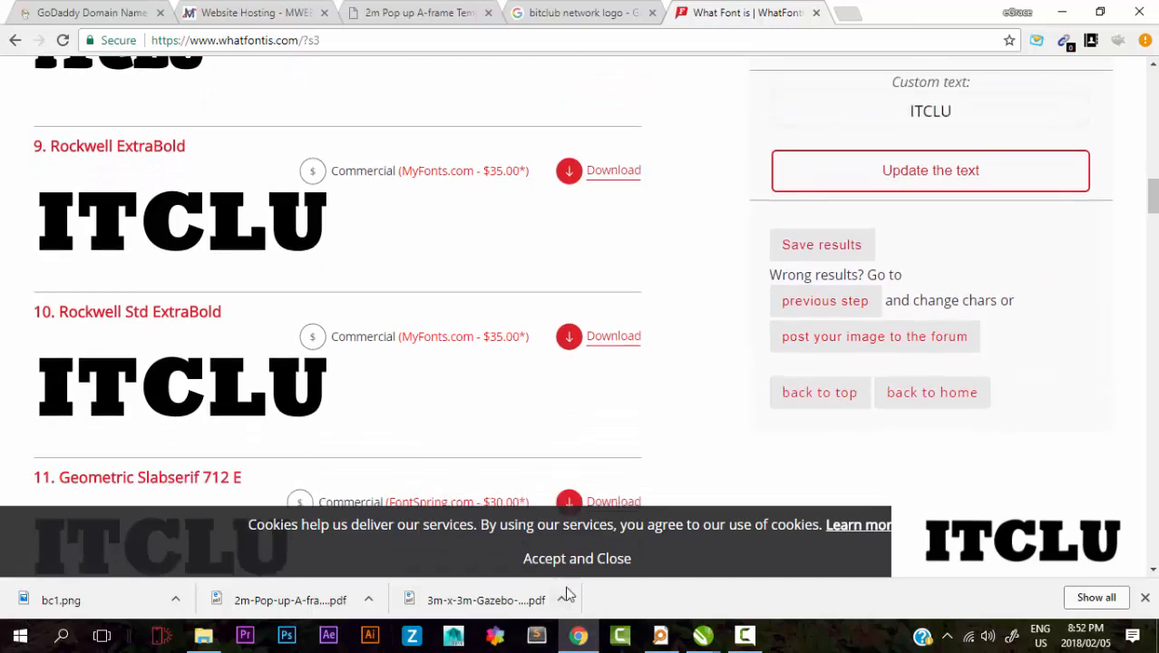
{"action": "mouse_move", "coordinate": [577, 640]}
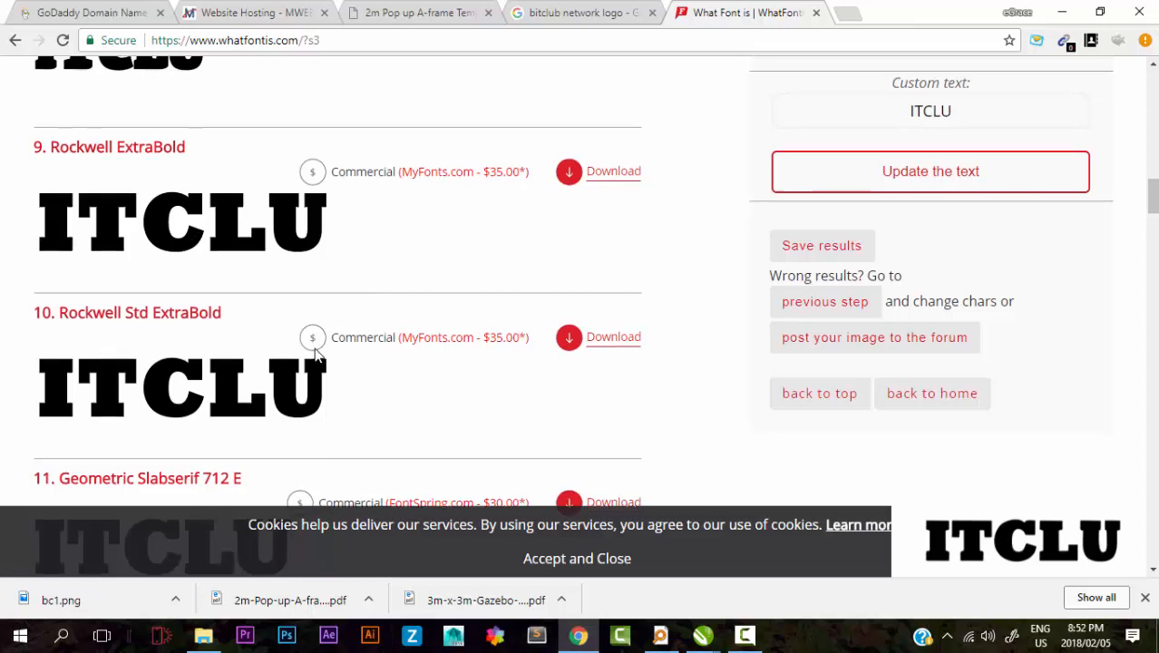
{"action": "scroll", "coordinate": [315, 354], "scroll_direction": "up", "scroll_amount": 3}
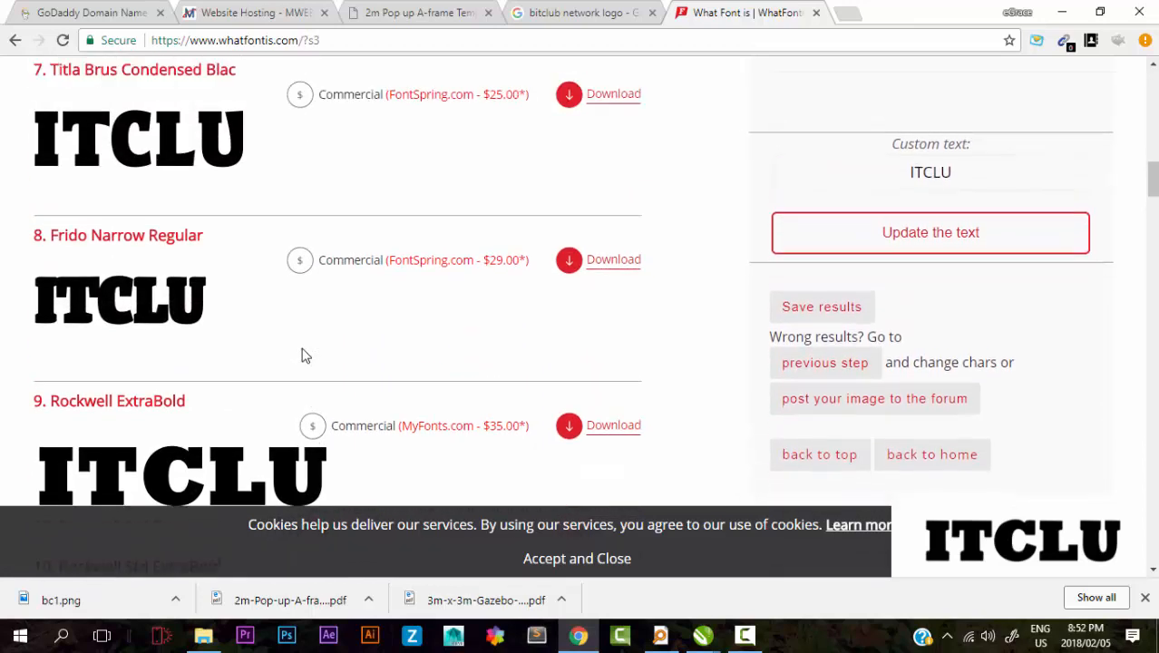
{"action": "scroll", "coordinate": [304, 355], "scroll_direction": "down", "scroll_amount": 2}
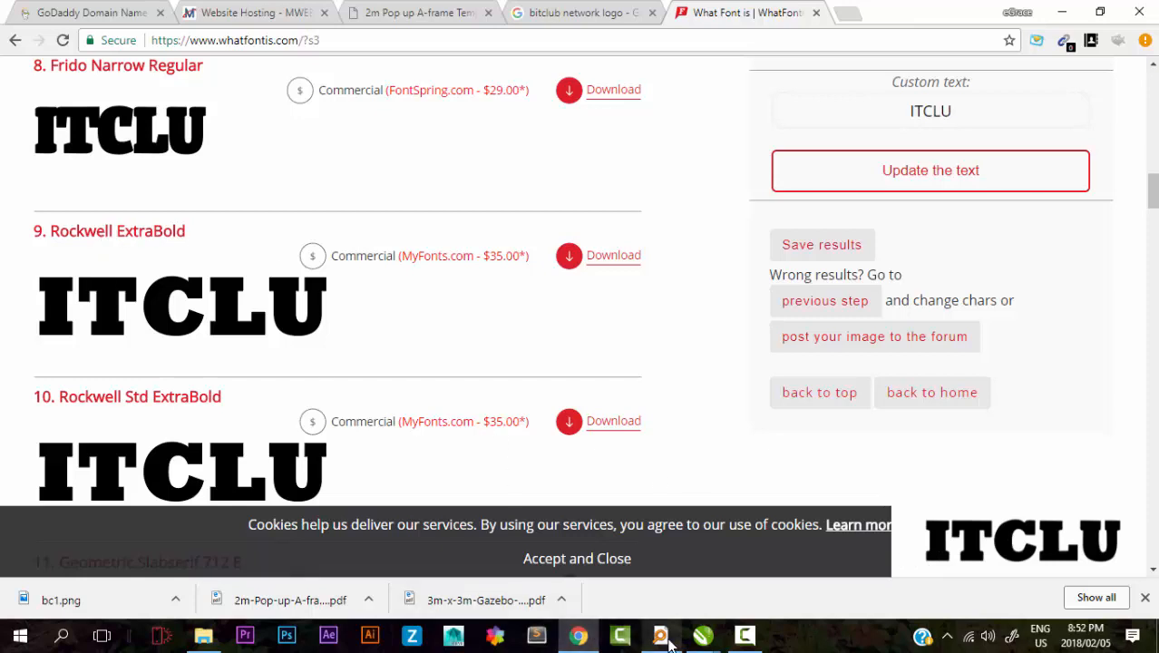
Step: Switch to CorelDRAW's Untitled-2 document and show Page 2 with the BitClub Network logo bitmap
{"action": "left_click", "coordinate": [702, 635]}
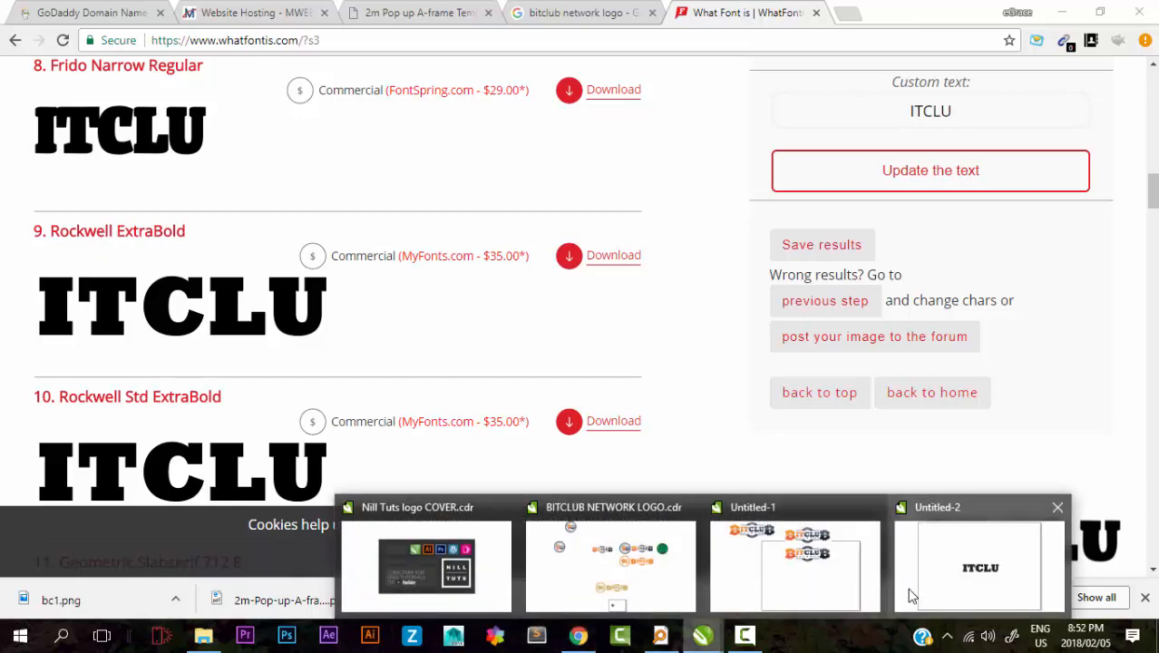
{"action": "mouse_move", "coordinate": [792, 590]}
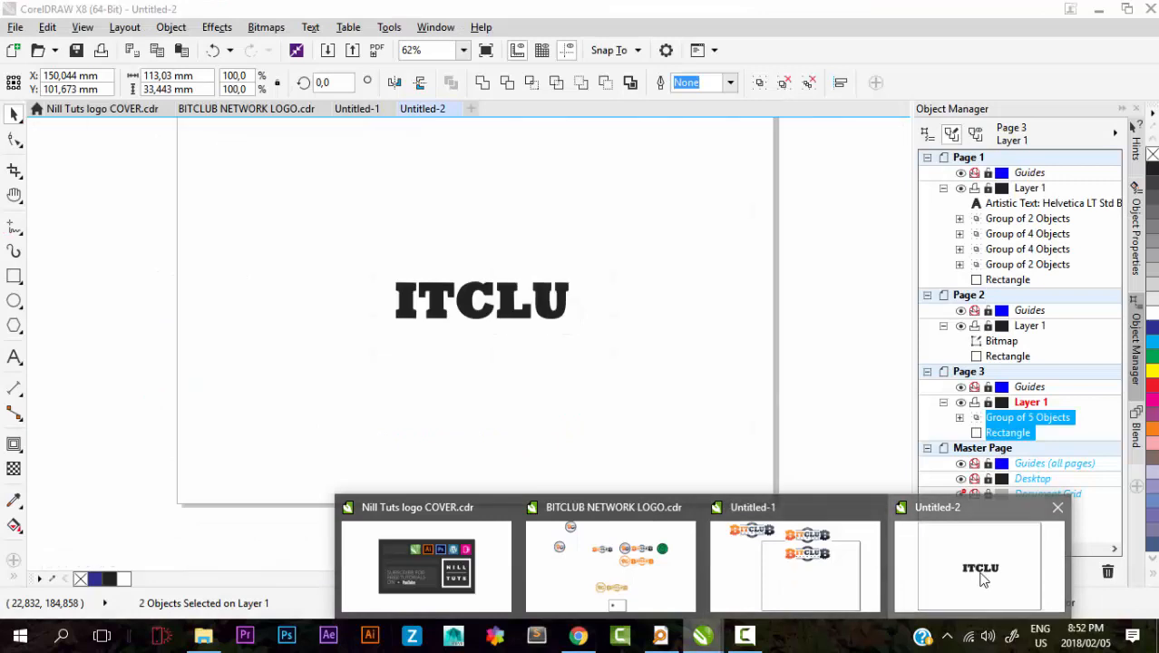
{"action": "left_click", "coordinate": [943, 579]}
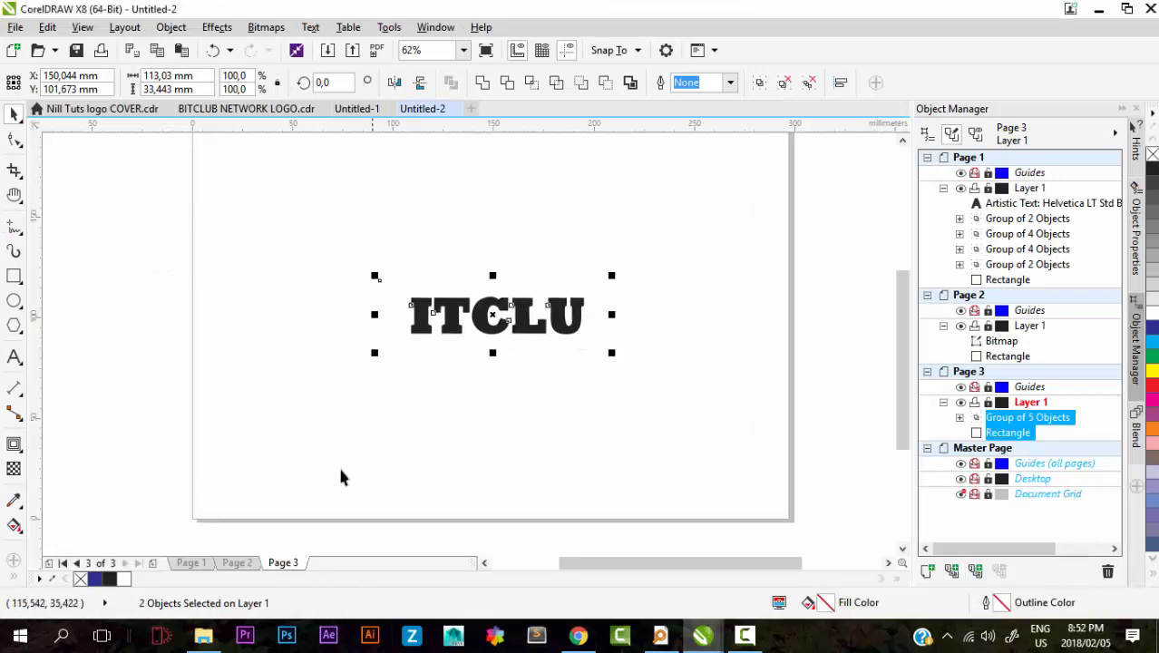
{"action": "left_click", "coordinate": [237, 562]}
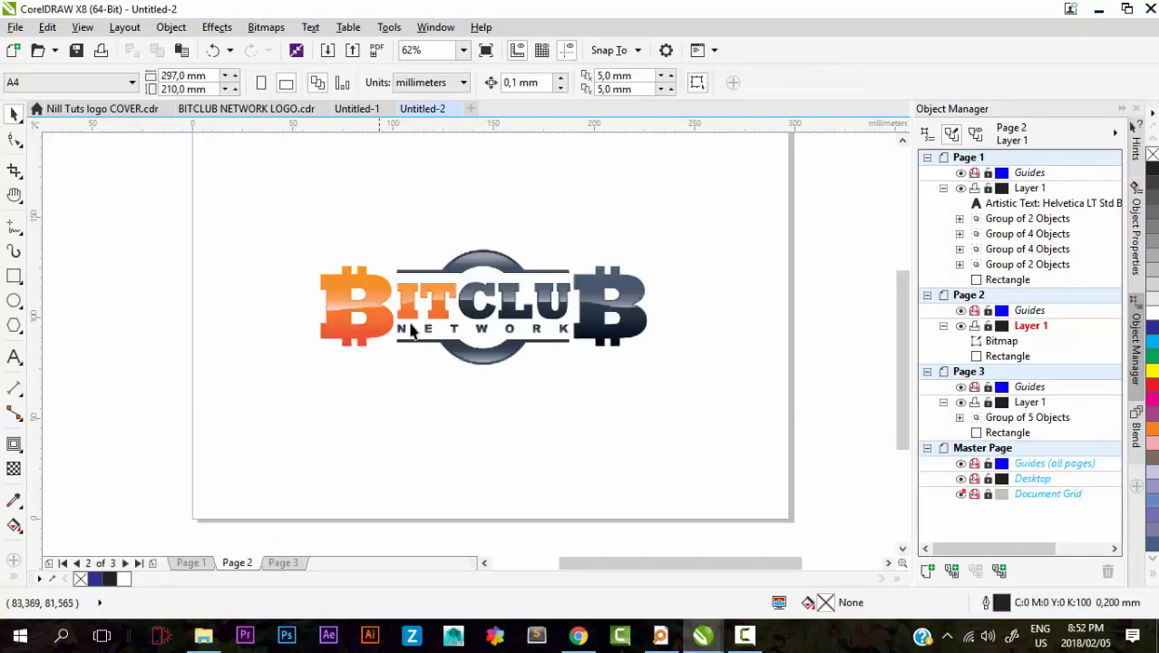
Step: Add the artistic text ITCLU above the logo on Page 2 and enlarge it to about 93 mm wide
{"action": "scroll", "coordinate": [399, 340], "scroll_direction": "down", "scroll_amount": 2}
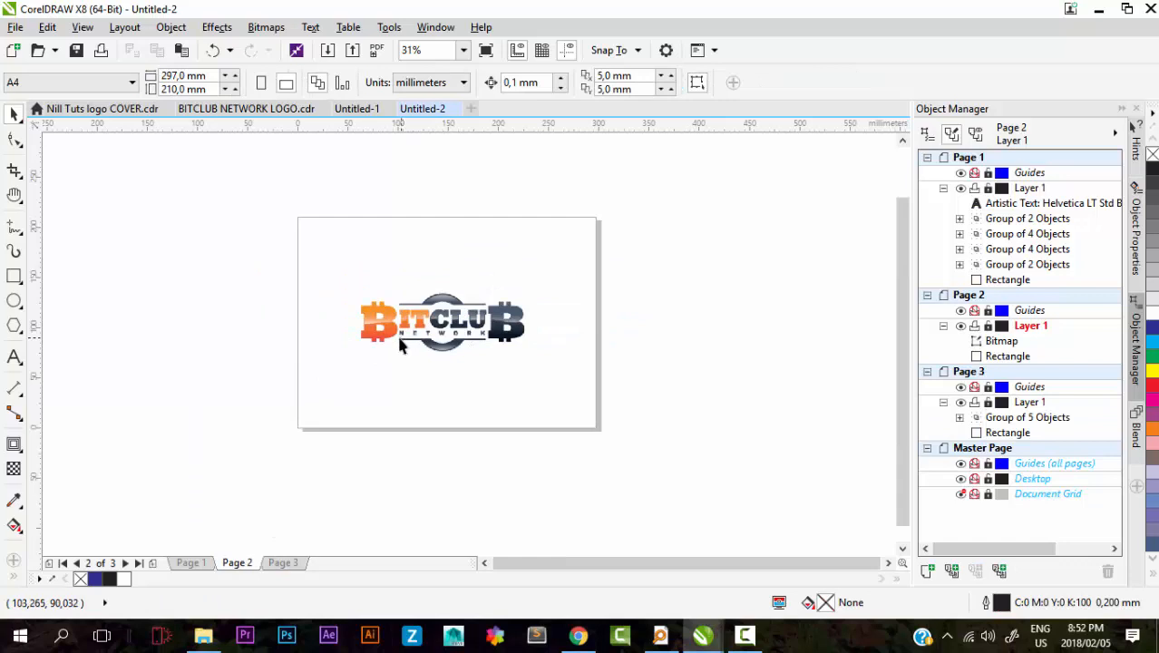
{"action": "left_click", "coordinate": [14, 356]}
{"action": "left_click", "coordinate": [374, 263]}
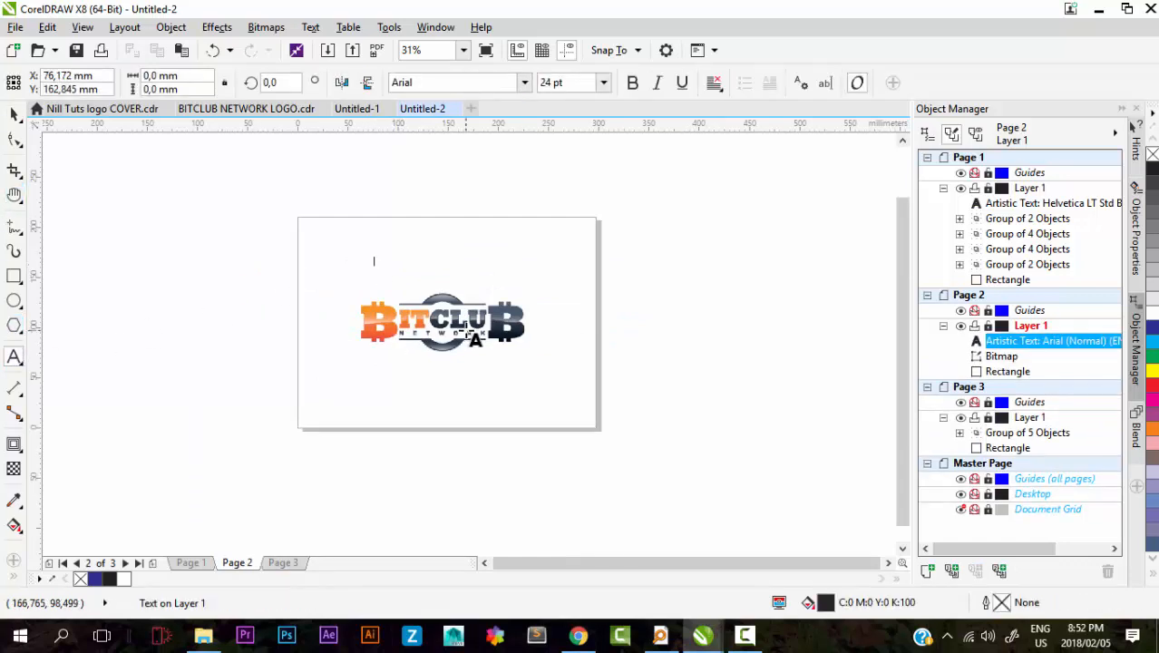
{"action": "type", "text": "ITCLU"}
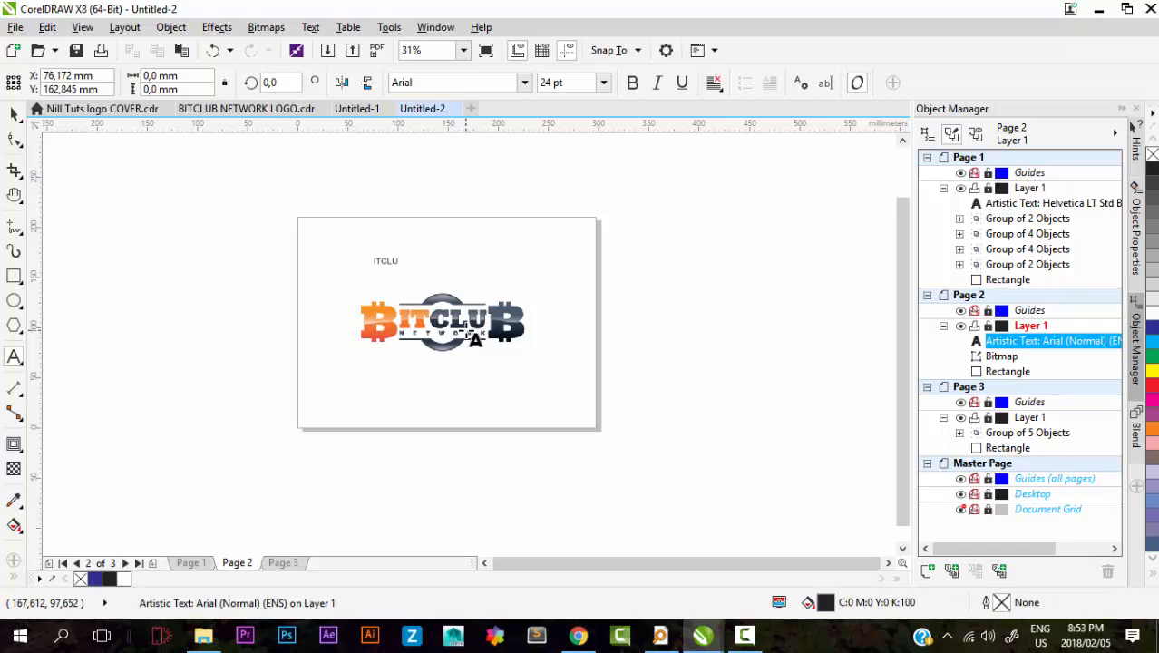
{"action": "left_click", "coordinate": [13, 114]}
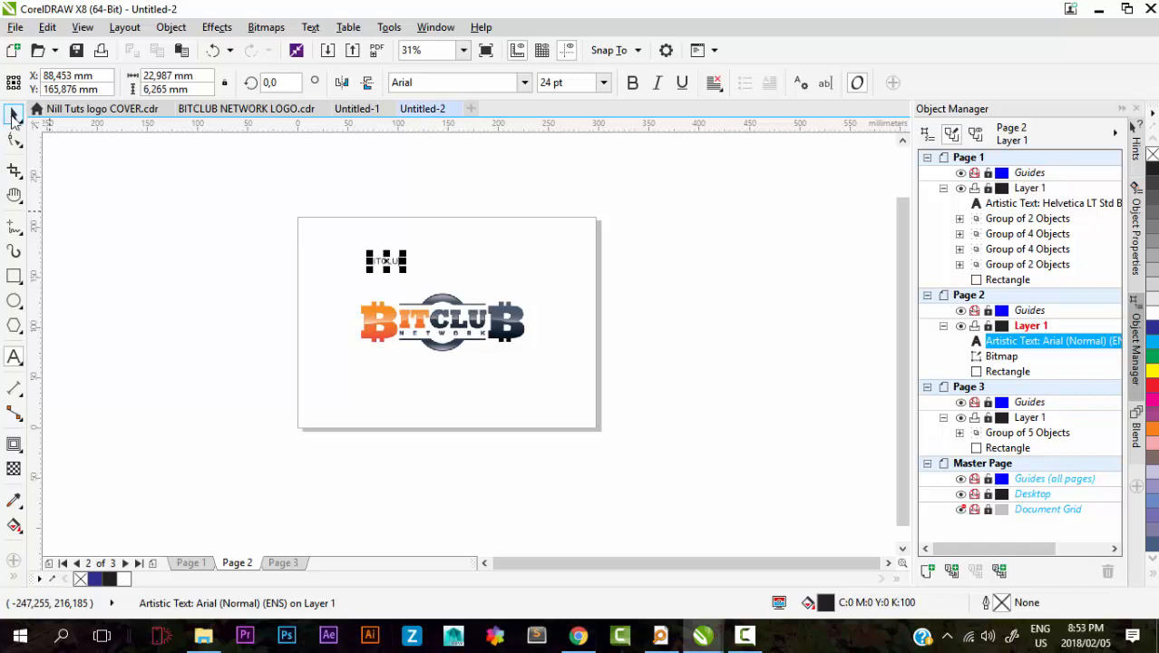
{"action": "left_click_drag", "start_coordinate": [403, 270], "coordinate": [471, 286]}
{"action": "scroll", "coordinate": [440, 304], "scroll_direction": "up", "scroll_amount": 3}
{"action": "scroll", "coordinate": [453, 292], "scroll_direction": "down", "scroll_amount": 3}
Step: Set the ITCLU text's font to the Rockwell family's Extra Bold style
{"action": "left_click", "coordinate": [421, 81]}
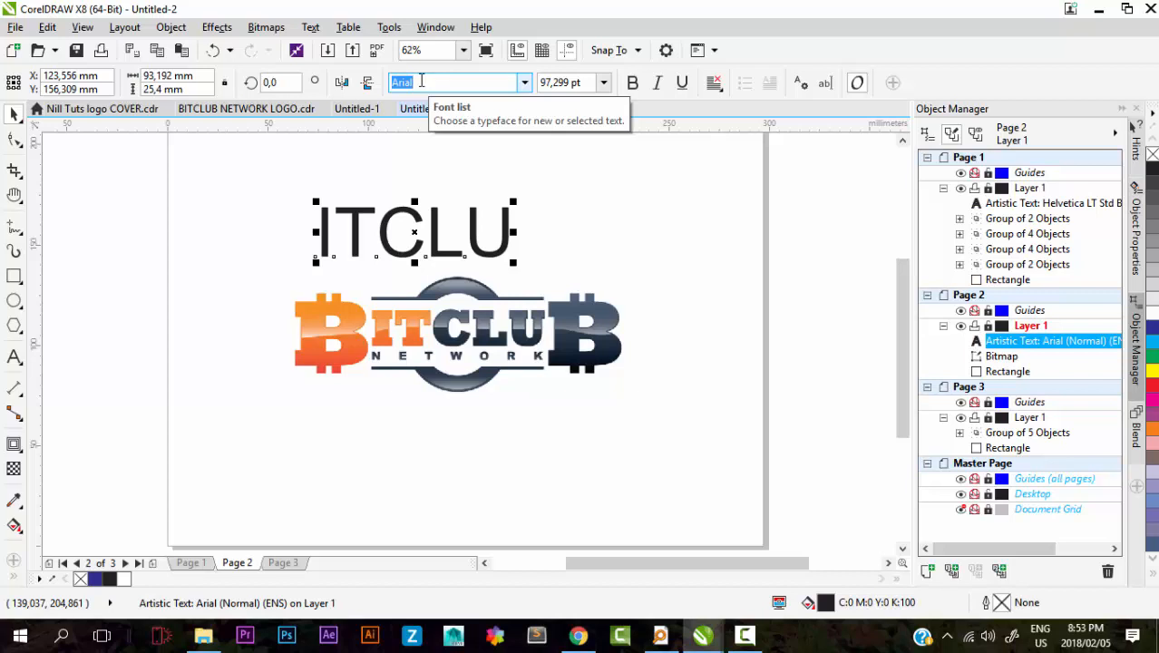
{"action": "left_click", "coordinate": [442, 82]}
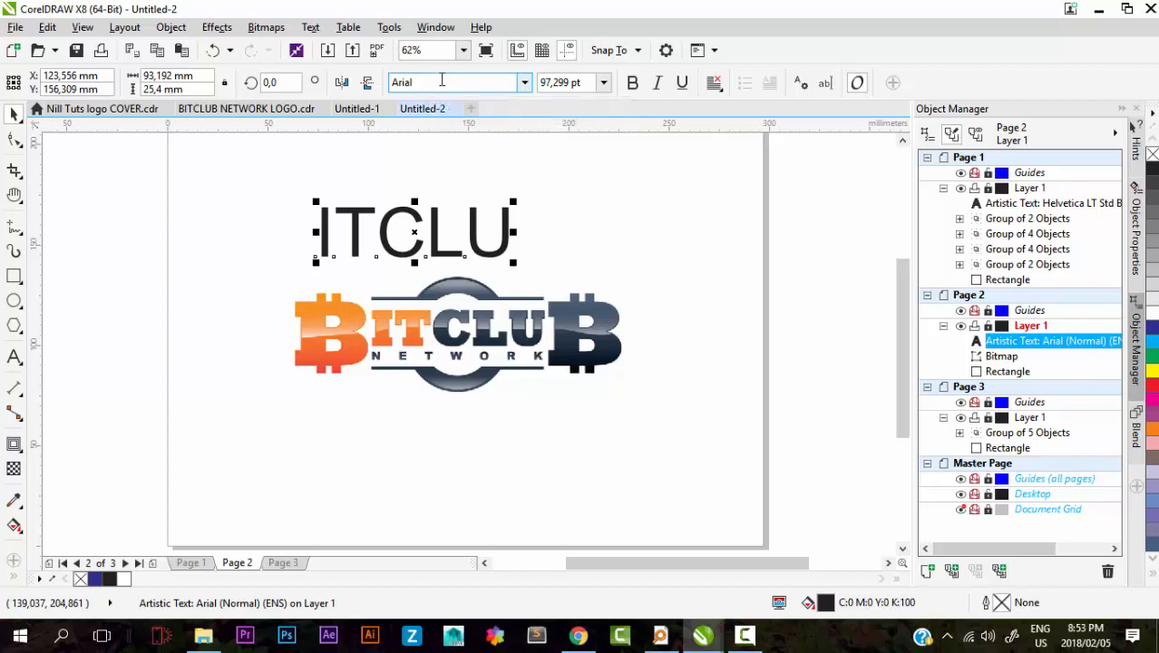
{"action": "left_click_drag", "start_coordinate": [442, 84], "coordinate": [350, 84]}
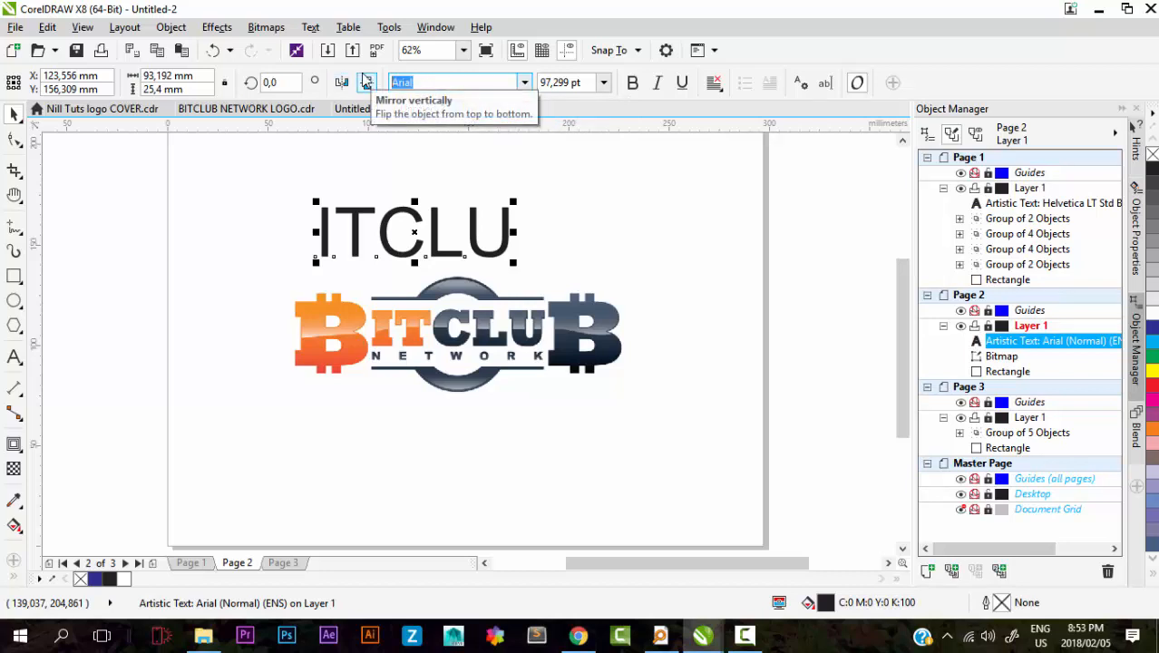
{"action": "type", "text": "Rockwell"}
{"action": "key", "text": "Return"}
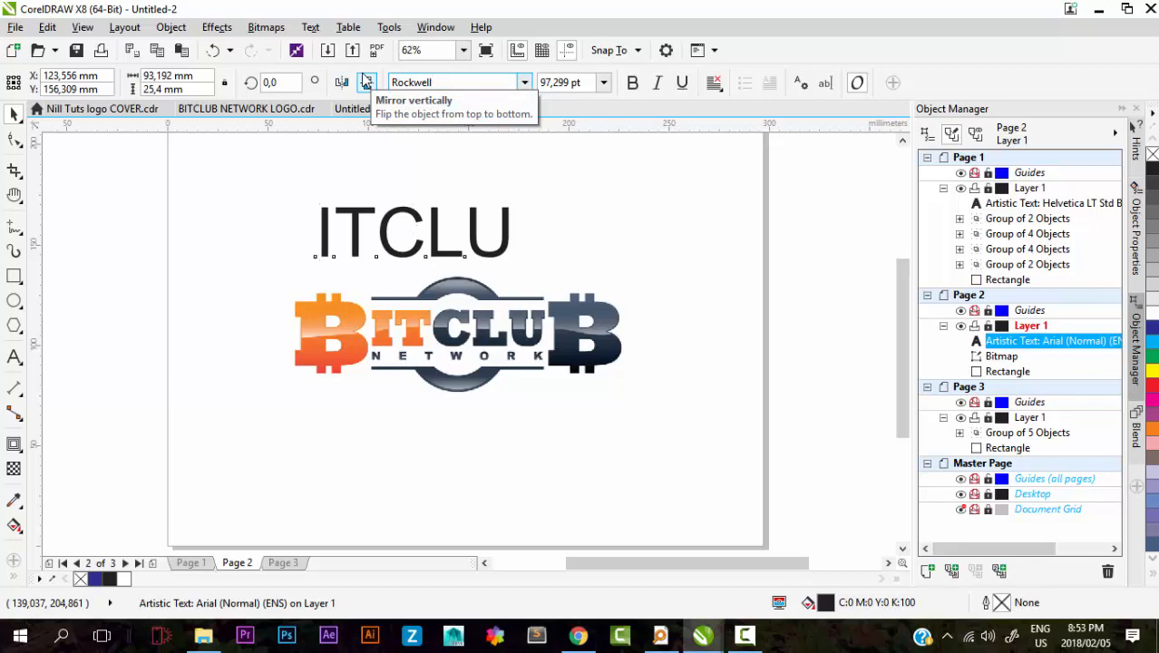
{"action": "left_click", "coordinate": [524, 81]}
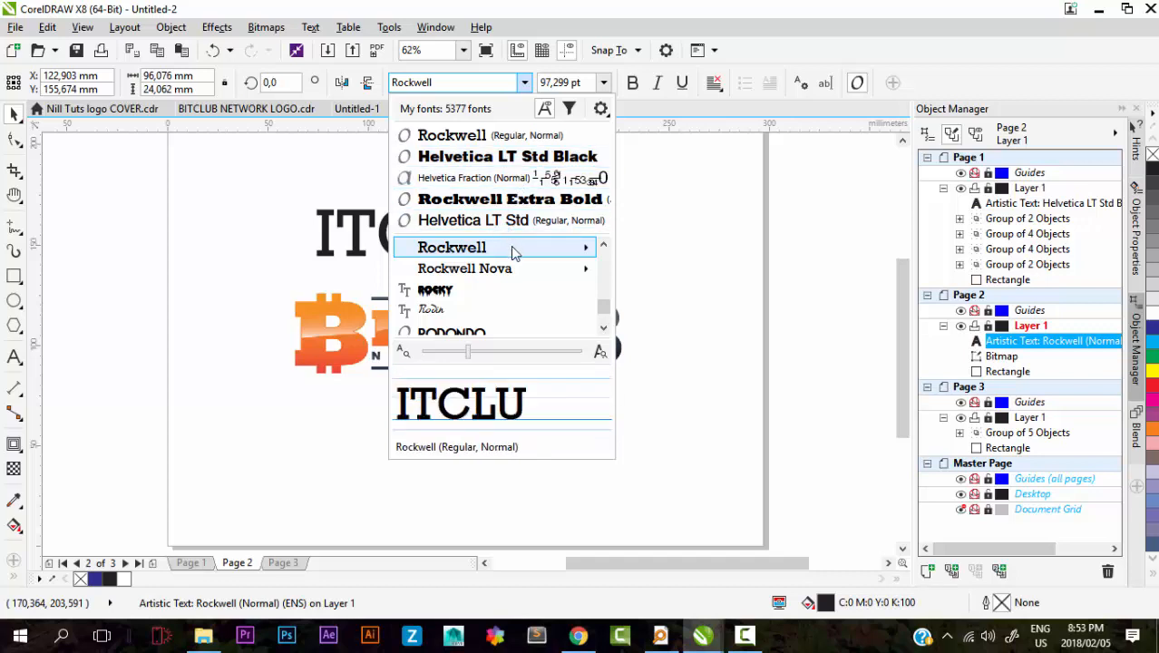
{"action": "mouse_move", "coordinate": [569, 257]}
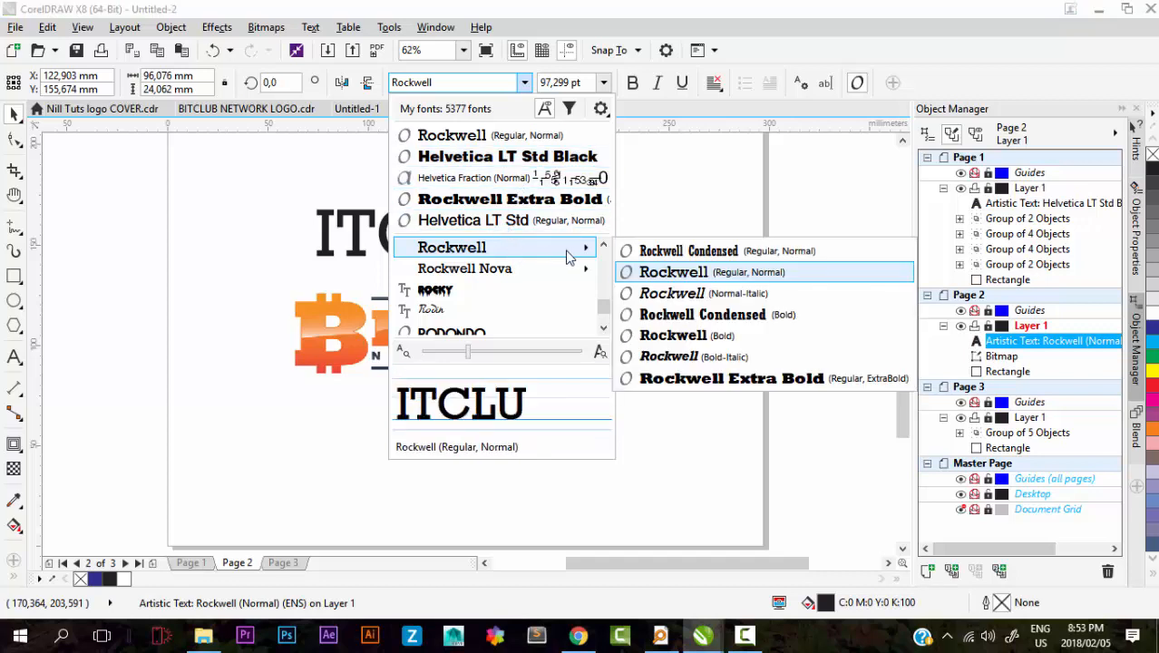
{"action": "left_click", "coordinate": [699, 381]}
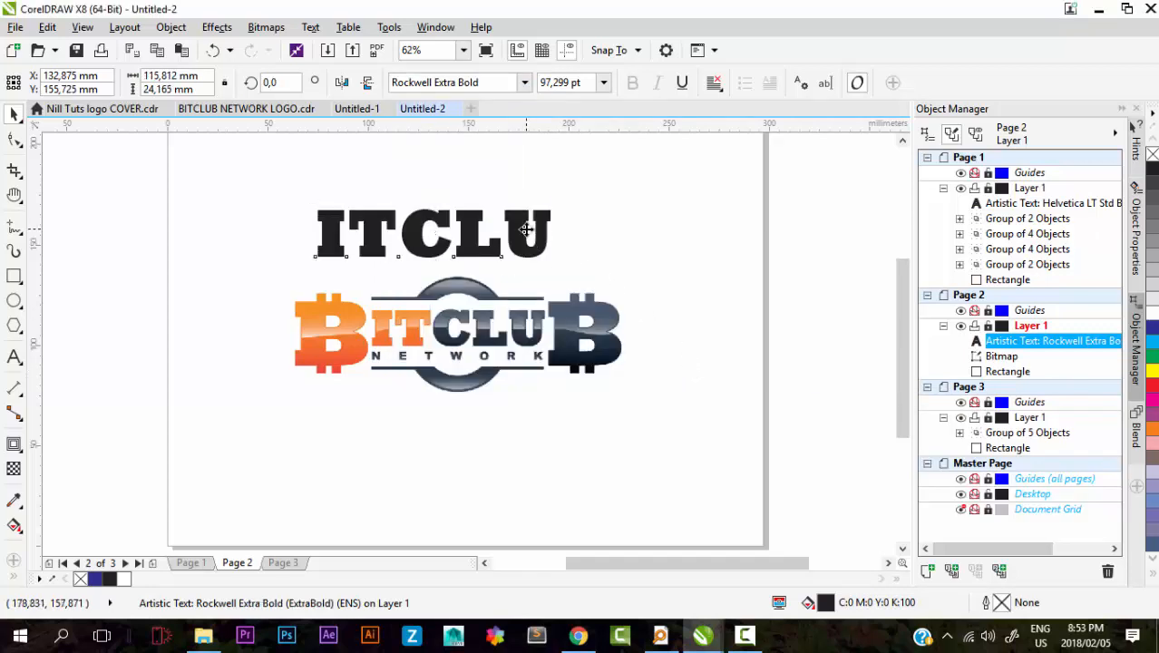
Step: Move the ITCLU text over the logo's ITCLU lettering and scale it to about 86.5 mm wide
{"action": "left_click_drag", "start_coordinate": [519, 227], "coordinate": [521, 373]}
{"action": "scroll", "coordinate": [389, 367], "scroll_direction": "up", "scroll_amount": 2}
{"action": "left_click_drag", "start_coordinate": [391, 442], "coordinate": [329, 162]}
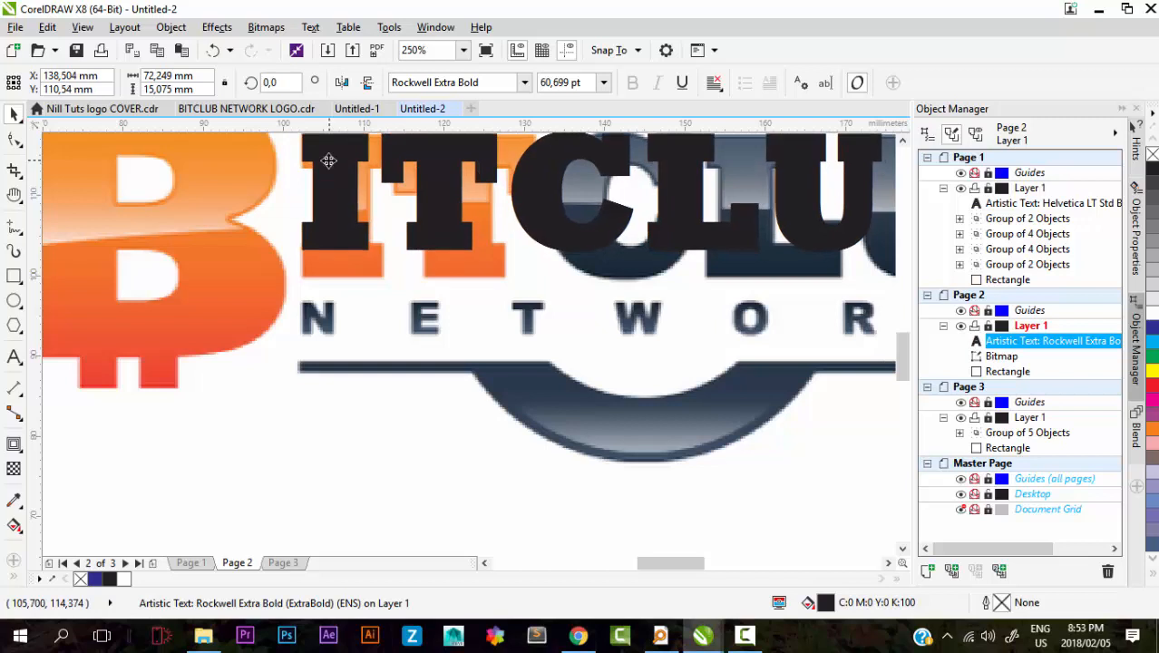
{"action": "scroll", "coordinate": [439, 205], "scroll_direction": "down", "scroll_amount": 1}
{"action": "left_click_drag", "start_coordinate": [614, 213], "coordinate": [671, 263]}
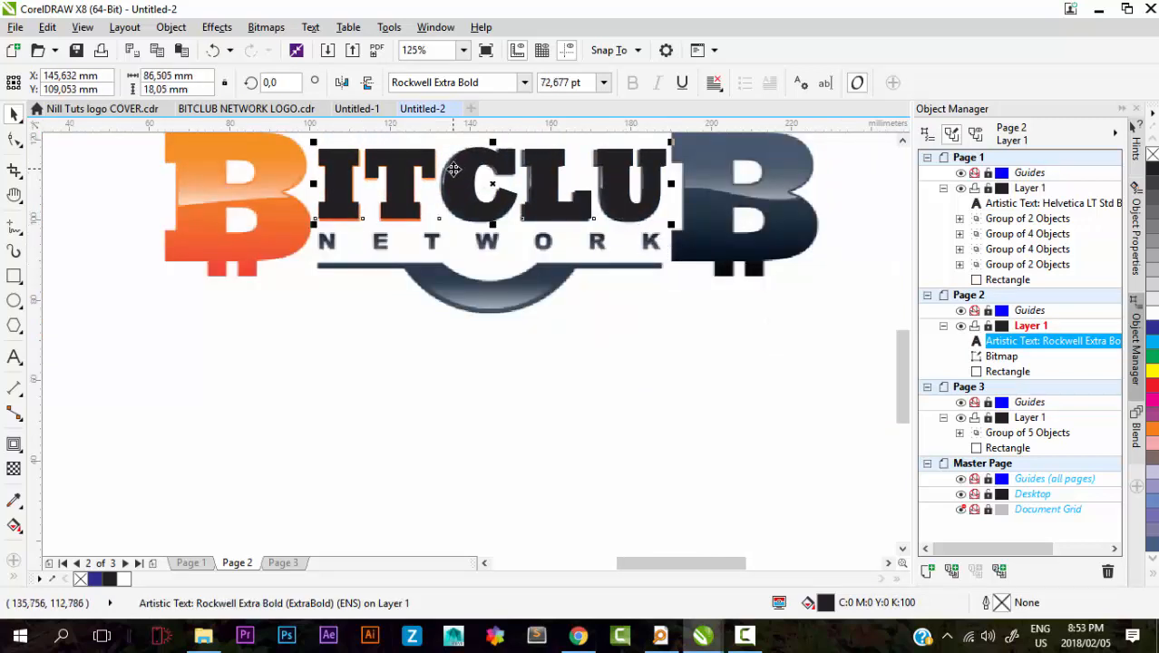
{"action": "left_click_drag", "start_coordinate": [462, 172], "coordinate": [465, 178]}
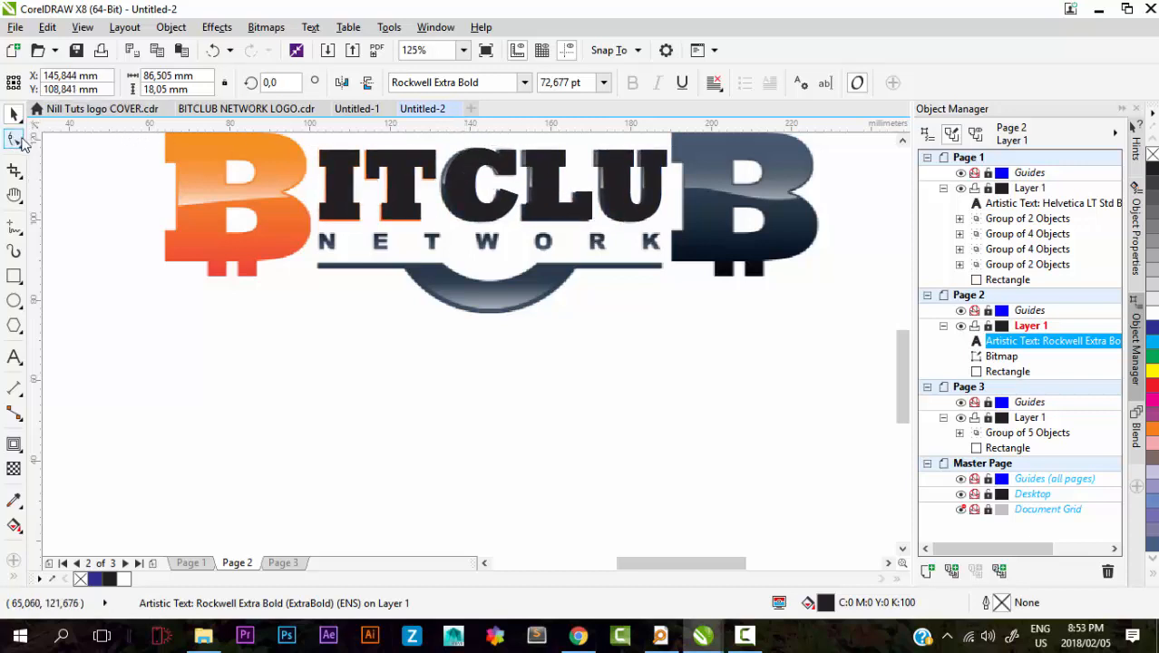
Step: Tighten the ITCLU text's letter spacing and scale the text to about 85.4 mm wide to match the logo lettering
{"action": "left_click", "coordinate": [14, 139]}
{"action": "left_click_drag", "start_coordinate": [672, 226], "coordinate": [660, 234]}
{"action": "key", "text": "space"}
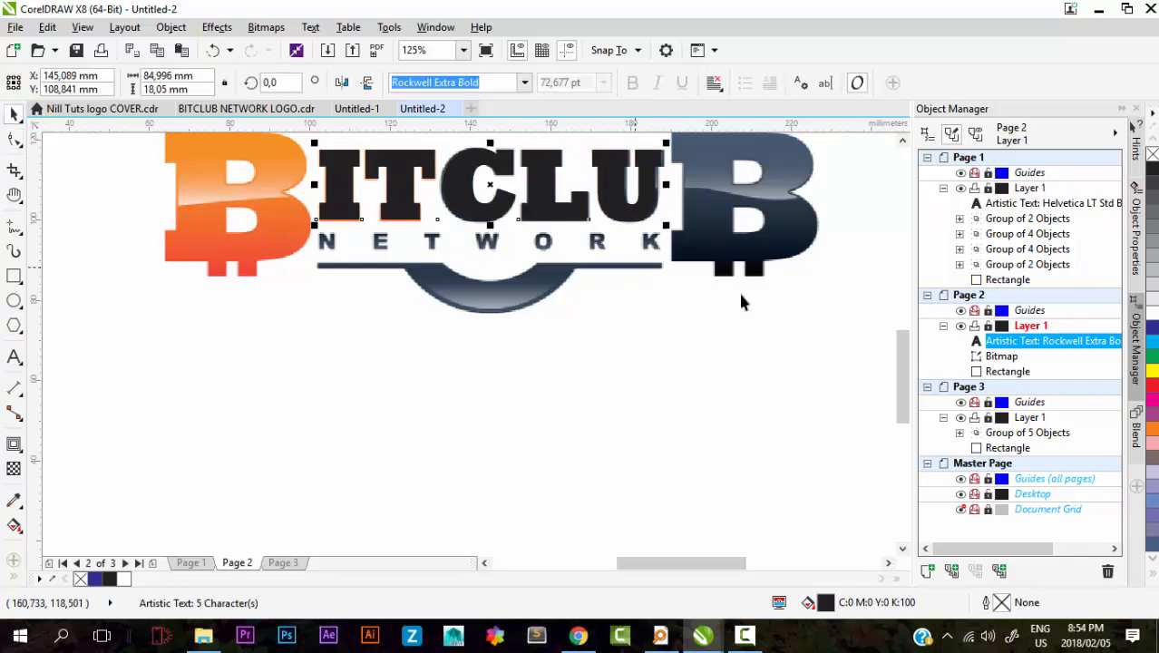
{"action": "scroll", "coordinate": [665, 227], "scroll_direction": "up", "scroll_amount": 4}
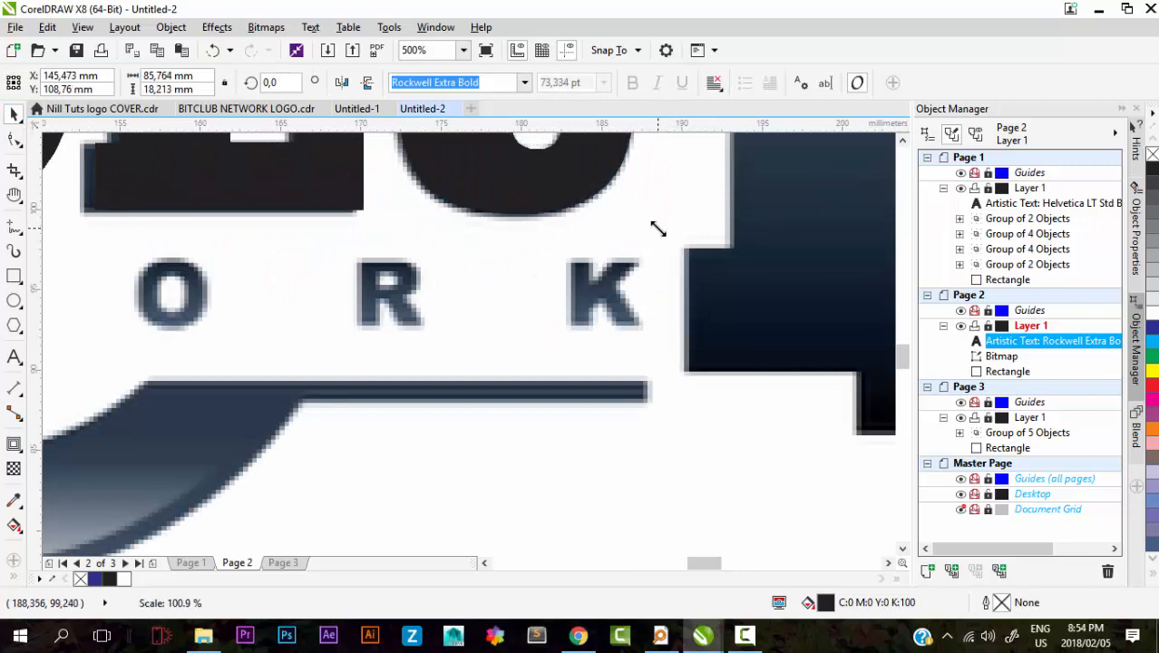
{"action": "scroll", "coordinate": [656, 230], "scroll_direction": "down", "scroll_amount": 4}
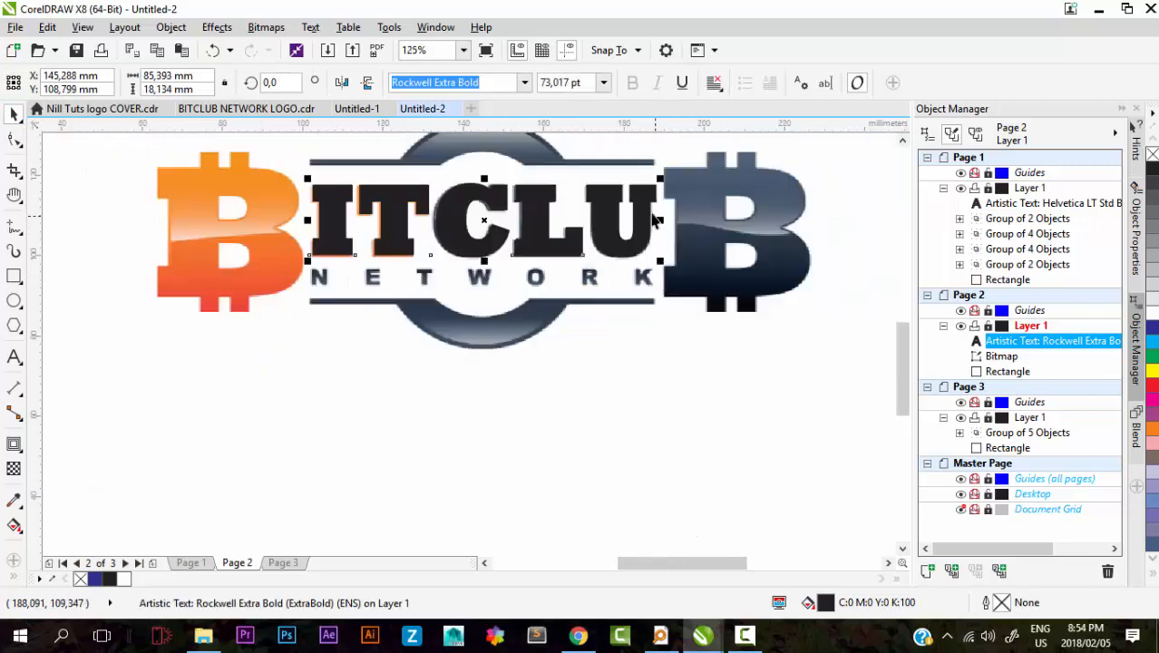
{"action": "scroll", "coordinate": [594, 205], "scroll_direction": "up", "scroll_amount": 2}
Step: Tighten the ITCLU letter spacing slightly more, bringing the text to about 84.7 mm wide
{"action": "left_click", "coordinate": [15, 139]}
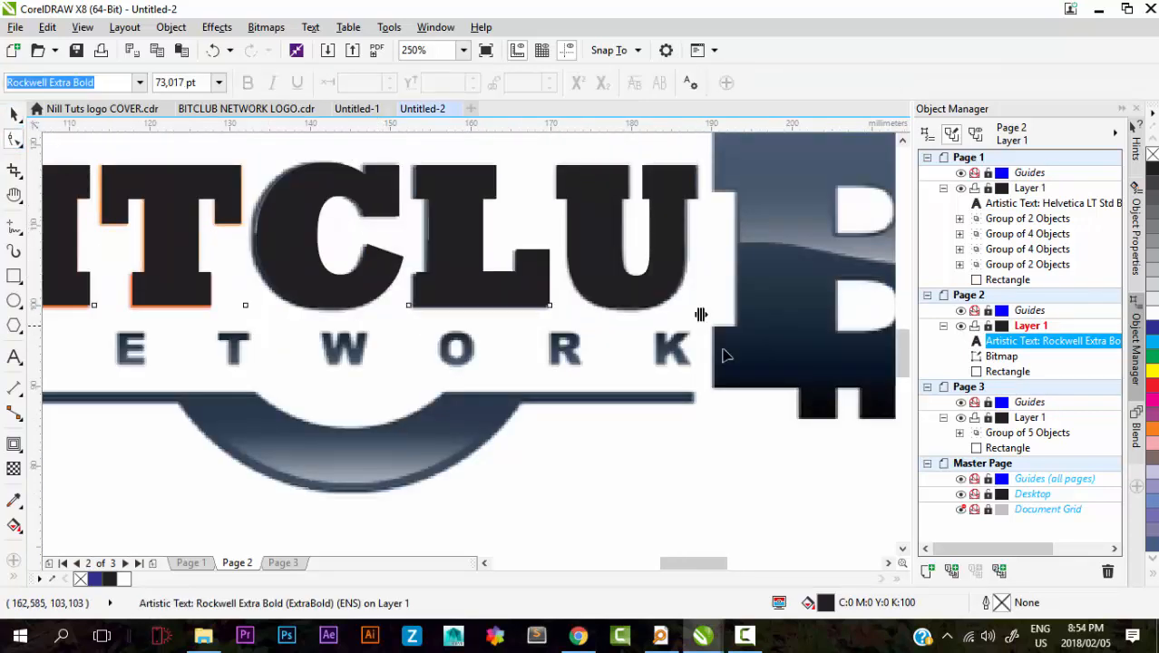
{"action": "mouse_move", "coordinate": [701, 314]}
{"action": "left_mouse_down"}
{"action": "mouse_move", "coordinate": [691, 328]}
{"action": "mouse_move", "coordinate": [693, 313]}
{"action": "left_mouse_up"}
{"action": "scroll", "coordinate": [692, 312], "scroll_direction": "down", "scroll_amount": 2}
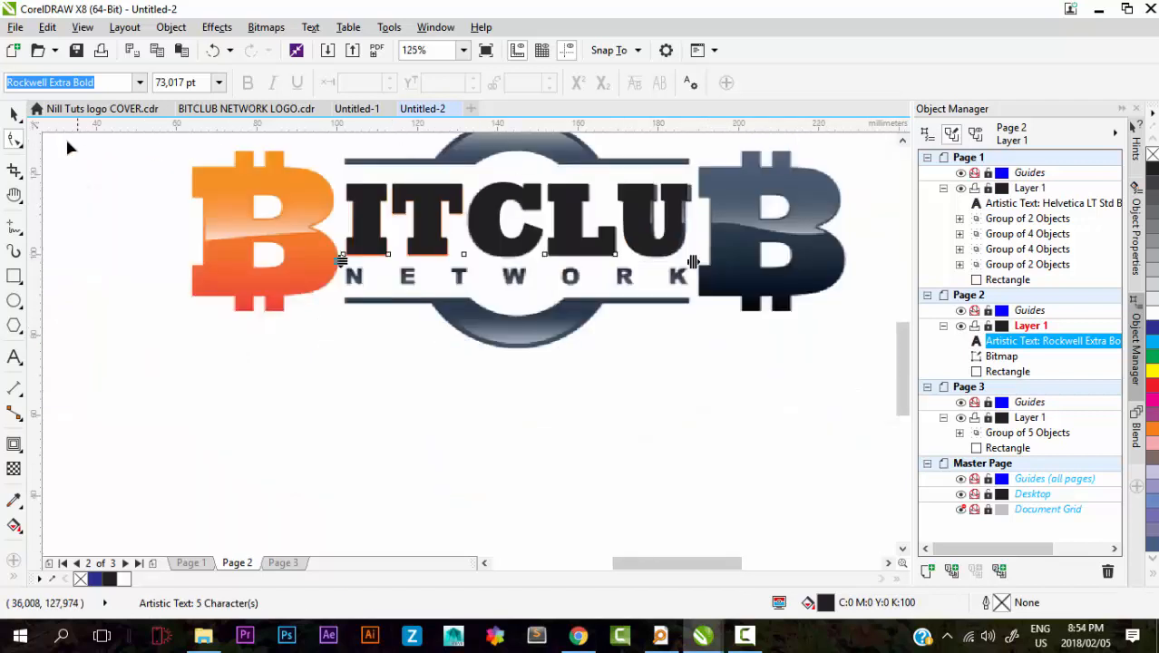
{"action": "left_click", "coordinate": [14, 114]}
{"action": "left_click", "coordinate": [656, 263]}
{"action": "left_click", "coordinate": [654, 240]}
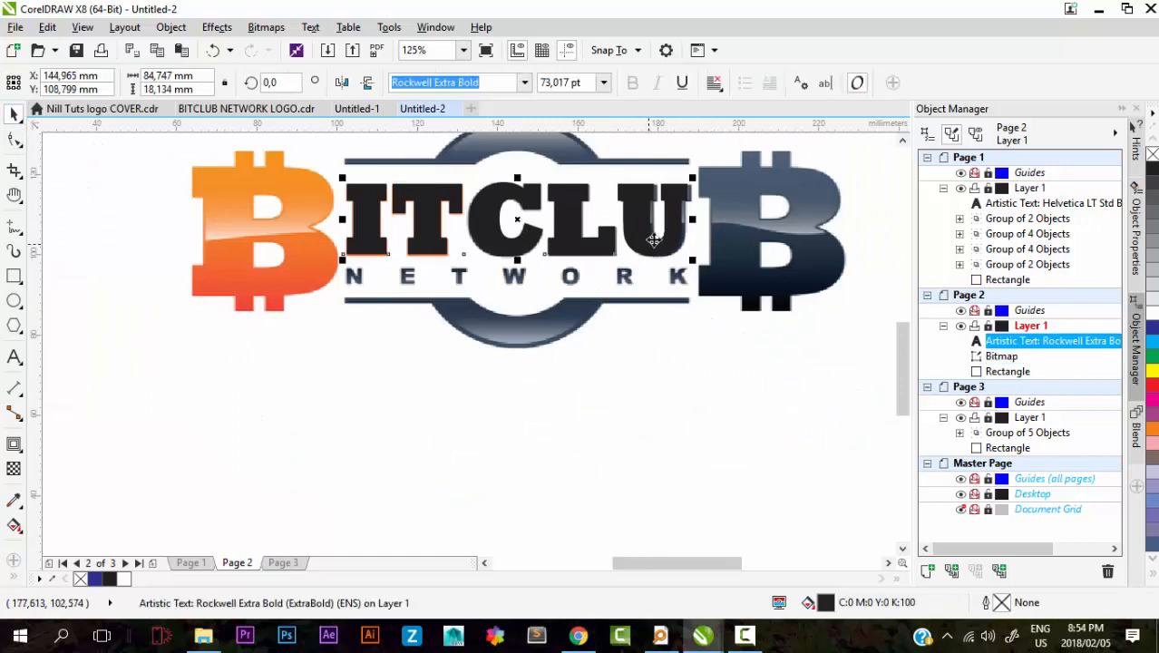
Step: Stretch the ITCLU text horizontally to about 85.4 mm wide, align it with the logo lettering, and deselect it
{"action": "scroll", "coordinate": [692, 232], "scroll_direction": "up", "scroll_amount": 2}
{"action": "left_click_drag", "start_coordinate": [687, 214], "coordinate": [689, 220]}
{"action": "scroll", "coordinate": [641, 267], "scroll_direction": "down", "scroll_amount": 2}
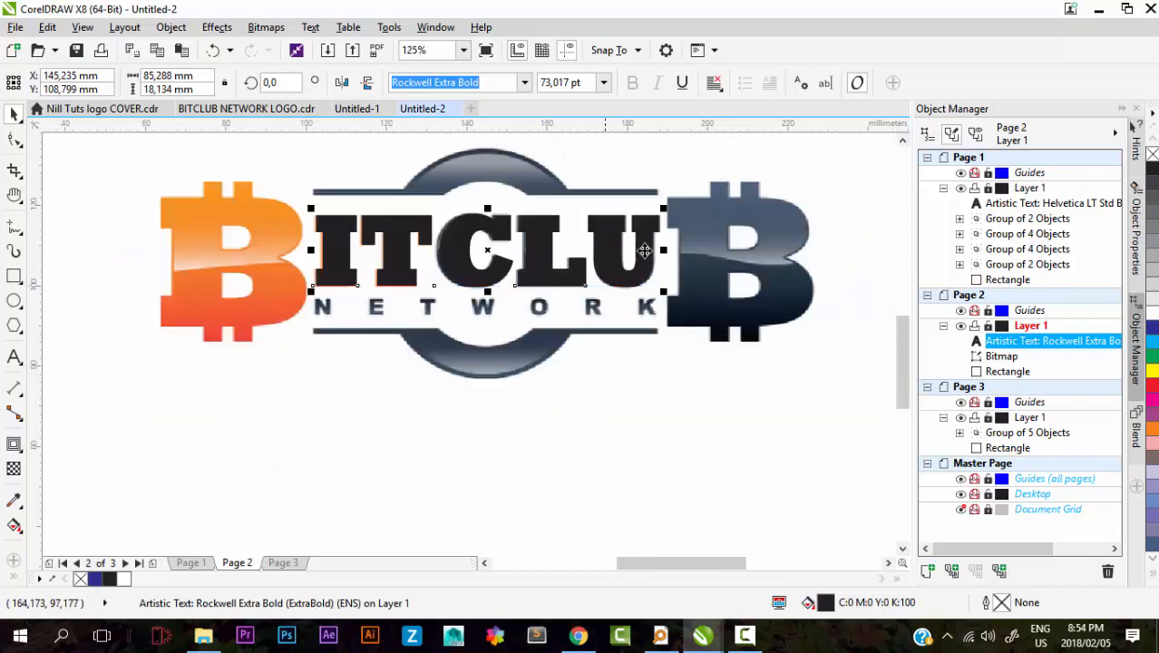
{"action": "scroll", "coordinate": [662, 259], "scroll_direction": "up", "scroll_amount": 2}
{"action": "left_click_drag", "start_coordinate": [665, 251], "coordinate": [667, 251]}
{"action": "scroll", "coordinate": [240, 233], "scroll_direction": "up", "scroll_amount": 2}
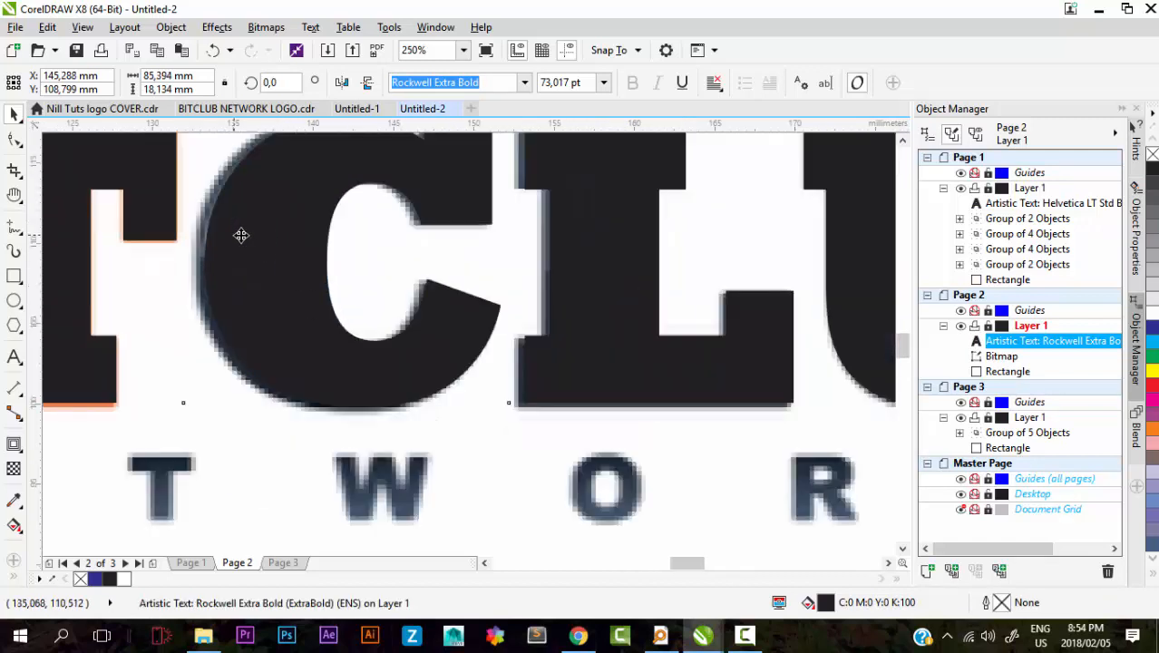
{"action": "scroll", "coordinate": [255, 234], "scroll_direction": "down", "scroll_amount": 2}
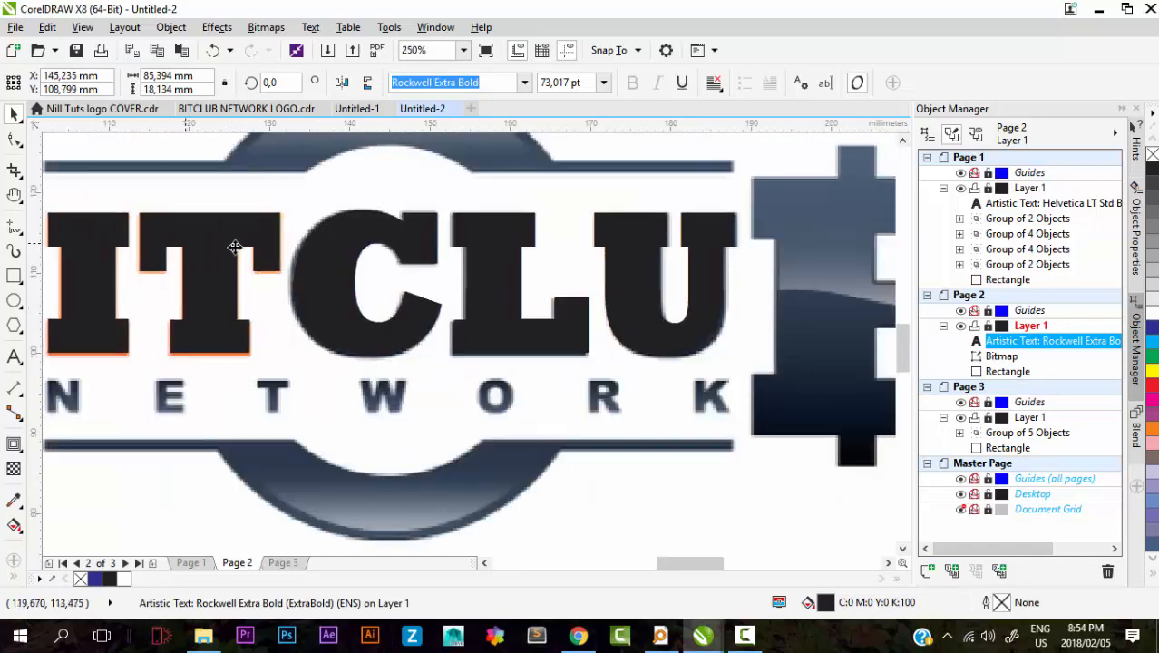
{"action": "scroll", "coordinate": [272, 263], "scroll_direction": "down", "scroll_amount": 4}
{"action": "left_click", "coordinate": [614, 311]}
{"action": "left_click", "coordinate": [553, 218]}
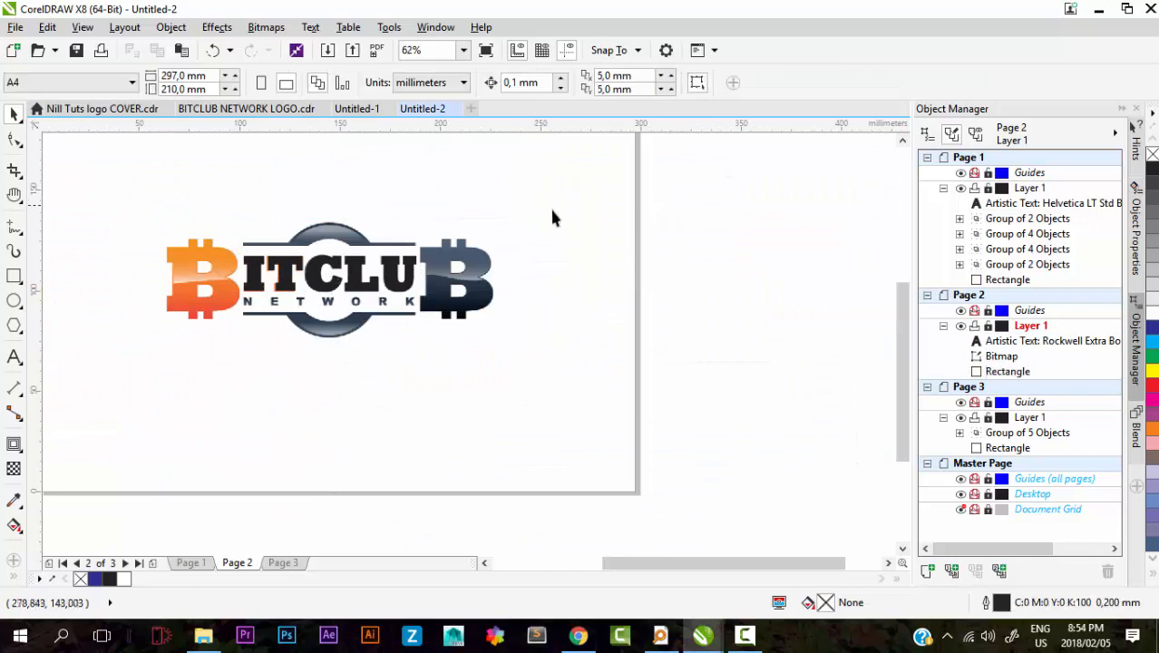
{"action": "scroll", "coordinate": [561, 218], "scroll_direction": "down", "scroll_amount": 1}
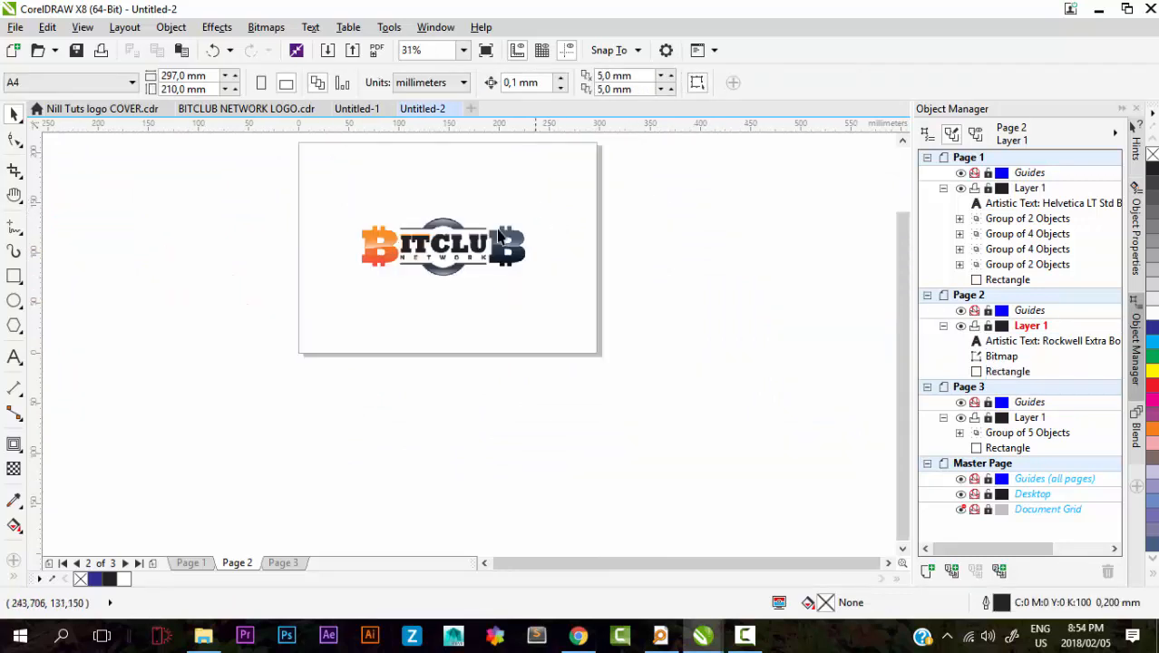
Step: Duplicate the ITCLU text below the logo and replace the copy's text with the letter B
{"action": "scroll", "coordinate": [423, 246], "scroll_direction": "up", "scroll_amount": 1}
{"action": "left_click", "coordinate": [424, 245]}
{"action": "left_click_drag", "start_coordinate": [424, 245], "coordinate": [458, 377]}
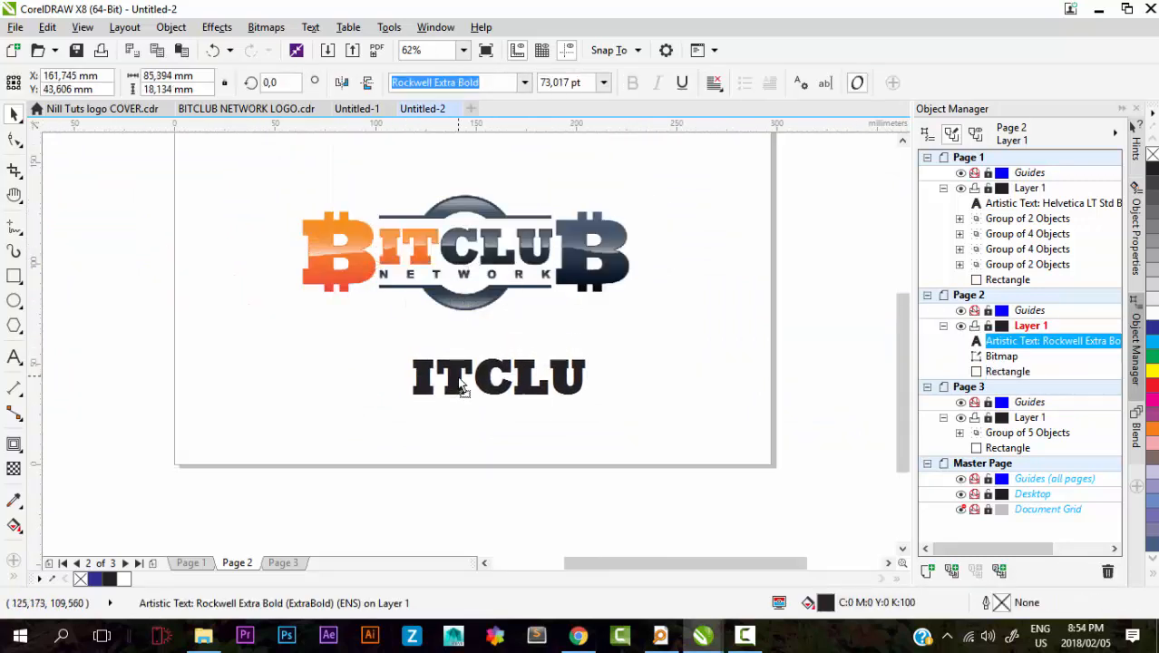
{"action": "right_click", "coordinate": [457, 378]}
{"action": "double_click", "coordinate": [458, 377]}
{"action": "key", "text": "ctrl+a"}
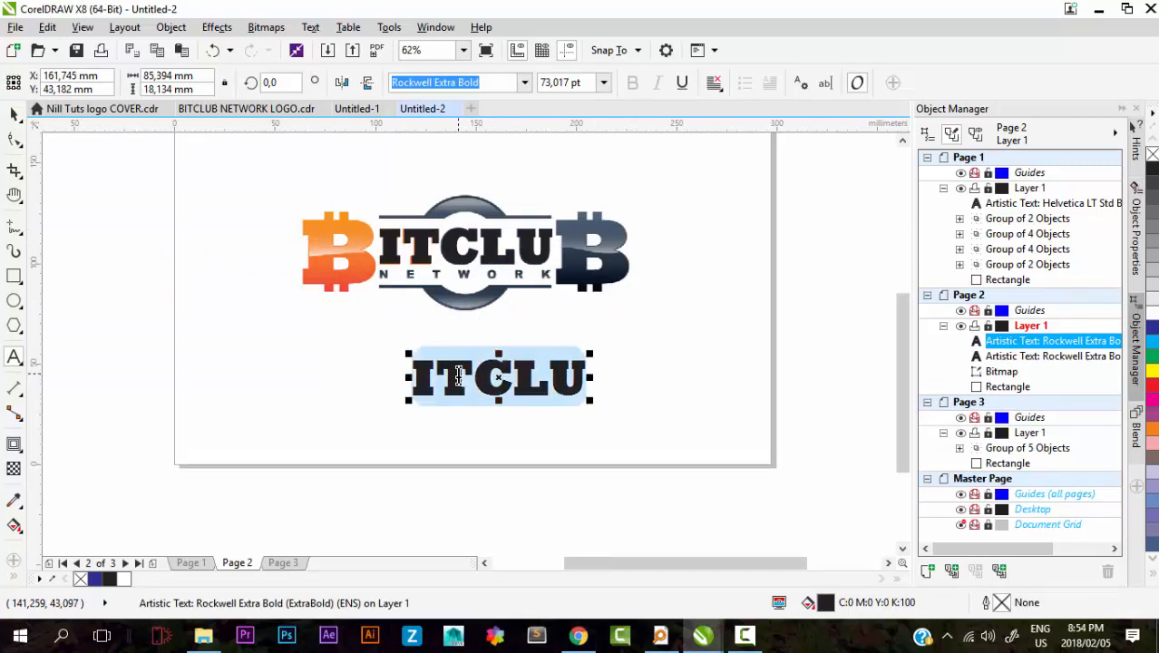
{"action": "type", "text": "B"}
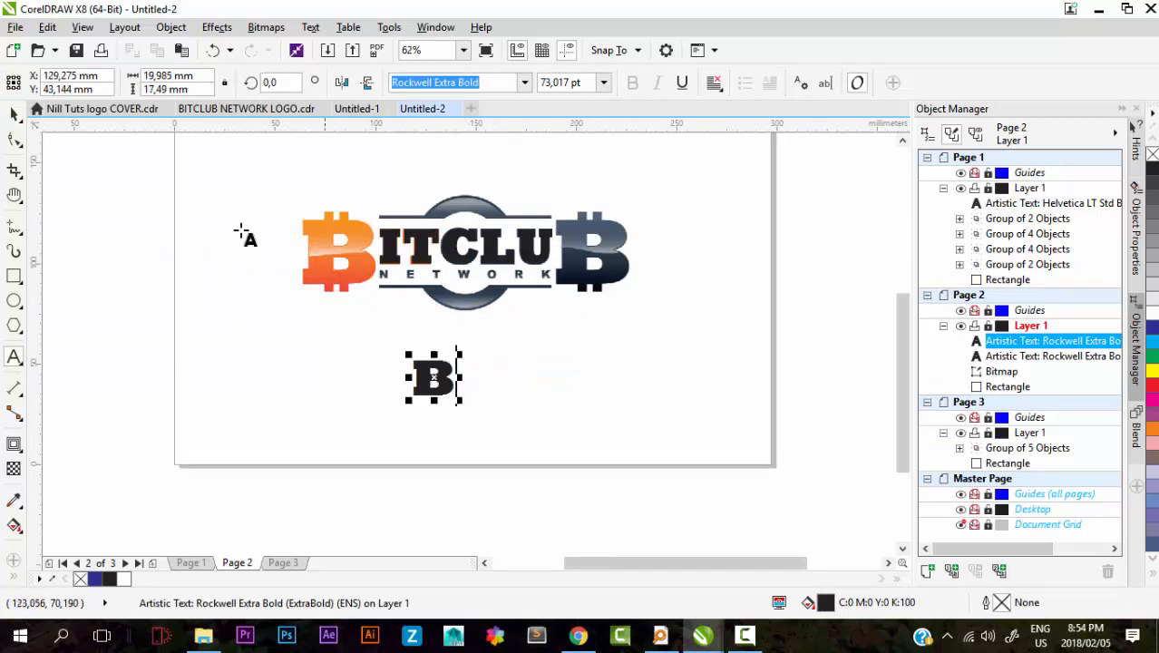
{"action": "left_click", "coordinate": [14, 114]}
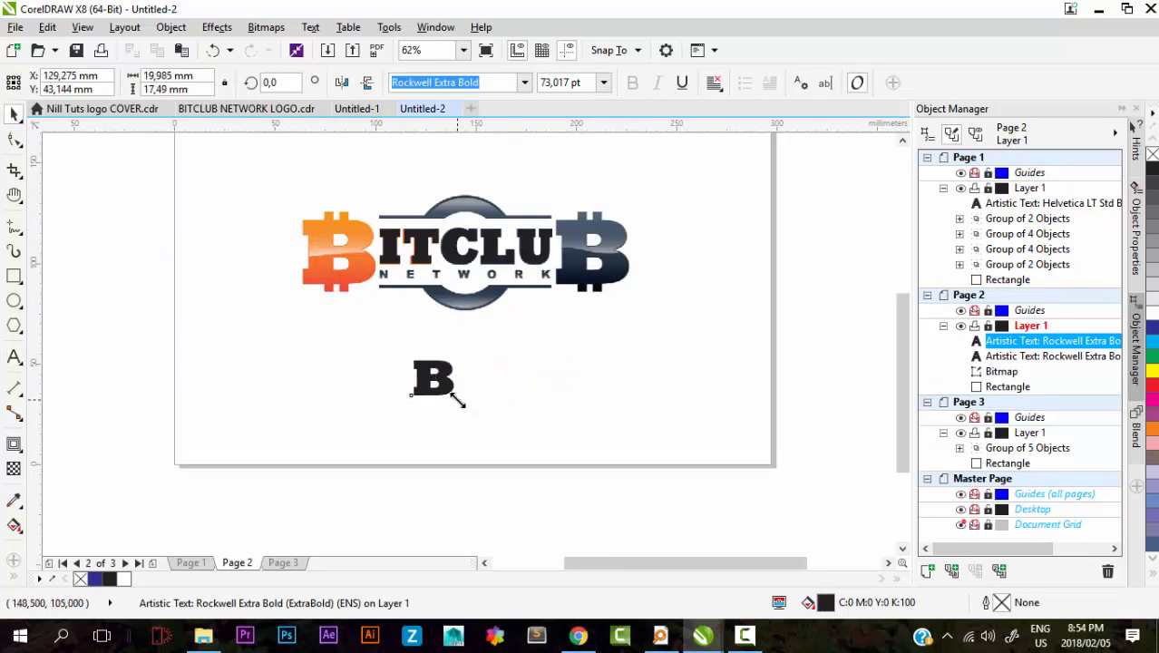
Step: Position the letter B over the logo's orange B and scale it to about 36.7 mm wide
{"action": "left_click_drag", "start_coordinate": [457, 398], "coordinate": [520, 466]}
{"action": "scroll", "coordinate": [435, 381], "scroll_direction": "up", "scroll_amount": 2}
{"action": "scroll", "coordinate": [442, 392], "scroll_direction": "down", "scroll_amount": 2}
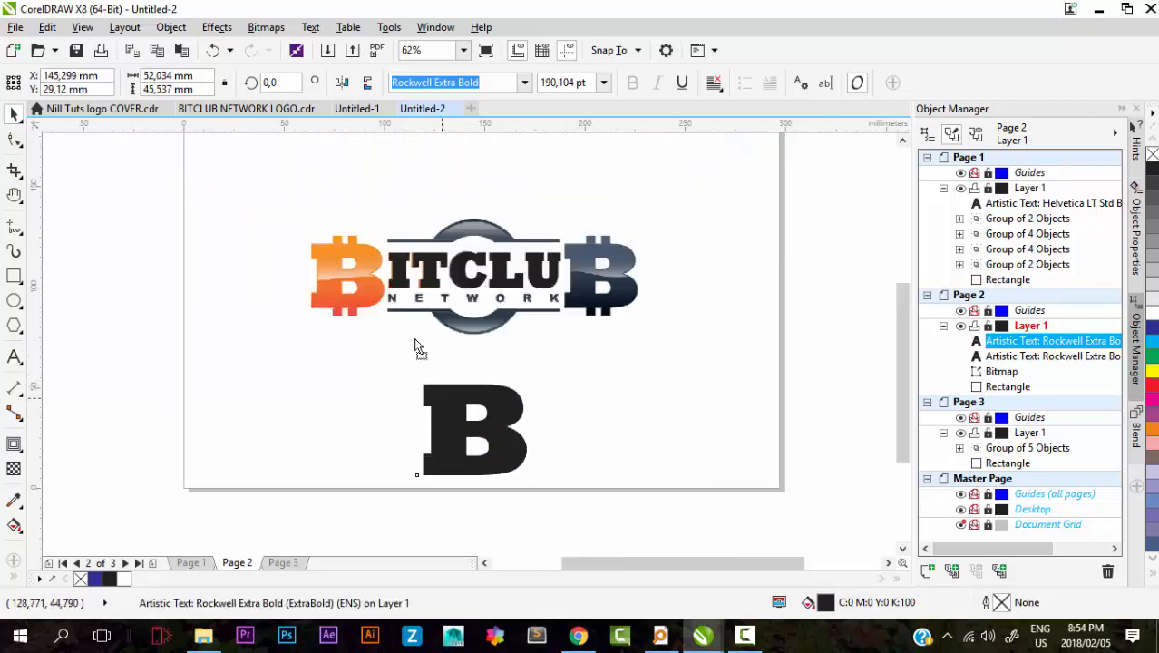
{"action": "left_click_drag", "start_coordinate": [435, 395], "coordinate": [328, 259]}
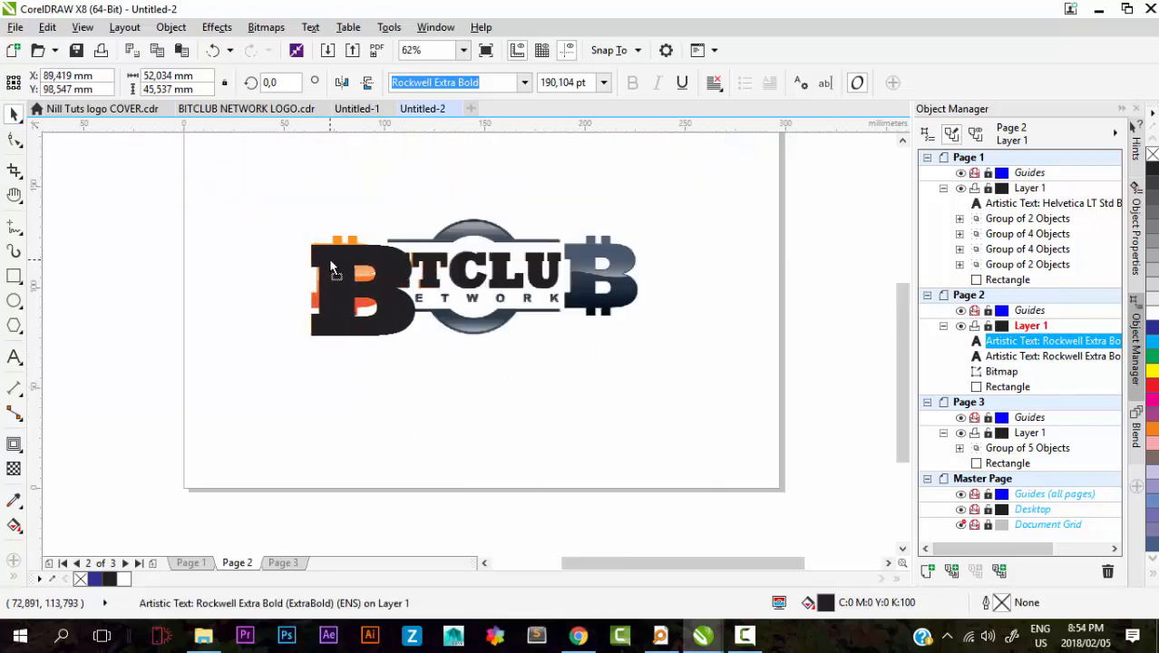
{"action": "left_click_drag", "start_coordinate": [422, 339], "coordinate": [404, 317]}
{"action": "scroll", "coordinate": [385, 304], "scroll_direction": "up", "scroll_amount": 5}
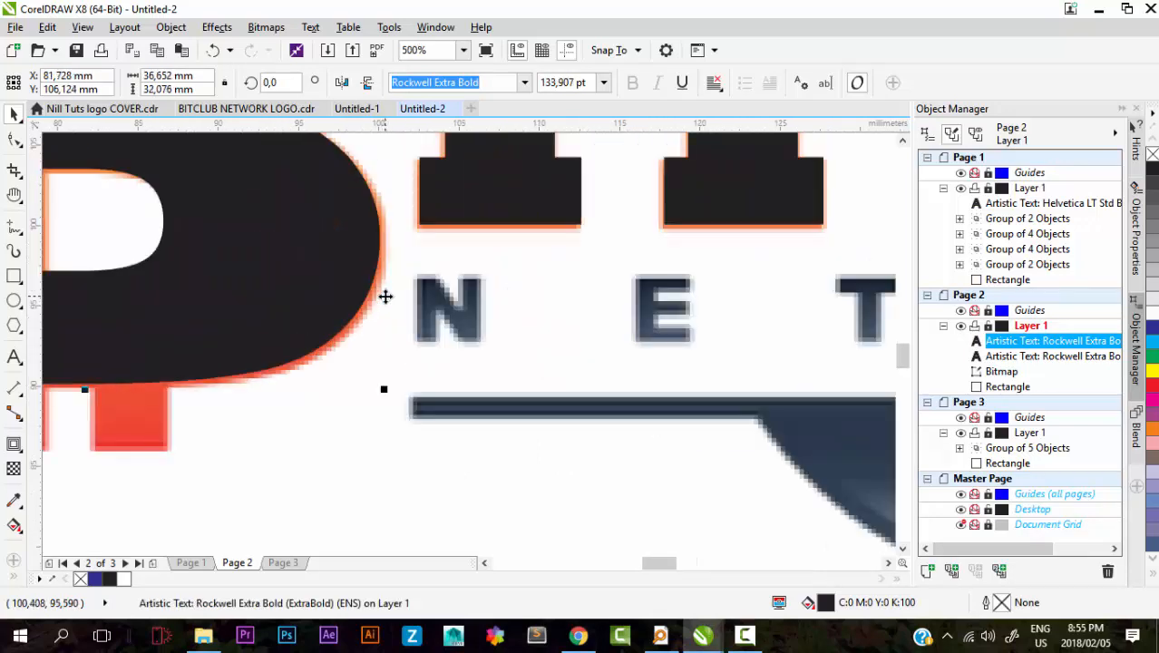
Step: Enlarge the letter B to about 37 mm wide so its edges match the orange B's outline
{"action": "scroll", "coordinate": [384, 304], "scroll_direction": "down", "scroll_amount": 5}
{"action": "scroll", "coordinate": [384, 308], "scroll_direction": "up", "scroll_amount": 2}
{"action": "scroll", "coordinate": [383, 307], "scroll_direction": "up", "scroll_amount": 6}
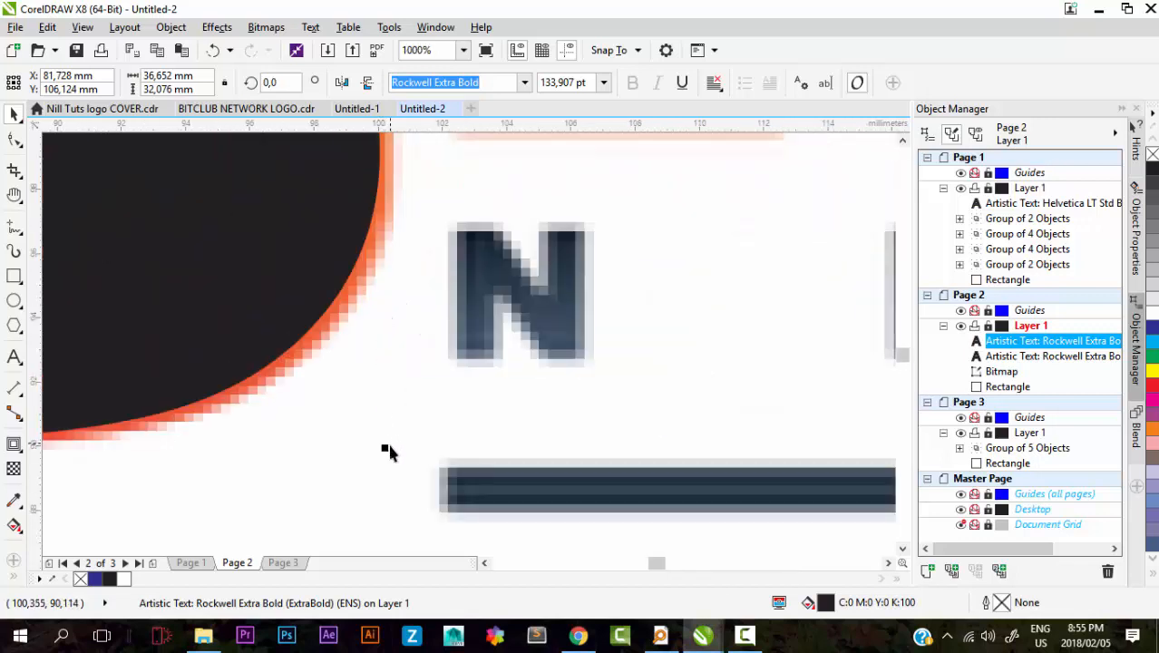
{"action": "mouse_move", "coordinate": [391, 451]}
{"action": "left_mouse_down"}
{"action": "mouse_move", "coordinate": [398, 481]}
{"action": "mouse_move", "coordinate": [403, 467]}
{"action": "left_mouse_up"}
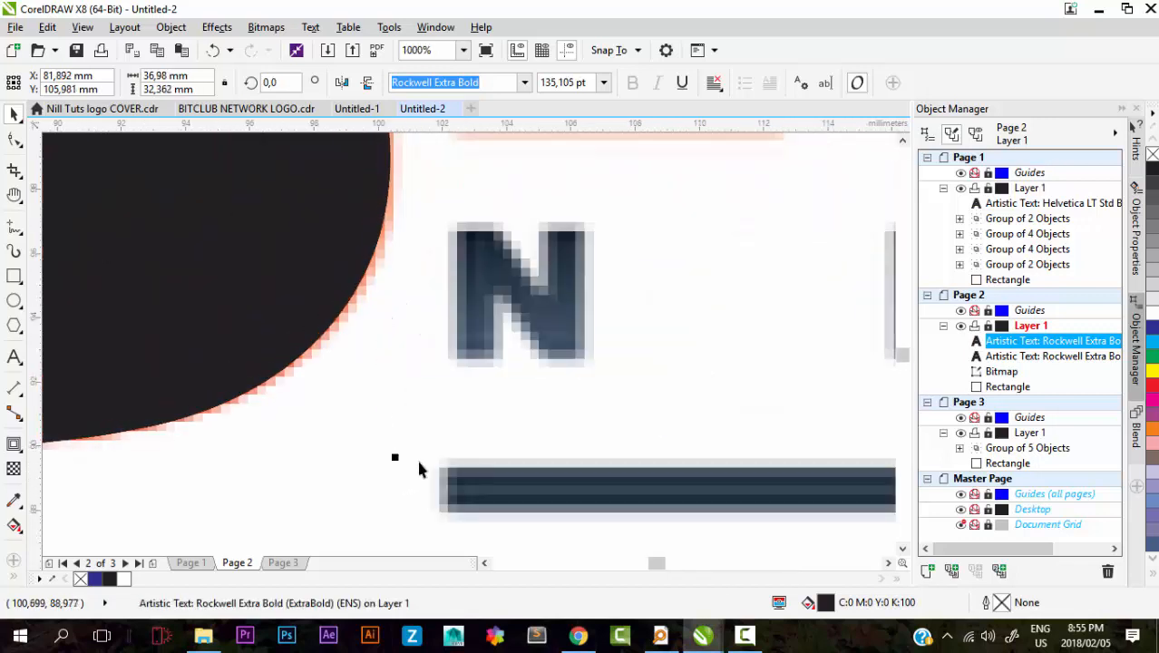
{"action": "scroll", "coordinate": [403, 466], "scroll_direction": "down", "scroll_amount": 3}
{"action": "left_click", "coordinate": [371, 187]}
{"action": "scroll", "coordinate": [279, 241], "scroll_direction": "down", "scroll_amount": 2}
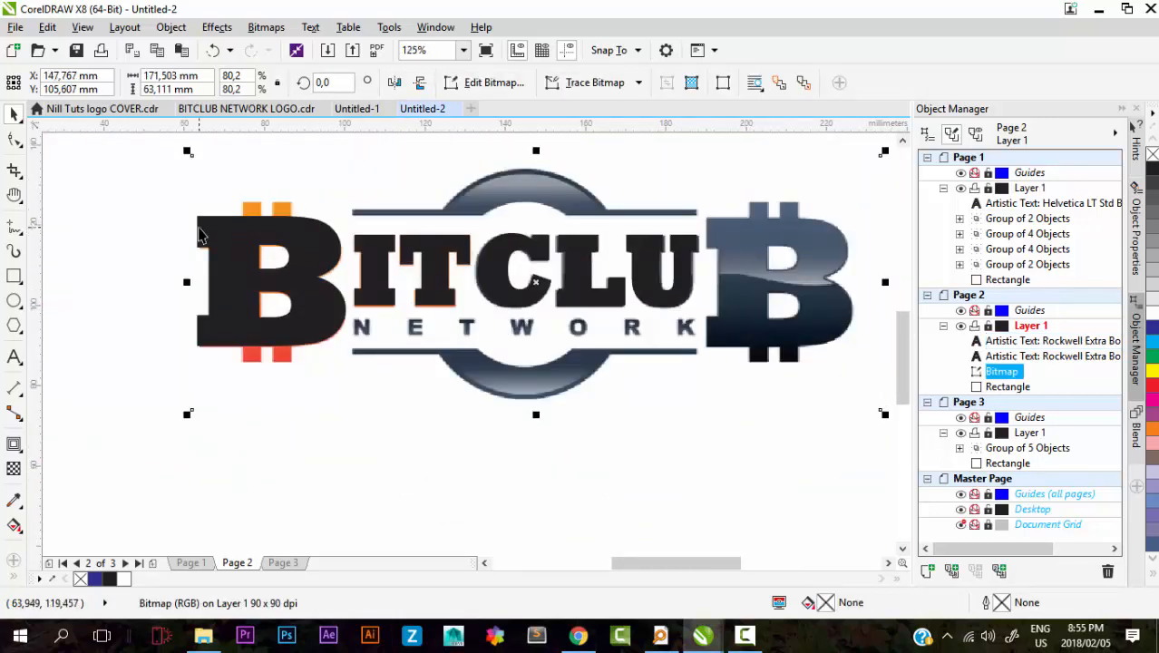
{"action": "left_click", "coordinate": [204, 232]}
{"action": "left_click", "coordinate": [299, 252]}
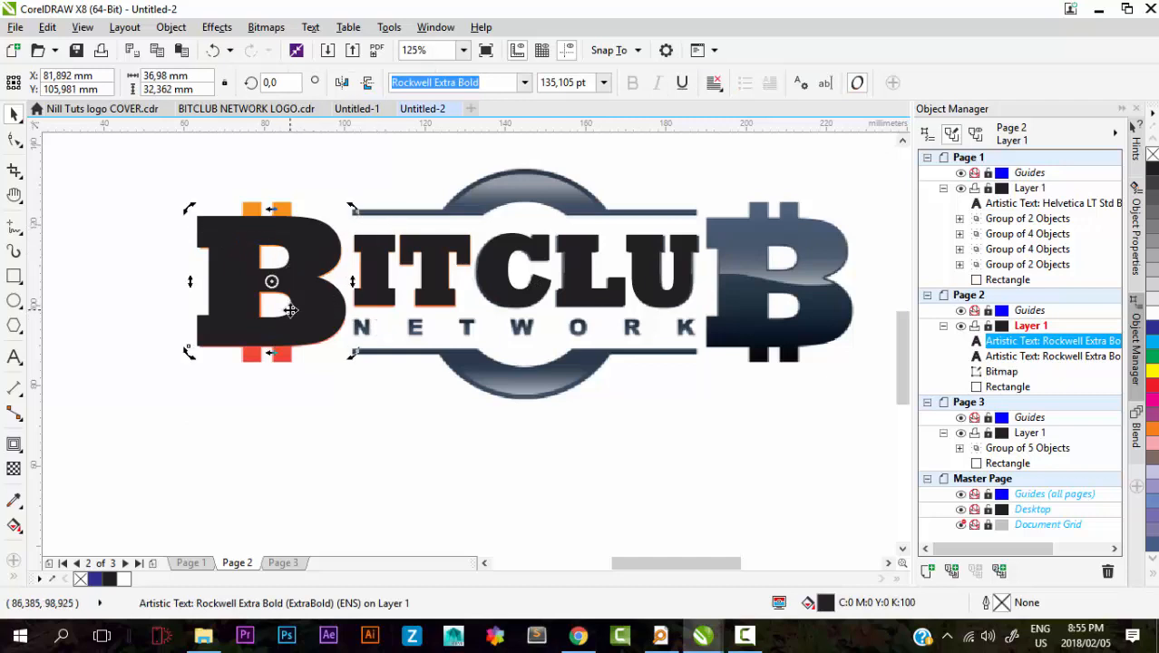
{"action": "scroll", "coordinate": [290, 307], "scroll_direction": "down", "scroll_amount": 1}
{"action": "left_click", "coordinate": [271, 363]}
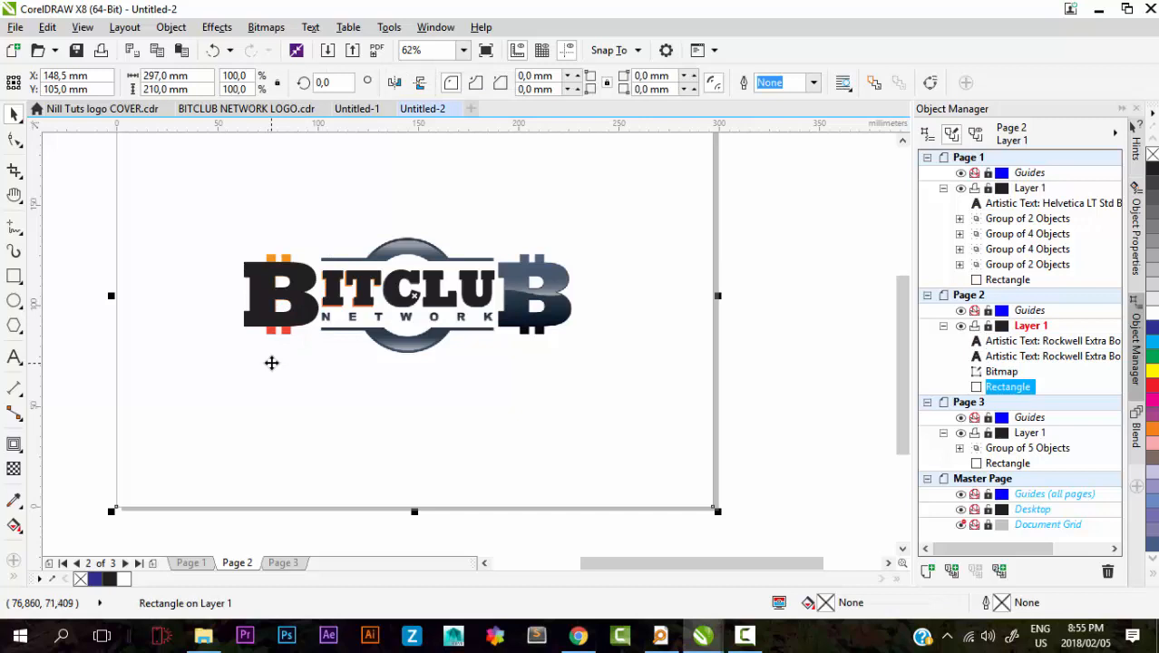
{"action": "left_click", "coordinate": [290, 199]}
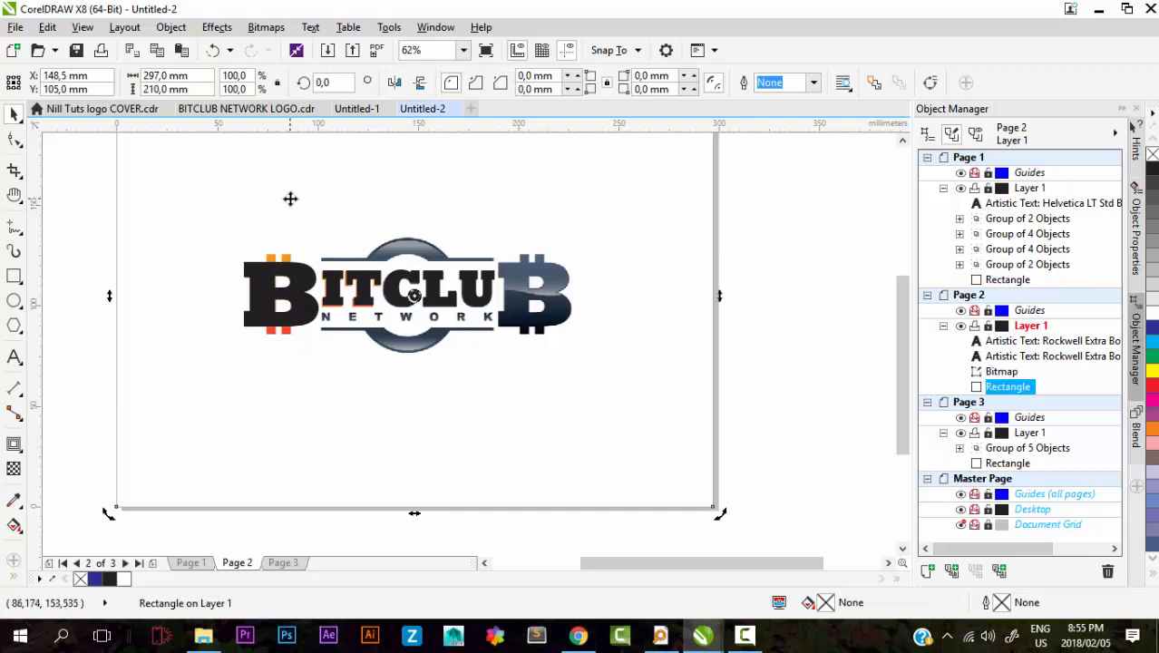
{"action": "left_click", "coordinate": [290, 199]}
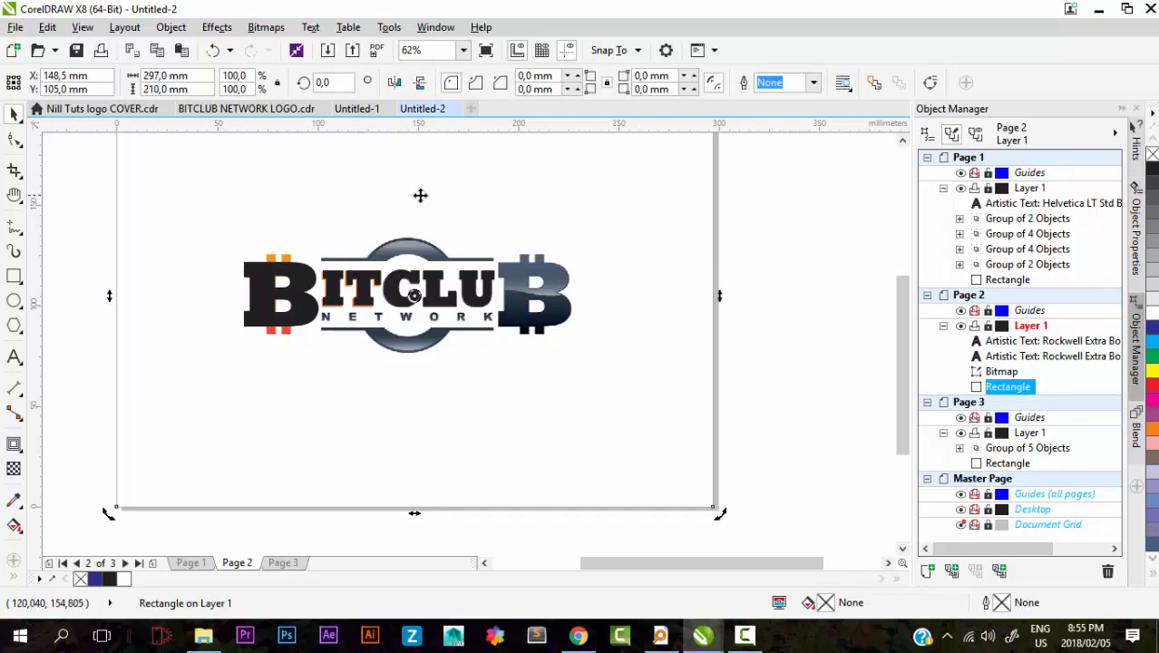
Step: Draw a narrow rectangle about 4 mm wide and 39.8 mm high over the orange B's left vertical bar
{"action": "scroll", "coordinate": [283, 333], "scroll_direction": "up", "scroll_amount": 1}
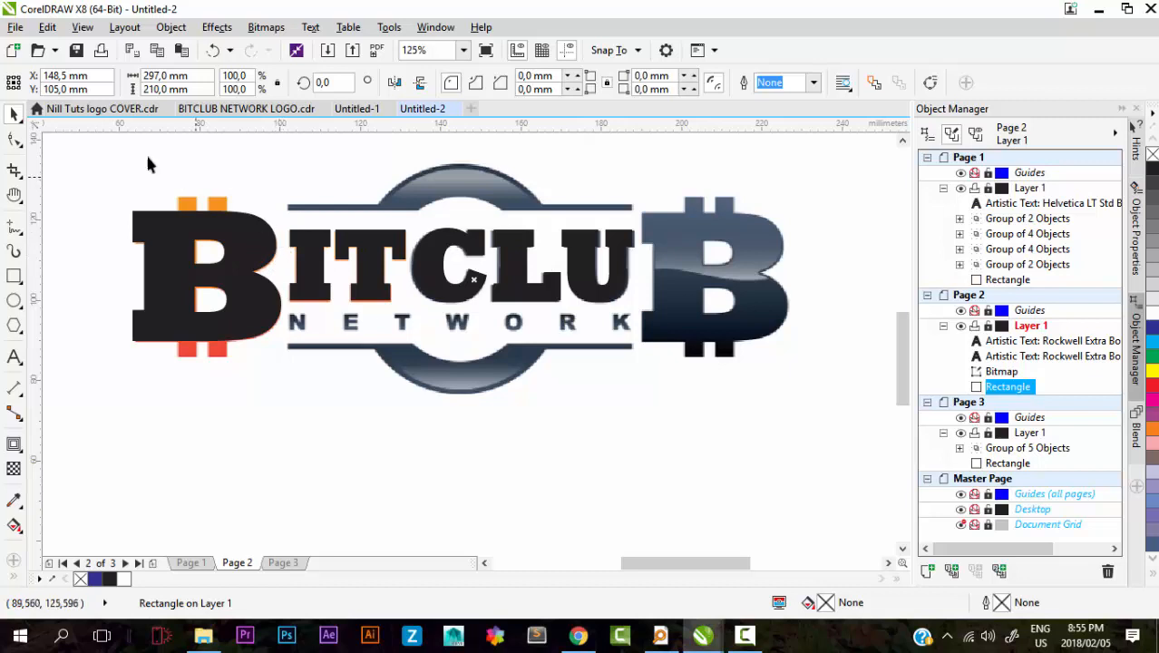
{"action": "left_click", "coordinate": [13, 275]}
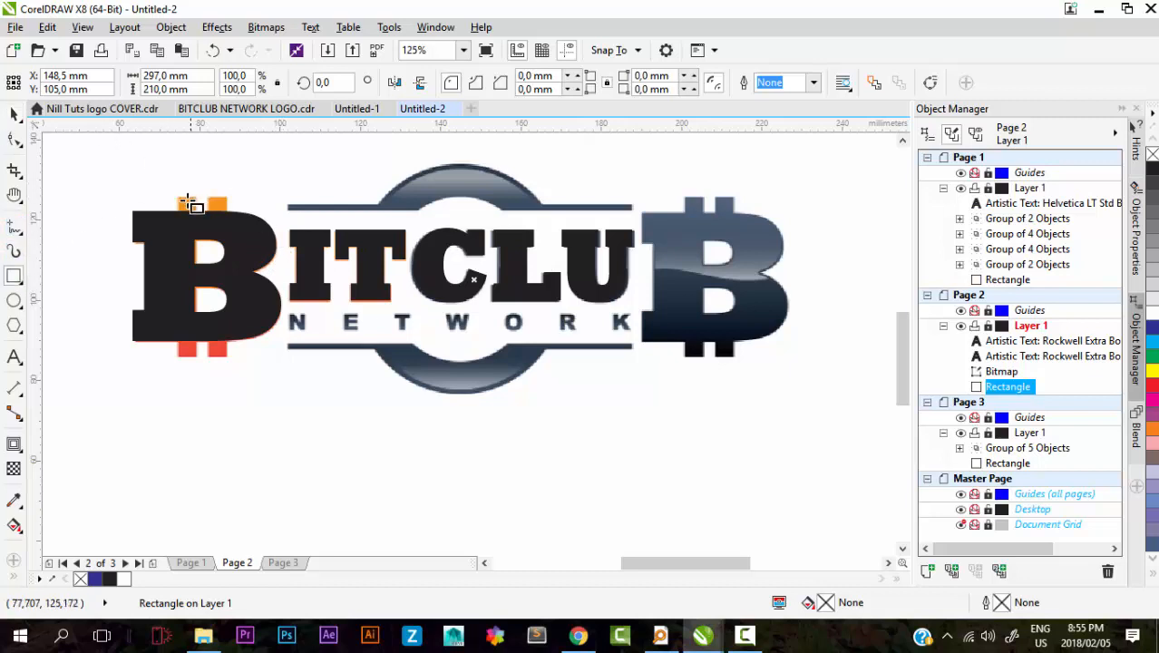
{"action": "left_click_drag", "start_coordinate": [179, 197], "coordinate": [198, 361]}
{"action": "left_click", "coordinate": [13, 114]}
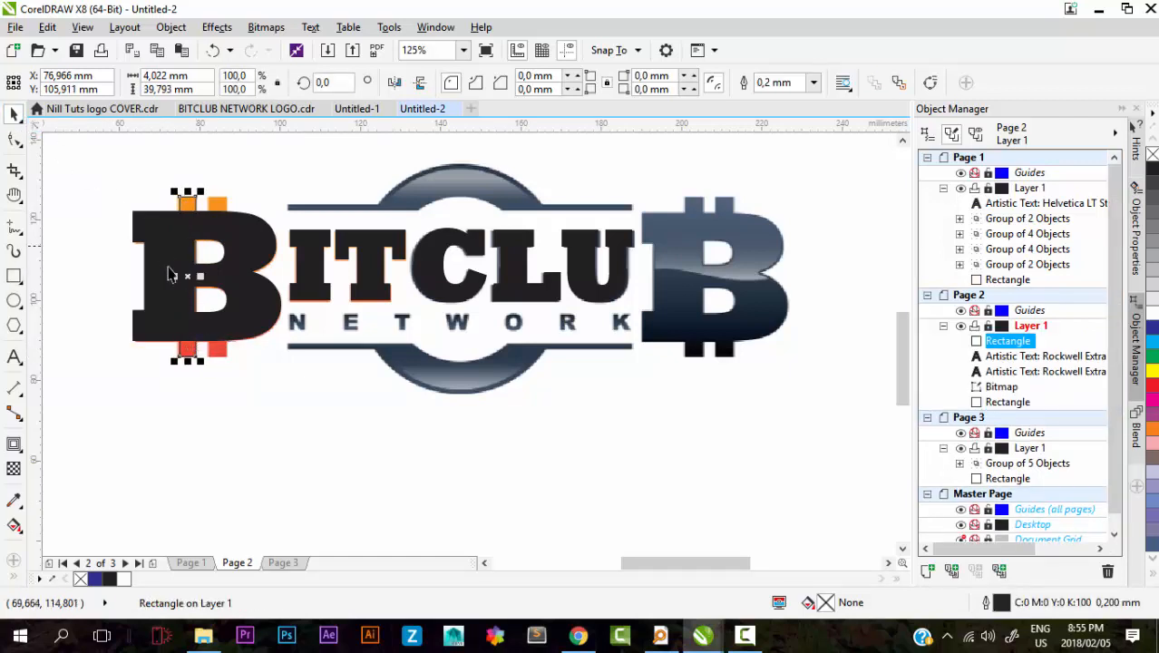
{"action": "scroll", "coordinate": [177, 272], "scroll_direction": "up", "scroll_amount": 4}
{"action": "mouse_move", "coordinate": [149, 243]}
{"action": "left_mouse_down"}
{"action": "mouse_move", "coordinate": [139, 243]}
{"action": "mouse_move", "coordinate": [151, 242]}
{"action": "left_mouse_up"}
{"action": "scroll", "coordinate": [204, 243], "scroll_direction": "up", "scroll_amount": 2}
{"action": "scroll", "coordinate": [207, 242], "scroll_direction": "down", "scroll_amount": 6}
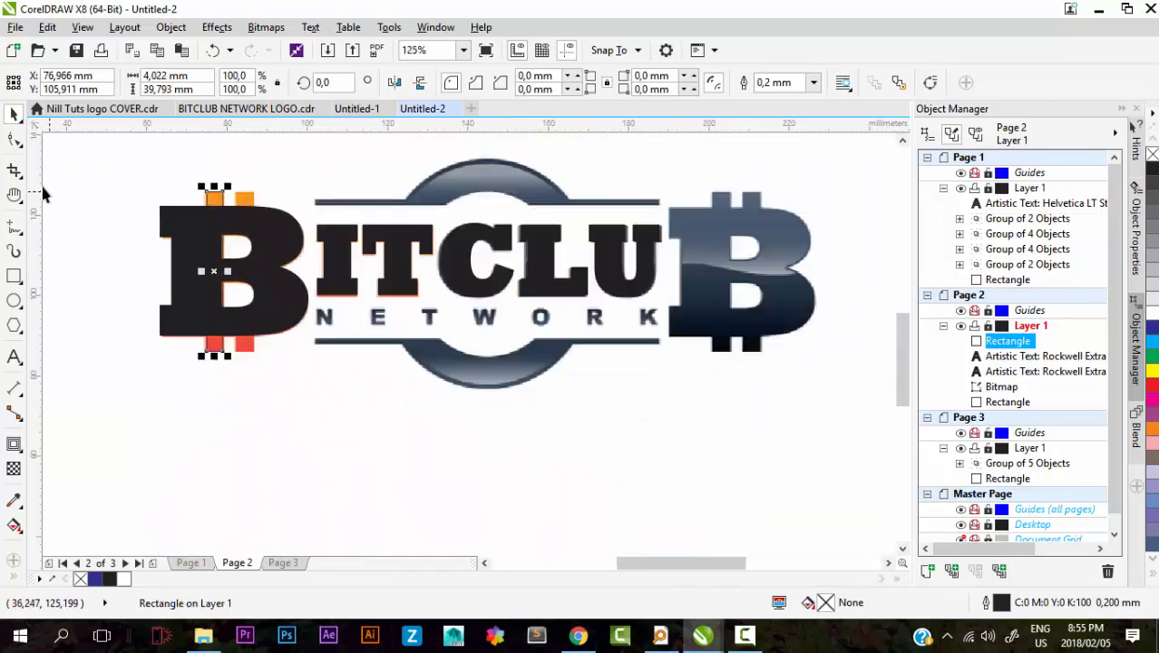
Step: Fine-position the narrow rectangle on the orange B's left bar and place a duplicate over its right bar
{"action": "scroll", "coordinate": [223, 210], "scroll_direction": "up", "scroll_amount": 6}
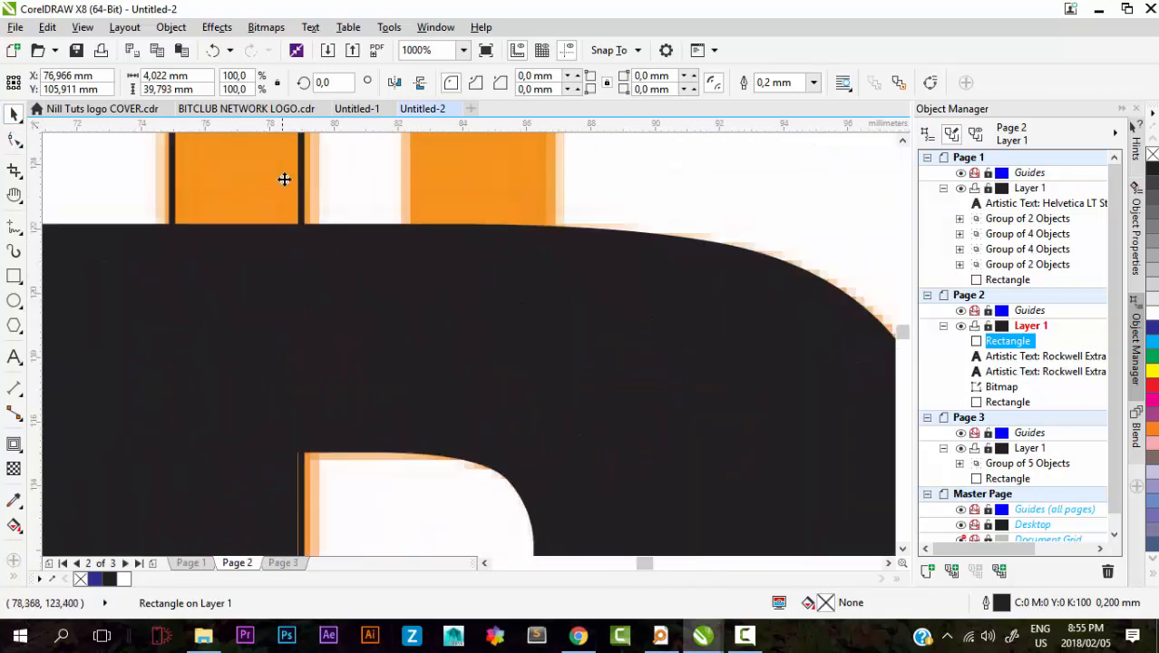
{"action": "scroll", "coordinate": [285, 175], "scroll_direction": "down", "scroll_amount": 4}
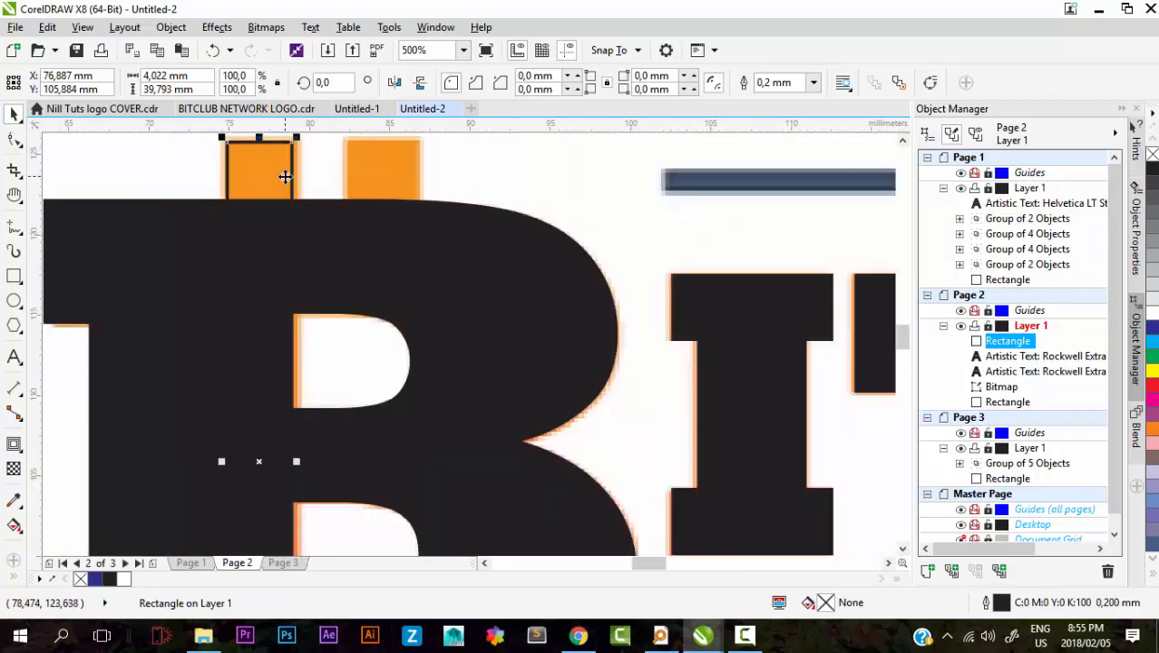
{"action": "left_click_drag", "start_coordinate": [285, 174], "coordinate": [347, 173]}
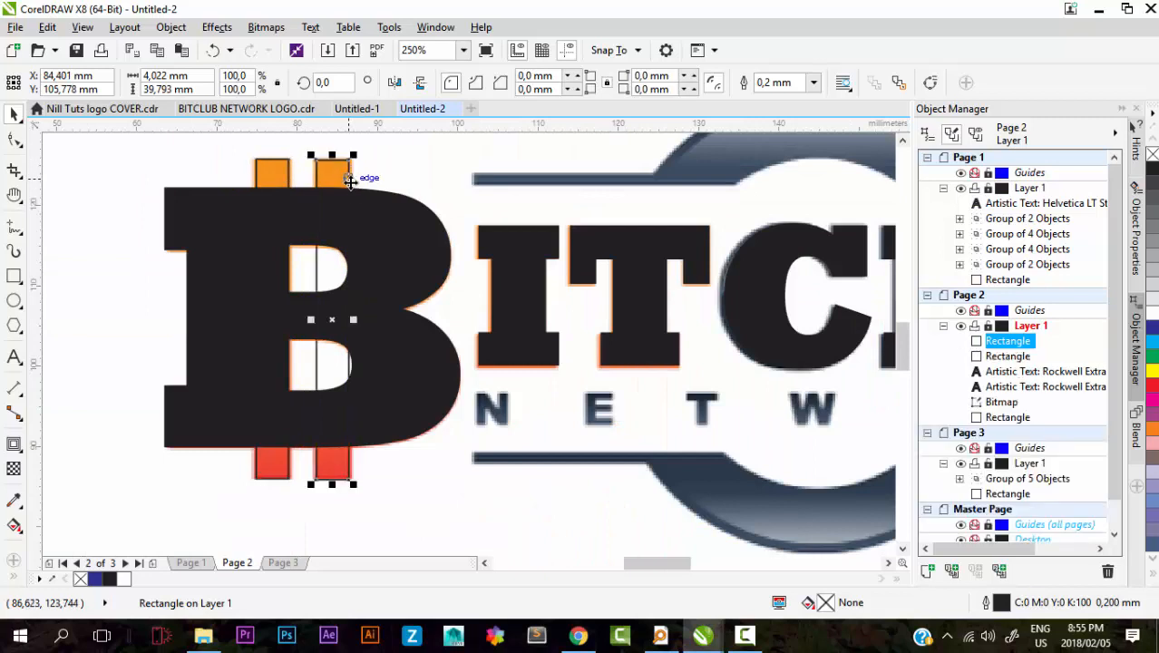
Step: Place a horizontal guideline along the top of the left orange bar and align the right bar's rectangle to it
{"action": "left_click_drag", "start_coordinate": [342, 129], "coordinate": [303, 165]}
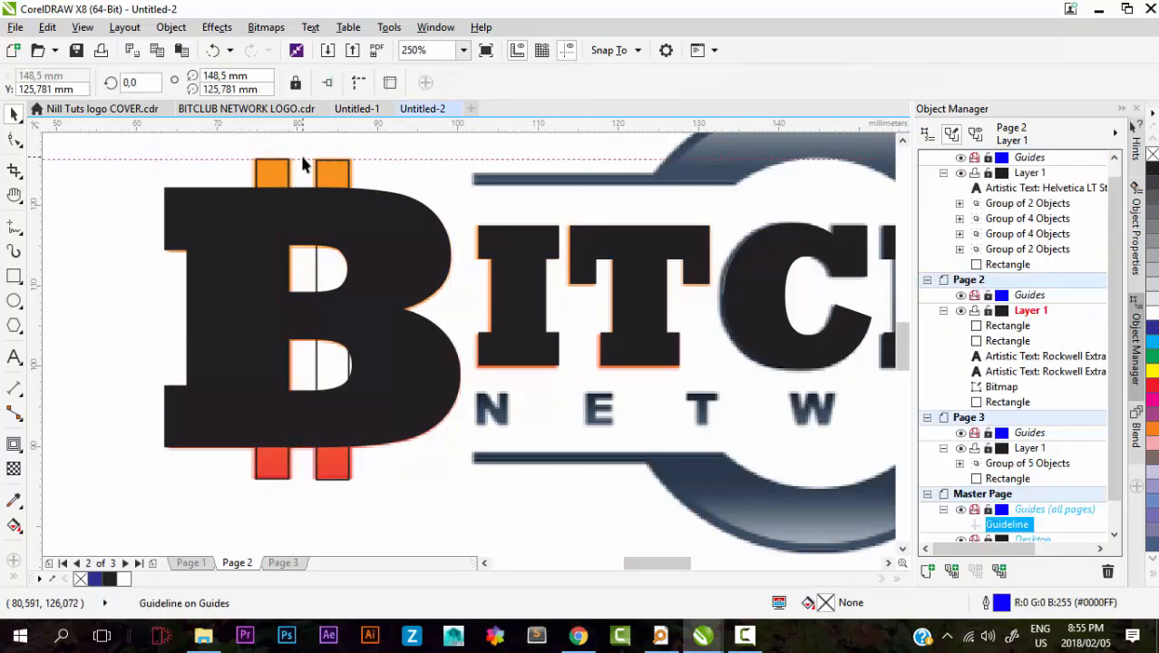
{"action": "scroll", "coordinate": [303, 165], "scroll_direction": "up", "scroll_amount": 2}
{"action": "scroll", "coordinate": [366, 169], "scroll_direction": "up", "scroll_amount": 2}
{"action": "left_click_drag", "start_coordinate": [375, 173], "coordinate": [385, 160]}
{"action": "scroll", "coordinate": [343, 160], "scroll_direction": "down", "scroll_amount": 1}
{"action": "left_click", "coordinate": [270, 179]}
{"action": "scroll", "coordinate": [544, 289], "scroll_direction": "down", "scroll_amount": 4}
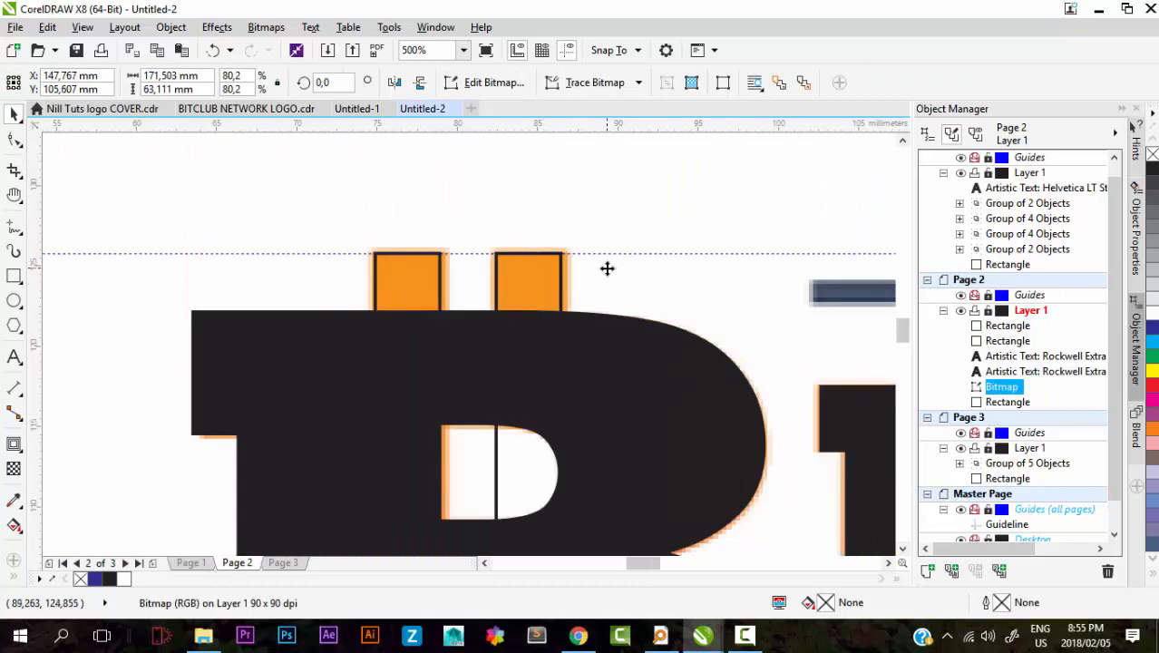
Step: Remove the 297 × 210 mm page-sized background rectangle from Page 2
{"action": "left_click", "coordinate": [266, 158]}
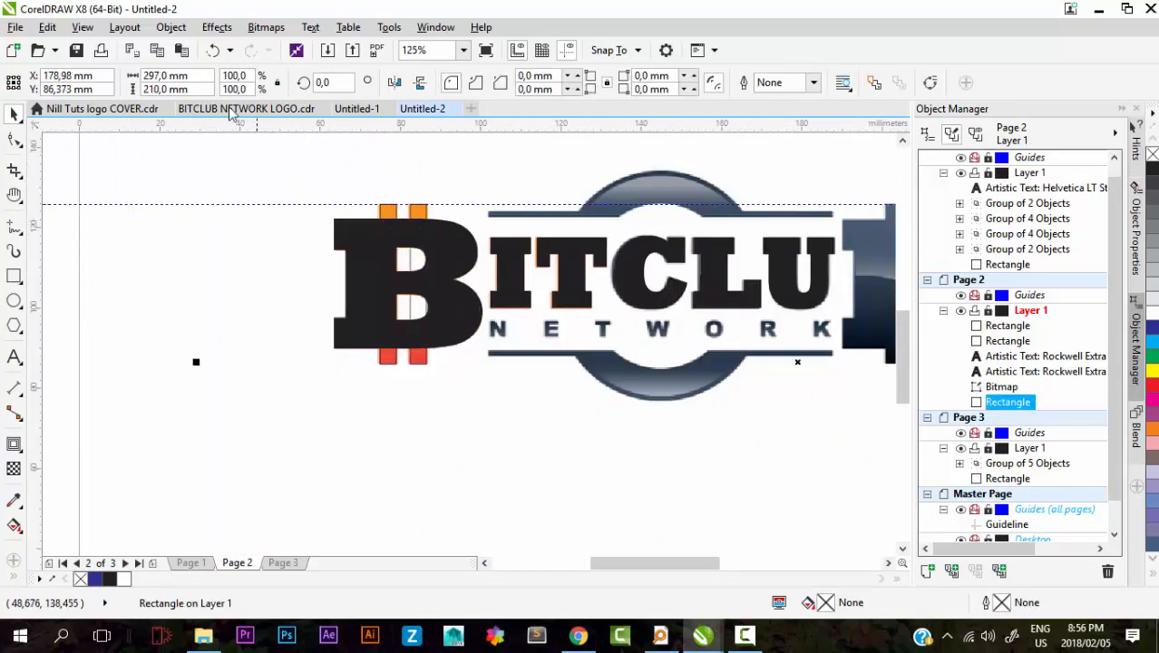
{"action": "scroll", "coordinate": [335, 277], "scroll_direction": "down", "scroll_amount": 2}
{"action": "left_click_drag", "start_coordinate": [319, 295], "coordinate": [252, 386]}
{"action": "left_click", "coordinate": [129, 51]}
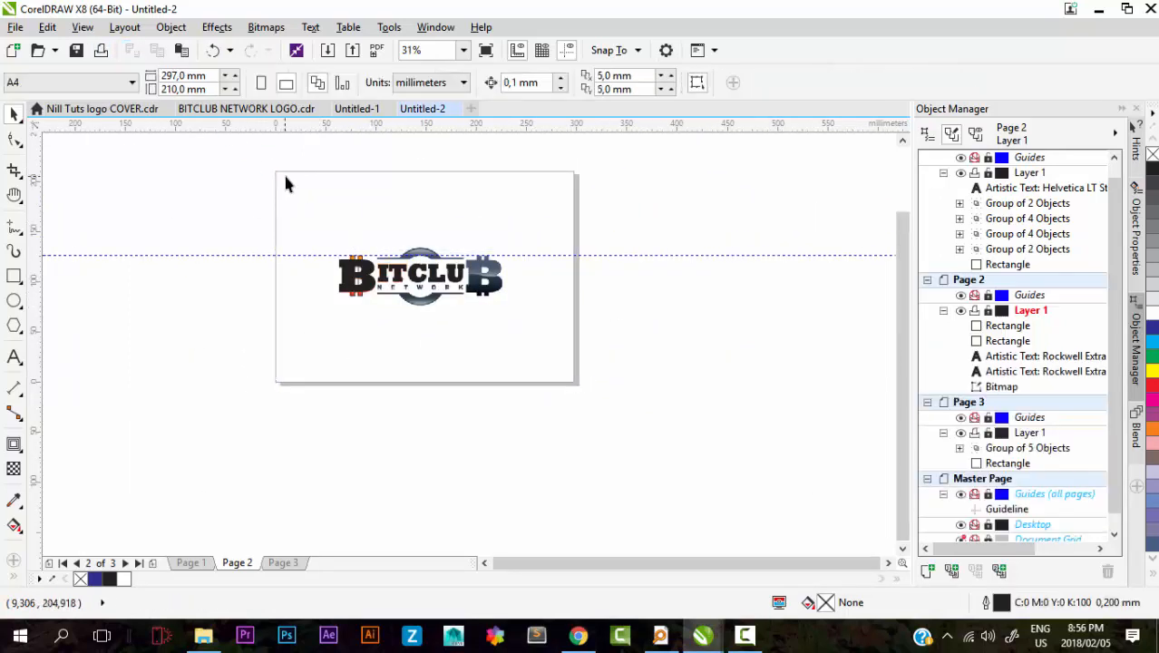
Step: Duplicate the right bar's rectangle, shorten the copy to about 7.4 mm at the B's top, and shorten the original to the bottom stub
{"action": "scroll", "coordinate": [358, 300], "scroll_direction": "up", "scroll_amount": 1}
{"action": "scroll", "coordinate": [360, 239], "scroll_direction": "up", "scroll_amount": 1}
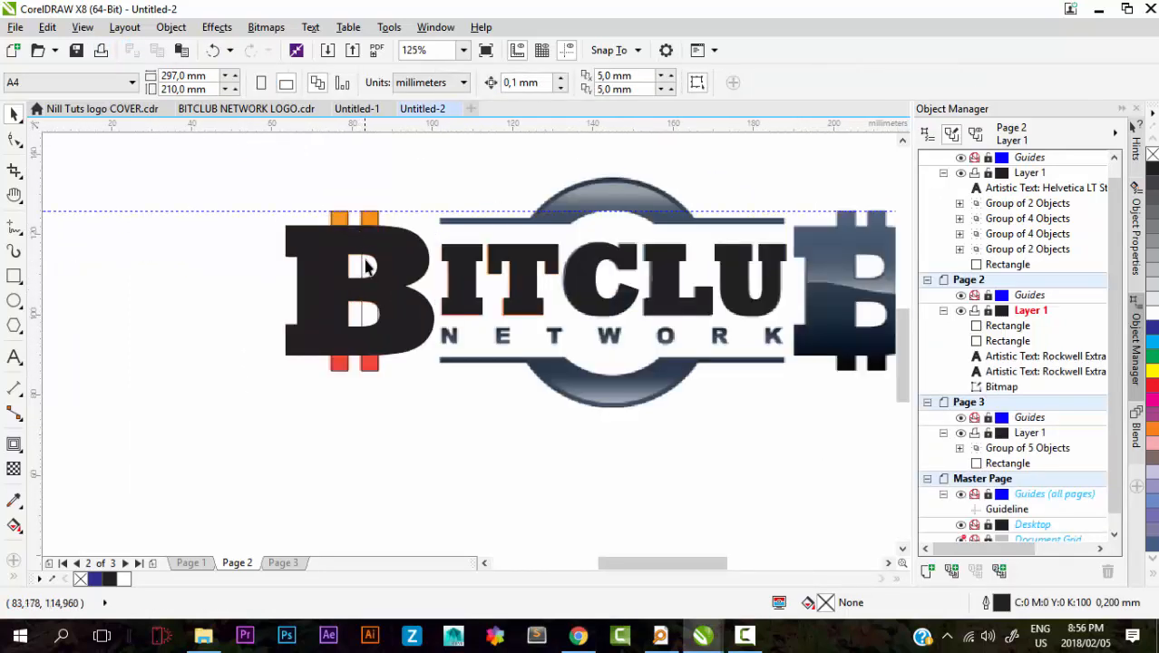
{"action": "left_click", "coordinate": [364, 259]}
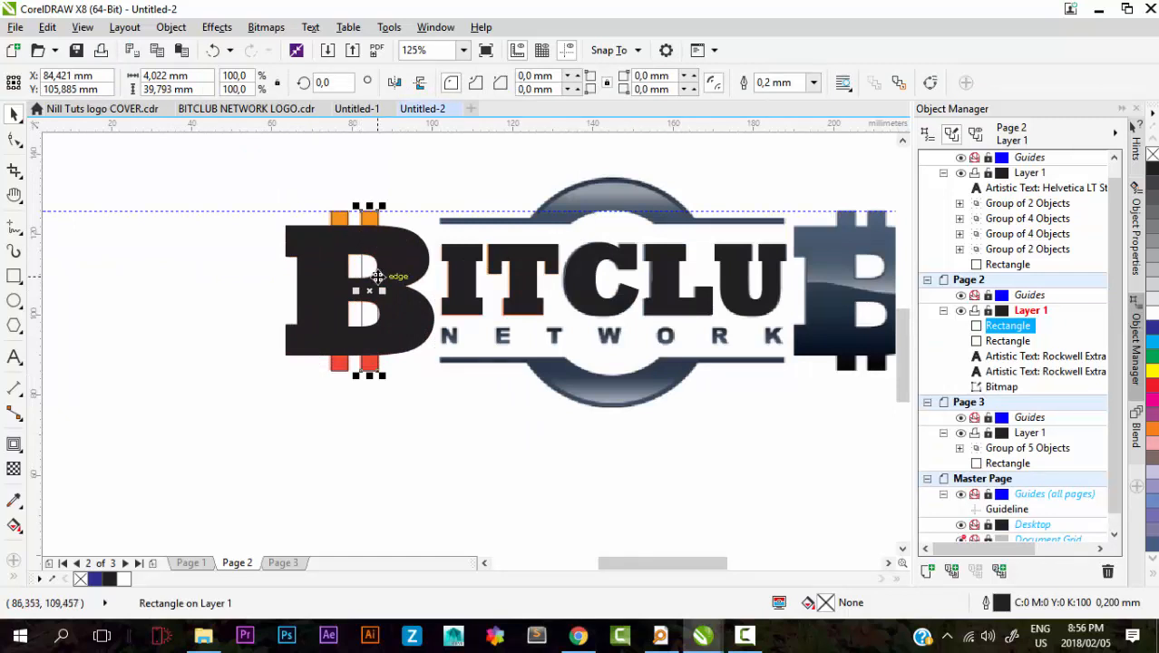
{"action": "key", "text": "KP_Add"}
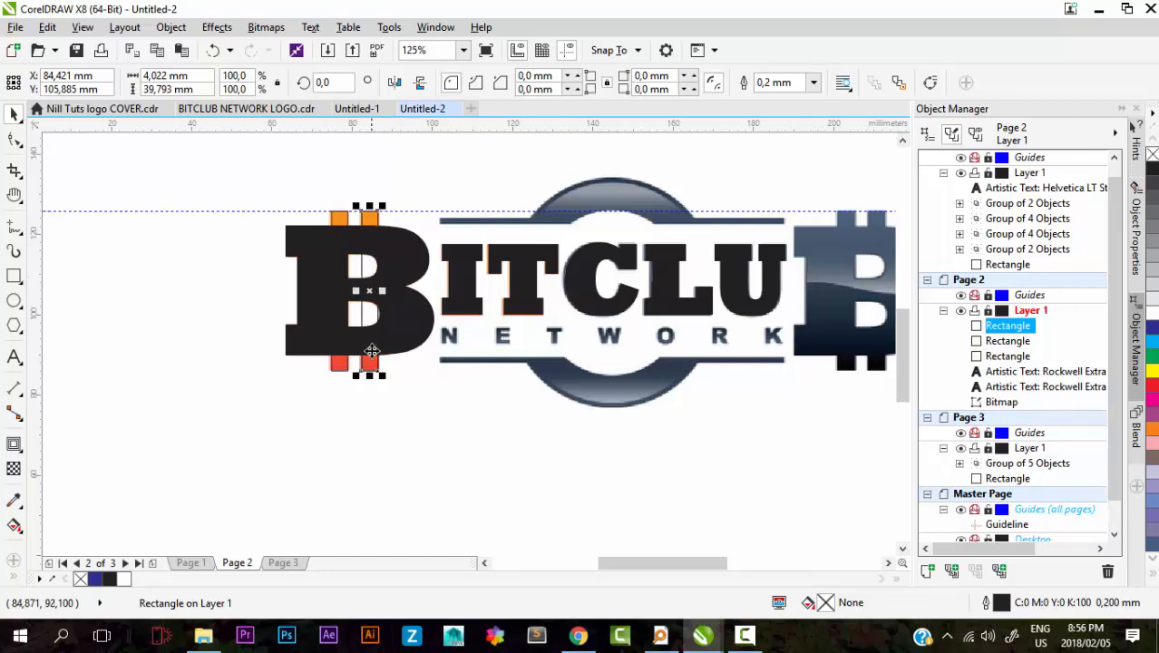
{"action": "left_click_drag", "start_coordinate": [370, 374], "coordinate": [383, 242]}
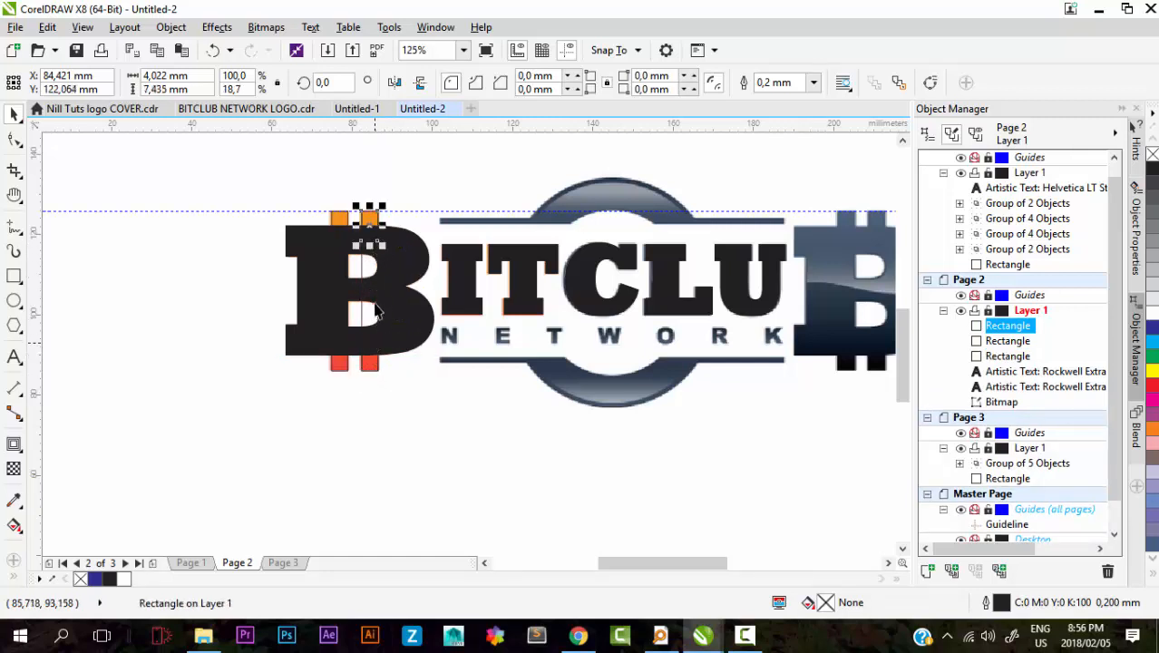
{"action": "left_click", "coordinate": [363, 313]}
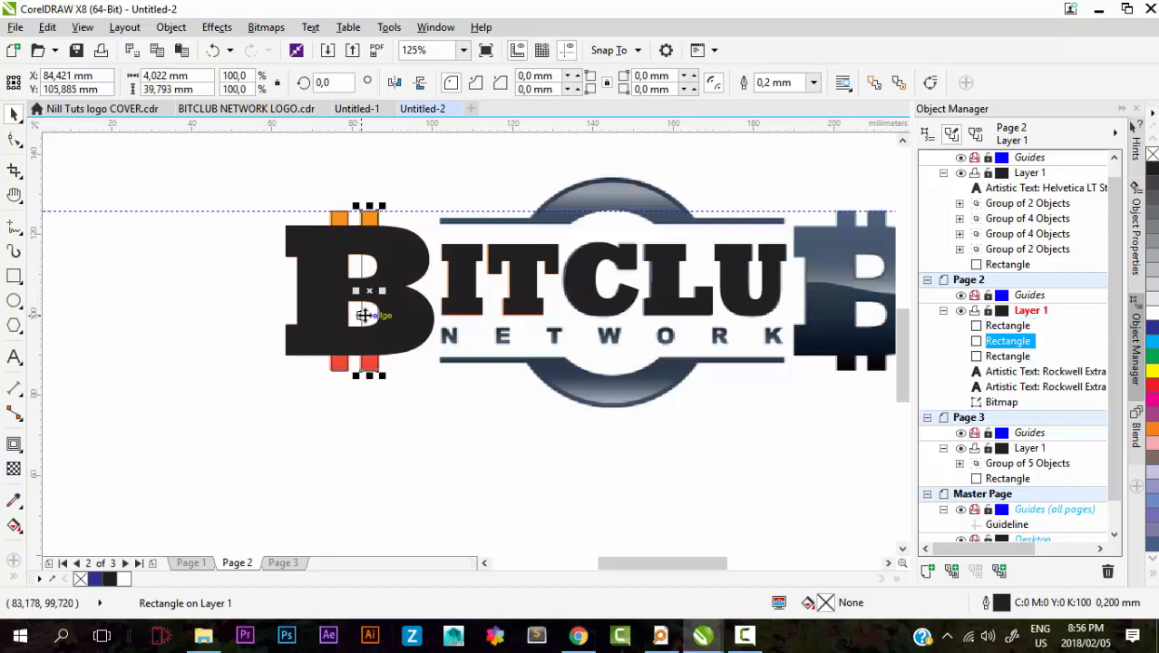
{"action": "left_click_drag", "start_coordinate": [373, 216], "coordinate": [370, 340]}
Step: Weld the letter B and its three bar rectangles into a single curve over the orange B
{"action": "left_click_drag", "start_coordinate": [234, 179], "coordinate": [445, 409]}
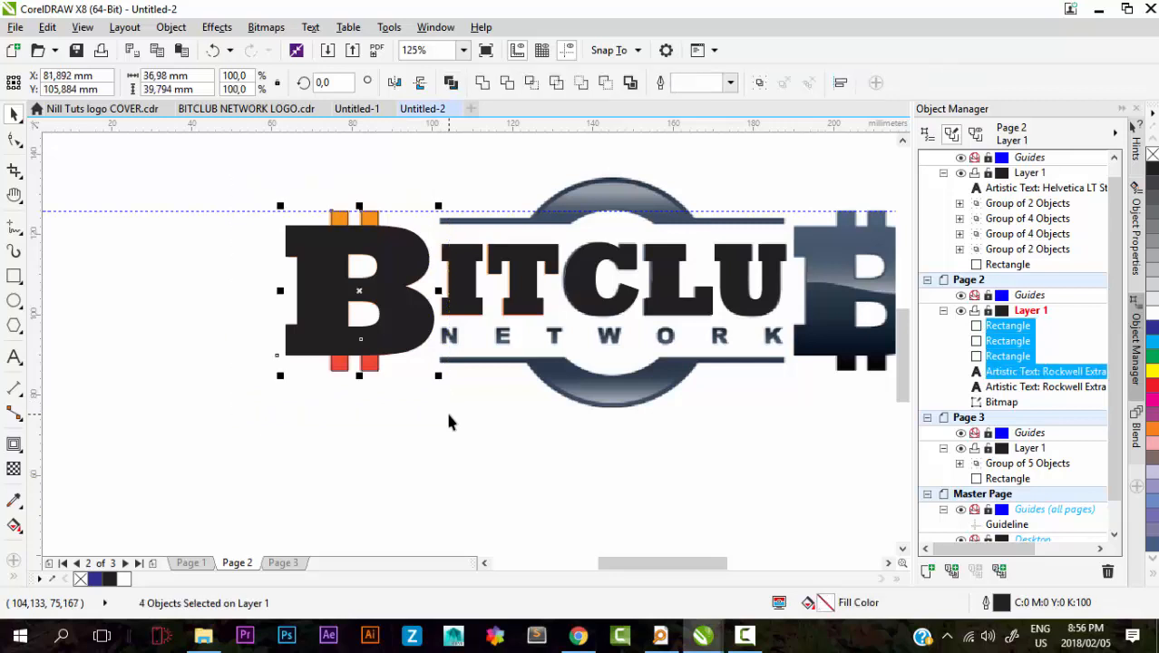
{"action": "left_click", "coordinate": [482, 83]}
{"action": "left_click", "coordinate": [439, 164]}
{"action": "left_click_drag", "start_coordinate": [382, 290], "coordinate": [230, 303]}
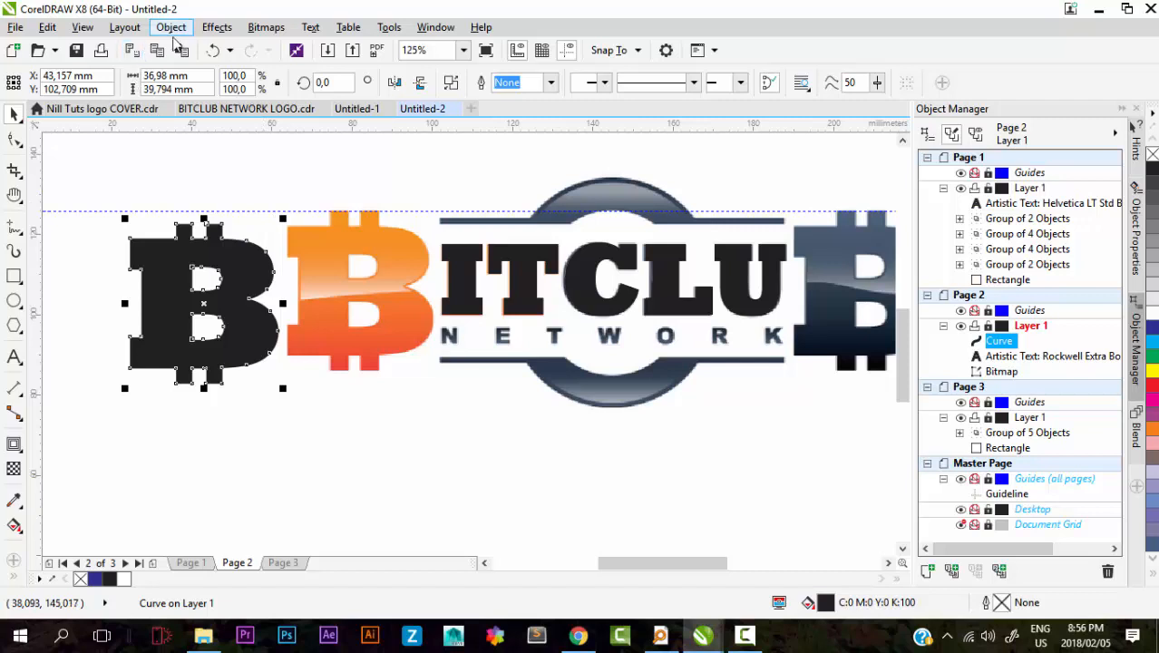
{"action": "left_click", "coordinate": [213, 49]}
Step: Place a copy of the welded B over the logo's dark blue B and align it with the bitmap's outline
{"action": "left_click", "coordinate": [307, 184]}
{"action": "scroll", "coordinate": [306, 184], "scroll_direction": "down", "scroll_amount": 2}
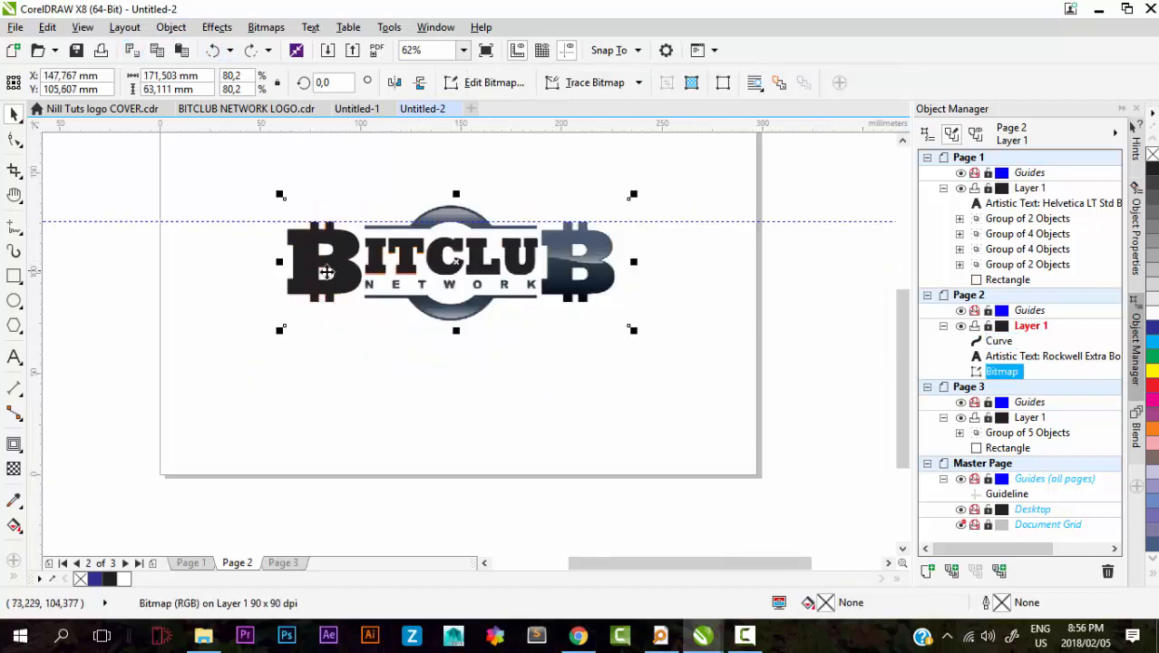
{"action": "left_click_drag", "start_coordinate": [321, 272], "coordinate": [605, 270]}
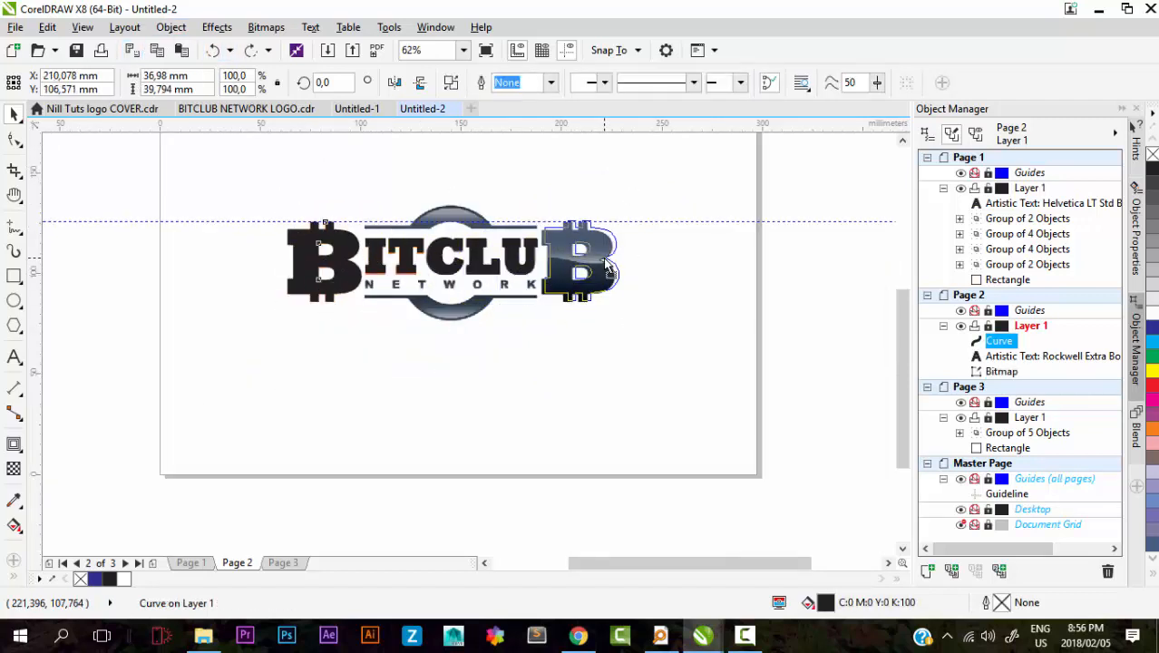
{"action": "scroll", "coordinate": [567, 228], "scroll_direction": "up", "scroll_amount": 2}
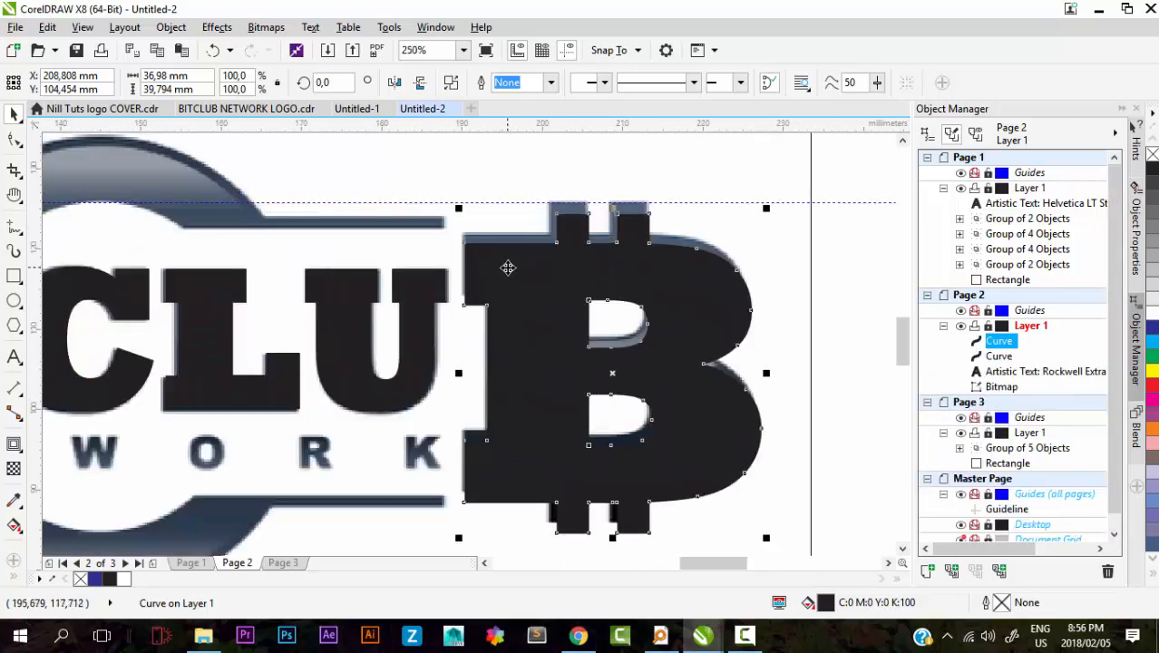
{"action": "left_click_drag", "start_coordinate": [505, 255], "coordinate": [504, 258]}
{"action": "scroll", "coordinate": [506, 265], "scroll_direction": "down", "scroll_amount": 2}
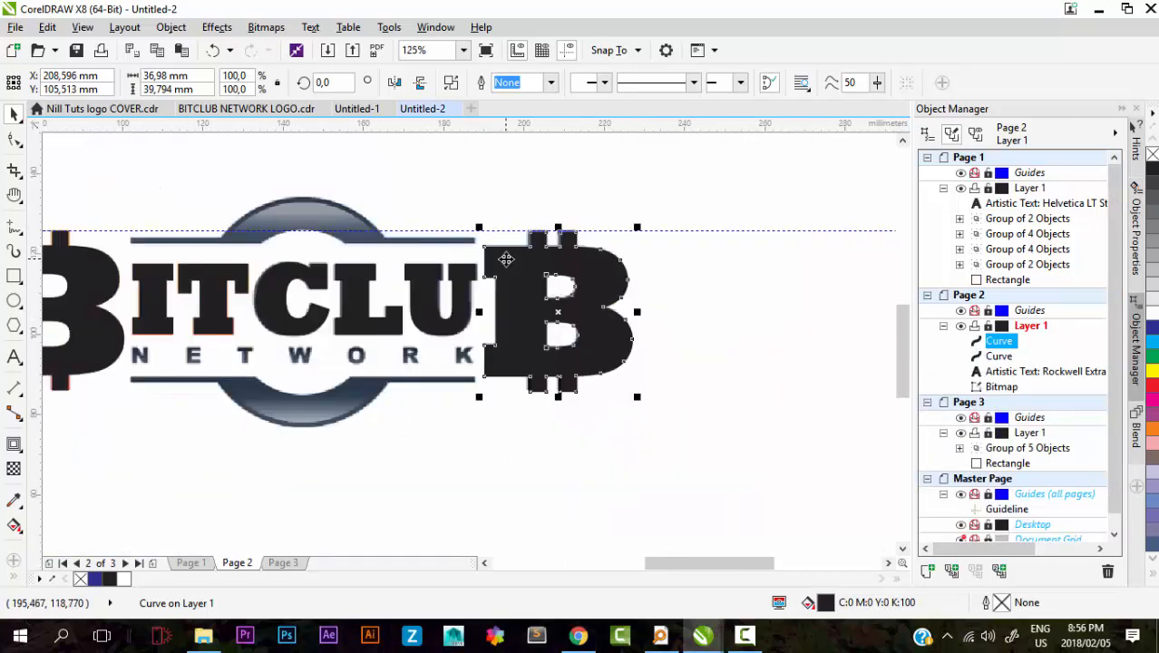
{"action": "left_click", "coordinate": [622, 246]}
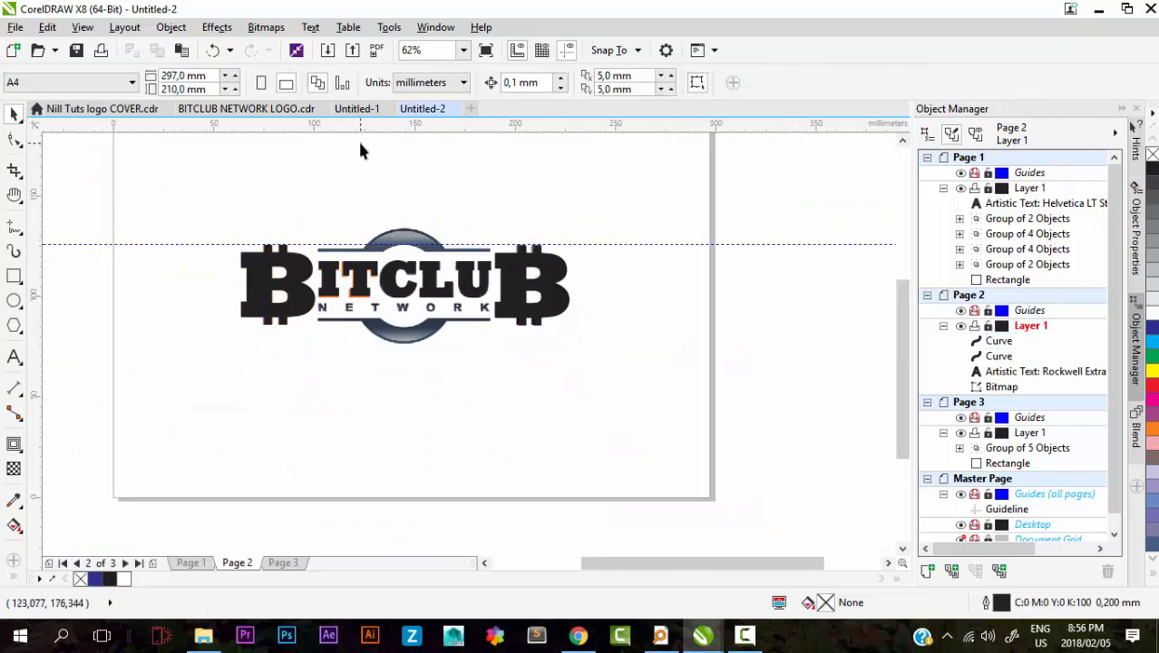
Step: Draw a circle about 58.8 mm in diameter and move it over the ring behind the lettering
{"action": "scroll", "coordinate": [331, 286], "scroll_direction": "up", "scroll_amount": 1}
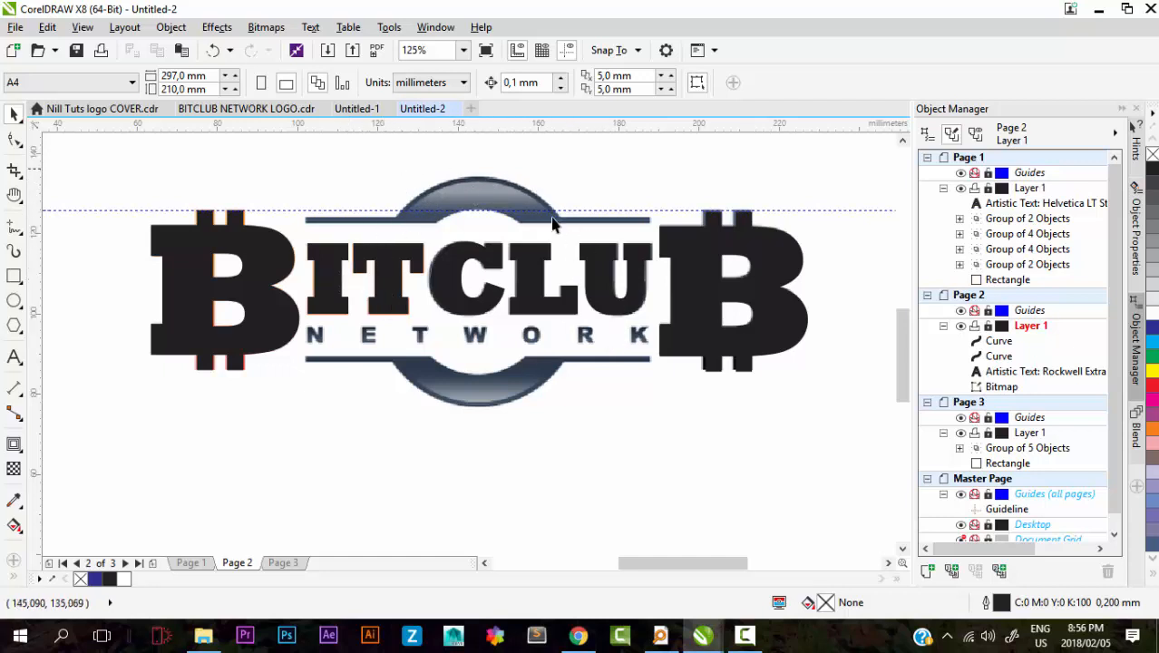
{"action": "scroll", "coordinate": [585, 207], "scroll_direction": "up", "scroll_amount": 2}
{"action": "scroll", "coordinate": [585, 249], "scroll_direction": "down", "scroll_amount": 2}
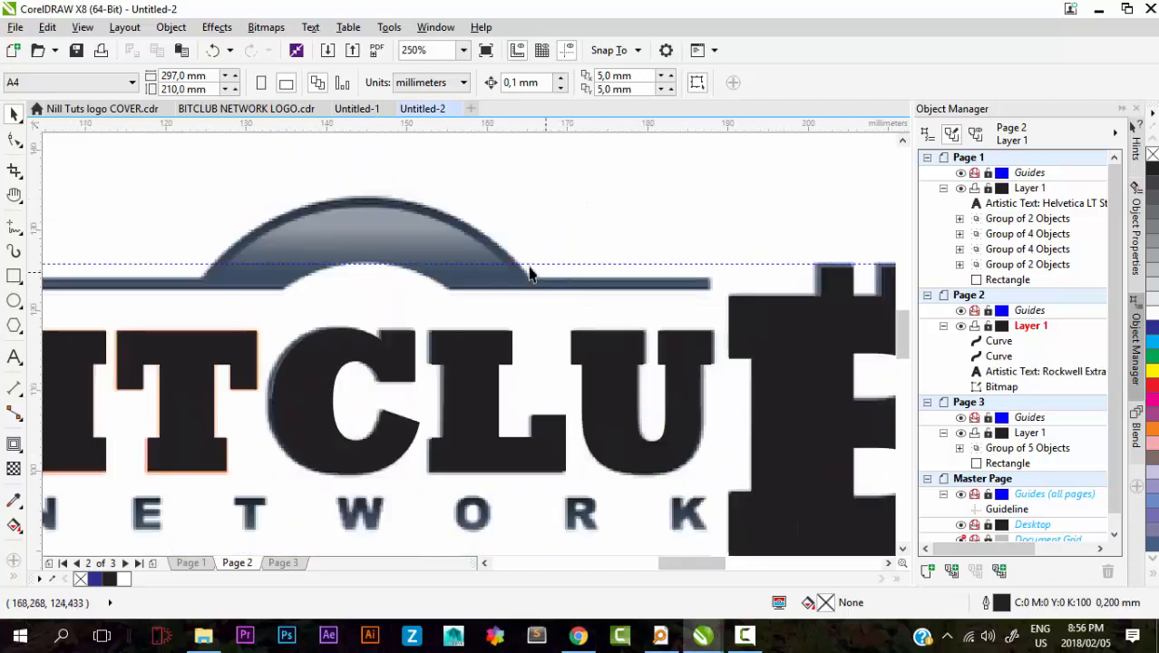
{"action": "left_click", "coordinate": [14, 301]}
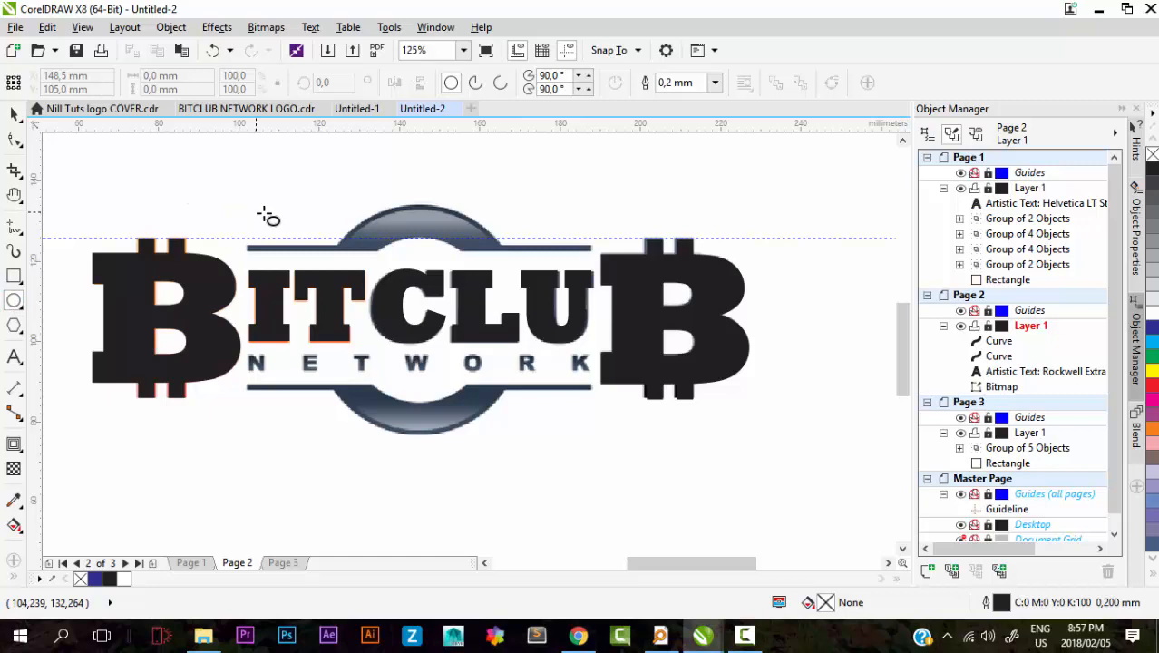
{"action": "left_click_drag", "start_coordinate": [317, 212], "coordinate": [439, 332]}
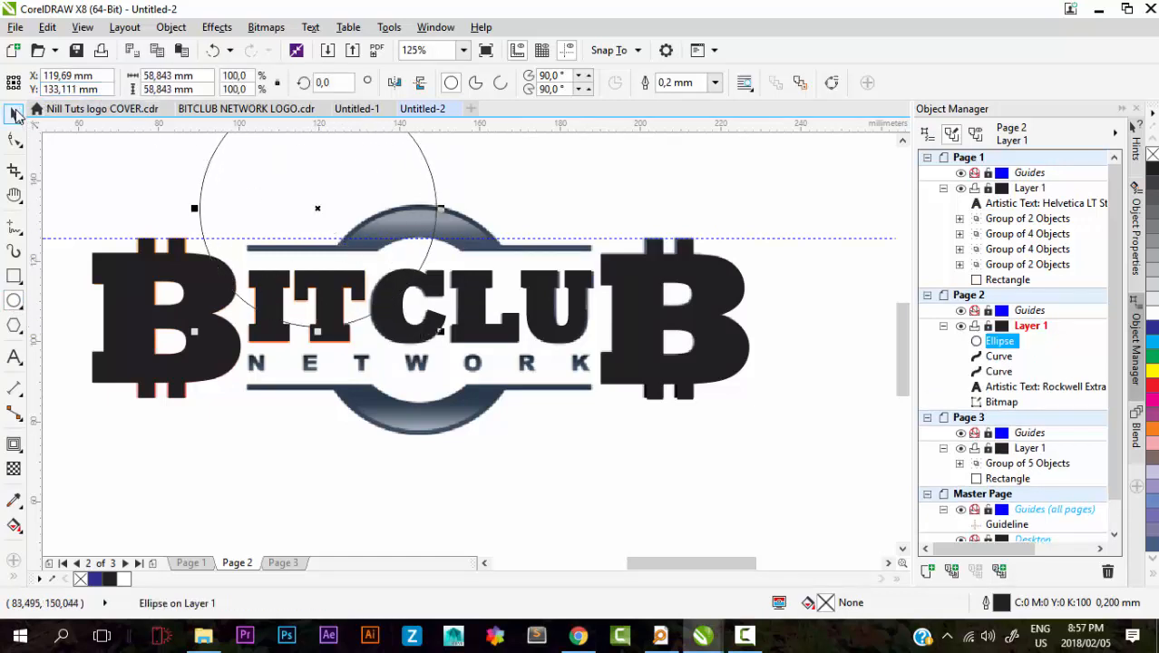
{"action": "left_click", "coordinate": [13, 114]}
{"action": "left_click_drag", "start_coordinate": [319, 207], "coordinate": [427, 333]}
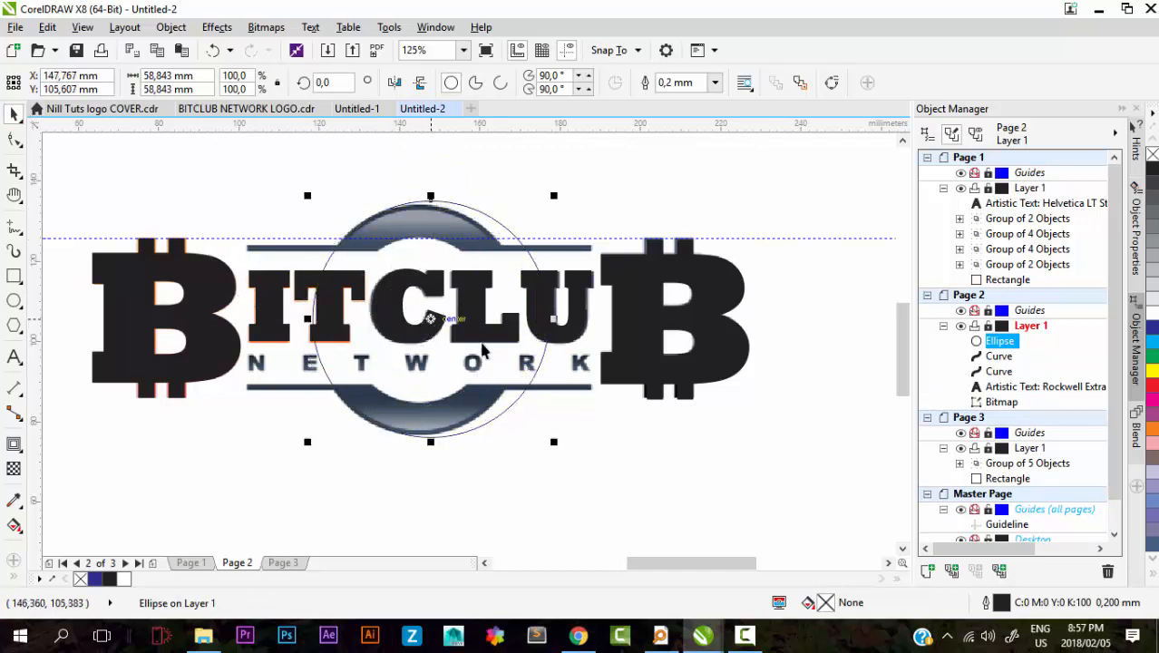
Step: Scale the circle to about 50.4 mm in diameter to match the upper arc's outer edge
{"action": "left_click_drag", "start_coordinate": [554, 443], "coordinate": [552, 417]}
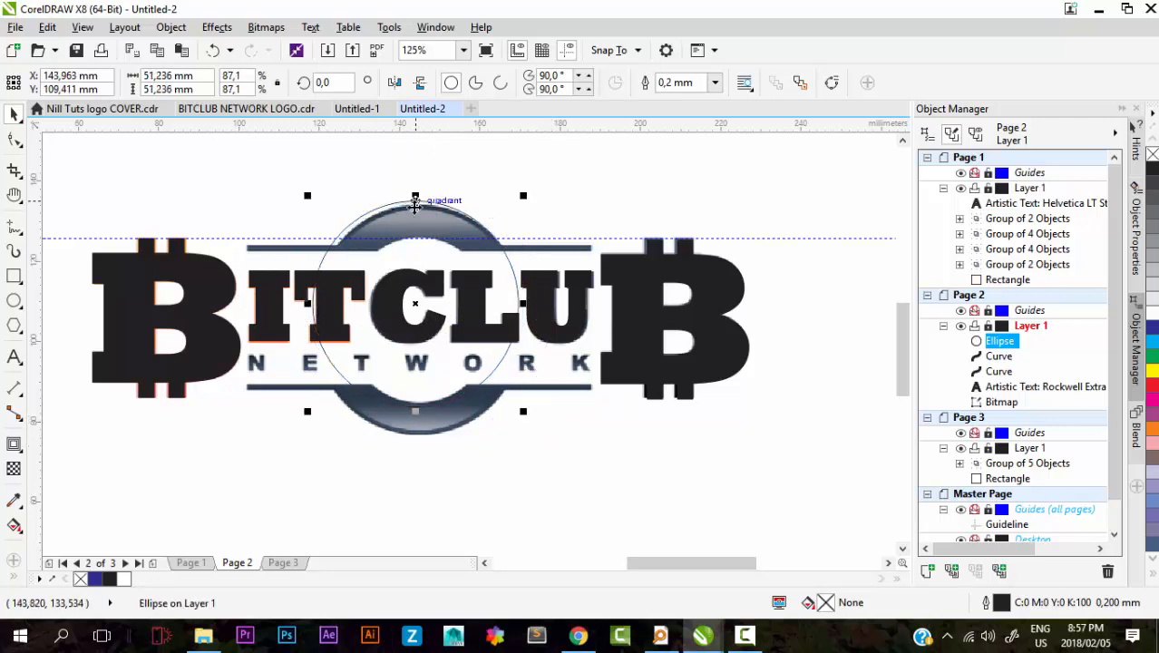
{"action": "scroll", "coordinate": [297, 200], "scroll_direction": "up", "scroll_amount": 2}
{"action": "left_click_drag", "start_coordinate": [324, 190], "coordinate": [331, 194]}
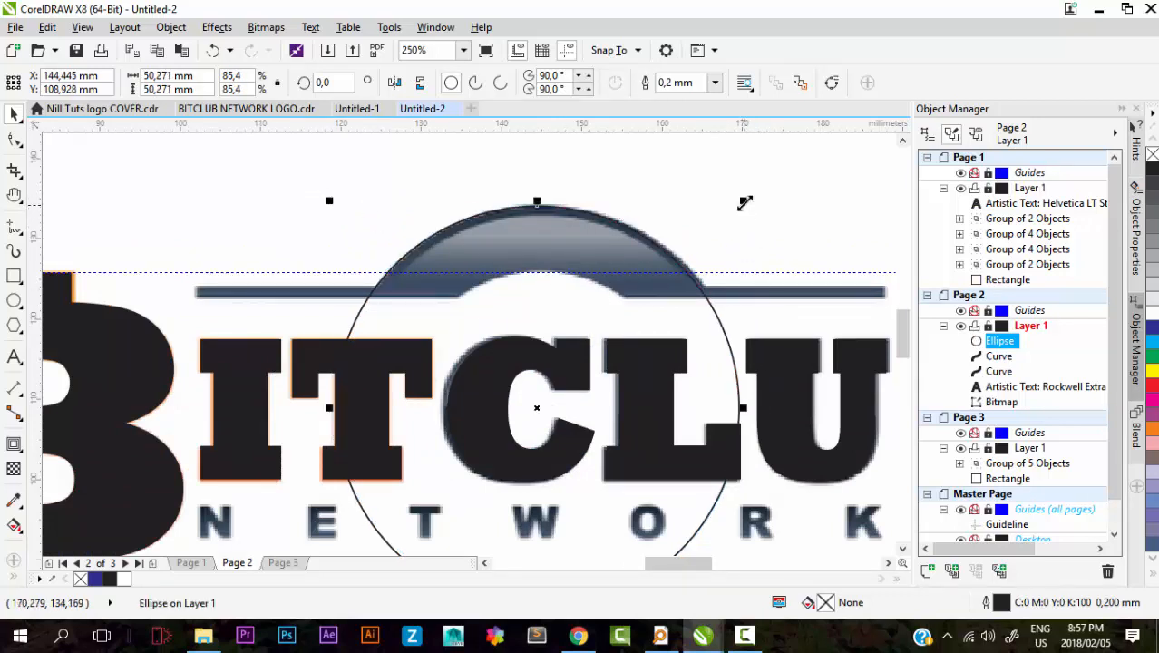
{"action": "left_click_drag", "start_coordinate": [744, 202], "coordinate": [750, 189]}
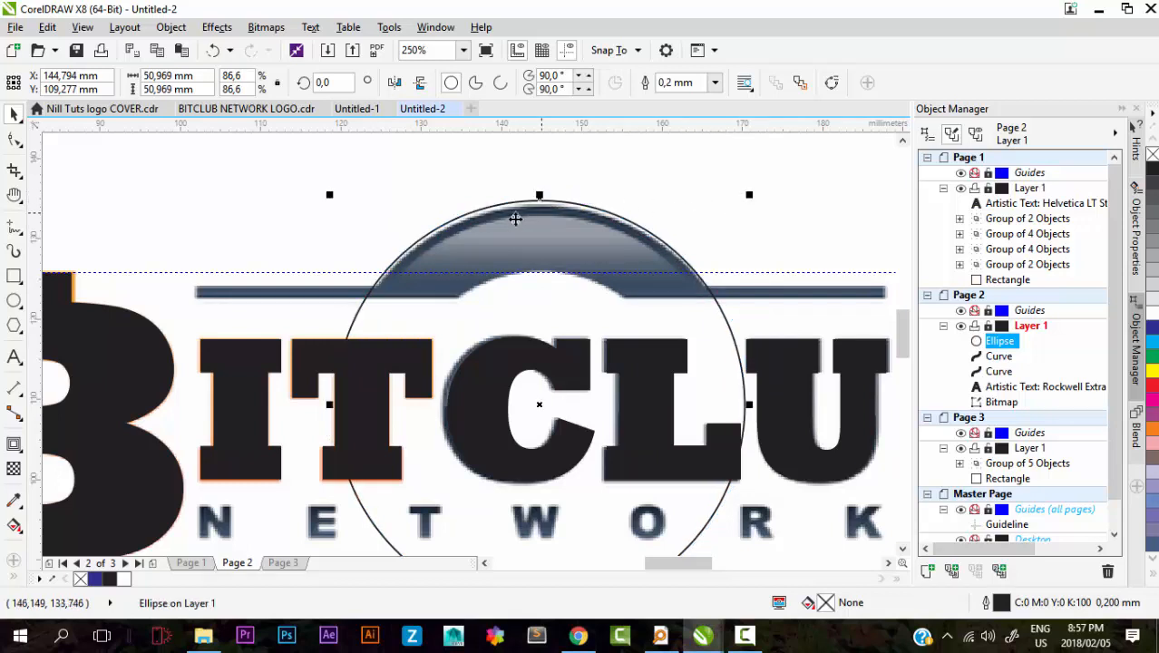
{"action": "left_click_drag", "start_coordinate": [330, 198], "coordinate": [335, 193]}
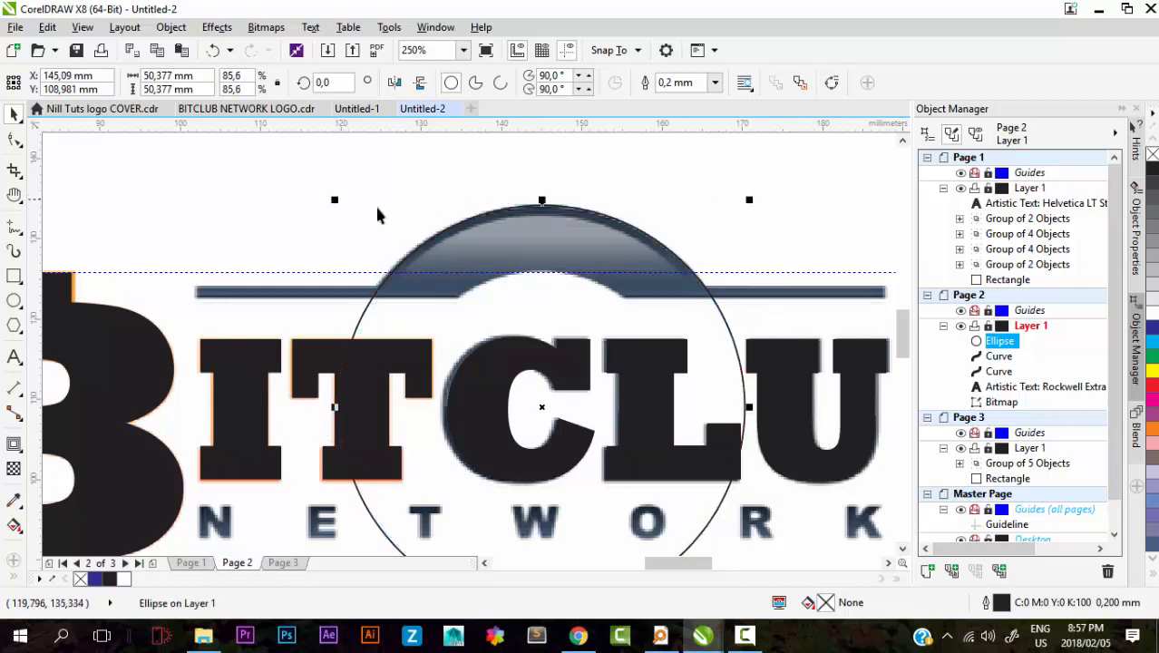
{"action": "scroll", "coordinate": [550, 224], "scroll_direction": "up", "scroll_amount": 2}
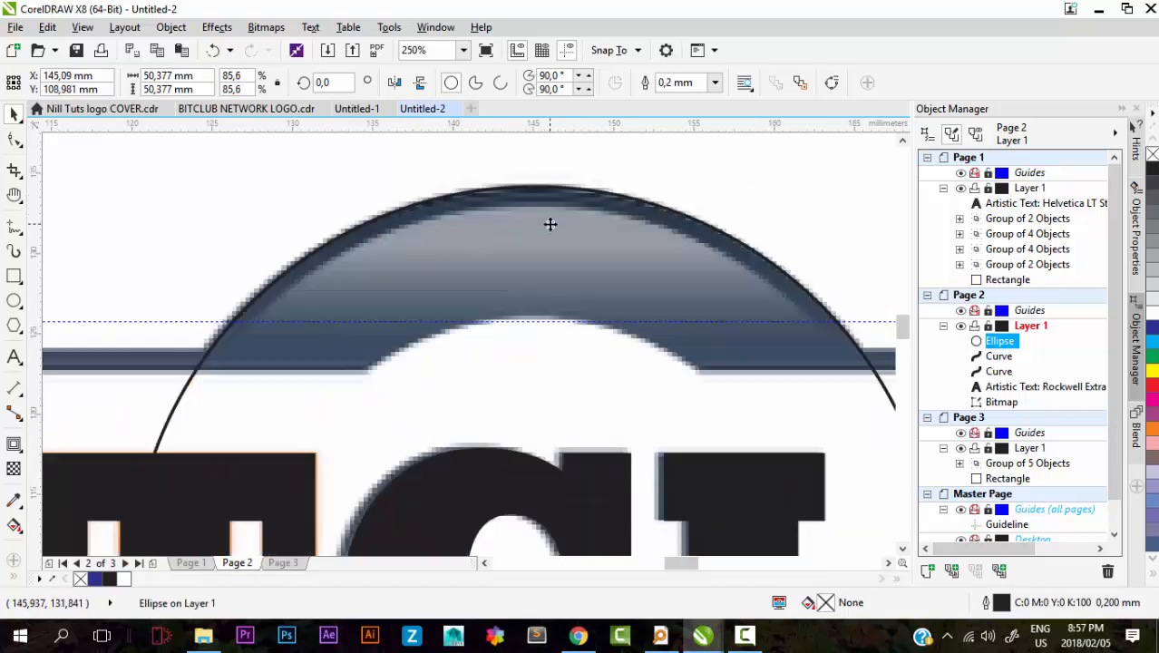
{"action": "left_click_drag", "start_coordinate": [618, 200], "coordinate": [611, 196]}
{"action": "right_click", "coordinate": [611, 196]}
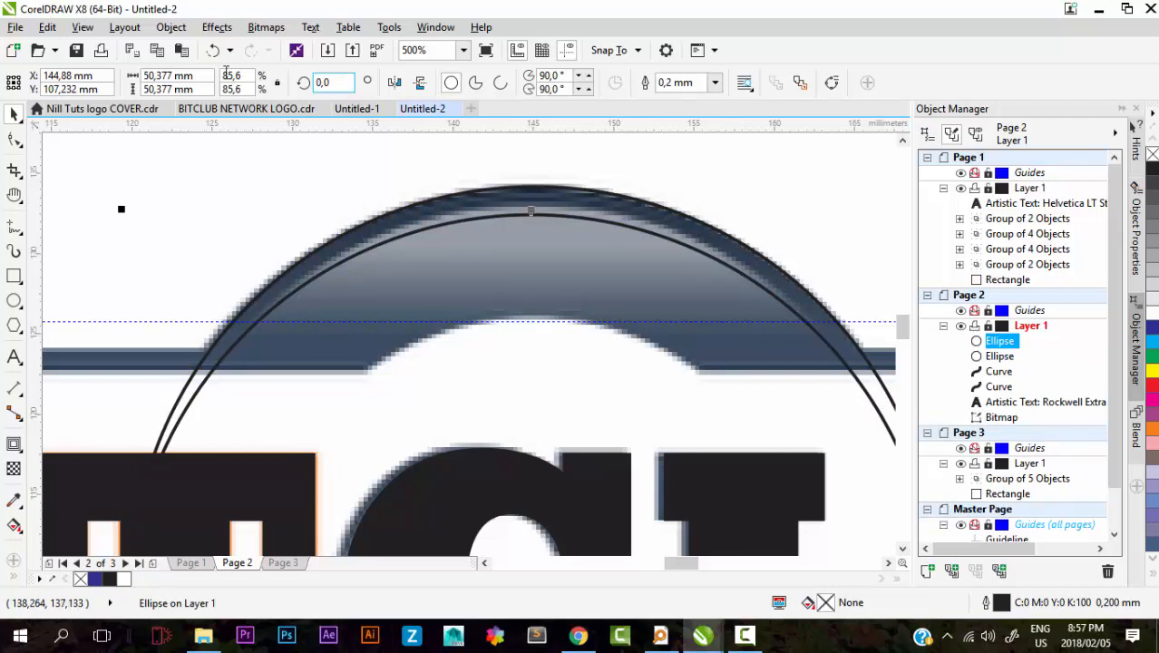
{"action": "key", "text": "Delete"}
{"action": "scroll", "coordinate": [364, 159], "scroll_direction": "down", "scroll_amount": 1}
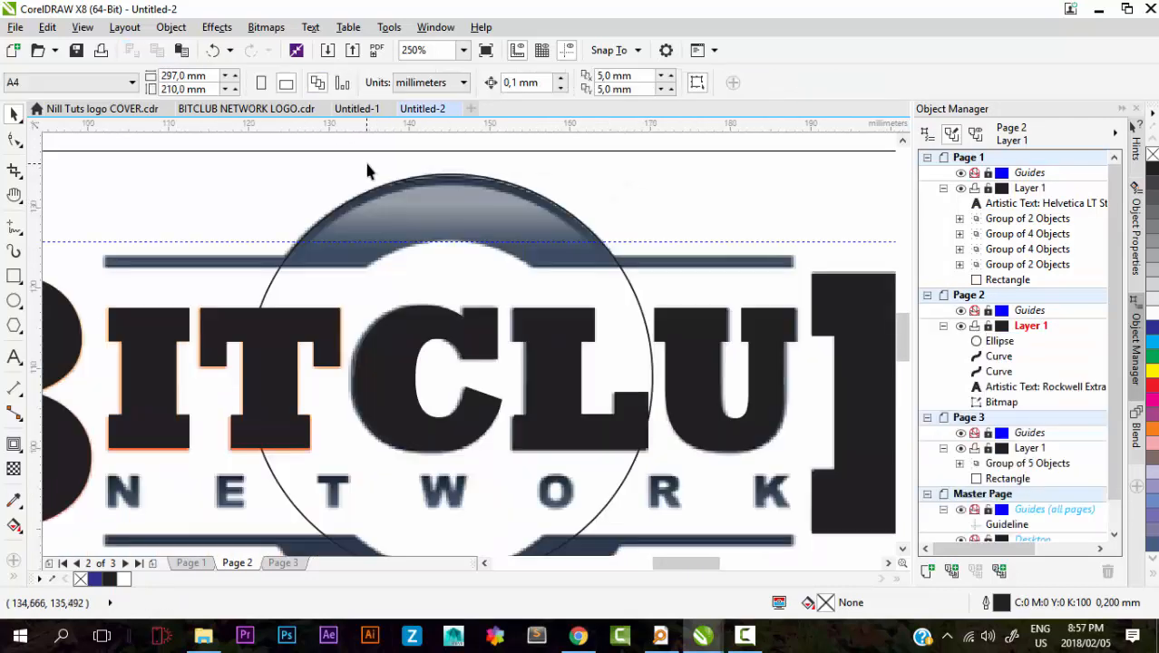
Step: Duplicate the ring's outer circle in place
{"action": "left_click", "coordinate": [581, 223]}
{"action": "scroll", "coordinate": [544, 242], "scroll_direction": "down", "scroll_amount": 1}
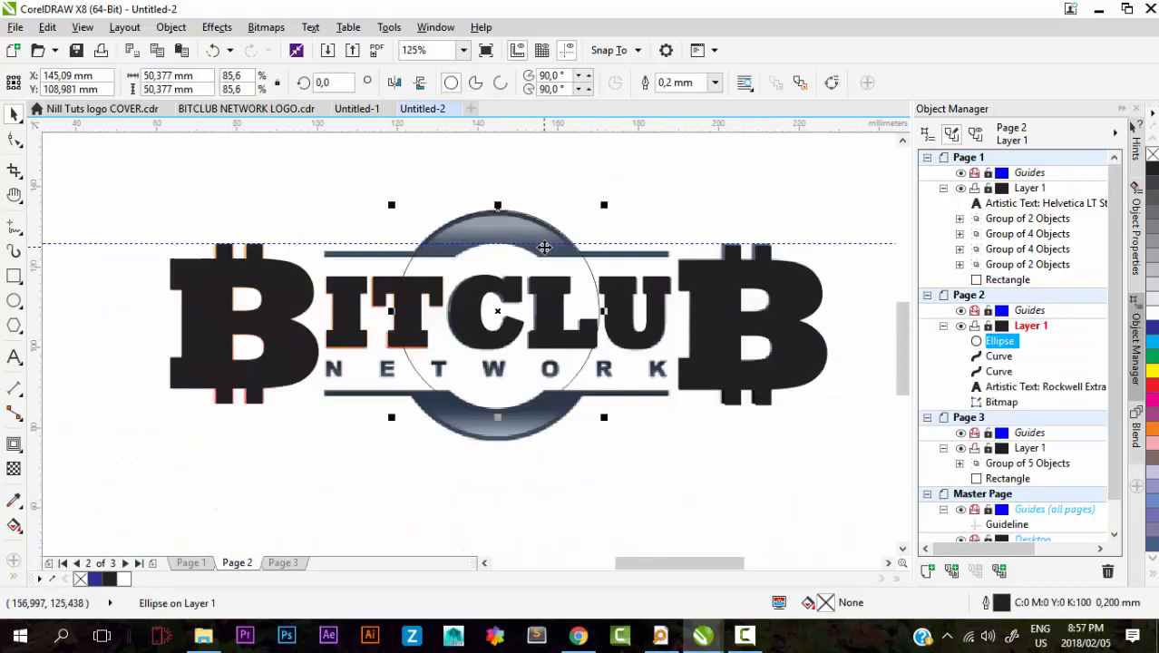
{"action": "left_click", "coordinate": [581, 226]}
{"action": "left_click", "coordinate": [562, 243]}
{"action": "scroll", "coordinate": [545, 236], "scroll_direction": "up", "scroll_amount": 1}
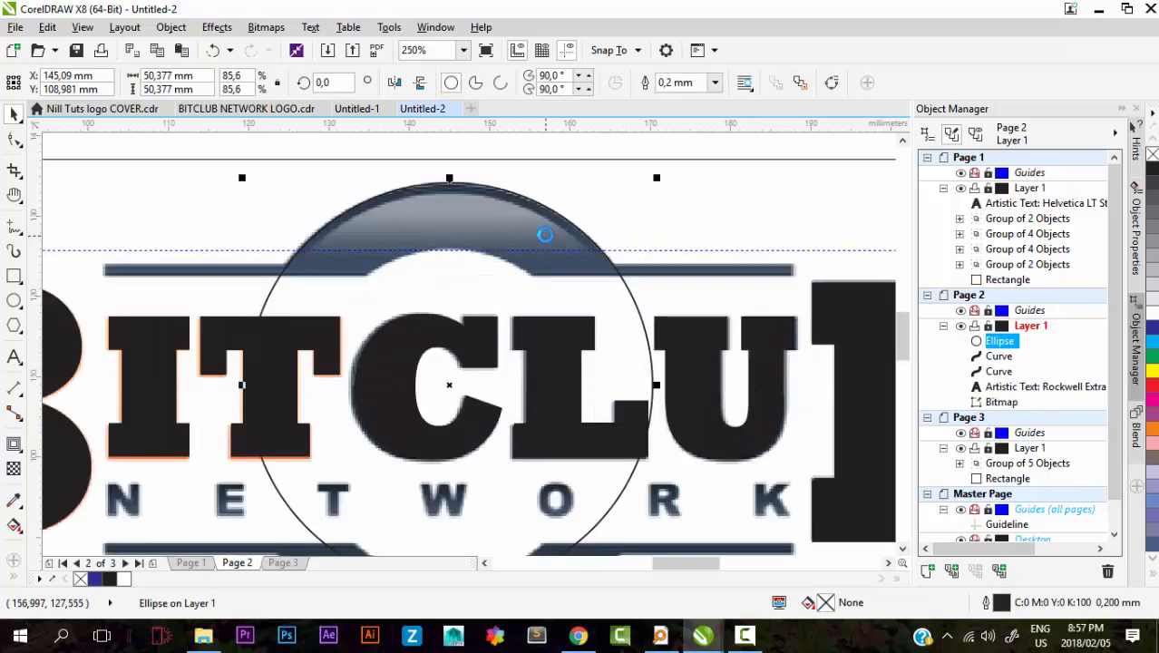
{"action": "key", "text": "ctrl+c"}
{"action": "key", "text": "ctrl+v"}
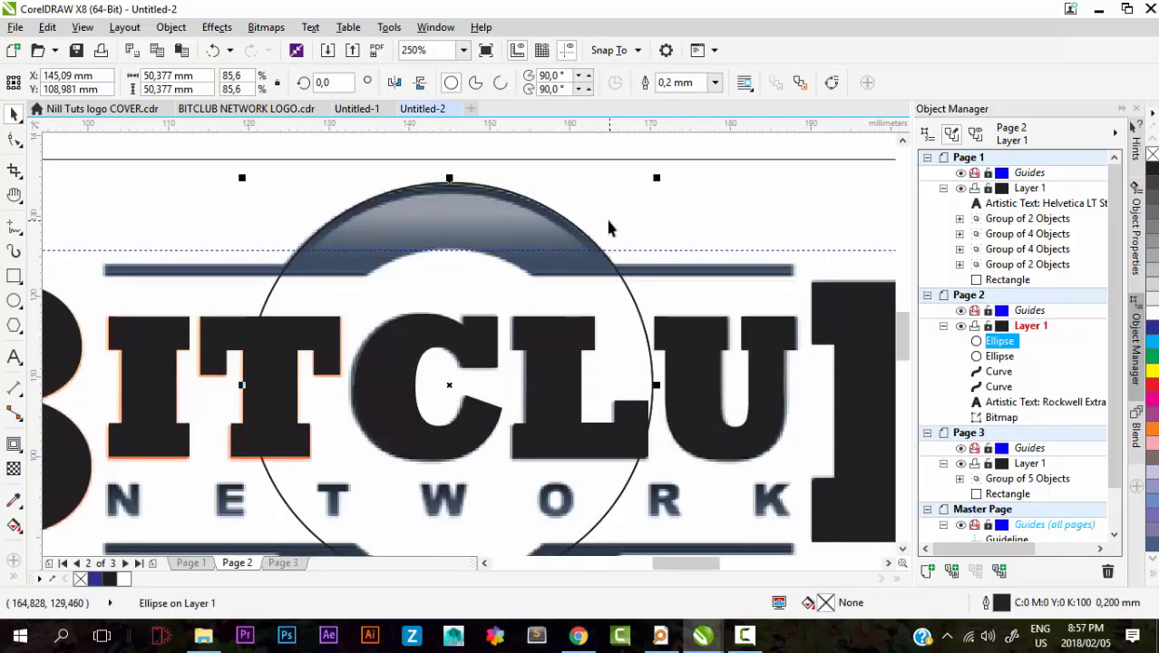
Step: Scale the duplicate circle about its centre to about 34.2 mm in diameter for the ring's inner edge
{"action": "scroll", "coordinate": [589, 238], "scroll_direction": "down", "scroll_amount": 1}
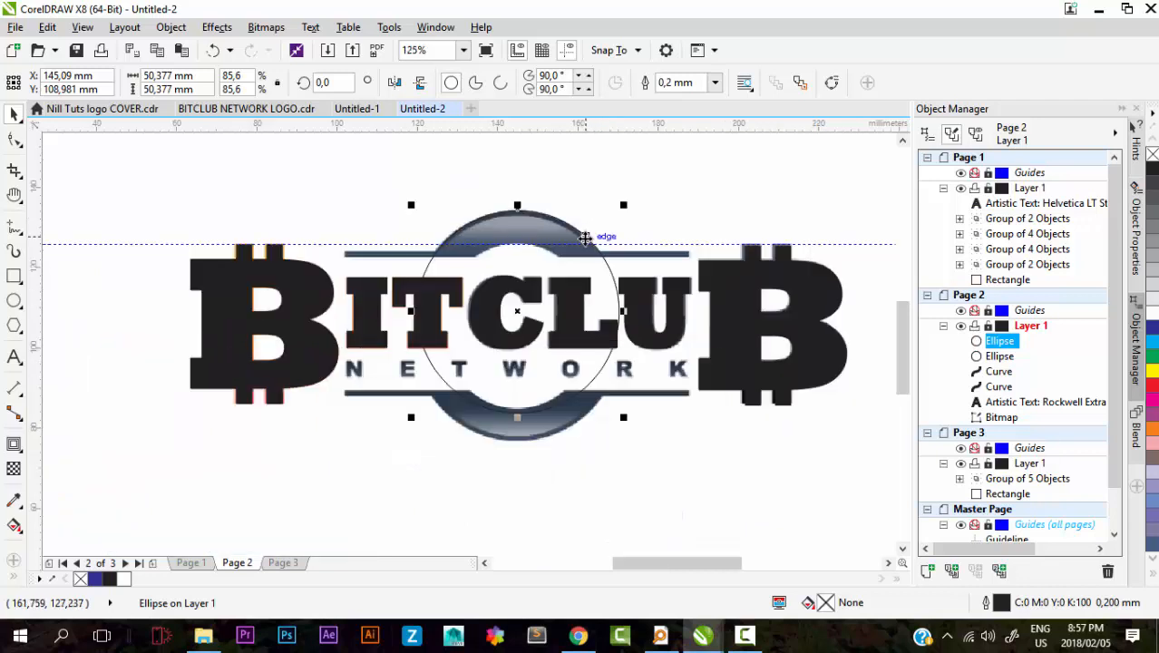
{"action": "scroll", "coordinate": [585, 238], "scroll_direction": "up", "scroll_amount": 1}
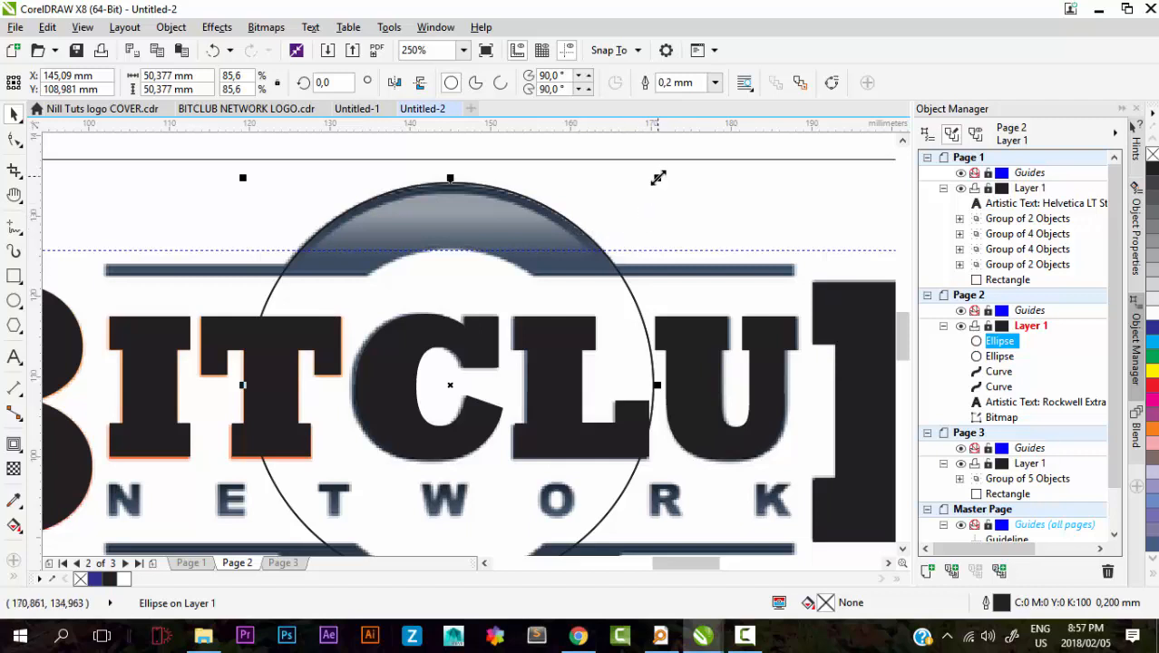
{"action": "left_click_drag", "start_coordinate": [658, 180], "coordinate": [617, 243]}
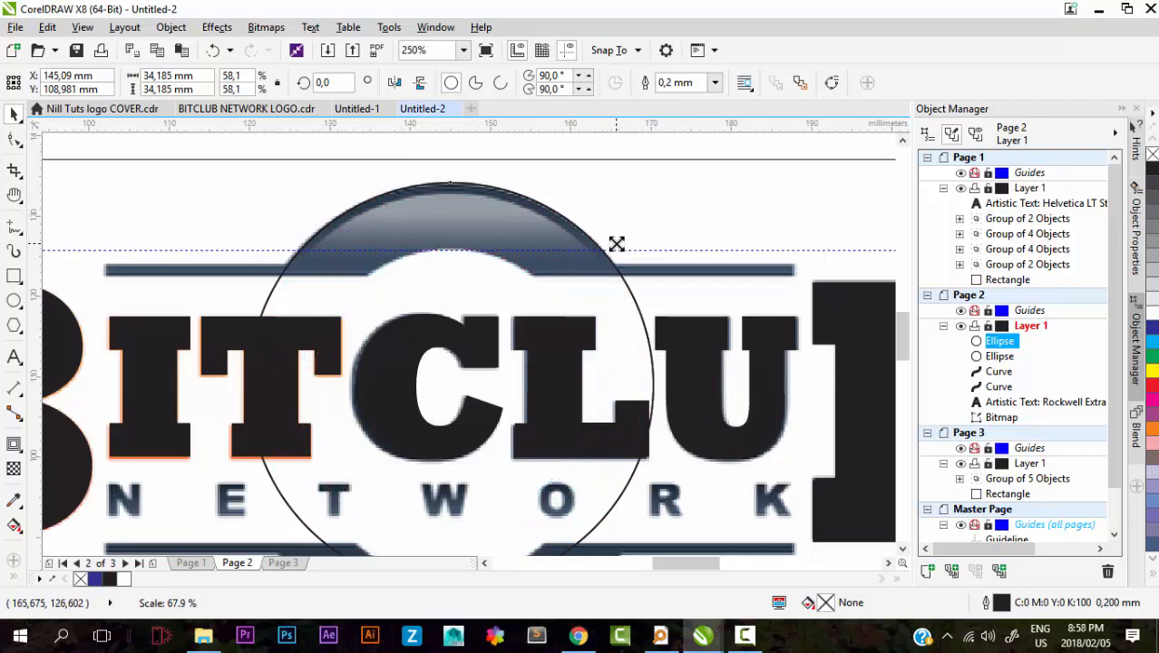
{"action": "left_click", "coordinate": [647, 203]}
{"action": "scroll", "coordinate": [570, 250], "scroll_direction": "down", "scroll_amount": 3}
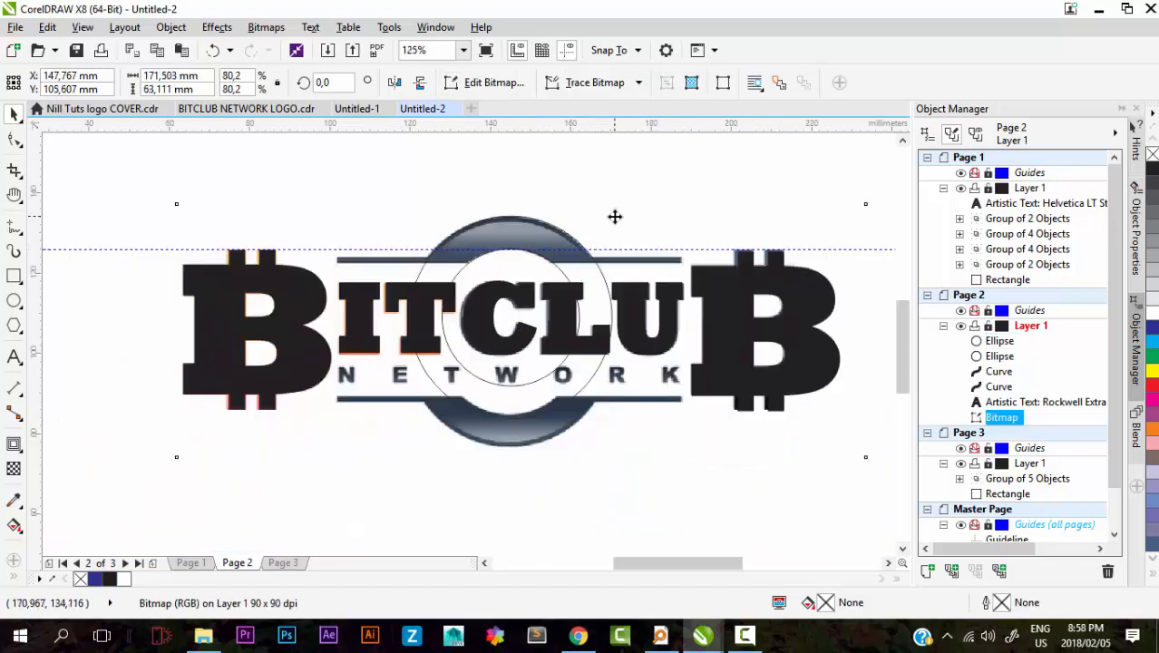
Step: Fill the ring's outer circle with red
{"action": "left_click", "coordinate": [561, 234]}
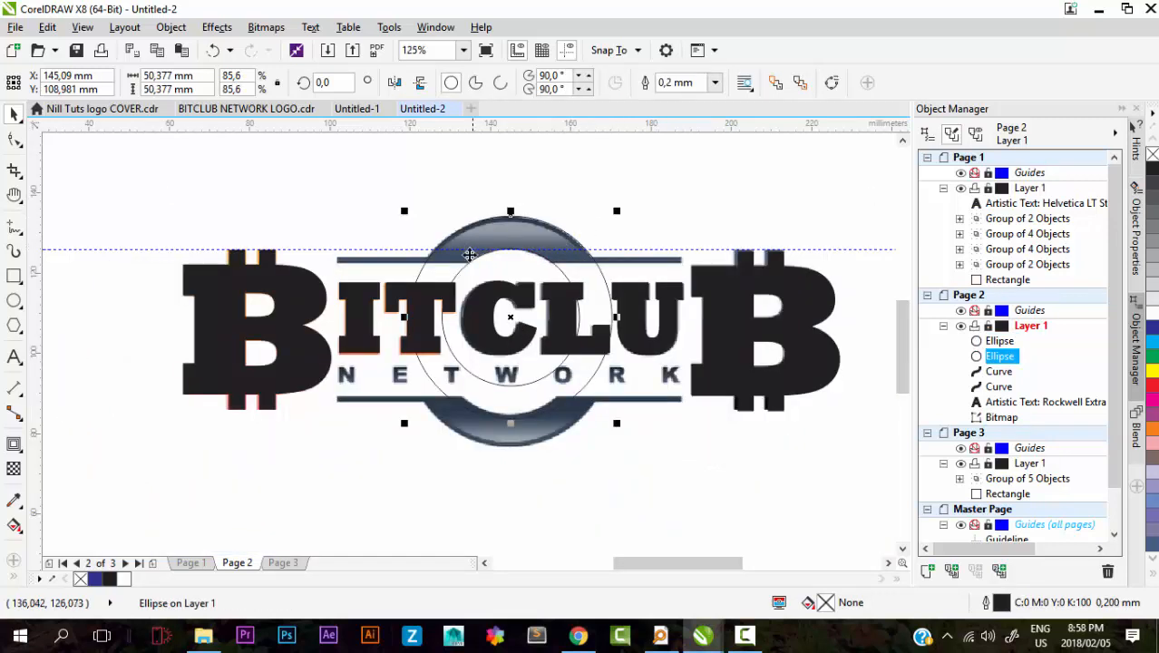
{"action": "left_click", "coordinate": [534, 187]}
{"action": "left_click", "coordinate": [525, 250]}
{"action": "left_click", "coordinate": [590, 195]}
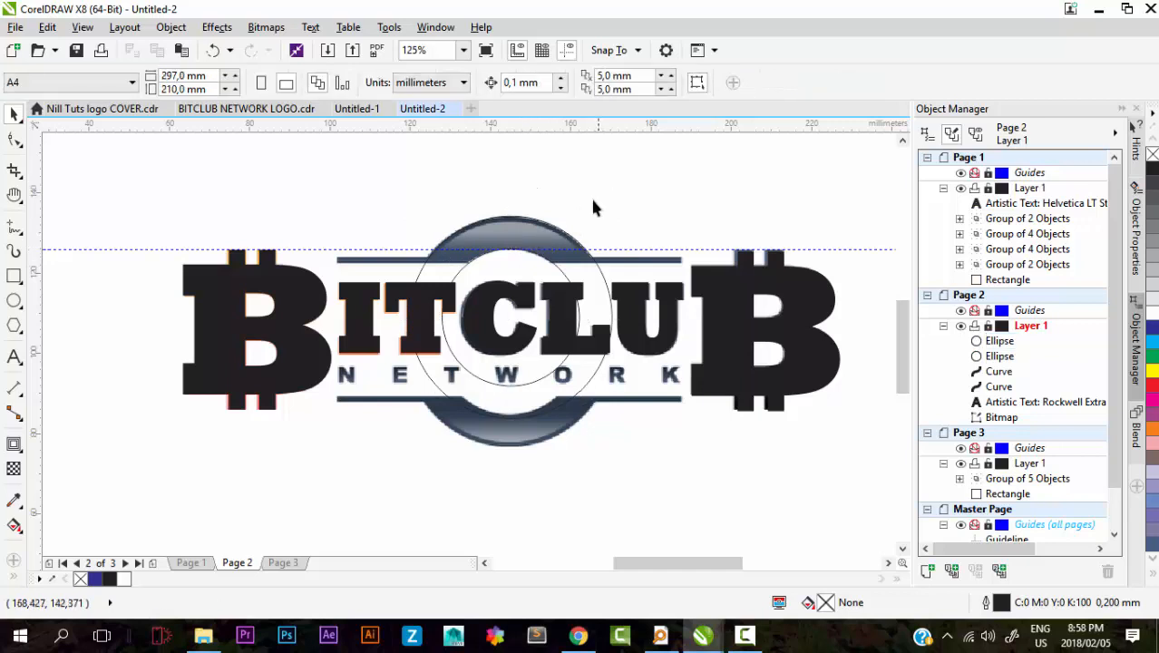
{"action": "scroll", "coordinate": [555, 230], "scroll_direction": "up", "scroll_amount": 3}
{"action": "left_click", "coordinate": [570, 231]}
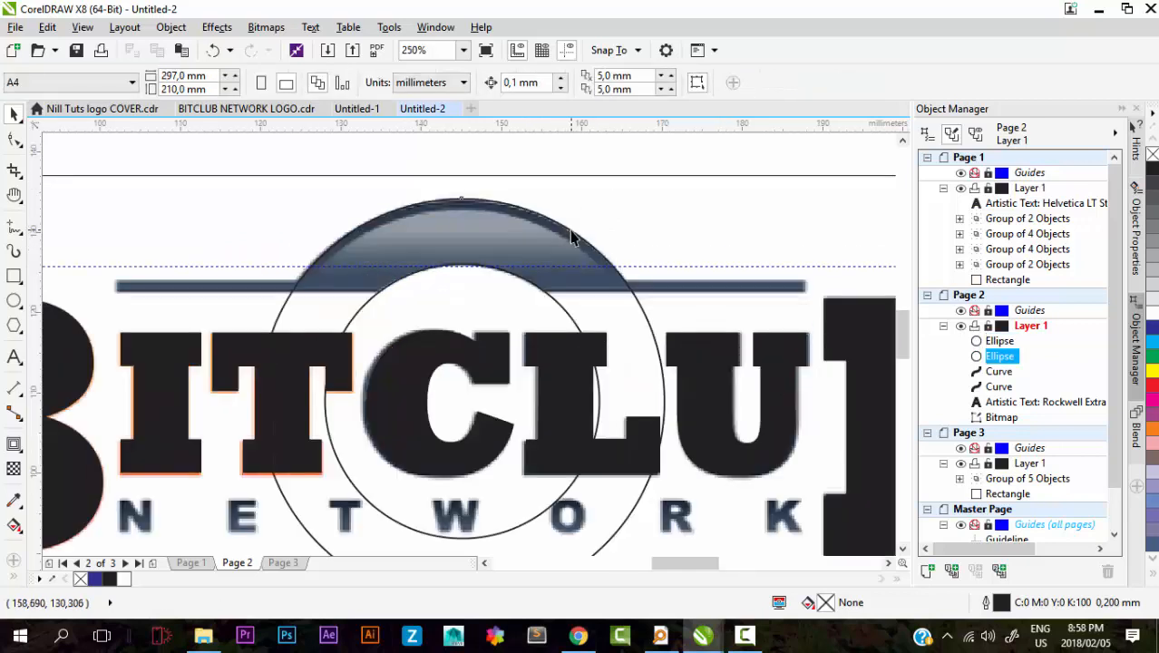
{"action": "left_click", "coordinate": [1151, 388]}
{"action": "left_click", "coordinate": [508, 169]}
{"action": "scroll", "coordinate": [288, 177], "scroll_direction": "down", "scroll_amount": 3}
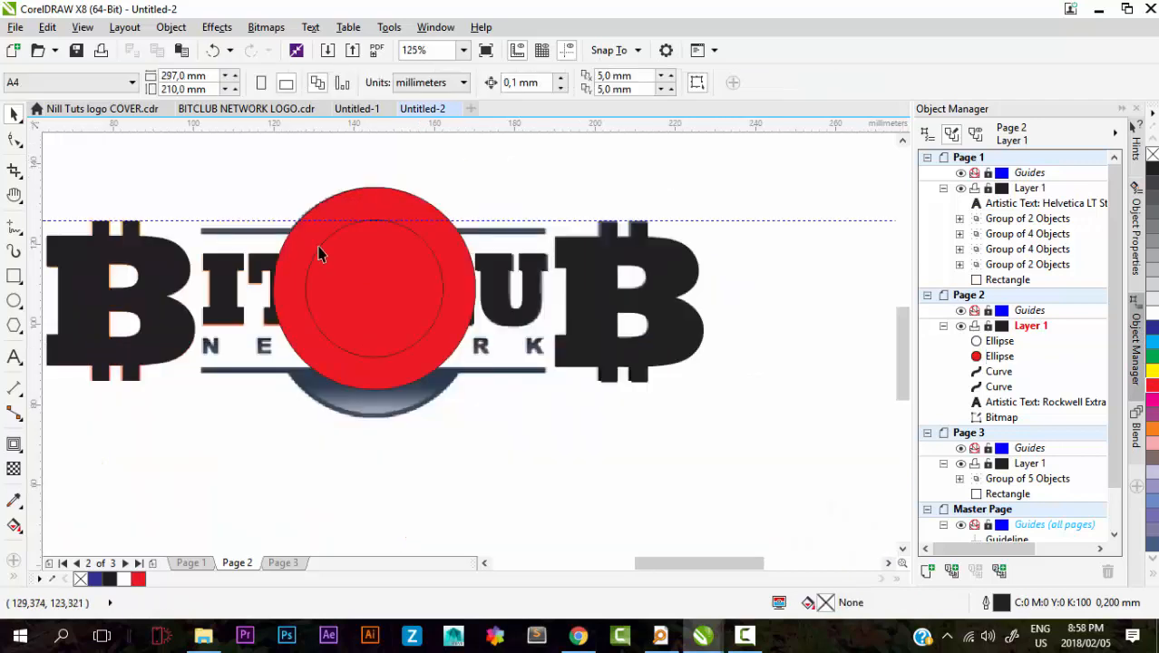
Step: Cut the inner circle out of the outer circle with Back minus front to form a ring
{"action": "left_click", "coordinate": [322, 244]}
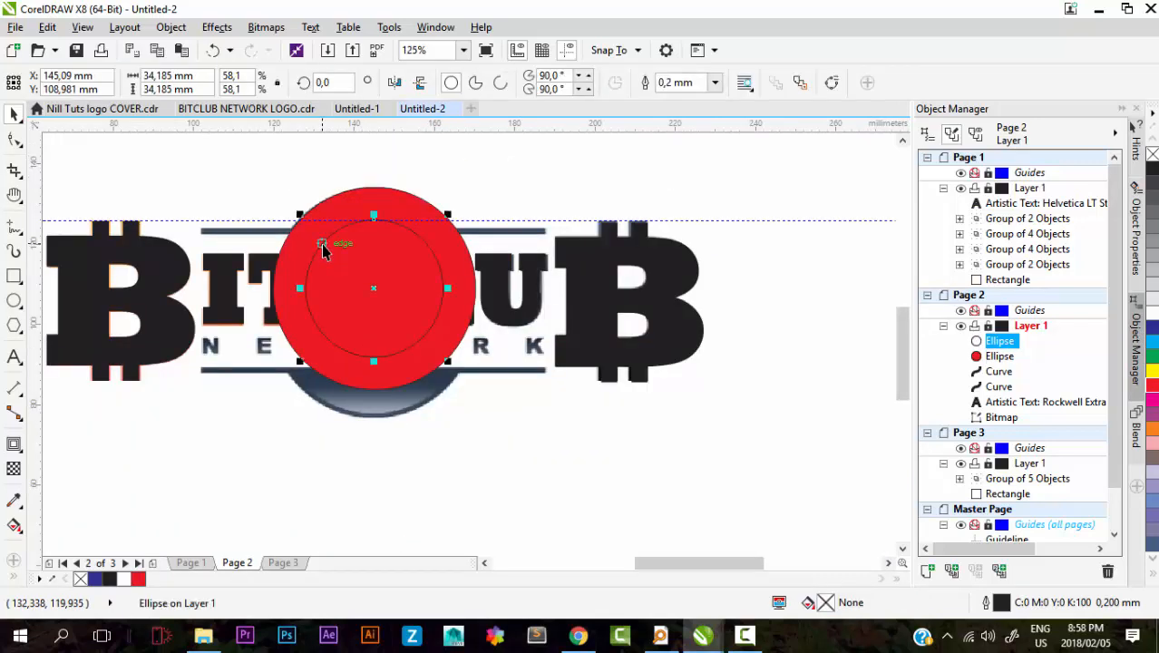
{"action": "left_click", "coordinate": [373, 191], "text": "shift"}
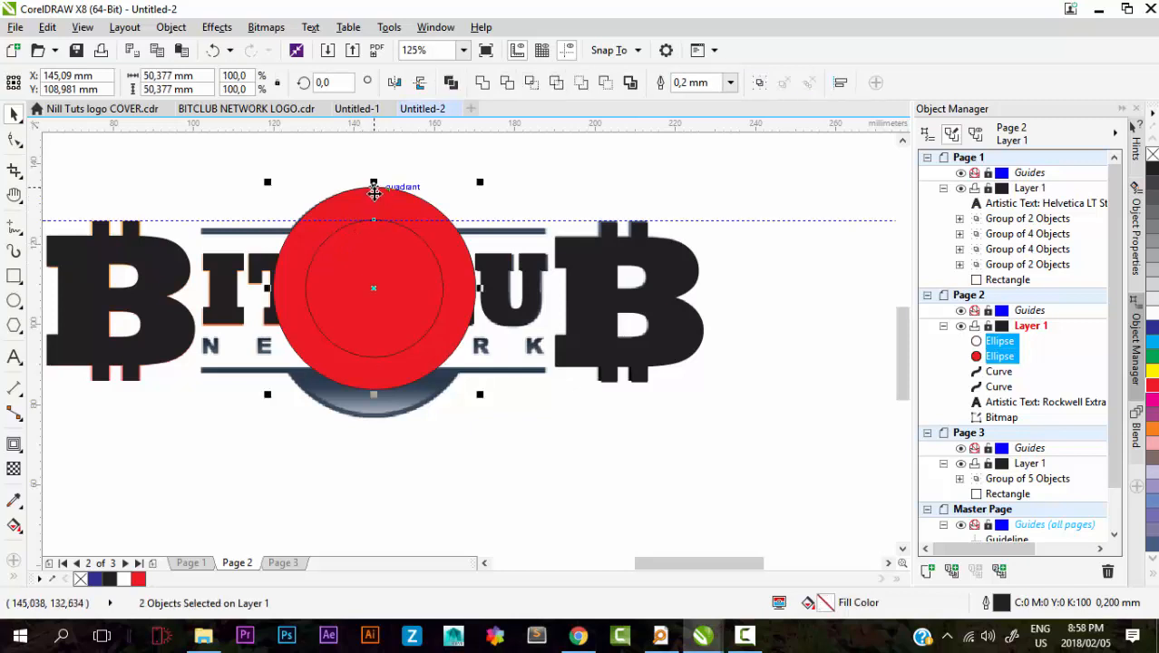
{"action": "left_click", "coordinate": [605, 84]}
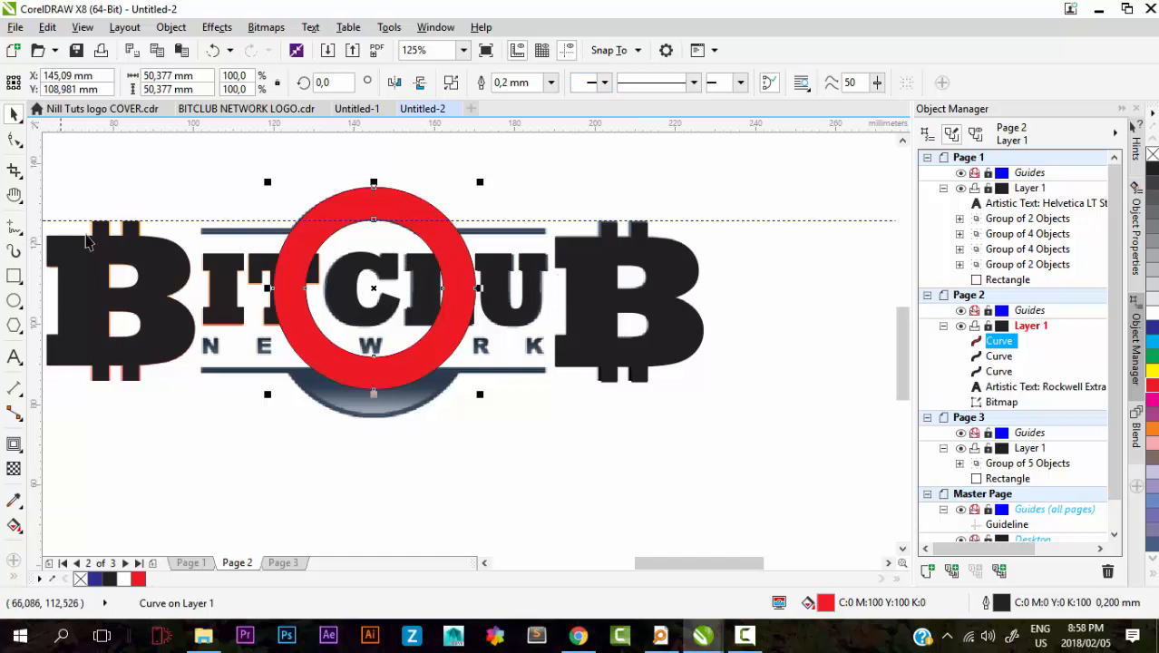
Step: Draw a rectangle about 85.9 mm wide and 1.9 mm high over the logo's upper horizontal bar
{"action": "left_click", "coordinate": [14, 277]}
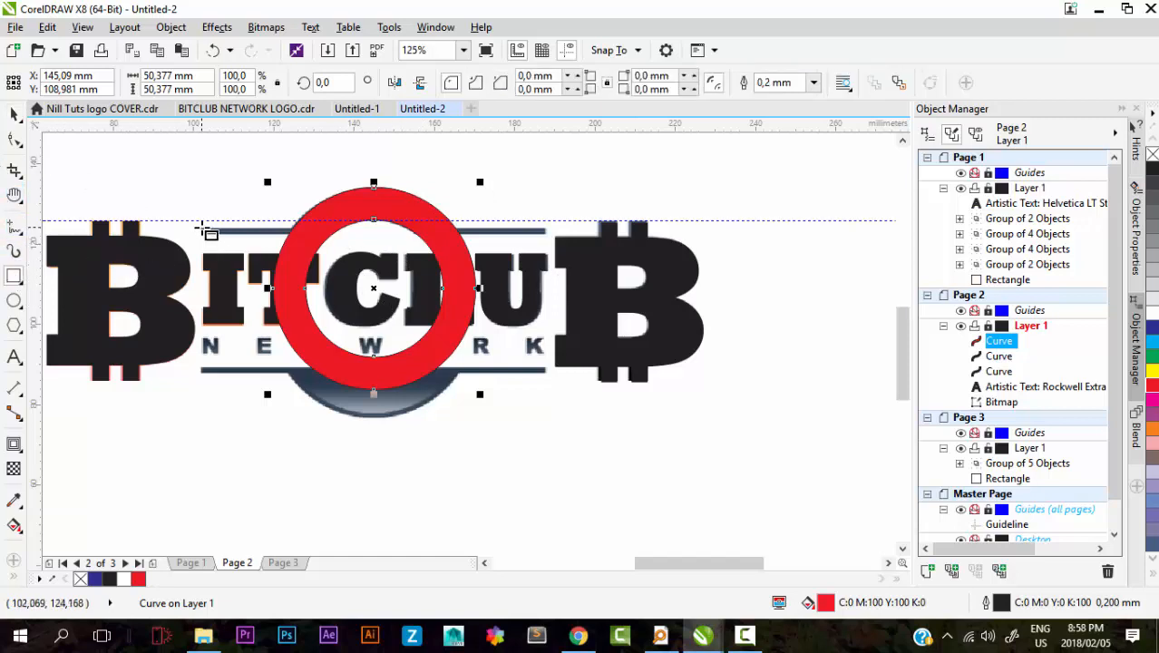
{"action": "left_click_drag", "start_coordinate": [203, 225], "coordinate": [551, 234]}
{"action": "left_click", "coordinate": [14, 114]}
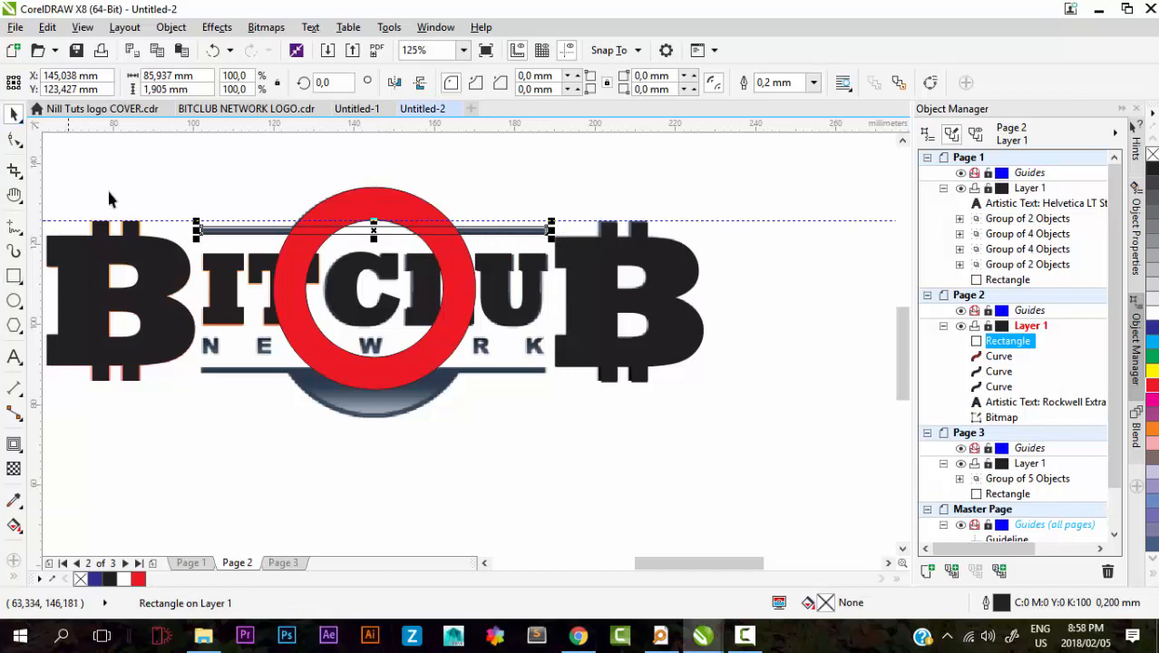
Step: Reduce the bar rectangle's height to about 1.3 mm to match the bitmap's upper bar
{"action": "scroll", "coordinate": [202, 243], "scroll_direction": "up", "scroll_amount": 2}
{"action": "scroll", "coordinate": [204, 249], "scroll_direction": "down", "scroll_amount": 1}
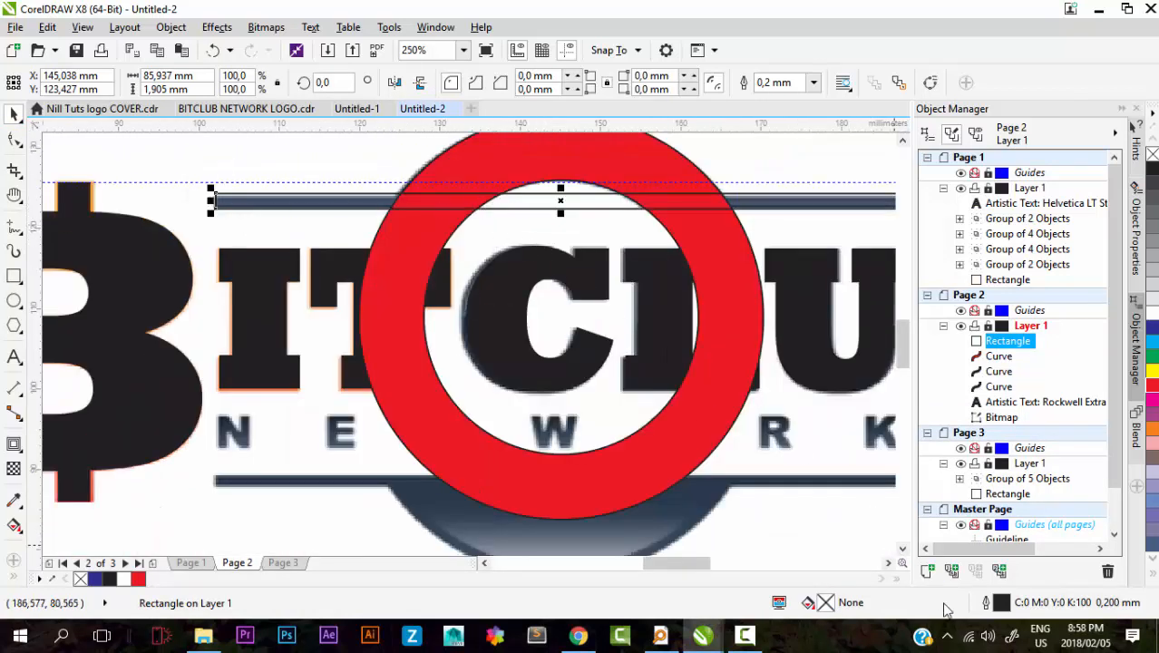
{"action": "left_click", "coordinate": [948, 636]}
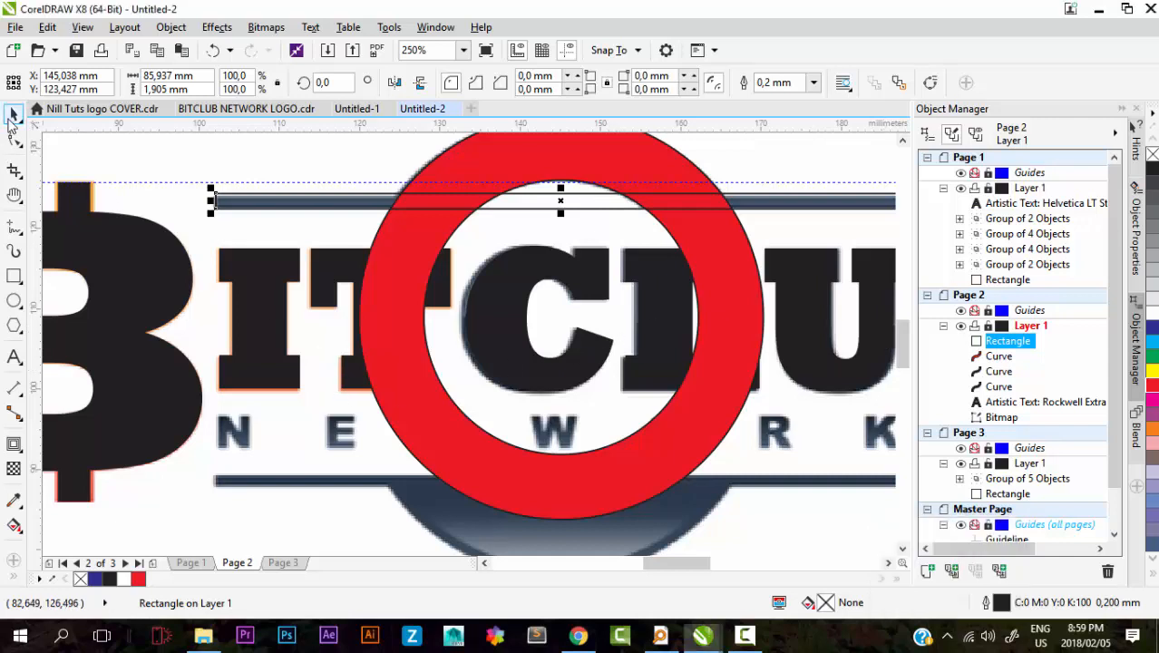
{"action": "scroll", "coordinate": [553, 201], "scroll_direction": "up", "scroll_amount": 2}
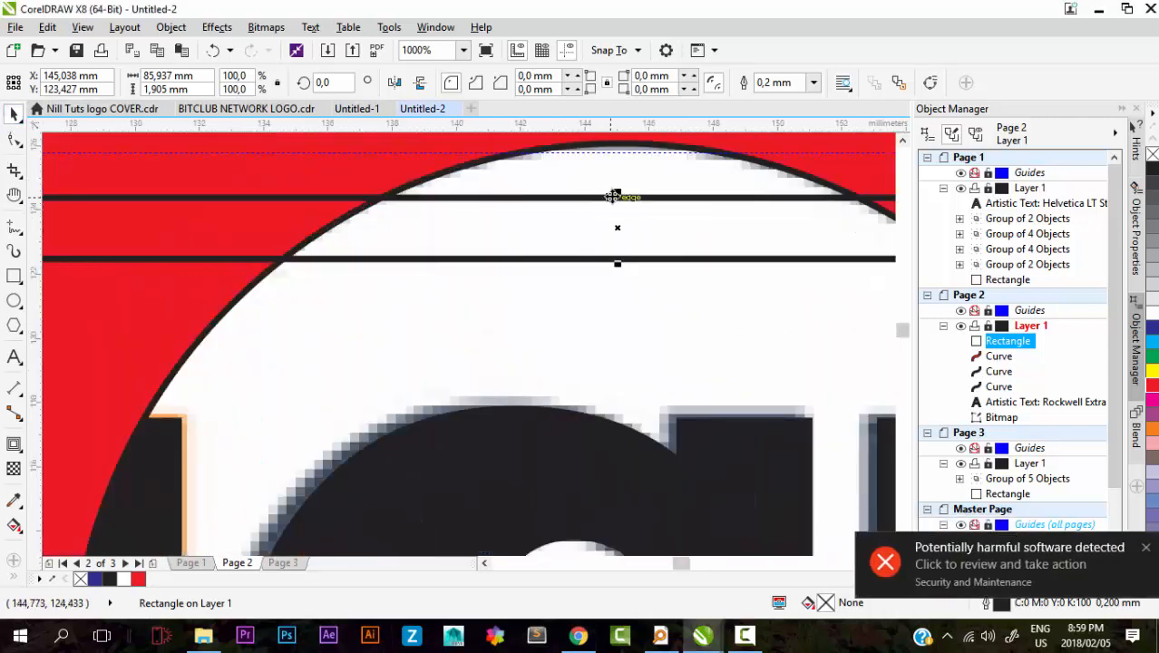
{"action": "left_click_drag", "start_coordinate": [617, 191], "coordinate": [616, 227]}
{"action": "scroll", "coordinate": [619, 206], "scroll_direction": "down", "scroll_amount": 1}
{"action": "scroll", "coordinate": [603, 245], "scroll_direction": "up", "scroll_amount": 1}
{"action": "scroll", "coordinate": [415, 248], "scroll_direction": "down", "scroll_amount": 3}
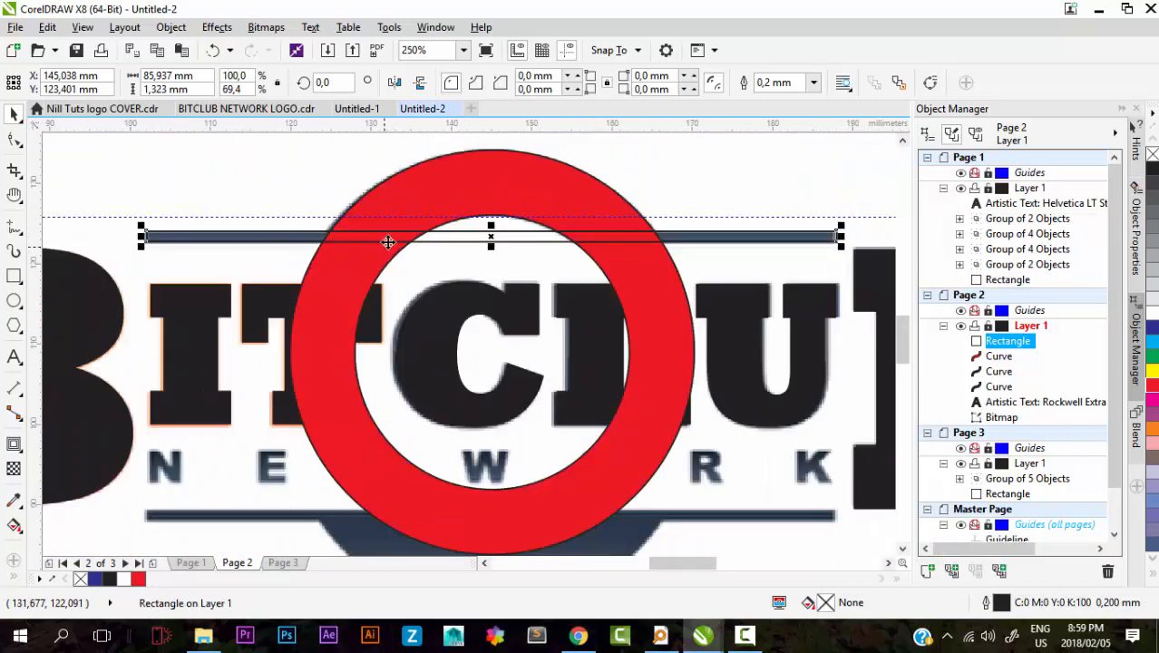
{"action": "scroll", "coordinate": [482, 188], "scroll_direction": "down", "scroll_amount": 1}
{"action": "key", "text": "Escape"}
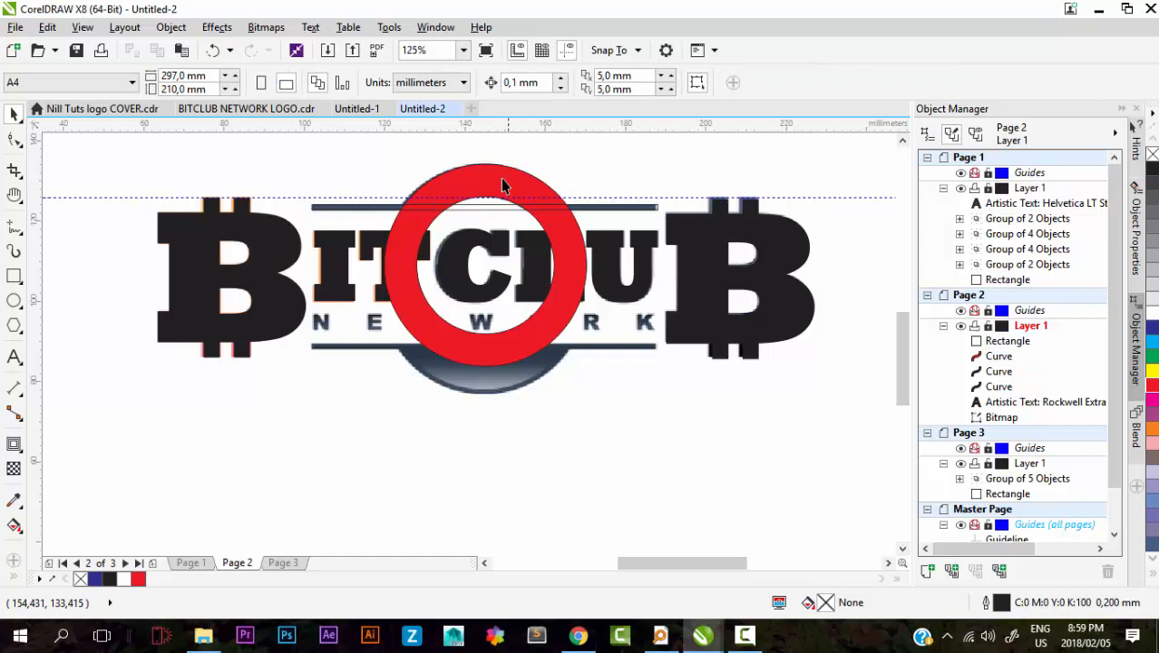
Step: Remove the fill from the ring so that only its outline remains over the bitmap
{"action": "left_click", "coordinate": [451, 193]}
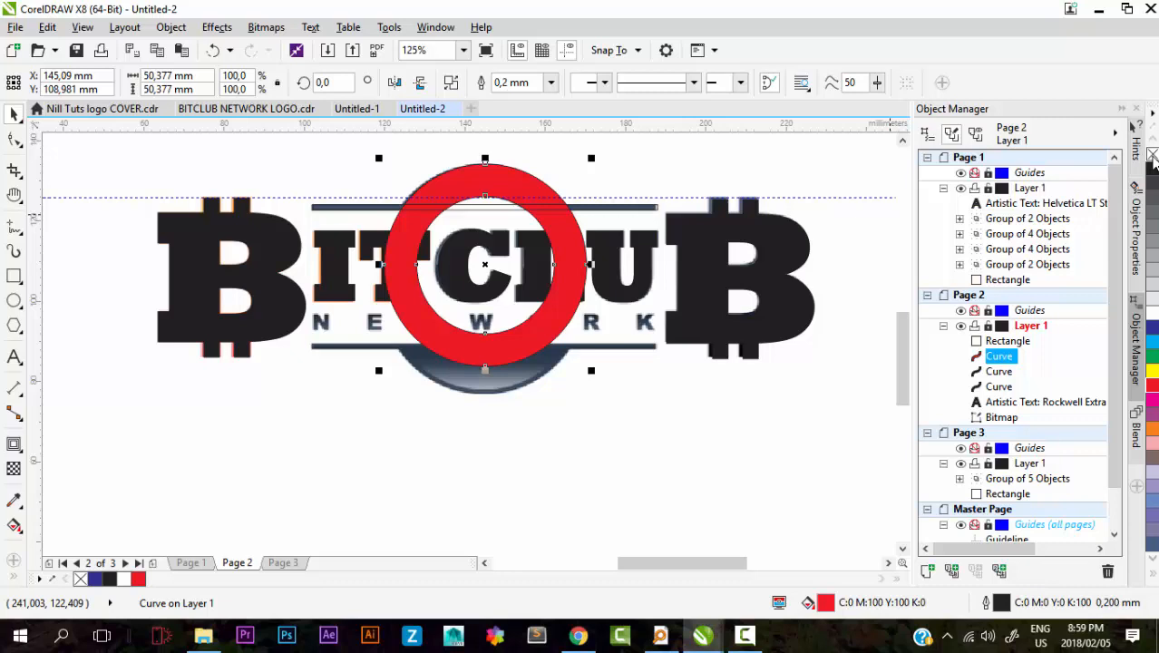
{"action": "left_click", "coordinate": [1152, 154]}
{"action": "scroll", "coordinate": [459, 220], "scroll_direction": "up", "scroll_amount": 1}
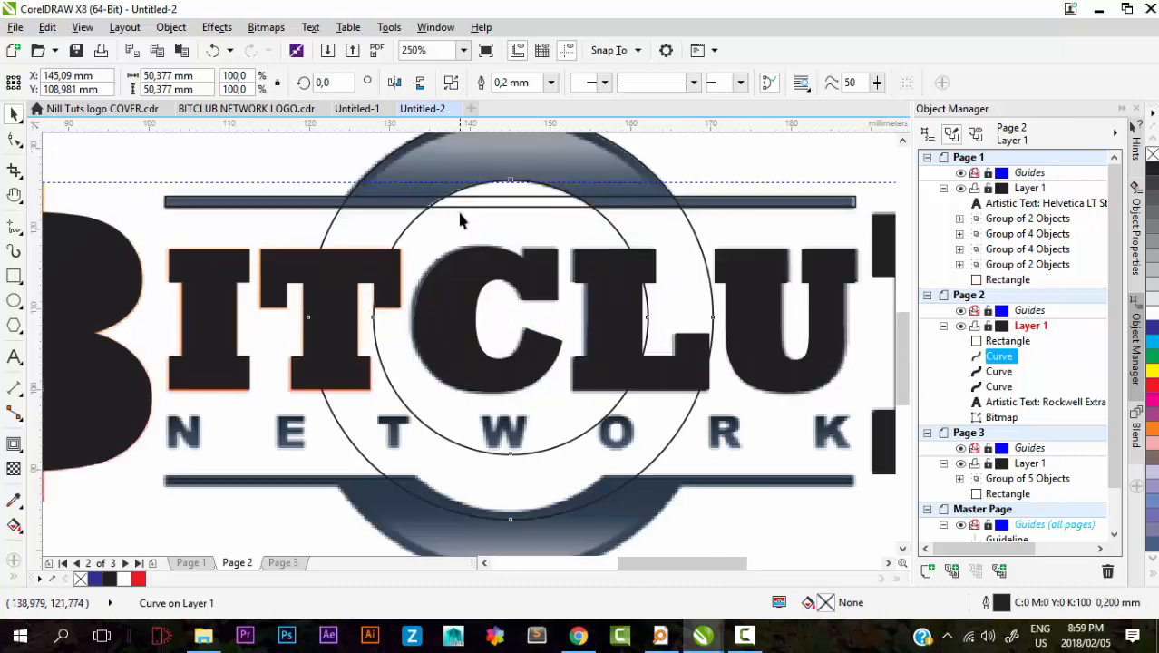
{"action": "scroll", "coordinate": [460, 220], "scroll_direction": "down", "scroll_amount": 1}
{"action": "scroll", "coordinate": [445, 224], "scroll_direction": "up", "scroll_amount": 1}
Step: Duplicate the upper bar rectangle in place and shorten the copy to about 27.1 mm for the bar's left part
{"action": "left_click", "coordinate": [485, 189]}
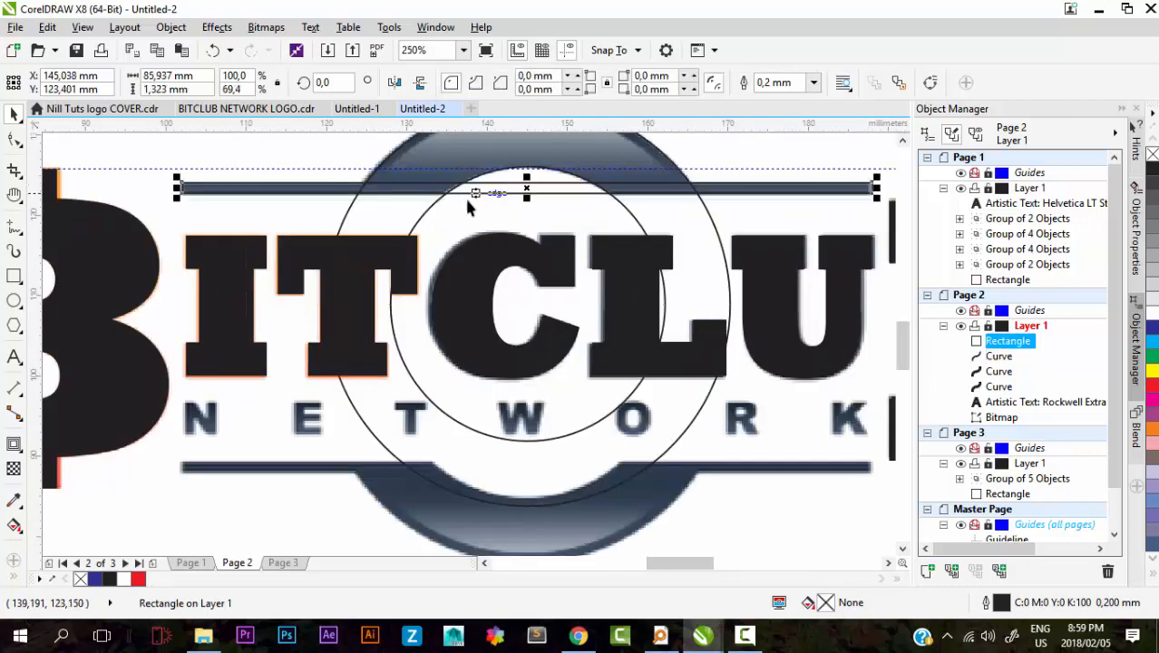
{"action": "scroll", "coordinate": [481, 198], "scroll_direction": "down", "scroll_amount": 1}
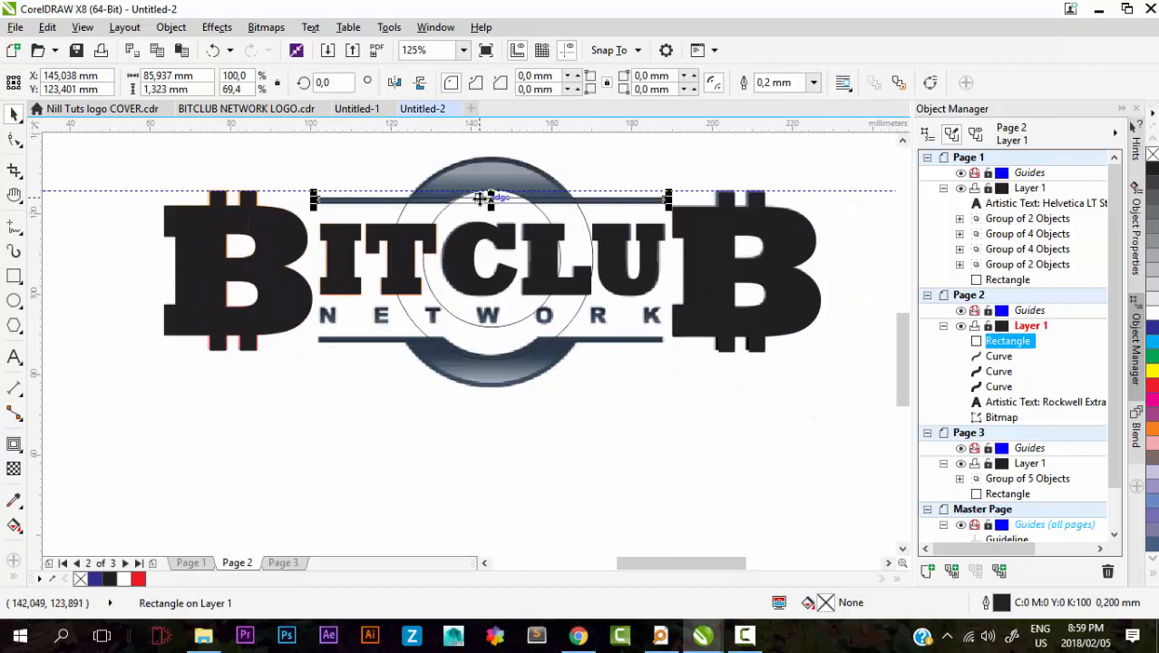
{"action": "key", "text": "ctrl+c"}
{"action": "key", "text": "ctrl+v"}
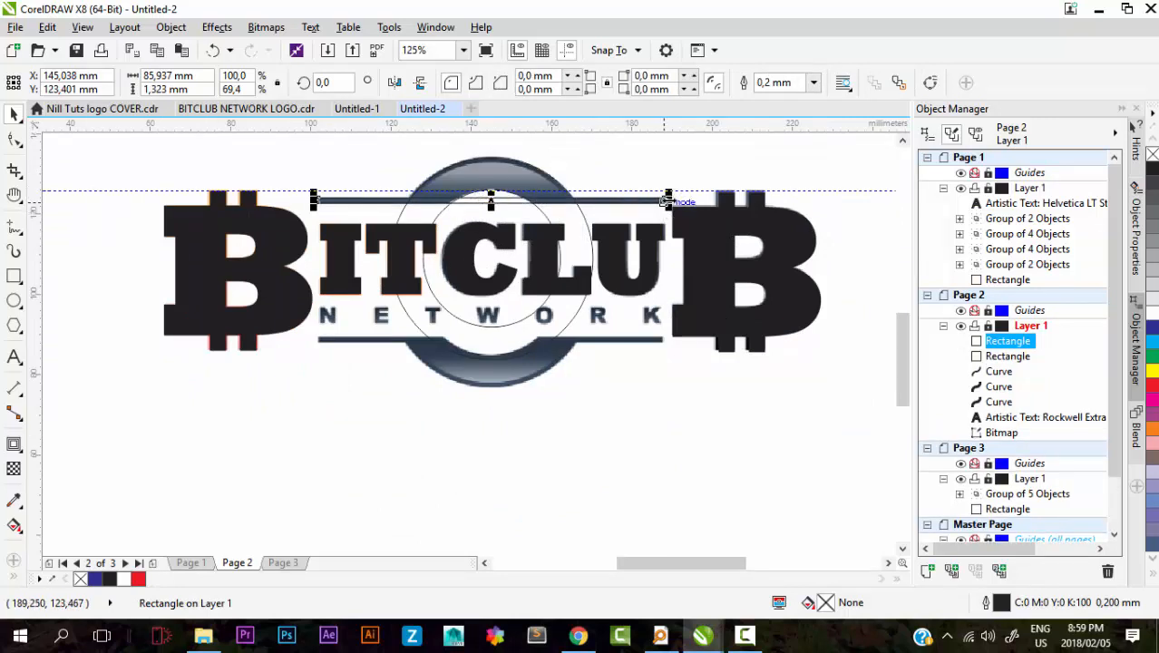
{"action": "left_click_drag", "start_coordinate": [669, 200], "coordinate": [431, 192]}
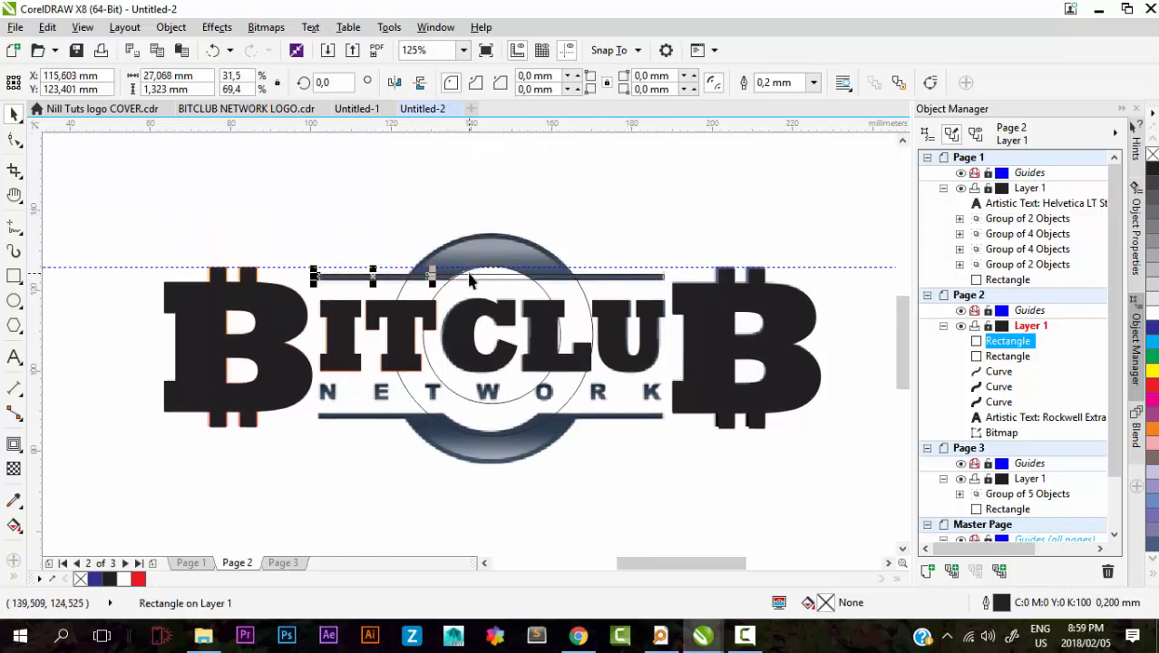
Step: Shorten the original bar rectangle from its left end to about 29.4 mm for the bar's right part
{"action": "left_click", "coordinate": [467, 276]}
{"action": "left_click_drag", "start_coordinate": [315, 275], "coordinate": [544, 227]}
{"action": "left_click", "coordinate": [542, 228]}
{"action": "scroll", "coordinate": [458, 247], "scroll_direction": "down", "scroll_amount": 1}
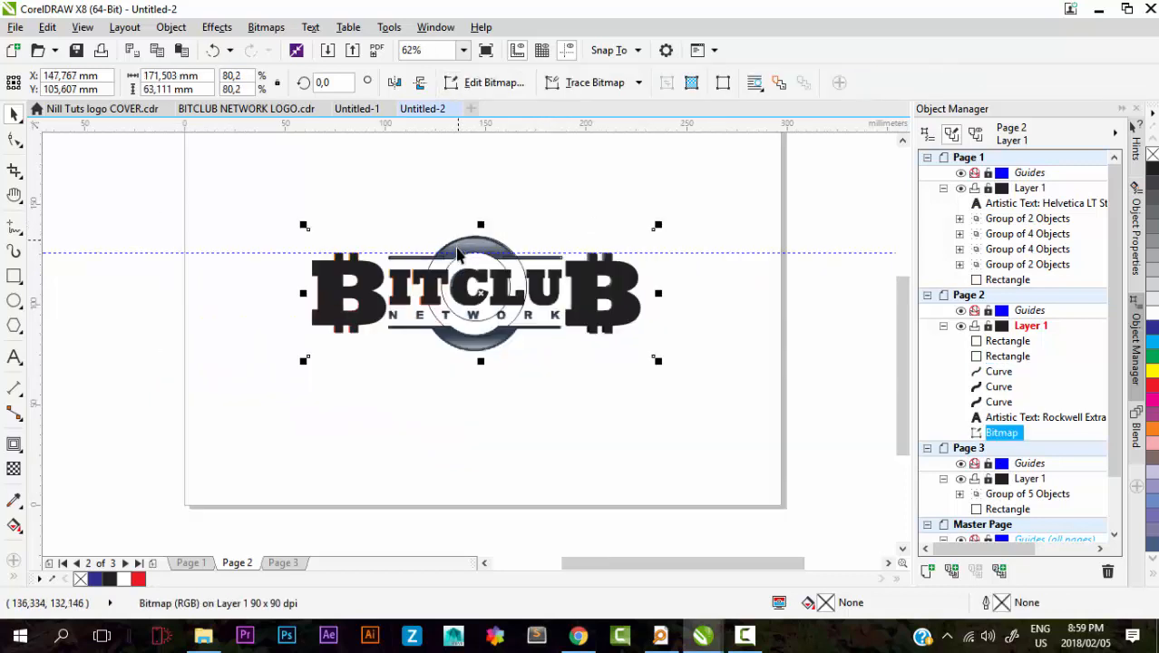
{"action": "scroll", "coordinate": [463, 272], "scroll_direction": "up", "scroll_amount": 1}
{"action": "key", "text": "Escape"}
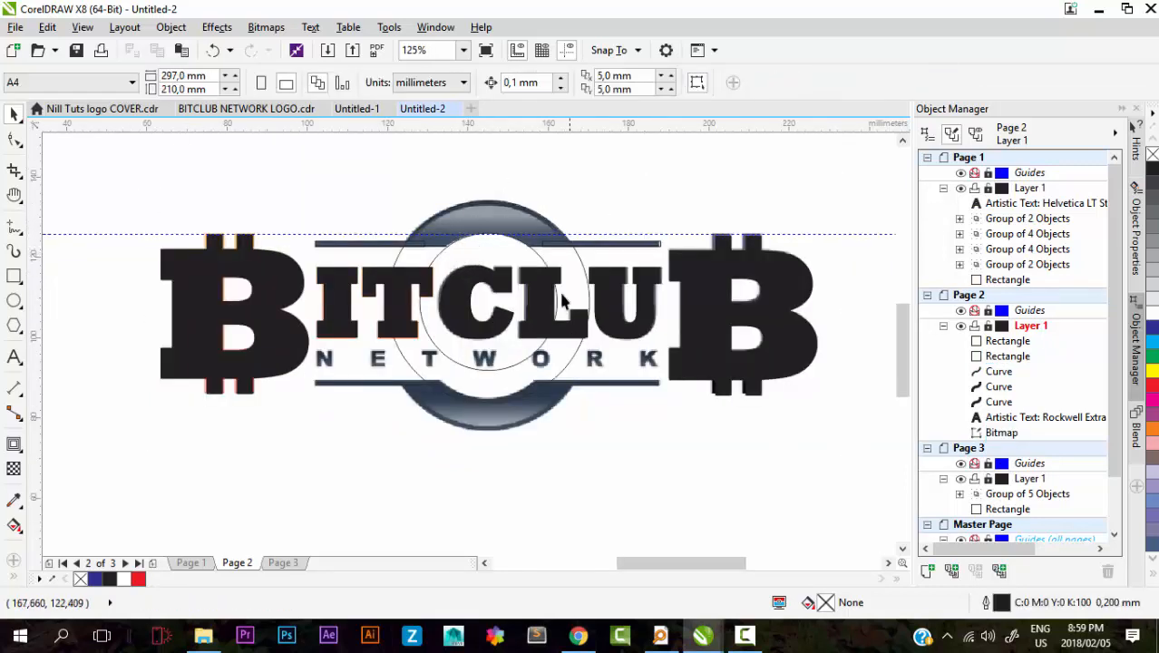
Step: Paste another full-width bar rectangle and stretch it downwards to about 43.3 mm high, covering the ring's lower part
{"action": "left_click", "coordinate": [521, 370]}
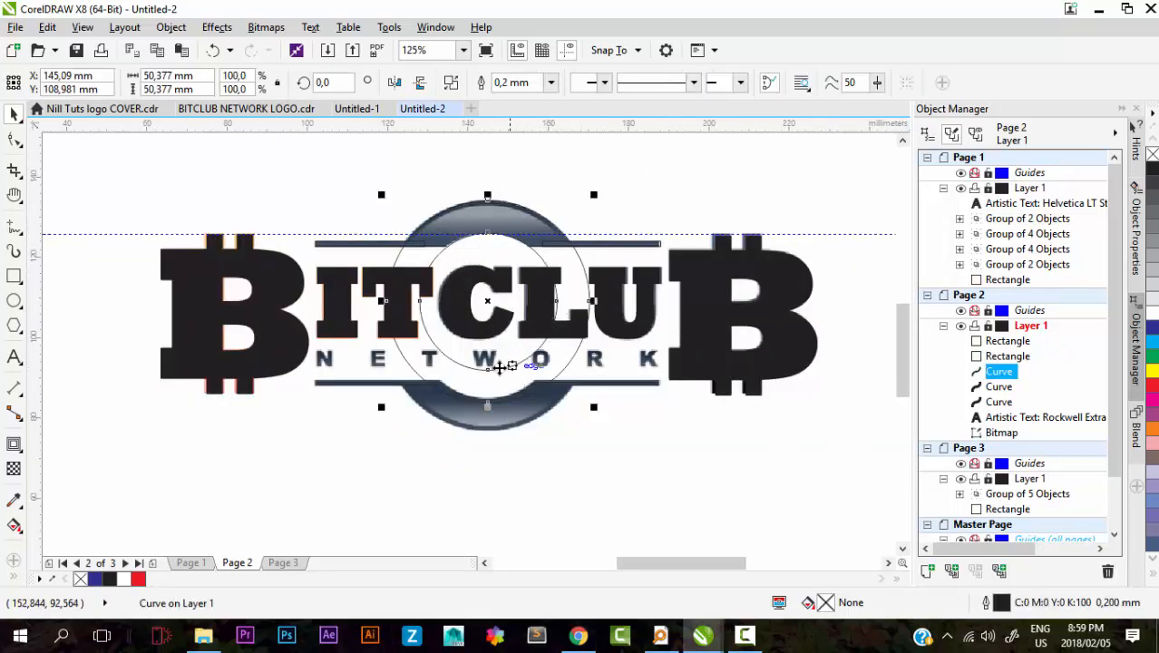
{"action": "left_click", "coordinate": [607, 244]}
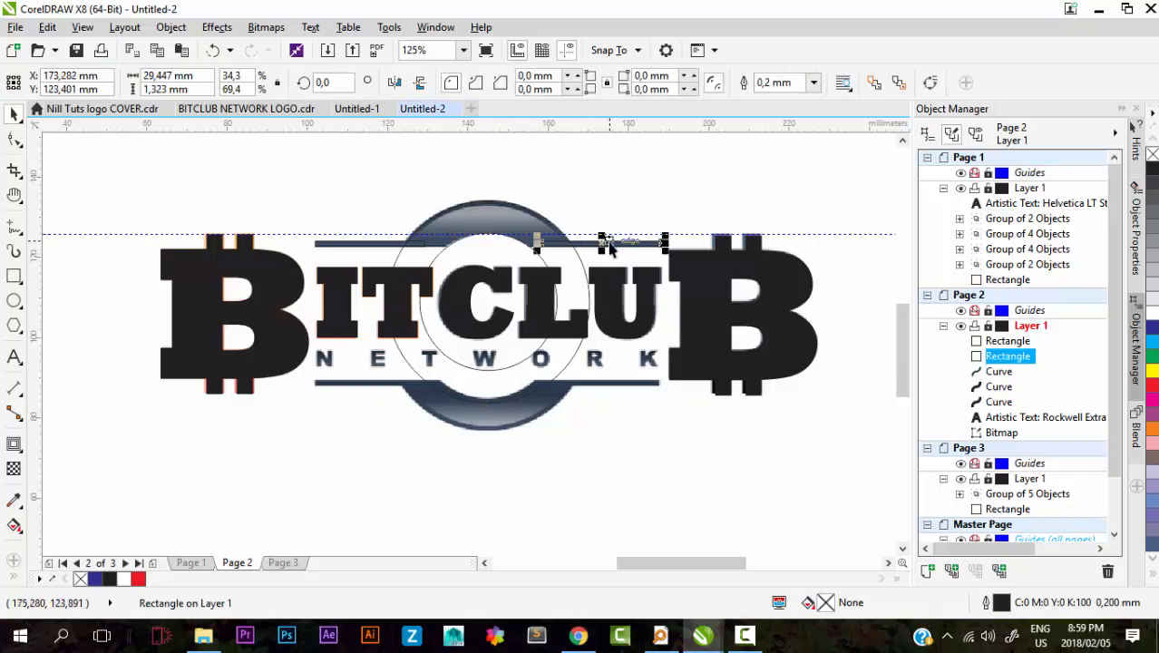
{"action": "left_click", "coordinate": [628, 192]}
{"action": "key", "text": "ctrl+v"}
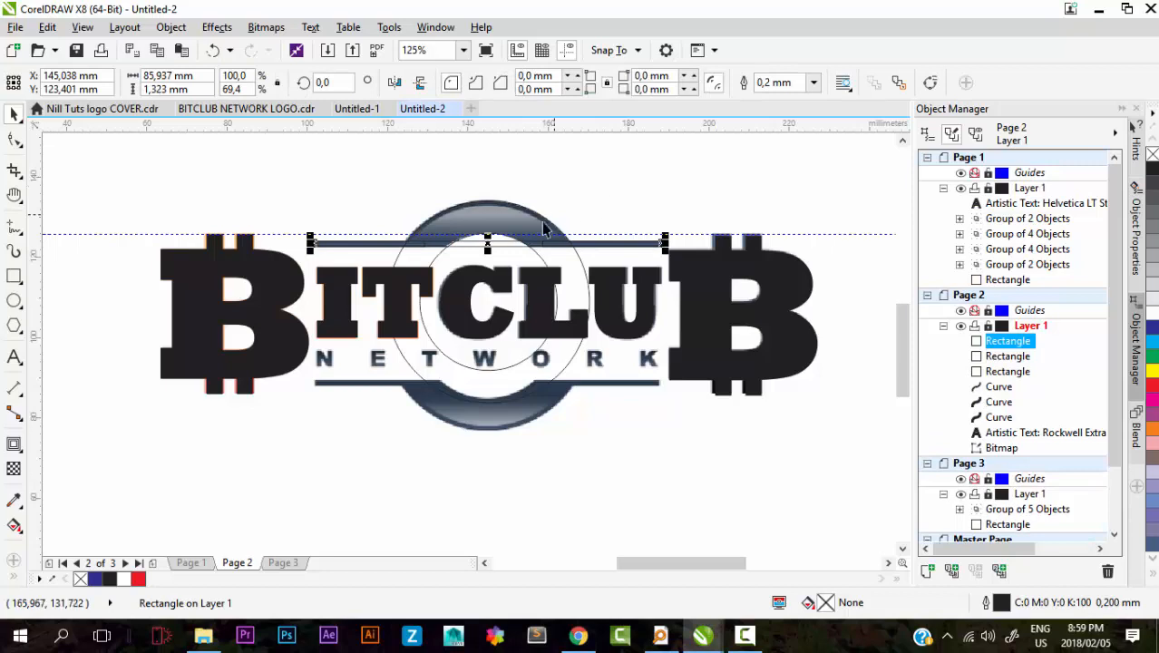
{"action": "scroll", "coordinate": [487, 241], "scroll_direction": "up", "scroll_amount": 3}
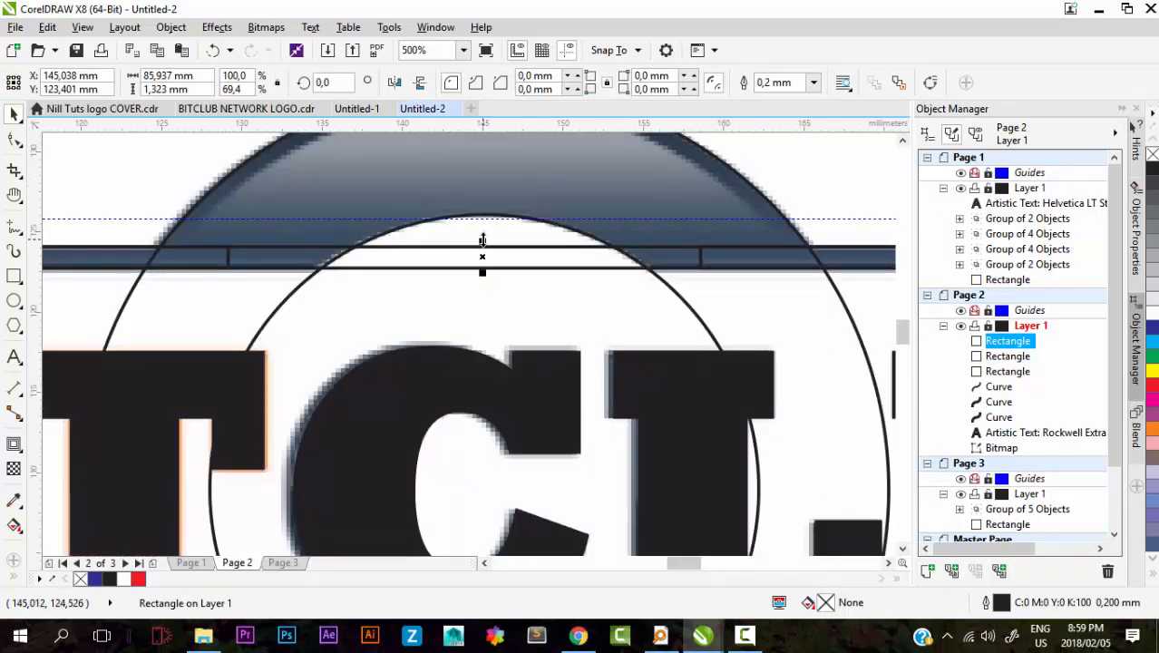
{"action": "left_click_drag", "start_coordinate": [483, 238], "coordinate": [519, 438]}
{"action": "scroll", "coordinate": [520, 437], "scroll_direction": "down", "scroll_amount": 3}
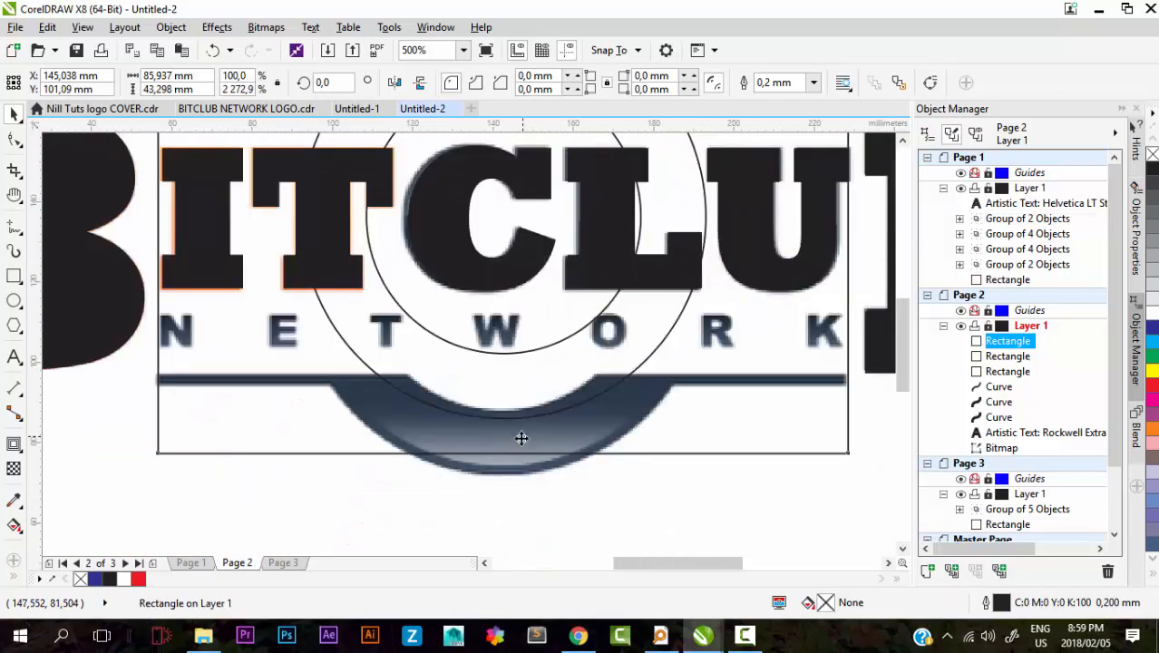
{"action": "scroll", "coordinate": [530, 408], "scroll_direction": "up", "scroll_amount": 1}
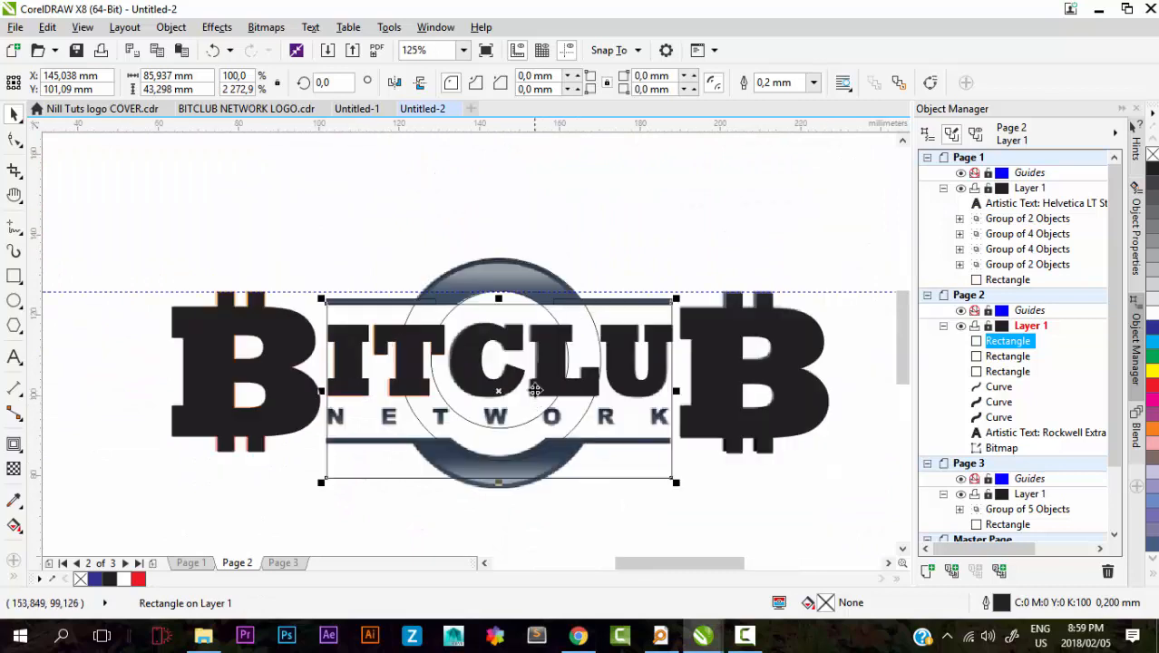
Step: Cut the large rectangle out of the ring with Back minus front, leaving only the upper arc
{"action": "left_click", "coordinate": [493, 276]}
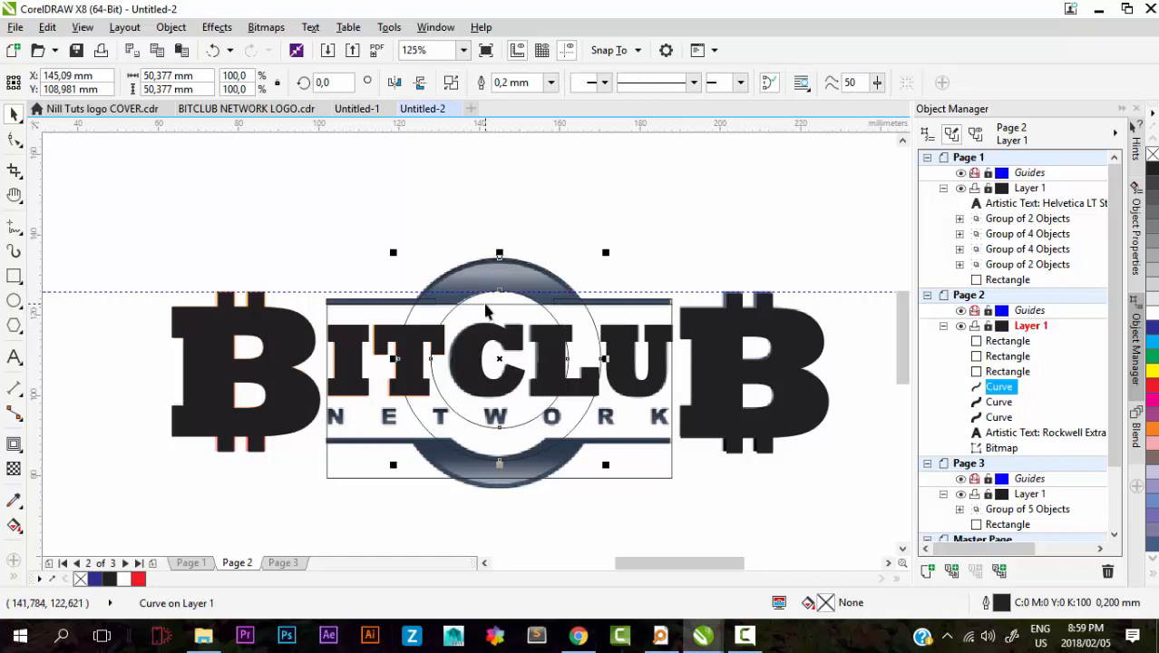
{"action": "left_click", "coordinate": [587, 485]}
{"action": "left_click", "coordinate": [587, 478]}
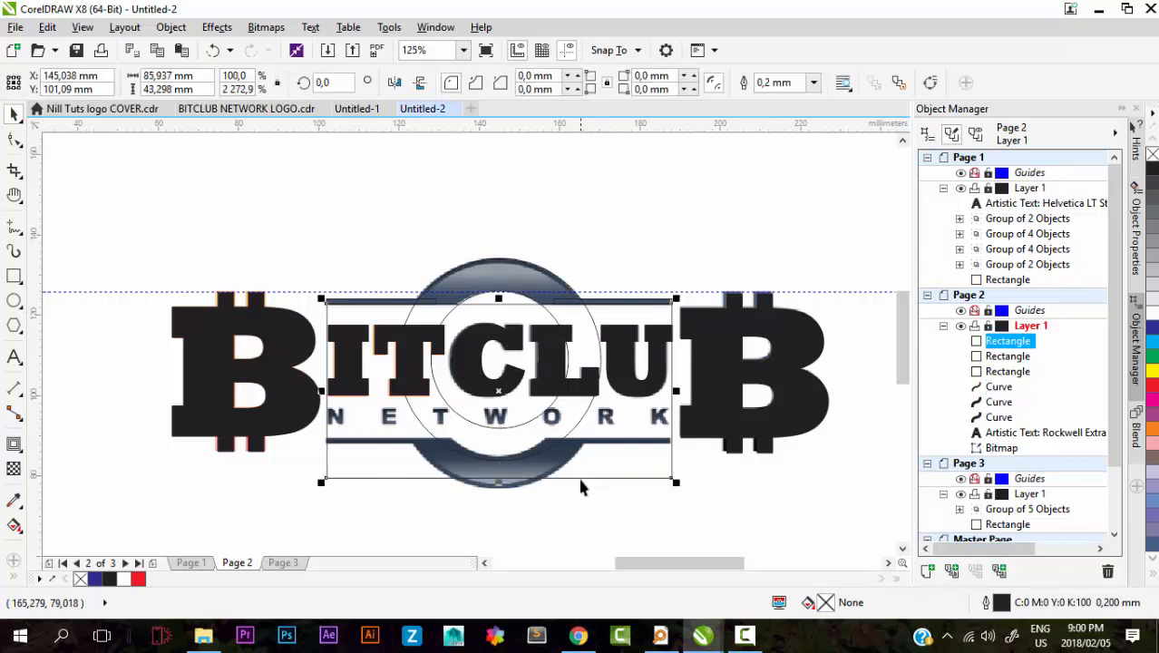
{"action": "scroll", "coordinate": [538, 314], "scroll_direction": "up", "scroll_amount": 2}
{"action": "scroll", "coordinate": [537, 314], "scroll_direction": "down", "scroll_amount": 2}
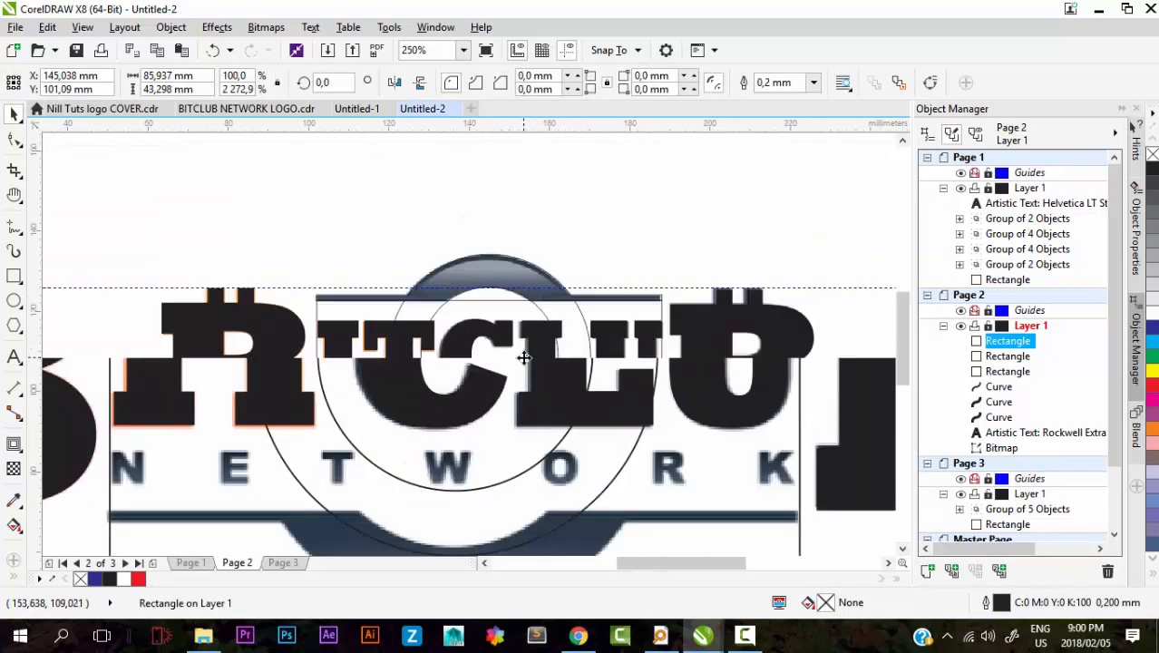
{"action": "scroll", "coordinate": [530, 265], "scroll_direction": "up", "scroll_amount": 1}
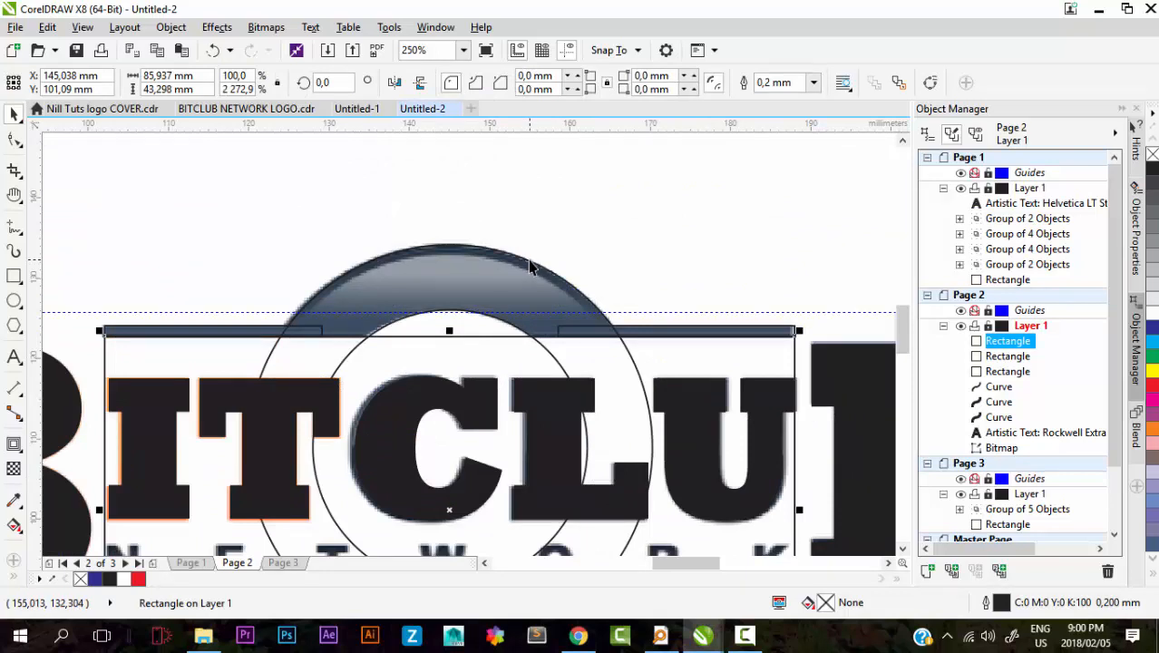
{"action": "left_click", "coordinate": [531, 261], "text": "shift"}
{"action": "scroll", "coordinate": [530, 260], "scroll_direction": "down", "scroll_amount": 1}
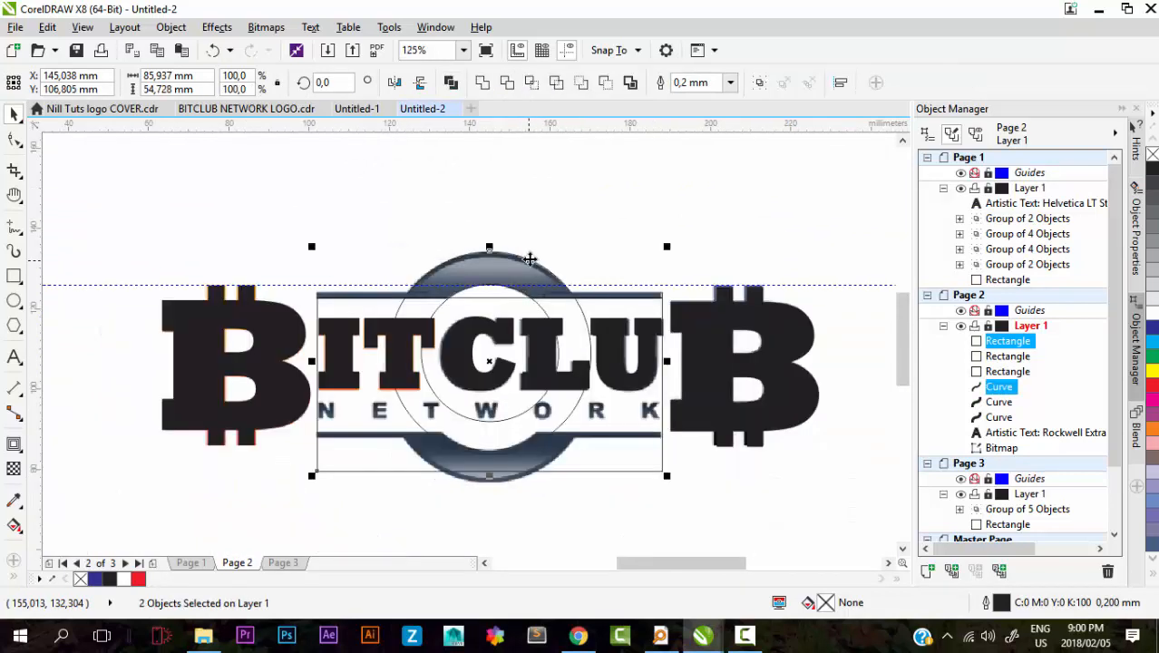
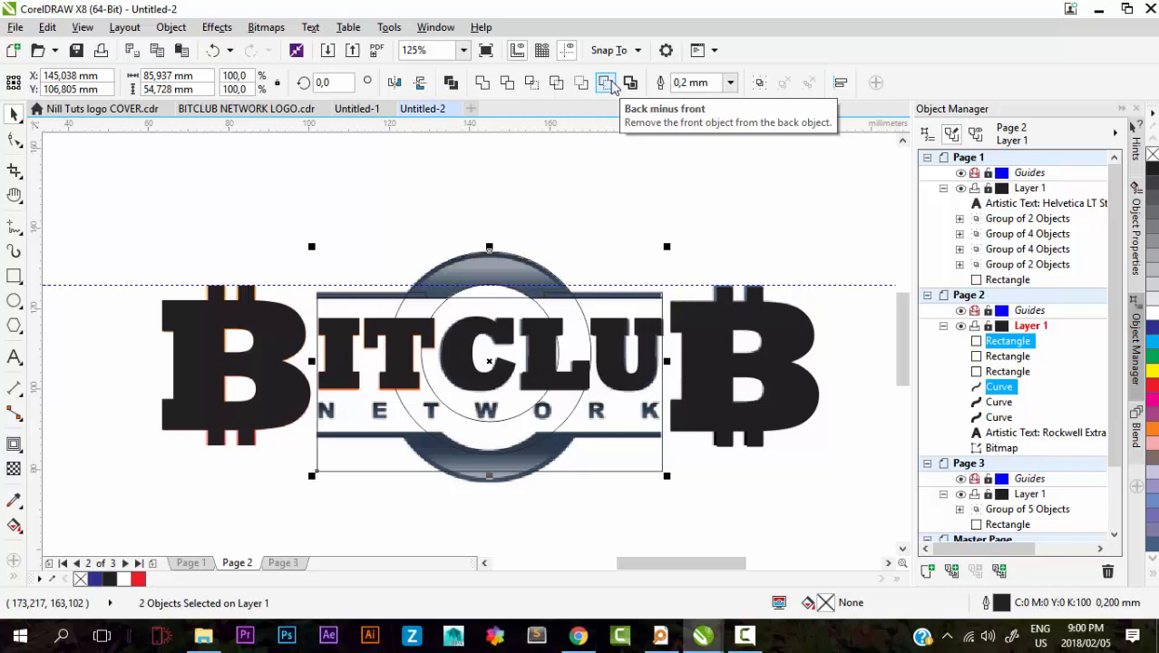
{"action": "left_click", "coordinate": [607, 84]}
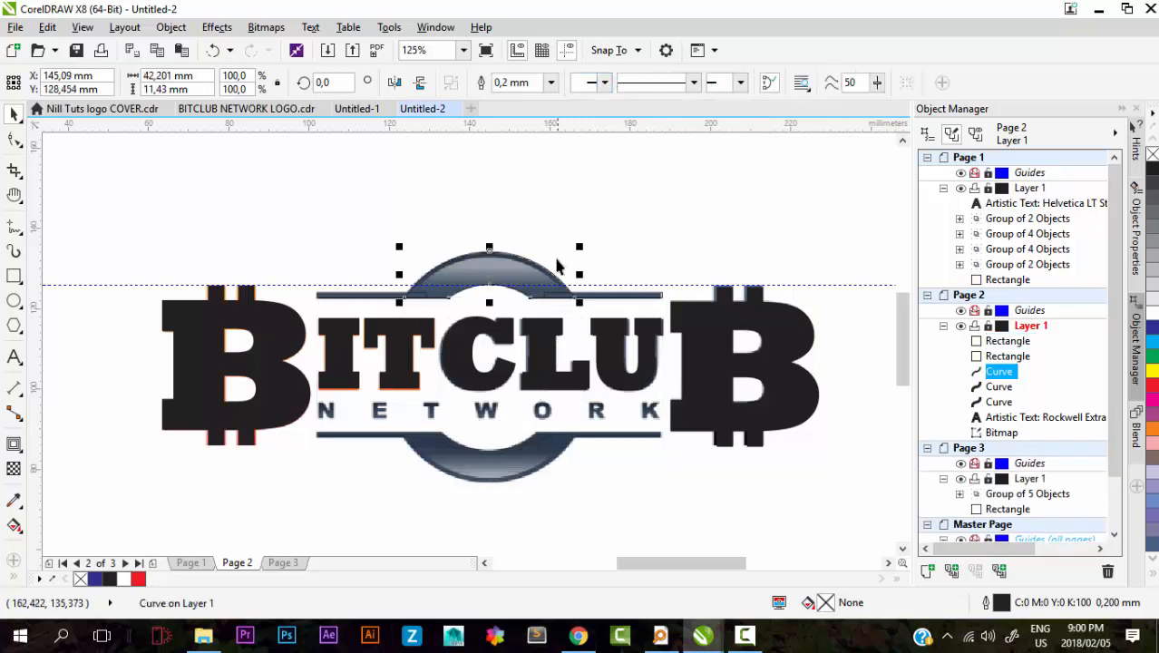
Step: Weld the two upper bar rectangles and the ring's upper arc into a single curve
{"action": "left_click", "coordinate": [535, 291]}
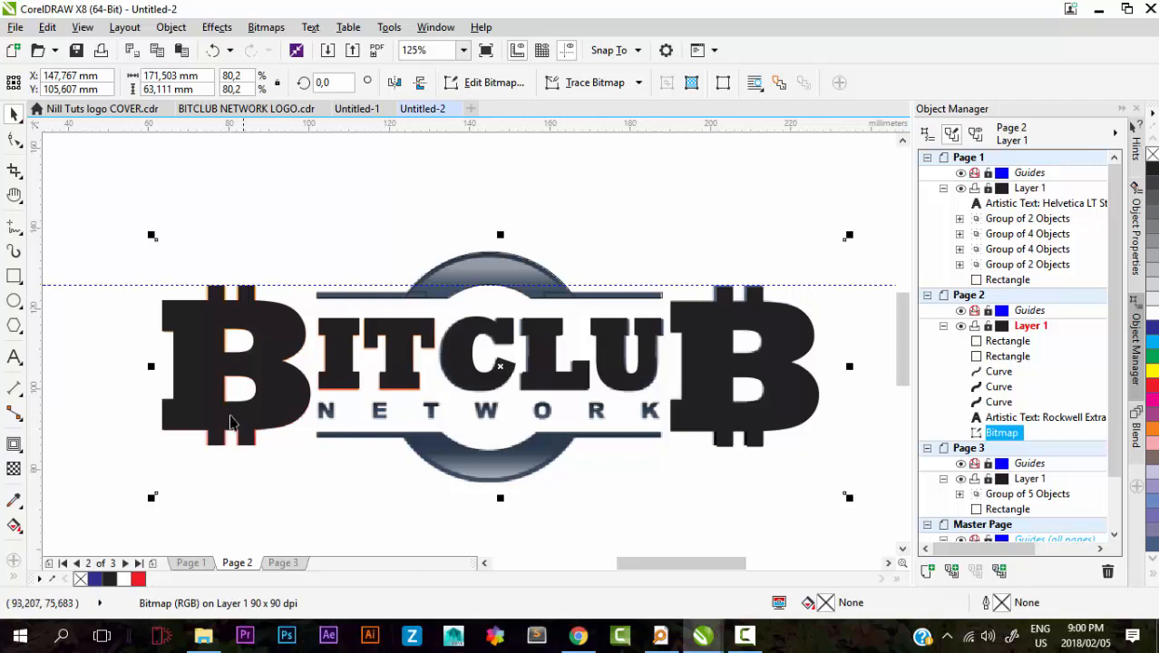
{"action": "left_click", "coordinate": [660, 212]}
{"action": "left_click_drag", "start_coordinate": [728, 161], "coordinate": [229, 314]}
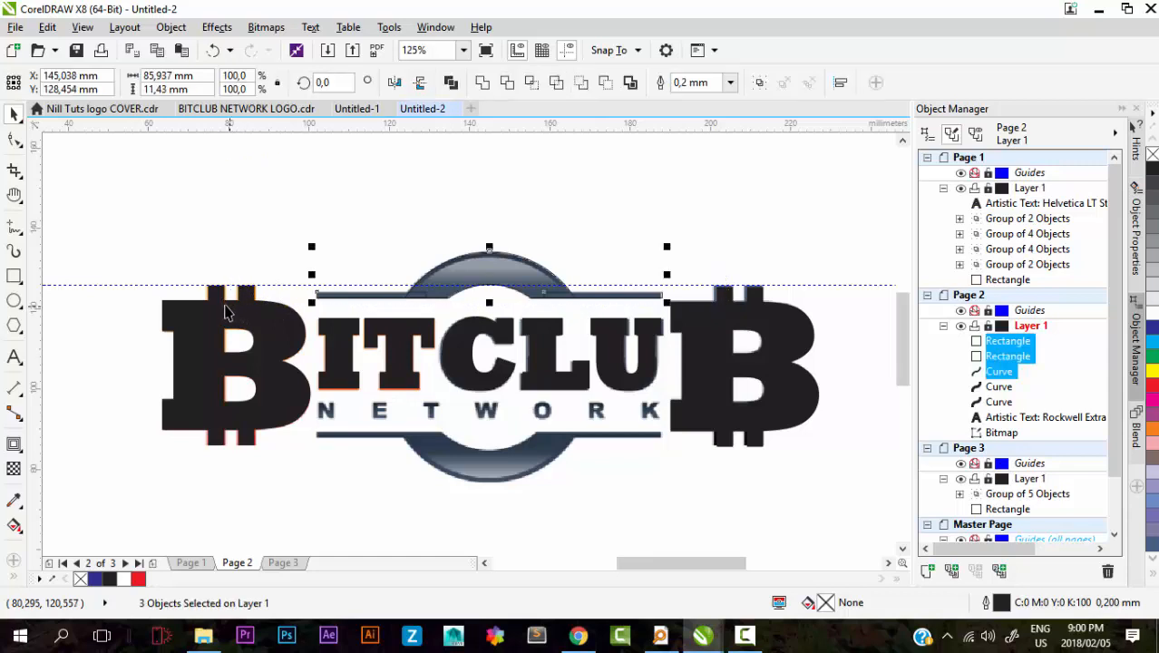
{"action": "left_click", "coordinate": [482, 83]}
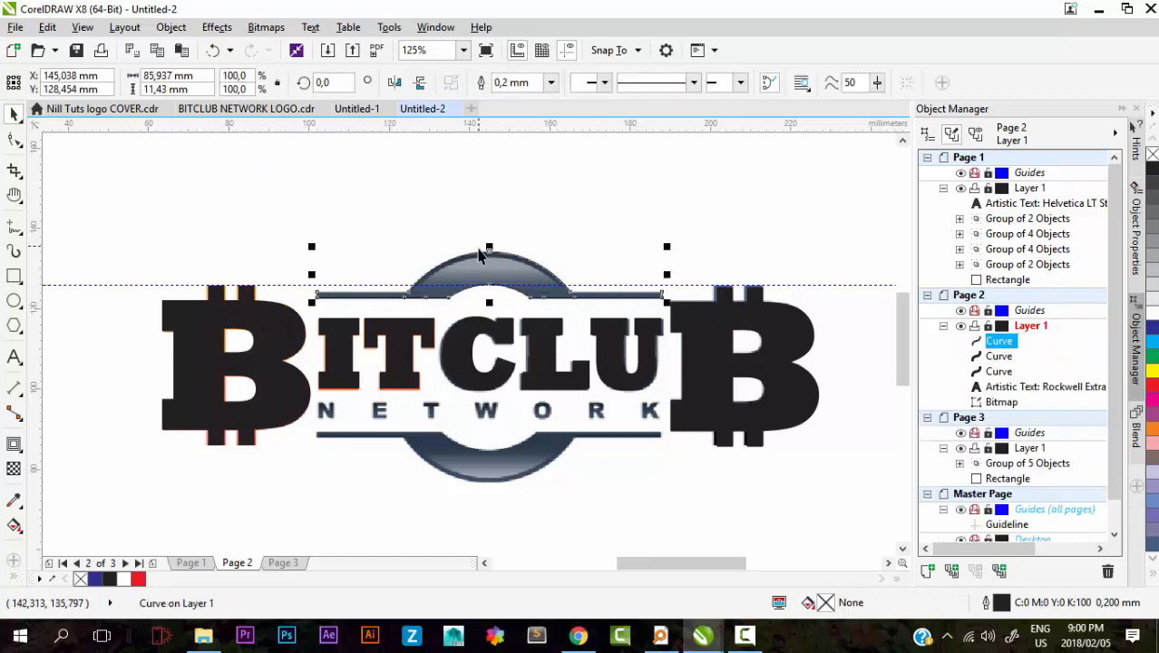
Step: Move the welded arc-and-bars outline above the logo to inspect it and undo the move
{"action": "left_click", "coordinate": [501, 281]}
{"action": "left_click_drag", "start_coordinate": [505, 259], "coordinate": [523, 188]}
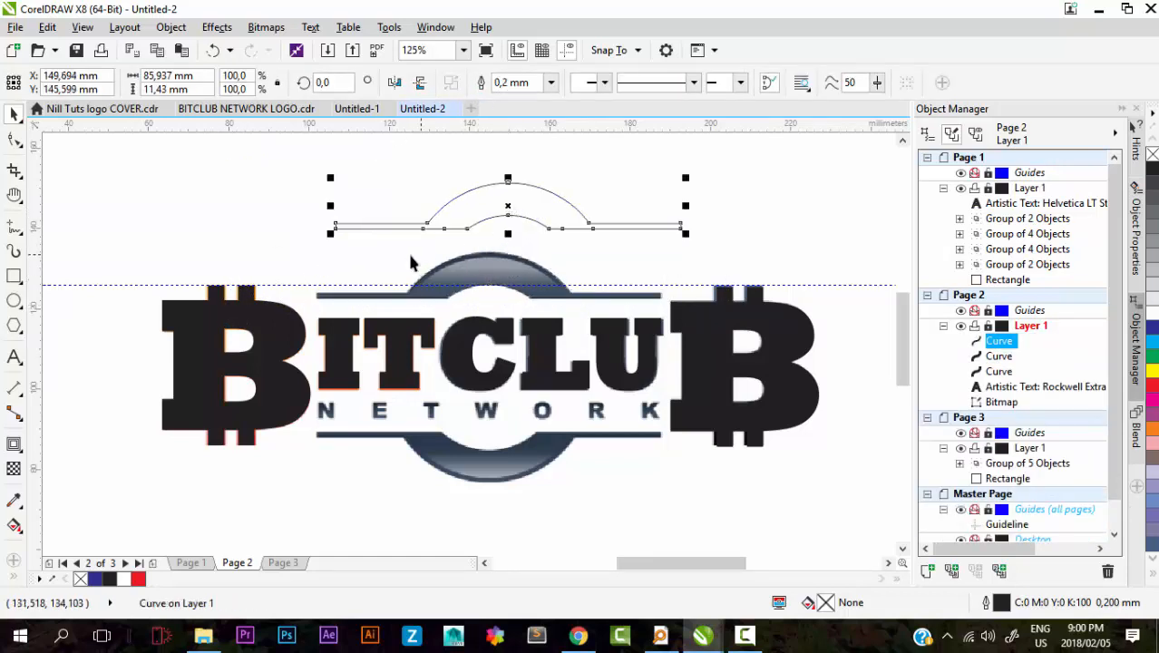
{"action": "left_click", "coordinate": [212, 50]}
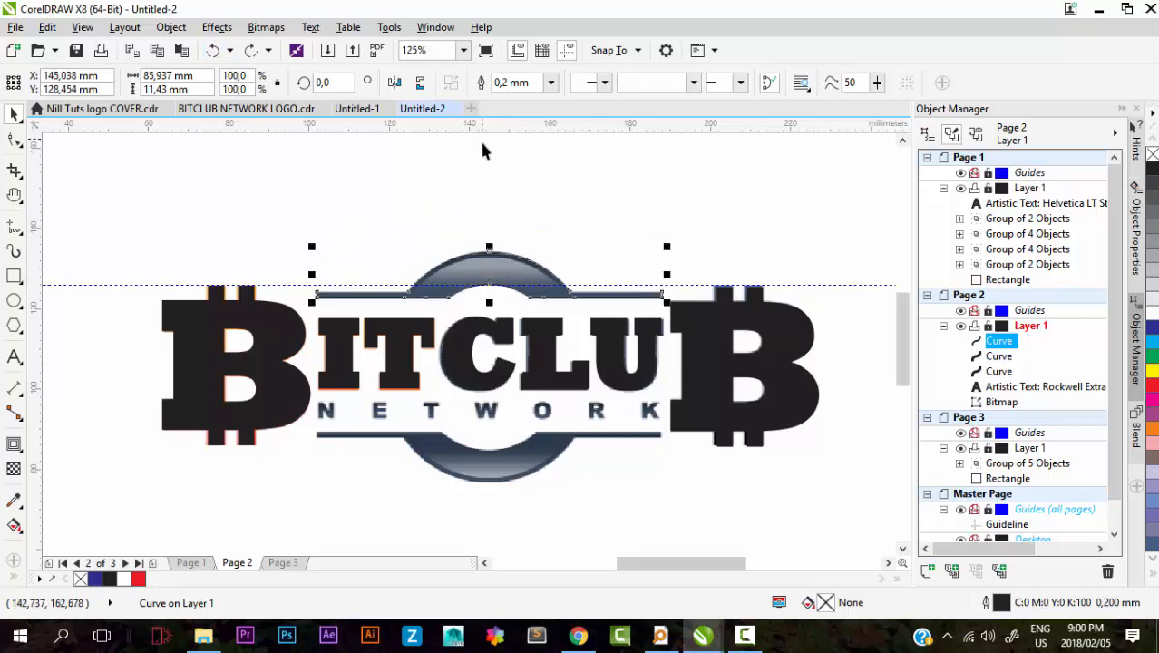
{"action": "left_click", "coordinate": [529, 196]}
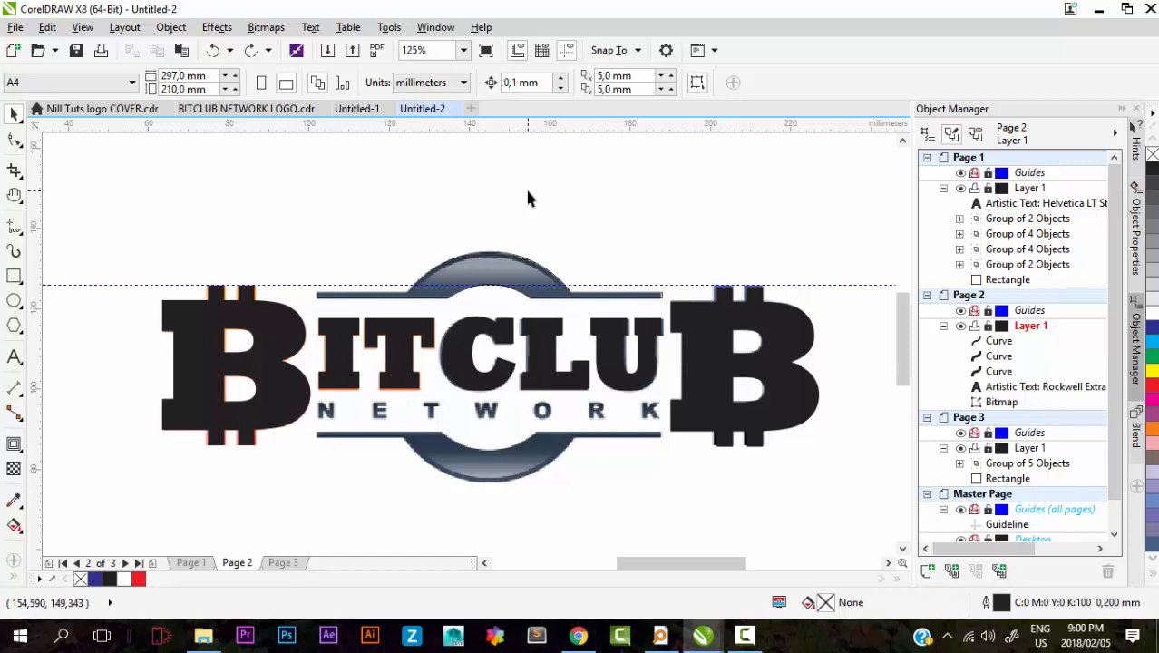
{"action": "left_click", "coordinate": [453, 347]}
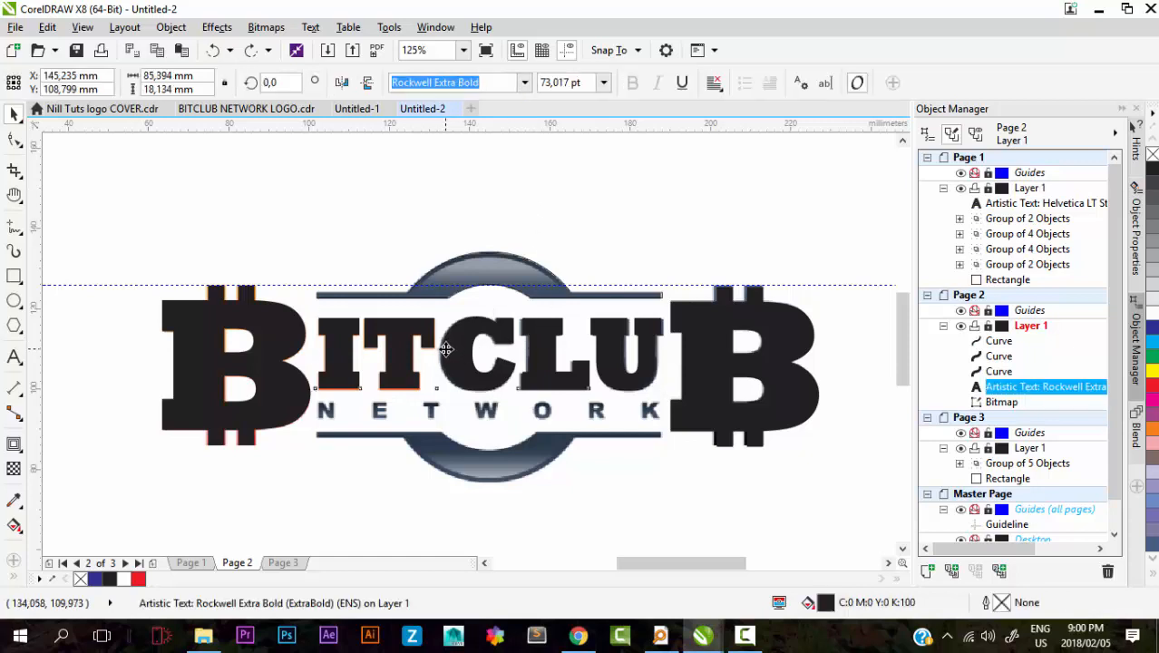
{"action": "double_click", "coordinate": [445, 349]}
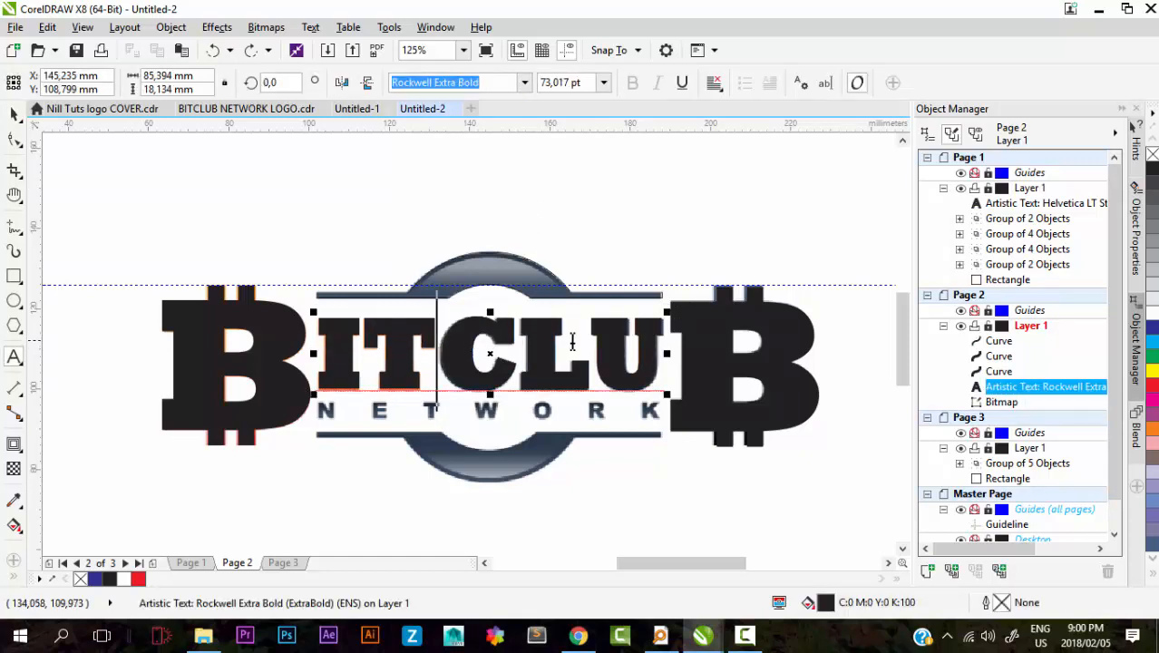
{"action": "scroll", "coordinate": [400, 347], "scroll_direction": "down", "scroll_amount": 5}
{"action": "left_click", "coordinate": [15, 118]}
{"action": "scroll", "coordinate": [305, 279], "scroll_direction": "up", "scroll_amount": 4}
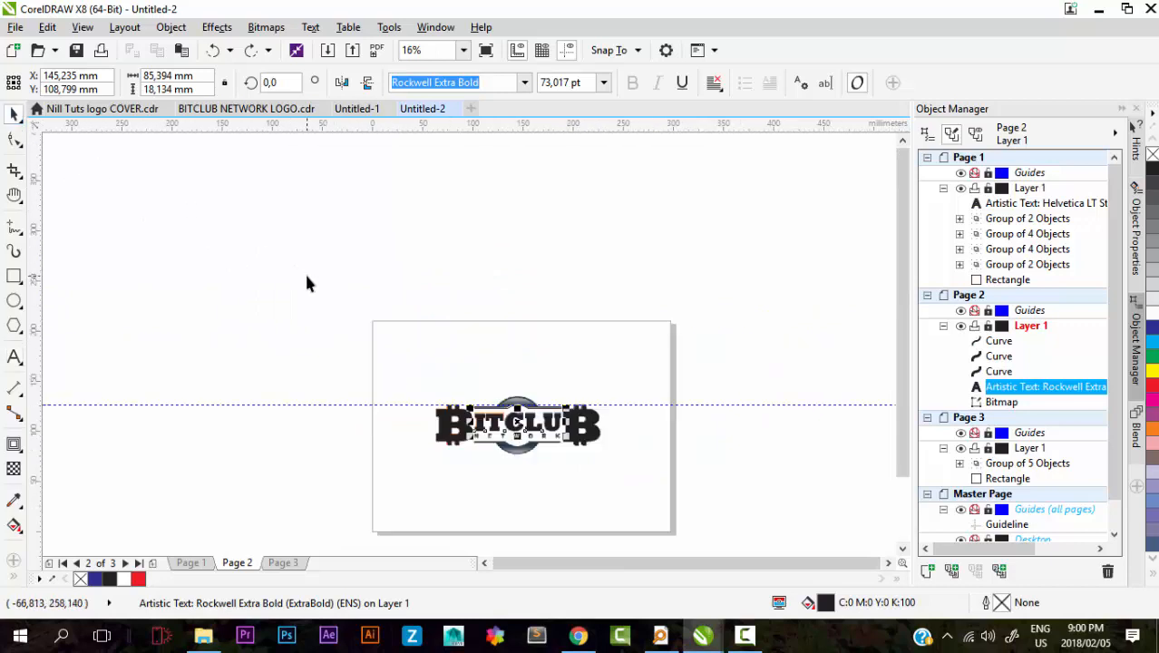
Step: Place a copy of the original logo bitmap above the redrawn logo as a colour reference
{"action": "scroll", "coordinate": [614, 480], "scroll_direction": "down", "scroll_amount": 4}
{"action": "scroll", "coordinate": [560, 473], "scroll_direction": "up", "scroll_amount": 2}
{"action": "left_click", "coordinate": [537, 440]}
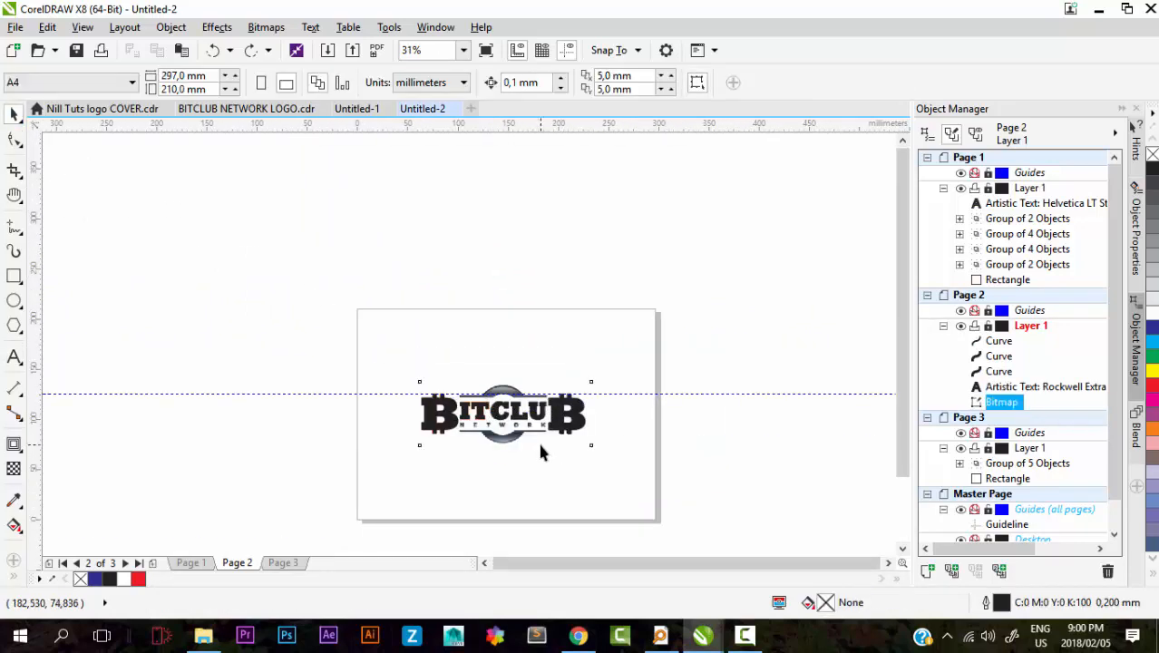
{"action": "left_click", "coordinate": [544, 445]}
{"action": "left_click_drag", "start_coordinate": [544, 445], "coordinate": [538, 329]}
{"action": "right_click", "coordinate": [538, 322]}
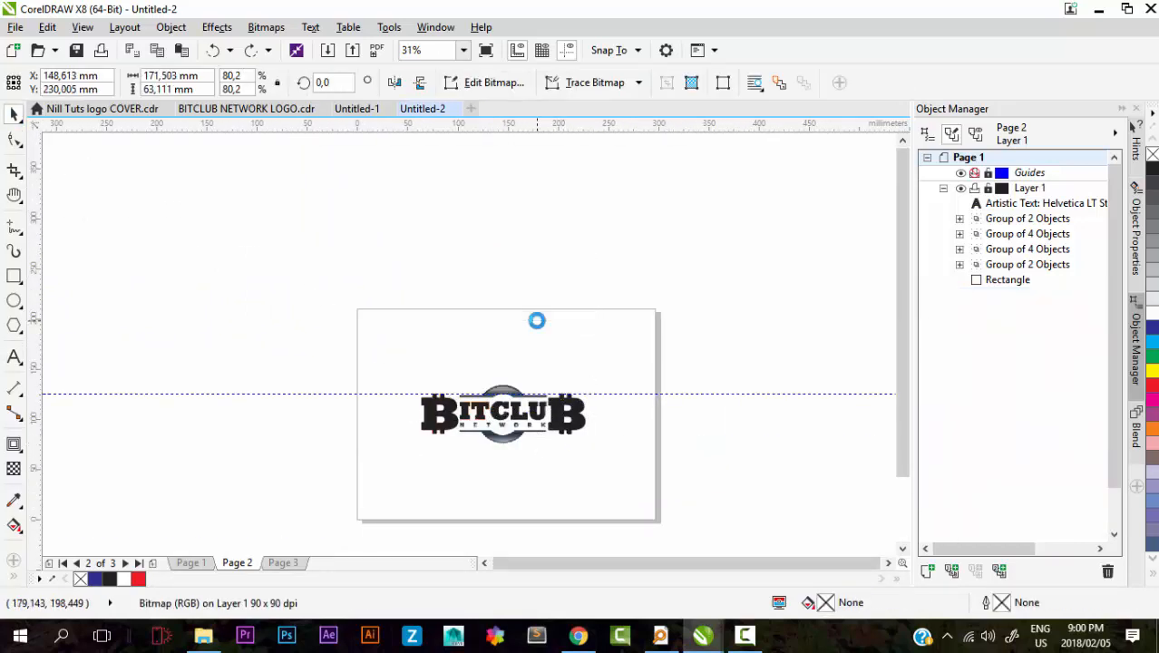
{"action": "left_click", "coordinate": [649, 312]}
{"action": "left_click_drag", "start_coordinate": [549, 288], "coordinate": [543, 333]}
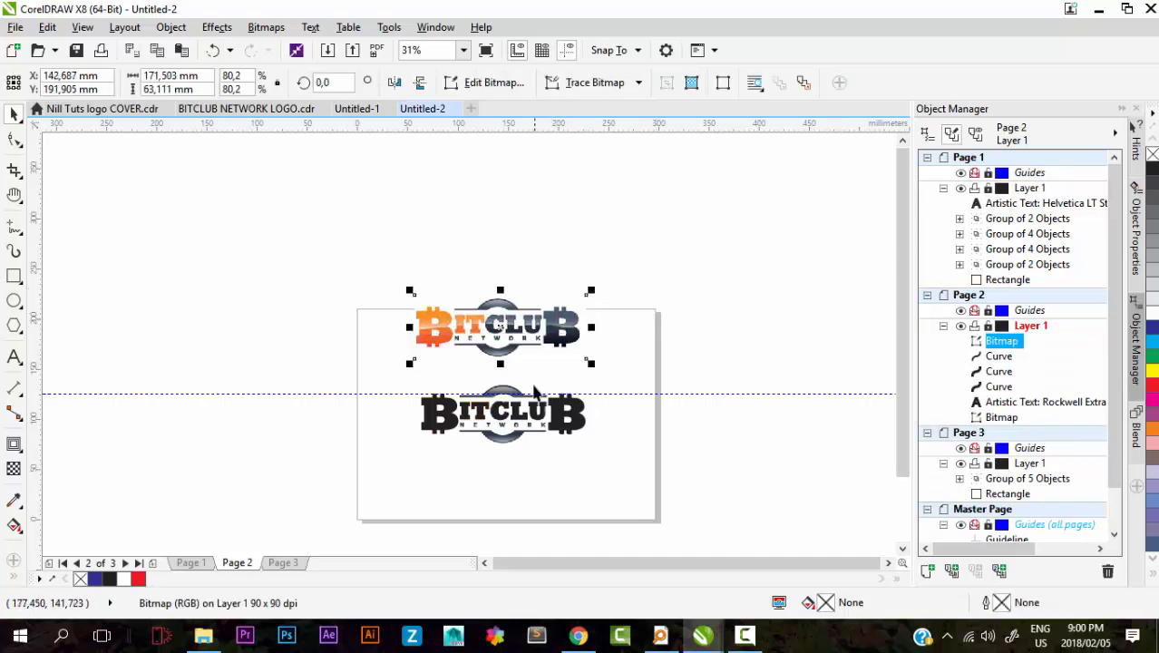
Step: Cut the letters CLU out of the ITCLU text, keeping only IT in that text object
{"action": "scroll", "coordinate": [517, 426], "scroll_direction": "up", "scroll_amount": 2}
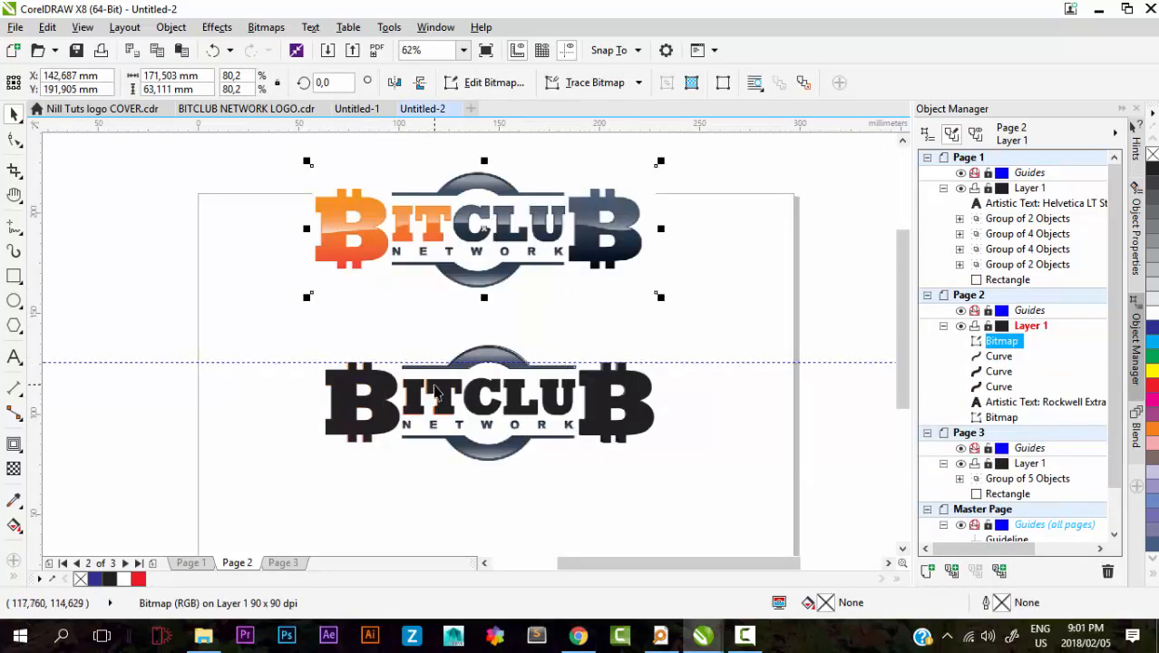
{"action": "scroll", "coordinate": [439, 403], "scroll_direction": "up", "scroll_amount": 2}
{"action": "scroll", "coordinate": [481, 307], "scroll_direction": "down", "scroll_amount": 2}
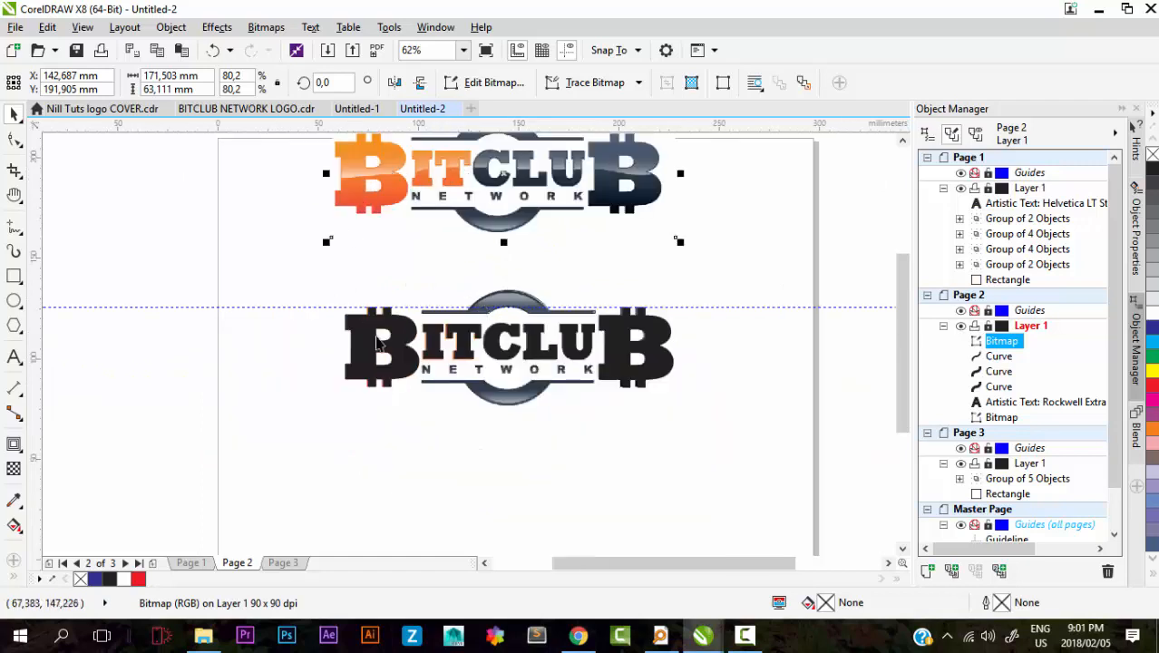
{"action": "double_click", "coordinate": [473, 338]}
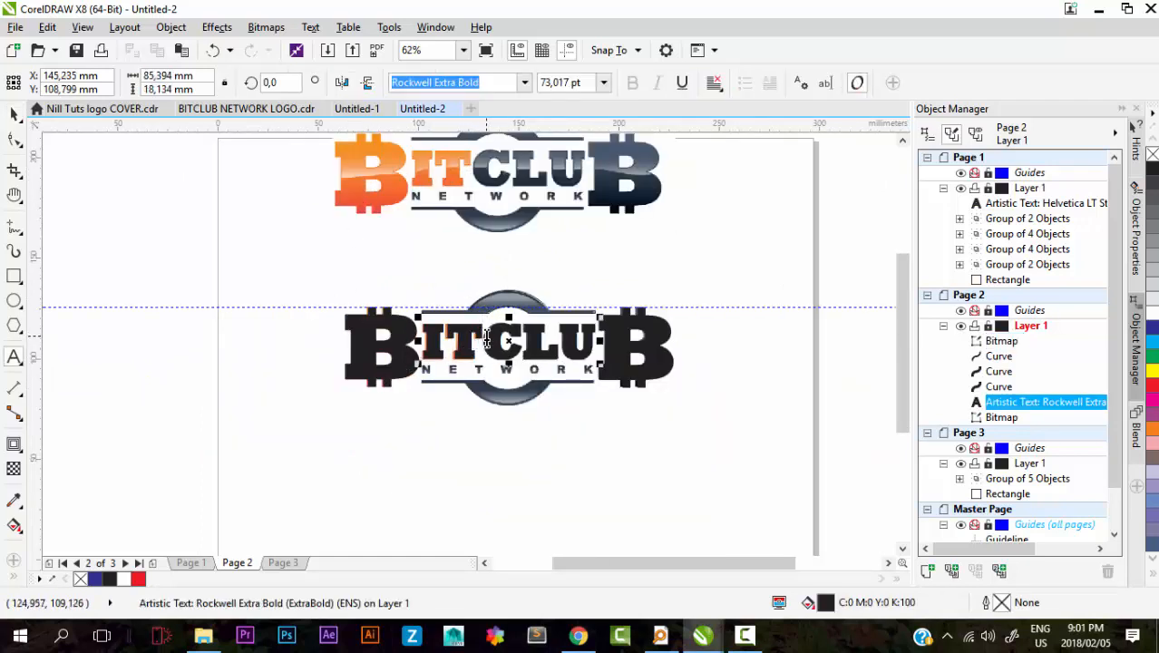
{"action": "left_click_drag", "start_coordinate": [487, 338], "coordinate": [591, 339]}
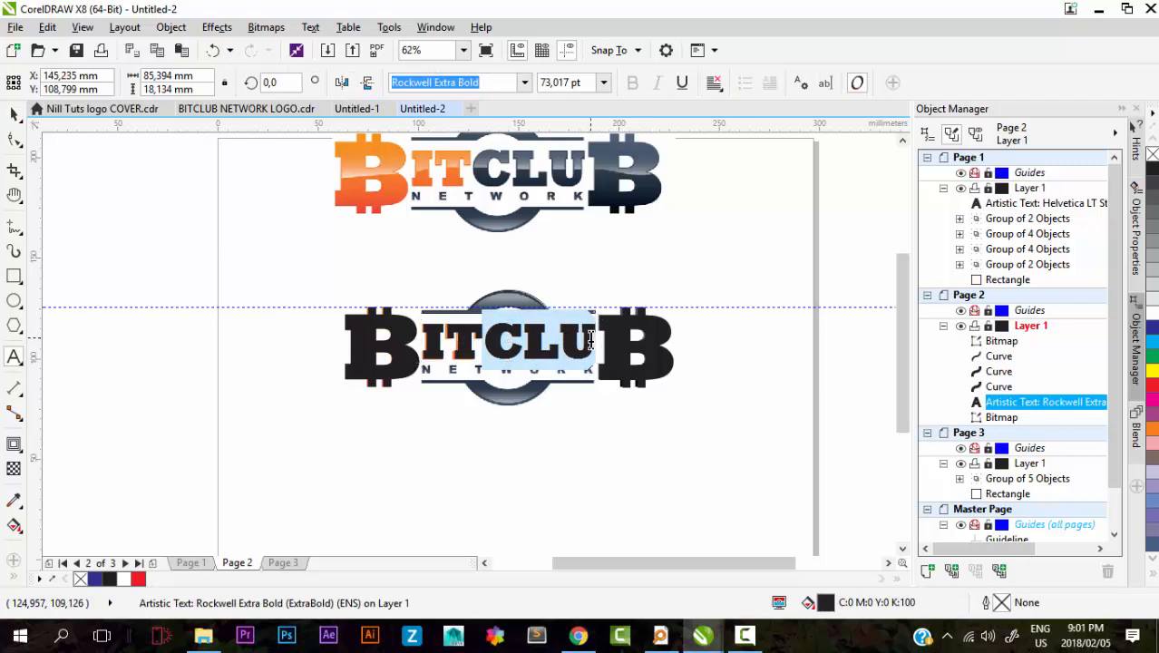
{"action": "key", "text": "ctrl+x"}
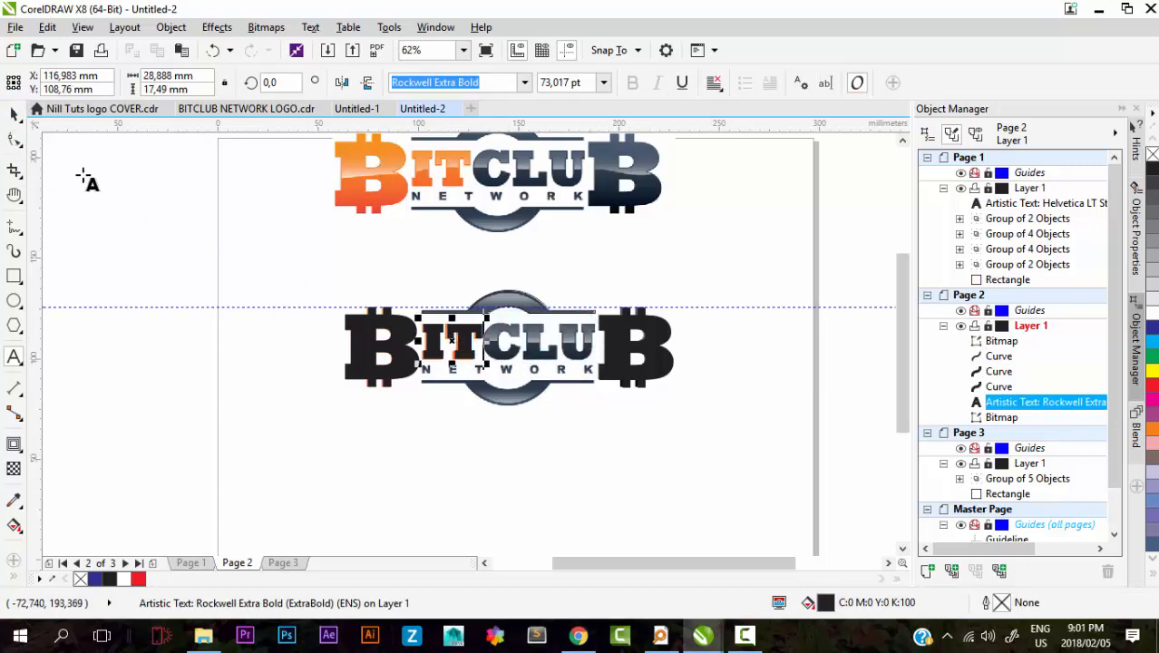
Step: Paste the cut letters CLU as a separate artistic text object in Rockwell Extra Bold below the logo
{"action": "left_click", "coordinate": [14, 140]}
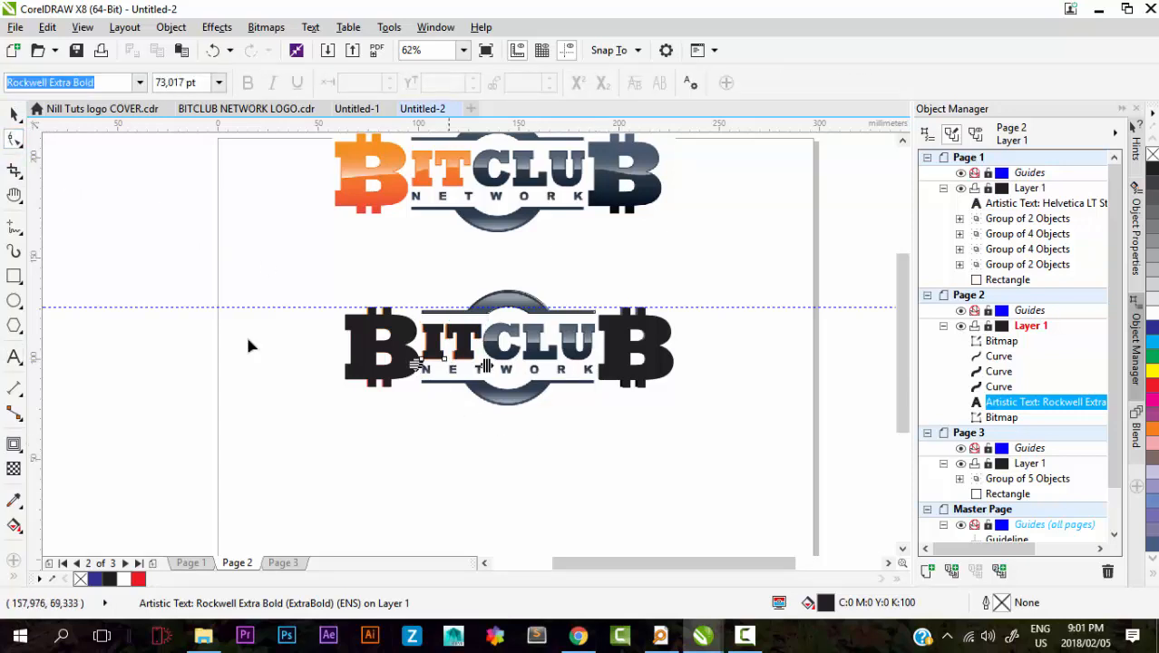
{"action": "left_click", "coordinate": [13, 356]}
{"action": "left_click", "coordinate": [331, 445]}
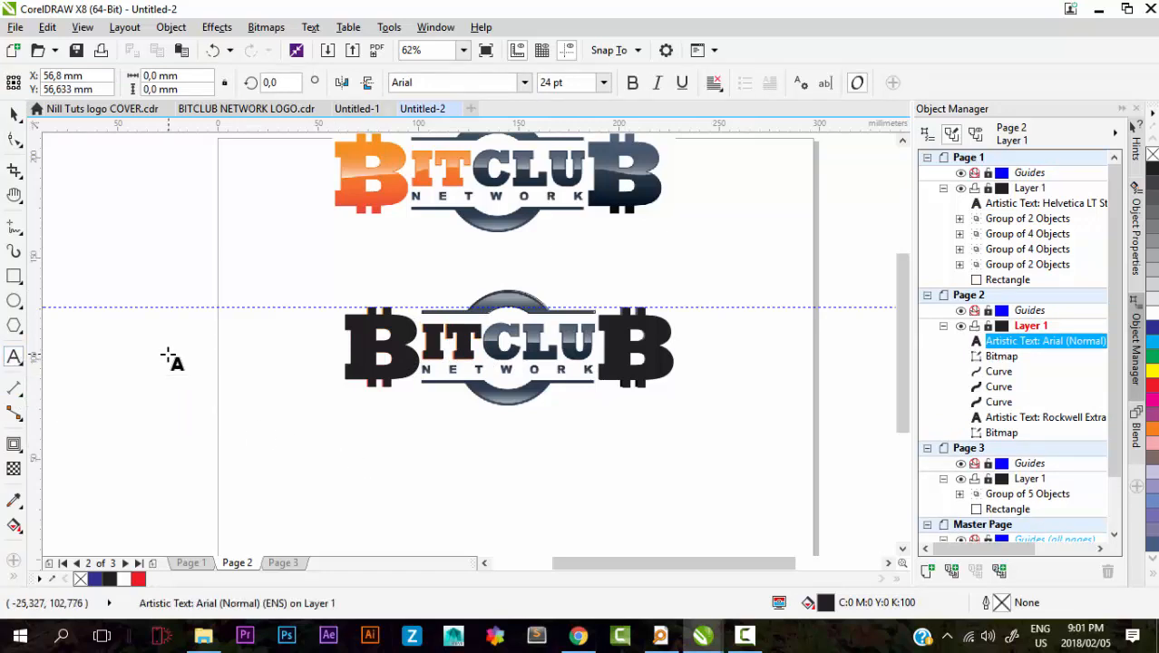
{"action": "left_click", "coordinate": [409, 450]}
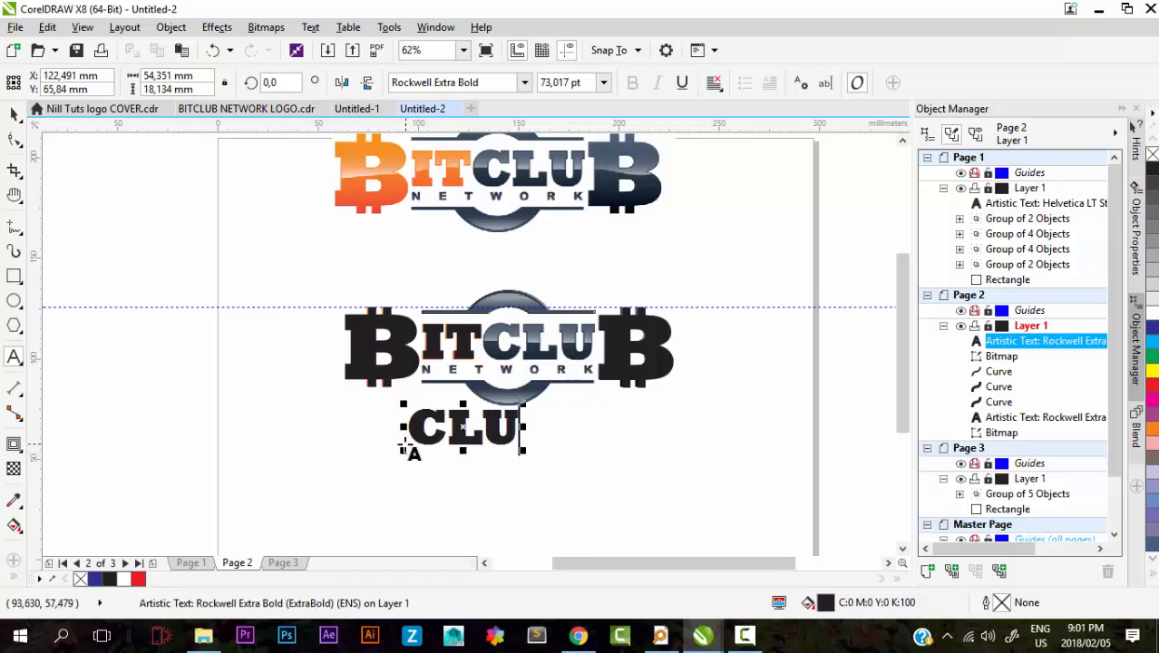
{"action": "left_click", "coordinate": [11, 111]}
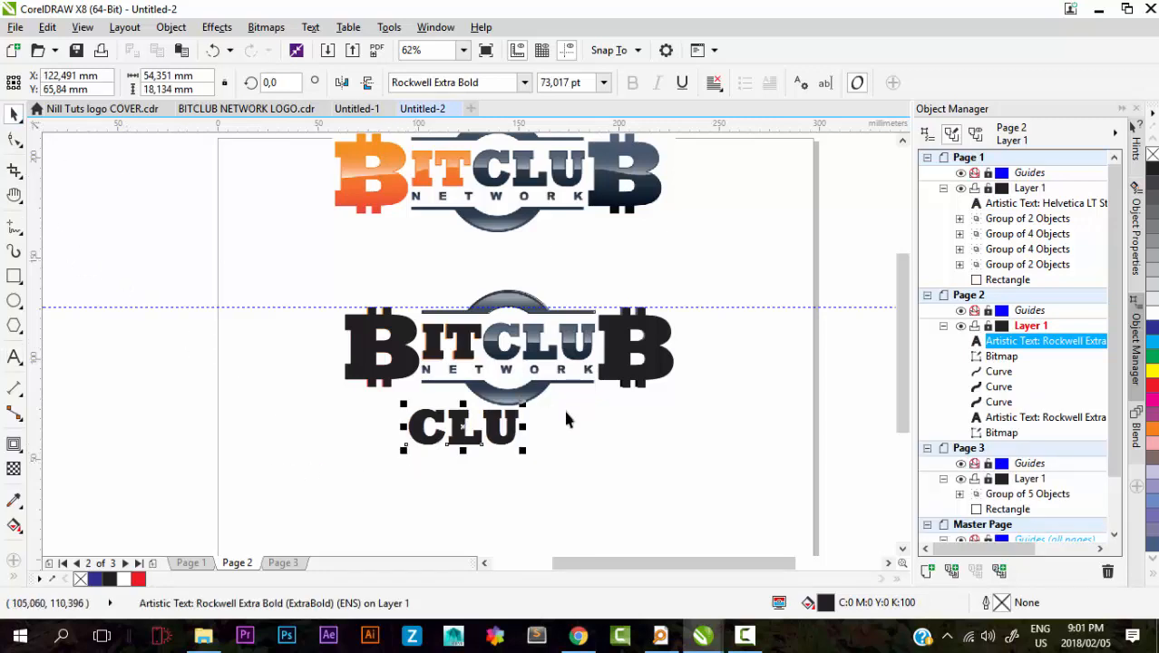
Step: Move the separate CLU text up over the matching letters of the bitmap, right after IT
{"action": "scroll", "coordinate": [494, 399], "scroll_direction": "up", "scroll_amount": 2}
{"action": "left_click_drag", "start_coordinate": [521, 444], "coordinate": [676, 279]}
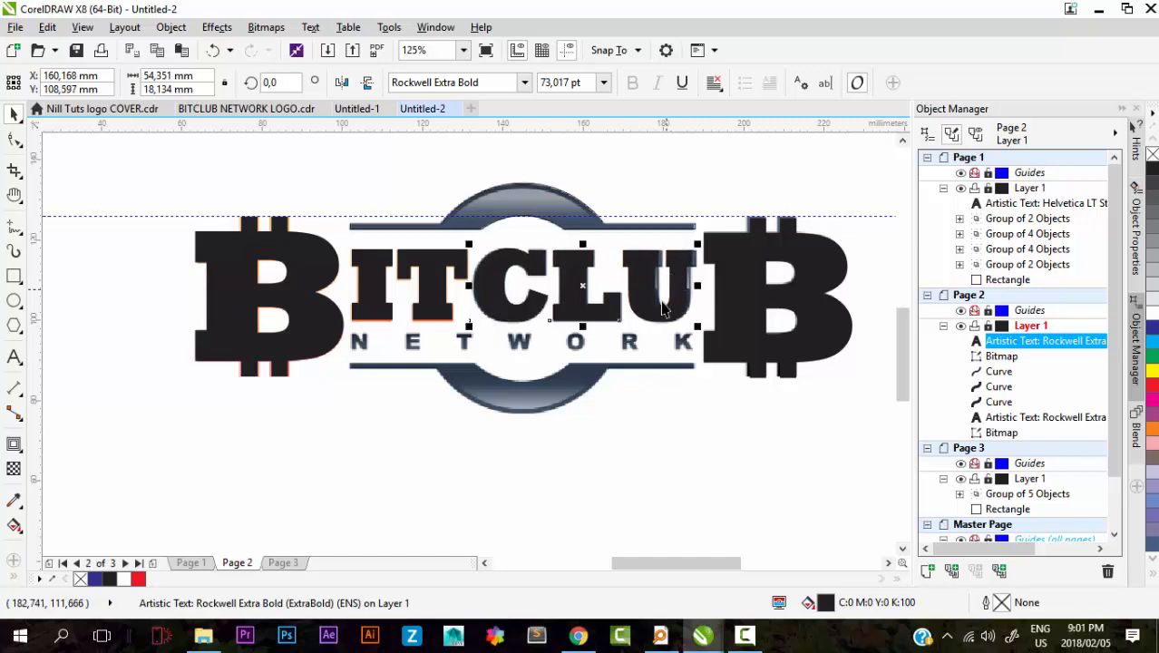
{"action": "left_click", "coordinate": [620, 441]}
Step: Widen the character spacing of the CLU text with the Shape tool to about 55.1 mm overall width, matching the bitmap
{"action": "left_click", "coordinate": [14, 139]}
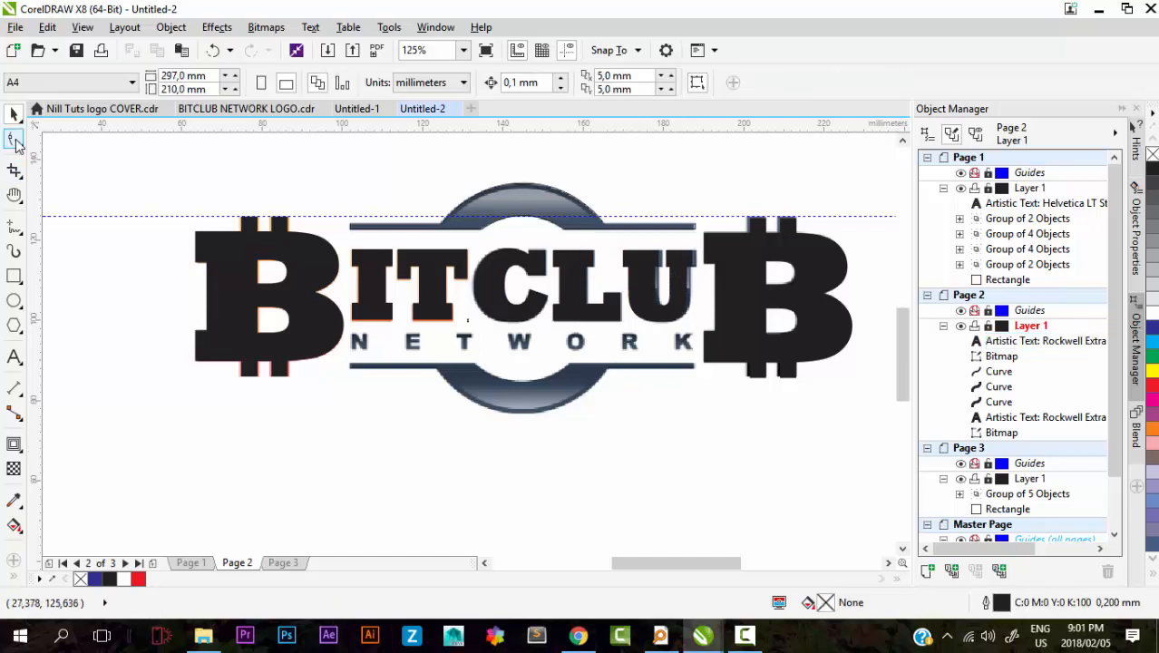
{"action": "scroll", "coordinate": [750, 276], "scroll_direction": "up", "scroll_amount": 3}
{"action": "left_click", "coordinate": [672, 385]}
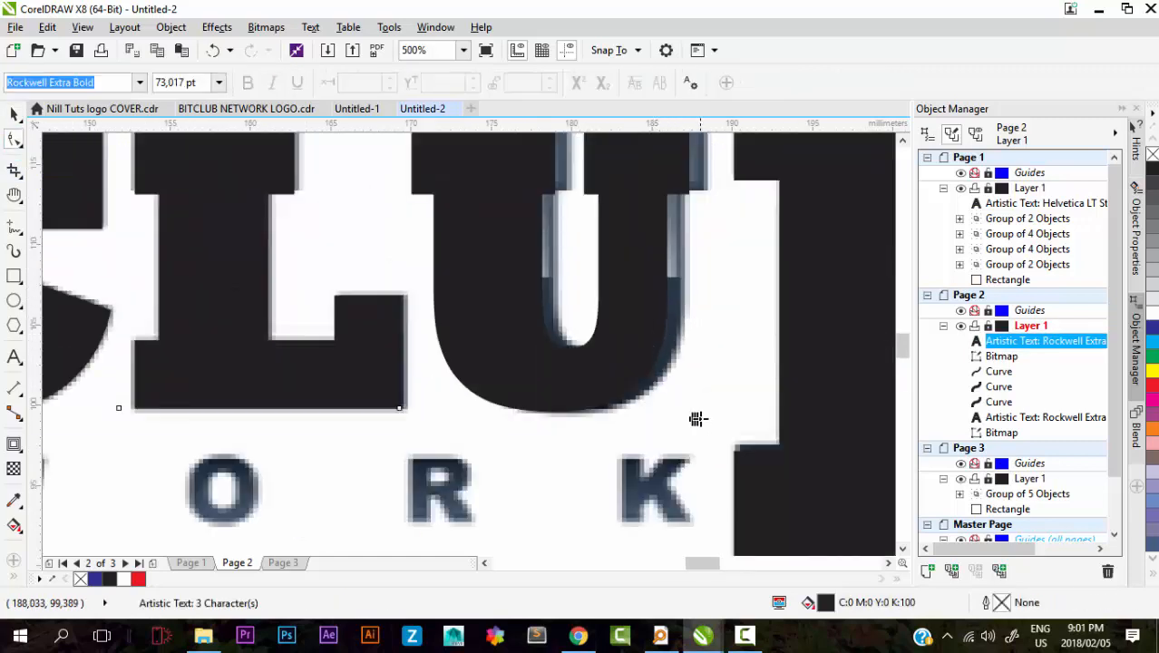
{"action": "mouse_move", "coordinate": [694, 419]}
{"action": "left_mouse_down"}
{"action": "mouse_move", "coordinate": [716, 420]}
{"action": "mouse_move", "coordinate": [693, 419]}
{"action": "left_mouse_up"}
{"action": "scroll", "coordinate": [693, 419], "scroll_direction": "down", "scroll_amount": 2}
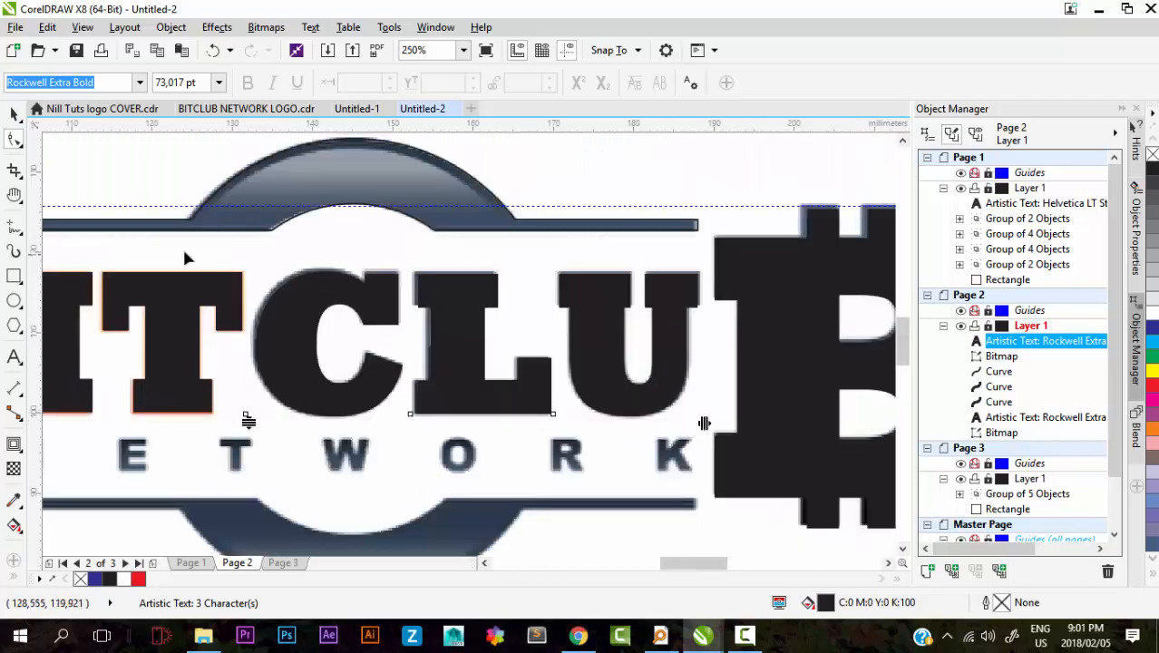
Step: Nudge the CLU text slightly up and left to align it with the bitmap letters
{"action": "left_click", "coordinate": [14, 115]}
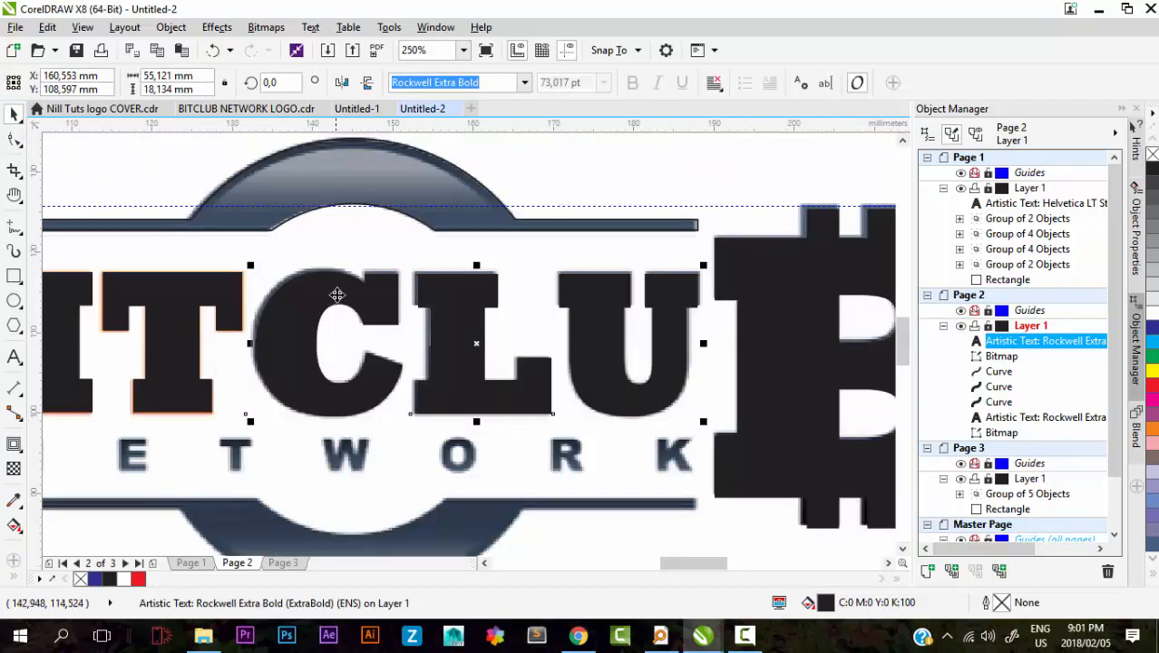
{"action": "scroll", "coordinate": [337, 293], "scroll_direction": "up", "scroll_amount": 2}
{"action": "scroll", "coordinate": [337, 290], "scroll_direction": "down", "scroll_amount": 4}
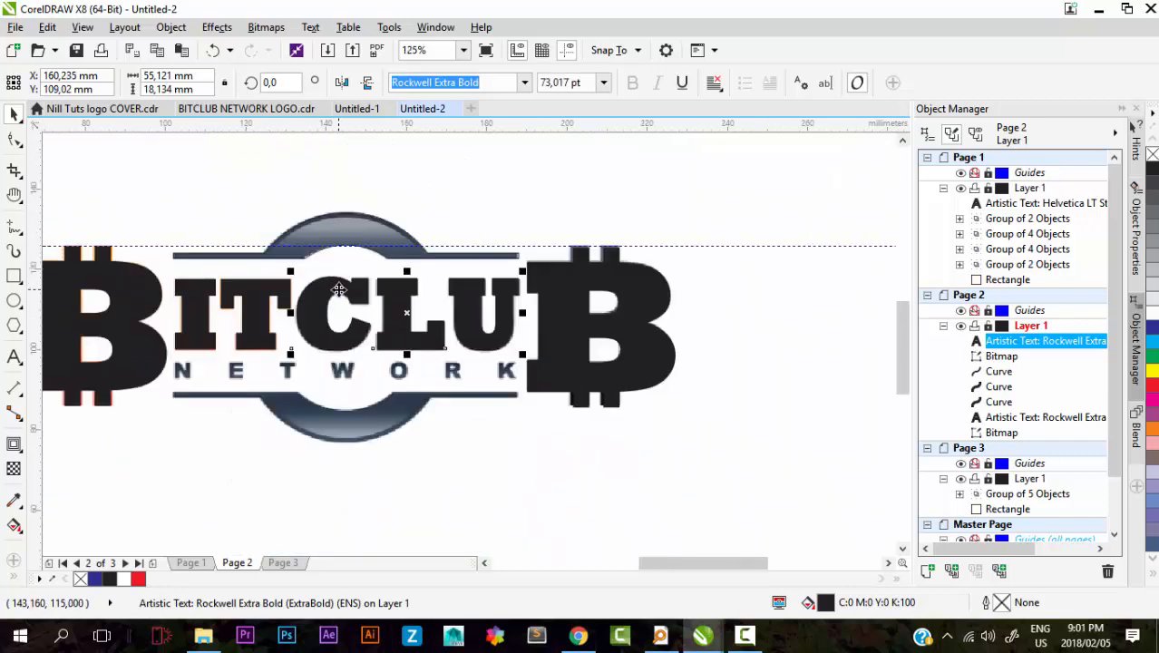
{"action": "left_click", "coordinate": [725, 306]}
{"action": "key", "text": "shift+F4"}
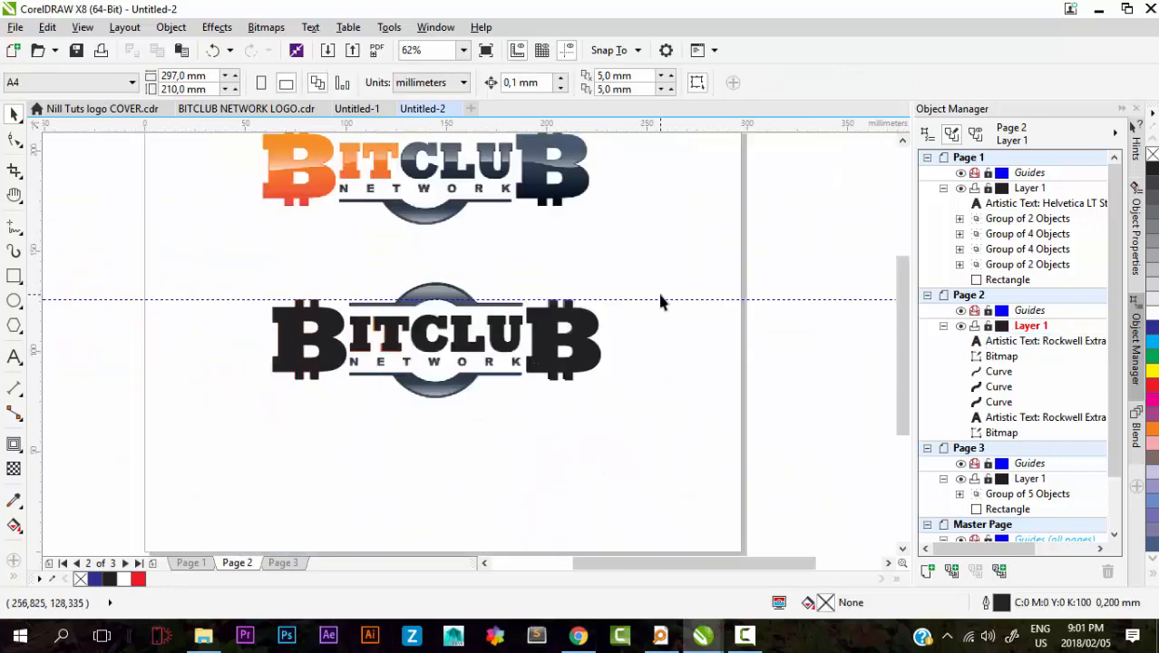
Step: Select the left barred B and activate the Color Eyedropper for sampling the colour bitmap's orange B
{"action": "scroll", "coordinate": [391, 322], "scroll_direction": "up", "scroll_amount": 2}
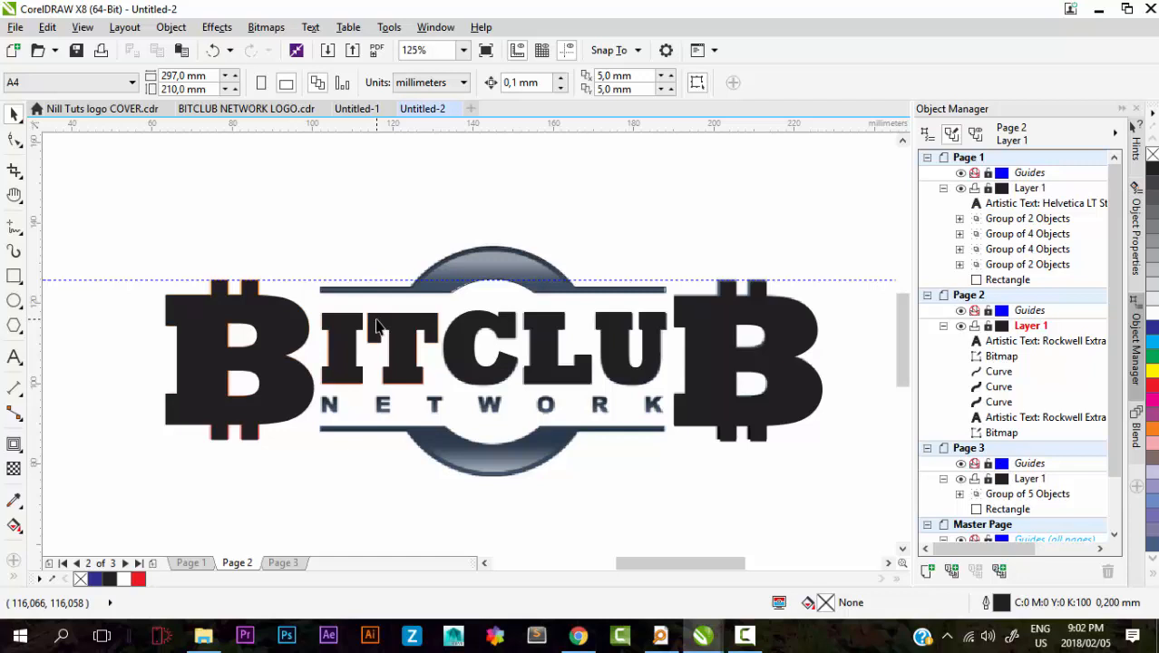
{"action": "left_click", "coordinate": [379, 327]}
{"action": "left_click", "coordinate": [284, 353]}
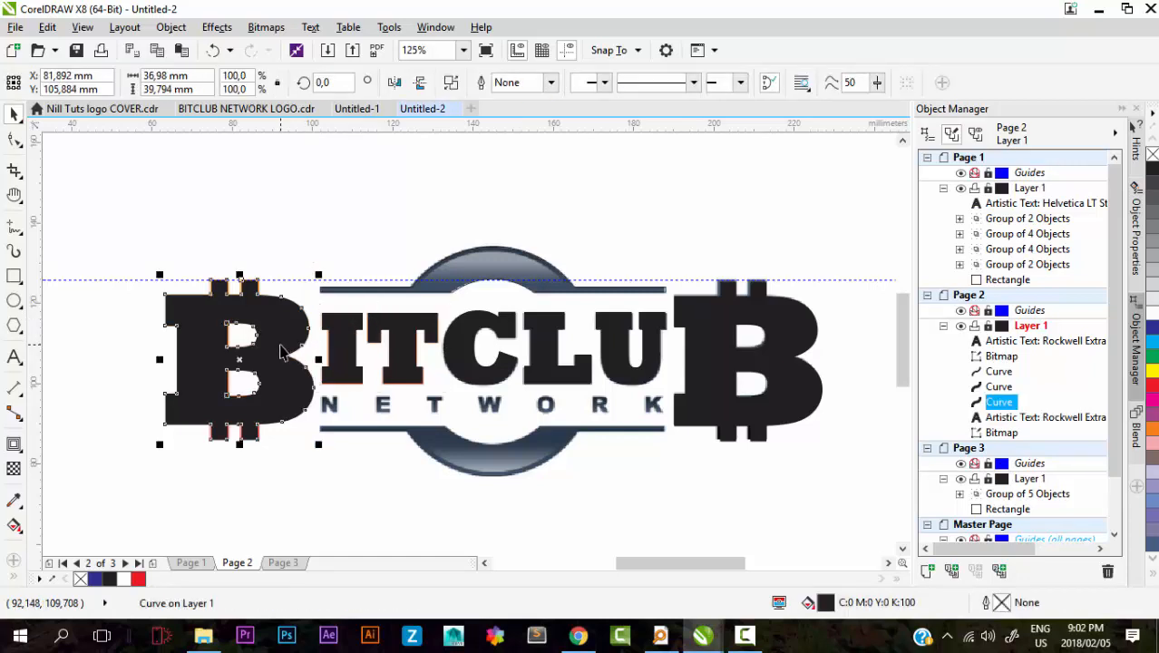
{"action": "scroll", "coordinate": [391, 380], "scroll_direction": "down", "scroll_amount": 2}
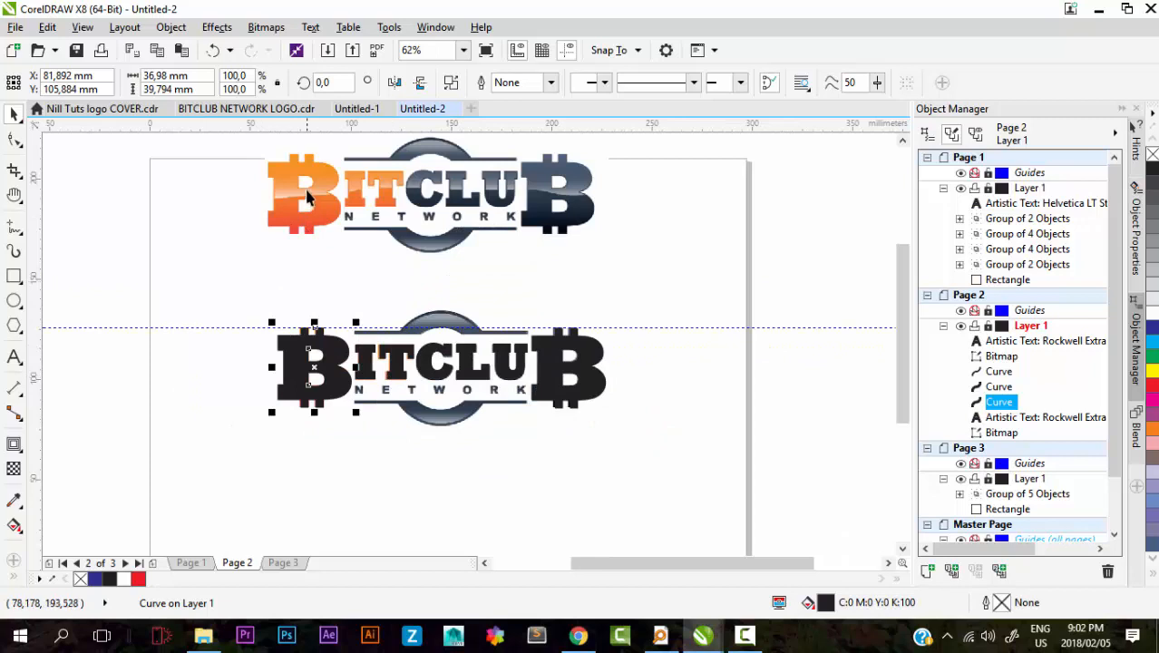
{"action": "left_click", "coordinate": [14, 502]}
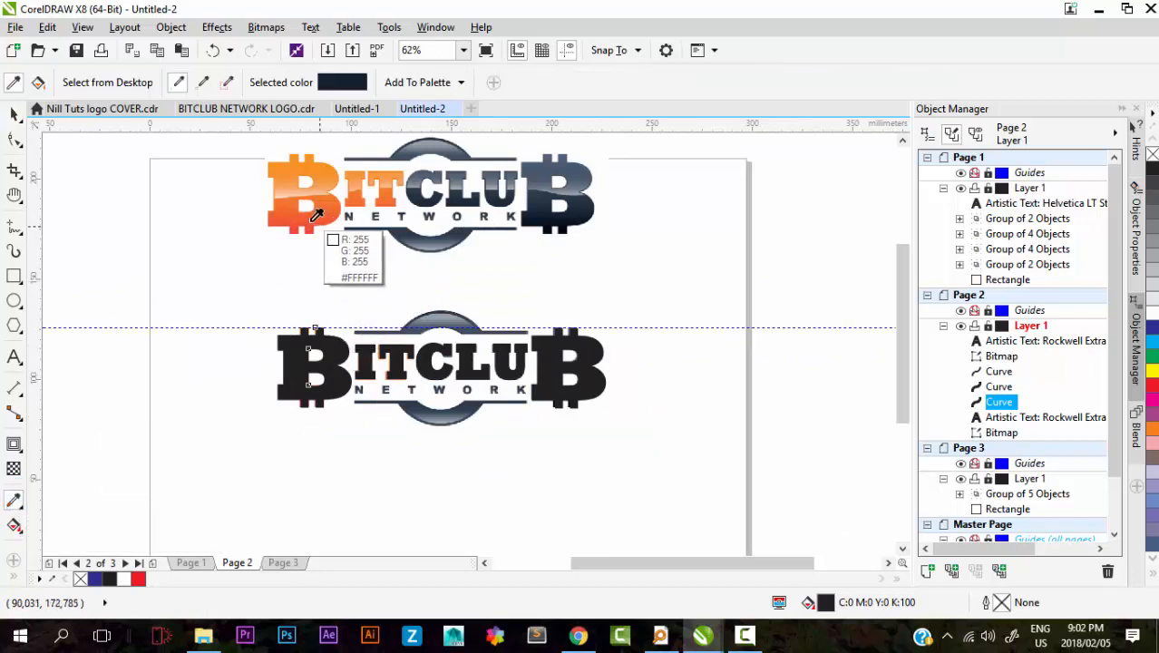
{"action": "scroll", "coordinate": [324, 233], "scroll_direction": "up", "scroll_amount": 2}
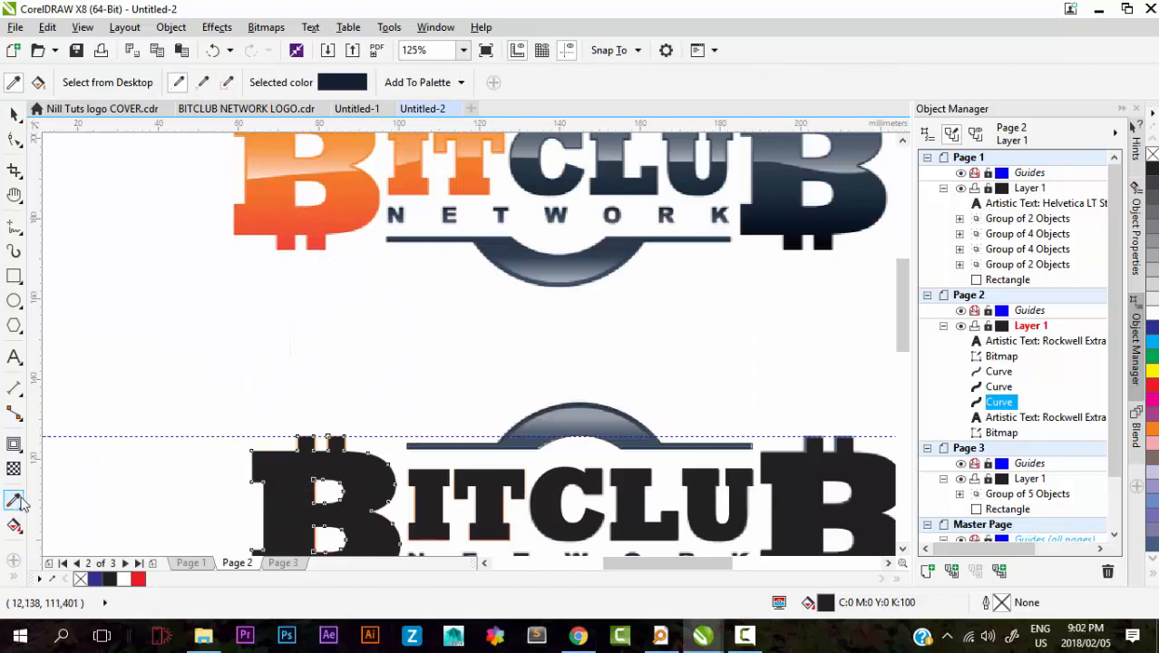
Step: Sample the red (#ED3226) from the base of the reference logo's orange B and fill the traced left B with it
{"action": "scroll", "coordinate": [302, 218], "scroll_direction": "up", "scroll_amount": 2}
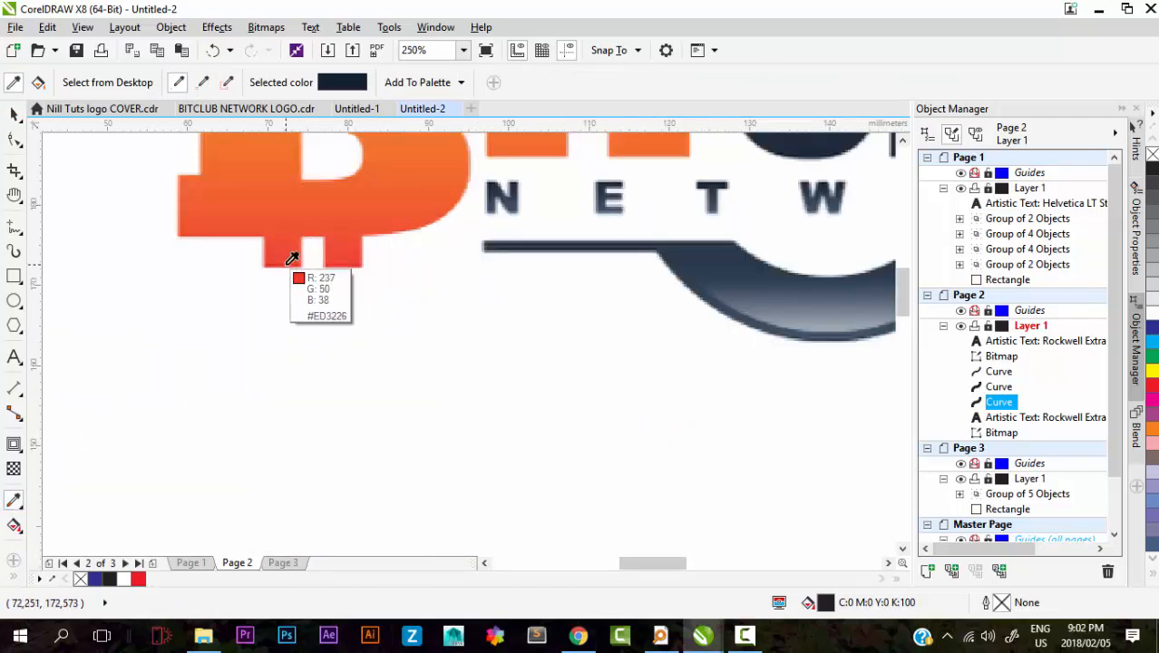
{"action": "left_click", "coordinate": [288, 256]}
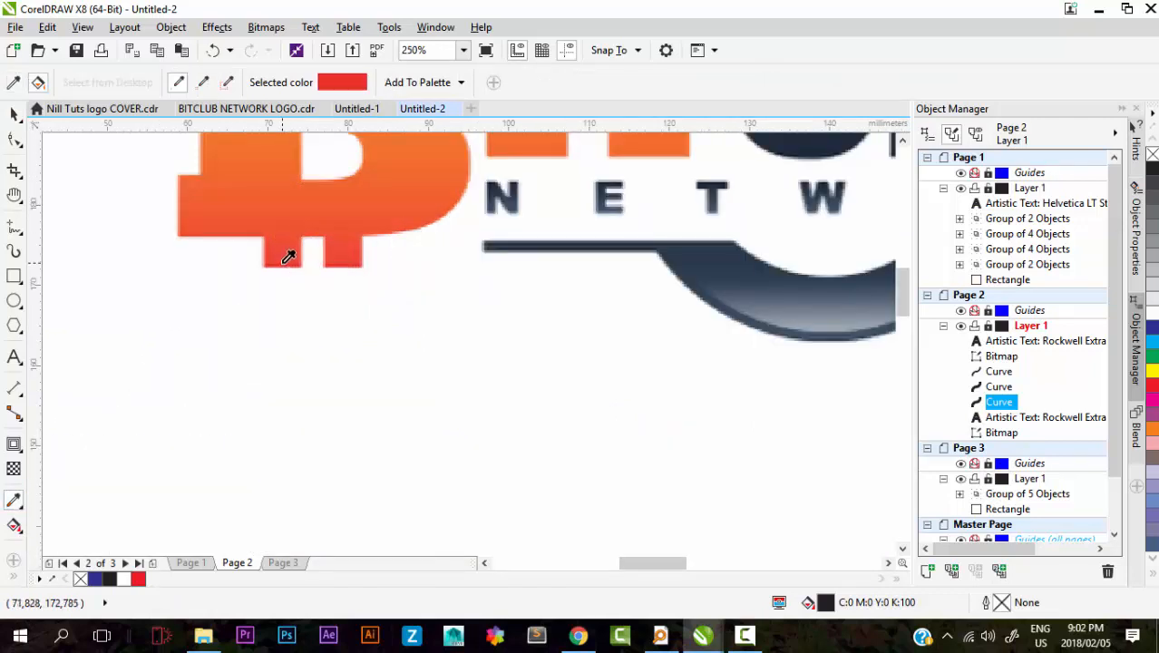
{"action": "scroll", "coordinate": [299, 238], "scroll_direction": "down", "scroll_amount": 4}
{"action": "scroll", "coordinate": [304, 227], "scroll_direction": "up", "scroll_amount": 2}
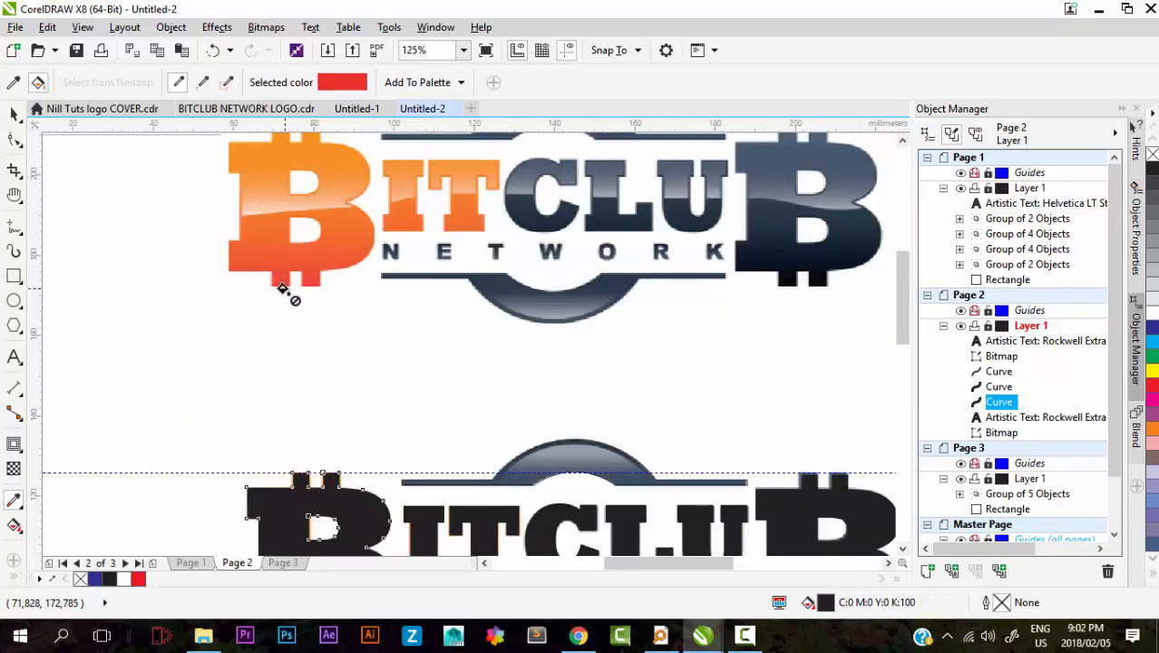
{"action": "scroll", "coordinate": [304, 244], "scroll_direction": "down", "scroll_amount": 2}
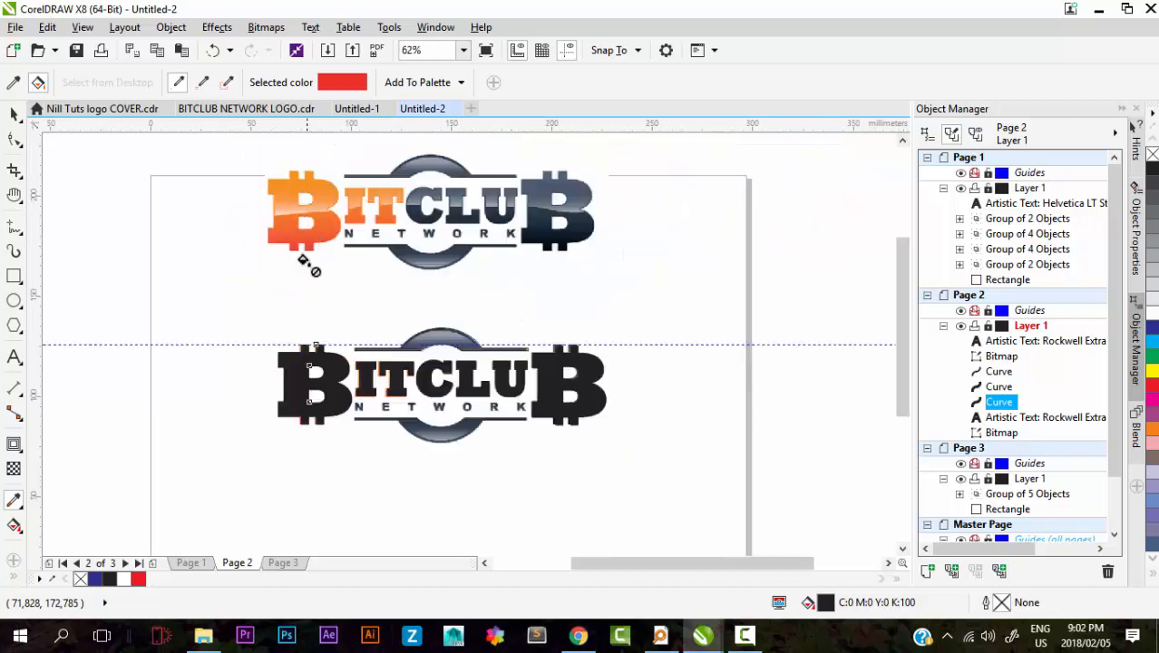
{"action": "scroll", "coordinate": [281, 399], "scroll_direction": "up", "scroll_amount": 4}
{"action": "left_click", "coordinate": [284, 386]}
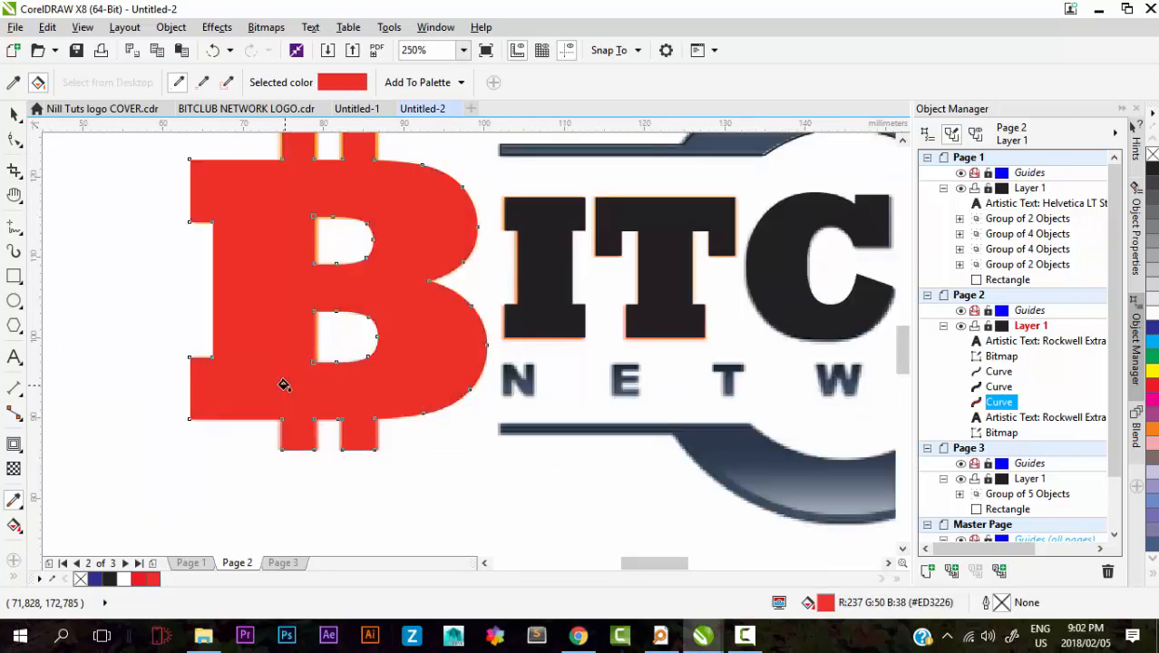
{"action": "scroll", "coordinate": [269, 257], "scroll_direction": "down", "scroll_amount": 2}
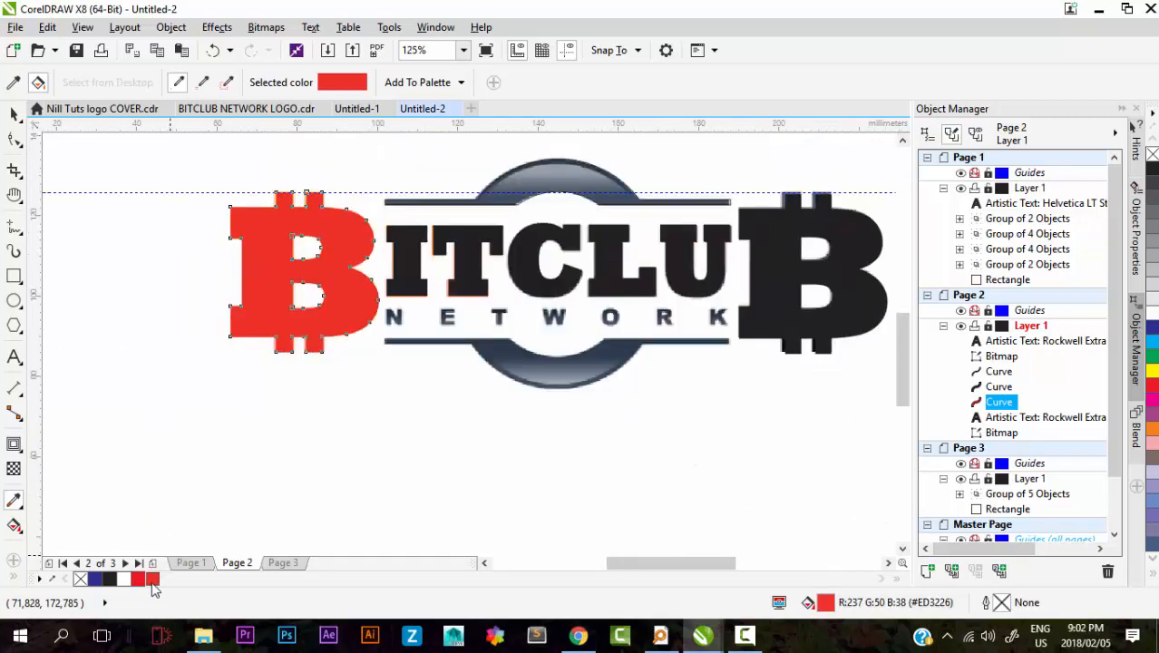
{"action": "scroll", "coordinate": [358, 344], "scroll_direction": "down", "scroll_amount": 2}
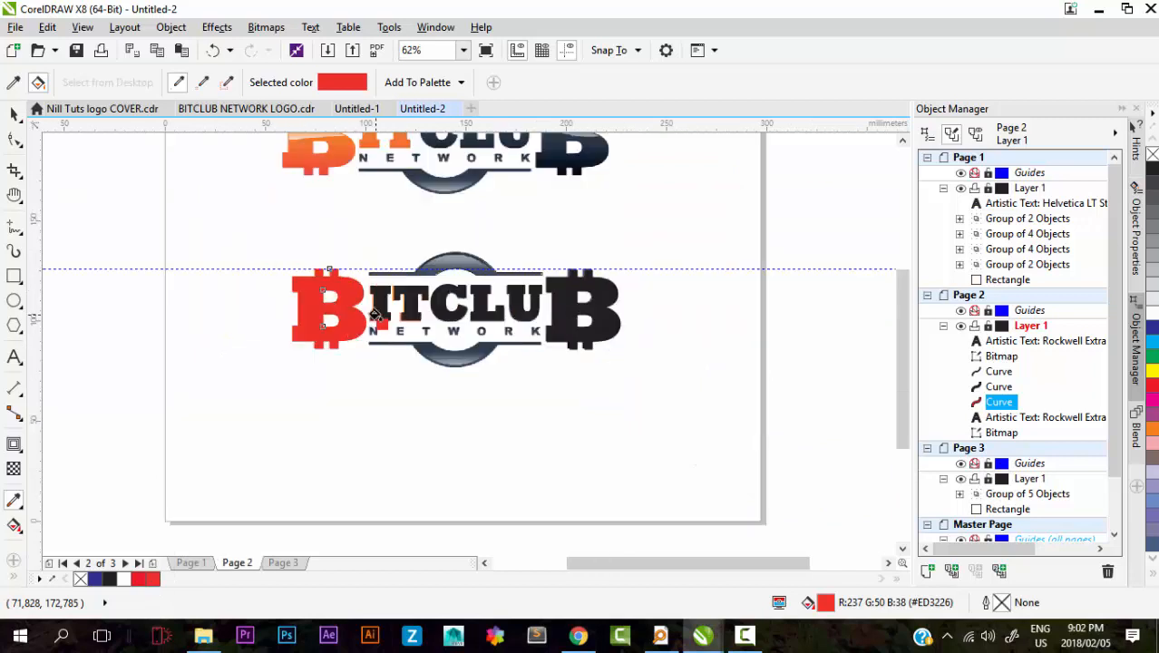
{"action": "scroll", "coordinate": [358, 340], "scroll_direction": "down", "scroll_amount": 1}
{"action": "scroll", "coordinate": [363, 299], "scroll_direction": "up", "scroll_amount": 1}
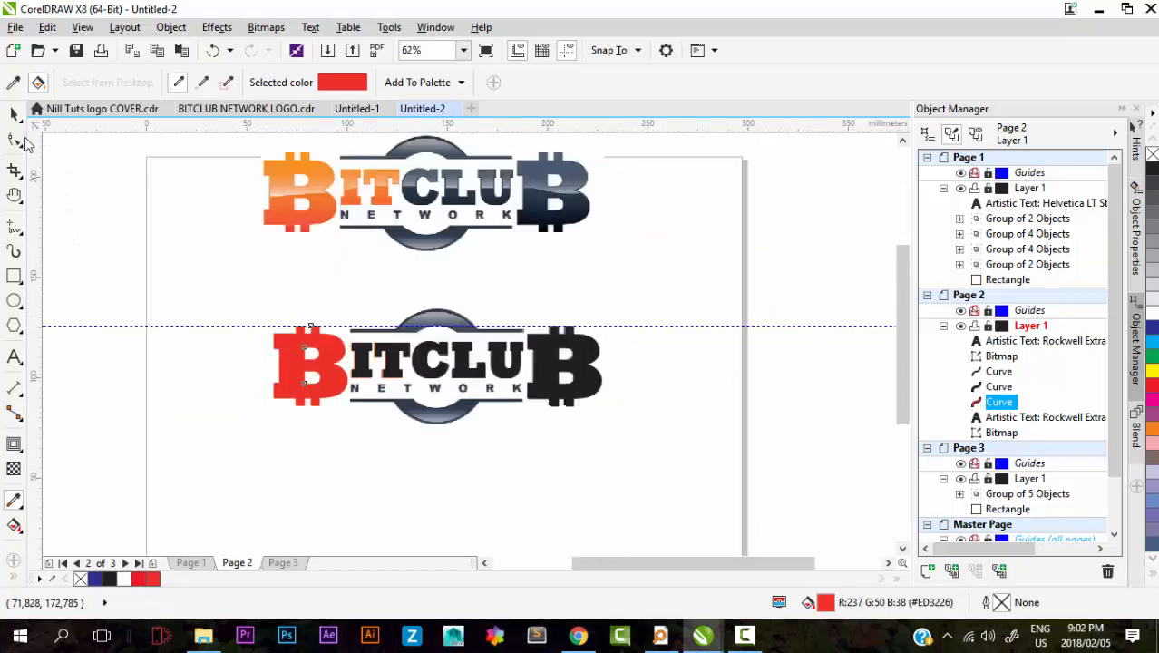
Step: Sample the orange (#F7931D) from the top of the reference logo's left B and fill the traced left B with it
{"action": "left_click", "coordinate": [13, 82]}
{"action": "scroll", "coordinate": [319, 189], "scroll_direction": "down", "scroll_amount": 1}
{"action": "scroll", "coordinate": [328, 263], "scroll_direction": "up", "scroll_amount": 3}
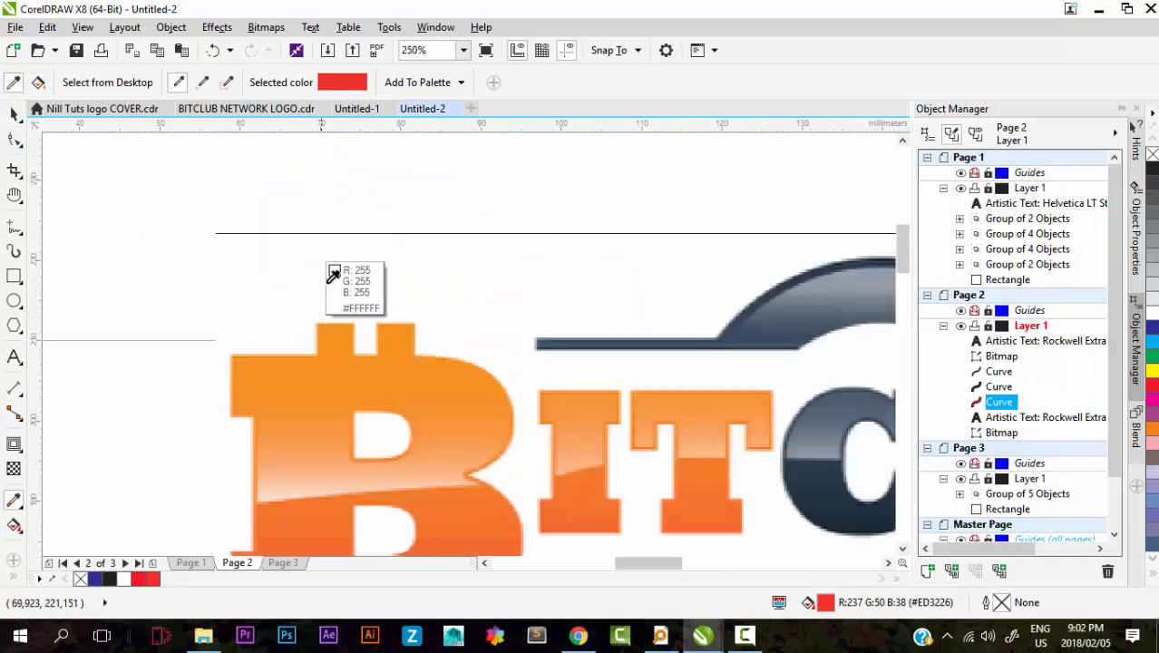
{"action": "left_click", "coordinate": [334, 327]}
{"action": "scroll", "coordinate": [328, 222], "scroll_direction": "down", "scroll_amount": 2}
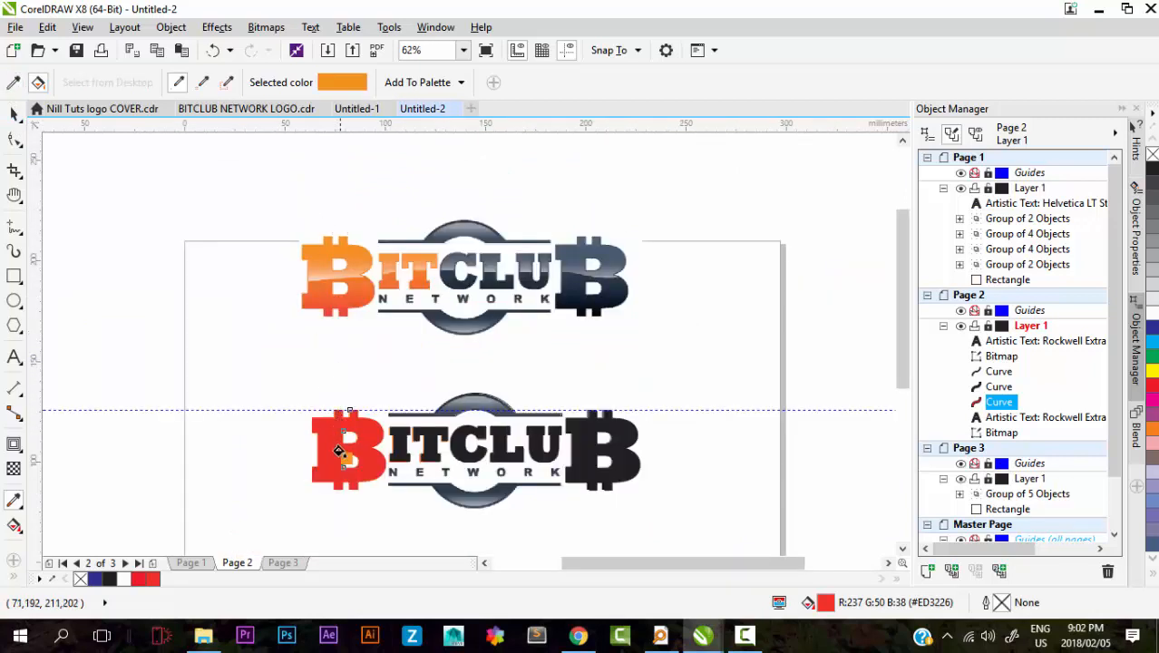
{"action": "scroll", "coordinate": [340, 449], "scroll_direction": "up", "scroll_amount": 2}
{"action": "left_click", "coordinate": [329, 349]}
{"action": "scroll", "coordinate": [321, 334], "scroll_direction": "down", "scroll_amount": 2}
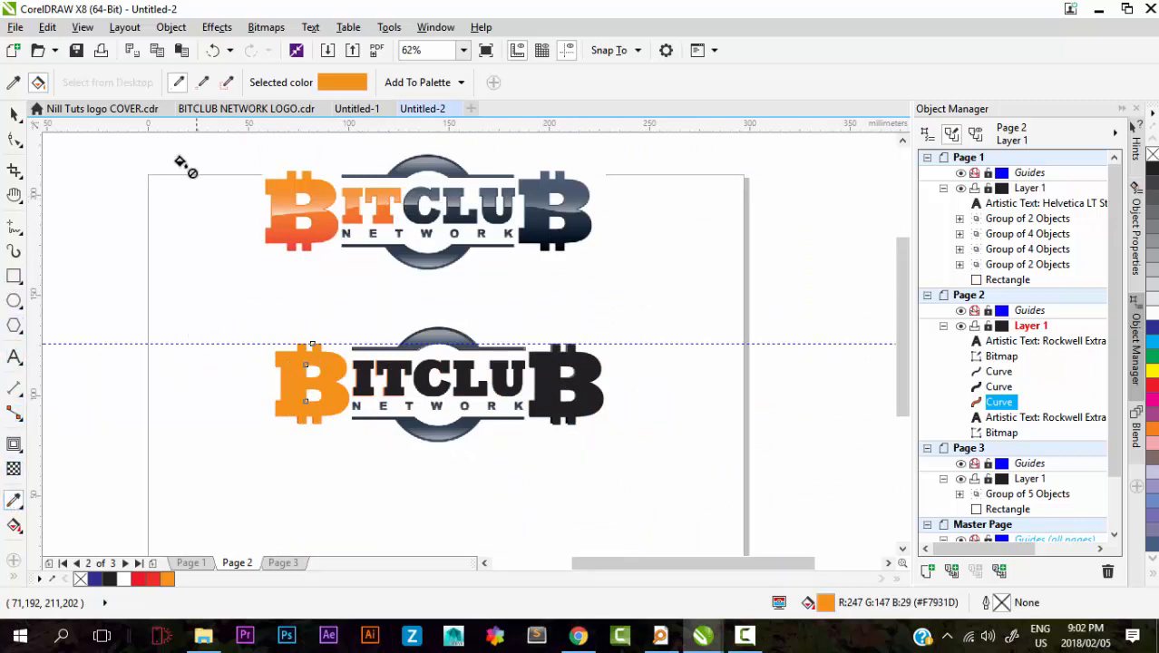
Step: Sample the dark navy from the lower part of the reference C and fill the traced CLU lettering with it
{"action": "left_click", "coordinate": [12, 84]}
{"action": "scroll", "coordinate": [434, 207], "scroll_direction": "up", "scroll_amount": 3}
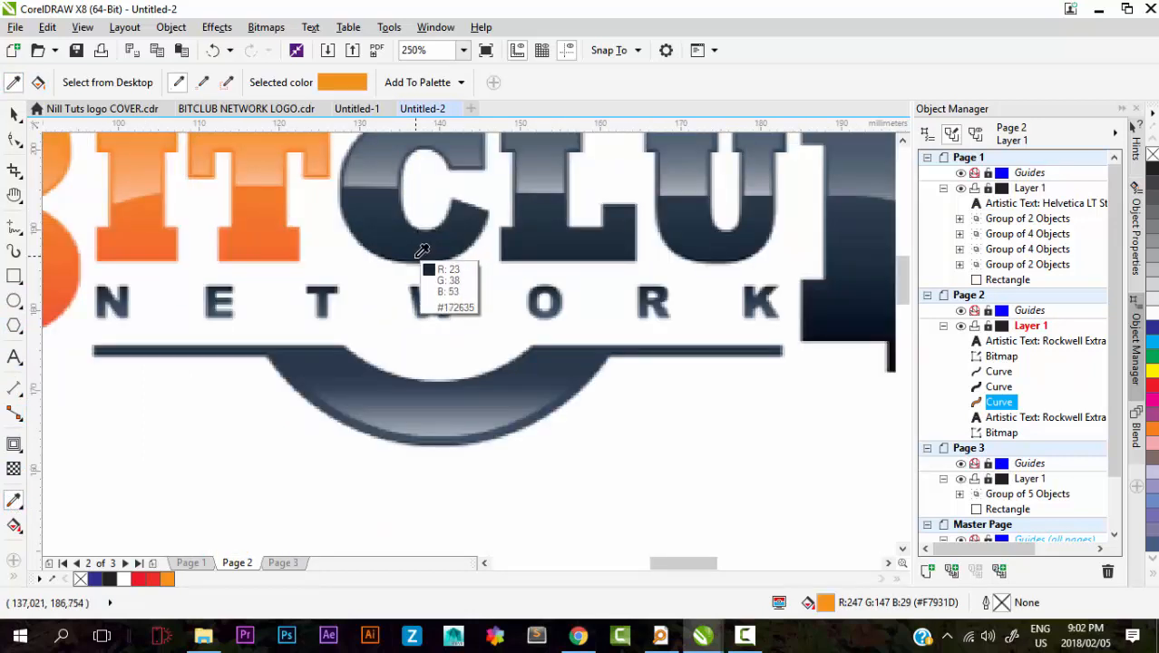
{"action": "left_click", "coordinate": [431, 252]}
{"action": "scroll", "coordinate": [429, 258], "scroll_direction": "down", "scroll_amount": 3}
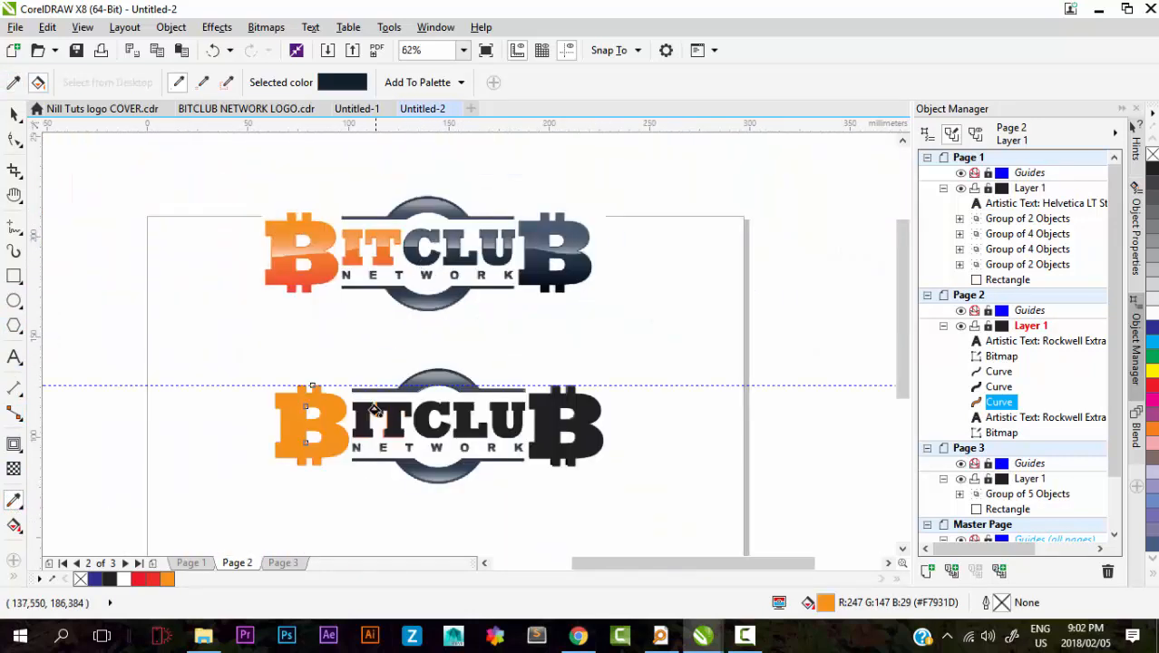
{"action": "scroll", "coordinate": [377, 434], "scroll_direction": "up", "scroll_amount": 2}
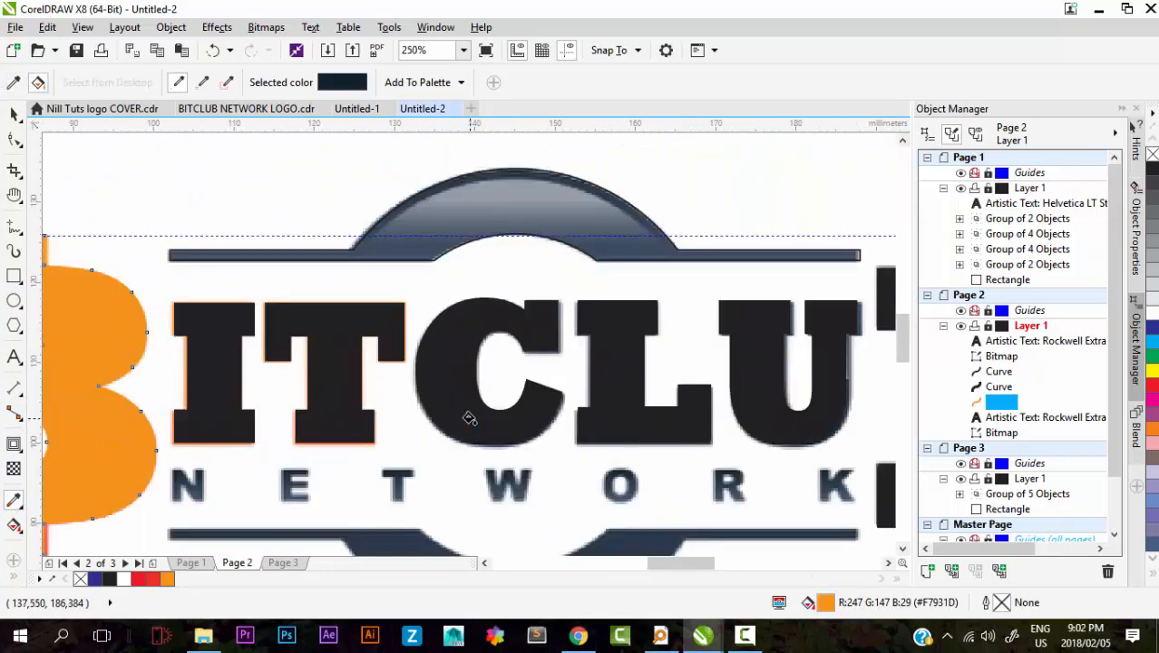
{"action": "scroll", "coordinate": [421, 413], "scroll_direction": "down", "scroll_amount": 4}
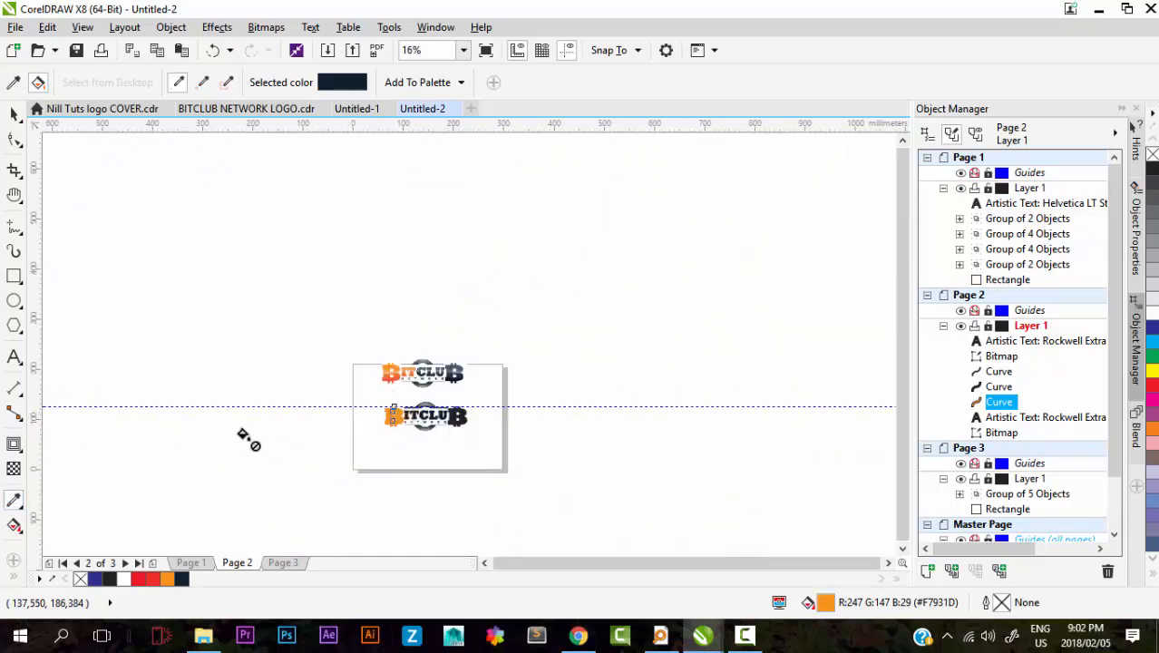
Step: Sample the slate blue from the top edge of the reference C and fill the traced CLU lettering with it
{"action": "scroll", "coordinate": [442, 378], "scroll_direction": "up", "scroll_amount": 2}
{"action": "left_click", "coordinate": [12, 83]}
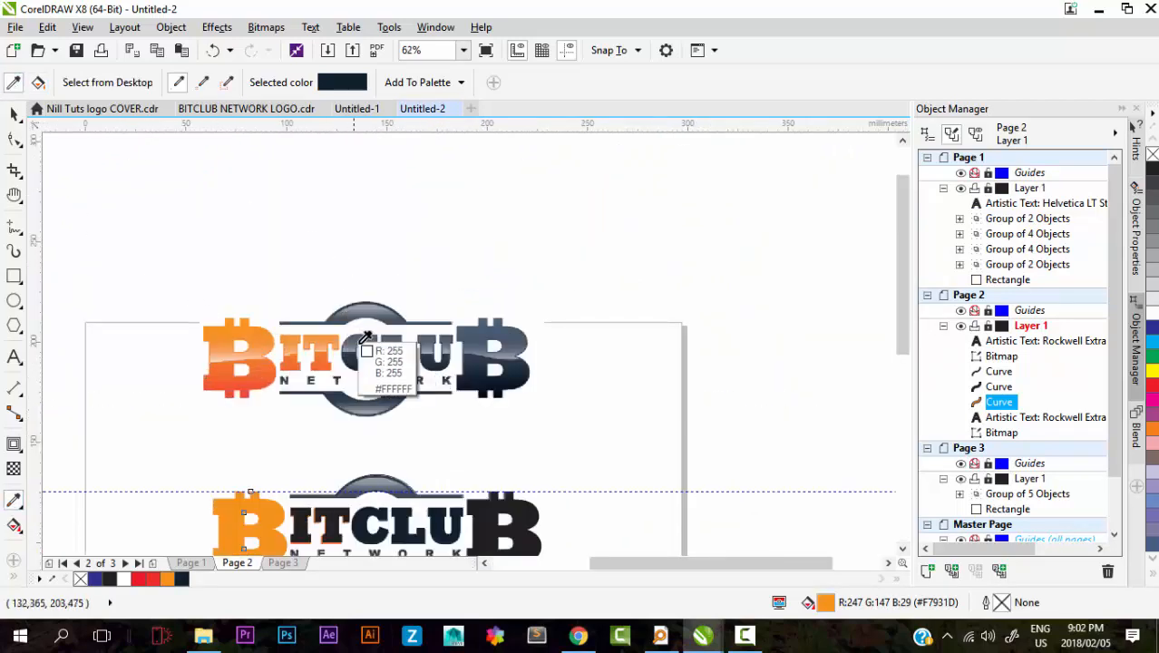
{"action": "scroll", "coordinate": [376, 322], "scroll_direction": "up", "scroll_amount": 3}
{"action": "left_click", "coordinate": [340, 187]}
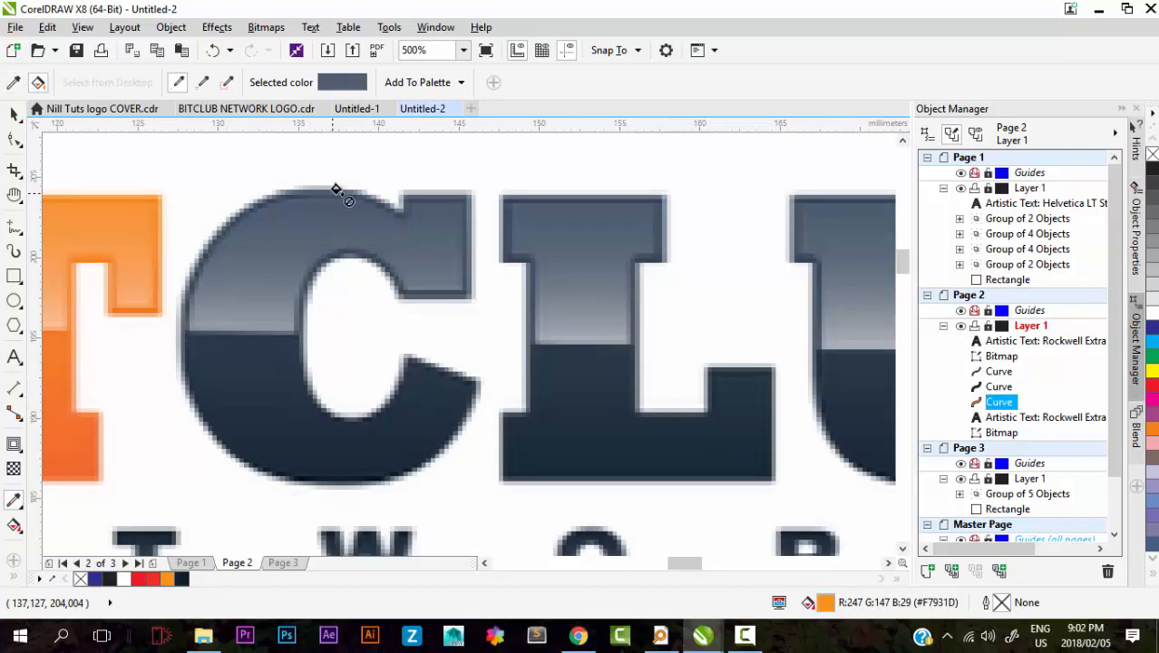
{"action": "scroll", "coordinate": [338, 189], "scroll_direction": "down", "scroll_amount": 4}
{"action": "scroll", "coordinate": [377, 304], "scroll_direction": "up", "scroll_amount": 2}
{"action": "left_click", "coordinate": [427, 328]}
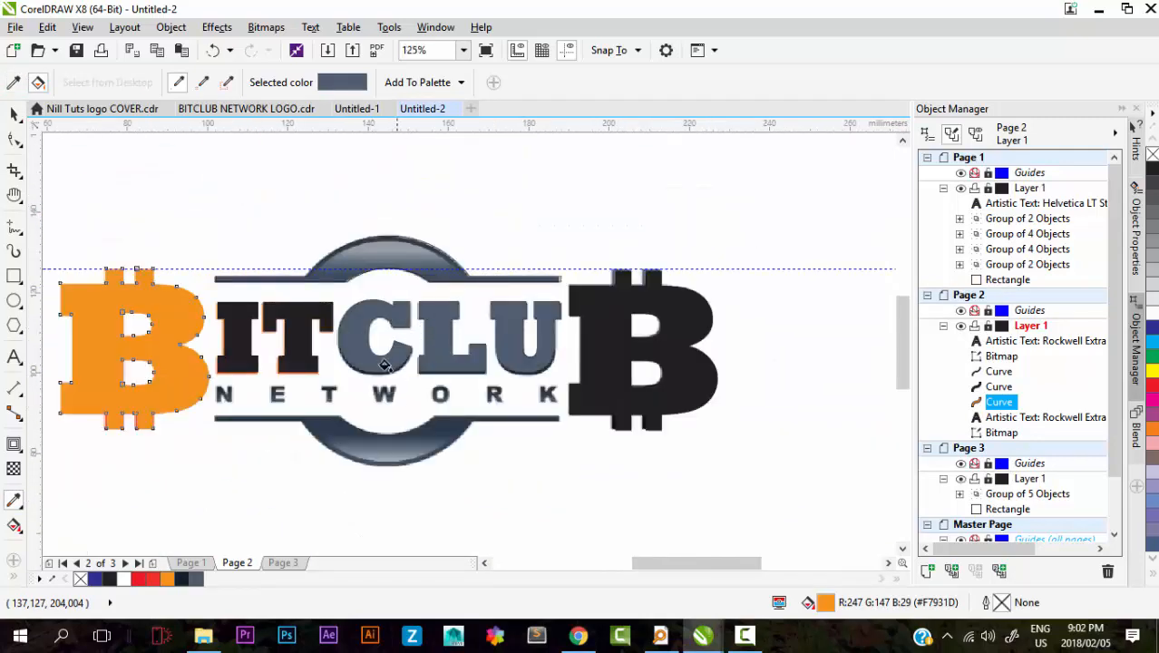
{"action": "scroll", "coordinate": [435, 340], "scroll_direction": "down", "scroll_amount": 2}
{"action": "scroll", "coordinate": [448, 354], "scroll_direction": "up", "scroll_amount": 1}
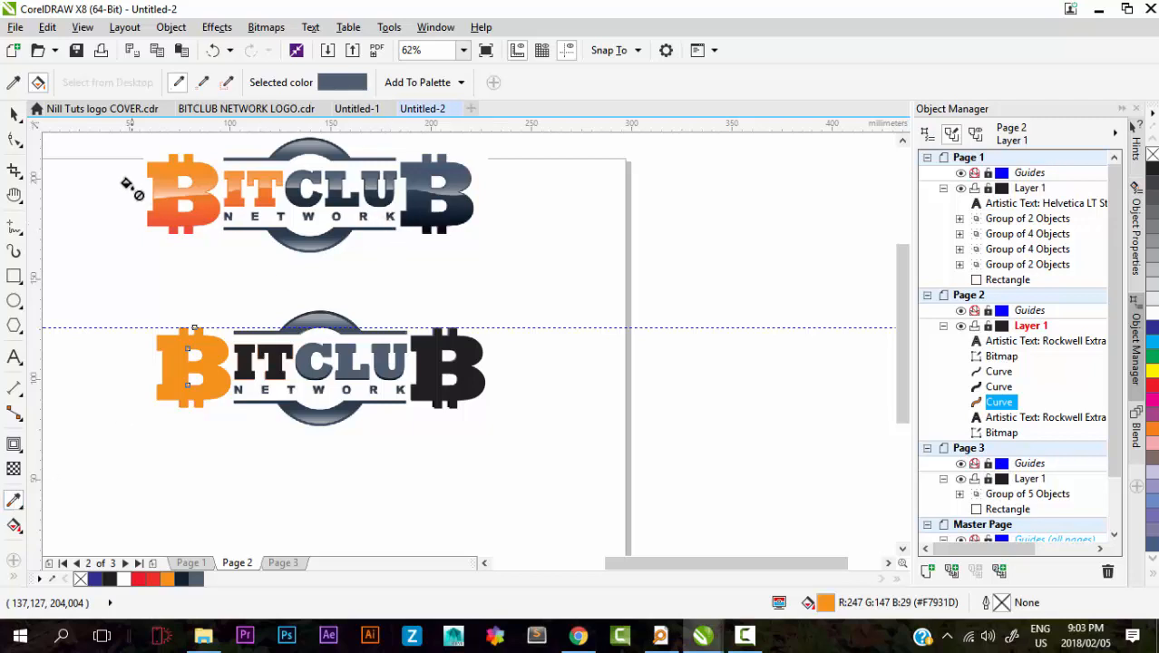
Step: Sample the near-black (#030408) from the bottom prongs of the reference logo's right B and fill the traced right B with it
{"action": "left_click", "coordinate": [14, 82]}
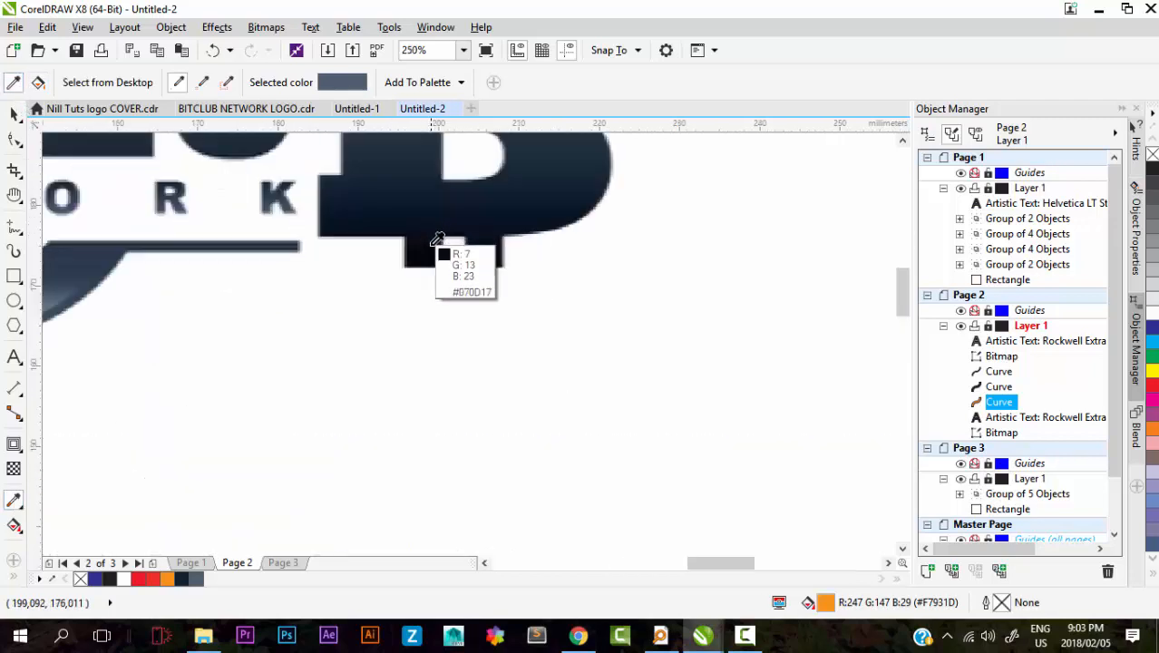
{"action": "scroll", "coordinate": [433, 232], "scroll_direction": "up", "scroll_amount": 2}
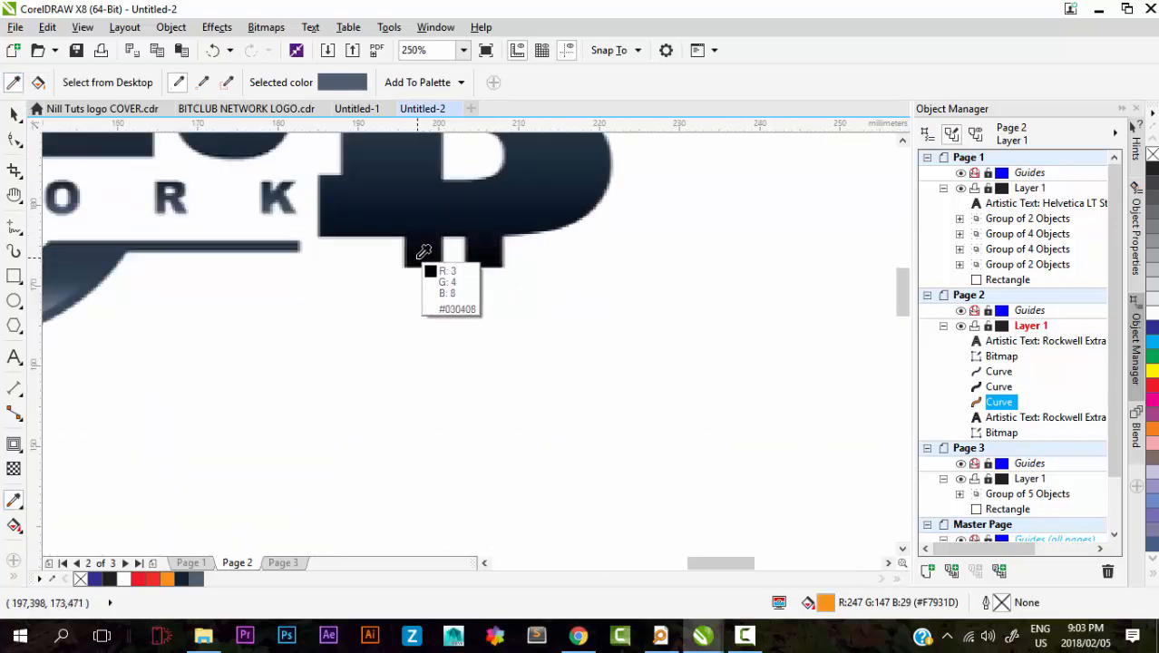
{"action": "left_click", "coordinate": [430, 256]}
{"action": "scroll", "coordinate": [435, 265], "scroll_direction": "down", "scroll_amount": 4}
{"action": "scroll", "coordinate": [439, 299], "scroll_direction": "up", "scroll_amount": 3}
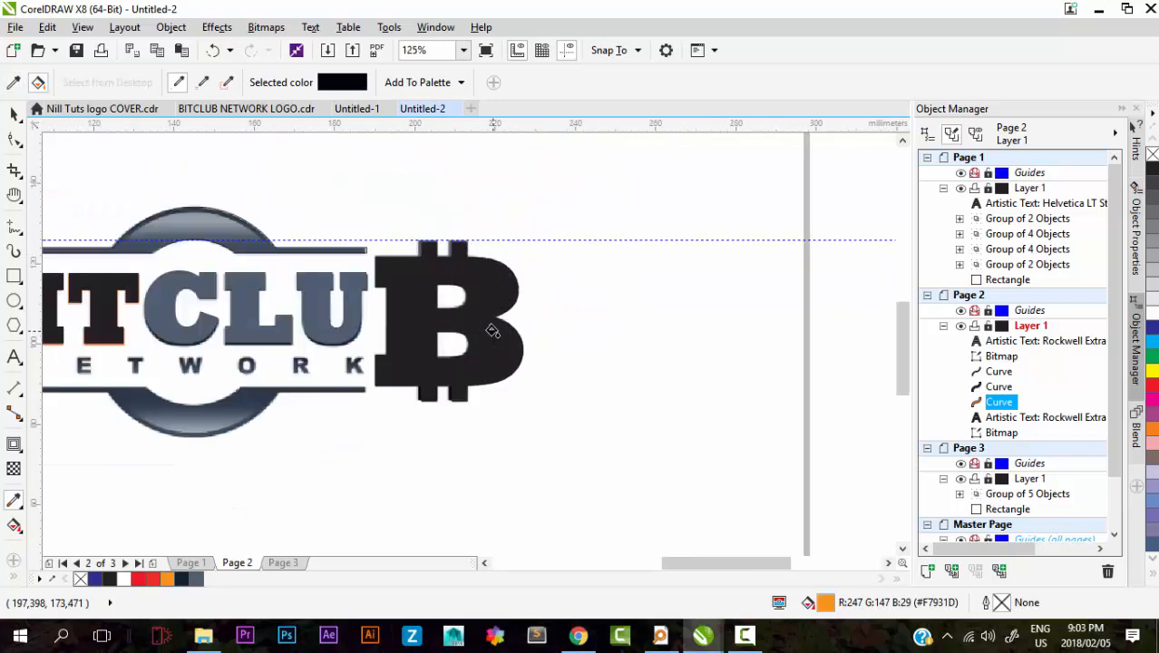
{"action": "left_click", "coordinate": [493, 331]}
Step: Sample the slate blue from the top prong of the reference logo's right B and fill the traced right B with it
{"action": "left_click", "coordinate": [14, 83]}
{"action": "scroll", "coordinate": [427, 308], "scroll_direction": "down", "scroll_amount": 2}
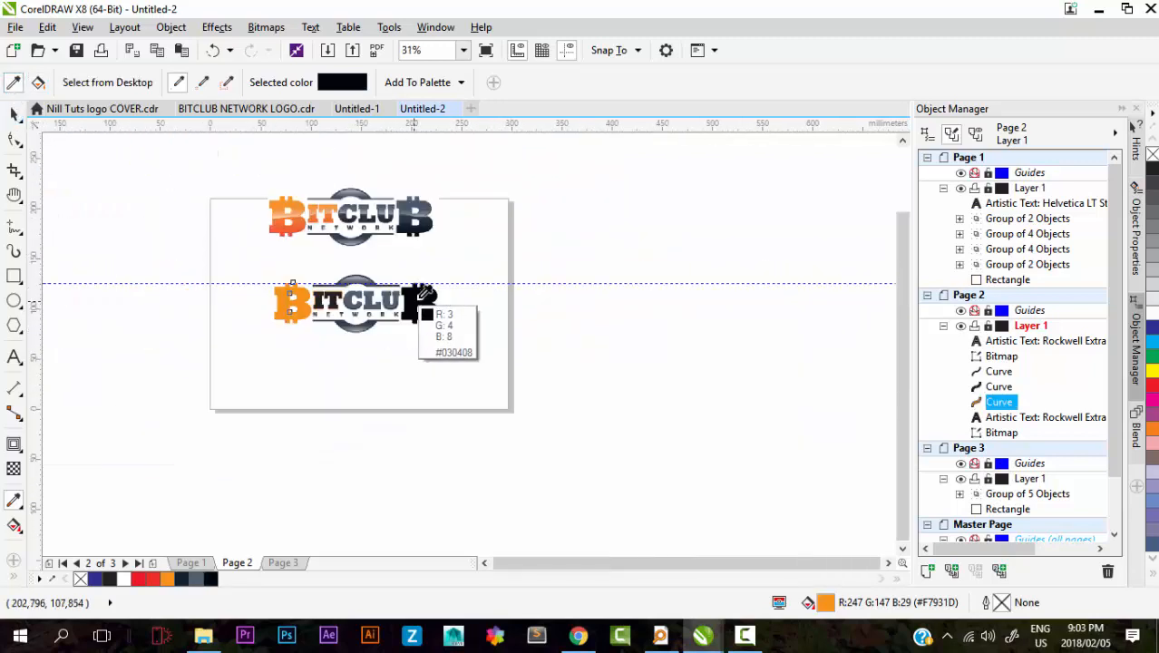
{"action": "scroll", "coordinate": [413, 210], "scroll_direction": "up", "scroll_amount": 2}
{"action": "left_click", "coordinate": [387, 228]}
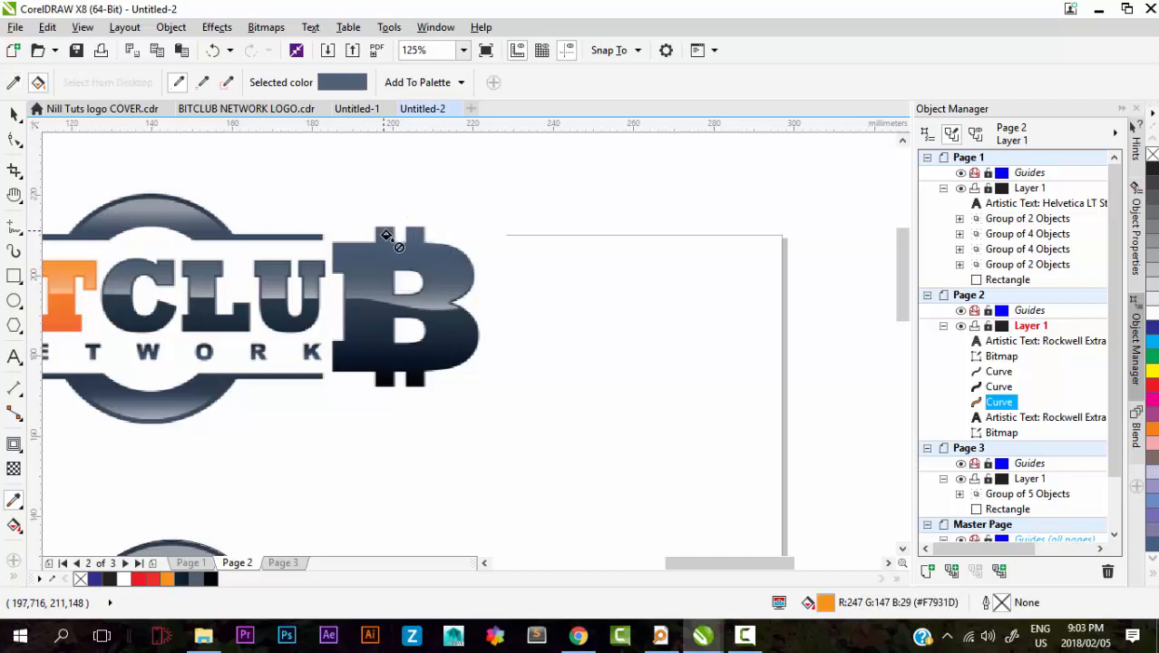
{"action": "scroll", "coordinate": [390, 236], "scroll_direction": "down", "scroll_amount": 2}
{"action": "scroll", "coordinate": [402, 267], "scroll_direction": "up", "scroll_amount": 2}
{"action": "left_click", "coordinate": [400, 260]}
{"action": "scroll", "coordinate": [403, 319], "scroll_direction": "down", "scroll_amount": 1}
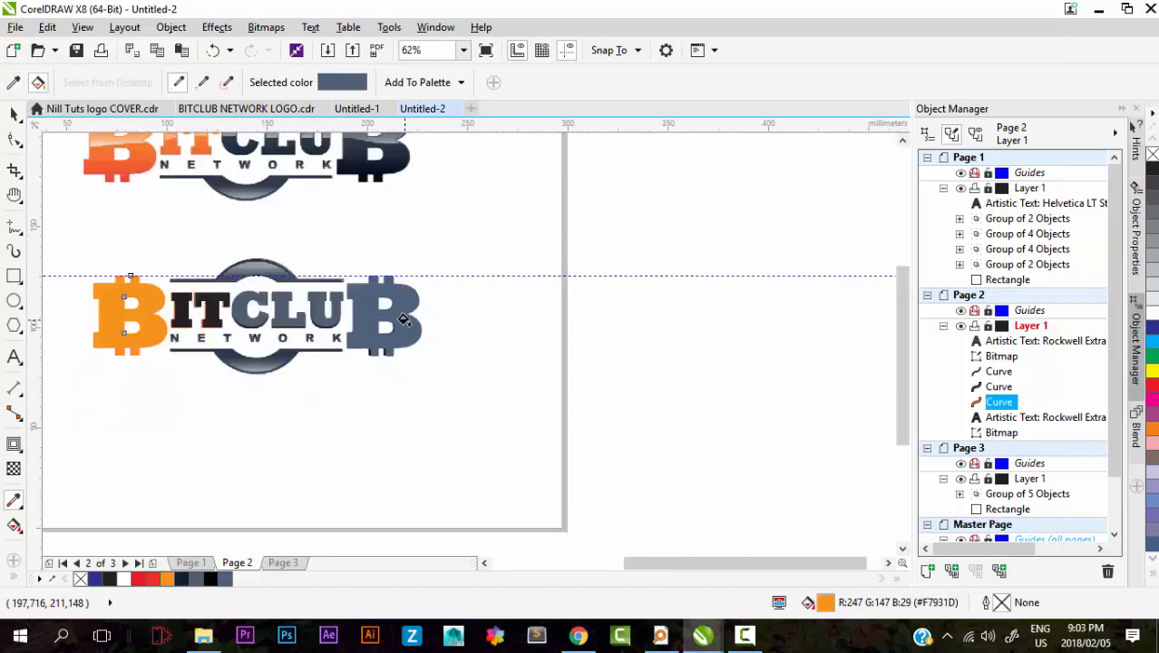
Step: Apply a vertical linear fountain fill to the traced left B, running from its bottom prongs up to the top
{"action": "left_click", "coordinate": [13, 83]}
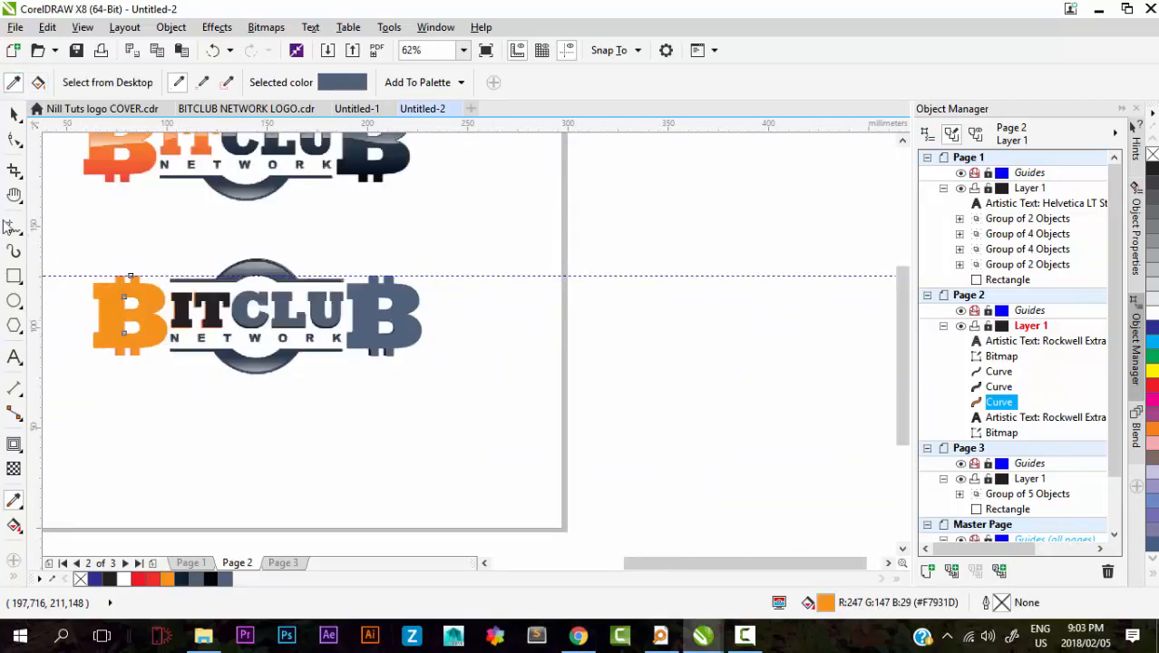
{"action": "left_click", "coordinate": [14, 528]}
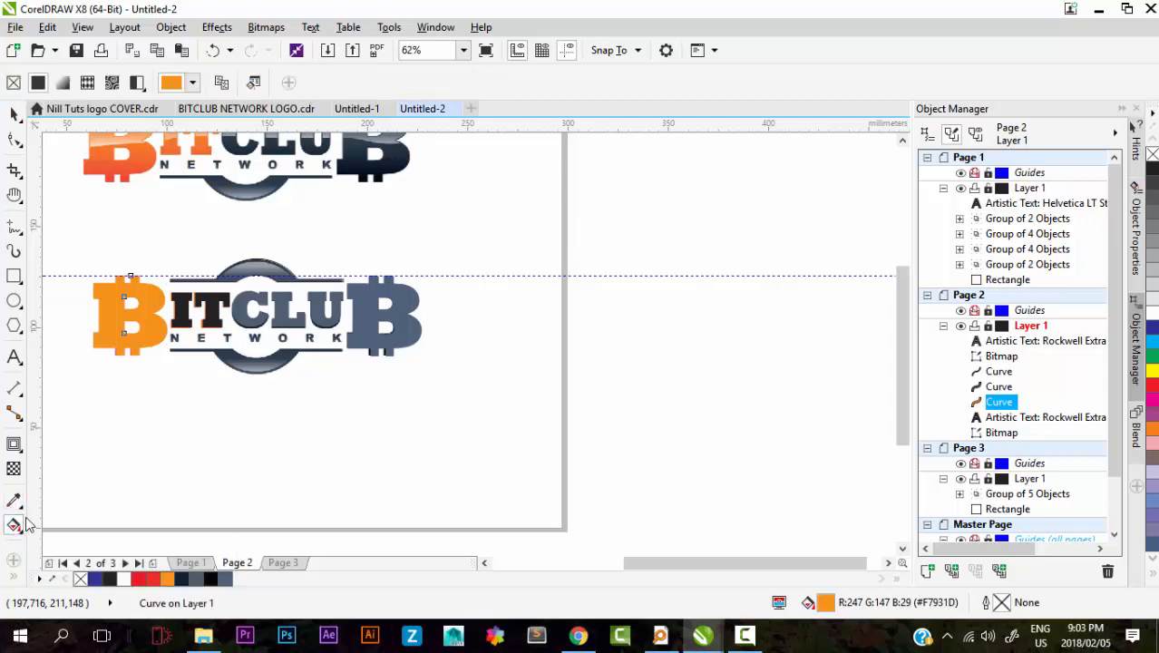
{"action": "scroll", "coordinate": [115, 378], "scroll_direction": "up", "scroll_amount": 1}
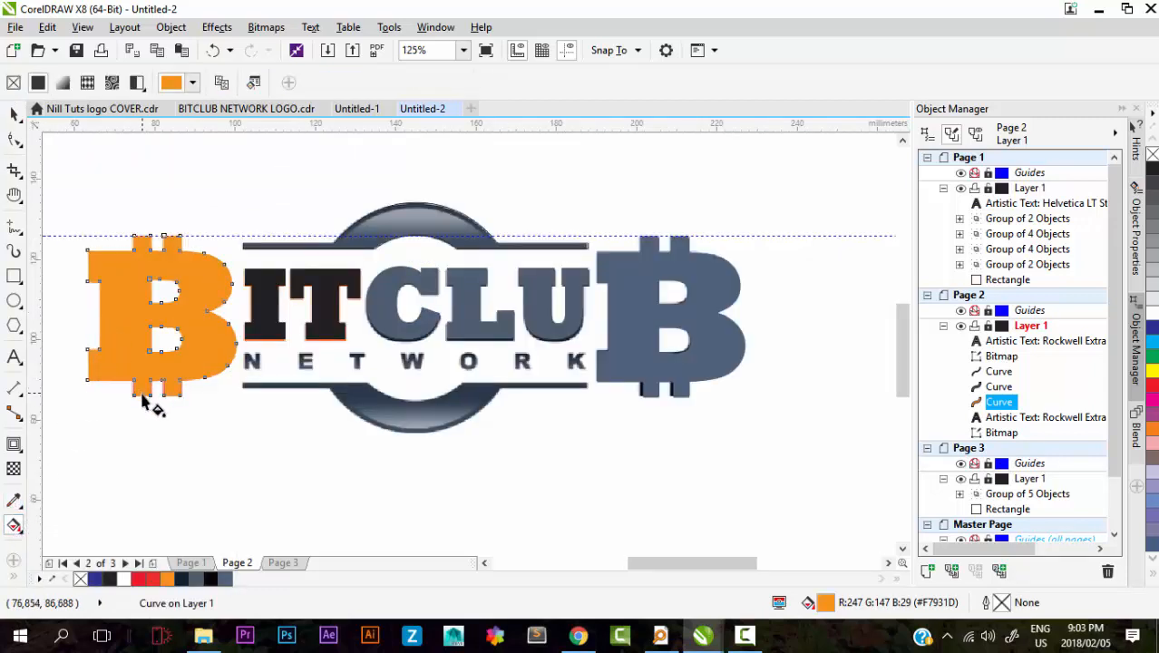
{"action": "left_click_drag", "start_coordinate": [141, 396], "coordinate": [144, 246]}
Step: Set the left B's gradient to the sampled red at the bottom node and the sampled orange at the top node
{"action": "left_click", "coordinate": [140, 393]}
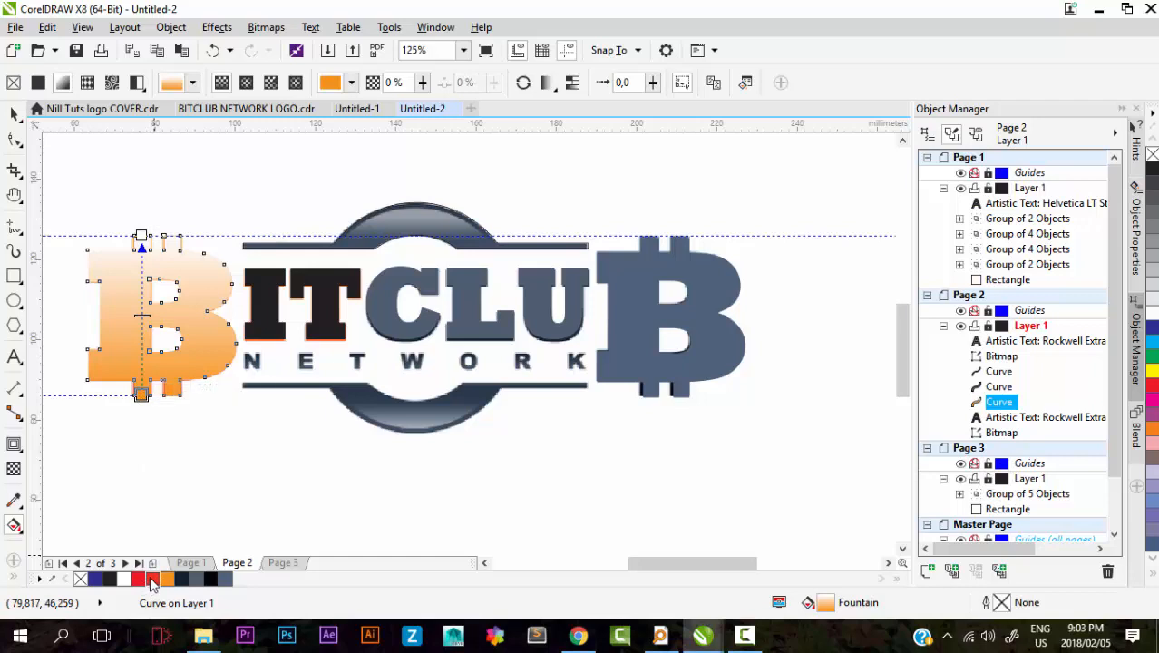
{"action": "left_click", "coordinate": [152, 583]}
{"action": "left_click", "coordinate": [140, 237]}
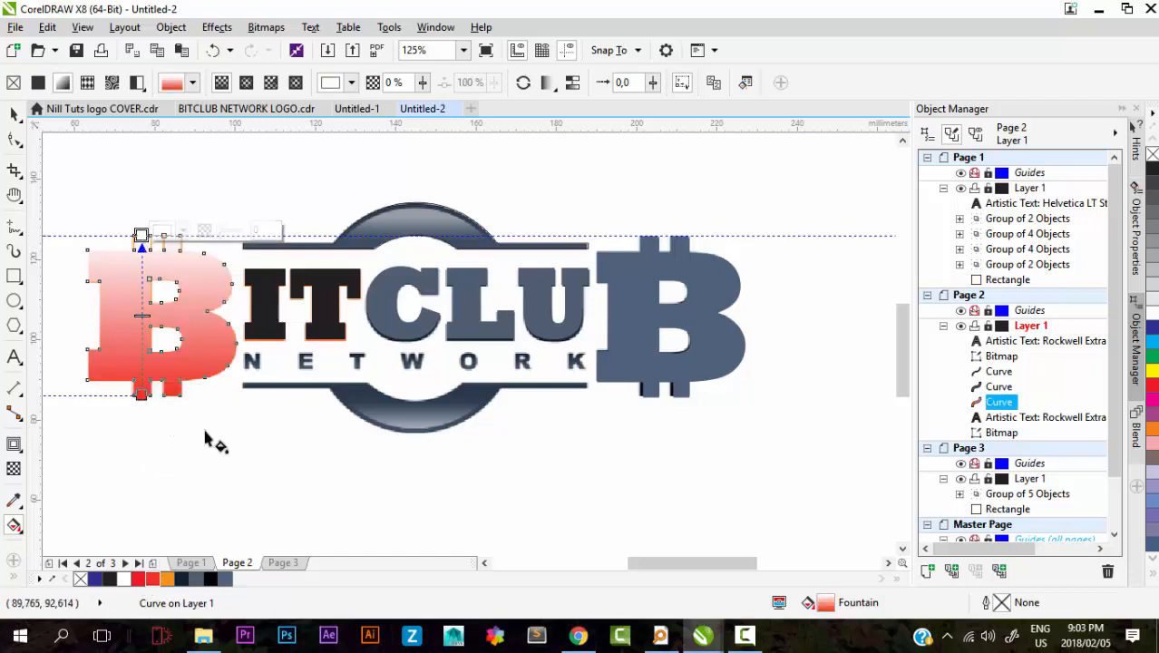
{"action": "left_click", "coordinate": [167, 579]}
{"action": "scroll", "coordinate": [221, 444], "scroll_direction": "down", "scroll_amount": 2}
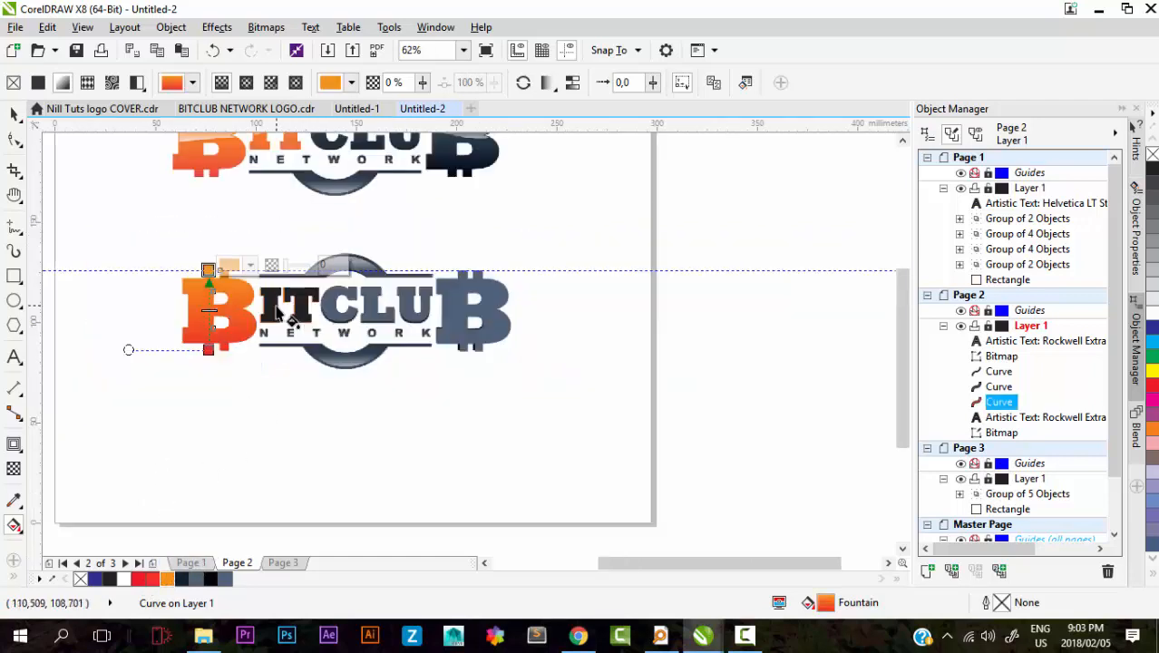
{"action": "scroll", "coordinate": [231, 308], "scroll_direction": "up", "scroll_amount": 1}
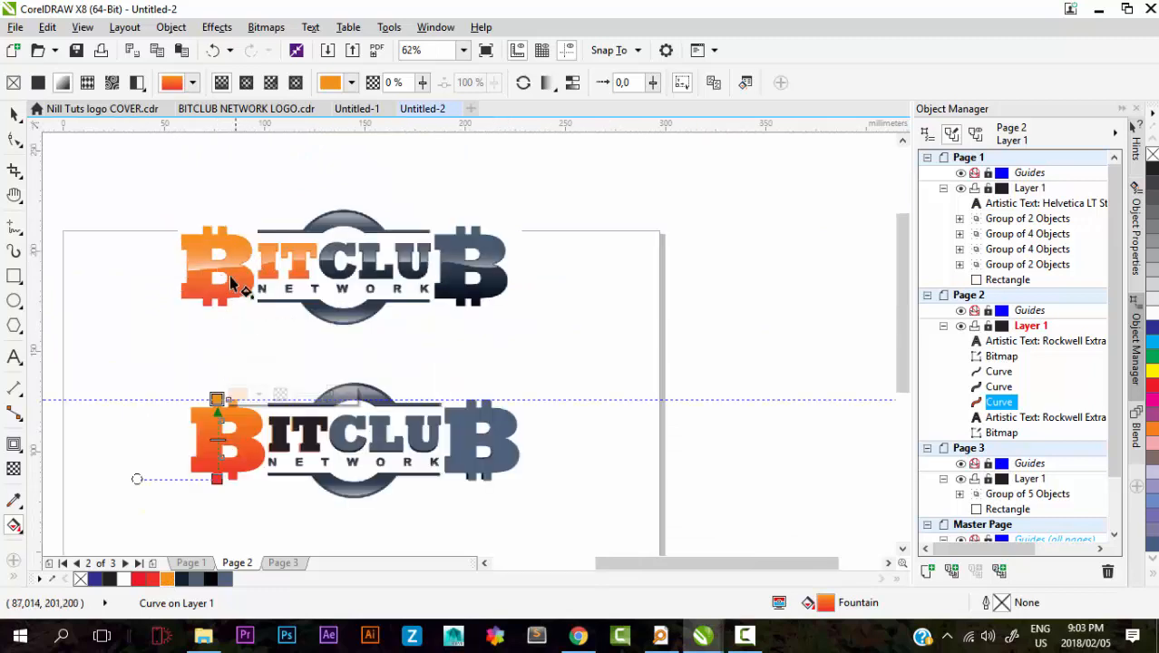
Step: Copy the traced left B's orange-to-red gradient fill onto the traced IT lettering
{"action": "left_click", "coordinate": [16, 112]}
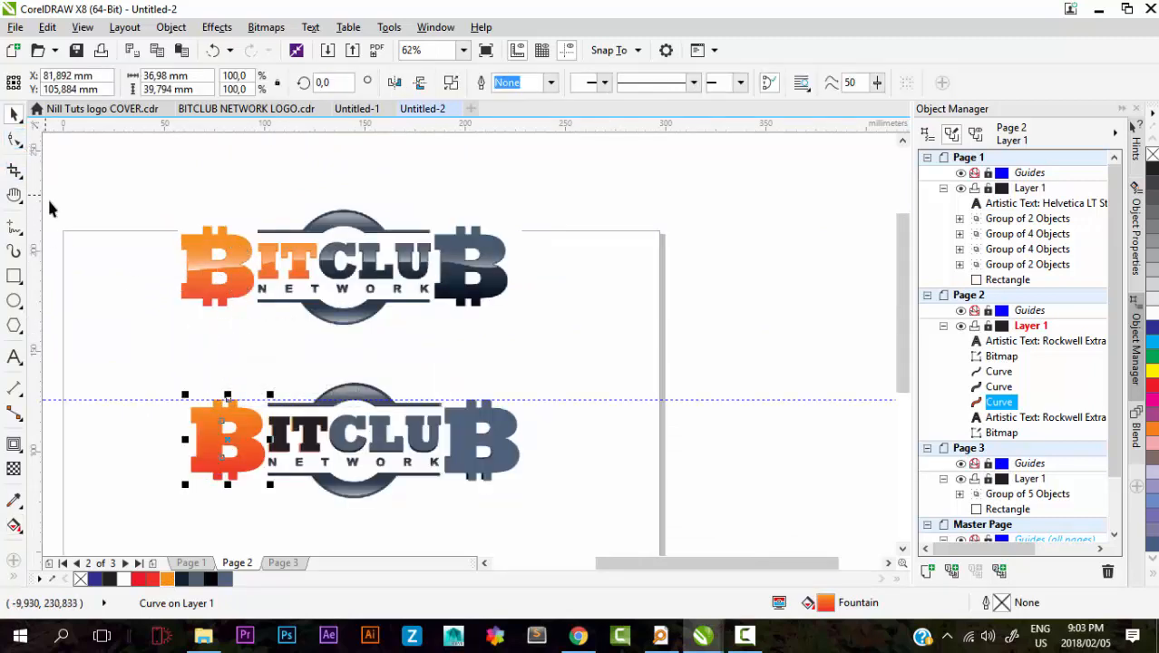
{"action": "left_click", "coordinate": [135, 264]}
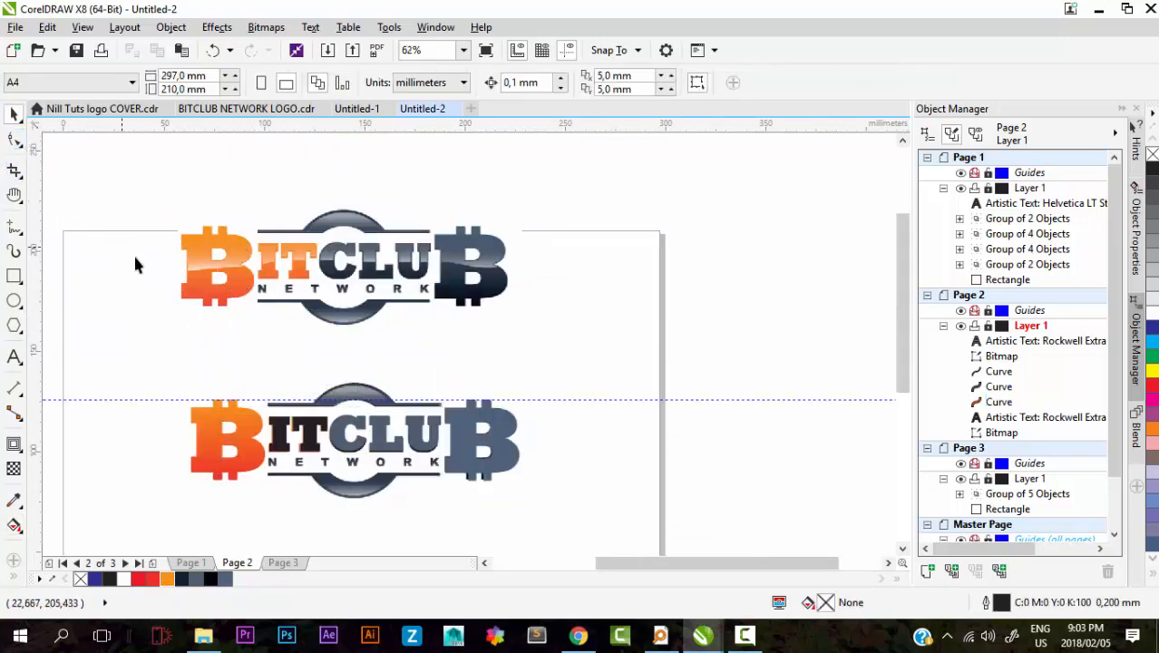
{"action": "left_click", "coordinate": [257, 444]}
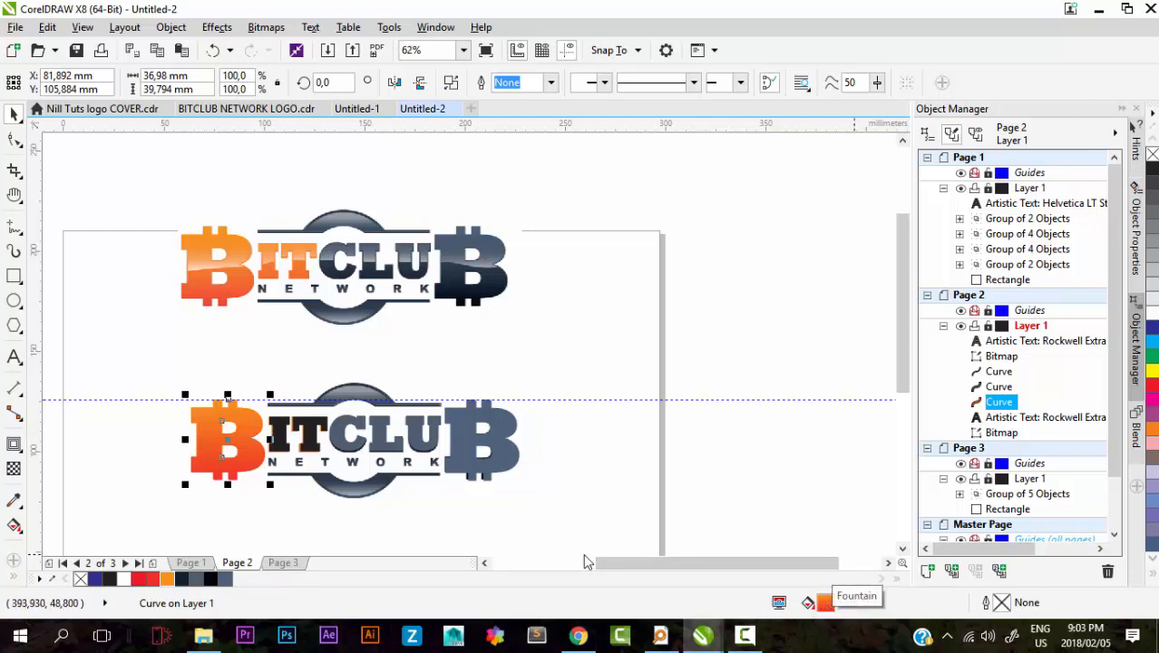
{"action": "left_click", "coordinate": [245, 444]}
{"action": "left_click", "coordinate": [468, 436]}
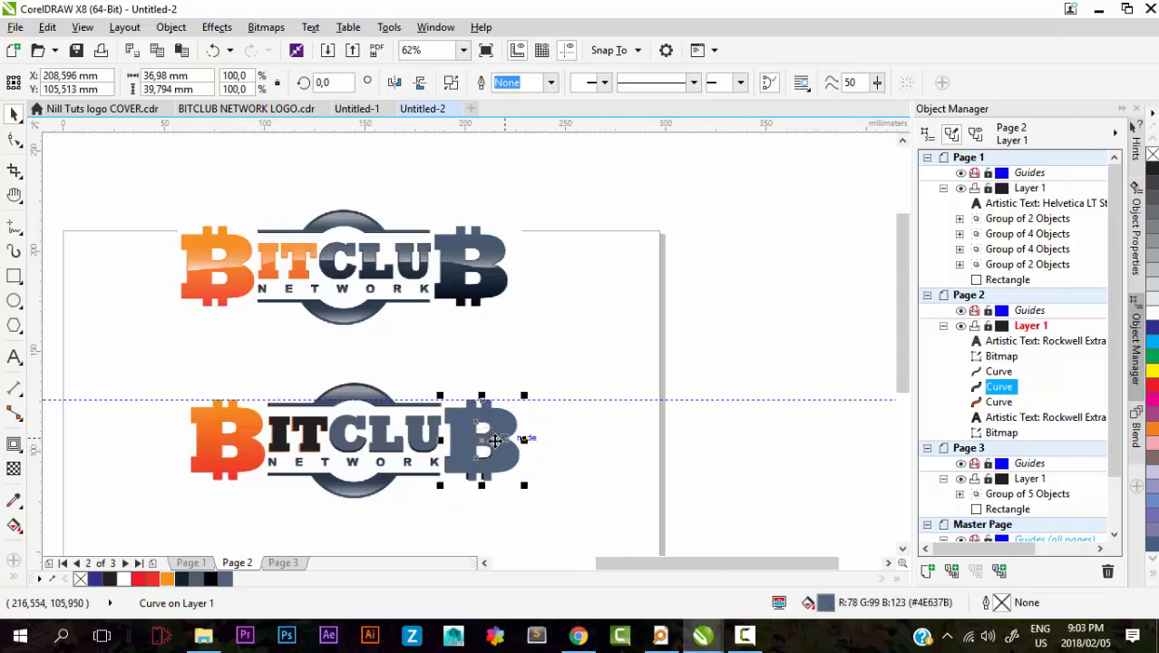
{"action": "left_click", "coordinate": [252, 448]}
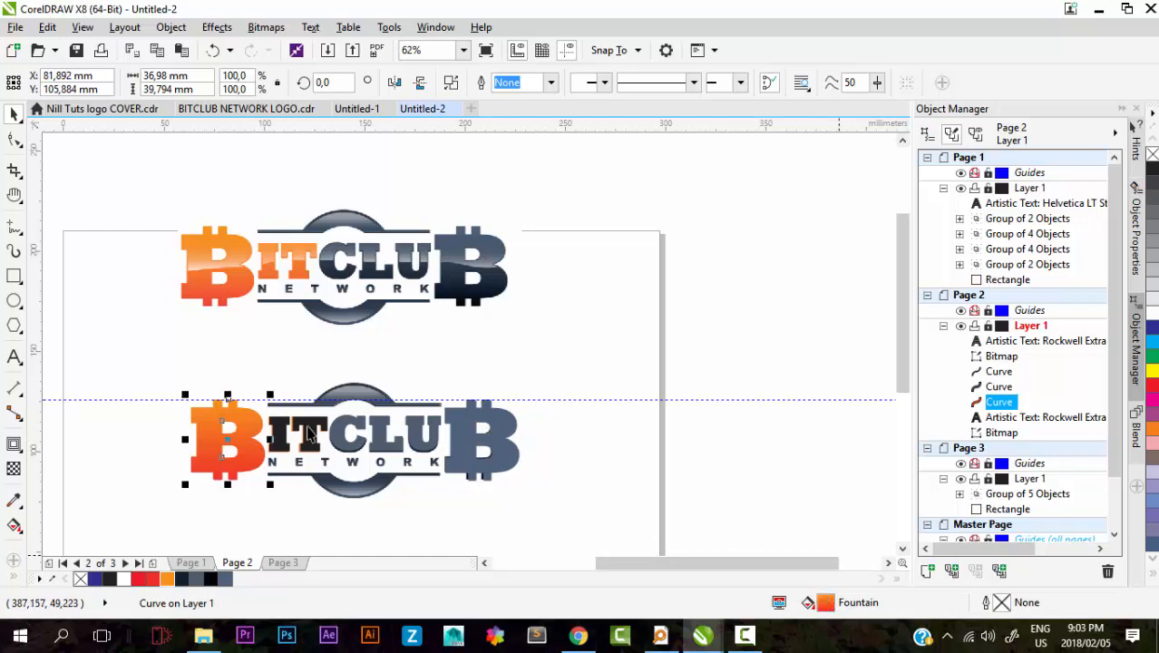
{"action": "left_click", "coordinate": [549, 419]}
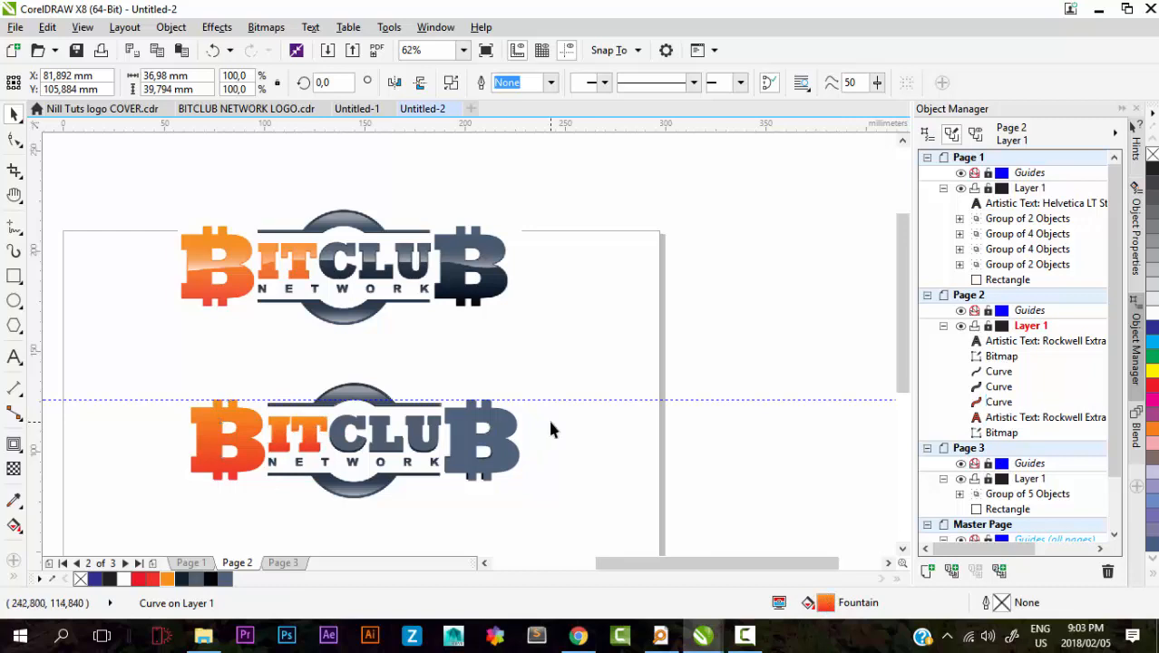
Step: Extend the red end of the IT lettering's gradient below the letters to the logo's lower bar, keeping the gradient vertical
{"action": "scroll", "coordinate": [282, 452], "scroll_direction": "up", "scroll_amount": 2}
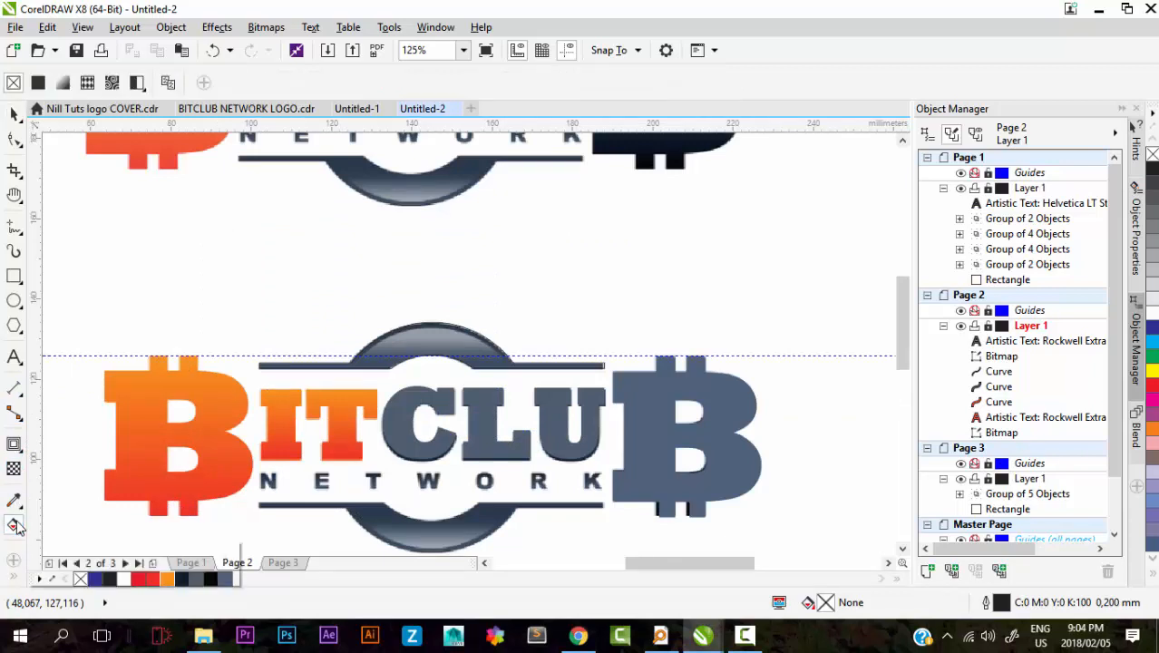
{"action": "left_click", "coordinate": [14, 525]}
{"action": "left_click", "coordinate": [292, 414]}
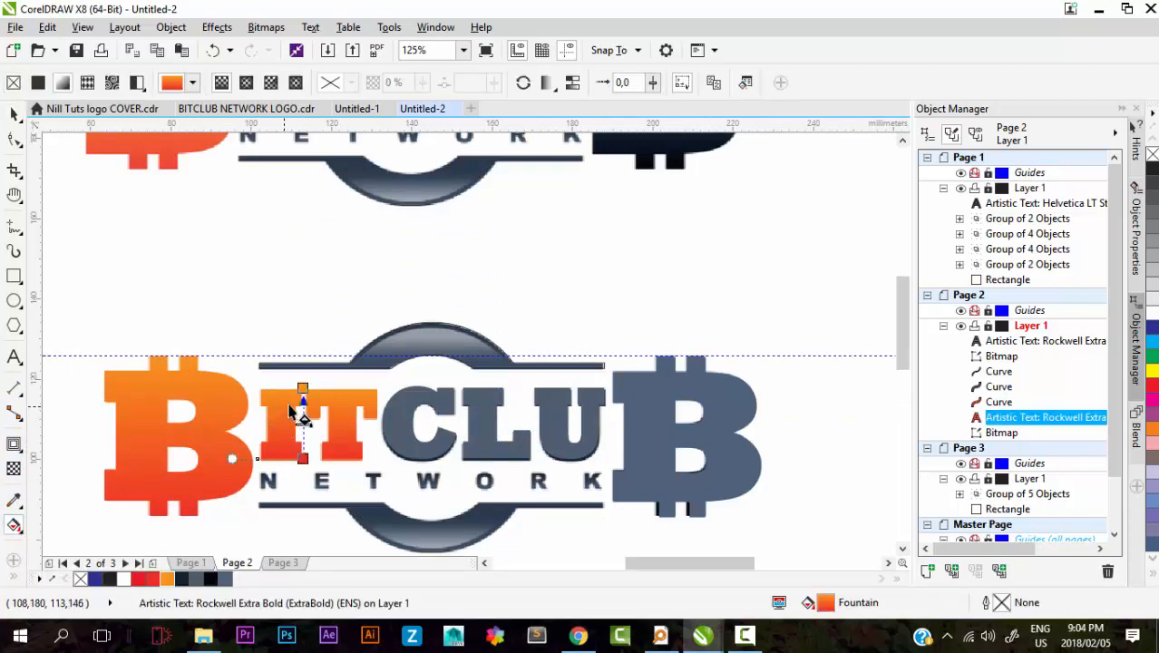
{"action": "scroll", "coordinate": [306, 461], "scroll_direction": "down", "scroll_amount": 2}
{"action": "scroll", "coordinate": [306, 460], "scroll_direction": "up", "scroll_amount": 2}
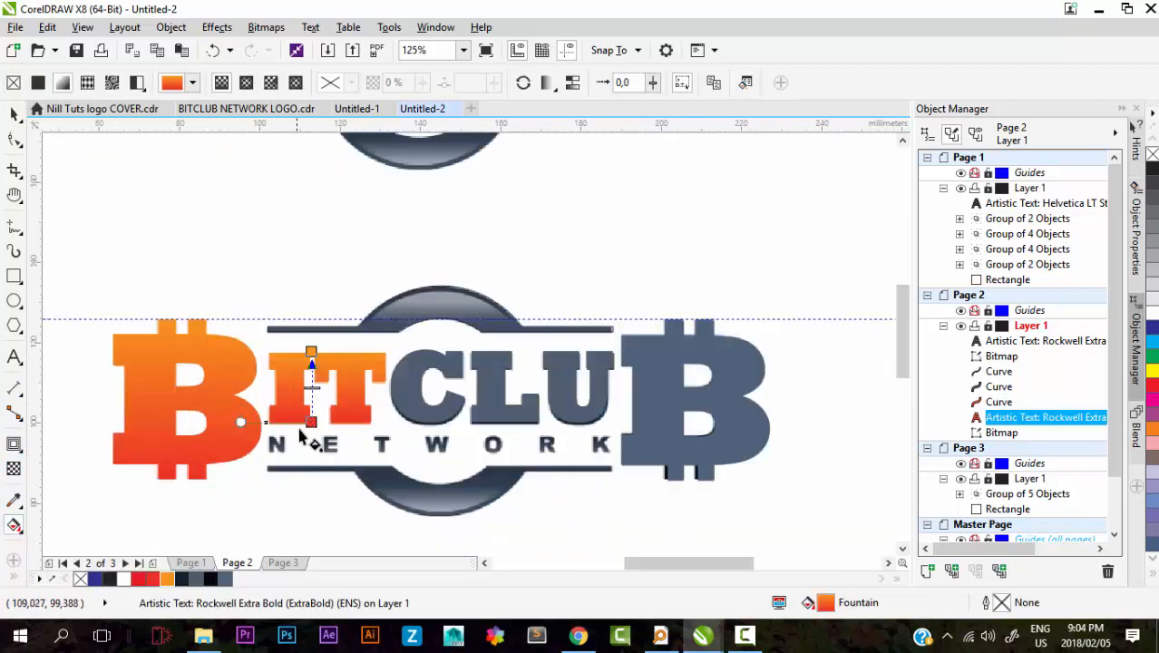
{"action": "left_click_drag", "start_coordinate": [310, 422], "coordinate": [305, 463]}
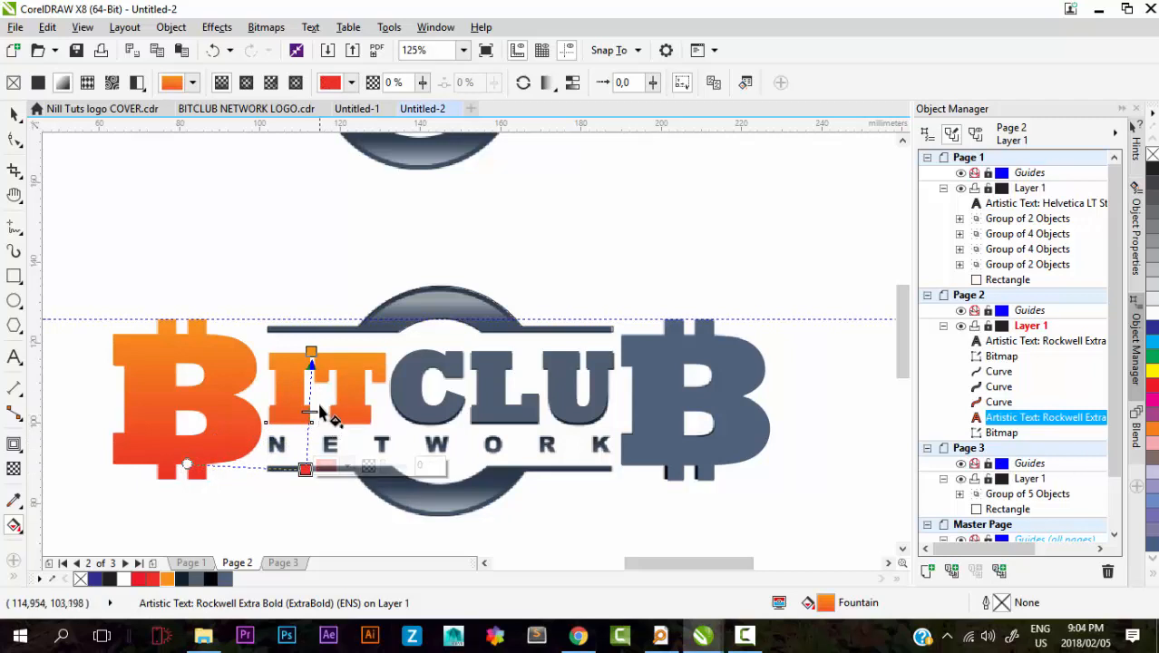
{"action": "scroll", "coordinate": [260, 421], "scroll_direction": "down", "scroll_amount": 1}
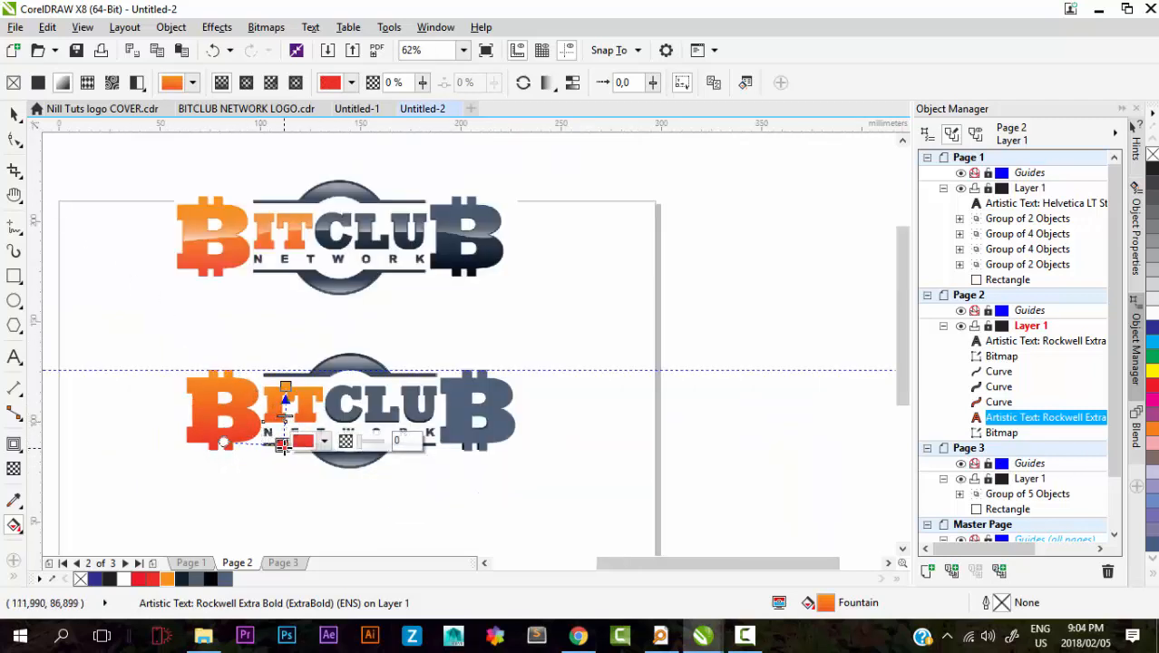
{"action": "left_click_drag", "start_coordinate": [284, 447], "coordinate": [285, 445]}
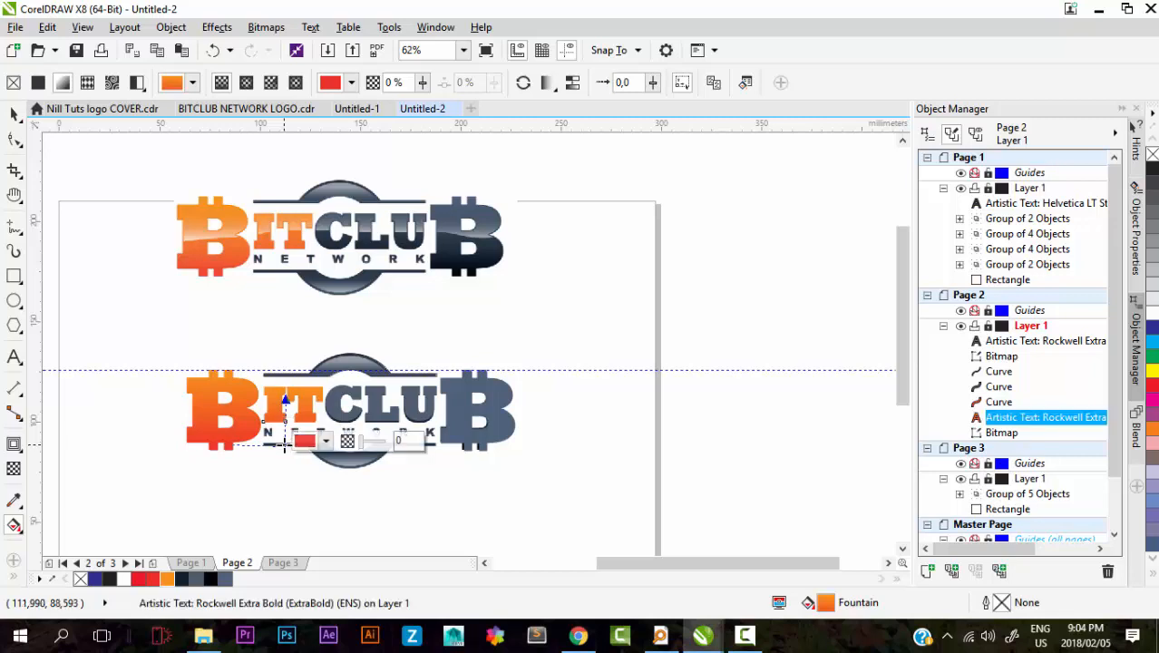
{"action": "left_click", "coordinate": [13, 115]}
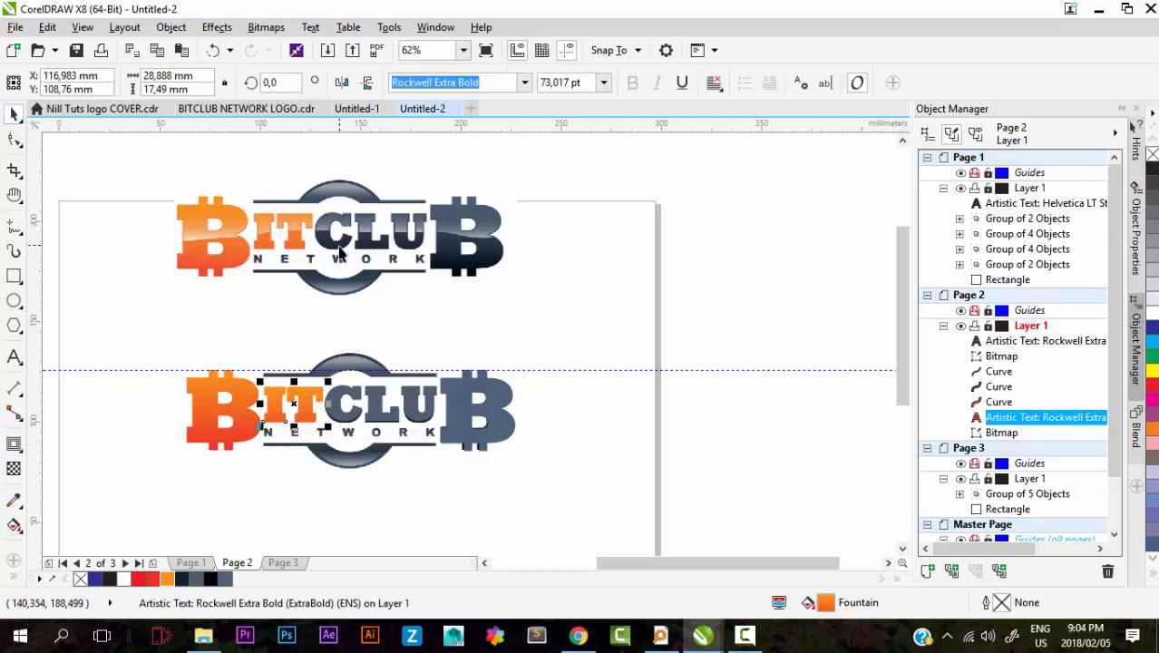
{"action": "scroll", "coordinate": [313, 336], "scroll_direction": "down", "scroll_amount": 1}
{"action": "left_click", "coordinate": [459, 360]}
{"action": "scroll", "coordinate": [306, 285], "scroll_direction": "up", "scroll_amount": 1}
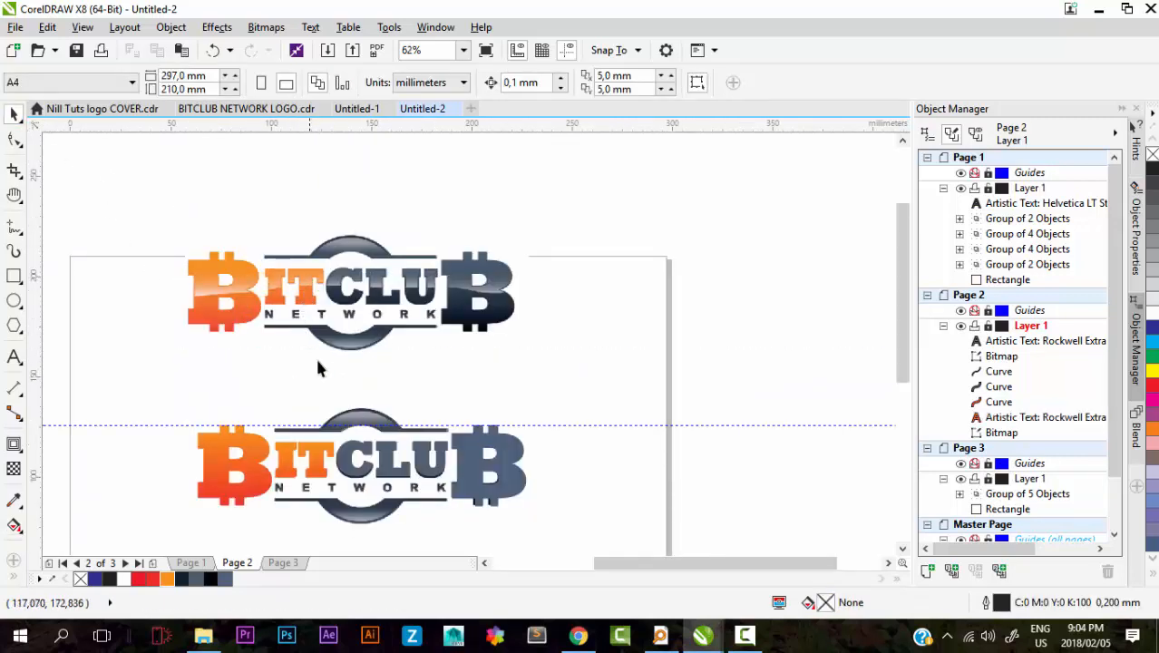
Step: Apply a vertical linear fountain fill to the traced CLU lettering, running from the letters' base up to their top
{"action": "left_click", "coordinate": [346, 460]}
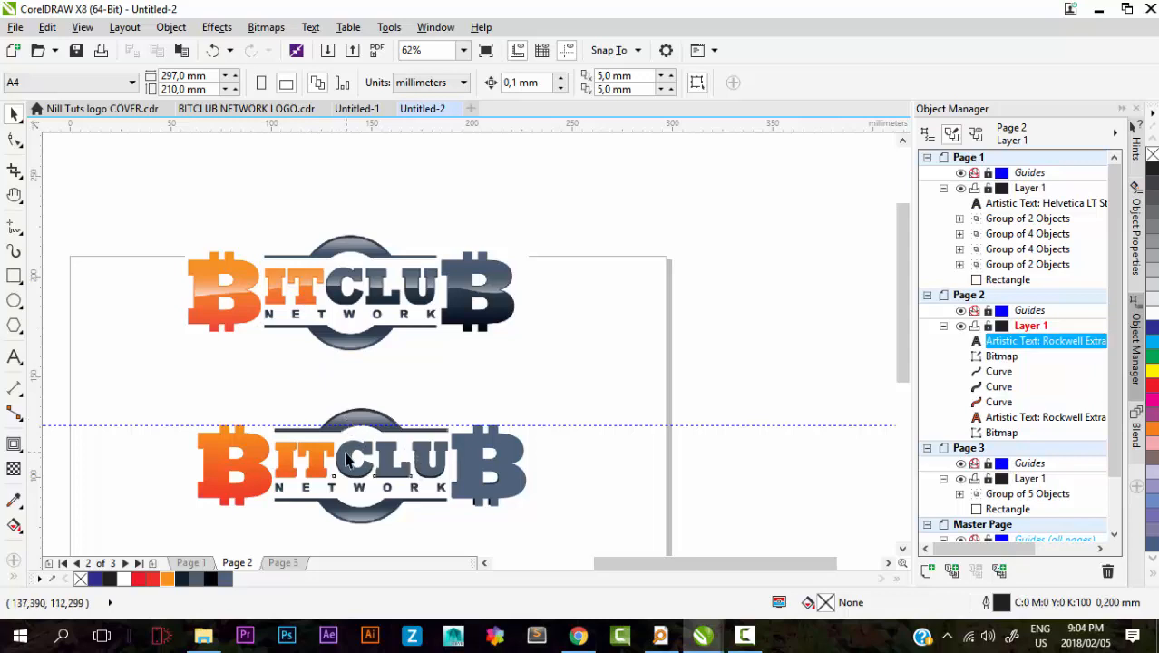
{"action": "scroll", "coordinate": [348, 473], "scroll_direction": "up", "scroll_amount": 1}
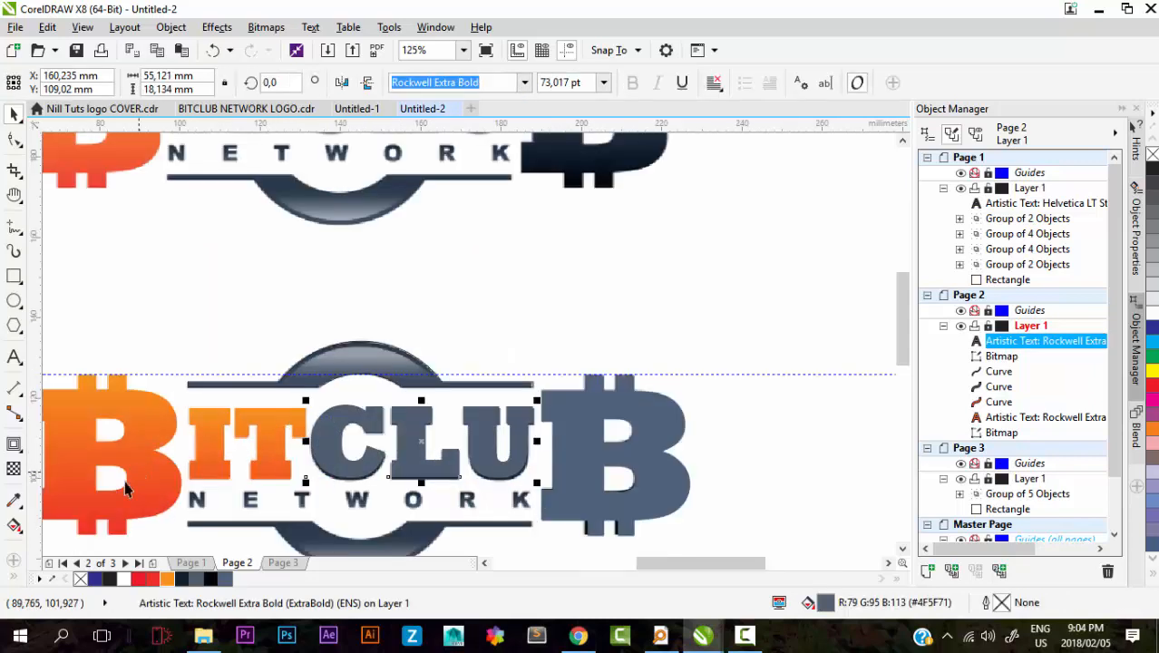
{"action": "left_click", "coordinate": [13, 526]}
{"action": "scroll", "coordinate": [388, 473], "scroll_direction": "up", "scroll_amount": 1}
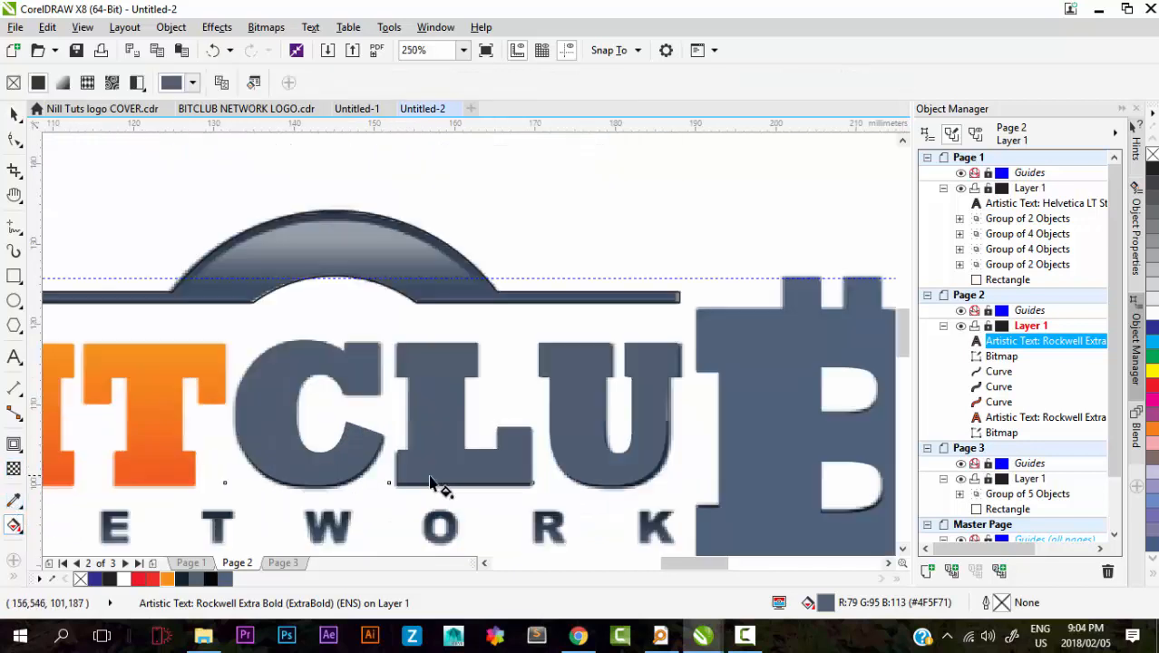
{"action": "left_click_drag", "start_coordinate": [434, 481], "coordinate": [432, 345]}
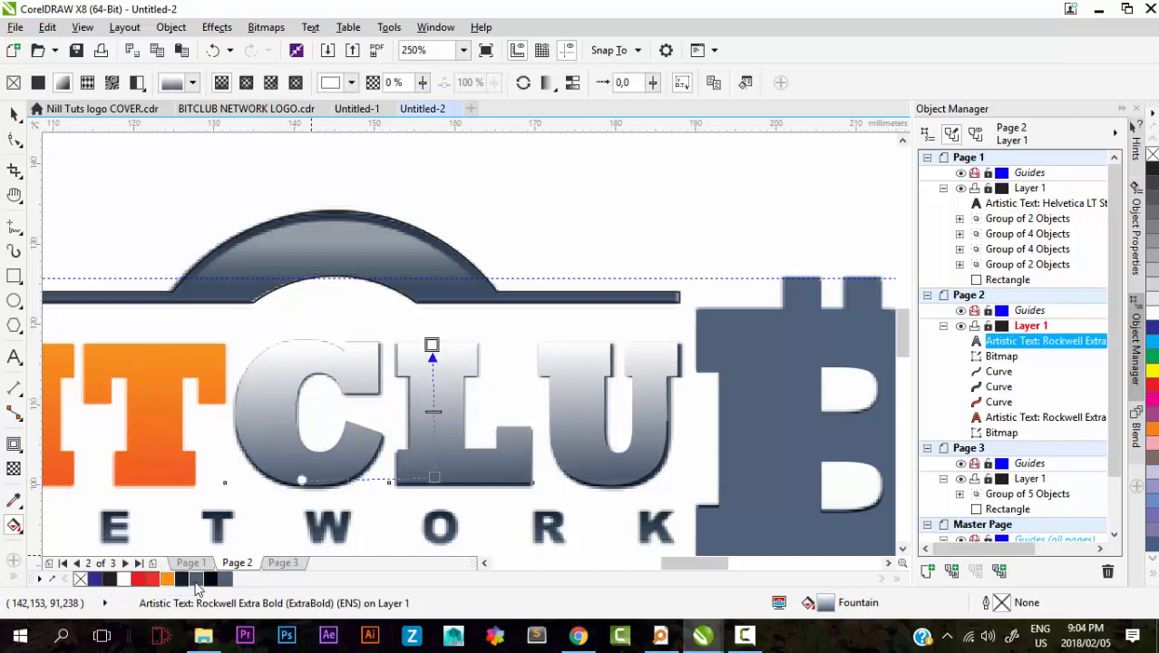
Step: Set the CLU gradient to the sampled slate grey at the top node and the sampled dark navy at the bottom node
{"action": "left_click_drag", "start_coordinate": [185, 582], "coordinate": [331, 494]}
{"action": "left_click", "coordinate": [434, 477]}
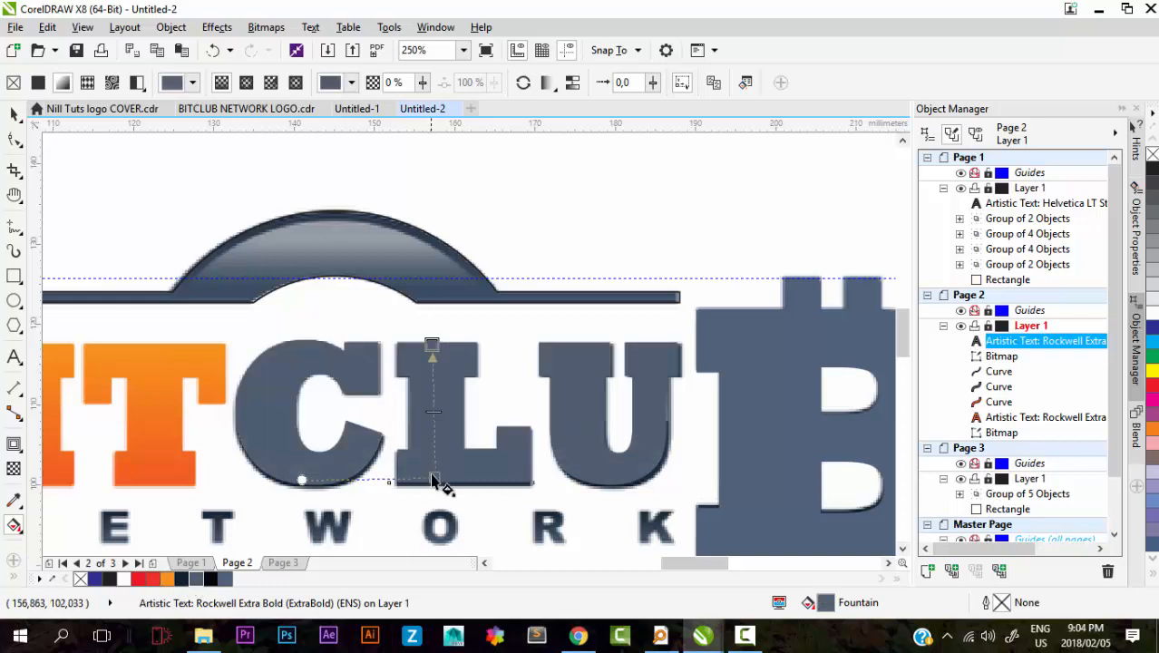
{"action": "left_click", "coordinate": [186, 582]}
{"action": "left_click", "coordinate": [14, 115]}
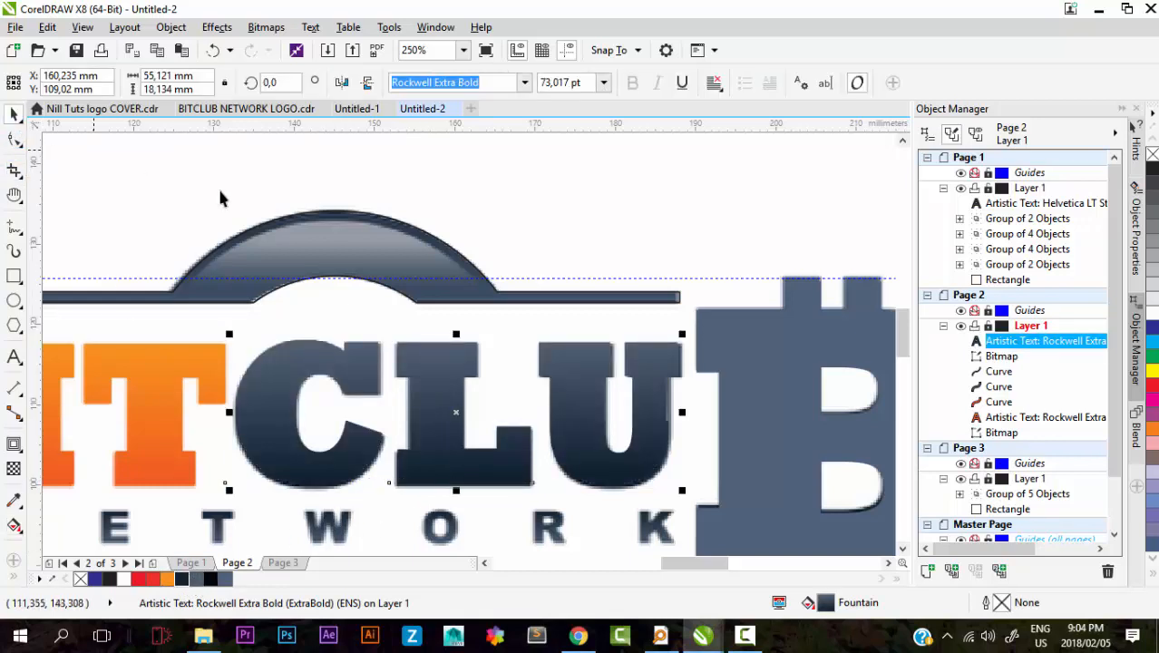
{"action": "key", "text": "F3"}
{"action": "key", "text": "F3"}
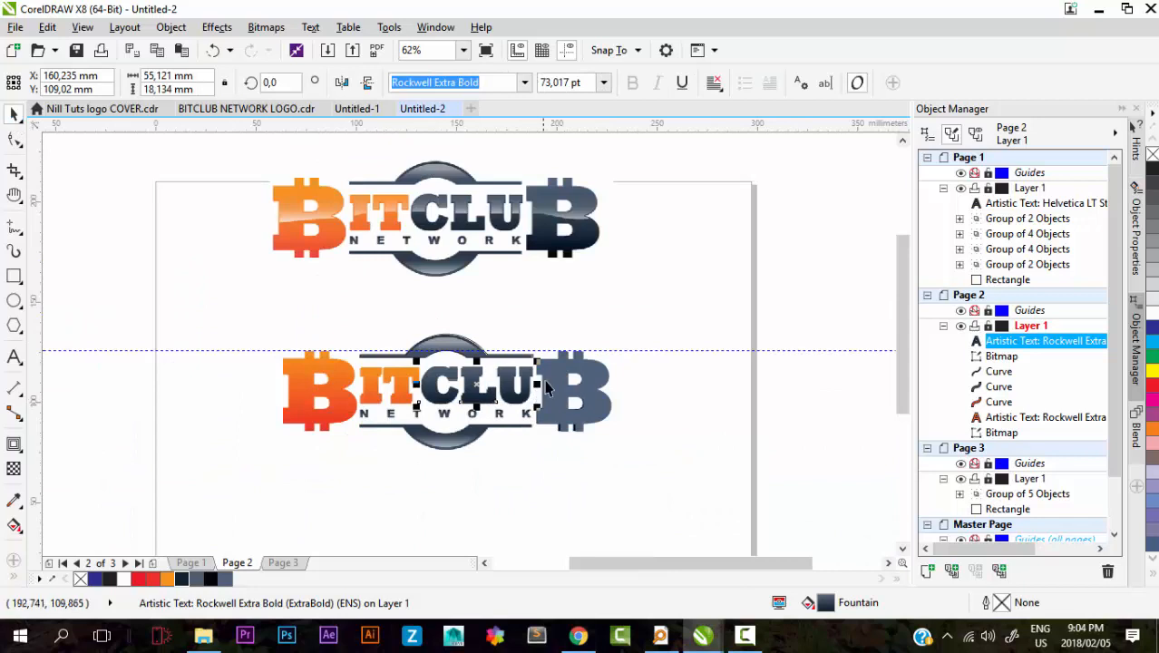
Step: Apply a vertical linear fountain fill to the traced right B, running from its bottom prongs up to its top prong
{"action": "left_click", "coordinate": [548, 387]}
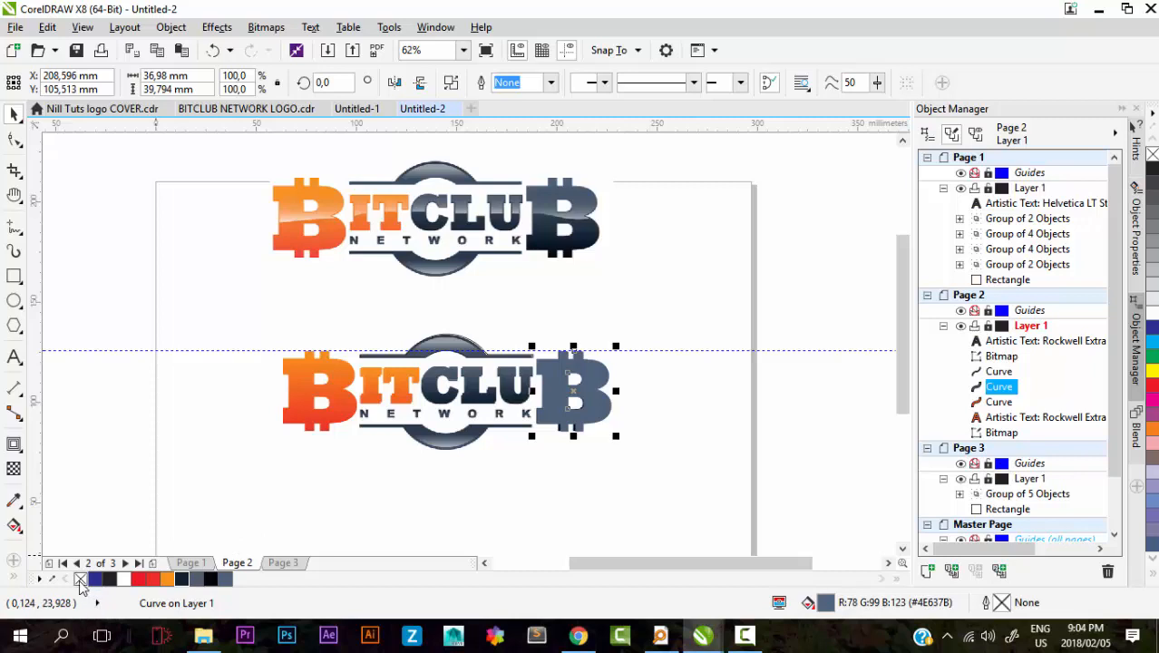
{"action": "left_click", "coordinate": [14, 525]}
{"action": "scroll", "coordinate": [543, 394], "scroll_direction": "up", "scroll_amount": 1}
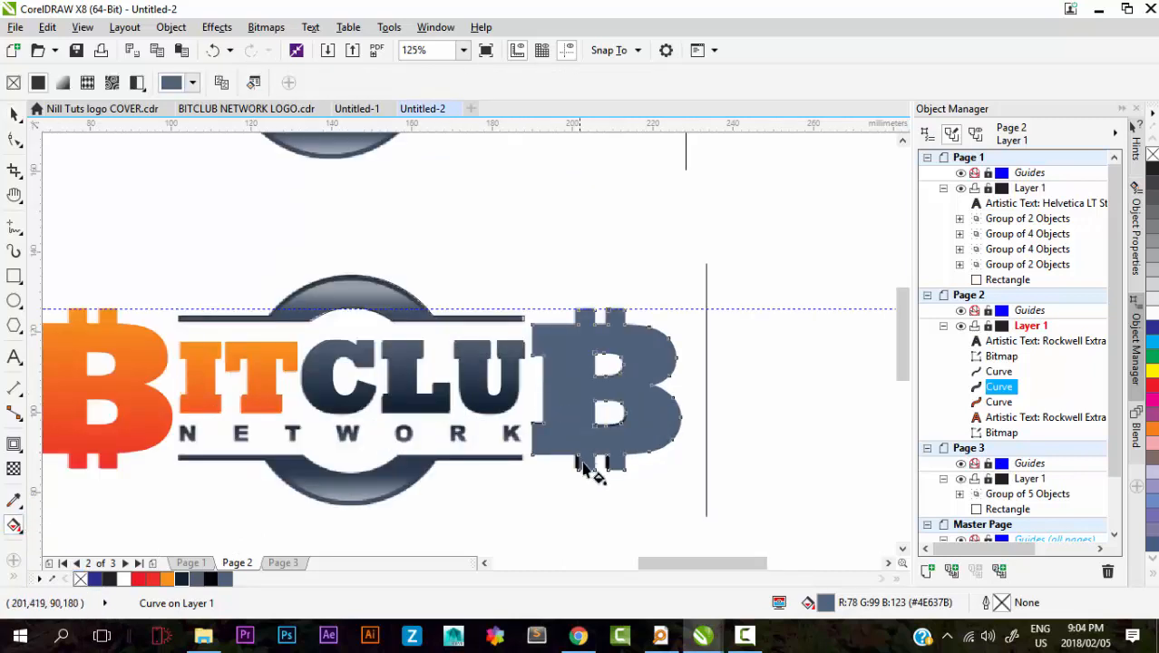
{"action": "left_click_drag", "start_coordinate": [585, 468], "coordinate": [586, 312]}
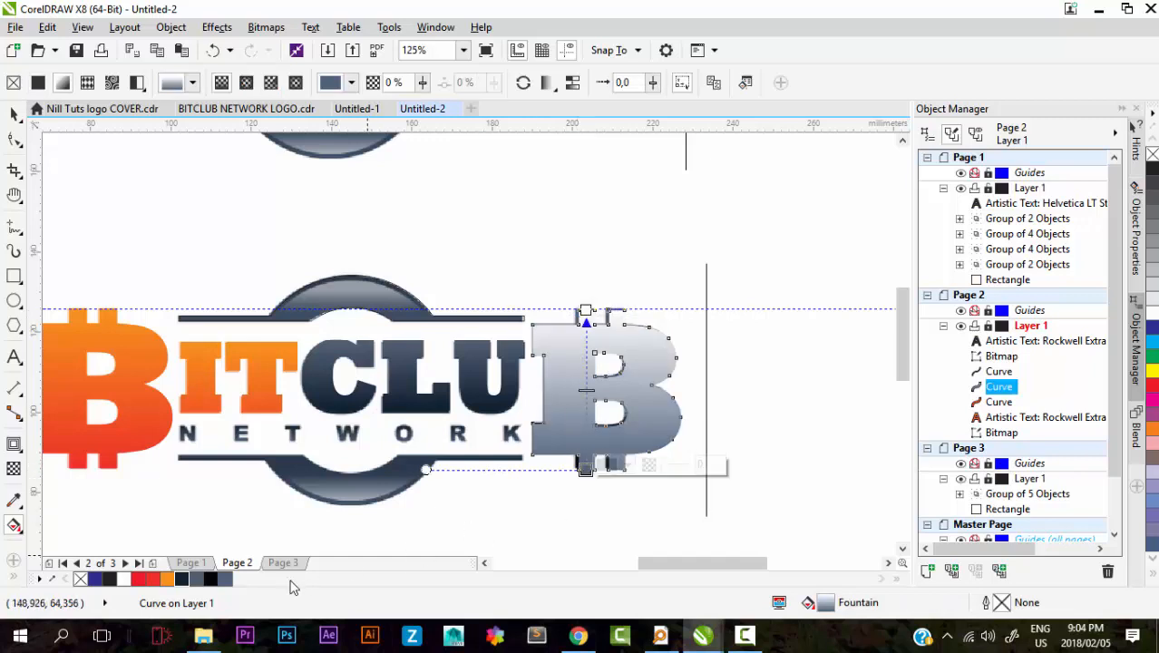
Step: Set the right B's gradient to the sampled near-black at the bottom node and the sampled slate blue at the top node
{"action": "left_click", "coordinate": [210, 579]}
{"action": "left_click", "coordinate": [585, 311]}
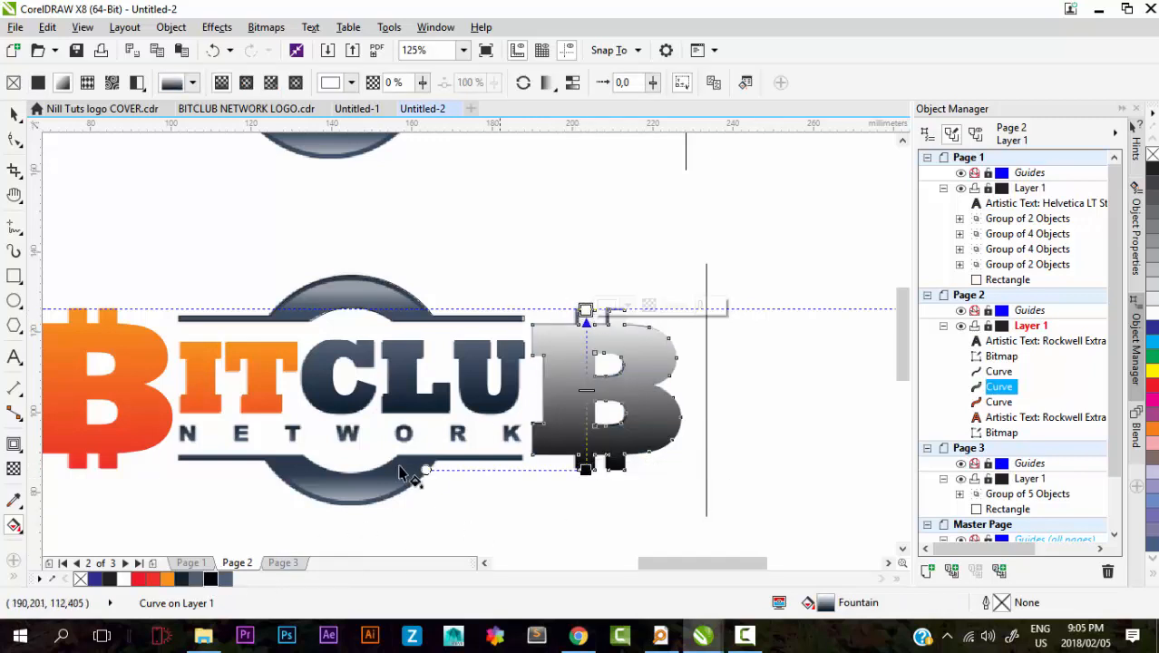
{"action": "left_click", "coordinate": [226, 580]}
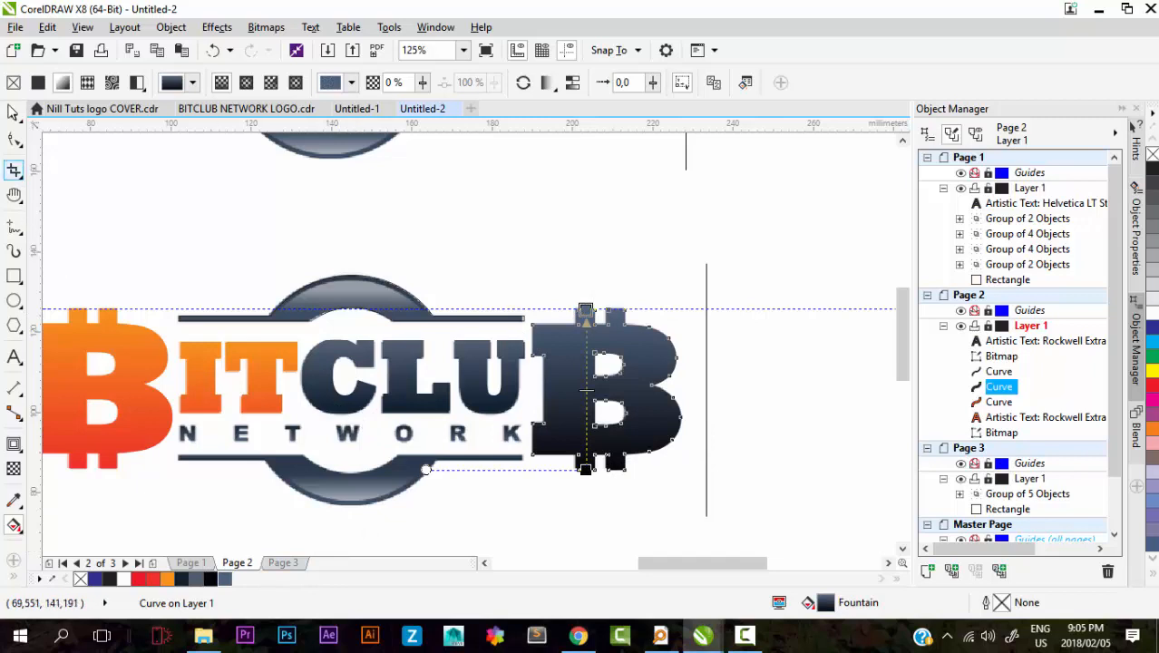
{"action": "left_click", "coordinate": [13, 115]}
{"action": "scroll", "coordinate": [615, 373], "scroll_direction": "down", "scroll_amount": 2}
{"action": "left_click", "coordinate": [708, 336]}
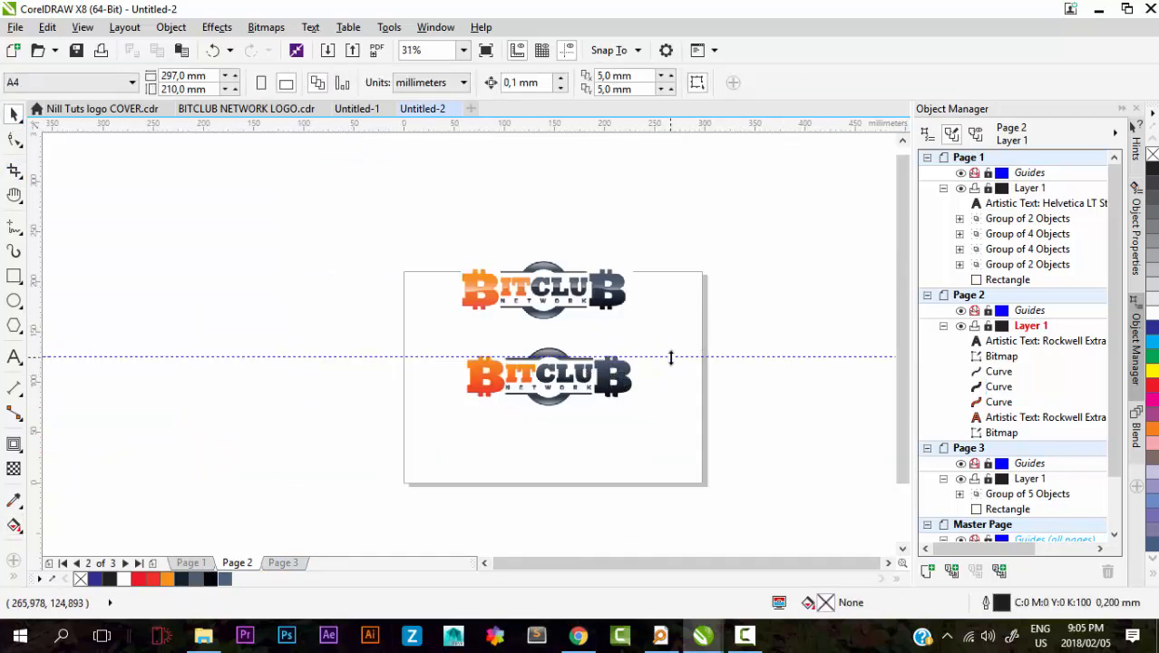
Step: Sample the dark navy from the upper arc's outer rim and fill the traced arc and bar shape with it
{"action": "scroll", "coordinate": [577, 394], "scroll_direction": "up", "scroll_amount": 1}
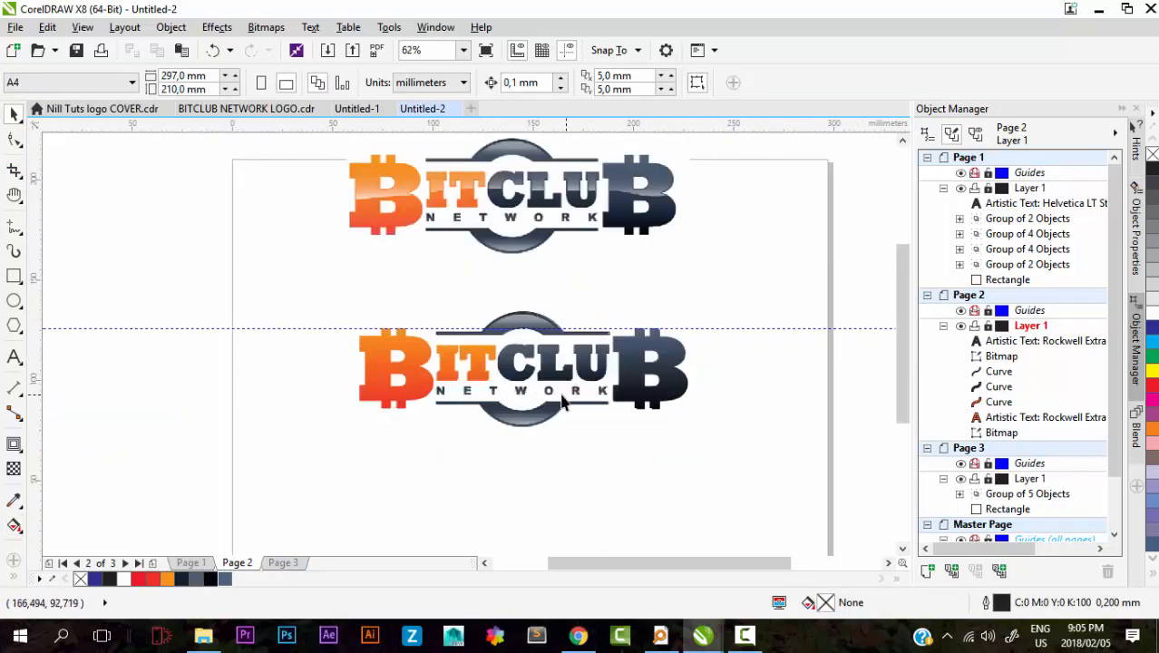
{"action": "scroll", "coordinate": [538, 326], "scroll_direction": "up", "scroll_amount": 1}
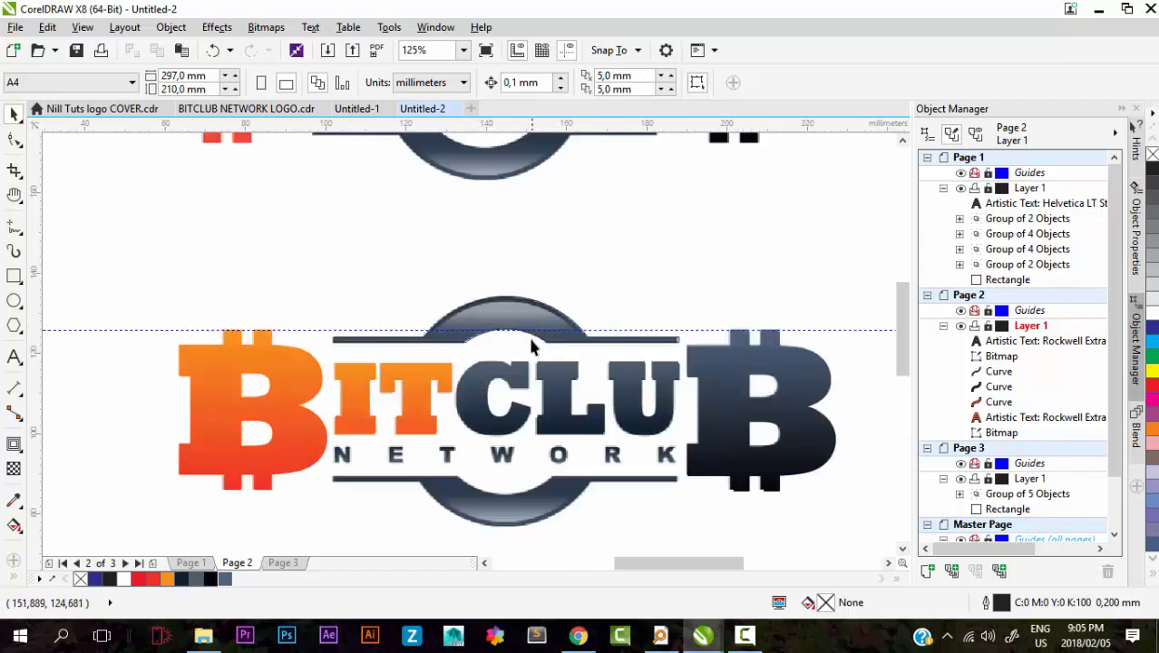
{"action": "scroll", "coordinate": [533, 347], "scroll_direction": "down", "scroll_amount": 1}
{"action": "scroll", "coordinate": [532, 323], "scroll_direction": "up", "scroll_amount": 1}
{"action": "left_click", "coordinate": [14, 499]}
{"action": "scroll", "coordinate": [526, 308], "scroll_direction": "up", "scroll_amount": 1}
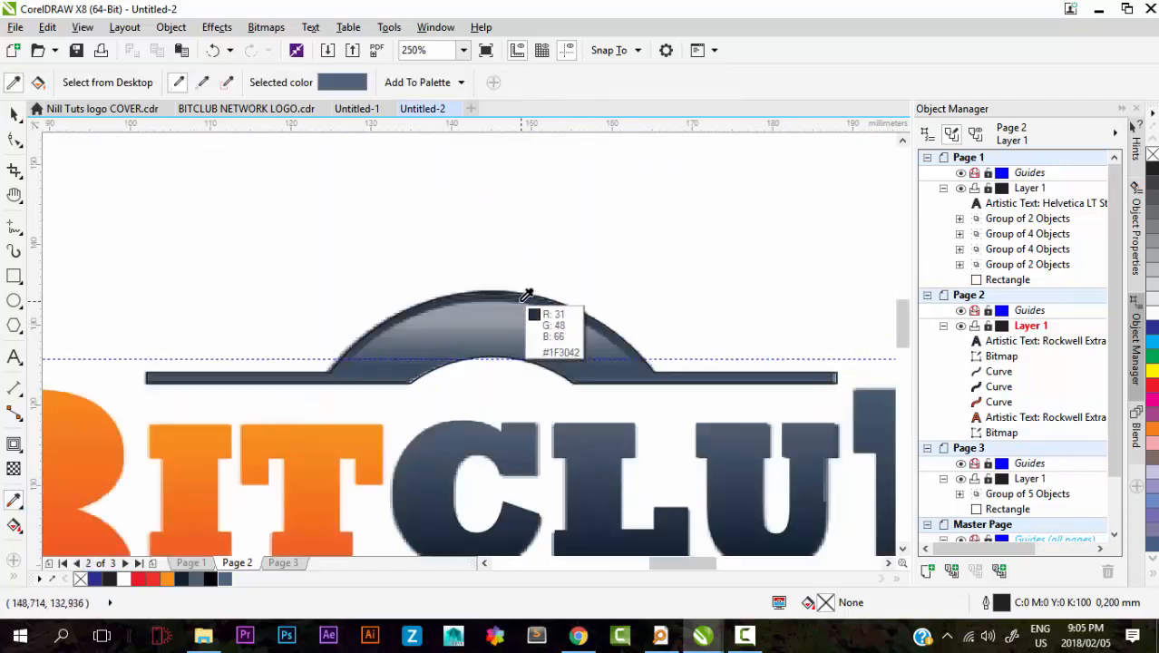
{"action": "left_click", "coordinate": [508, 297]}
{"action": "left_click", "coordinate": [501, 300]}
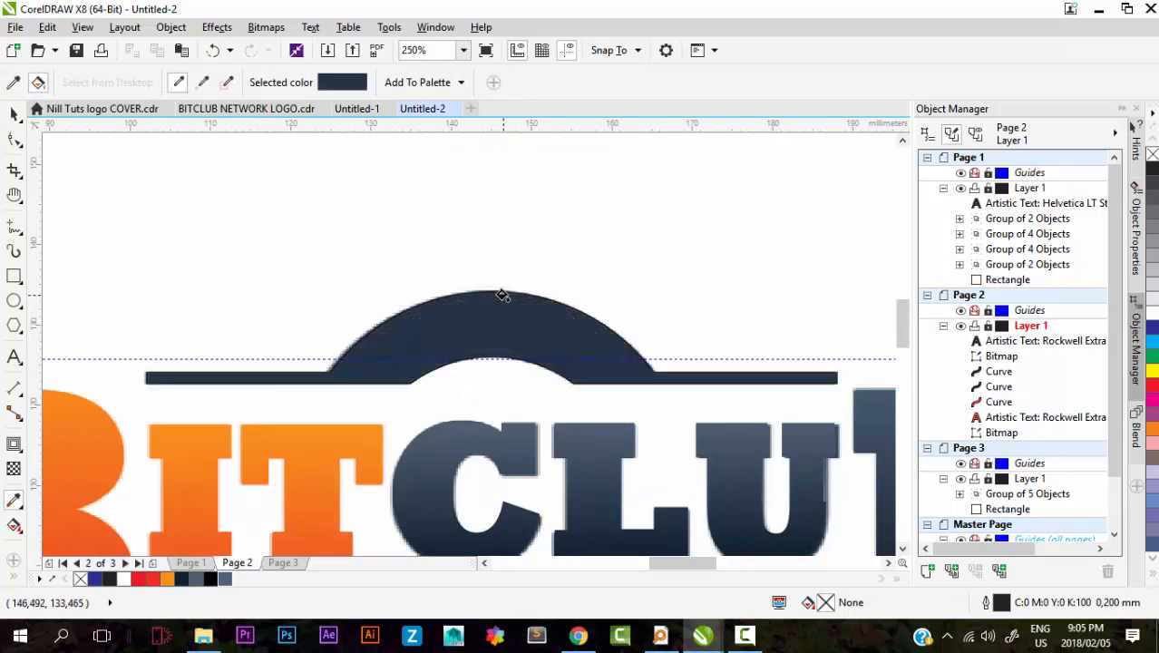
{"action": "left_click", "coordinate": [14, 114]}
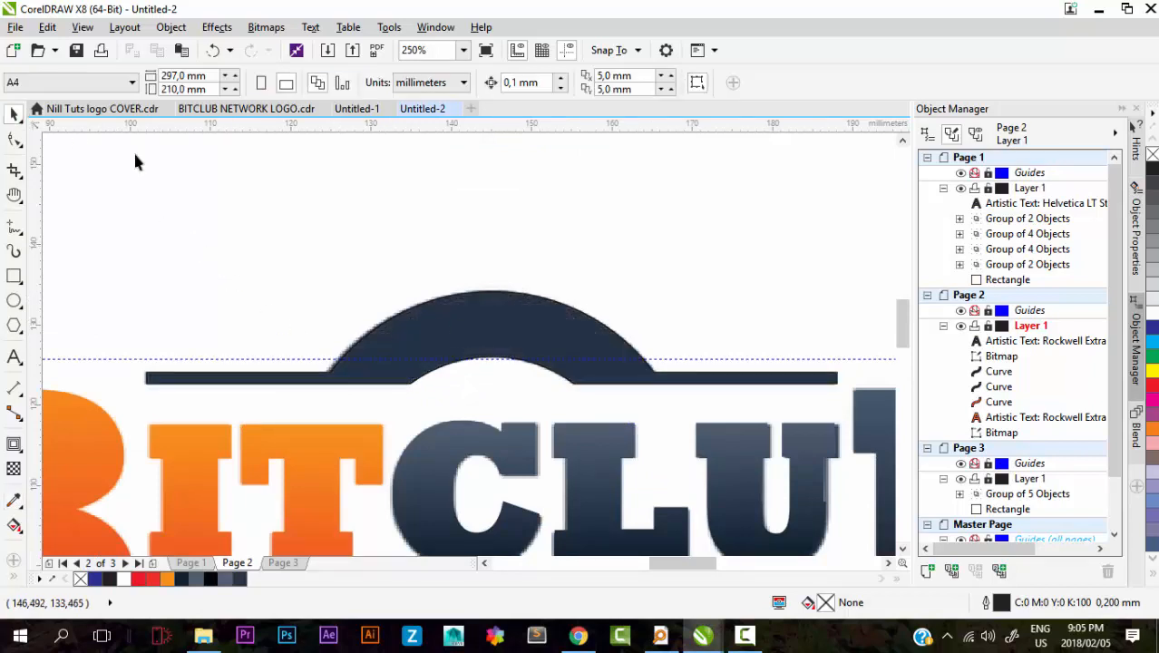
Step: Group the traced left B, IT, CLU and right B of the lower logo into one object
{"action": "scroll", "coordinate": [536, 354], "scroll_direction": "down", "scroll_amount": 3}
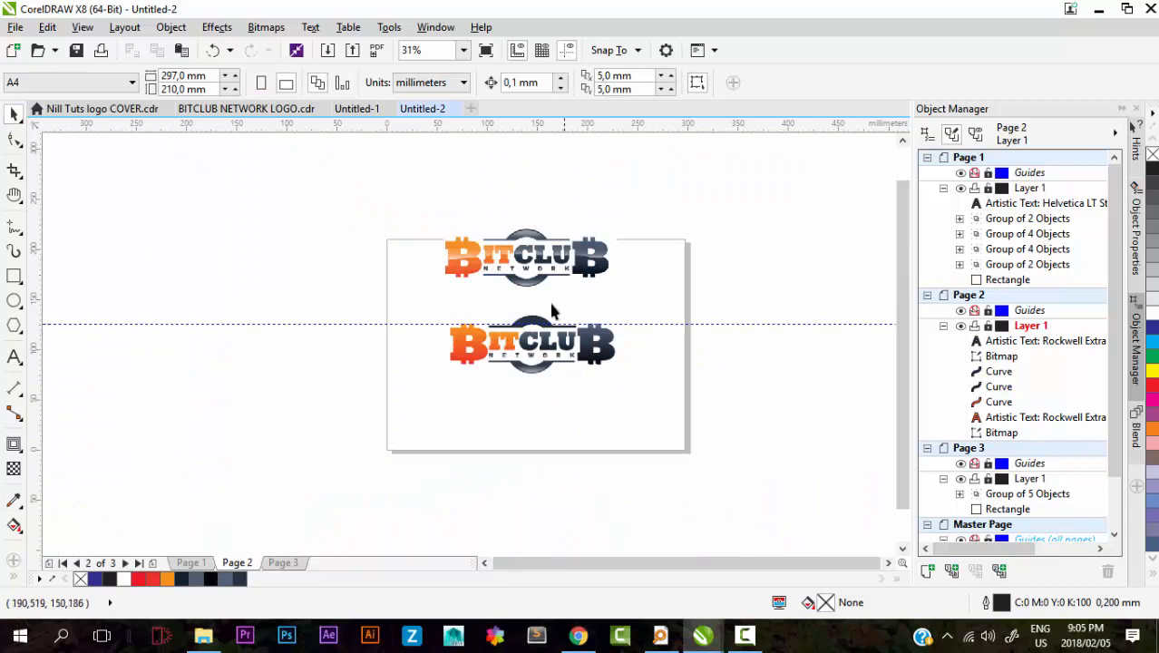
{"action": "scroll", "coordinate": [552, 311], "scroll_direction": "up", "scroll_amount": 1}
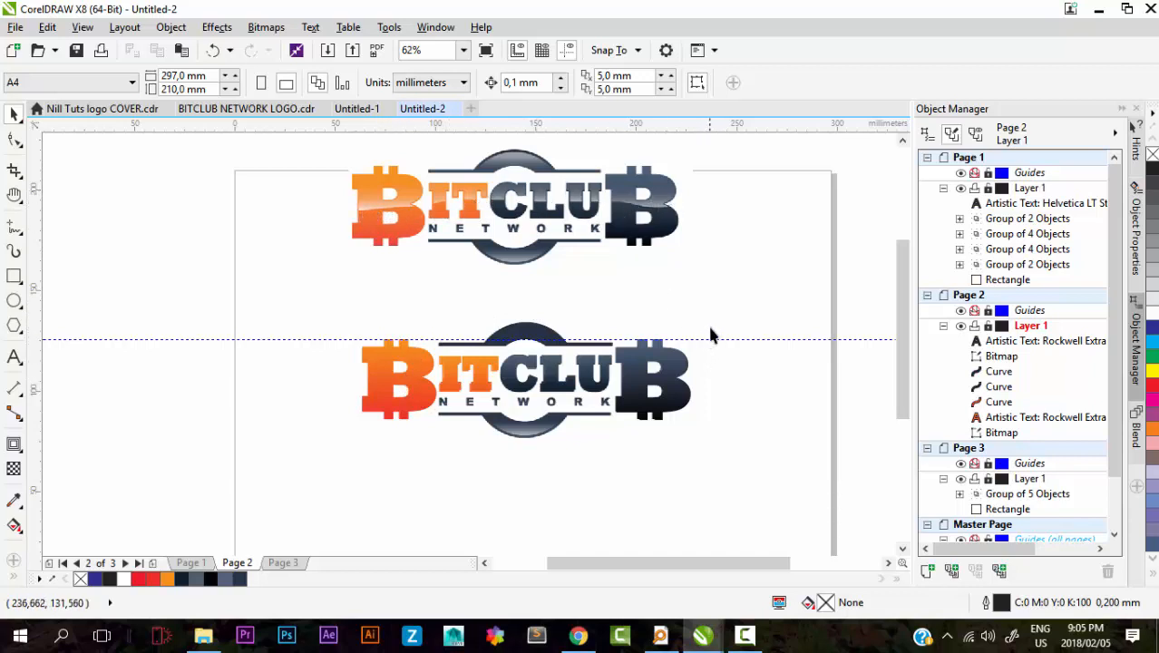
{"action": "left_click_drag", "start_coordinate": [606, 420], "coordinate": [335, 422]}
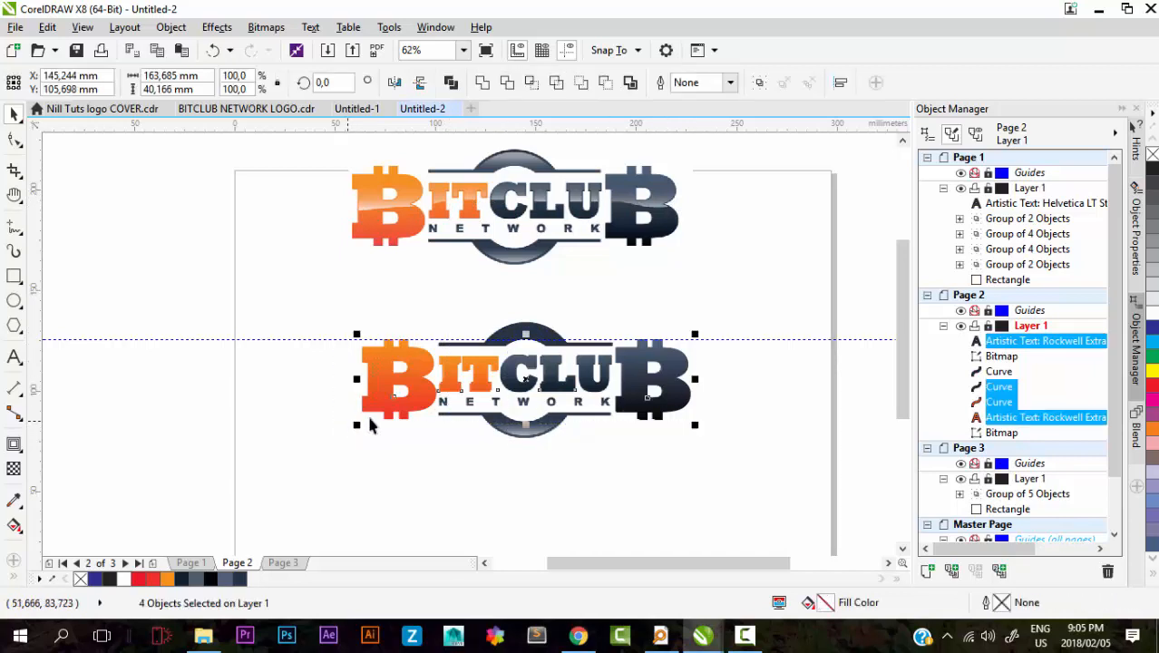
{"action": "right_click", "coordinate": [482, 370]}
{"action": "left_click", "coordinate": [555, 302]}
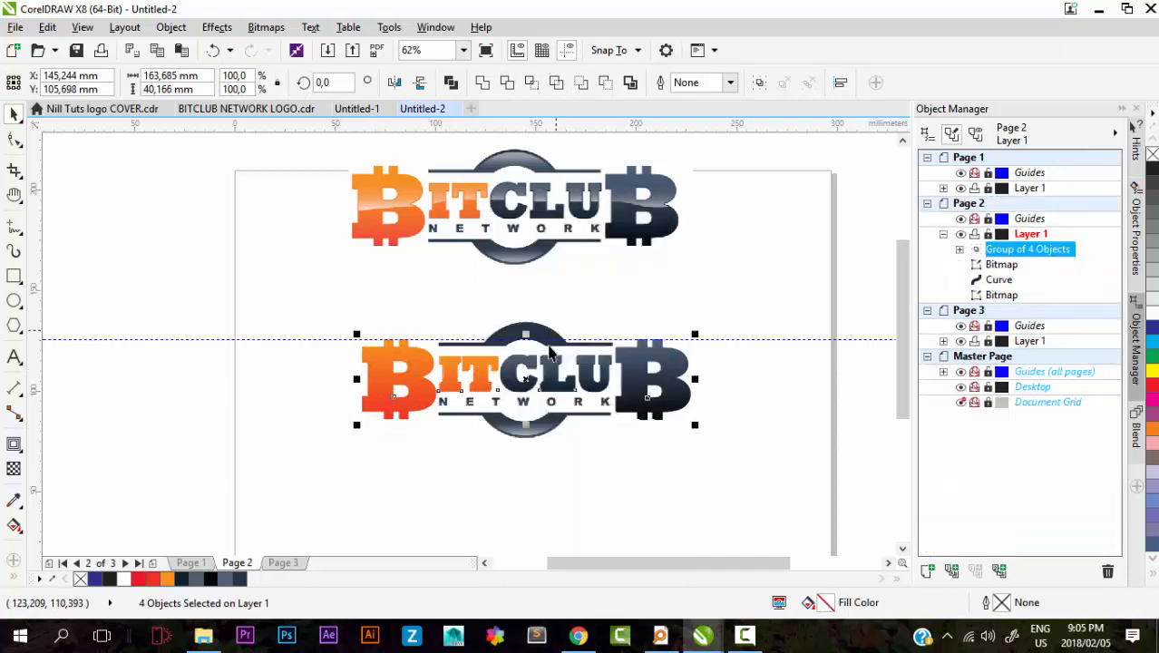
Step: Move the grouped lettering off the reference bitmap and undo the move
{"action": "left_click_drag", "start_coordinate": [539, 361], "coordinate": [351, 269]}
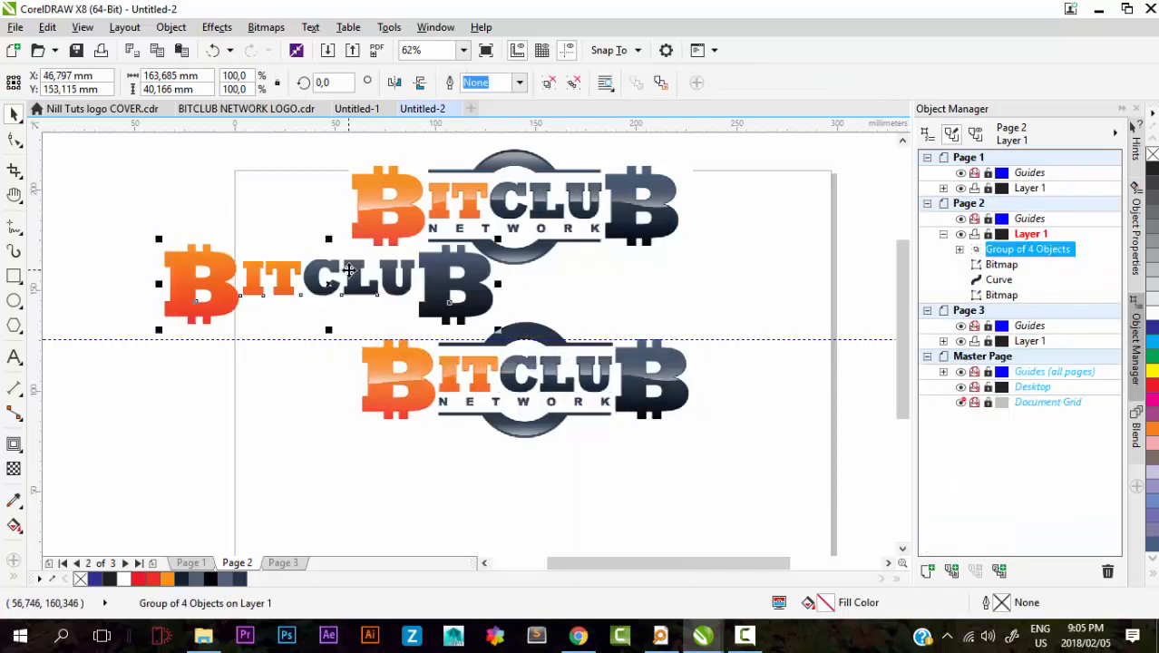
{"action": "left_click", "coordinate": [214, 51]}
{"action": "left_click", "coordinate": [675, 257]}
{"action": "left_click", "coordinate": [638, 454]}
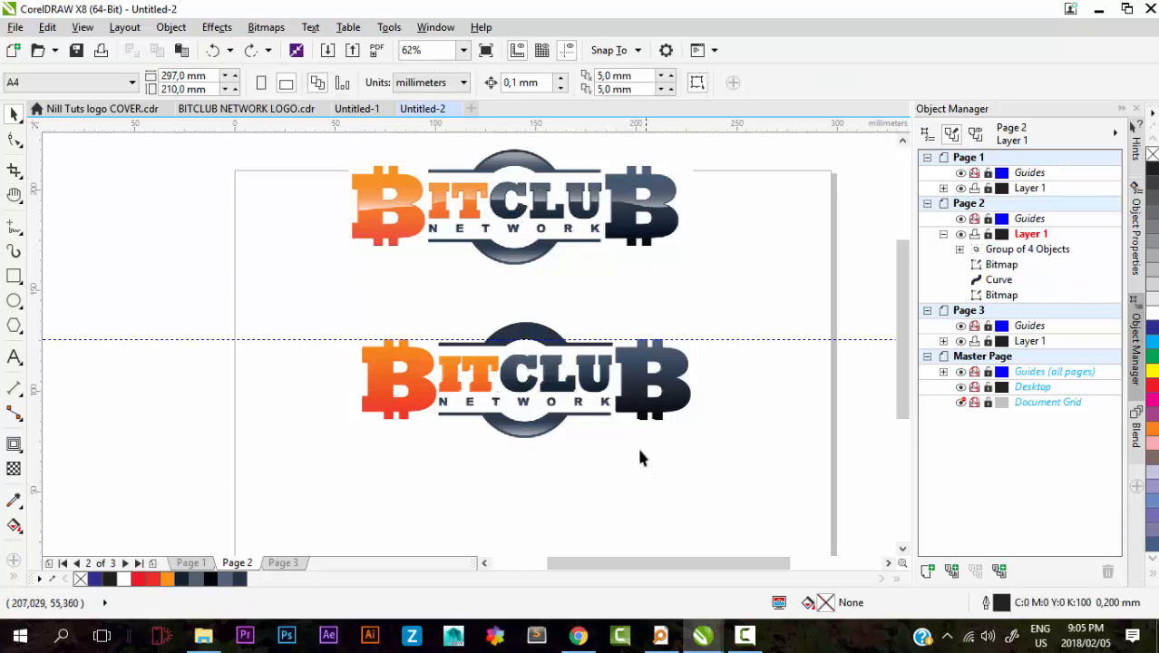
Step: Apply a one-step inside contour to the grouped lettering
{"action": "left_click", "coordinate": [633, 388]}
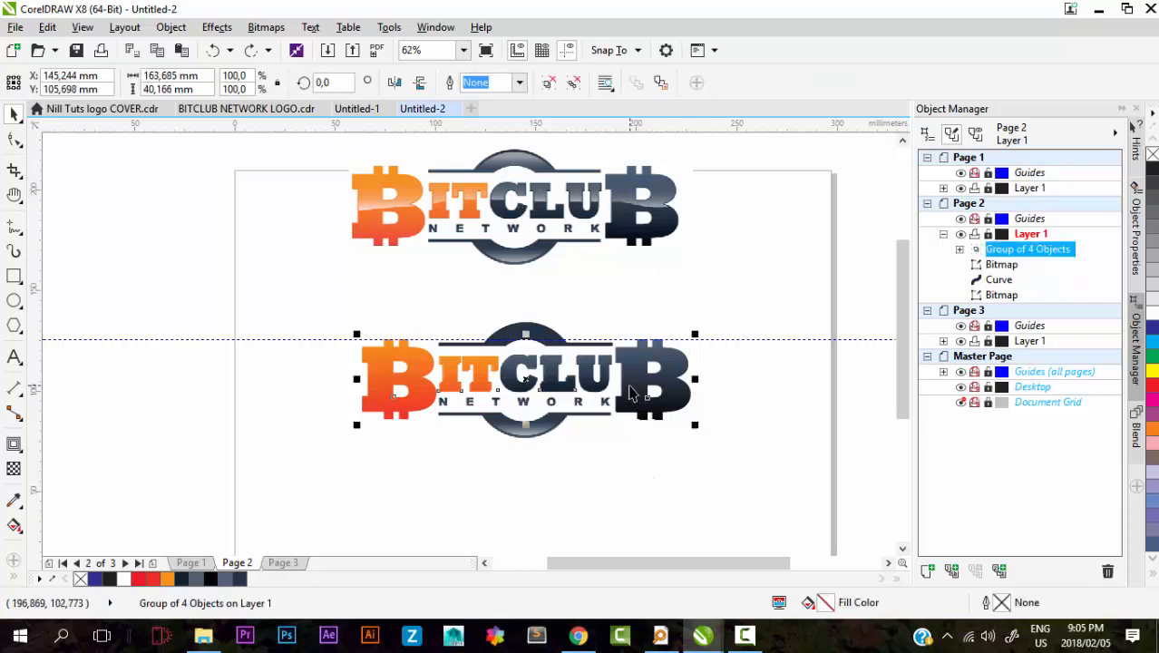
{"action": "left_click", "coordinate": [13, 445]}
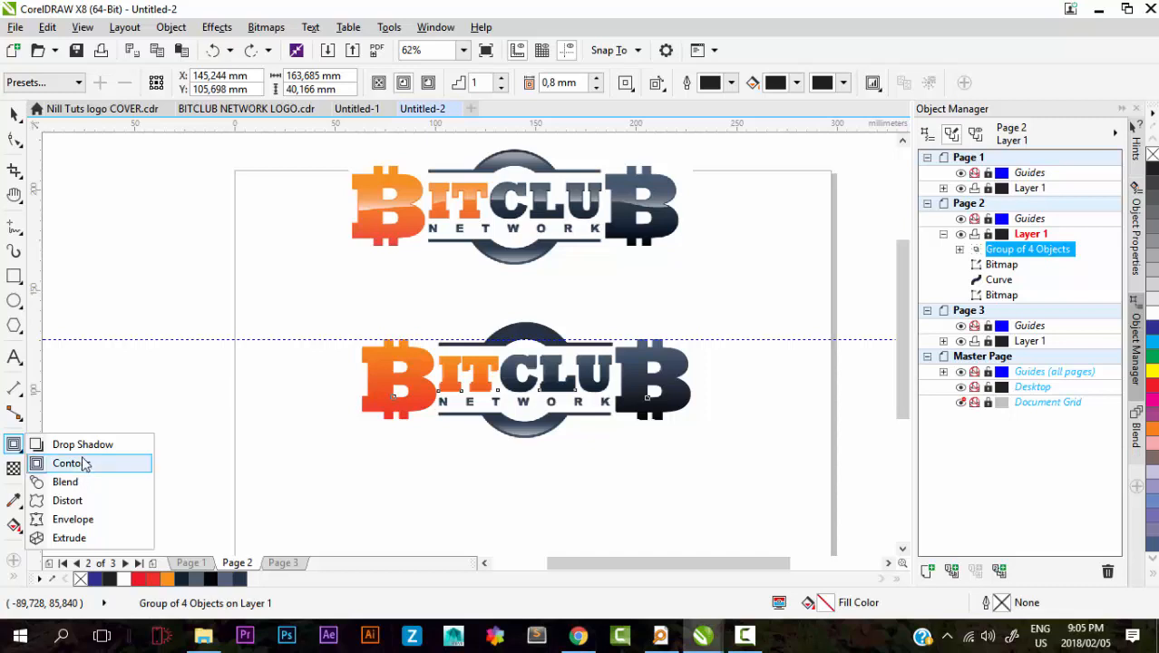
{"action": "left_click", "coordinate": [78, 465]}
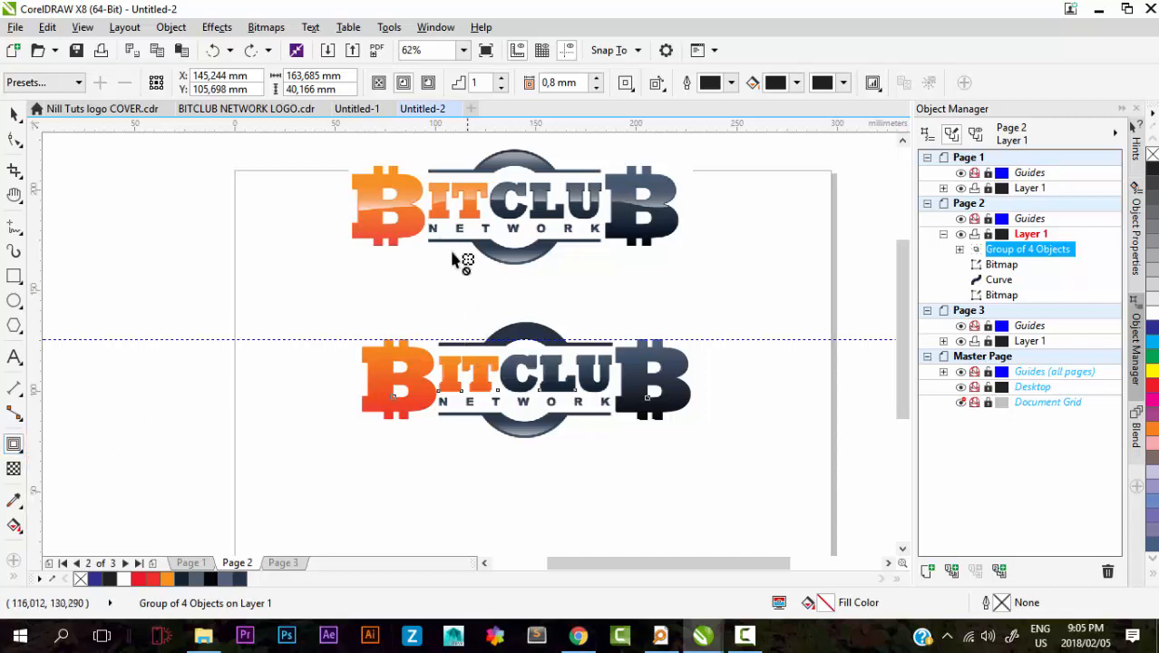
{"action": "left_click", "coordinate": [404, 83]}
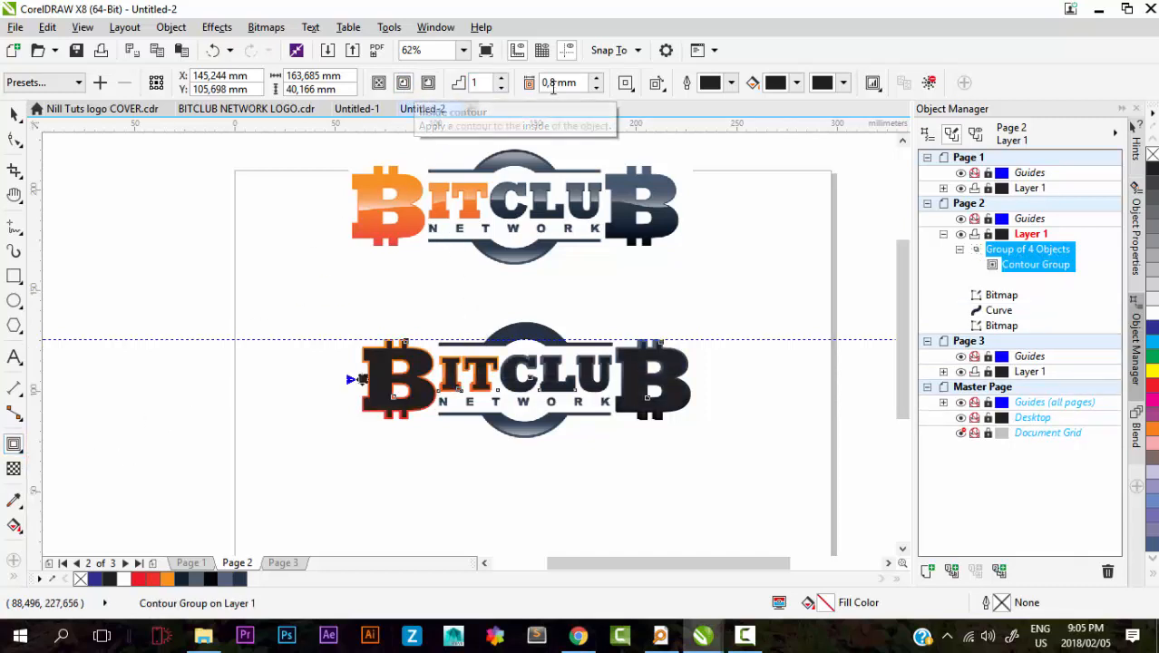
Step: Set the lettering's contour offset to 0,3 mm
{"action": "left_click", "coordinate": [593, 80]}
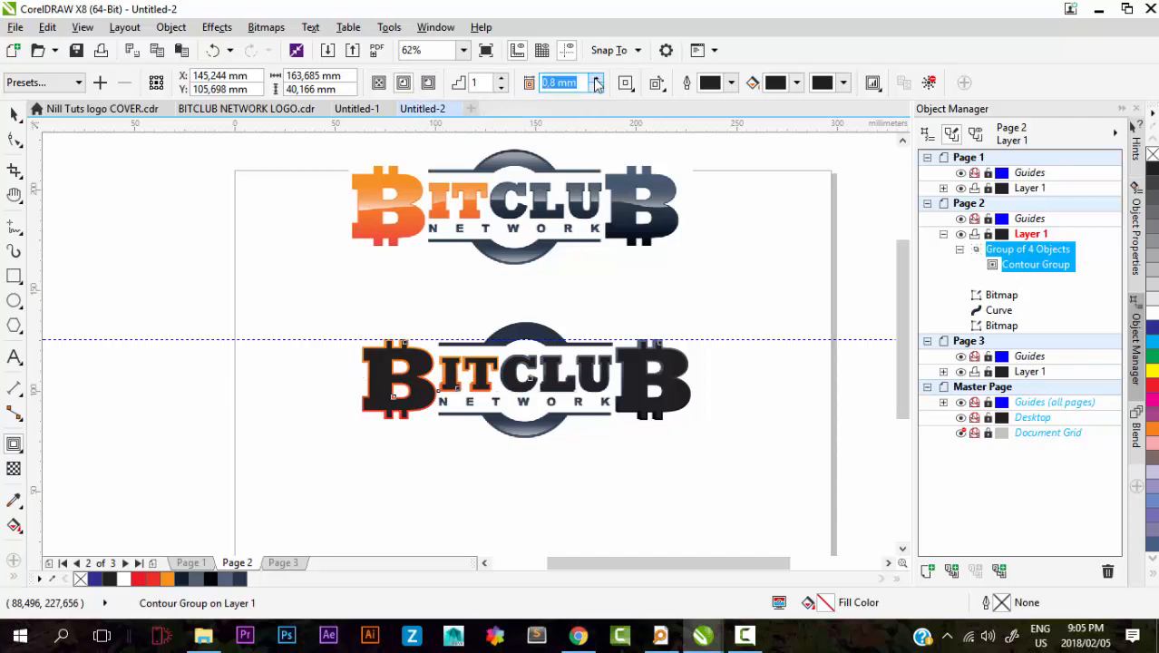
{"action": "left_click", "coordinate": [596, 88]}
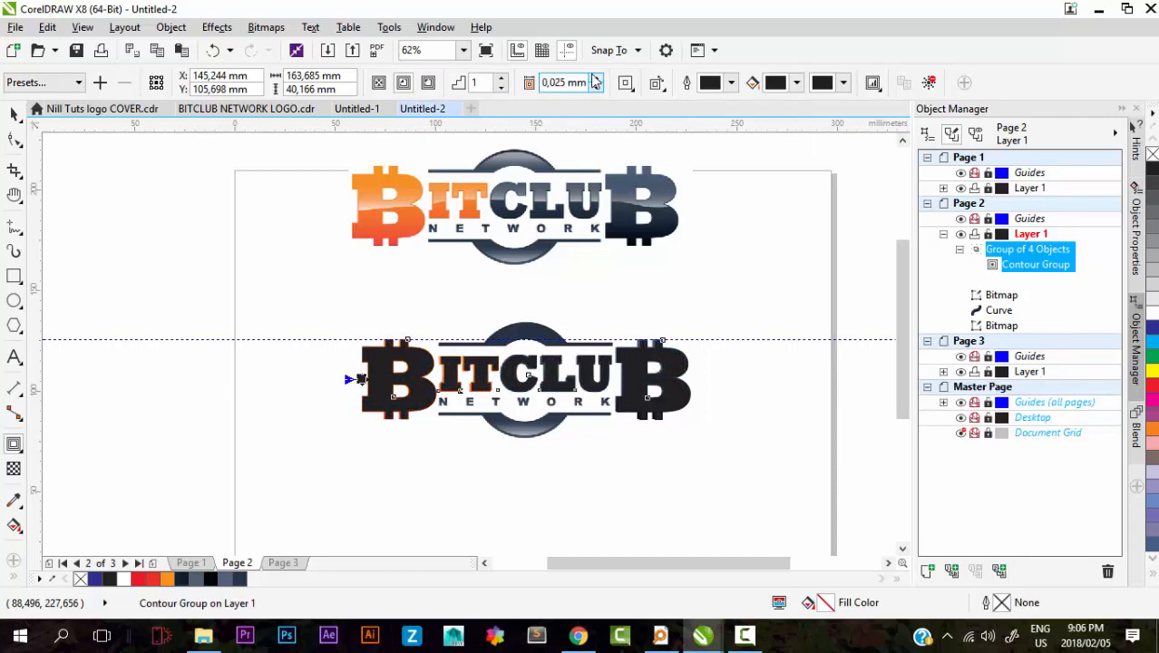
{"action": "left_click", "coordinate": [595, 80]}
{"action": "left_click", "coordinate": [596, 88]}
{"action": "type", "text": "3"}
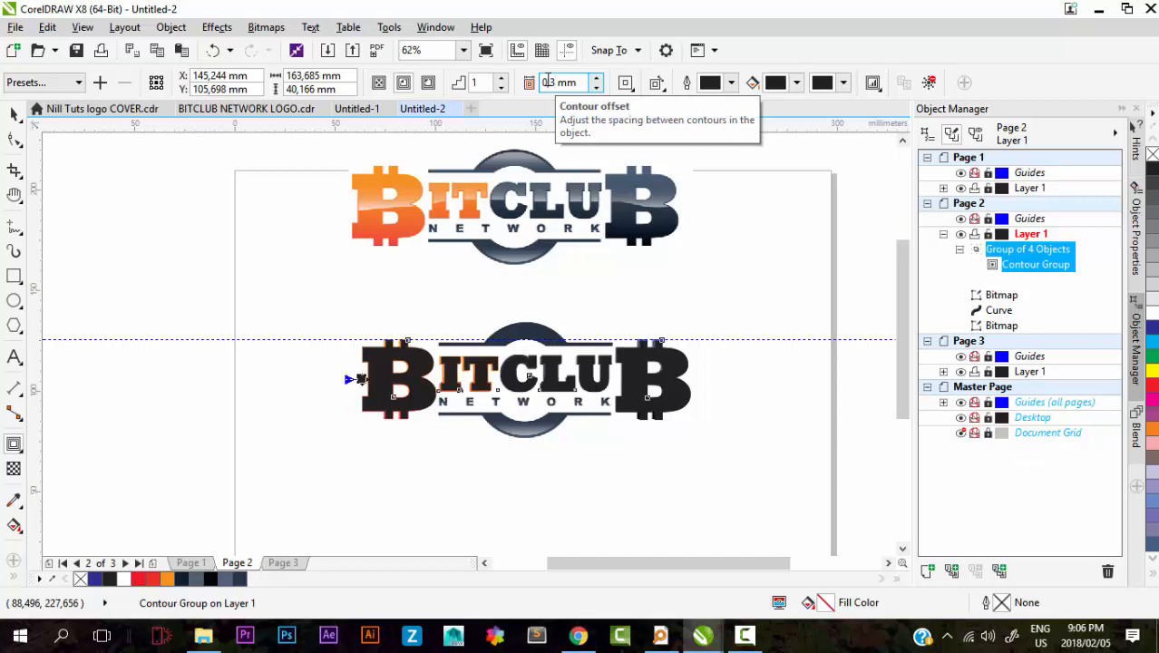
Step: Break the contour group apart from the original lettering and clear the selection
{"action": "scroll", "coordinate": [396, 362], "scroll_direction": "up", "scroll_amount": 6}
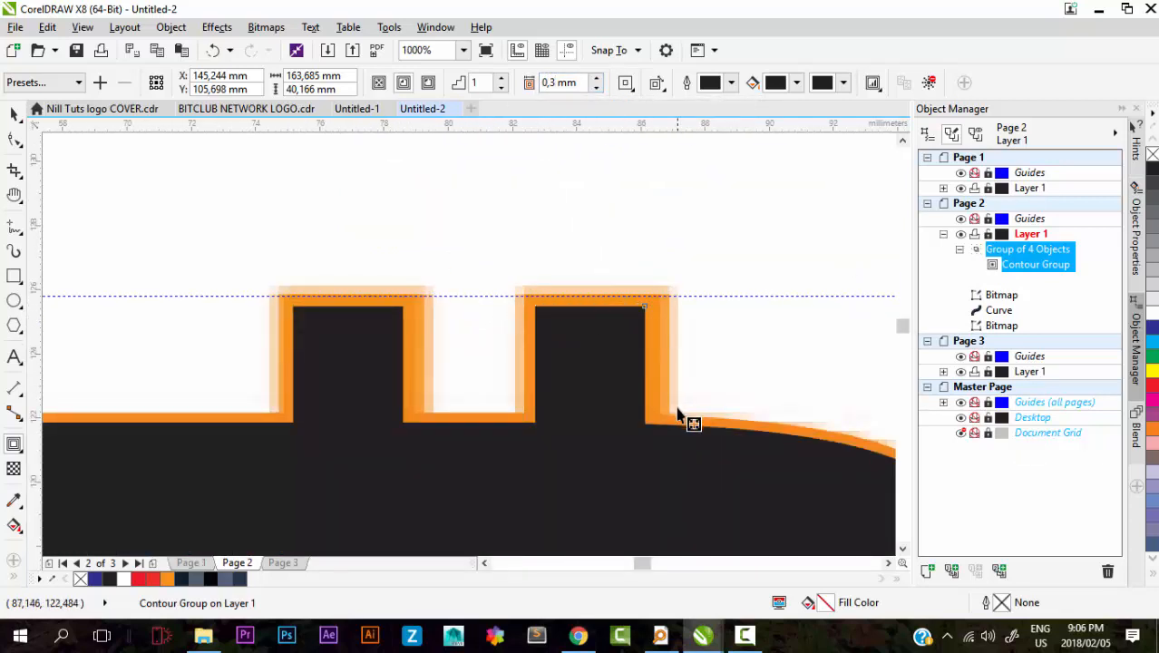
{"action": "scroll", "coordinate": [496, 319], "scroll_direction": "down", "scroll_amount": 1}
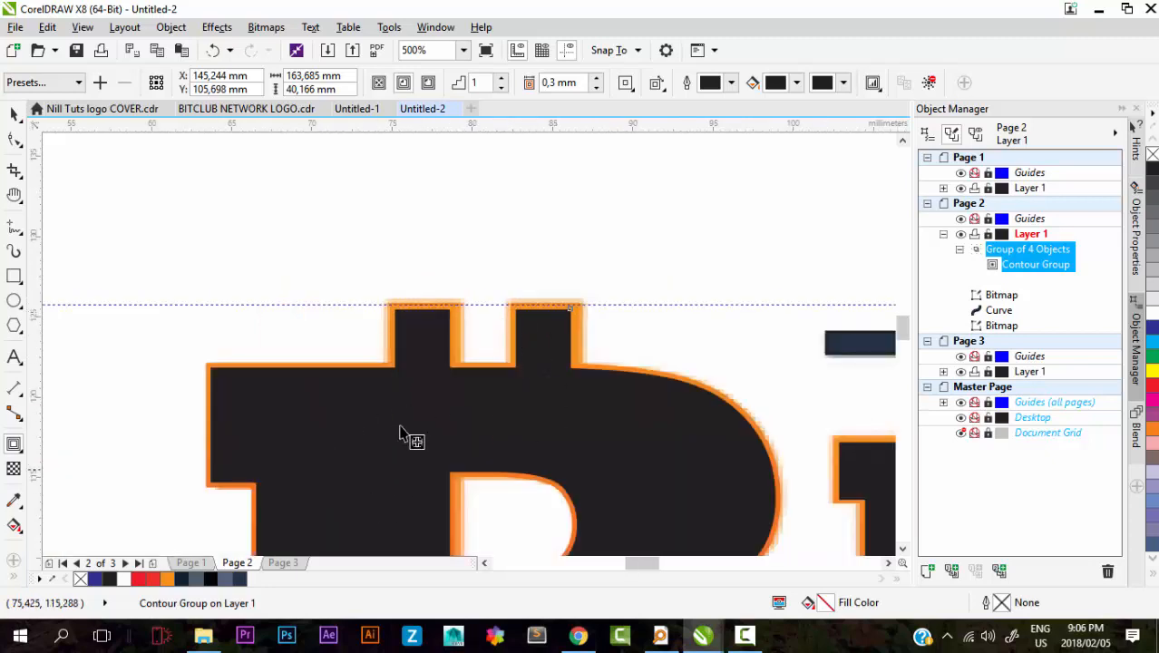
{"action": "scroll", "coordinate": [409, 434], "scroll_direction": "down", "scroll_amount": 2}
{"action": "scroll", "coordinate": [388, 331], "scroll_direction": "up", "scroll_amount": 1}
{"action": "right_click", "coordinate": [397, 334]}
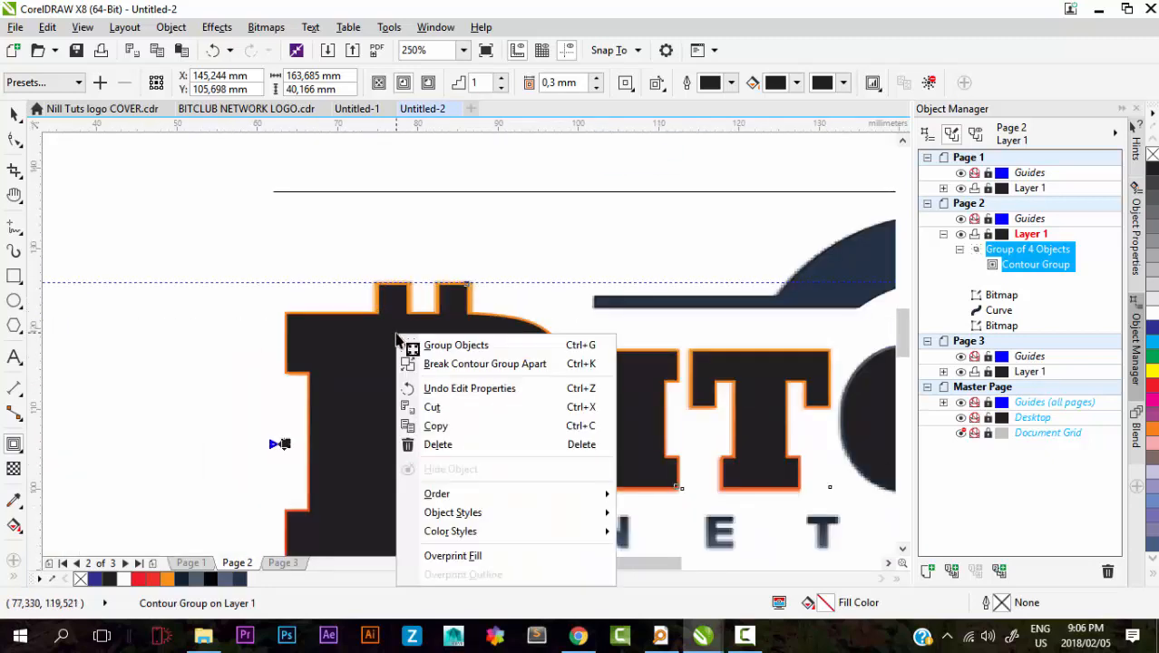
{"action": "left_click", "coordinate": [476, 364]}
{"action": "scroll", "coordinate": [362, 338], "scroll_direction": "down", "scroll_amount": 1}
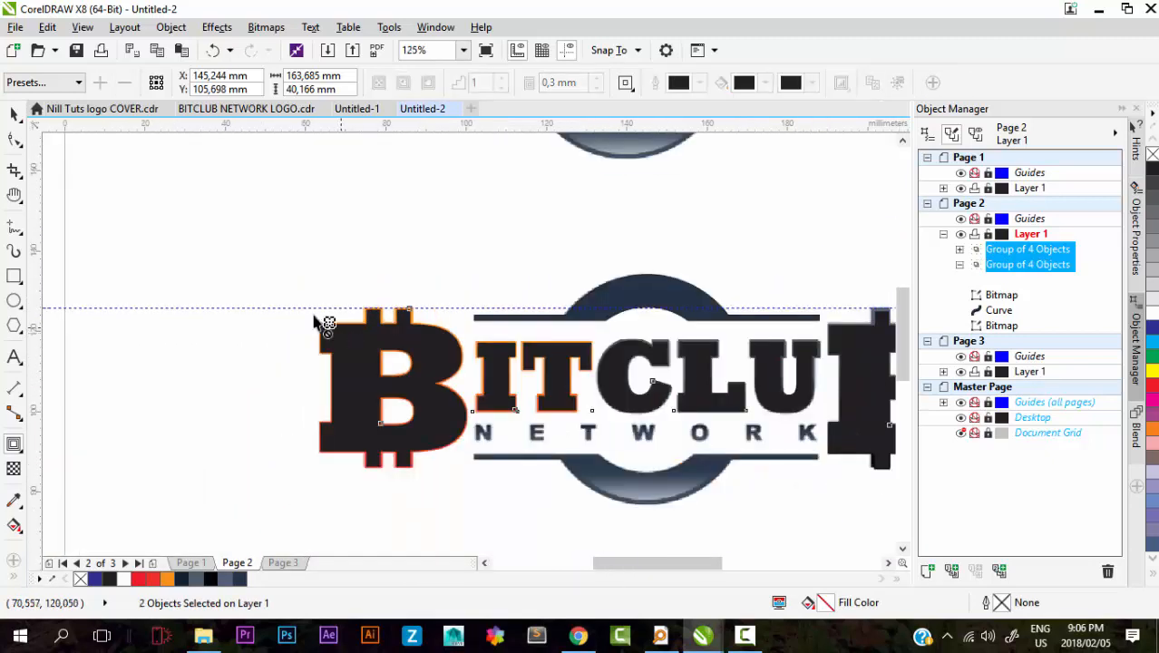
{"action": "left_click", "coordinate": [12, 116]}
{"action": "left_click", "coordinate": [302, 223]}
Step: Move the separated black contour lettering off the gradient letters and undo the move
{"action": "scroll", "coordinate": [422, 323], "scroll_direction": "down", "scroll_amount": 2}
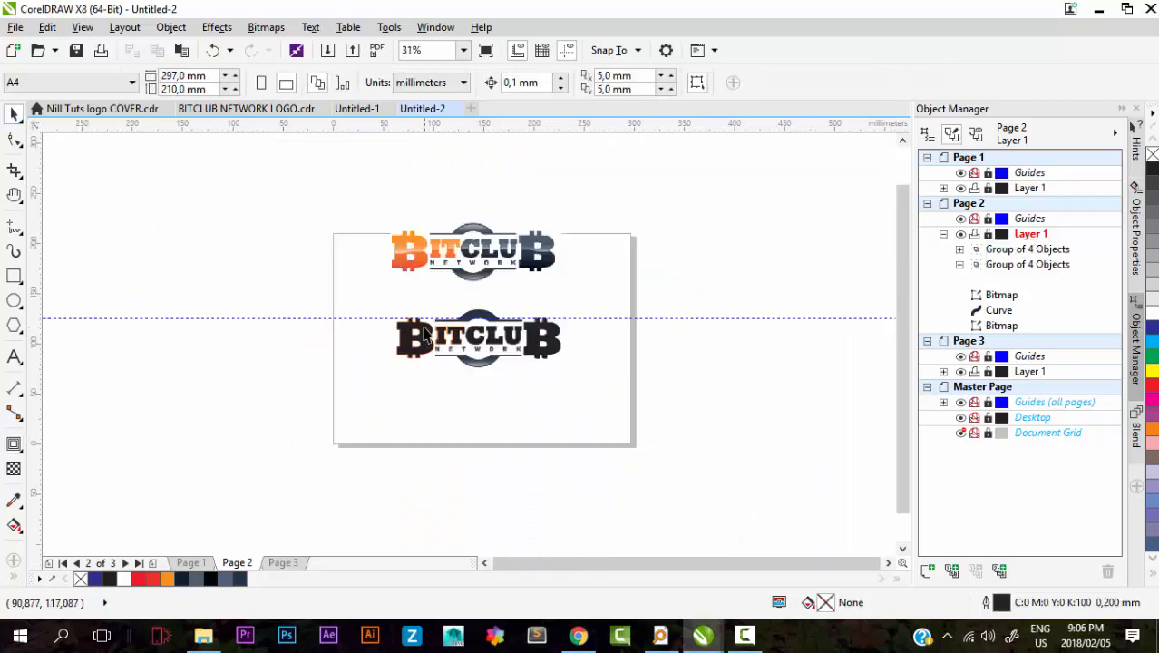
{"action": "left_click", "coordinate": [427, 335]}
{"action": "left_click_drag", "start_coordinate": [428, 336], "coordinate": [312, 263]}
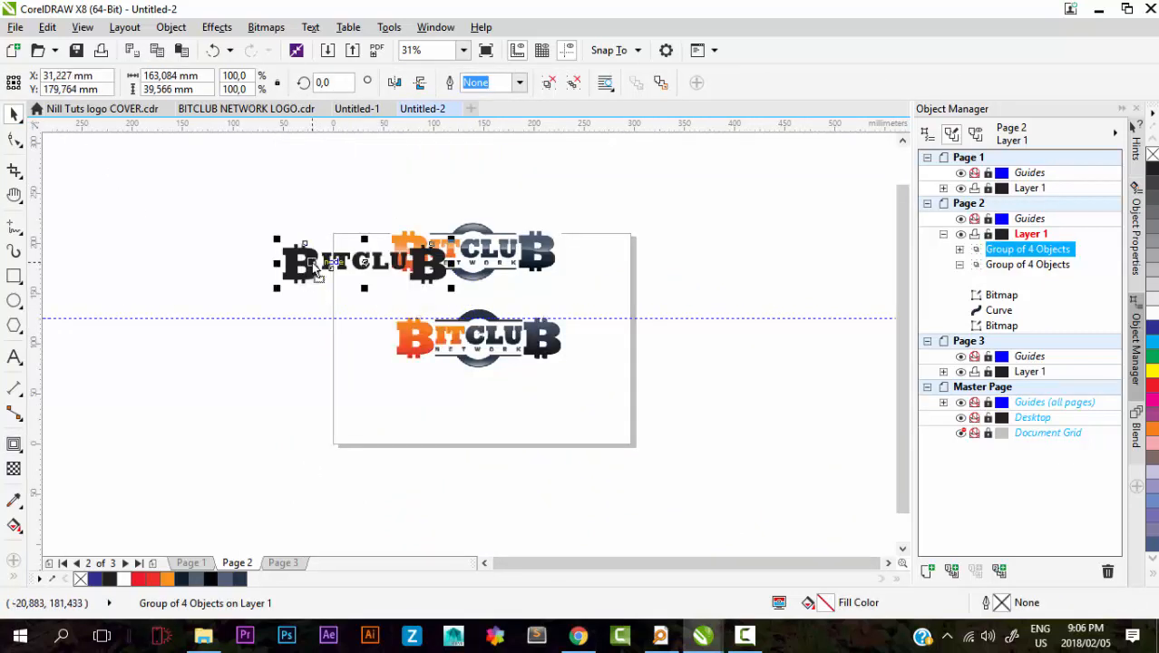
{"action": "left_click", "coordinate": [212, 51]}
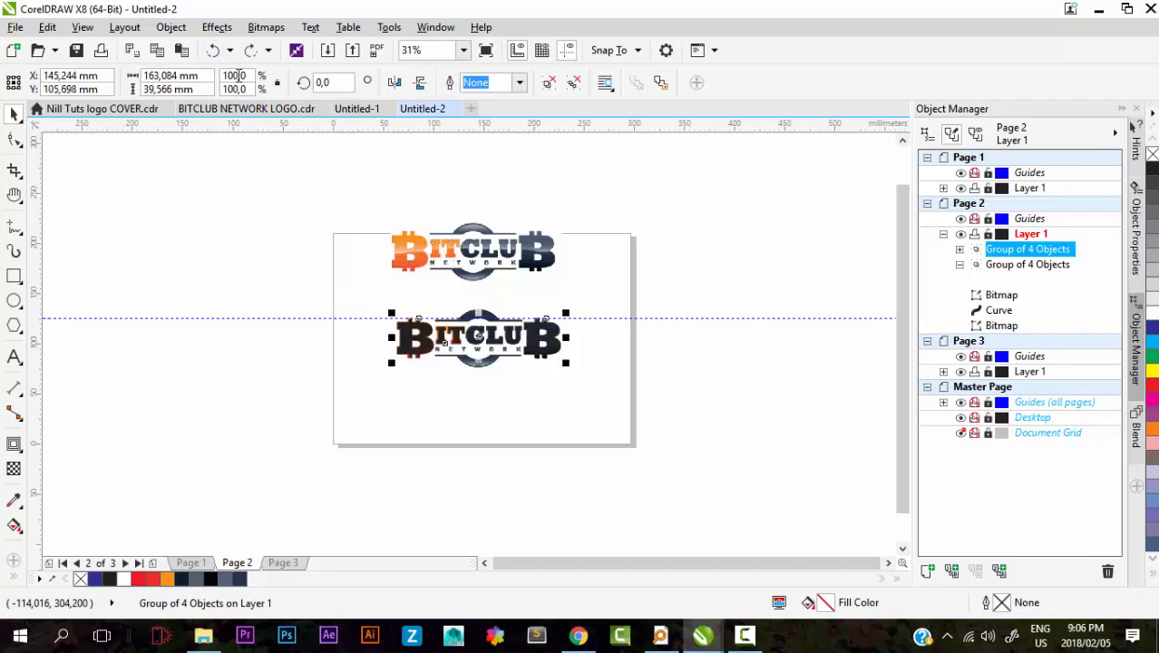
{"action": "left_click", "coordinate": [535, 299]}
Step: Compare the traced logo with the reference and examine the coloured rim around the inner contour letters, especially the C
{"action": "scroll", "coordinate": [480, 365], "scroll_direction": "up", "scroll_amount": 1}
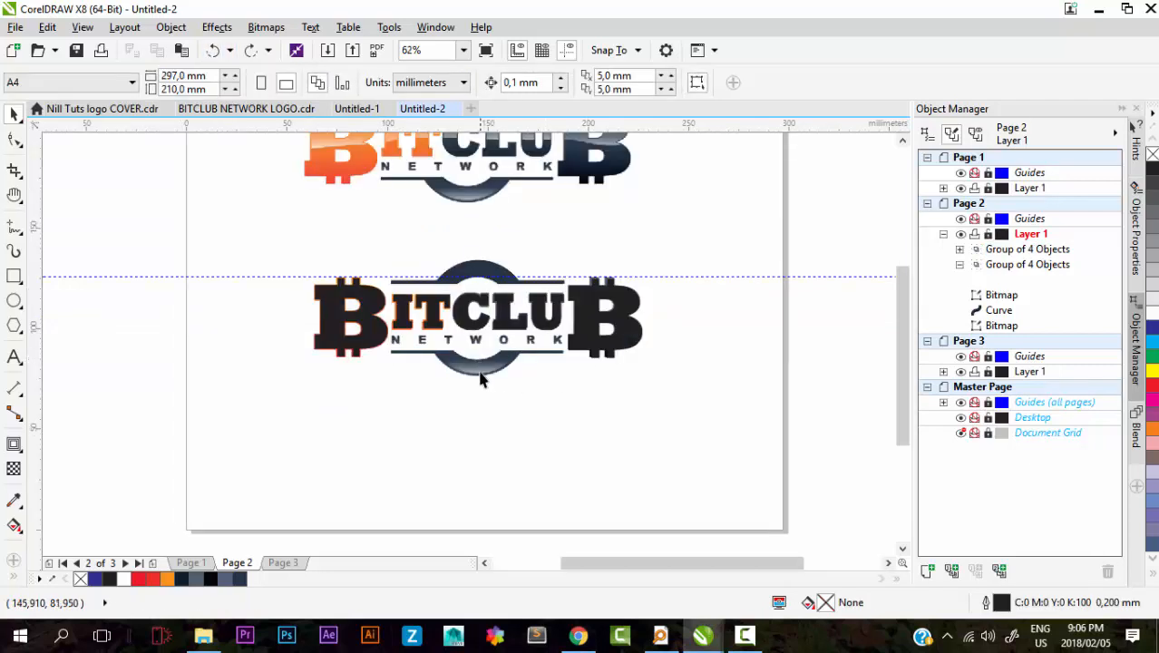
{"action": "scroll", "coordinate": [481, 381], "scroll_direction": "down", "scroll_amount": 1}
{"action": "scroll", "coordinate": [481, 260], "scroll_direction": "up", "scroll_amount": 1}
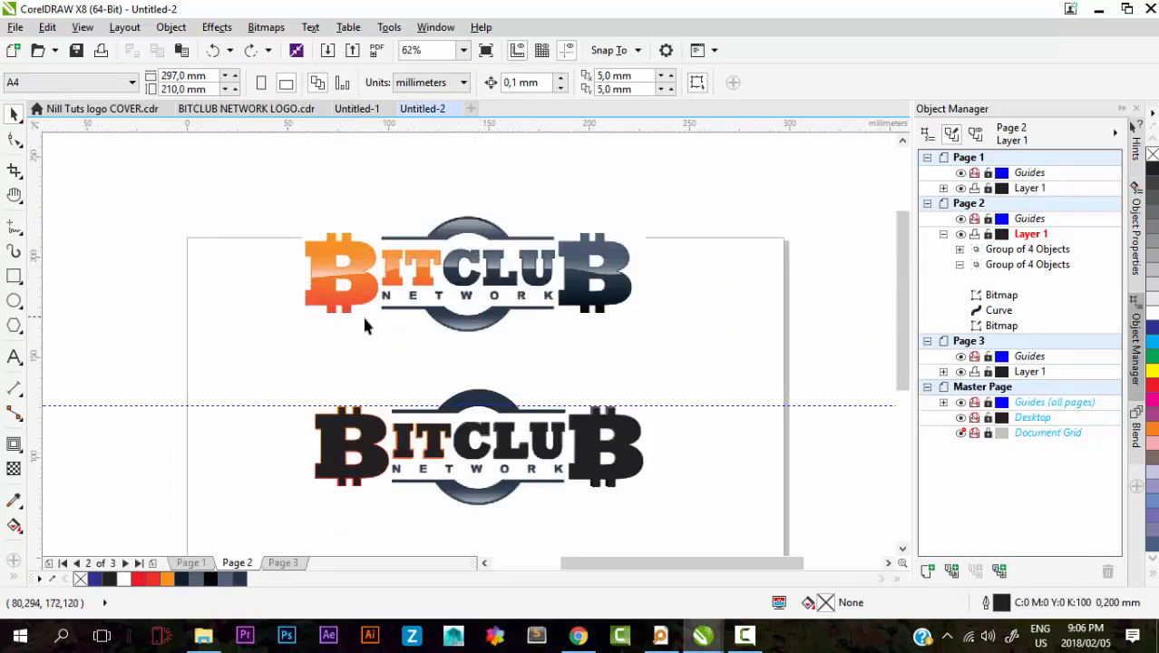
{"action": "left_click", "coordinate": [367, 448]}
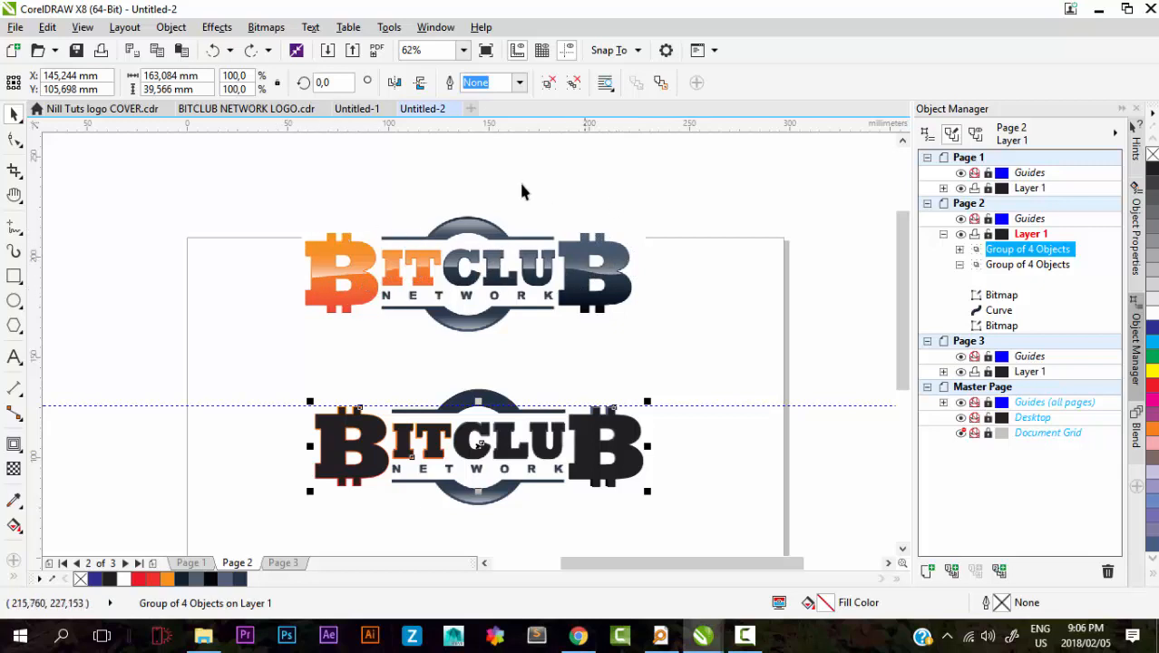
{"action": "mouse_move", "coordinate": [200, 228]}
{"action": "left_mouse_down"}
{"action": "mouse_move", "coordinate": [628, 305]}
{"action": "mouse_move", "coordinate": [632, 317]}
{"action": "left_mouse_up"}
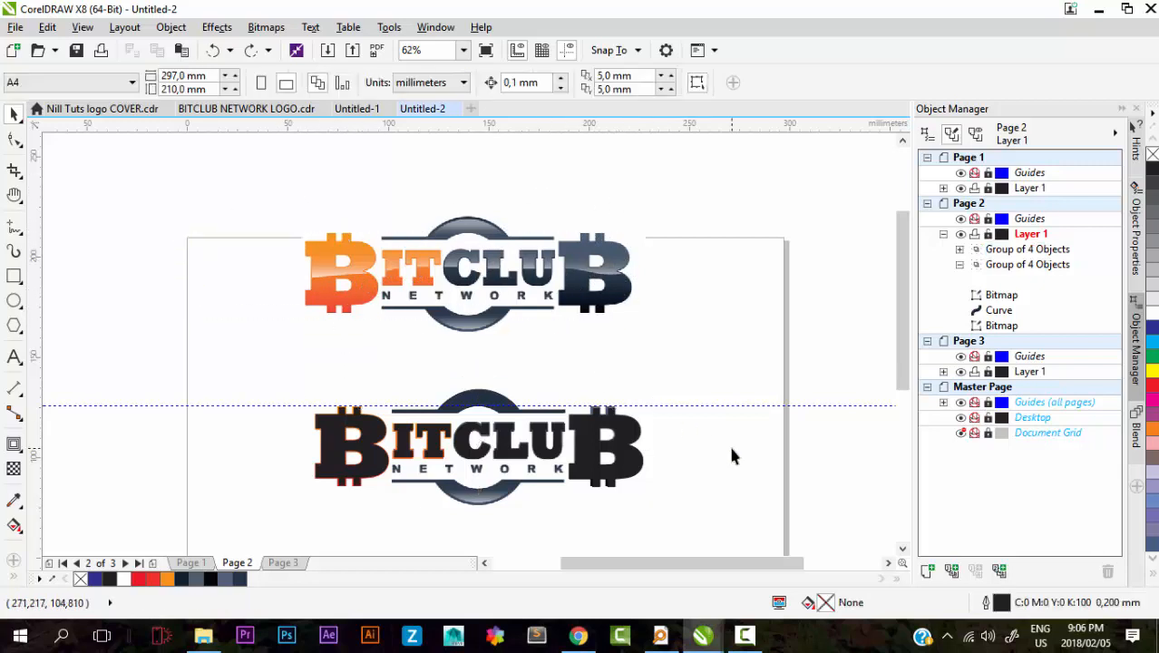
{"action": "left_click", "coordinate": [369, 465]}
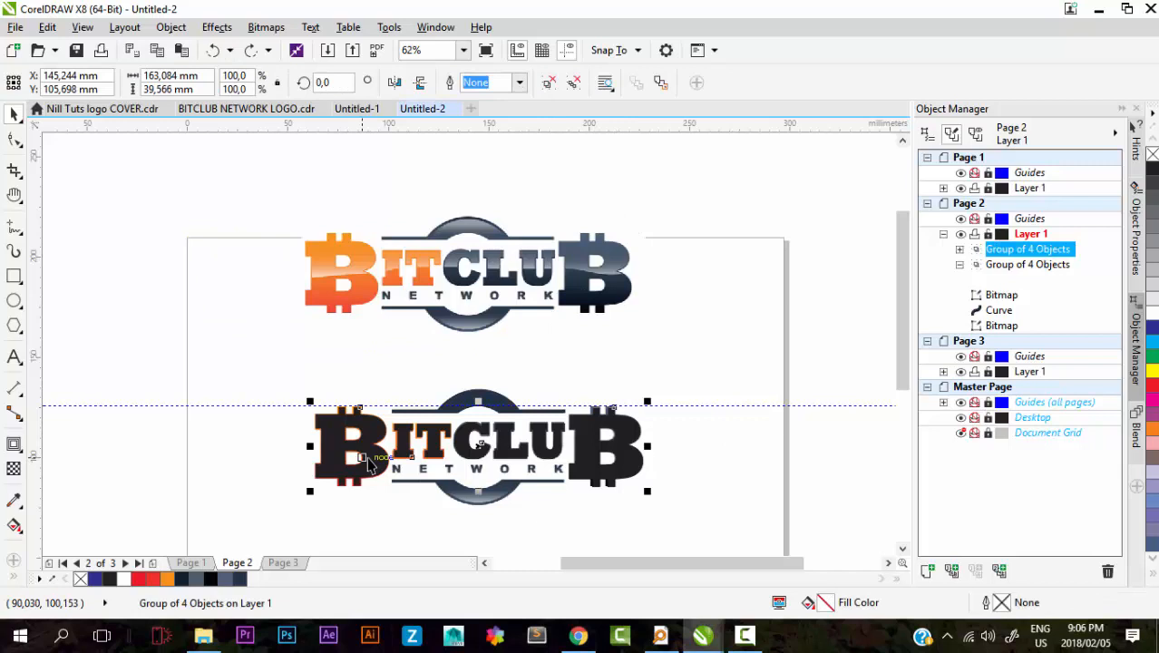
{"action": "left_click", "coordinate": [342, 497], "text": "ctrl"}
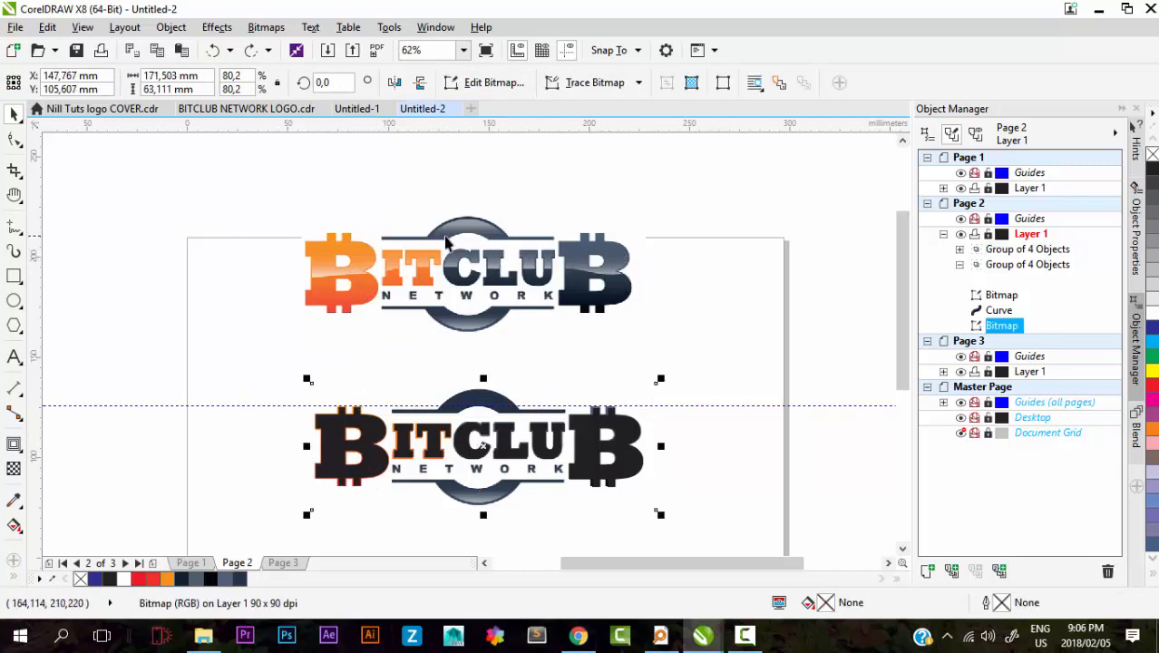
{"action": "scroll", "coordinate": [440, 474], "scroll_direction": "up", "scroll_amount": 3}
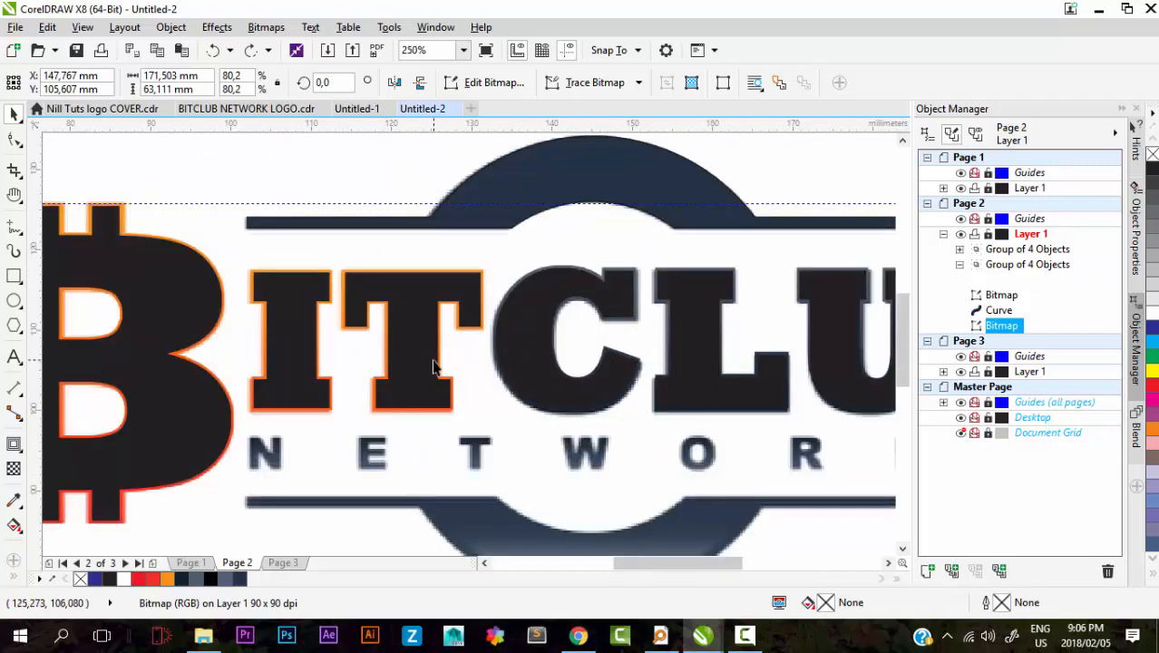
{"action": "scroll", "coordinate": [454, 308], "scroll_direction": "down", "scroll_amount": 3}
{"action": "scroll", "coordinate": [467, 367], "scroll_direction": "up", "scroll_amount": 5}
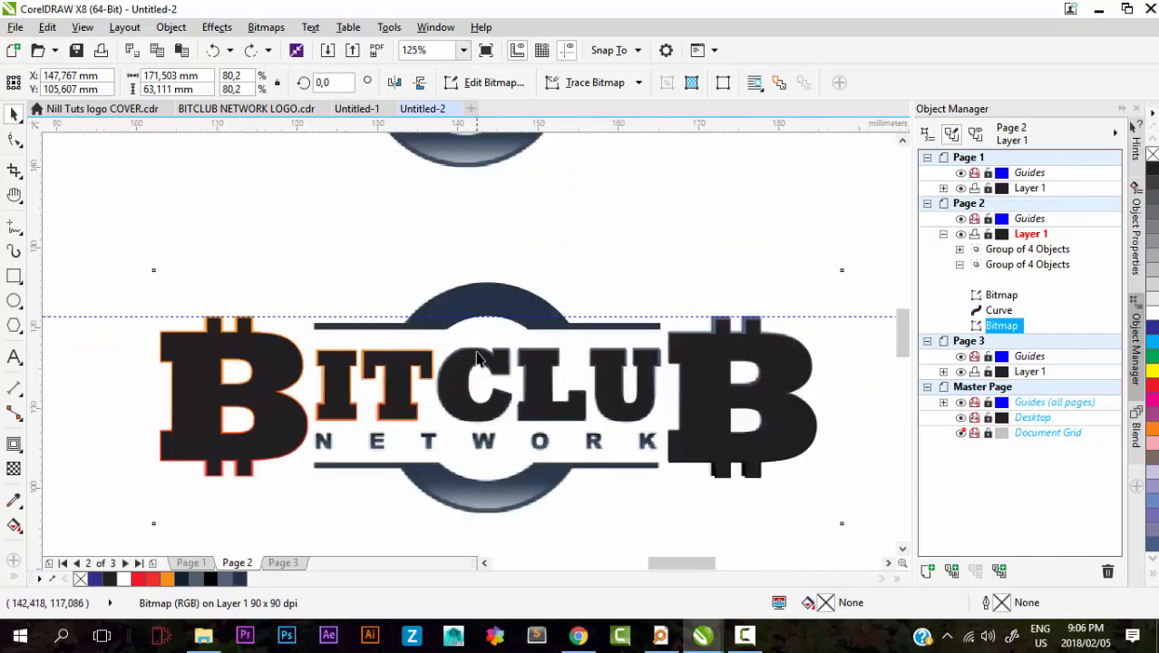
{"action": "scroll", "coordinate": [495, 350], "scroll_direction": "up", "scroll_amount": 1}
{"action": "left_click", "coordinate": [504, 350]}
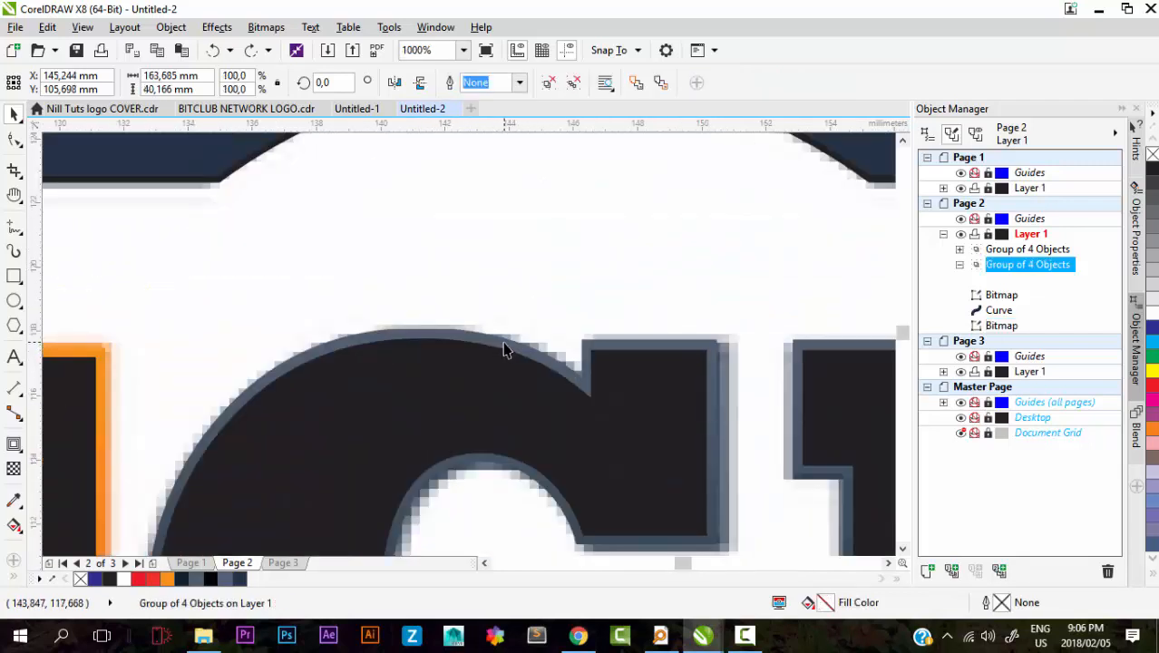
{"action": "scroll", "coordinate": [505, 367], "scroll_direction": "down", "scroll_amount": 1}
{"action": "scroll", "coordinate": [547, 370], "scroll_direction": "up", "scroll_amount": 1}
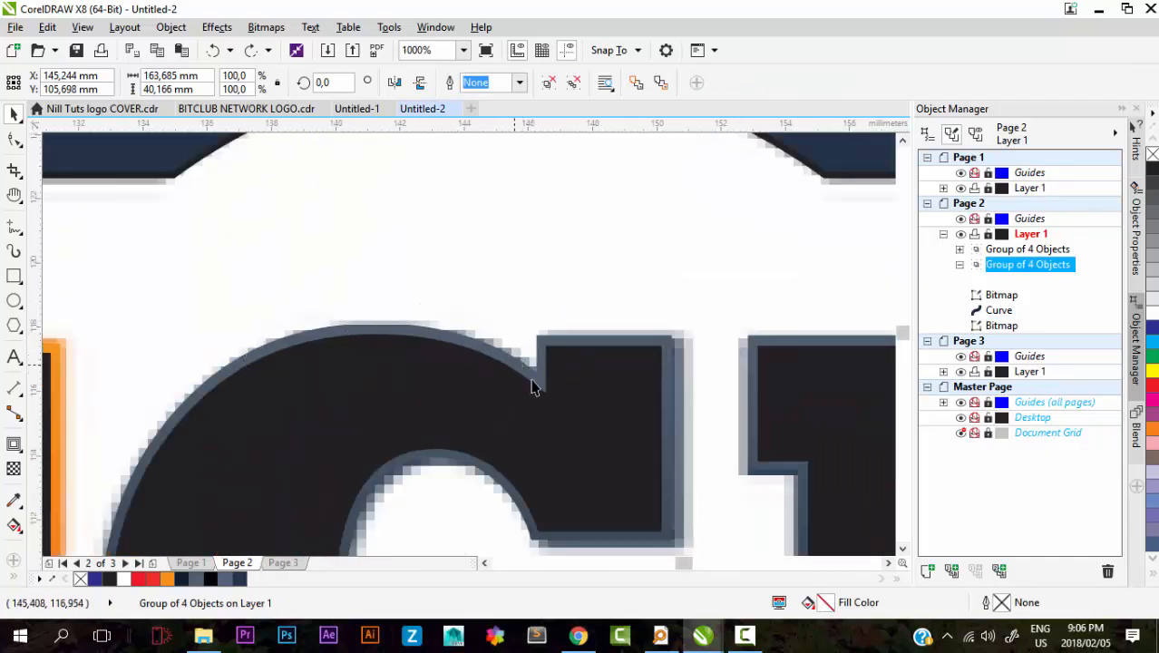
{"action": "scroll", "coordinate": [540, 399], "scroll_direction": "down", "scroll_amount": 3}
{"action": "scroll", "coordinate": [438, 371], "scroll_direction": "down", "scroll_amount": 2}
Step: Examine the glossy highlights and their dividing edges on the reference logo's IT, CLU and right B
{"action": "scroll", "coordinate": [518, 337], "scroll_direction": "up", "scroll_amount": 3}
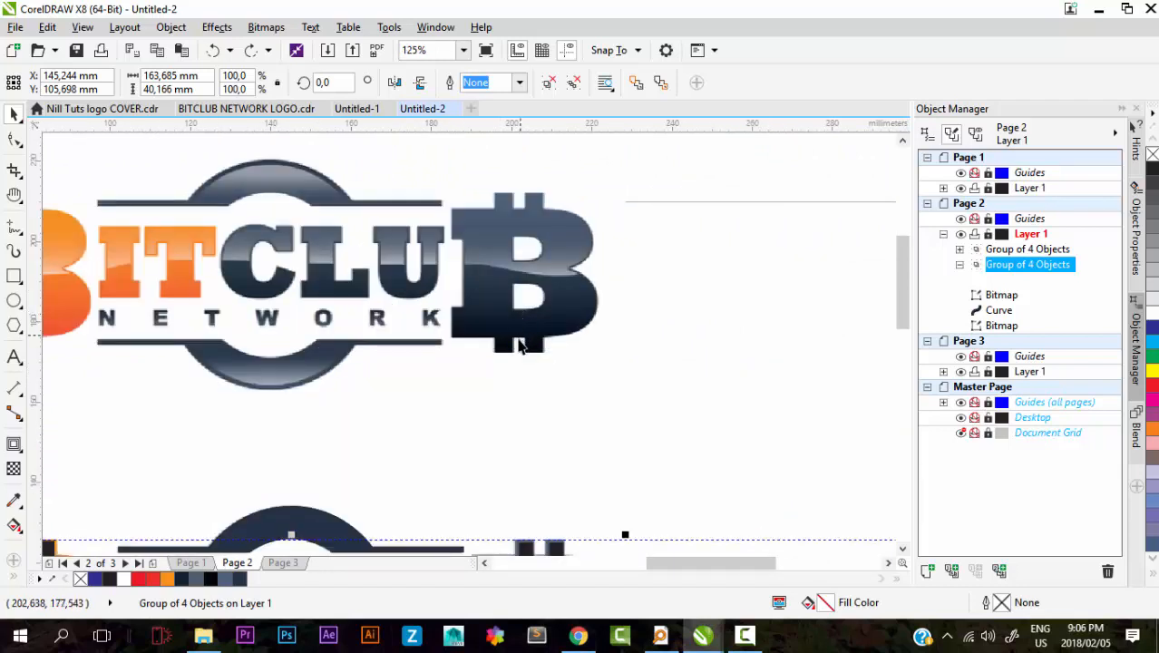
{"action": "scroll", "coordinate": [461, 260], "scroll_direction": "down", "scroll_amount": 1}
{"action": "scroll", "coordinate": [440, 248], "scroll_direction": "up", "scroll_amount": 1}
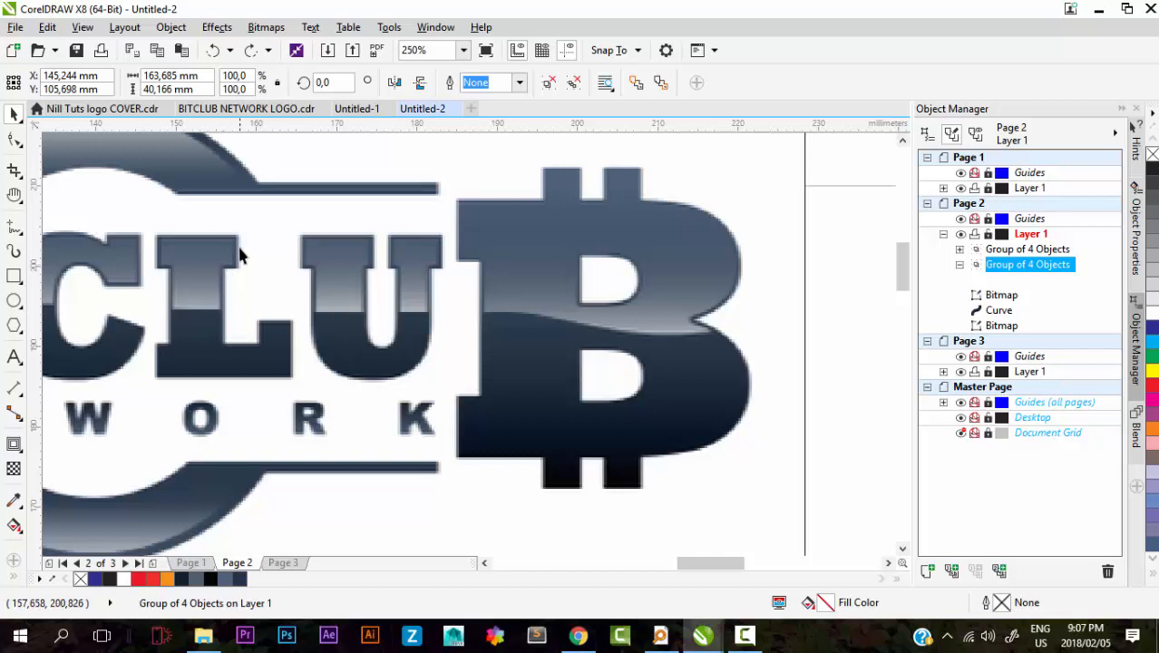
{"action": "scroll", "coordinate": [241, 257], "scroll_direction": "down", "scroll_amount": 1}
{"action": "scroll", "coordinate": [186, 338], "scroll_direction": "up", "scroll_amount": 2}
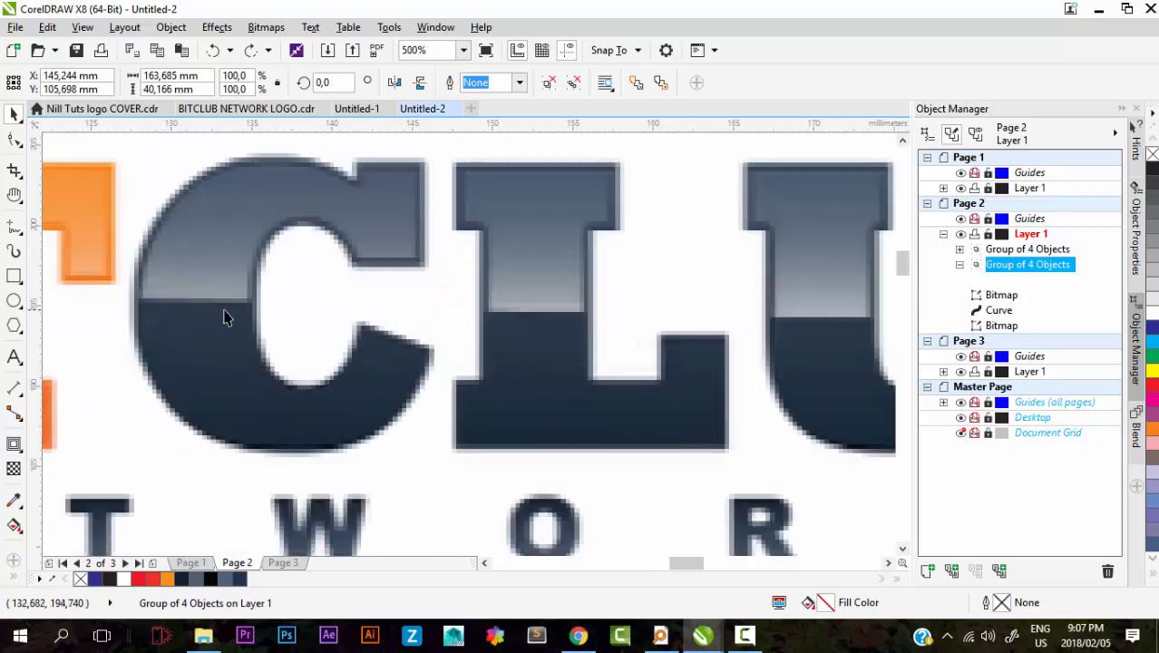
{"action": "scroll", "coordinate": [156, 303], "scroll_direction": "down", "scroll_amount": 2}
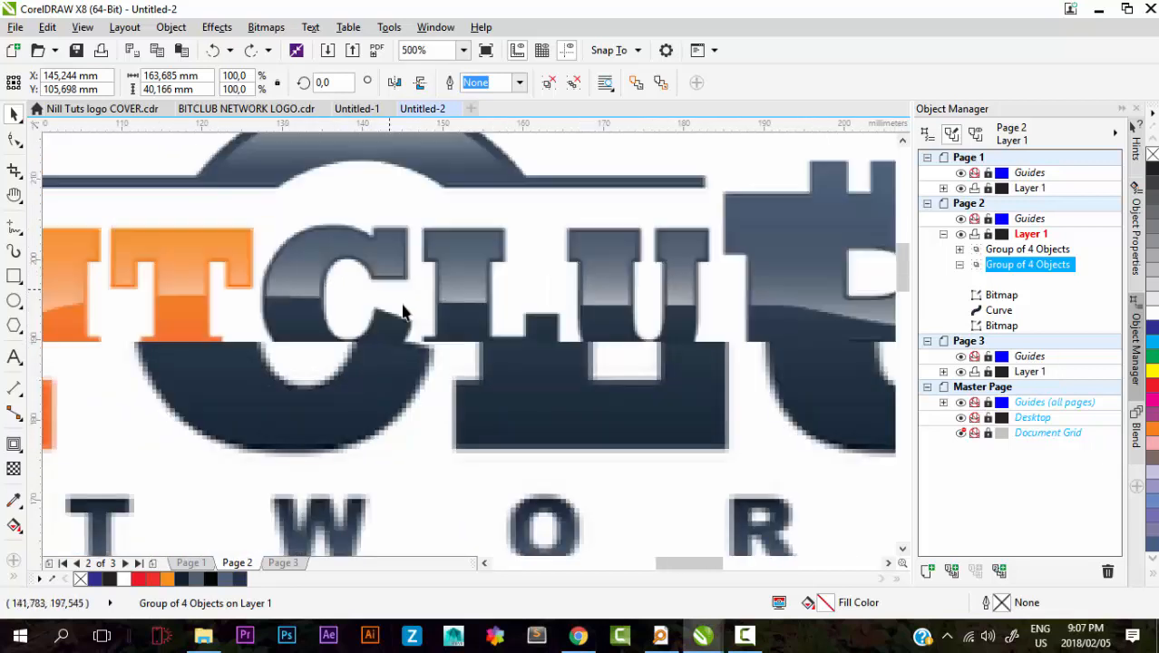
{"action": "scroll", "coordinate": [272, 295], "scroll_direction": "up", "scroll_amount": 1}
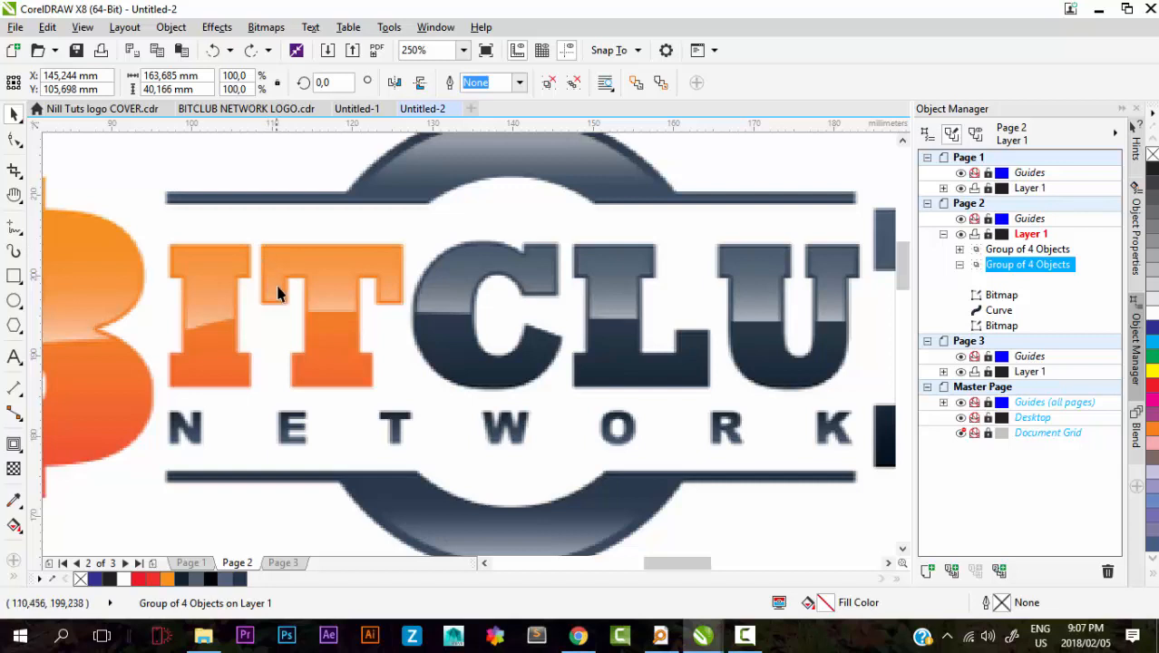
Step: Compare the reference logo with the traced ring and black inner lettering, and clear the selection
{"action": "scroll", "coordinate": [280, 297], "scroll_direction": "down", "scroll_amount": 1}
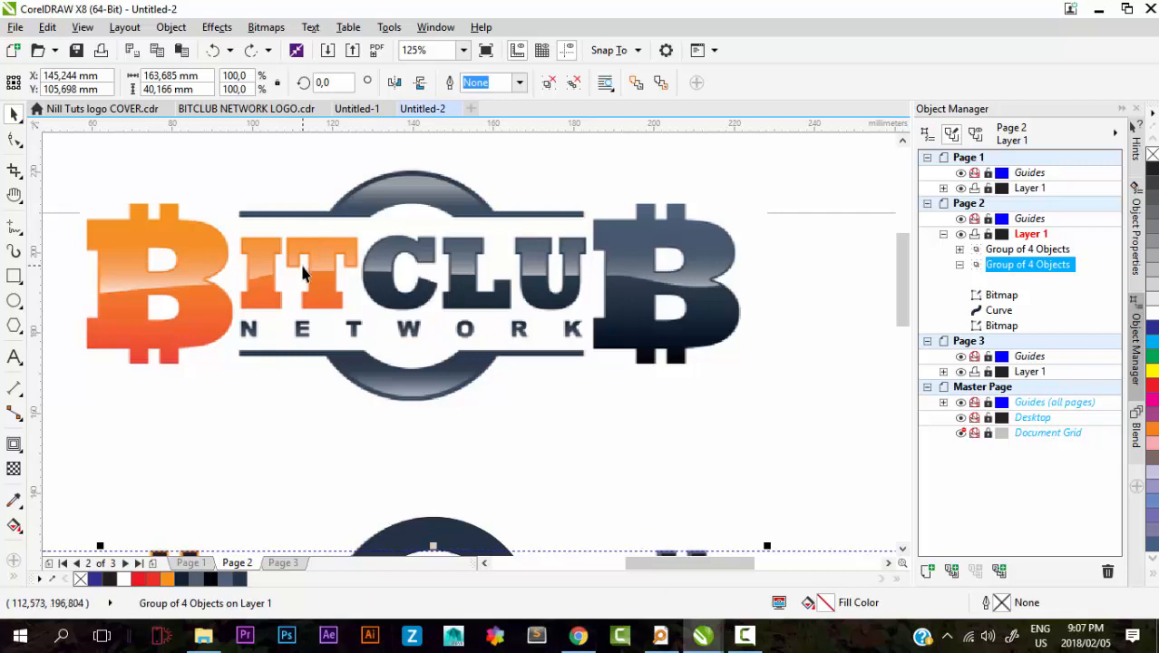
{"action": "scroll", "coordinate": [325, 244], "scroll_direction": "down", "scroll_amount": 2}
{"action": "scroll", "coordinate": [343, 300], "scroll_direction": "up", "scroll_amount": 4}
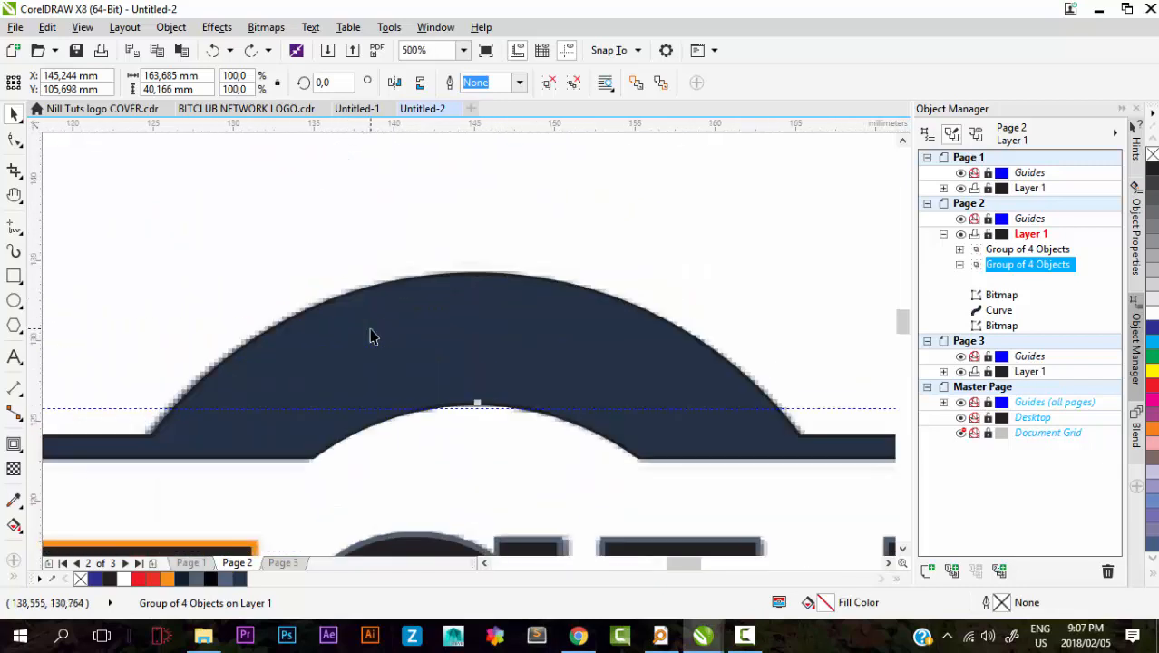
{"action": "scroll", "coordinate": [370, 329], "scroll_direction": "down", "scroll_amount": 1}
{"action": "scroll", "coordinate": [332, 430], "scroll_direction": "up", "scroll_amount": 1}
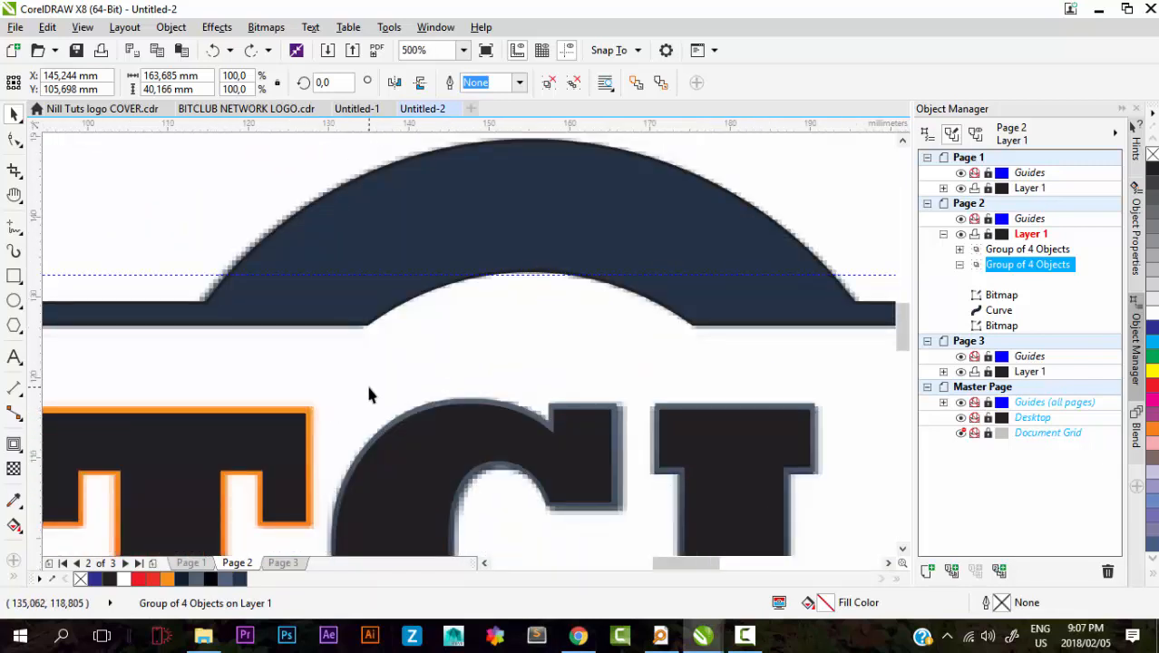
{"action": "scroll", "coordinate": [370, 392], "scroll_direction": "down", "scroll_amount": 3}
{"action": "left_click", "coordinate": [684, 346]}
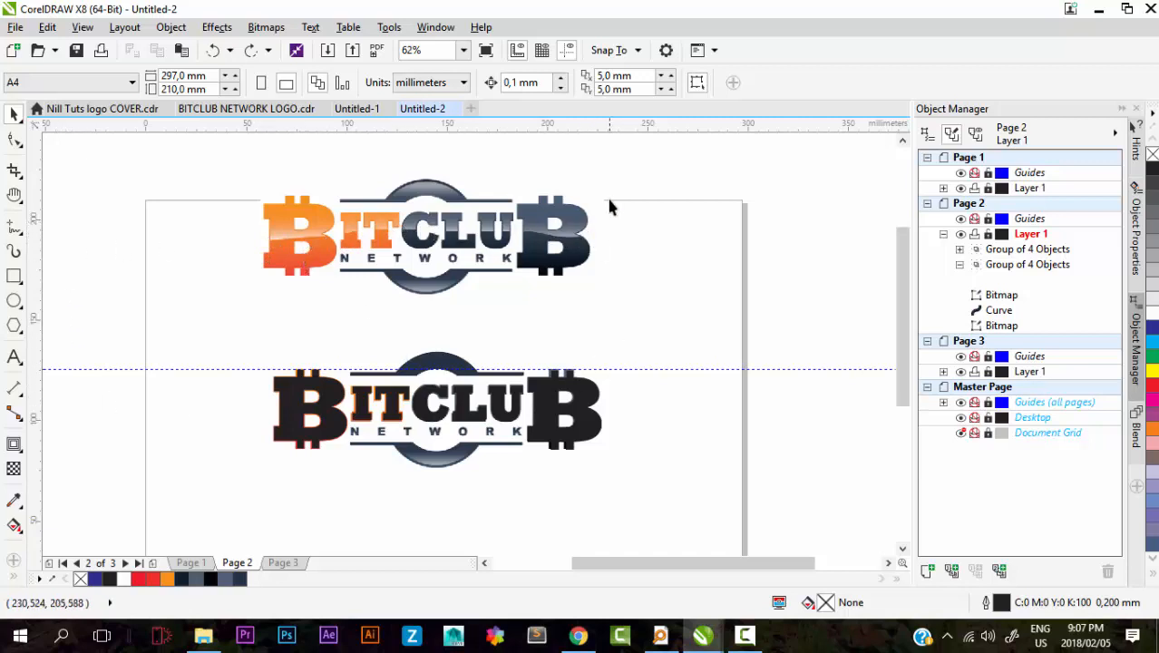
{"action": "scroll", "coordinate": [380, 301], "scroll_direction": "down", "scroll_amount": 2}
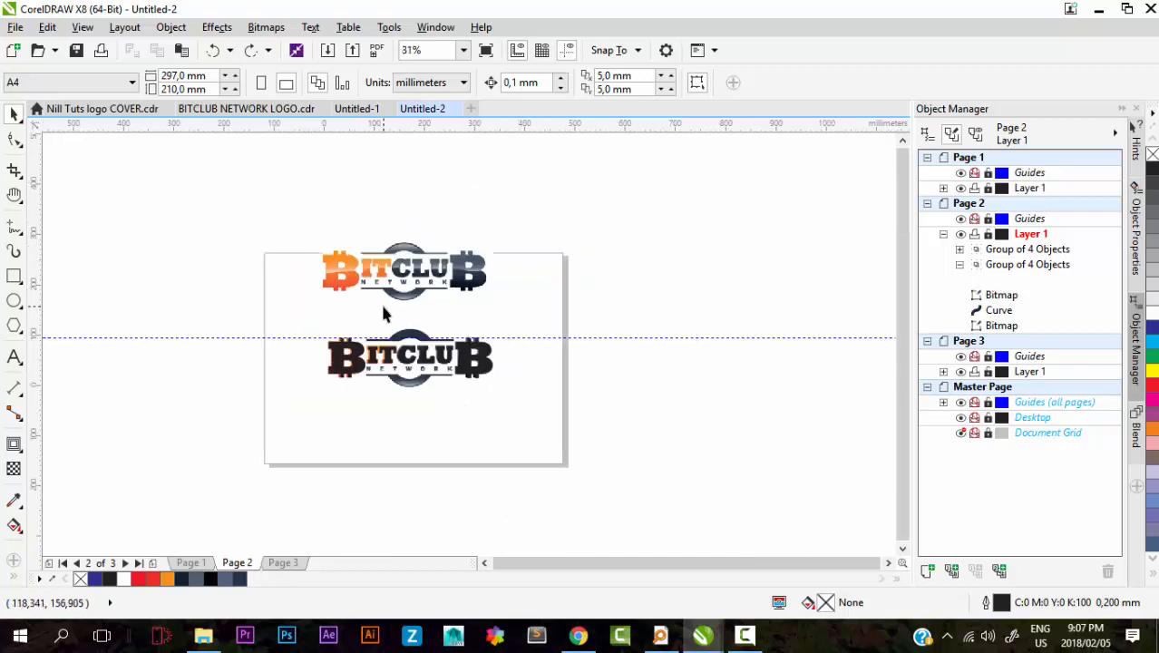
{"action": "scroll", "coordinate": [380, 312], "scroll_direction": "up", "scroll_amount": 2}
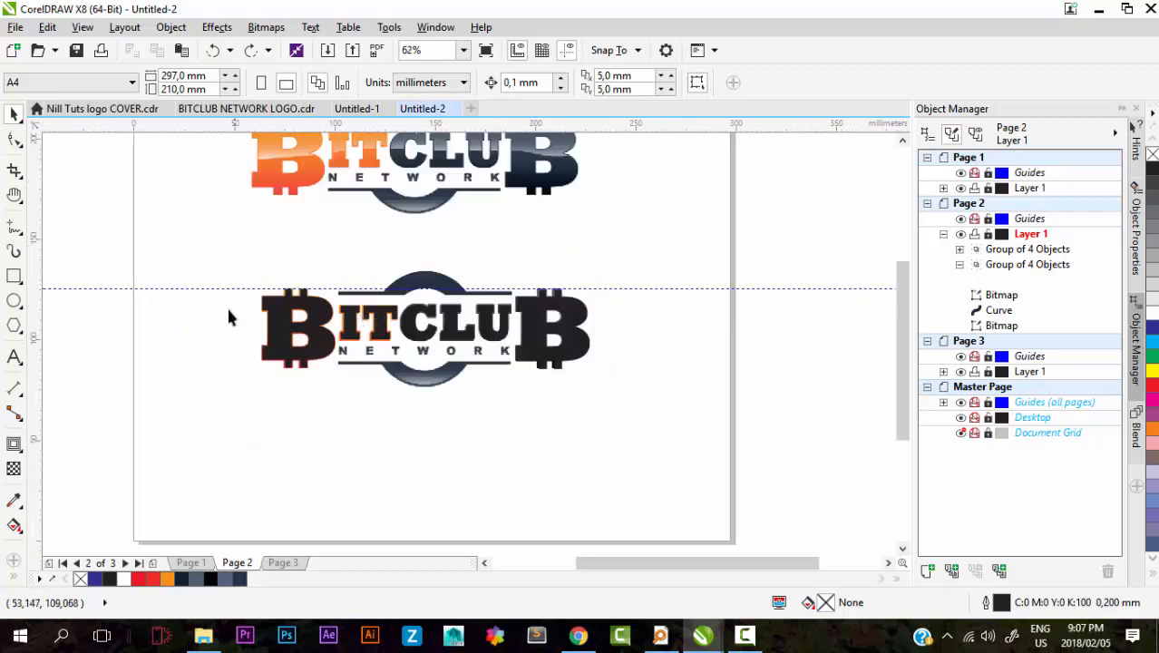
Step: Switch the display to wireframe and examine the letter contours over the reference bitmap around the U
{"action": "left_click", "coordinate": [83, 29]}
{"action": "left_click", "coordinate": [140, 69]}
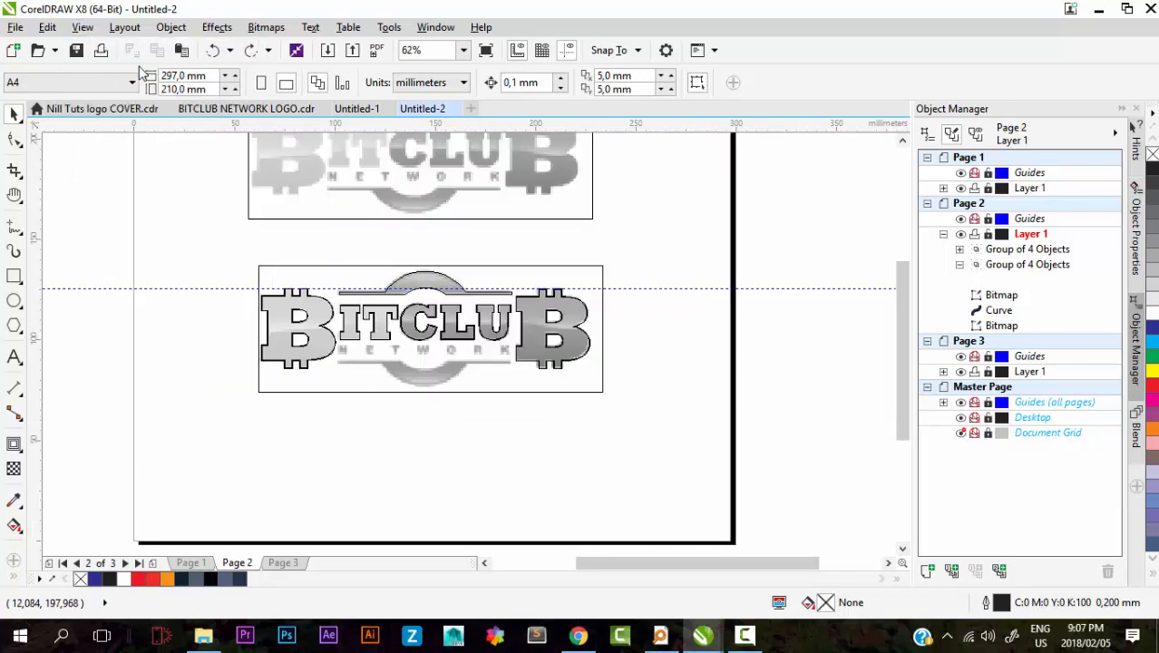
{"action": "scroll", "coordinate": [498, 339], "scroll_direction": "up", "scroll_amount": 4}
{"action": "scroll", "coordinate": [503, 333], "scroll_direction": "up", "scroll_amount": 2}
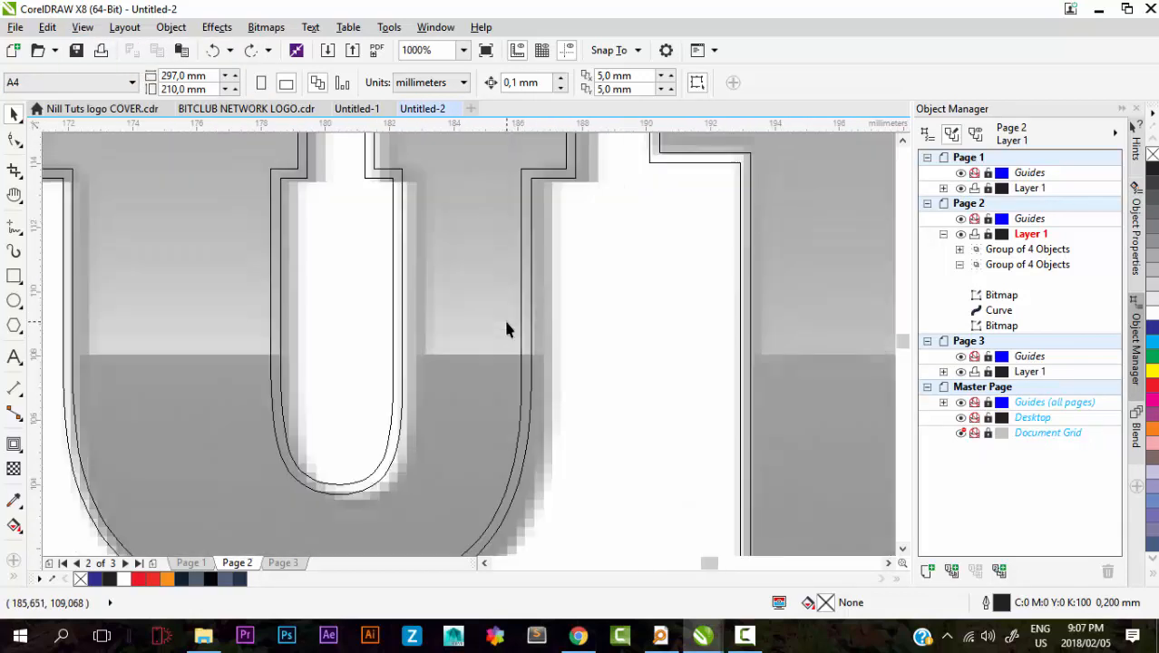
{"action": "scroll", "coordinate": [507, 332], "scroll_direction": "down", "scroll_amount": 2}
{"action": "scroll", "coordinate": [509, 331], "scroll_direction": "down", "scroll_amount": 3}
{"action": "scroll", "coordinate": [261, 354], "scroll_direction": "up", "scroll_amount": 2}
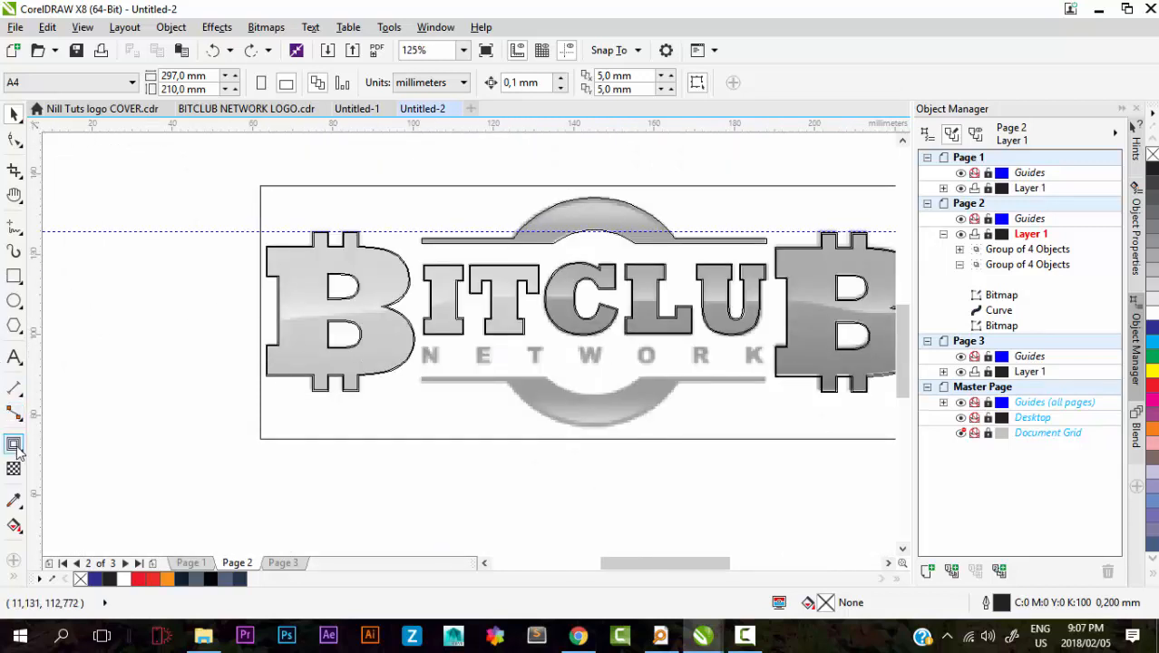
Step: Draw a rectangle about 256.5 × 65.6 mm over the lower half of the traced logo, with its upper edge crossing the letters
{"action": "left_click", "coordinate": [13, 357]}
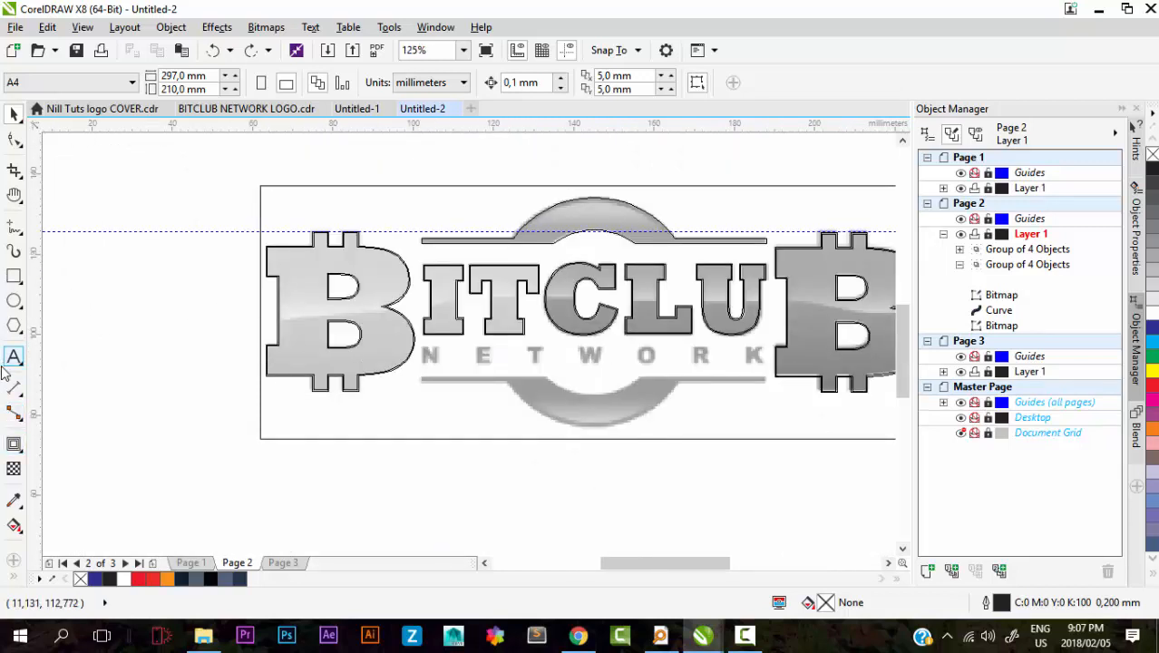
{"action": "left_click", "coordinate": [14, 276]}
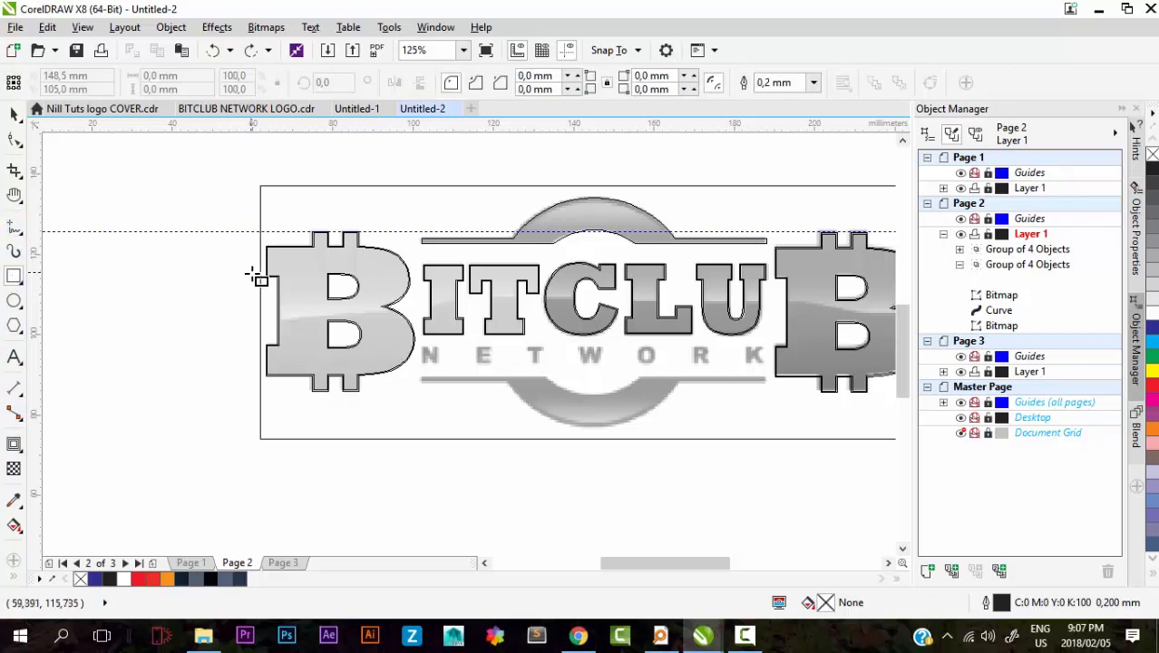
{"action": "scroll", "coordinate": [504, 324], "scroll_direction": "down", "scroll_amount": 2}
{"action": "left_click_drag", "start_coordinate": [806, 451], "coordinate": [291, 318]}
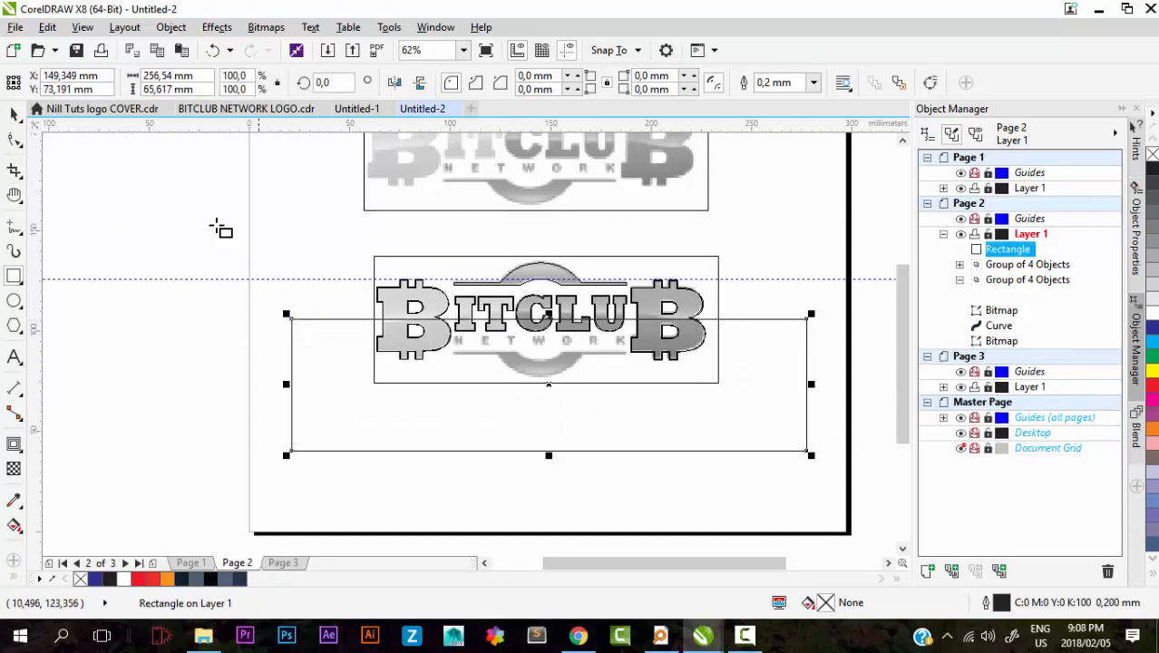
Step: Convert the rectangle to curves for node editing
{"action": "left_click", "coordinate": [13, 140]}
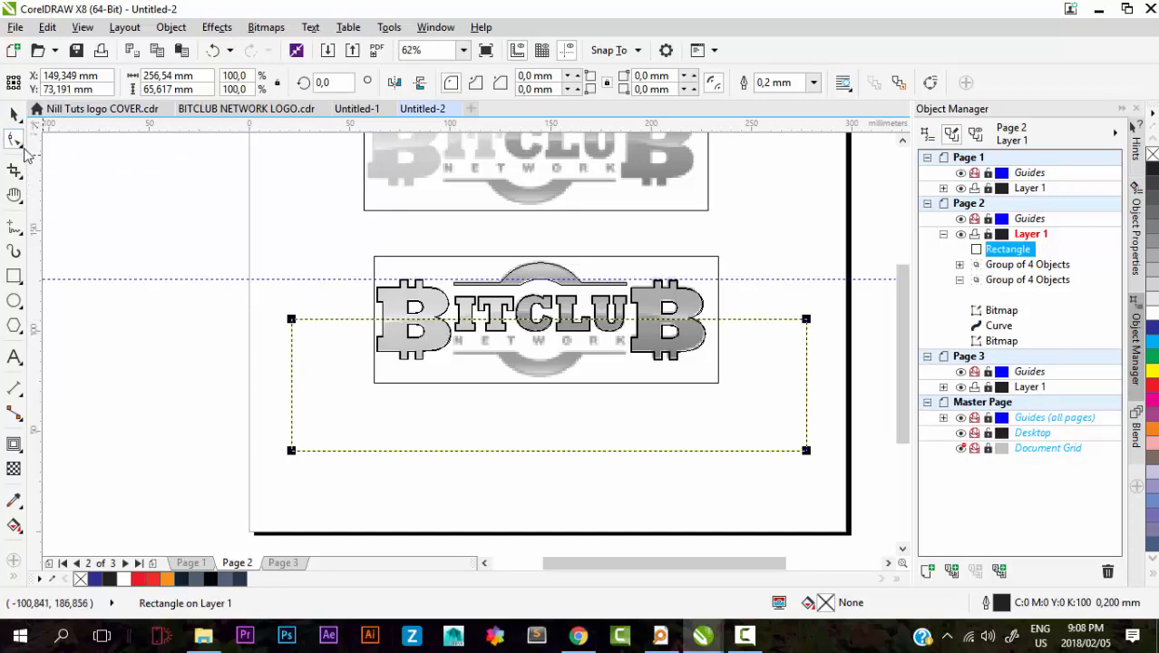
{"action": "right_click", "coordinate": [338, 319]}
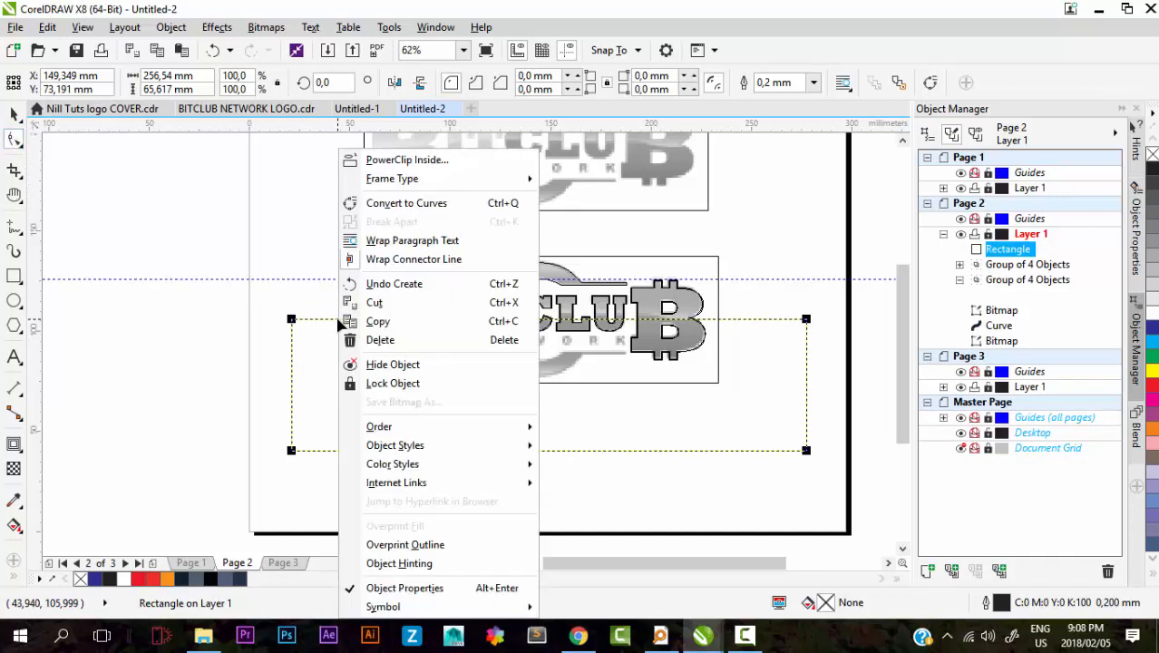
{"action": "left_click", "coordinate": [408, 204]}
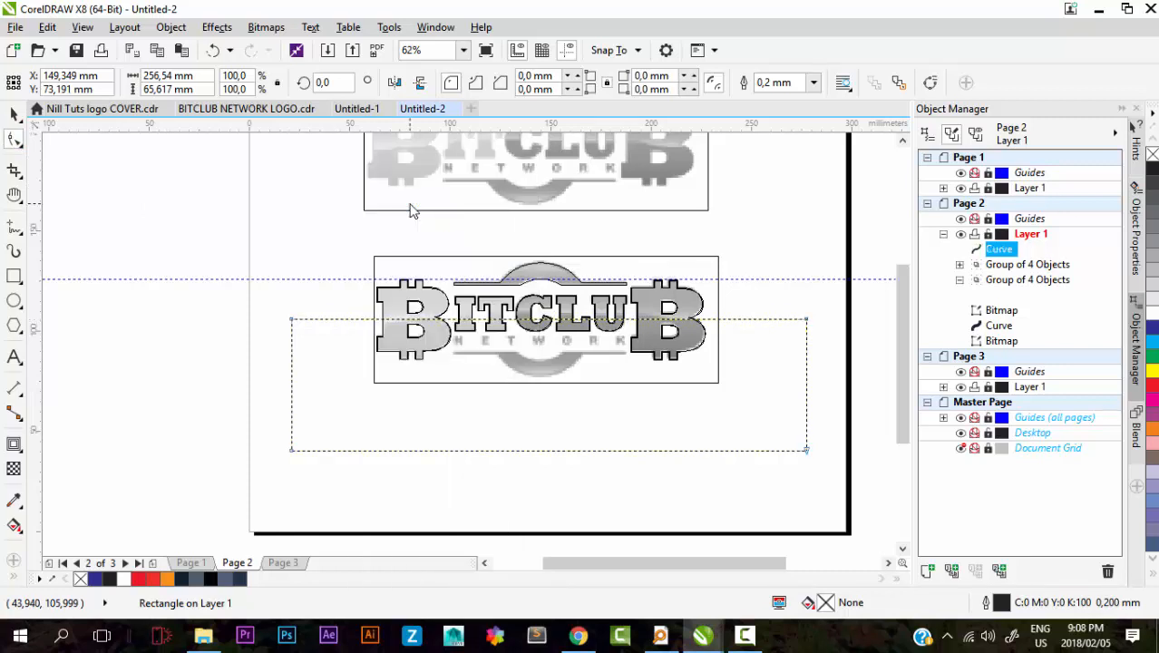
Step: Add nodes to the curve's upper edge on either side of the left B and slope it along that letter's highlight edge
{"action": "scroll", "coordinate": [426, 328], "scroll_direction": "up", "scroll_amount": 3}
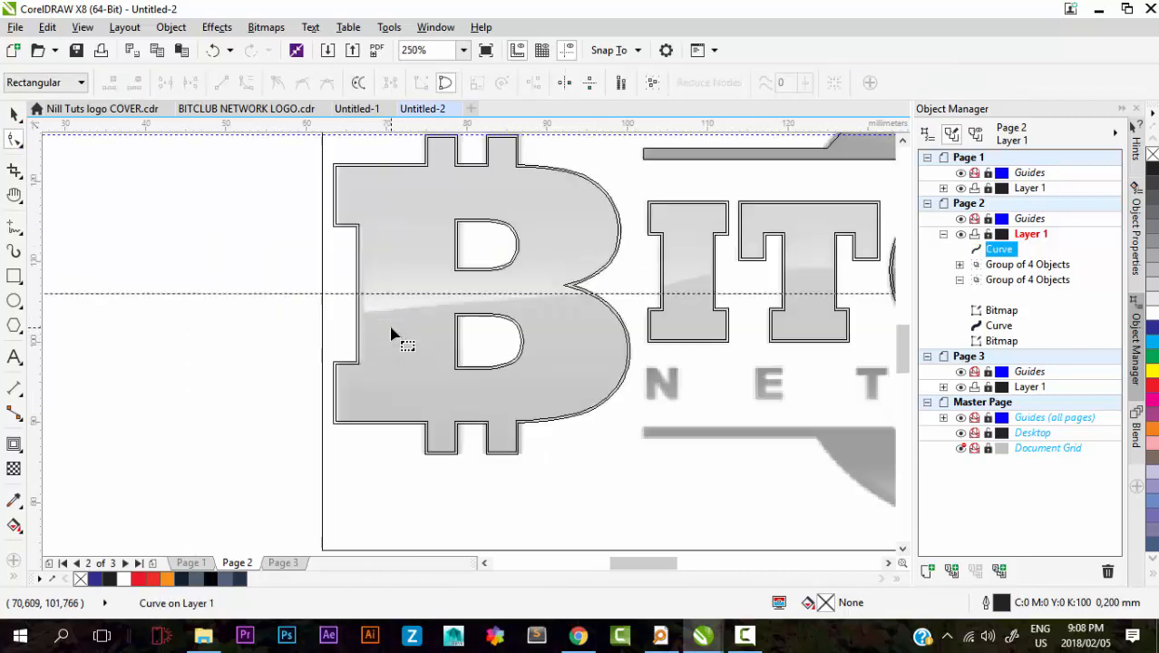
{"action": "scroll", "coordinate": [365, 301], "scroll_direction": "up", "scroll_amount": 2}
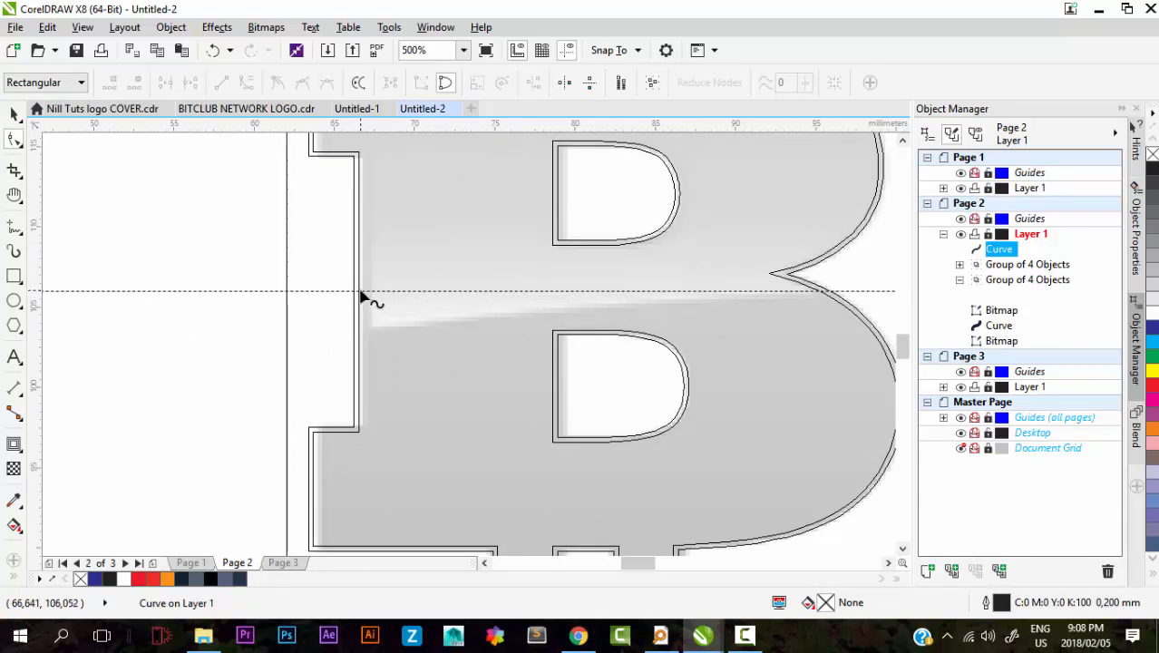
{"action": "double_click", "coordinate": [347, 295]}
{"action": "left_click_drag", "start_coordinate": [349, 296], "coordinate": [316, 347]}
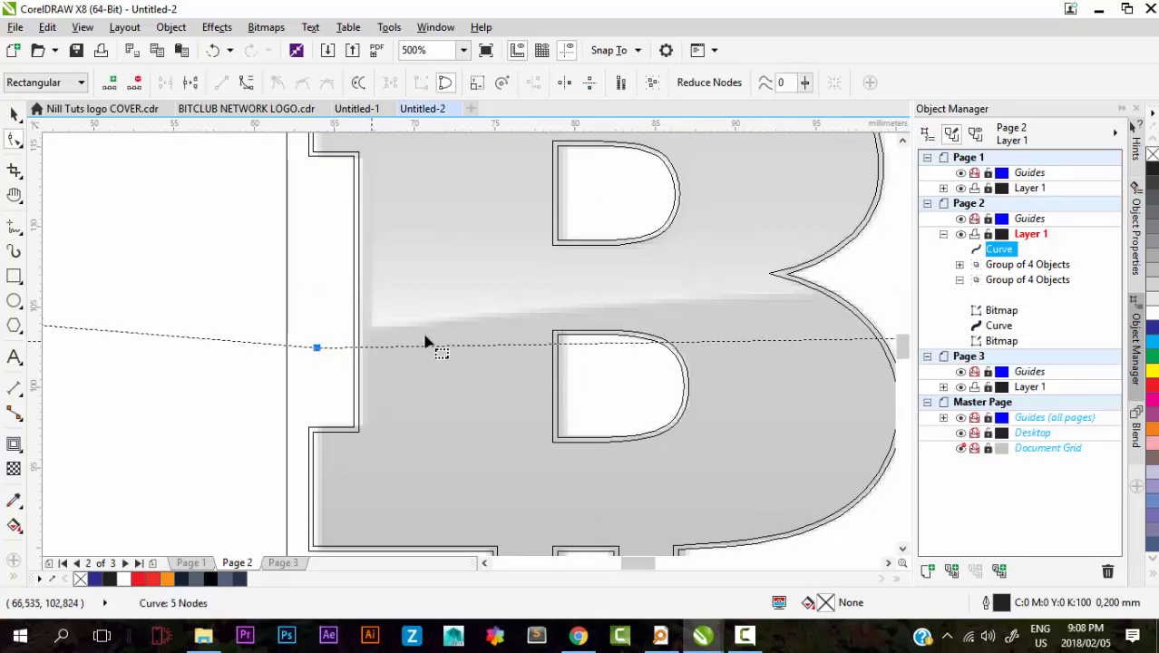
{"action": "double_click", "coordinate": [850, 340]}
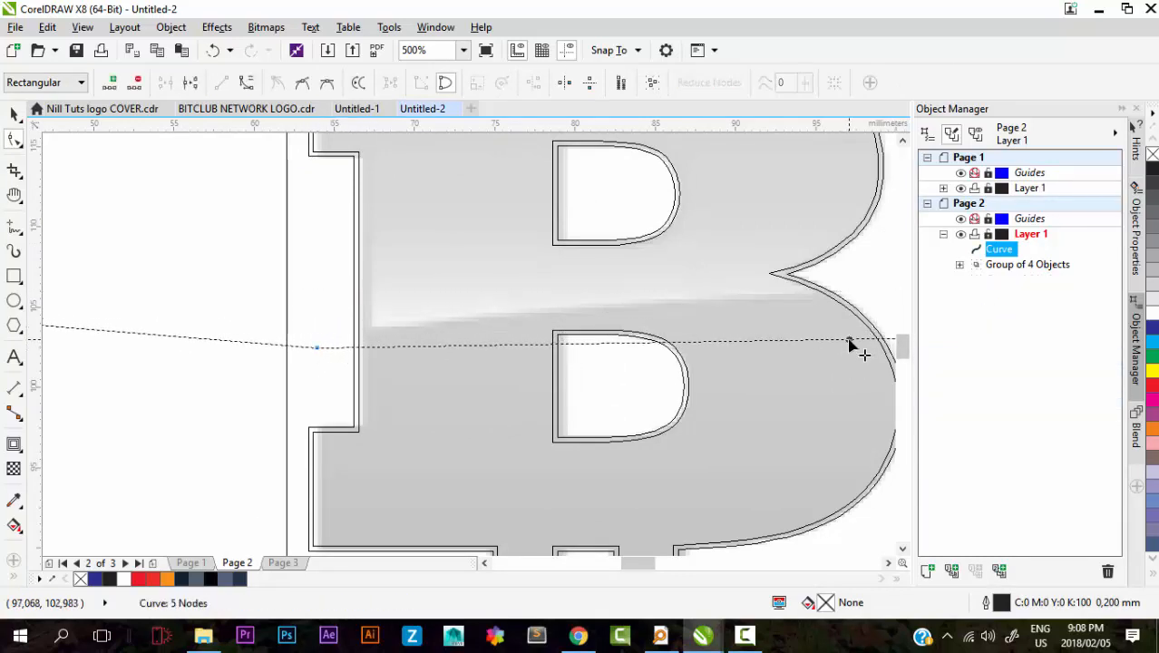
{"action": "left_click_drag", "start_coordinate": [850, 338], "coordinate": [854, 289]}
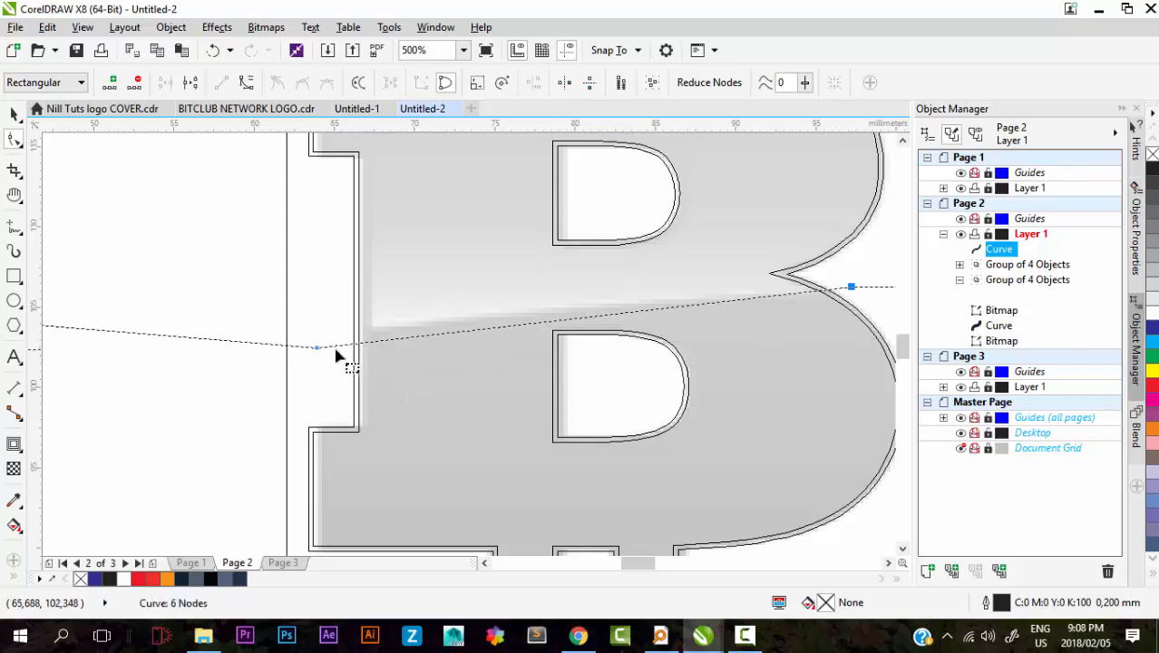
{"action": "left_click_drag", "start_coordinate": [318, 350], "coordinate": [291, 337]}
Step: Add two nodes to the upper edge around the I and position them so the line follows its slanted highlight edge
{"action": "scroll", "coordinate": [290, 338], "scroll_direction": "down", "scroll_amount": 2}
{"action": "scroll", "coordinate": [625, 316], "scroll_direction": "up", "scroll_amount": 2}
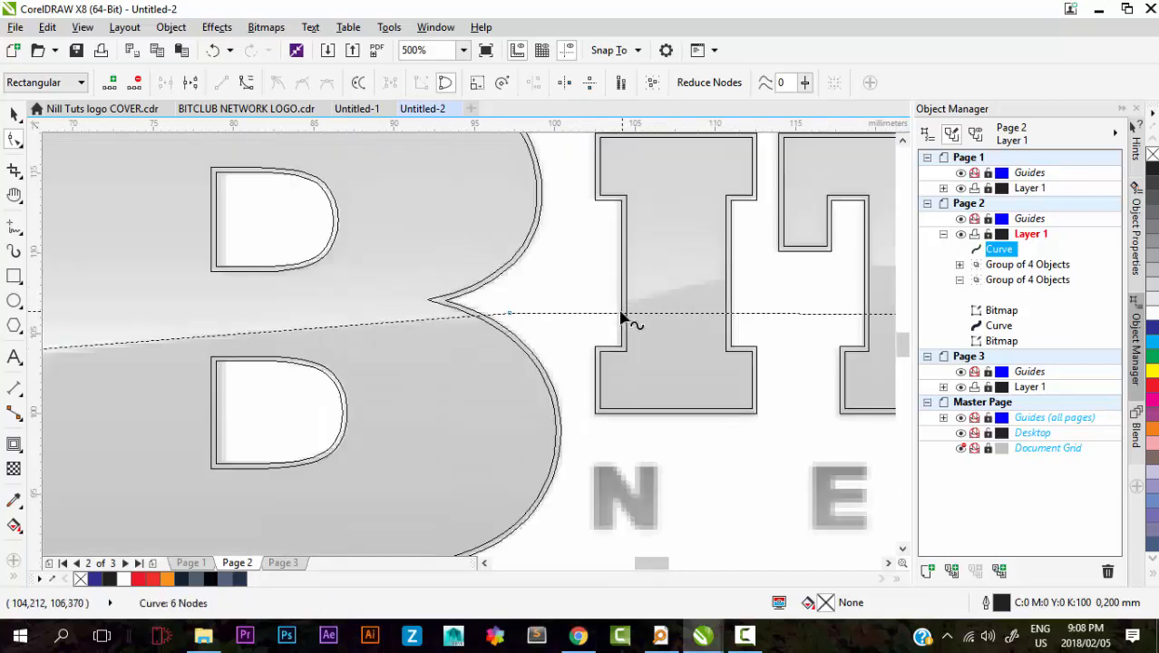
{"action": "double_click", "coordinate": [608, 314]}
{"action": "double_click", "coordinate": [638, 313]}
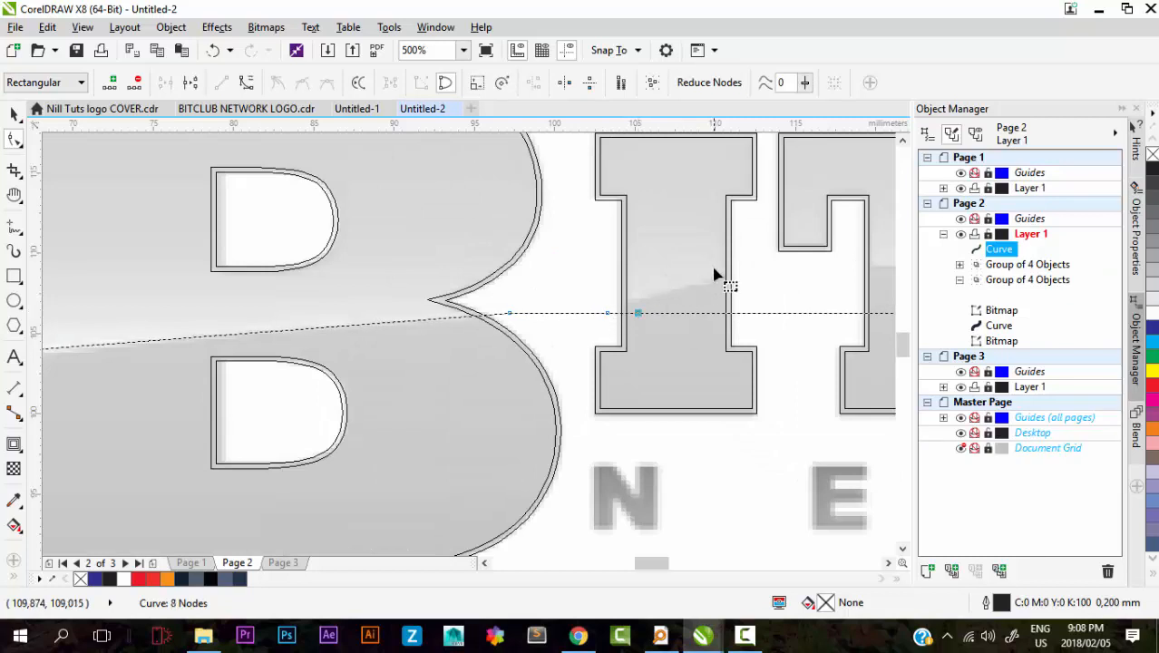
{"action": "left_click_drag", "start_coordinate": [637, 314], "coordinate": [755, 276]}
{"action": "left_click_drag", "start_coordinate": [609, 316], "coordinate": [601, 305]}
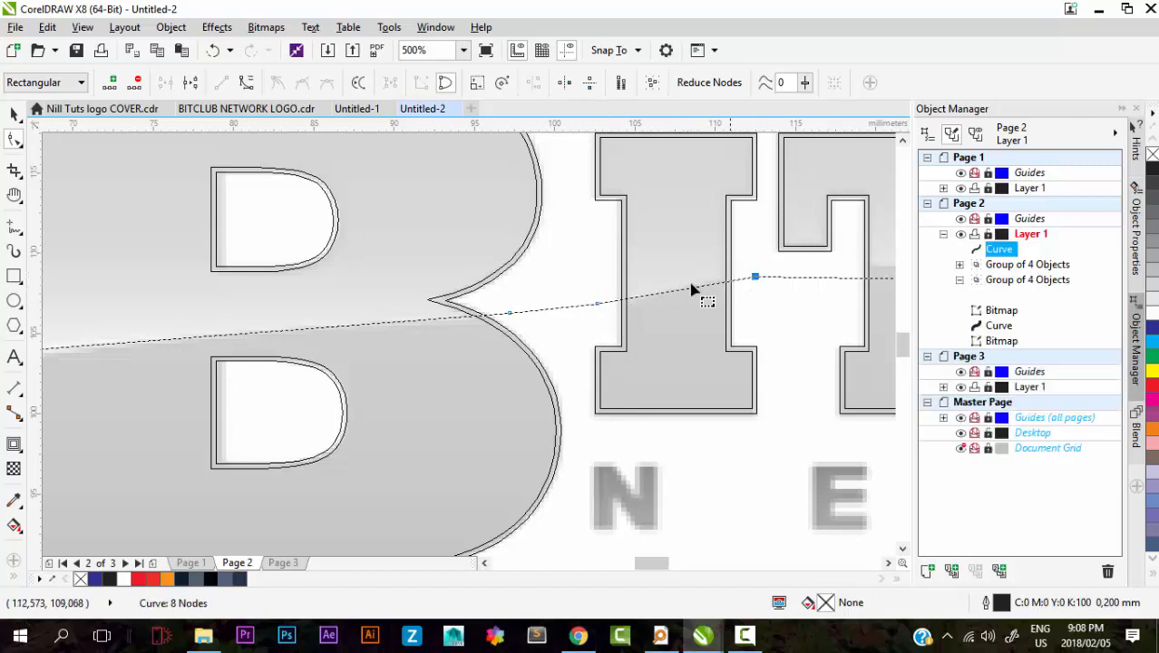
Step: Add nodes on both sides of the T's stem and raise the upper edge to the T's highlight boundary
{"action": "scroll", "coordinate": [713, 312], "scroll_direction": "down", "scroll_amount": 2}
{"action": "scroll", "coordinate": [714, 312], "scroll_direction": "up", "scroll_amount": 3}
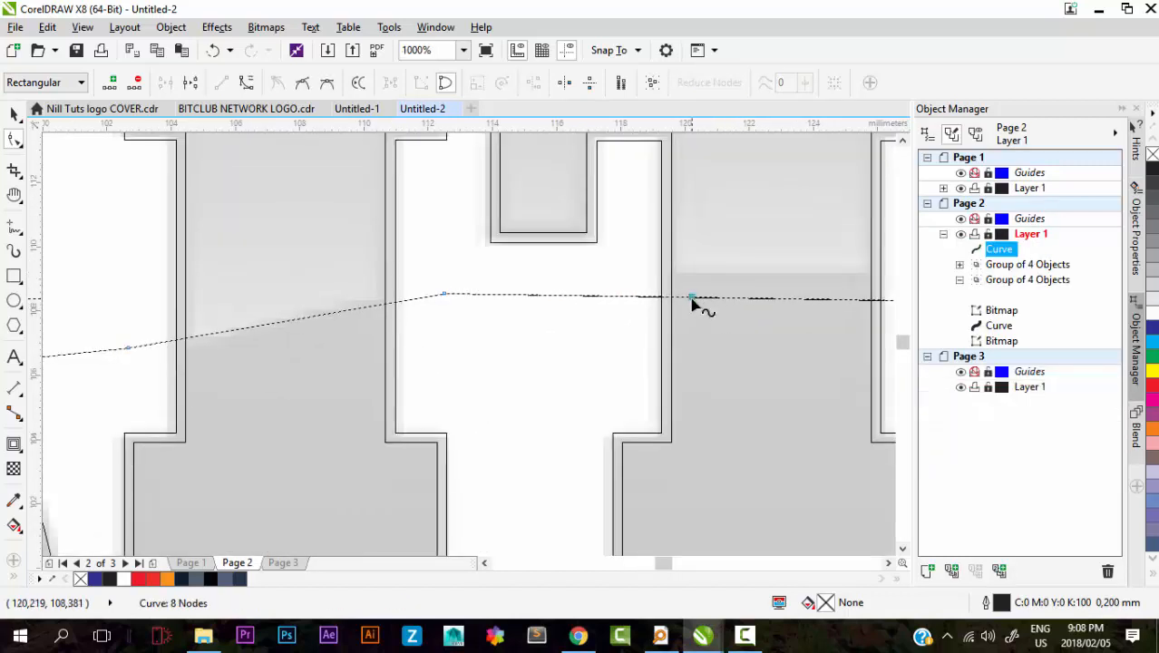
{"action": "left_click_drag", "start_coordinate": [693, 305], "coordinate": [588, 287]}
{"action": "scroll", "coordinate": [771, 317], "scroll_direction": "down", "scroll_amount": 2}
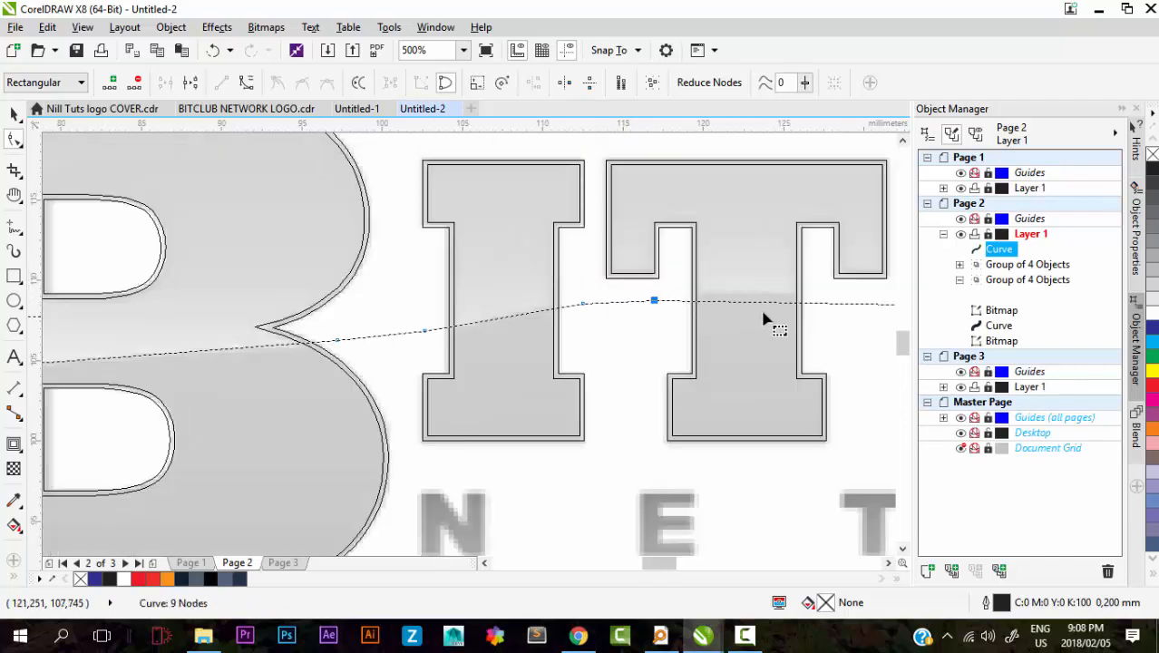
{"action": "left_click_drag", "start_coordinate": [810, 309], "coordinate": [822, 298]}
{"action": "left_click_drag", "start_coordinate": [655, 301], "coordinate": [652, 297]}
Step: Add a node inside the C's opening and align the upper edge with the C's highlight boundary
{"action": "scroll", "coordinate": [626, 326], "scroll_direction": "down", "scroll_amount": 2}
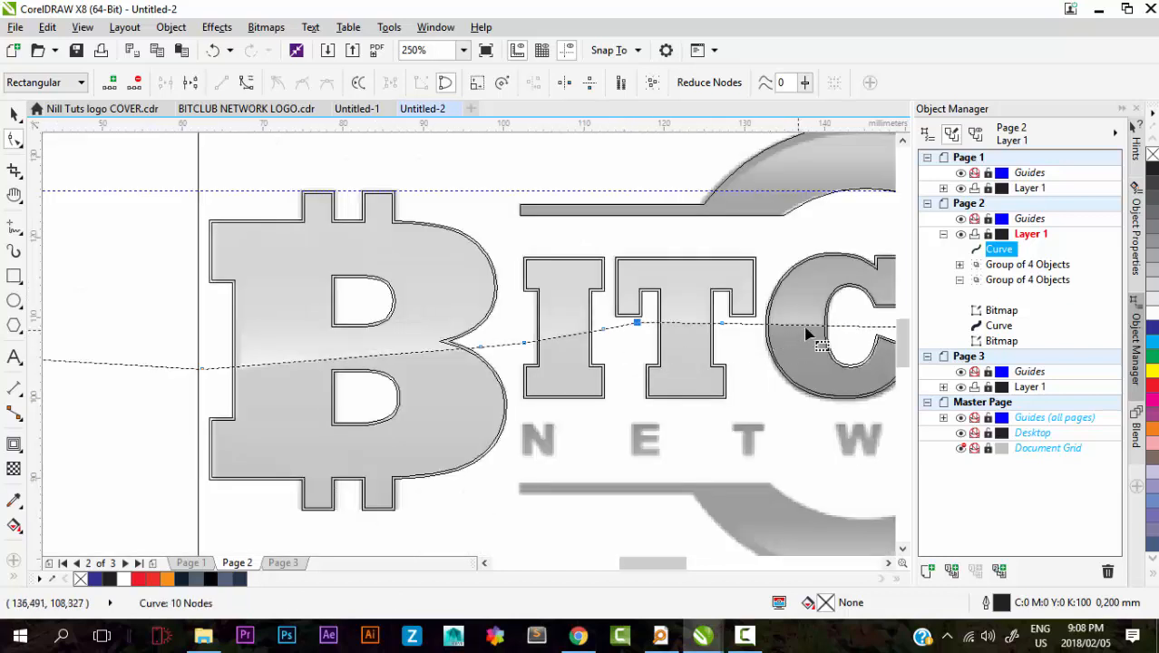
{"action": "scroll", "coordinate": [489, 389], "scroll_direction": "down", "scroll_amount": 2}
{"action": "scroll", "coordinate": [731, 376], "scroll_direction": "up", "scroll_amount": 2}
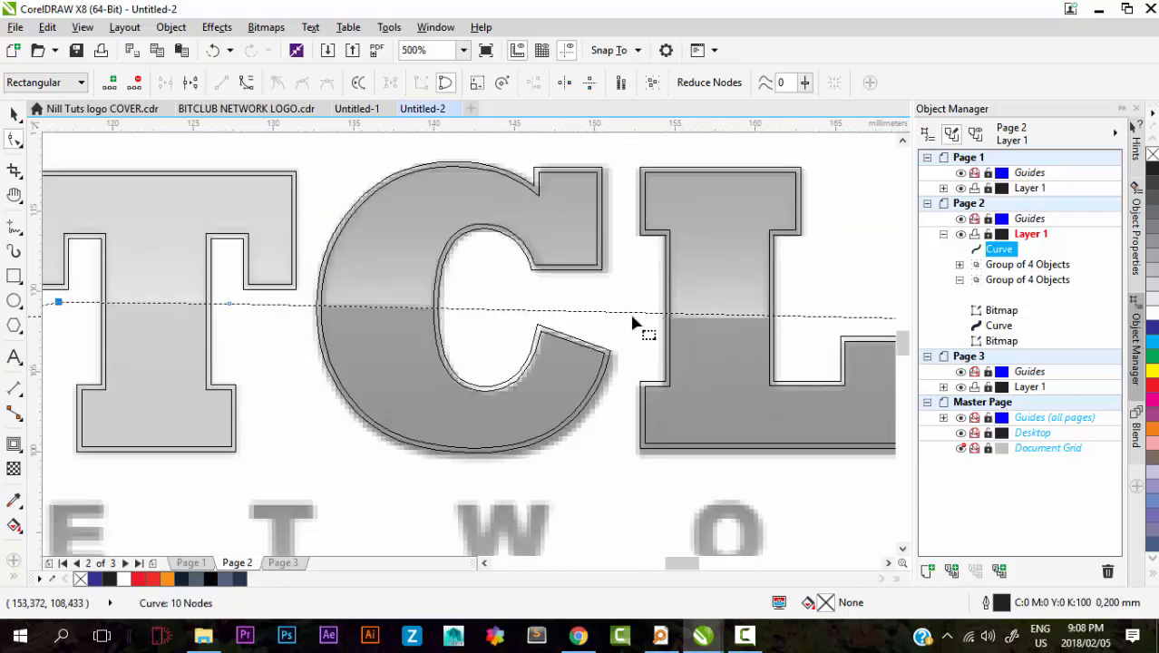
{"action": "double_click", "coordinate": [449, 309]}
{"action": "scroll", "coordinate": [451, 309], "scroll_direction": "up", "scroll_amount": 1}
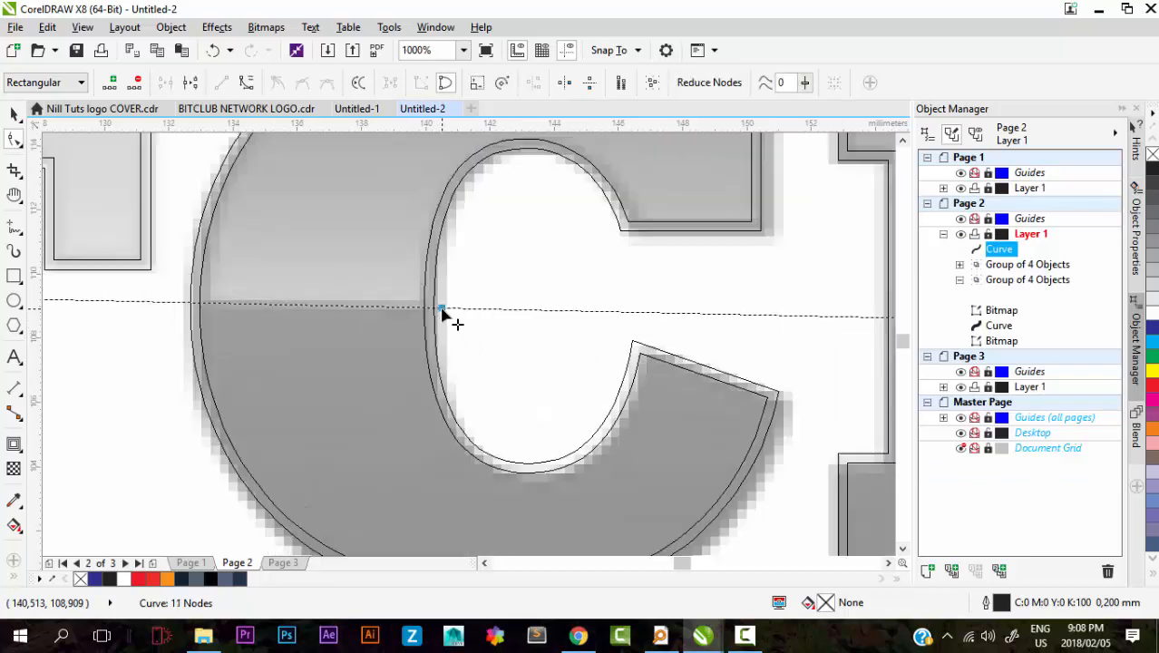
{"action": "left_click_drag", "start_coordinate": [443, 308], "coordinate": [459, 297]}
{"action": "scroll", "coordinate": [445, 320], "scroll_direction": "down", "scroll_amount": 1}
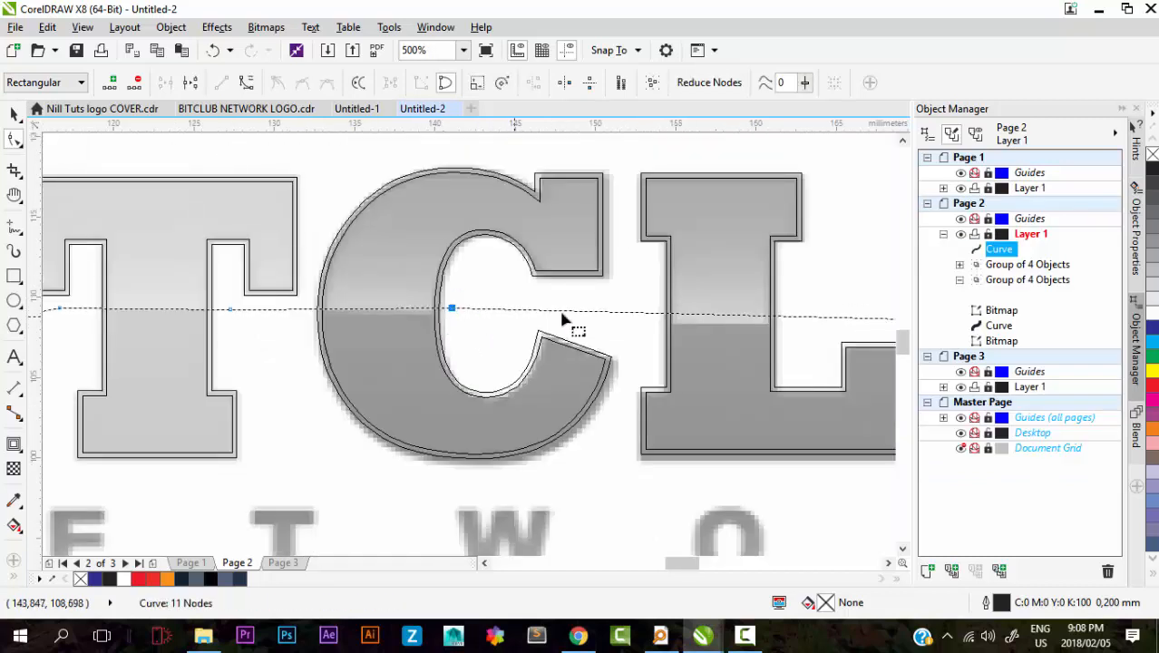
Step: Add nodes on both sides of the L's stem and lower the upper edge onto the L's highlight boundary
{"action": "left_click", "coordinate": [637, 314]}
{"action": "left_click_drag", "start_coordinate": [637, 314], "coordinate": [659, 324]}
{"action": "double_click", "coordinate": [788, 328]}
{"action": "mouse_move", "coordinate": [789, 326]}
{"action": "left_mouse_down"}
{"action": "mouse_move", "coordinate": [777, 336]}
{"action": "mouse_move", "coordinate": [784, 325]}
{"action": "left_mouse_up"}
Step: Add a node in the gap between the U's stems and align the upper edge with the highlight boundary there
{"action": "scroll", "coordinate": [778, 336], "scroll_direction": "up", "scroll_amount": 2}
{"action": "scroll", "coordinate": [564, 377], "scroll_direction": "down", "scroll_amount": 6}
{"action": "scroll", "coordinate": [732, 382], "scroll_direction": "up", "scroll_amount": 2}
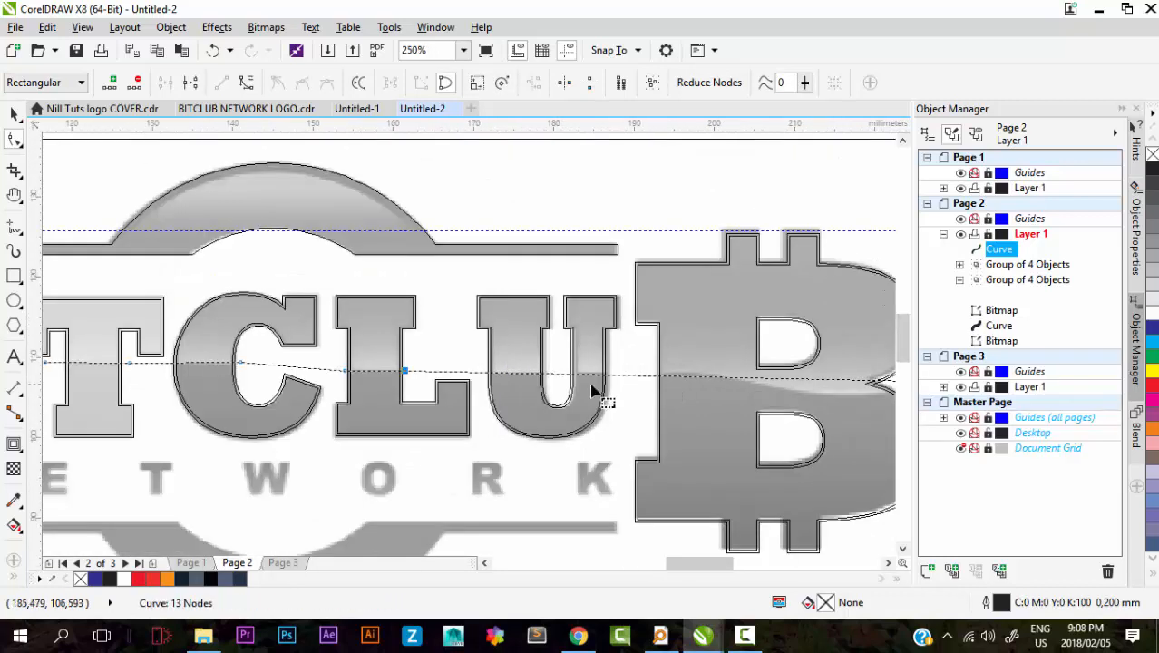
{"action": "scroll", "coordinate": [592, 385], "scroll_direction": "up", "scroll_amount": 1}
{"action": "scroll", "coordinate": [574, 372], "scroll_direction": "up", "scroll_amount": 2}
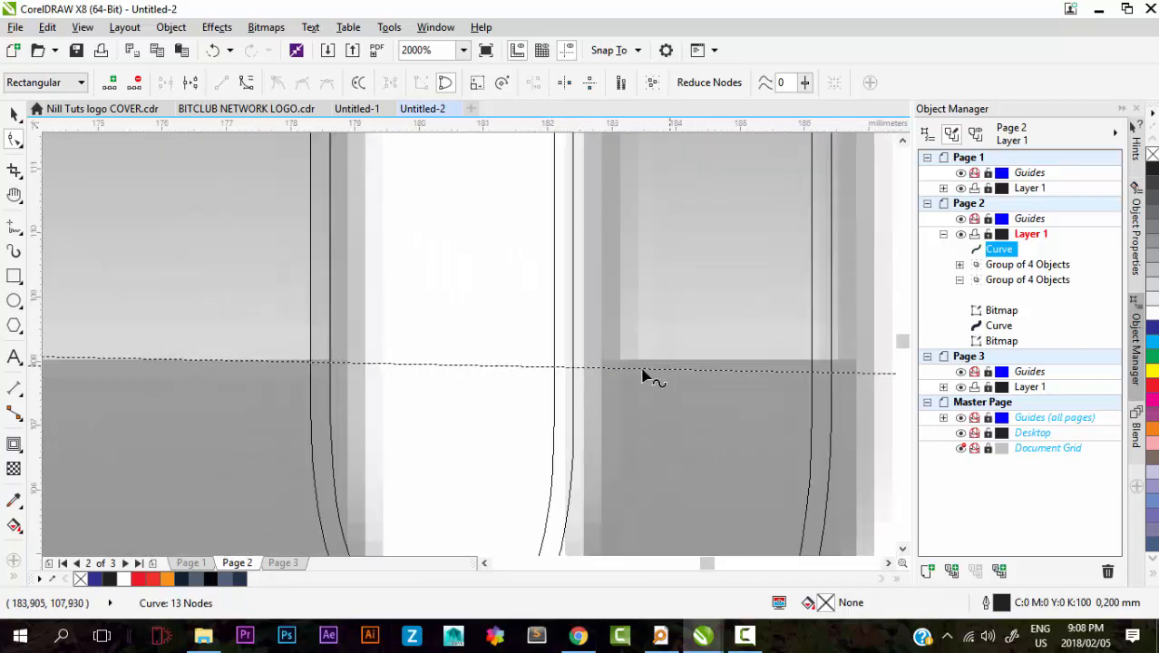
{"action": "double_click", "coordinate": [549, 373]}
{"action": "left_click_drag", "start_coordinate": [549, 374], "coordinate": [547, 362]}
{"action": "scroll", "coordinate": [701, 375], "scroll_direction": "down", "scroll_amount": 1}
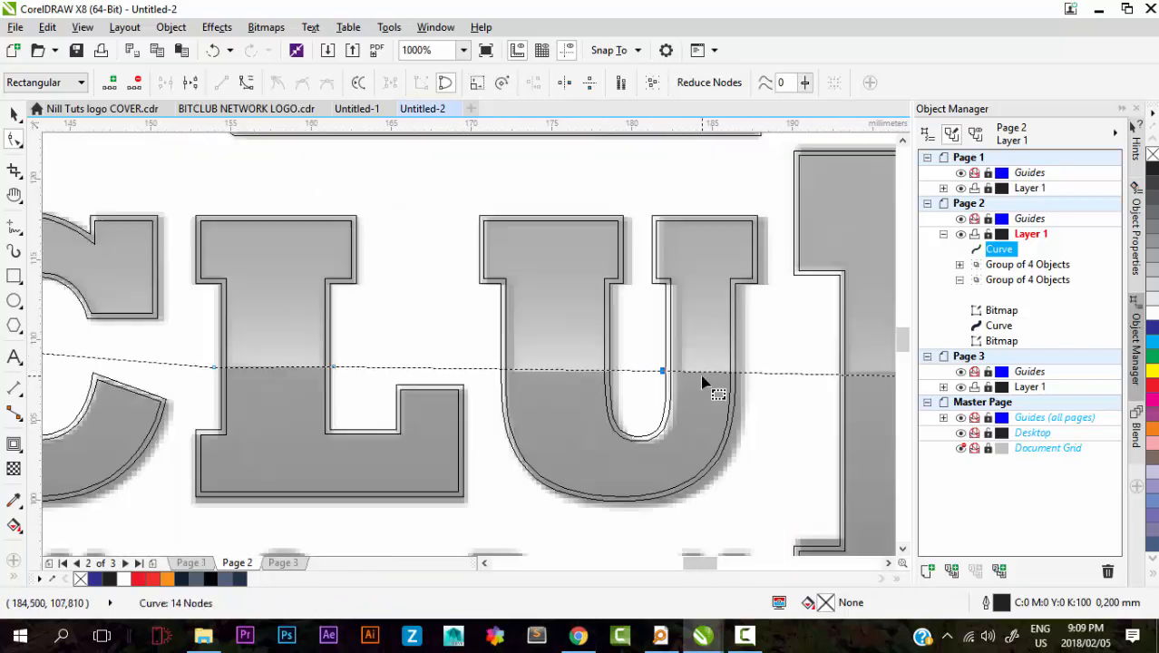
Step: Add a node between the U and the right B and raise it to level the line with the U's highlight boundary
{"action": "left_click", "coordinate": [766, 382]}
{"action": "scroll", "coordinate": [768, 386], "scroll_direction": "up", "scroll_amount": 1}
{"action": "left_click", "coordinate": [746, 385]}
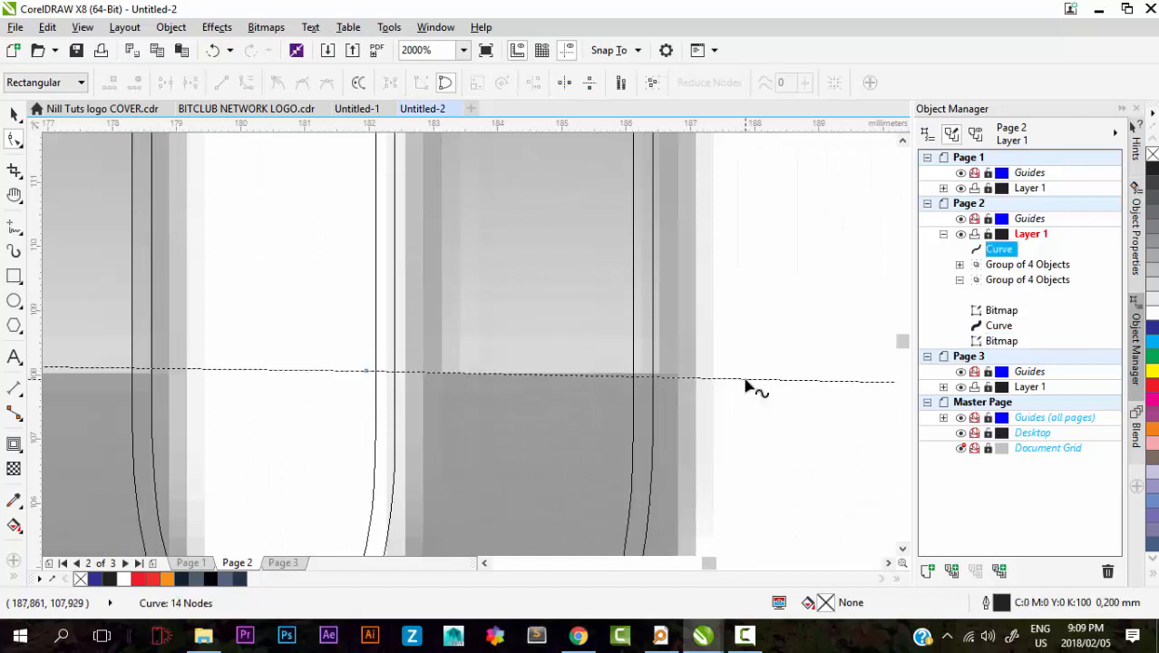
{"action": "double_click", "coordinate": [745, 386]}
{"action": "left_click_drag", "start_coordinate": [746, 385], "coordinate": [750, 370]}
Step: Add nodes on both sides of the right B and lower the outer one to just beyond the B's waist
{"action": "scroll", "coordinate": [634, 397], "scroll_direction": "down", "scroll_amount": 3}
{"action": "scroll", "coordinate": [605, 414], "scroll_direction": "up", "scroll_amount": 1}
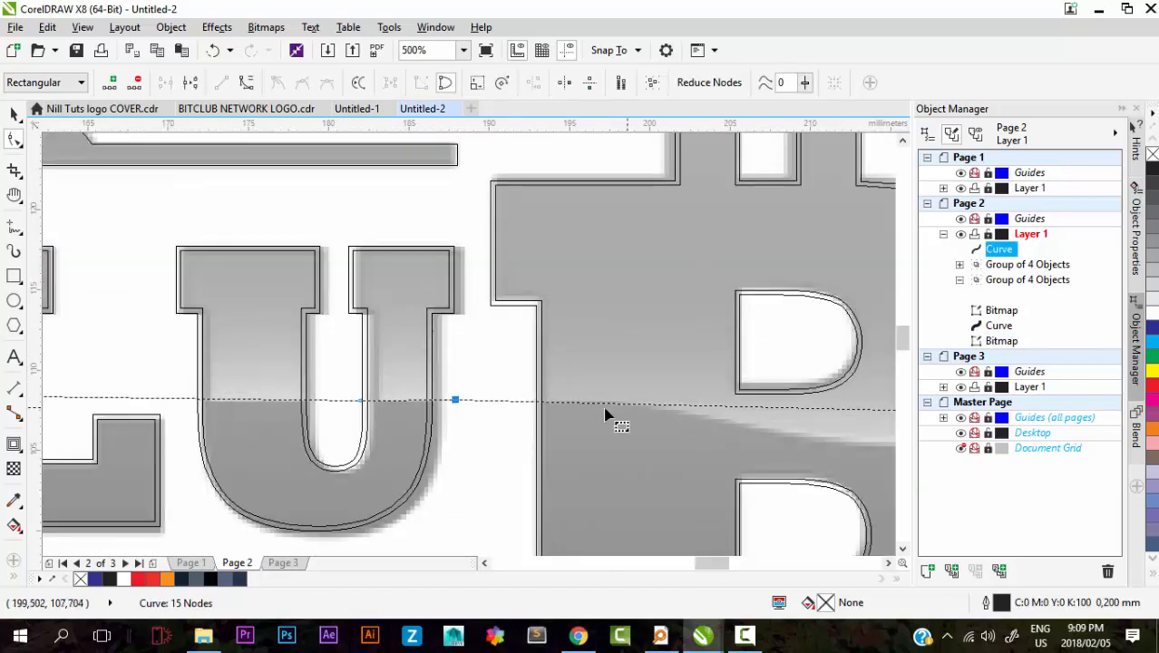
{"action": "double_click", "coordinate": [531, 400]}
{"action": "scroll", "coordinate": [531, 401], "scroll_direction": "down", "scroll_amount": 1}
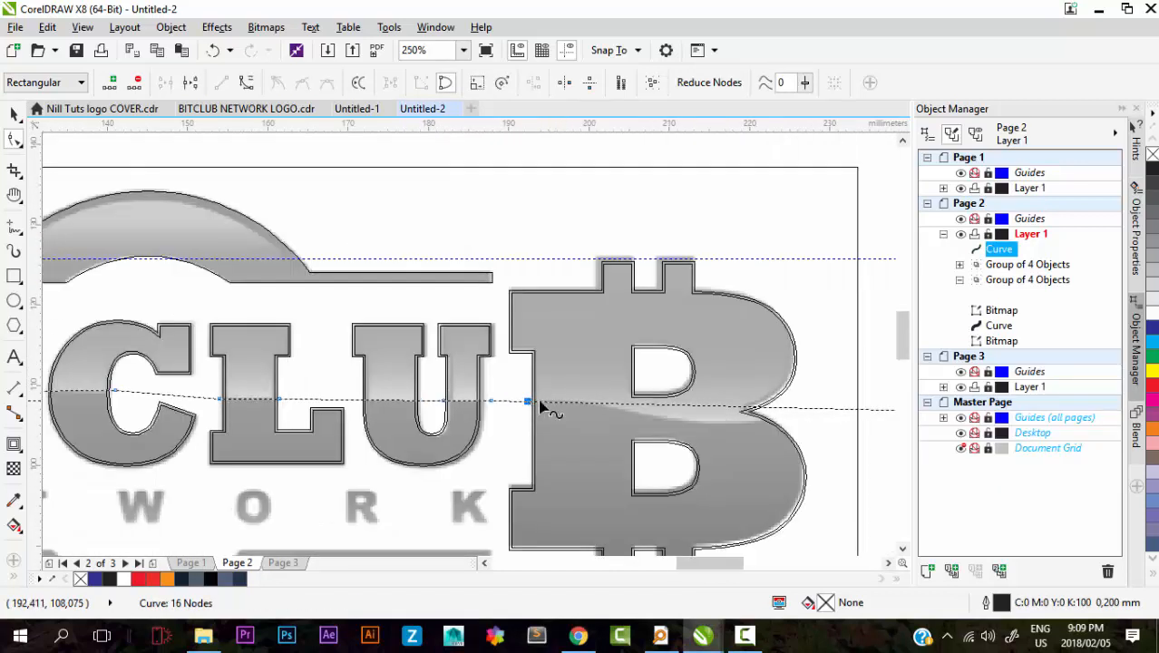
{"action": "double_click", "coordinate": [791, 409]}
{"action": "left_click_drag", "start_coordinate": [790, 409], "coordinate": [824, 429]}
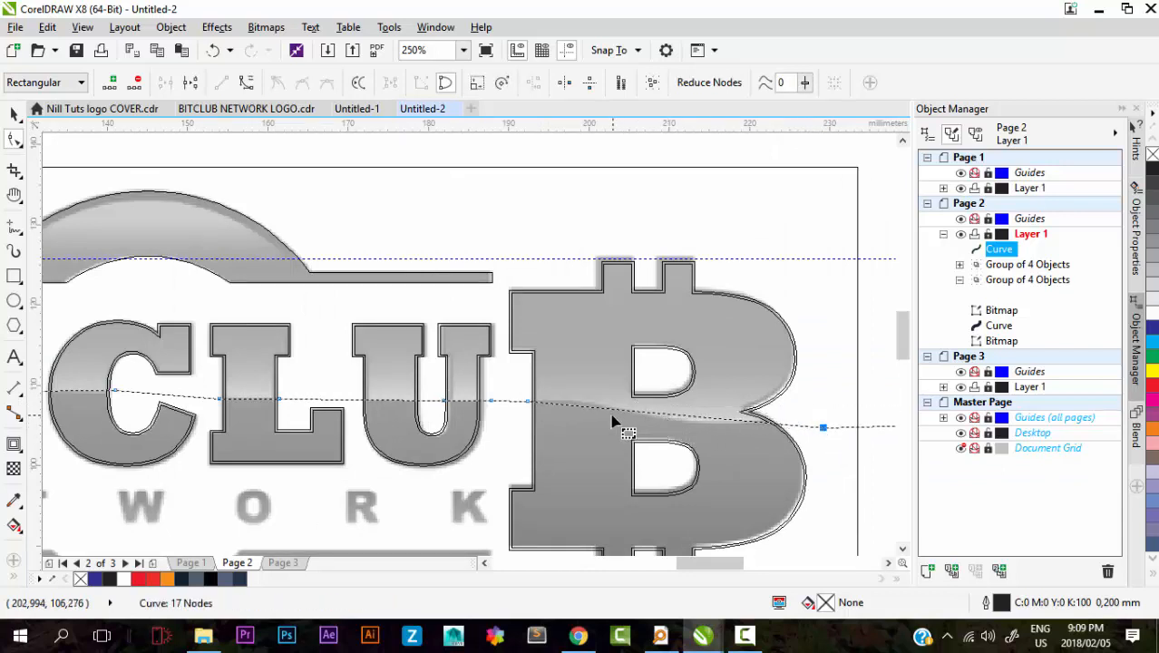
Step: Convert the segment crossing the right B to a curve and bend it into an S along the B's highlight boundary
{"action": "scroll", "coordinate": [612, 421], "scroll_direction": "down", "scroll_amount": 2}
{"action": "scroll", "coordinate": [608, 424], "scroll_direction": "up", "scroll_amount": 1}
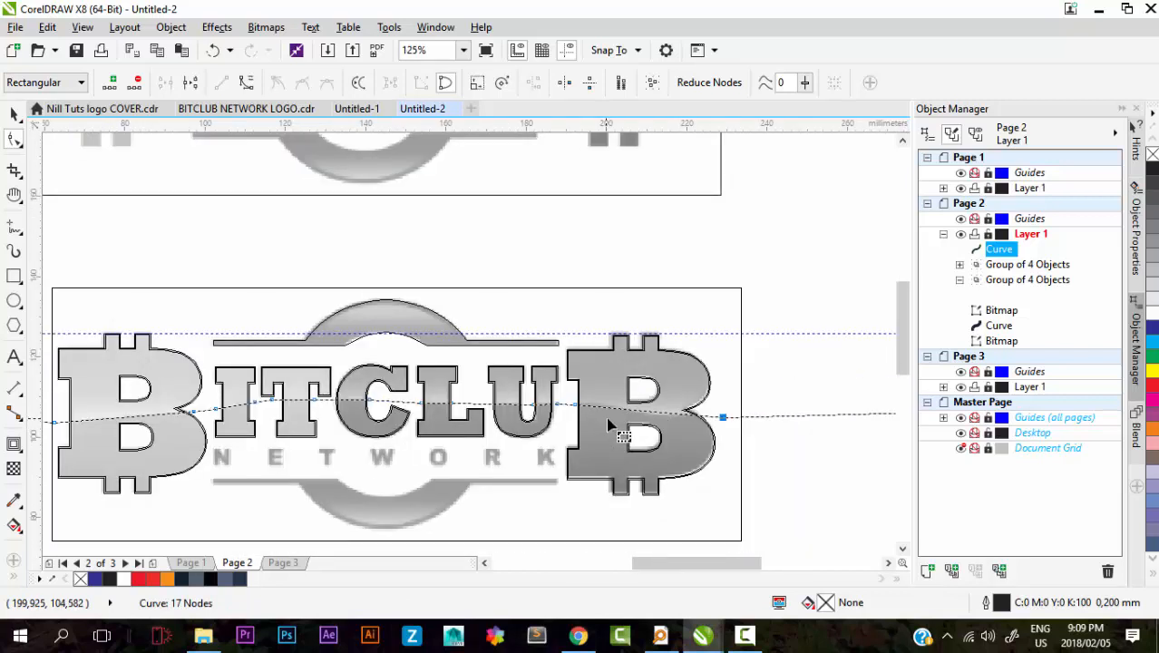
{"action": "scroll", "coordinate": [617, 408], "scroll_direction": "up", "scroll_amount": 1}
{"action": "right_click", "coordinate": [603, 411]}
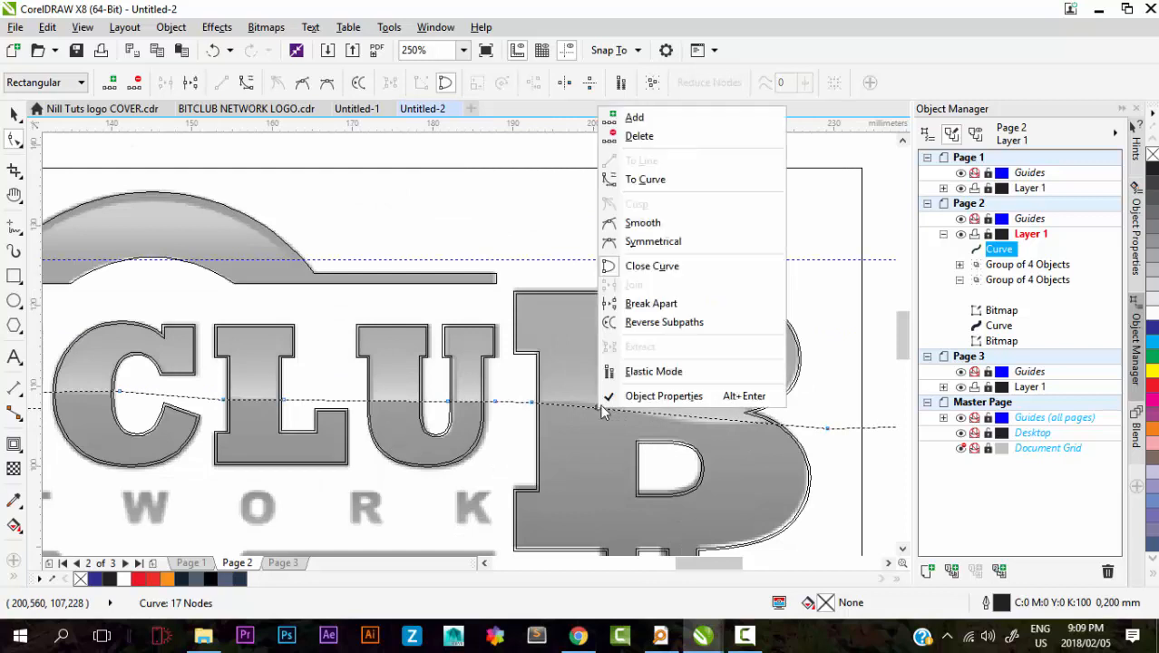
{"action": "left_click", "coordinate": [647, 181]}
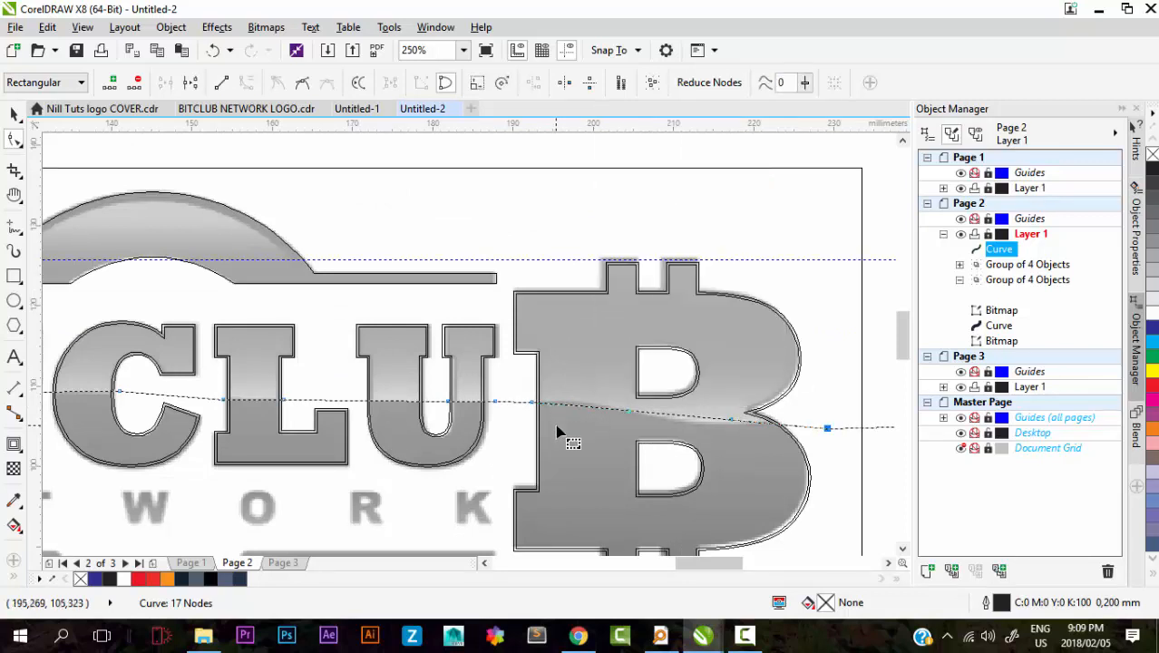
{"action": "left_click", "coordinate": [532, 403]}
{"action": "left_click_drag", "start_coordinate": [635, 415], "coordinate": [622, 373]}
{"action": "left_click_drag", "start_coordinate": [731, 417], "coordinate": [673, 405]}
Step: Raise the node beyond the right B and refine the curve's bend to match the highlight edge
{"action": "scroll", "coordinate": [813, 442], "scroll_direction": "up", "scroll_amount": 1}
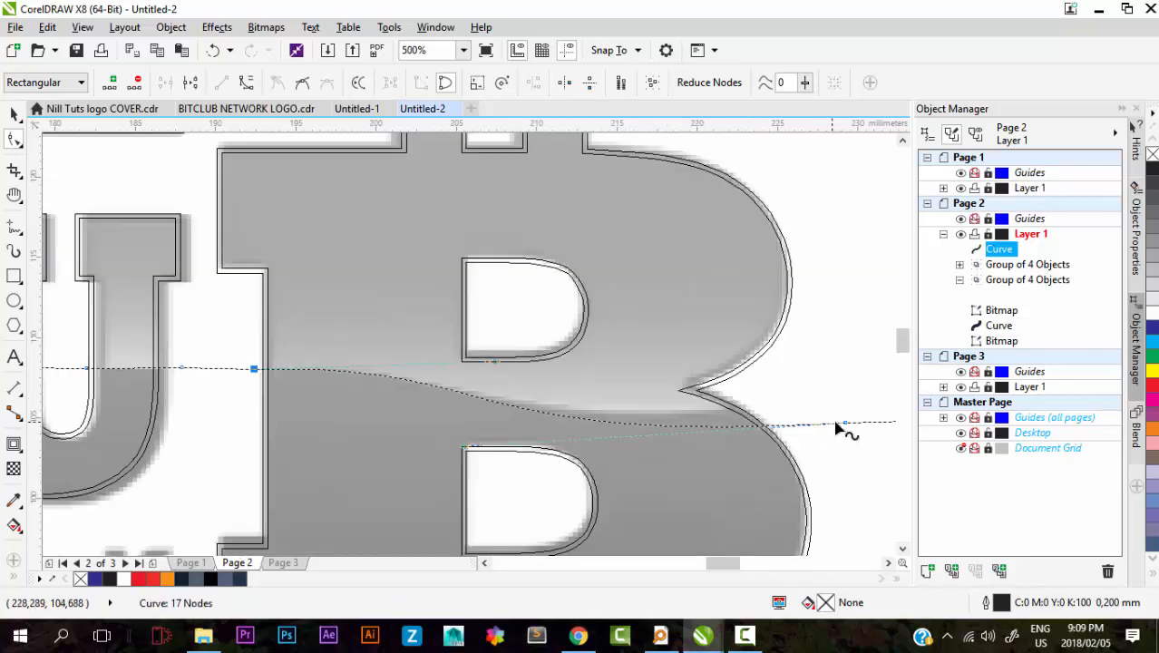
{"action": "left_click_drag", "start_coordinate": [845, 424], "coordinate": [850, 403]}
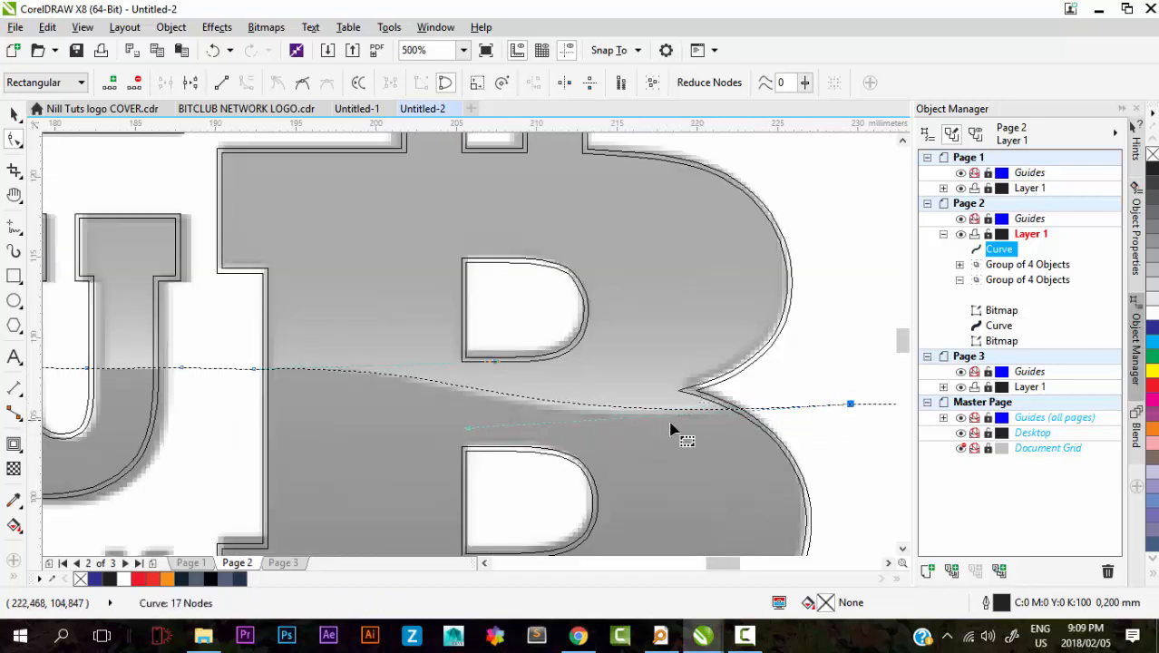
{"action": "left_click", "coordinate": [464, 440]}
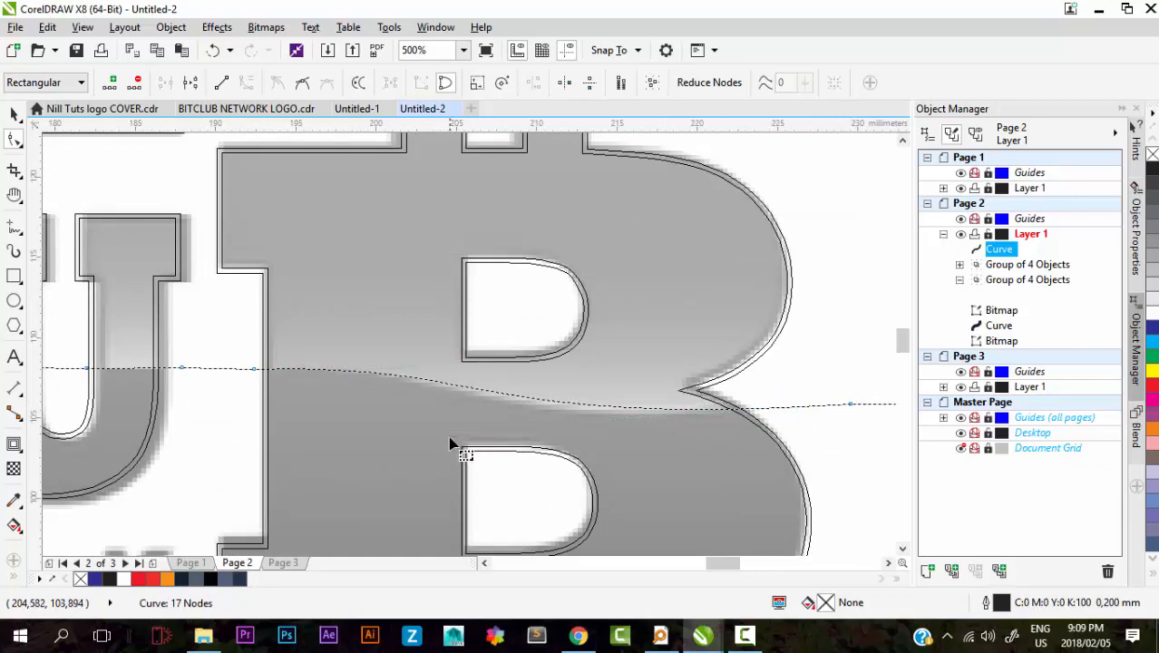
{"action": "left_click", "coordinate": [850, 404]}
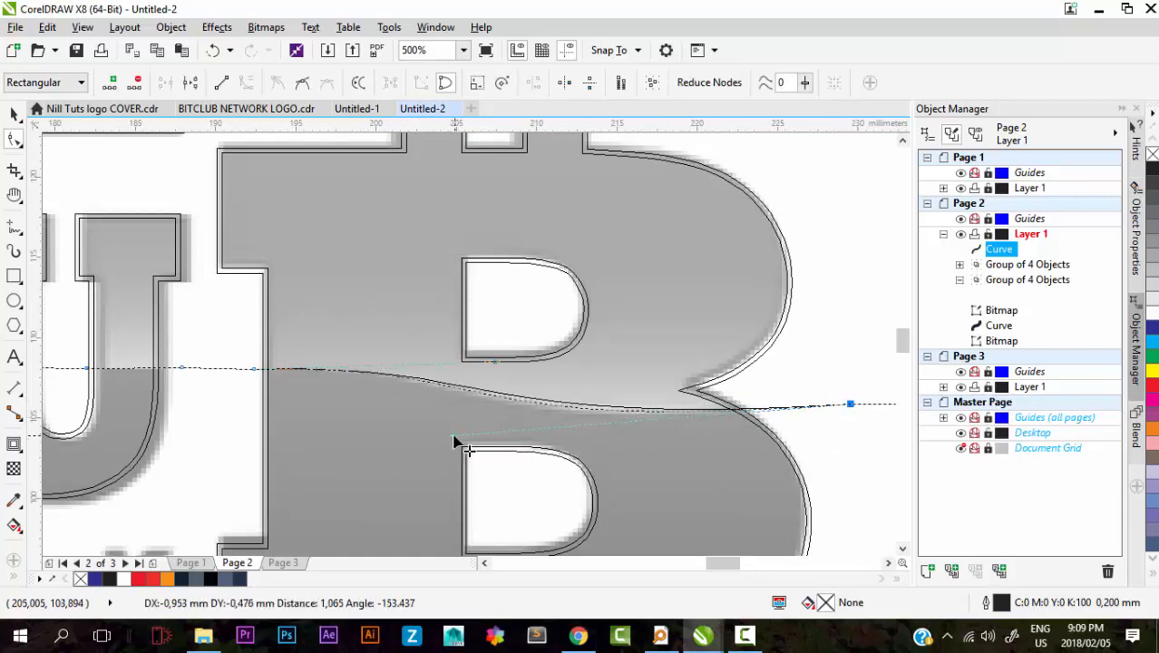
{"action": "key", "text": "F4"}
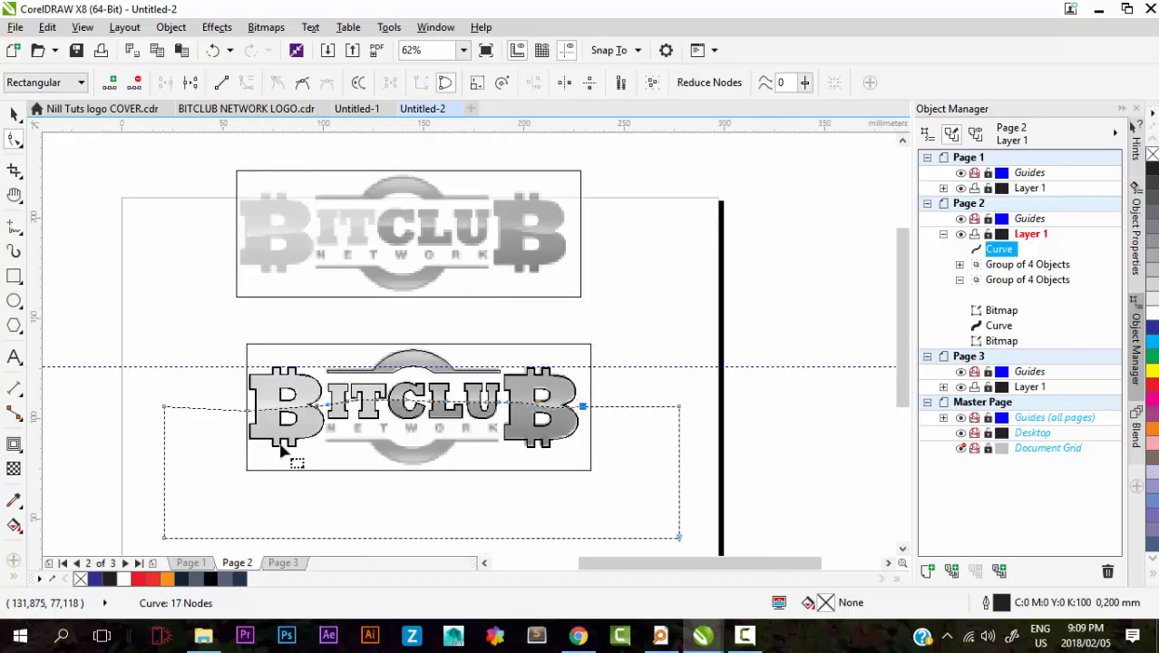
Step: Cut the lower part off the inner letter group by subtracting the closed highlight curve with Back Minus Front
{"action": "left_click", "coordinate": [13, 113]}
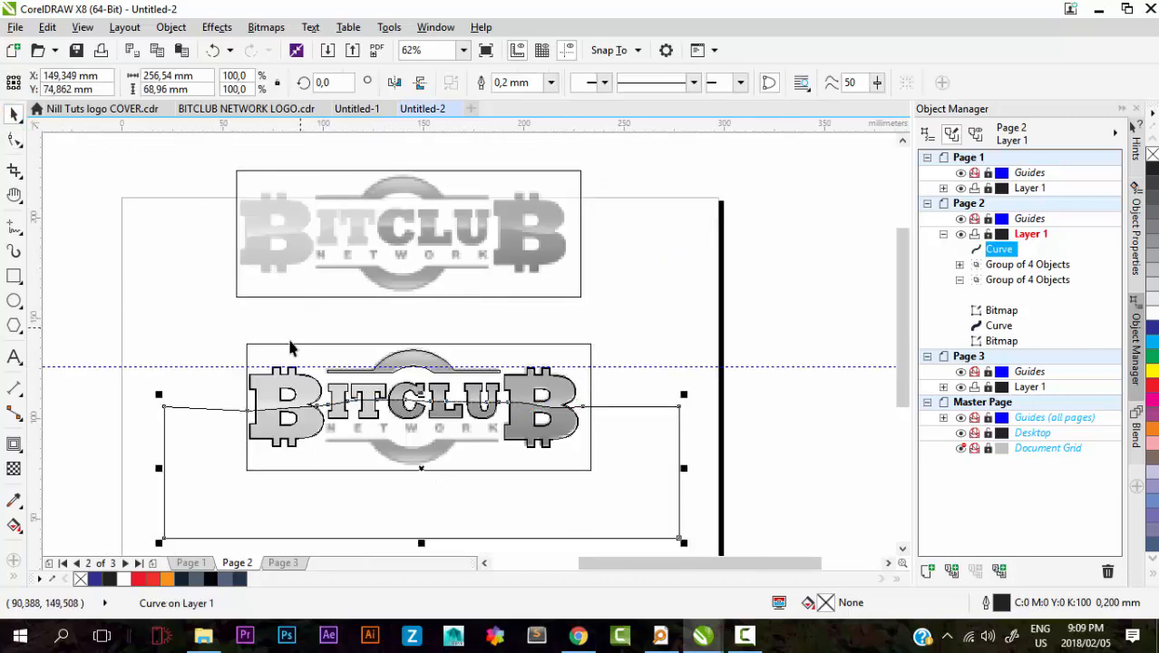
{"action": "scroll", "coordinate": [254, 410], "scroll_direction": "up", "scroll_amount": 4}
{"action": "left_click", "coordinate": [304, 305]}
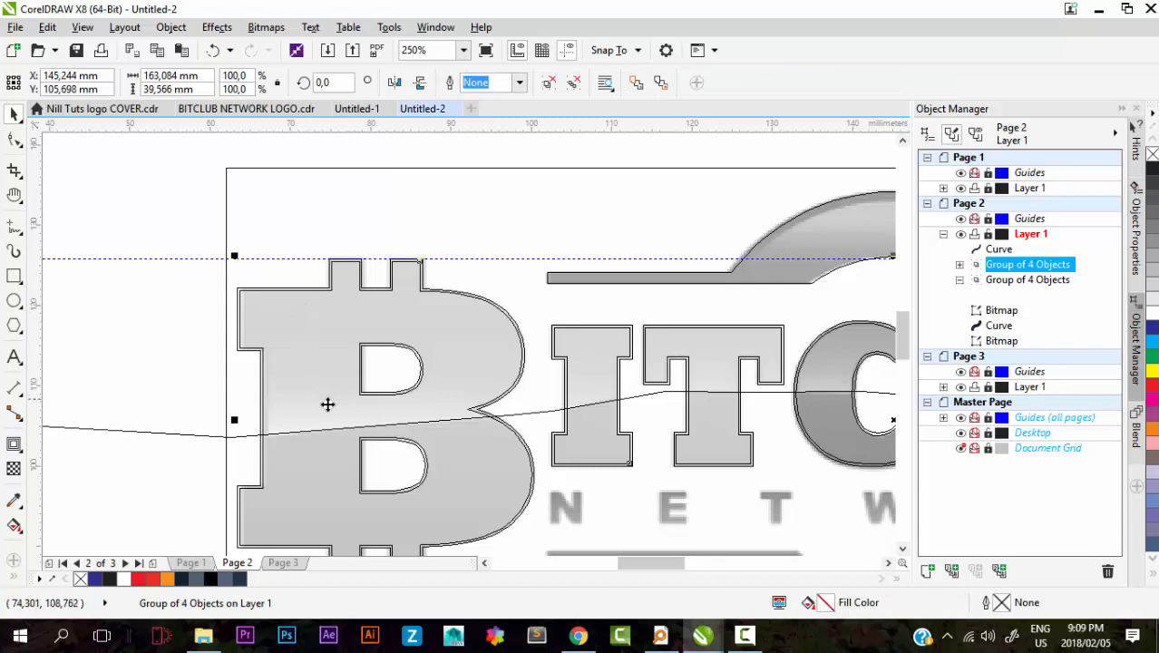
{"action": "left_click", "coordinate": [151, 433], "text": "shift"}
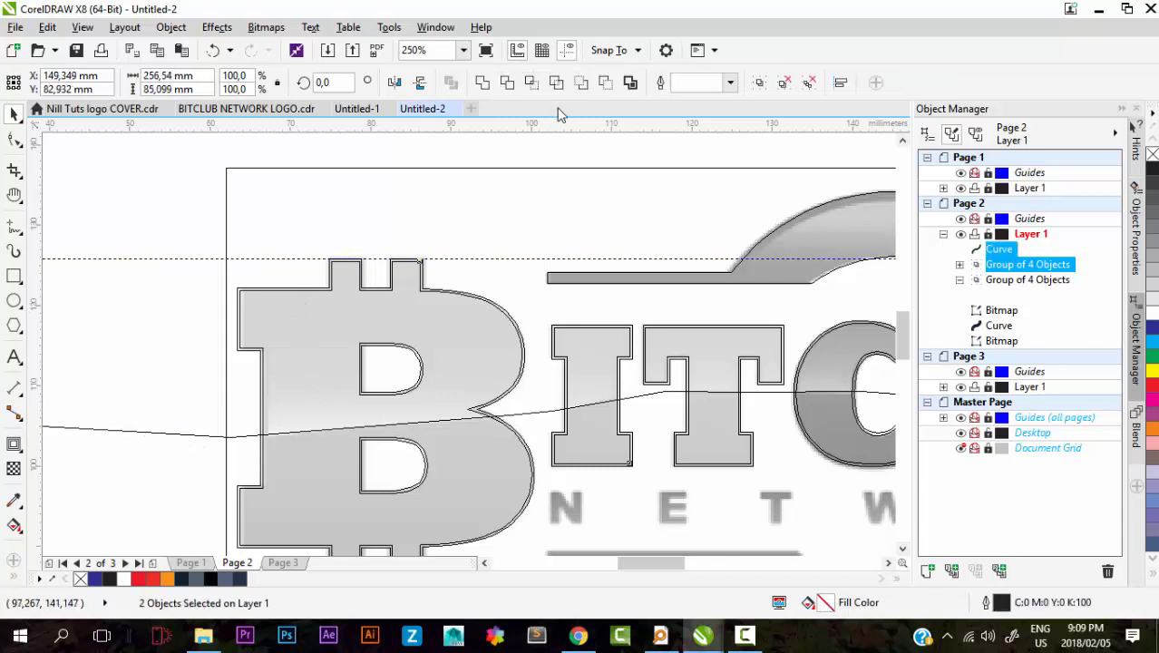
{"action": "left_click", "coordinate": [605, 82]}
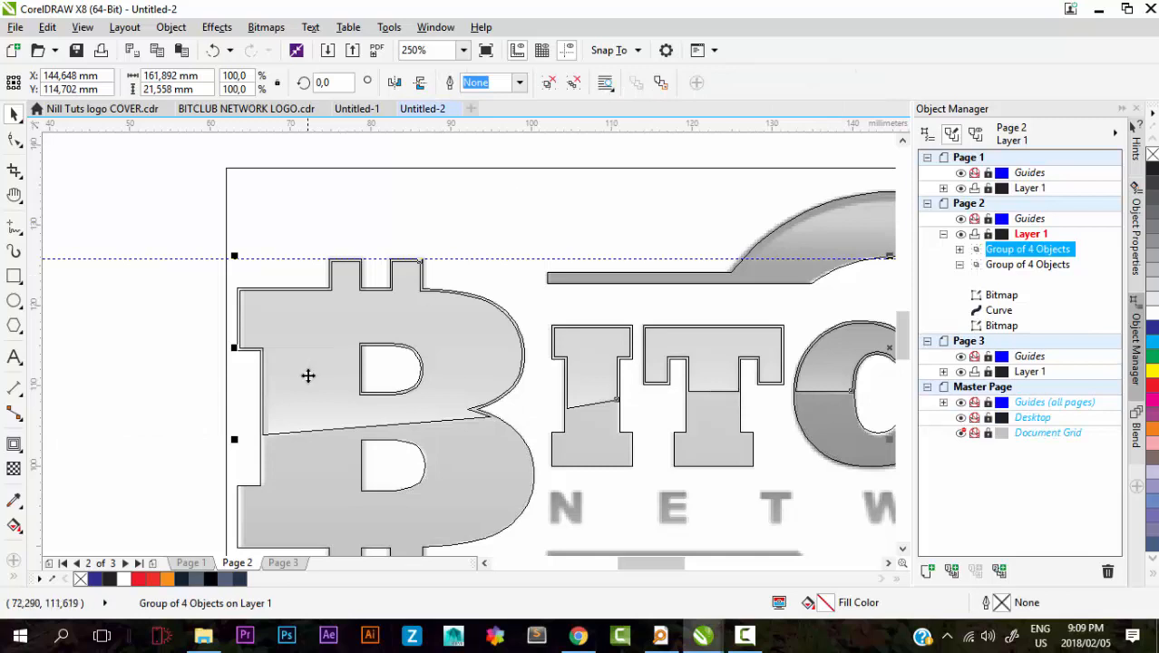
Step: Try moving the trimmed letter group off the logo to check its shape, and undo the changes
{"action": "scroll", "coordinate": [309, 374], "scroll_direction": "down", "scroll_amount": 1}
{"action": "scroll", "coordinate": [396, 350], "scroll_direction": "down", "scroll_amount": 1}
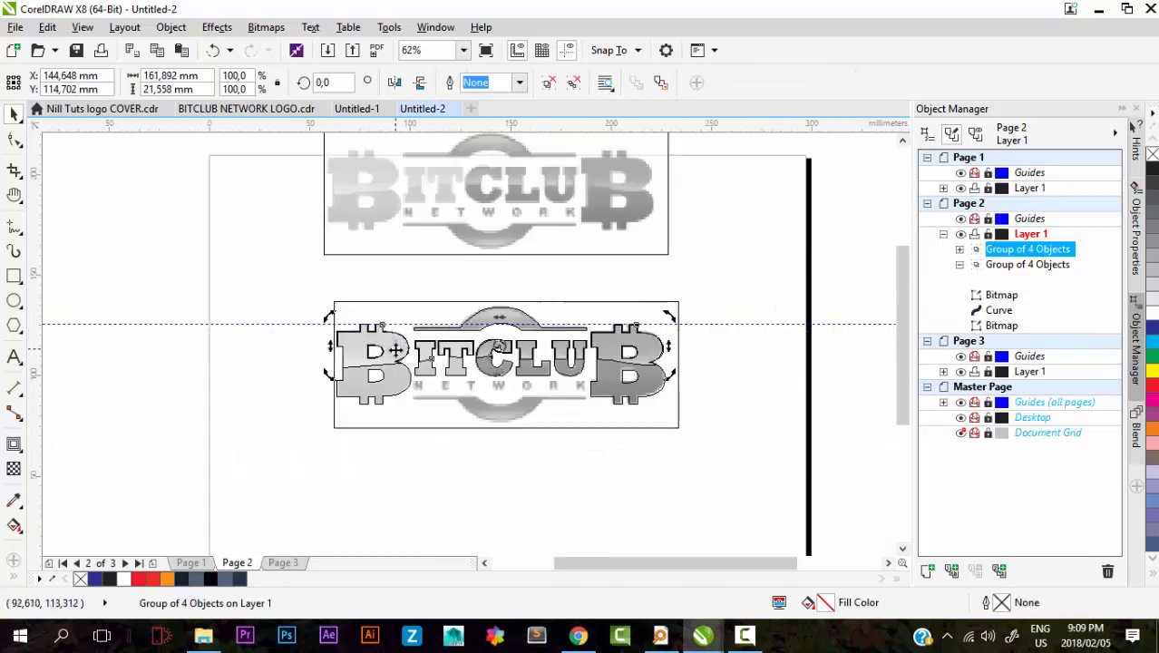
{"action": "left_click_drag", "start_coordinate": [329, 316], "coordinate": [171, 412]}
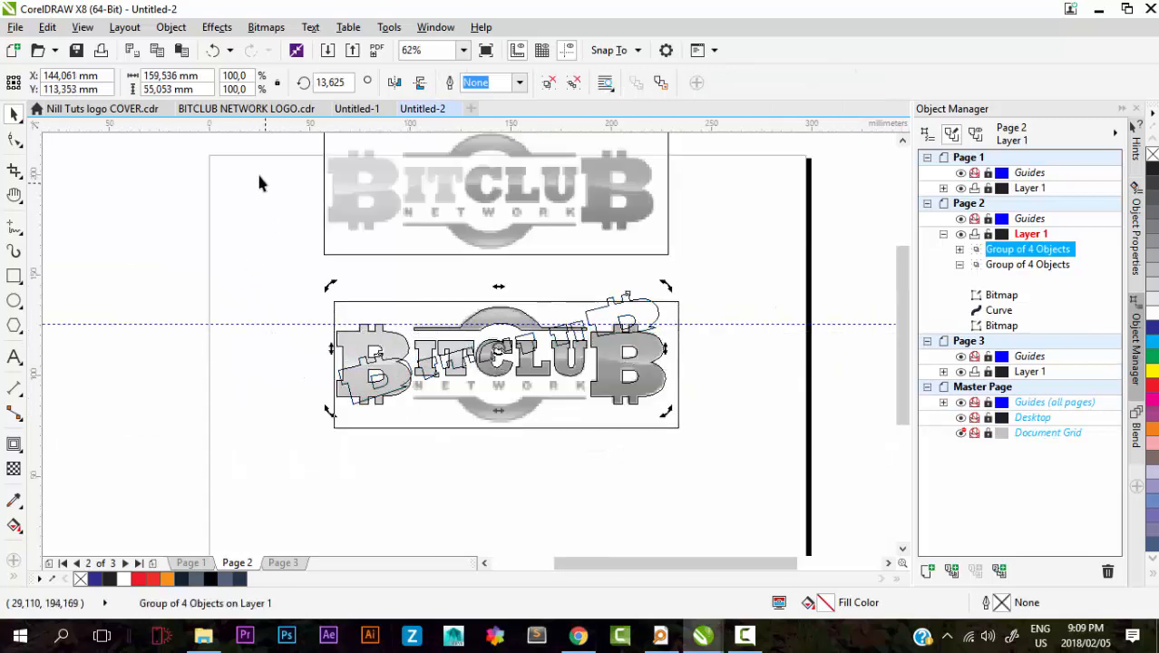
{"action": "left_click", "coordinate": [214, 50]}
{"action": "left_click", "coordinate": [283, 300]}
{"action": "left_click_drag", "start_coordinate": [397, 348], "coordinate": [164, 482]}
{"action": "left_click", "coordinate": [214, 423]}
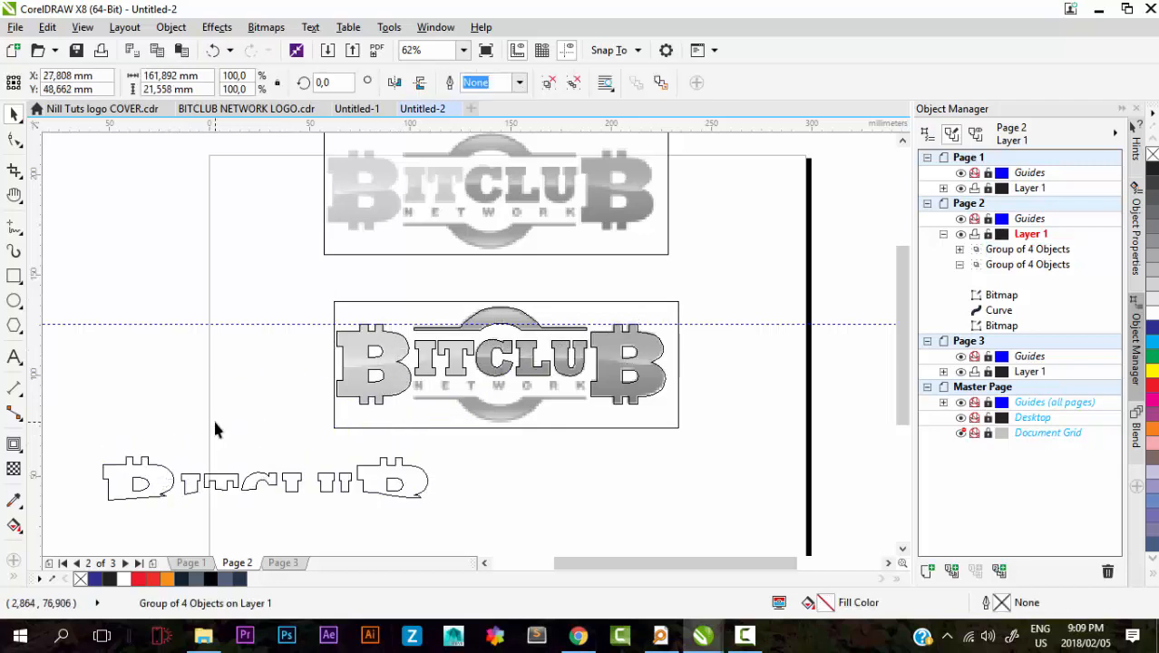
{"action": "left_click", "coordinate": [213, 51]}
{"action": "left_click", "coordinate": [789, 371]}
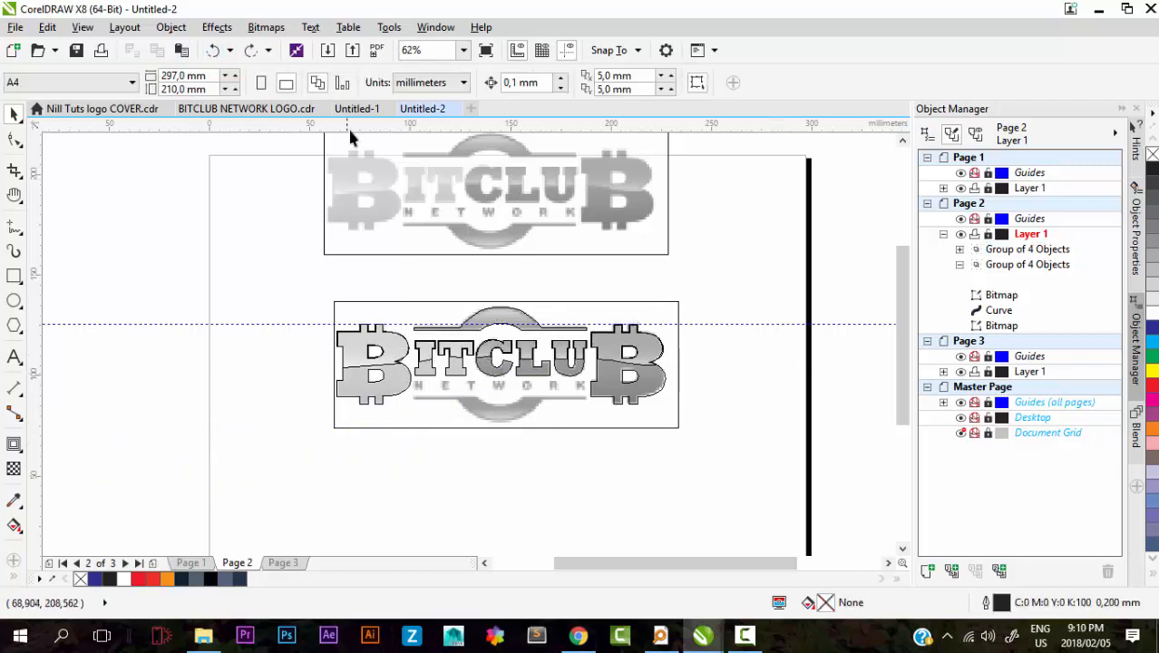
Step: Switch the display from wireframe to a full-colour view and fill the trimmed letter group with white
{"action": "left_click", "coordinate": [82, 28]}
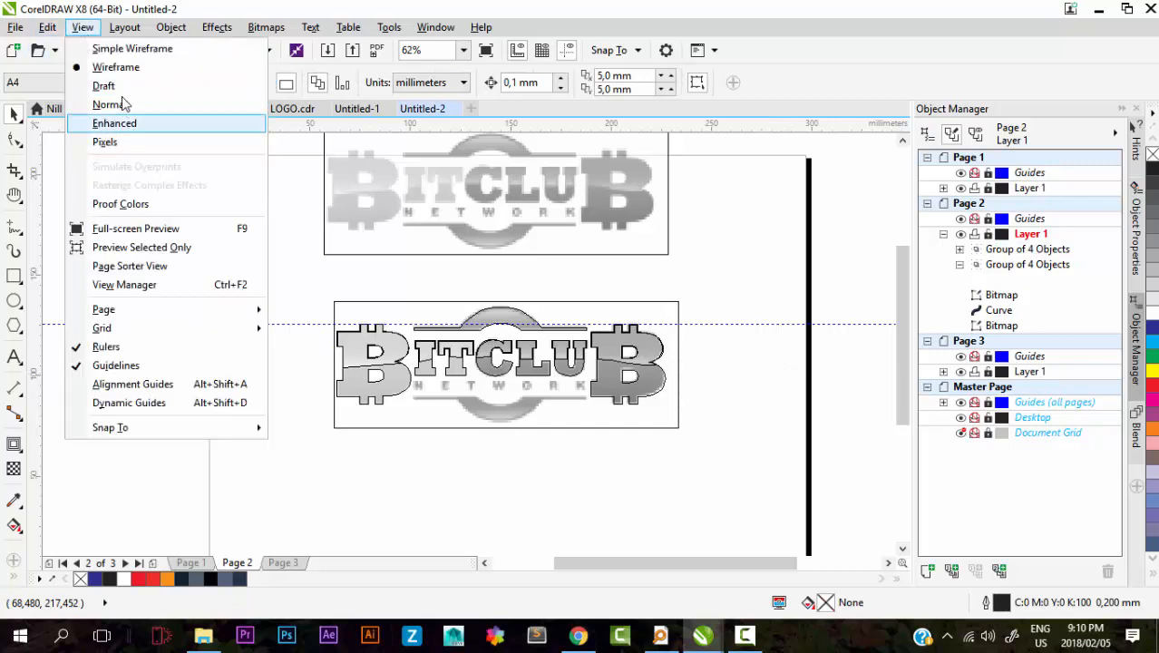
{"action": "left_click", "coordinate": [125, 87]}
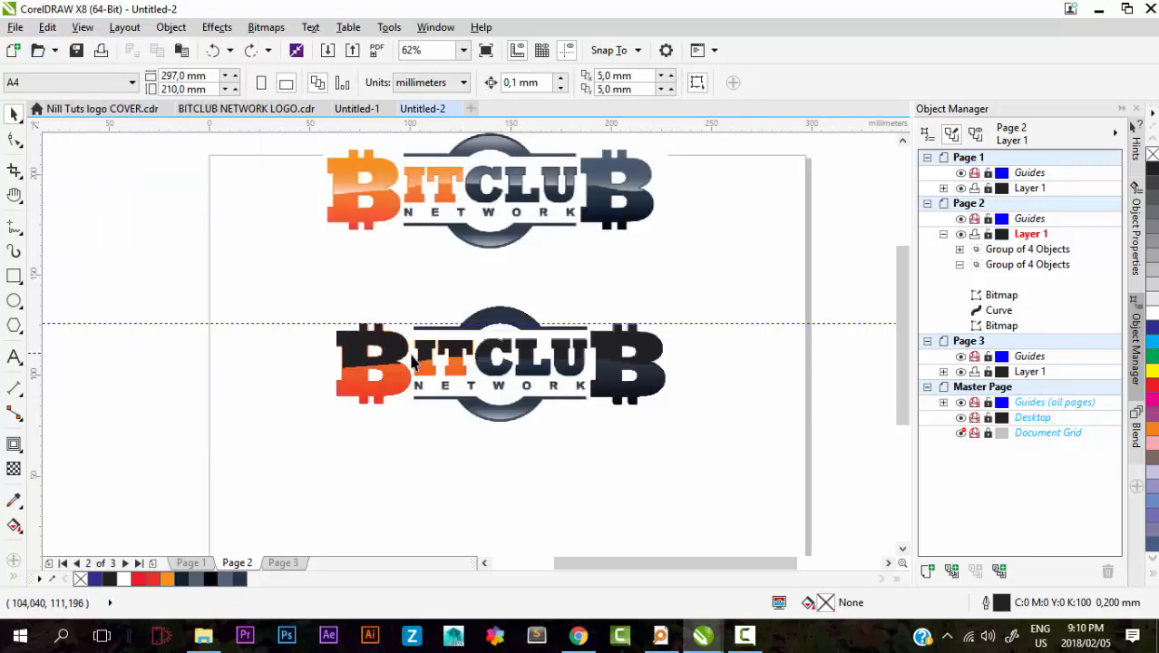
{"action": "left_click", "coordinate": [383, 365]}
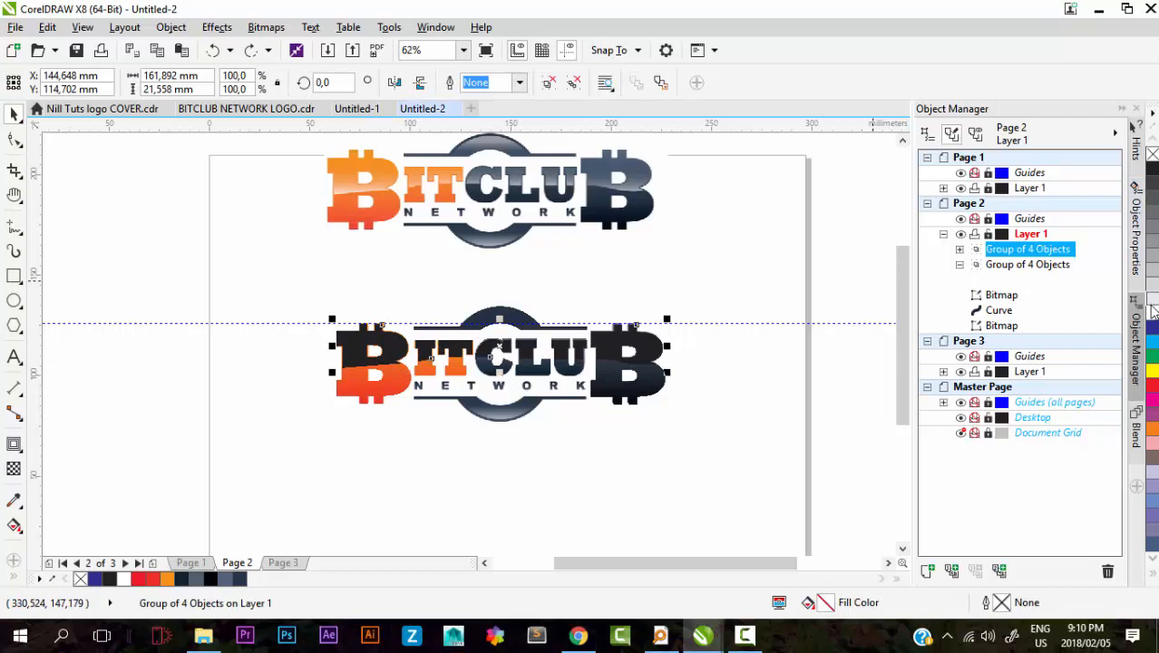
{"action": "left_click", "coordinate": [768, 337]}
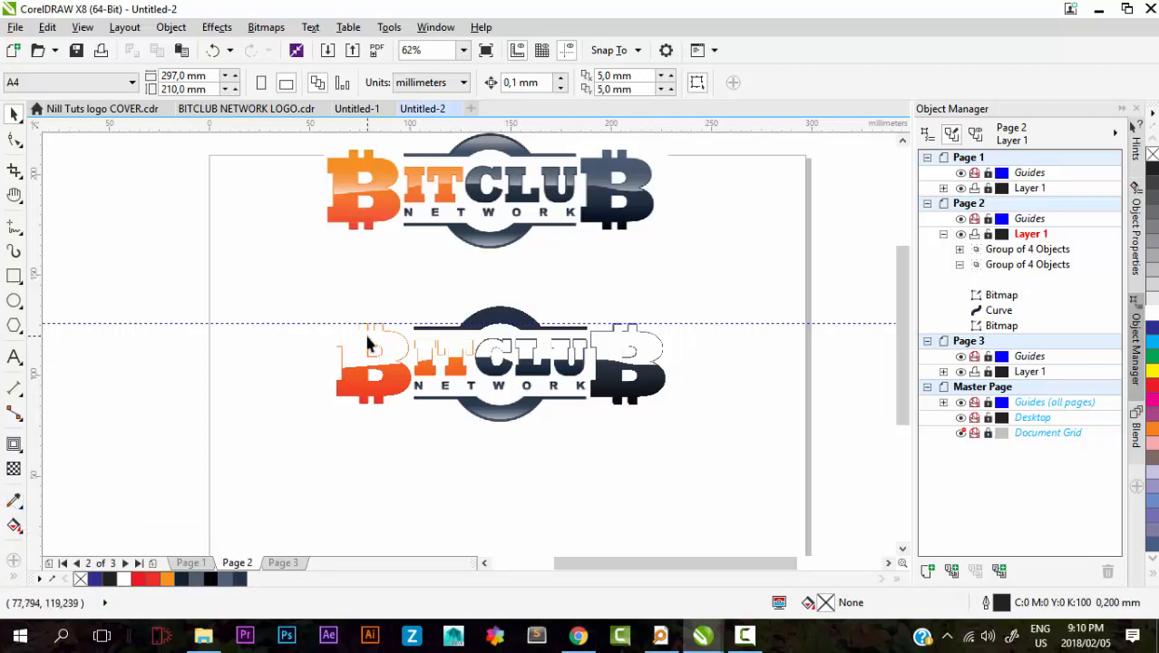
Step: Apply a vertical linear transparency to the white letter group, from transparent at the T's top to opaque at its base
{"action": "left_click", "coordinate": [13, 469]}
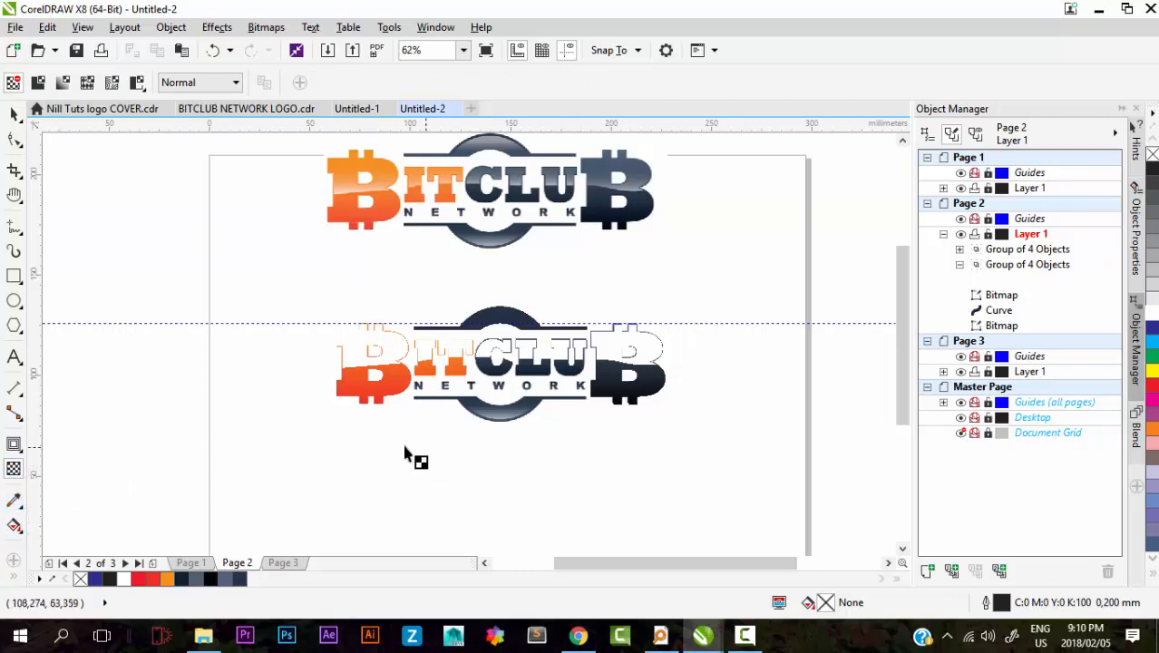
{"action": "scroll", "coordinate": [452, 352], "scroll_direction": "up", "scroll_amount": 2}
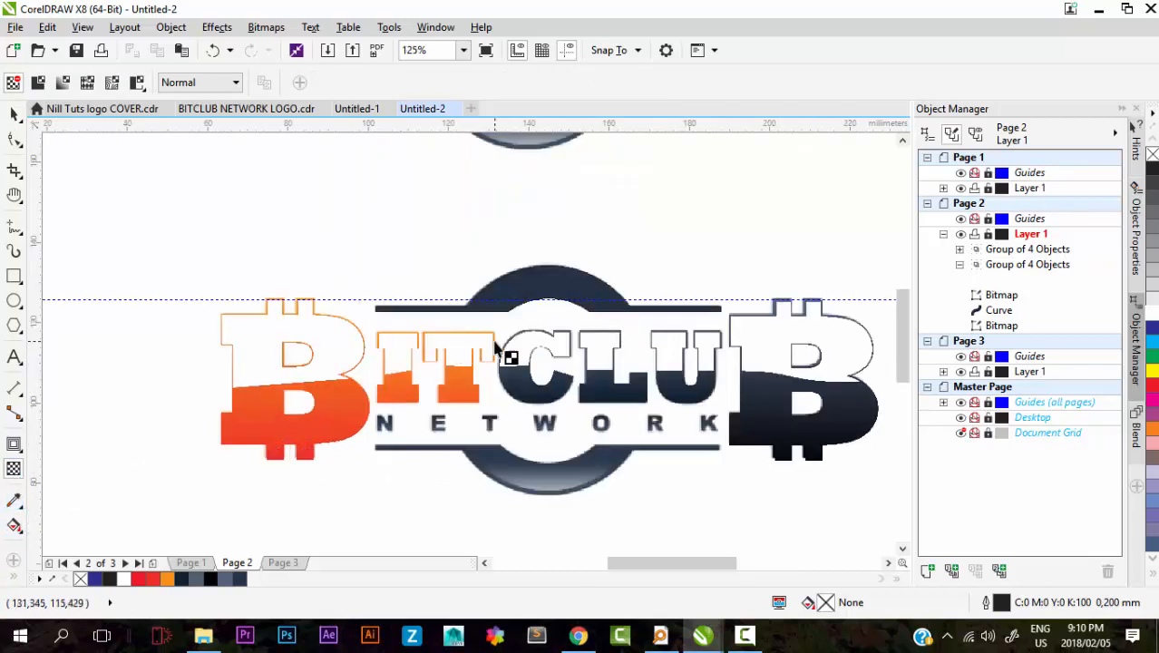
{"action": "scroll", "coordinate": [467, 367], "scroll_direction": "down", "scroll_amount": 2}
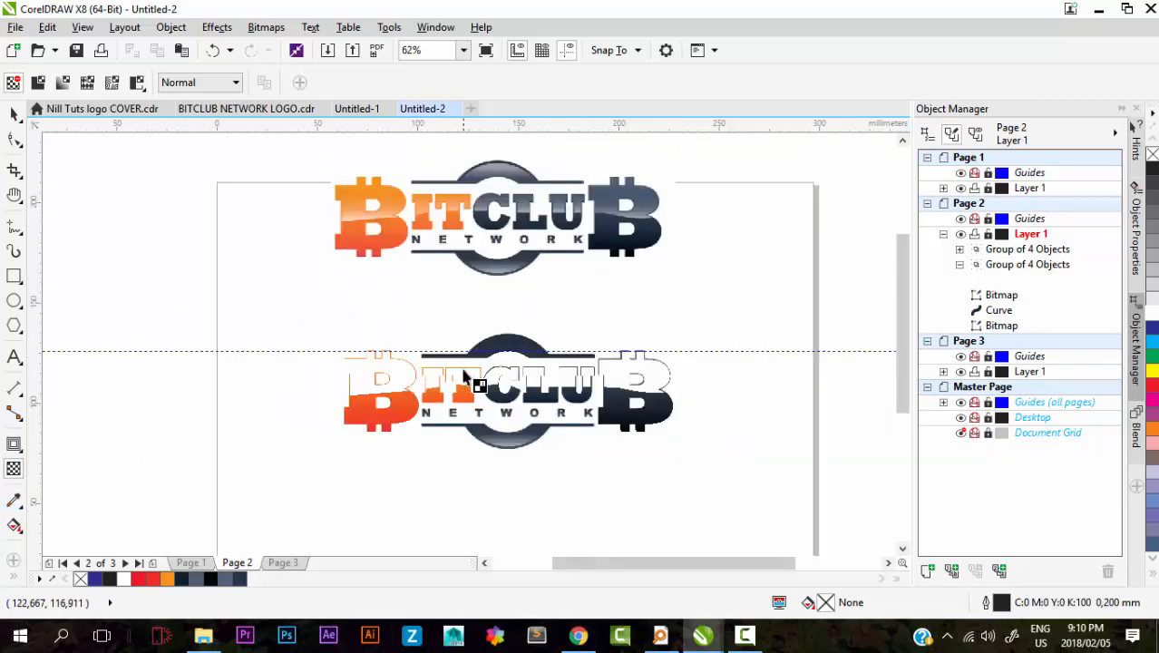
{"action": "scroll", "coordinate": [467, 379], "scroll_direction": "up", "scroll_amount": 2}
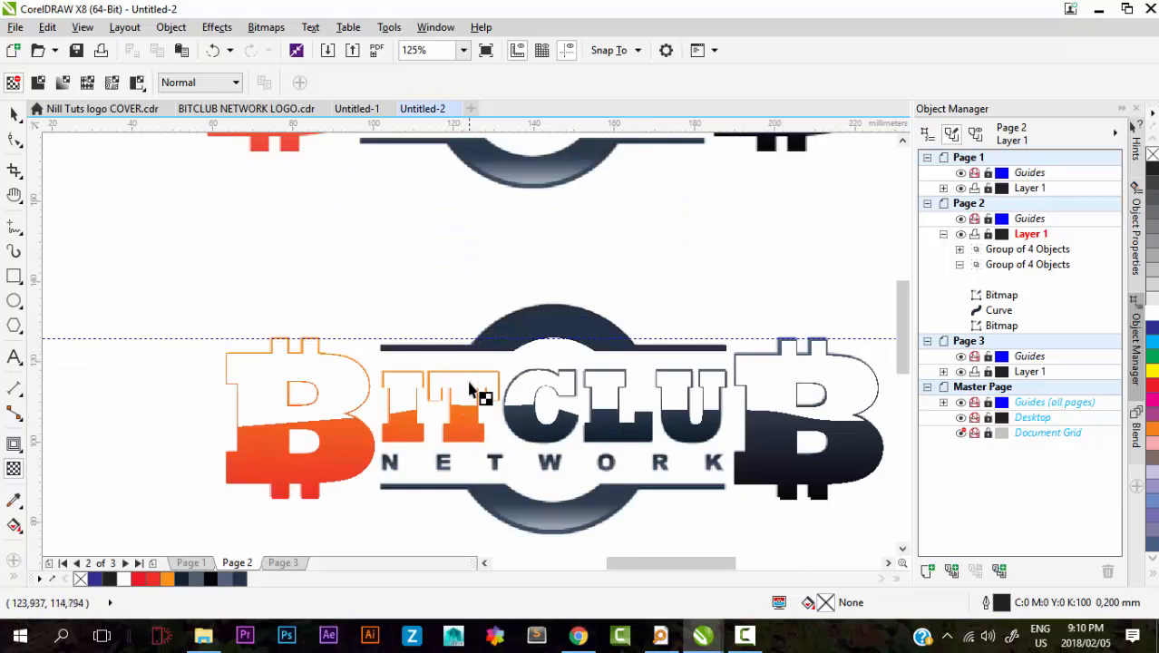
{"action": "scroll", "coordinate": [478, 393], "scroll_direction": "down", "scroll_amount": 4}
{"action": "scroll", "coordinate": [470, 460], "scroll_direction": "up", "scroll_amount": 4}
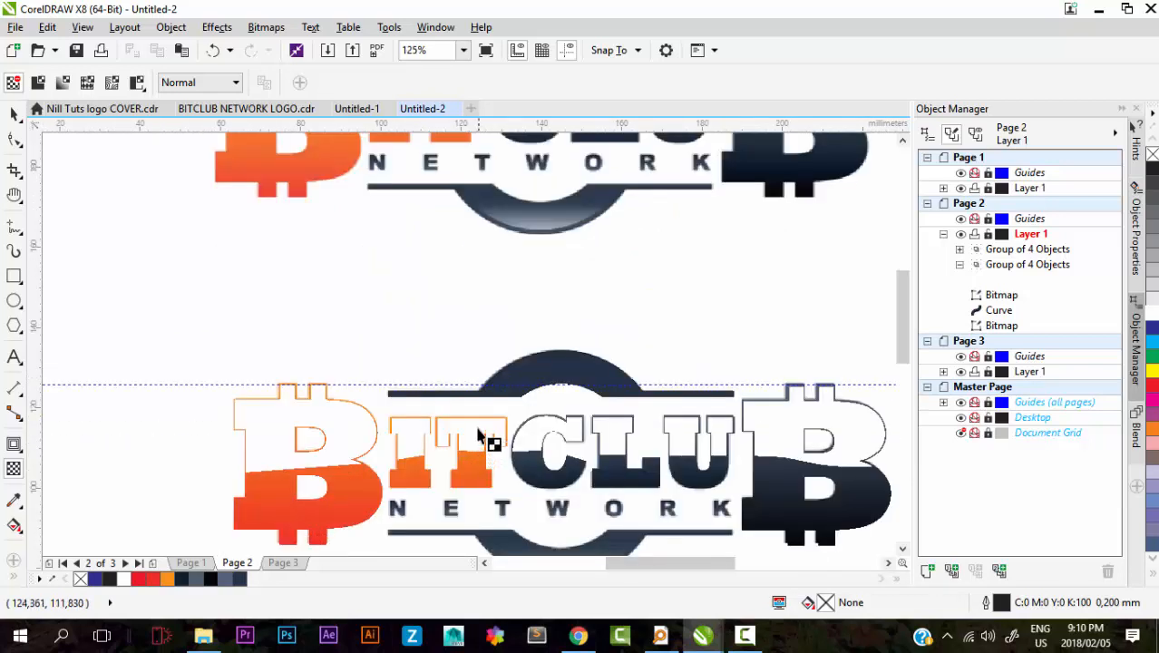
{"action": "left_click", "coordinate": [486, 438]}
{"action": "left_click_drag", "start_coordinate": [470, 420], "coordinate": [469, 486]}
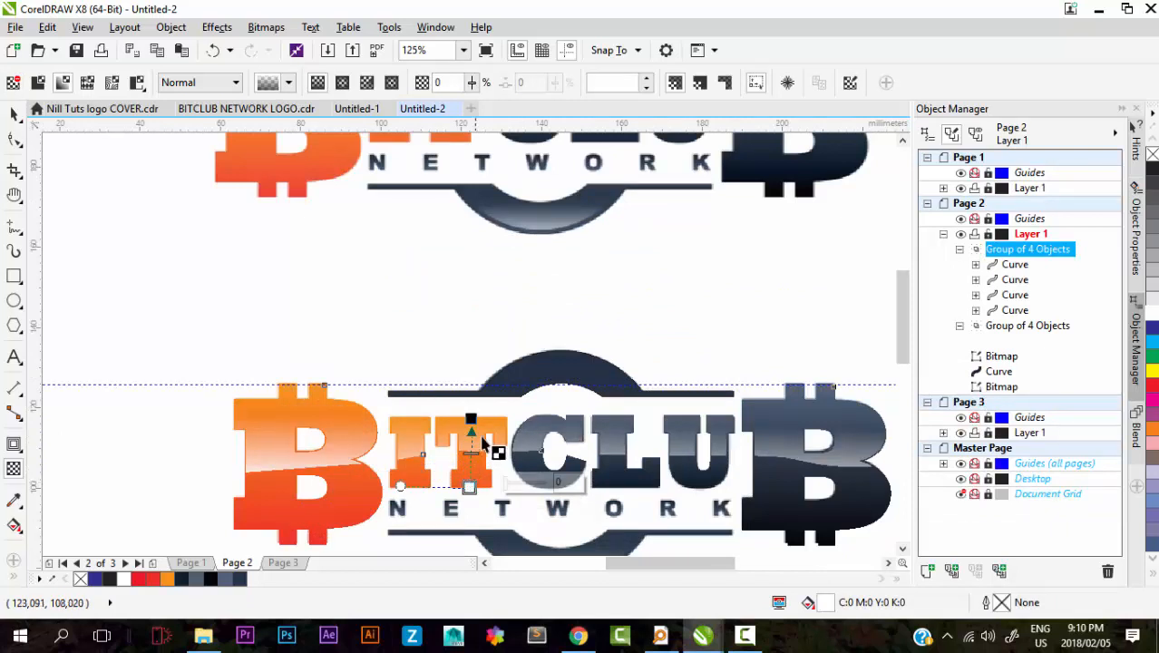
Step: Extend the transparency gradient below the letters to soften the highlight and lower its transparent start into the T's crossbar
{"action": "left_click_drag", "start_coordinate": [469, 483], "coordinate": [467, 535]}
{"action": "scroll", "coordinate": [464, 395], "scroll_direction": "down", "scroll_amount": 2}
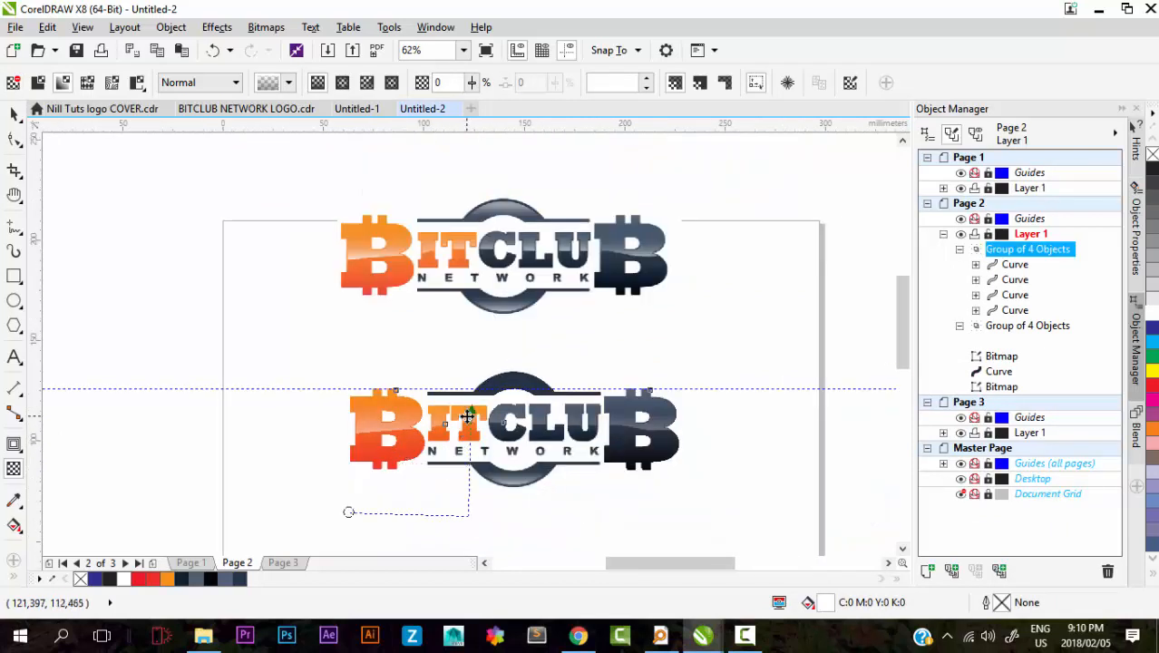
{"action": "scroll", "coordinate": [466, 415], "scroll_direction": "up", "scroll_amount": 2}
{"action": "left_click_drag", "start_coordinate": [468, 515], "coordinate": [471, 506]}
{"action": "left_click_drag", "start_coordinate": [472, 395], "coordinate": [471, 410]}
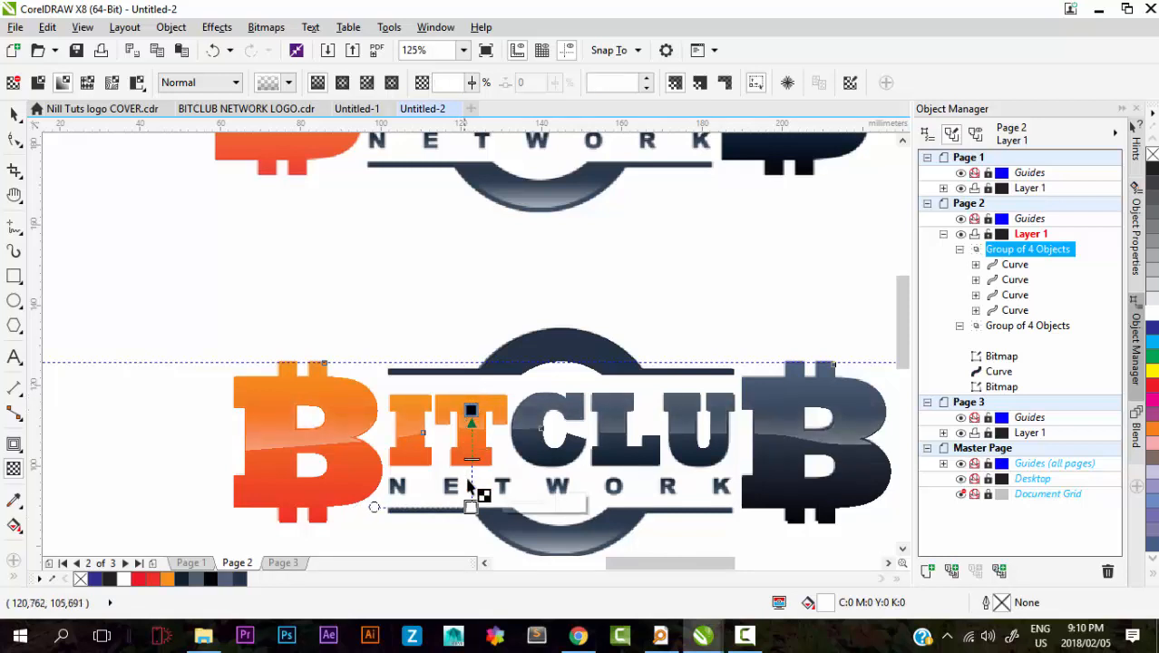
Step: Shorten the transparency gradient so its opaque end sits level with the NETWORK text, strengthening the highlight
{"action": "mouse_move", "coordinate": [471, 506]}
{"action": "left_mouse_down"}
{"action": "mouse_move", "coordinate": [470, 481]}
{"action": "mouse_move", "coordinate": [471, 497]}
{"action": "left_mouse_up"}
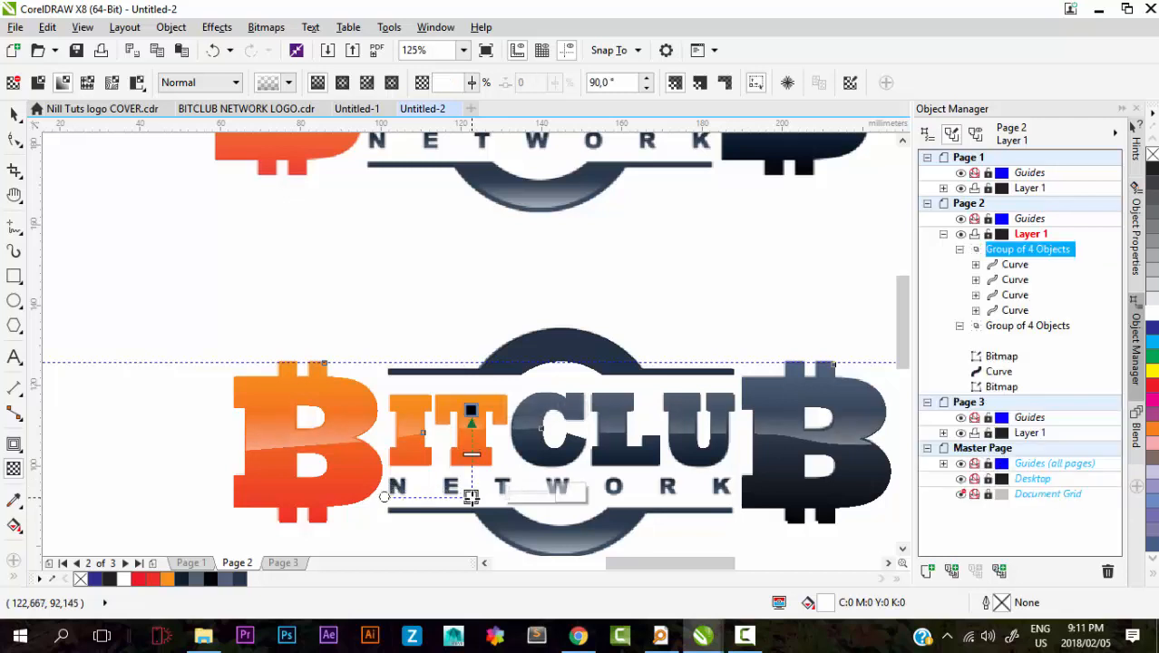
{"action": "scroll", "coordinate": [427, 422], "scroll_direction": "down", "scroll_amount": 2}
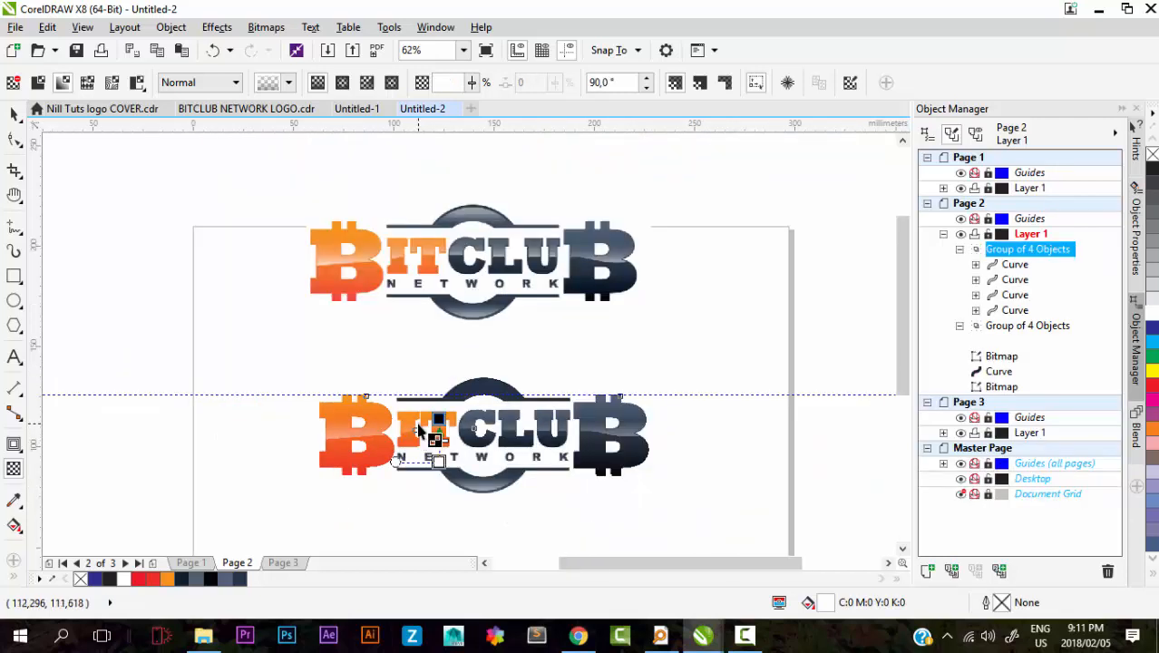
{"action": "scroll", "coordinate": [419, 428], "scroll_direction": "up", "scroll_amount": 2}
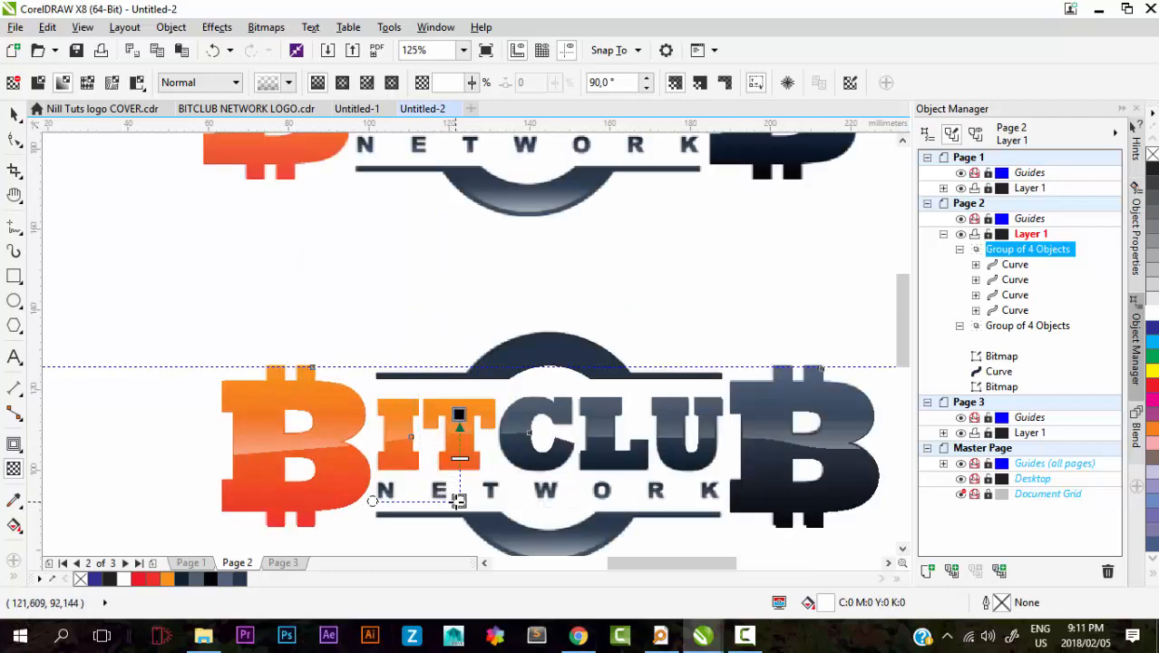
{"action": "mouse_move", "coordinate": [458, 502]}
{"action": "left_mouse_down"}
{"action": "mouse_move", "coordinate": [450, 480]}
{"action": "mouse_move", "coordinate": [458, 490]}
{"action": "left_mouse_up"}
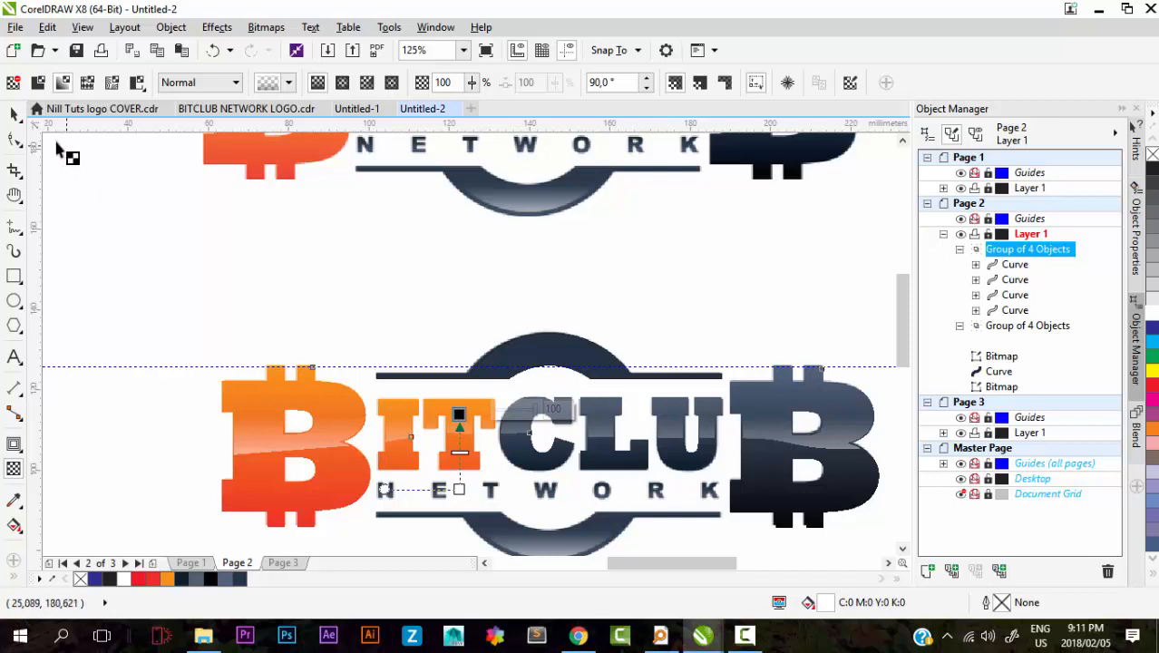
Step: Examine the glossy highlights on the recreated letters and the large dark B against the reference logo above
{"action": "left_click", "coordinate": [13, 116]}
{"action": "left_click", "coordinate": [212, 200]}
{"action": "scroll", "coordinate": [505, 410], "scroll_direction": "down", "scroll_amount": 1}
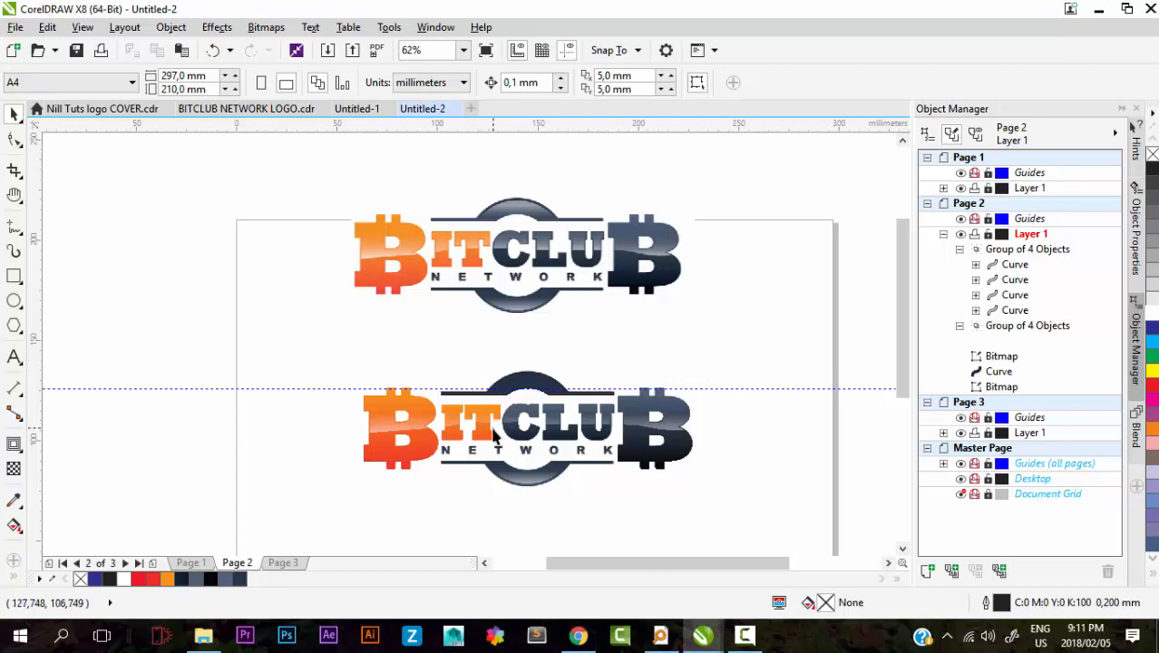
{"action": "scroll", "coordinate": [494, 436], "scroll_direction": "up", "scroll_amount": 1}
{"action": "scroll", "coordinate": [502, 435], "scroll_direction": "down", "scroll_amount": 1}
{"action": "scroll", "coordinate": [595, 246], "scroll_direction": "up", "scroll_amount": 1}
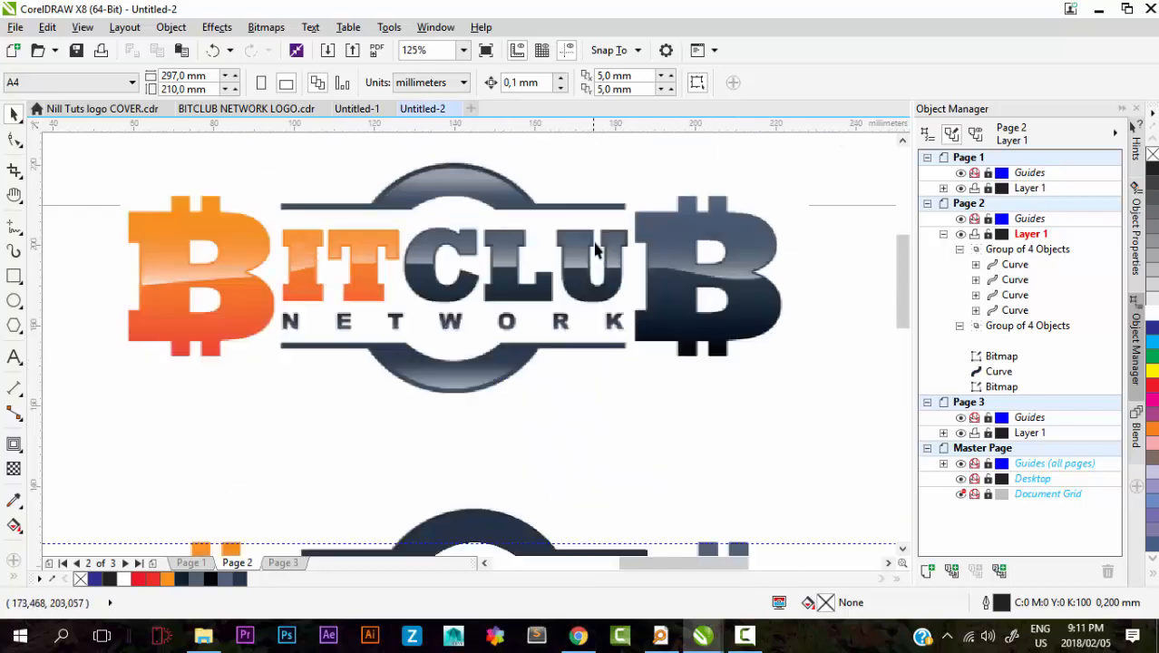
{"action": "scroll", "coordinate": [626, 284], "scroll_direction": "up", "scroll_amount": 1}
{"action": "scroll", "coordinate": [632, 293], "scroll_direction": "down", "scroll_amount": 1}
{"action": "scroll", "coordinate": [637, 463], "scroll_direction": "up", "scroll_amount": 3}
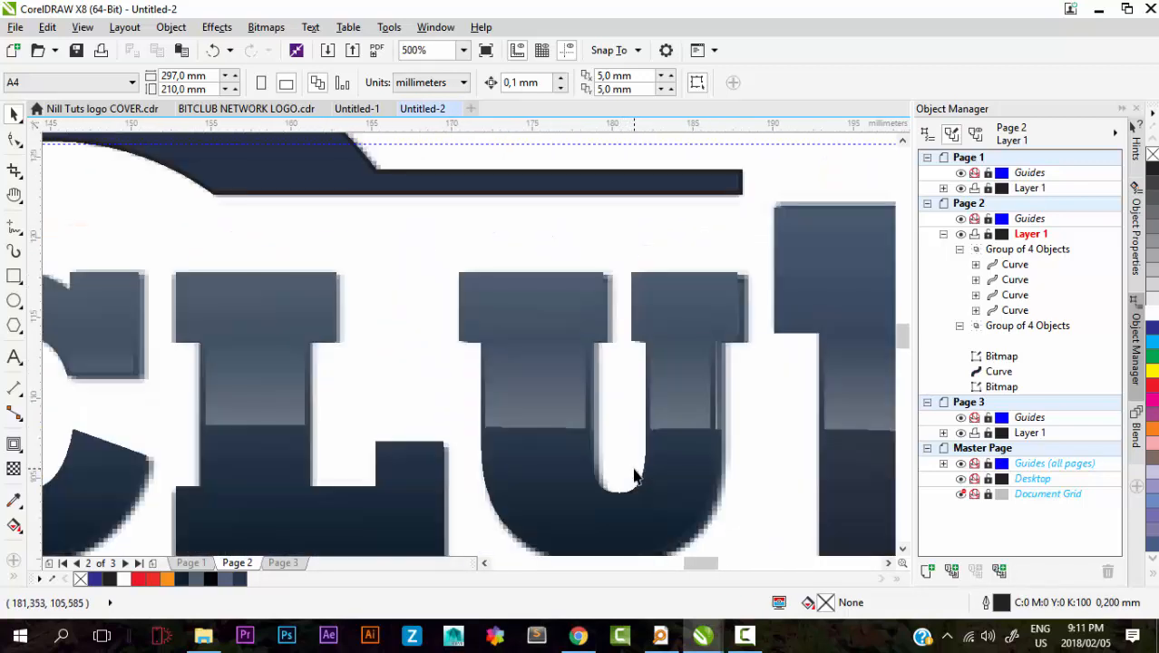
{"action": "scroll", "coordinate": [640, 471], "scroll_direction": "down", "scroll_amount": 3}
{"action": "scroll", "coordinate": [620, 503], "scroll_direction": "up", "scroll_amount": 1}
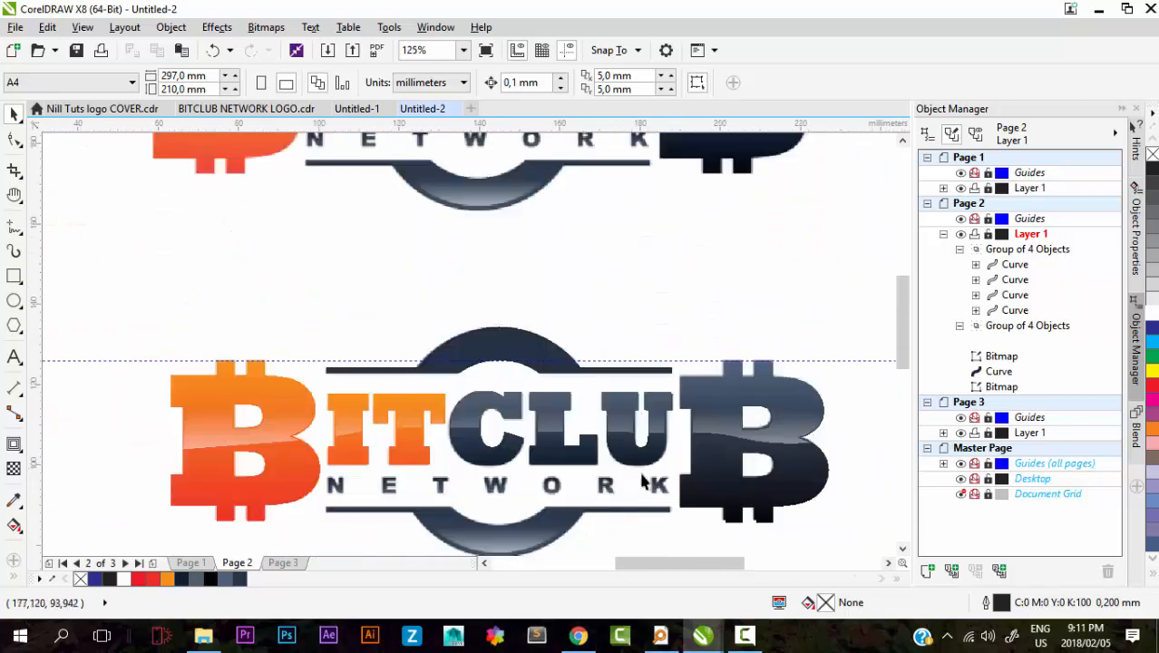
{"action": "scroll", "coordinate": [758, 444], "scroll_direction": "up", "scroll_amount": 4}
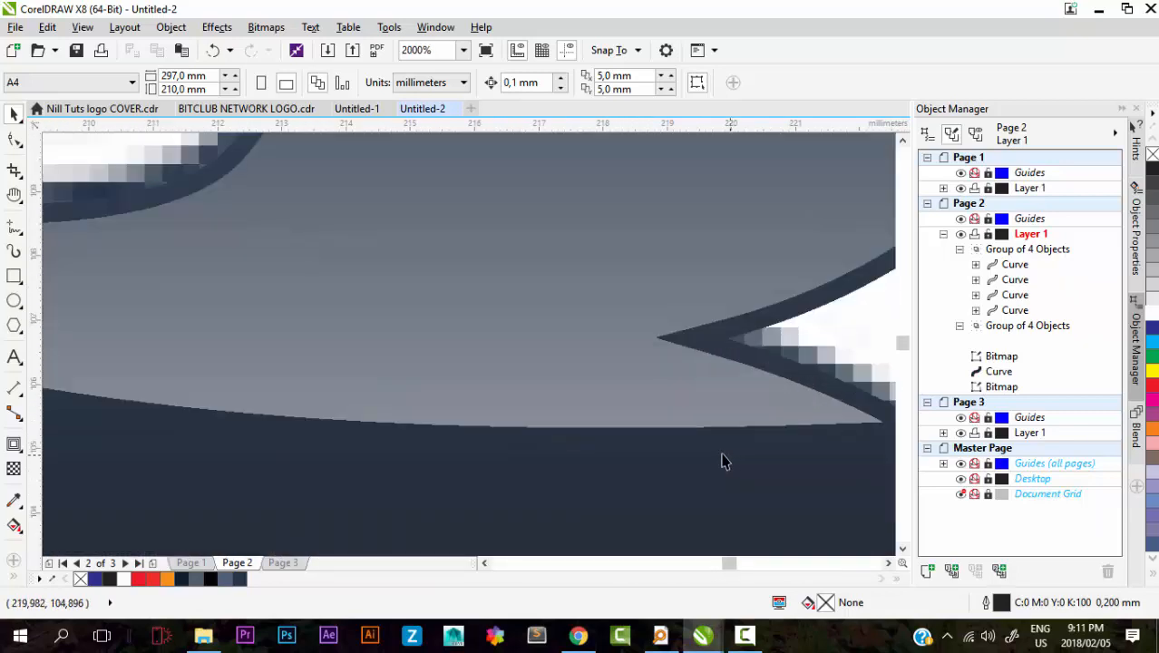
{"action": "scroll", "coordinate": [799, 428], "scroll_direction": "up", "scroll_amount": 3}
{"action": "scroll", "coordinate": [835, 432], "scroll_direction": "down", "scroll_amount": 2}
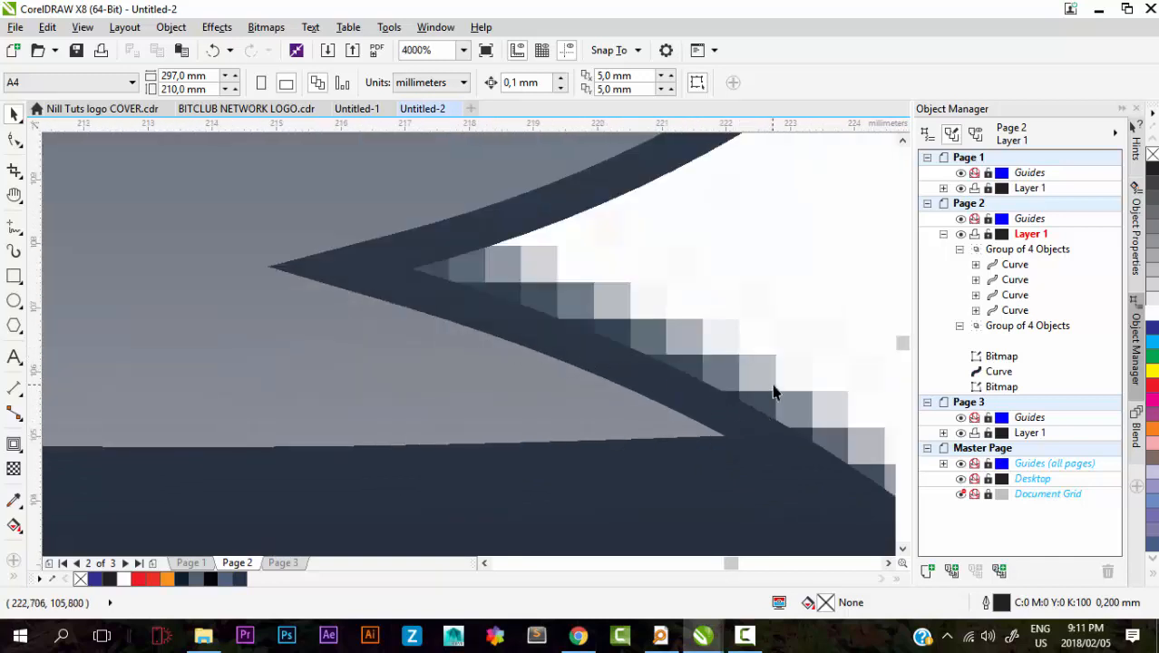
{"action": "scroll", "coordinate": [769, 390], "scroll_direction": "down", "scroll_amount": 6}
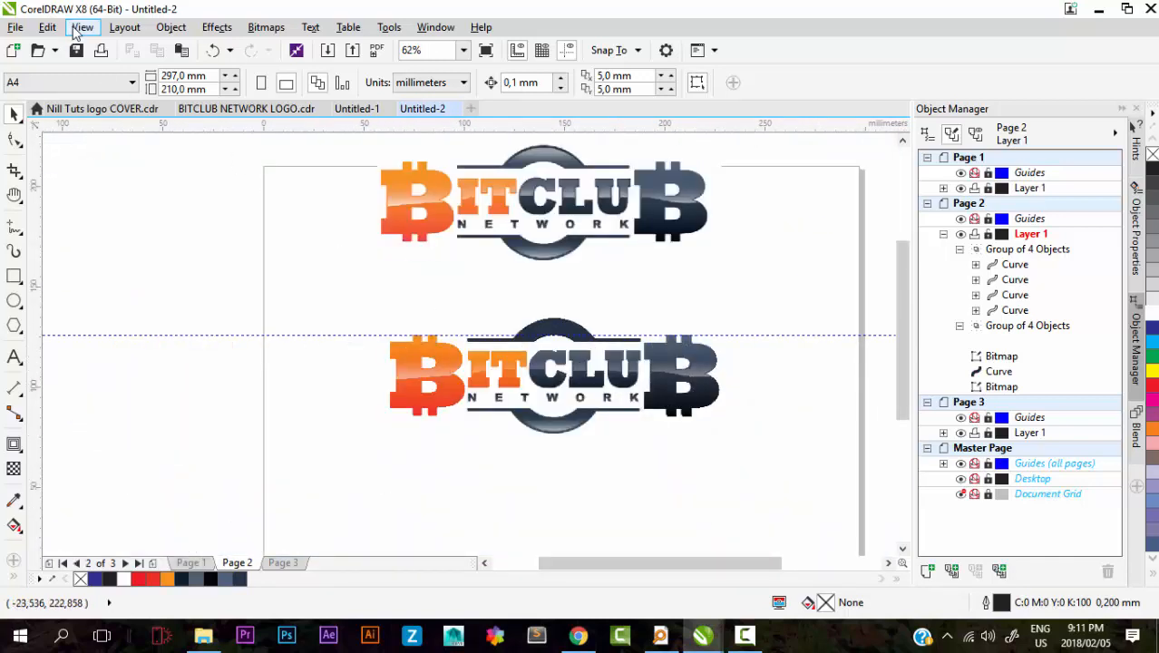
Step: Remove the outline from the dark upper arch-and-bar shape and check its edges
{"action": "scroll", "coordinate": [526, 334], "scroll_direction": "up", "scroll_amount": 3}
{"action": "left_click", "coordinate": [513, 318]}
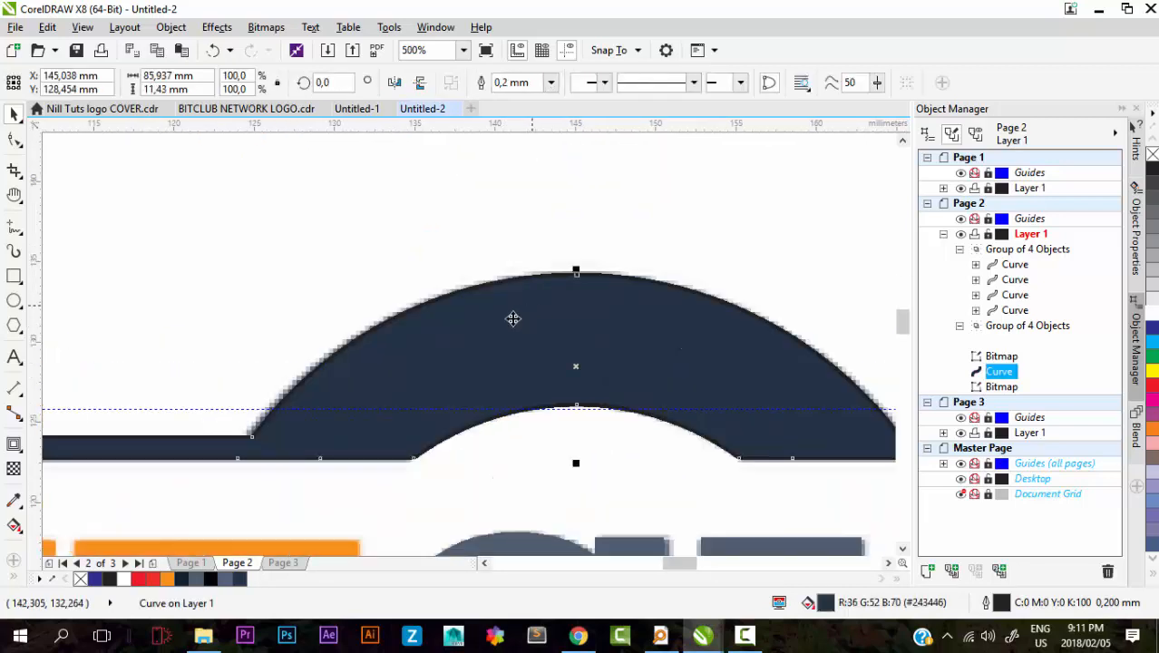
{"action": "left_click", "coordinate": [596, 299]}
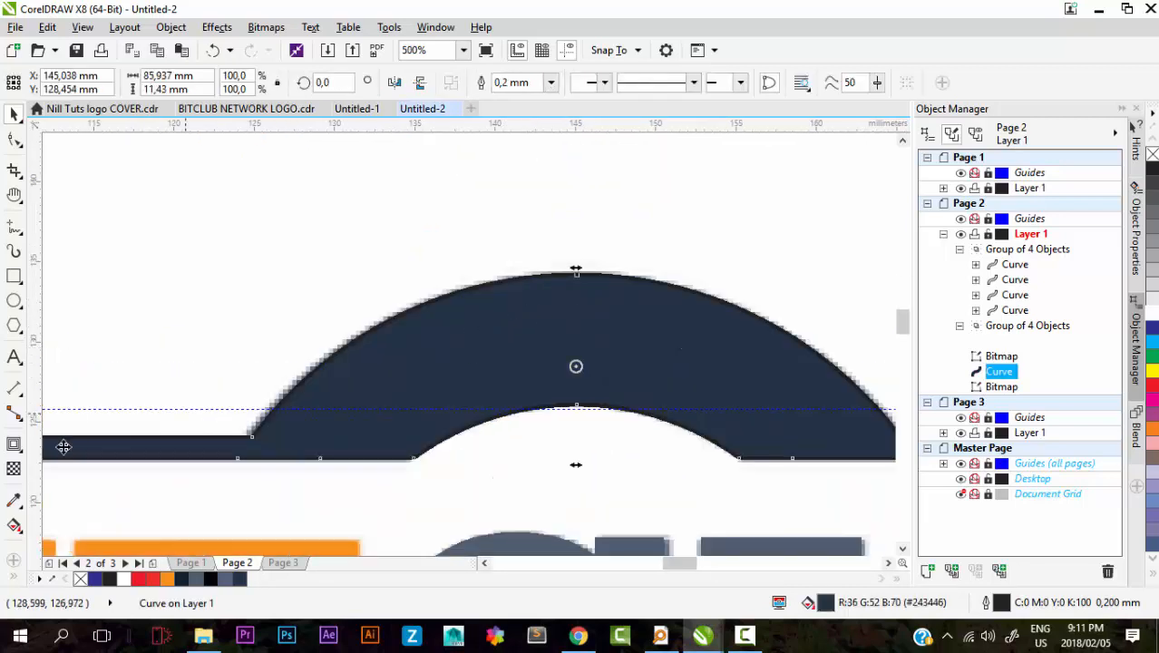
{"action": "right_click", "coordinate": [81, 578]}
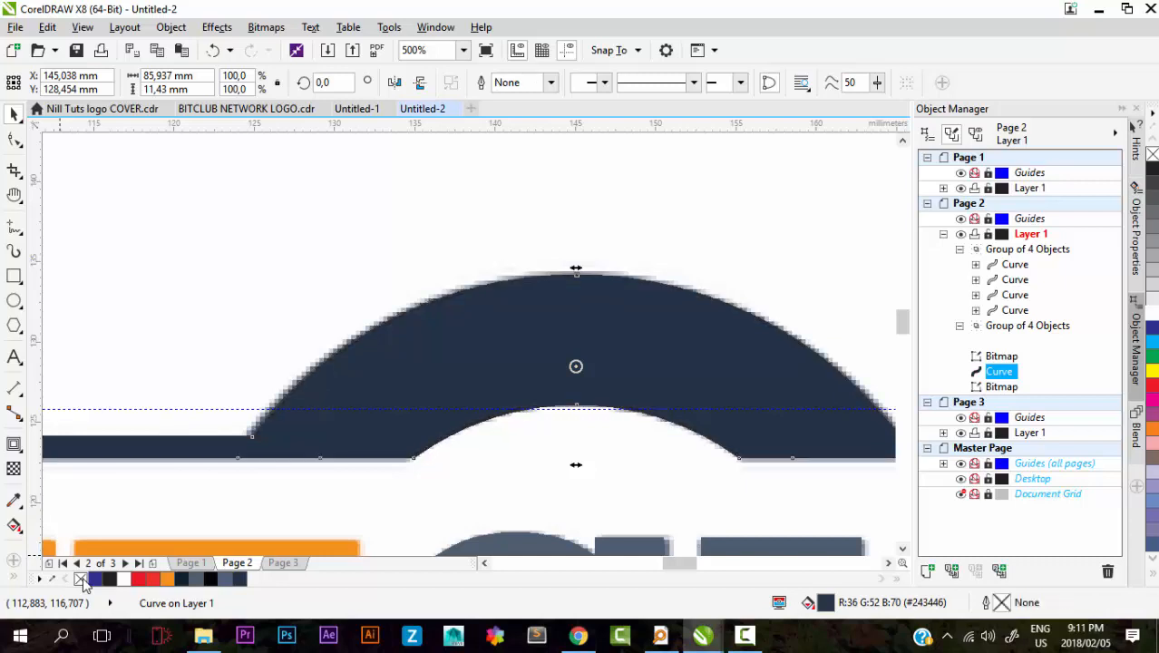
{"action": "left_click", "coordinate": [463, 269]}
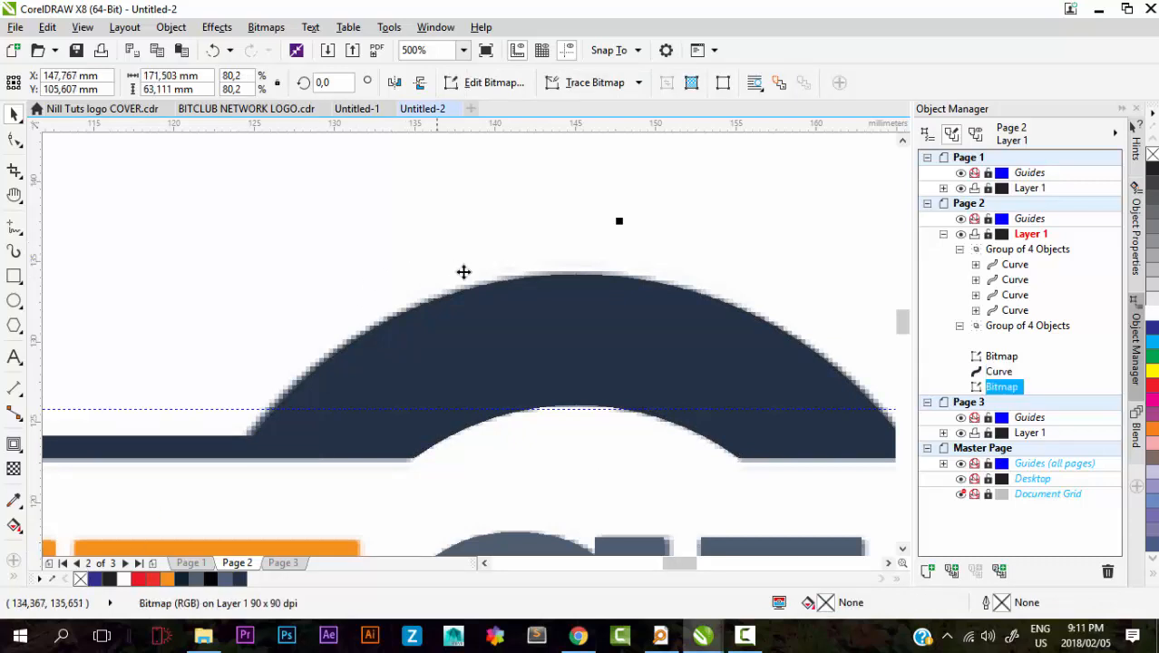
{"action": "scroll", "coordinate": [547, 300], "scroll_direction": "down", "scroll_amount": 2}
{"action": "key", "text": "Escape"}
{"action": "left_click", "coordinate": [594, 317]}
{"action": "scroll", "coordinate": [591, 313], "scroll_direction": "up", "scroll_amount": 2}
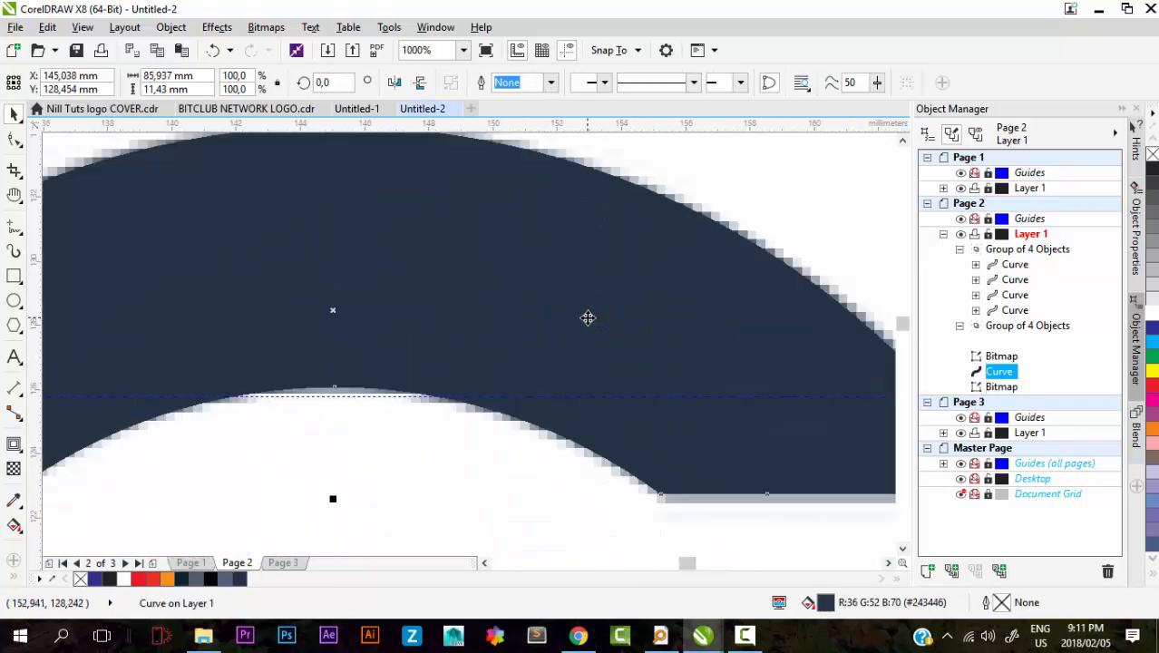
{"action": "scroll", "coordinate": [590, 313], "scroll_direction": "down", "scroll_amount": 2}
{"action": "key", "text": "Escape"}
Step: Apply a one-step inside contour with a 0.8 mm offset to the upper arch-and-bar shape
{"action": "scroll", "coordinate": [583, 310], "scroll_direction": "up", "scroll_amount": 2}
{"action": "left_click", "coordinate": [581, 308]}
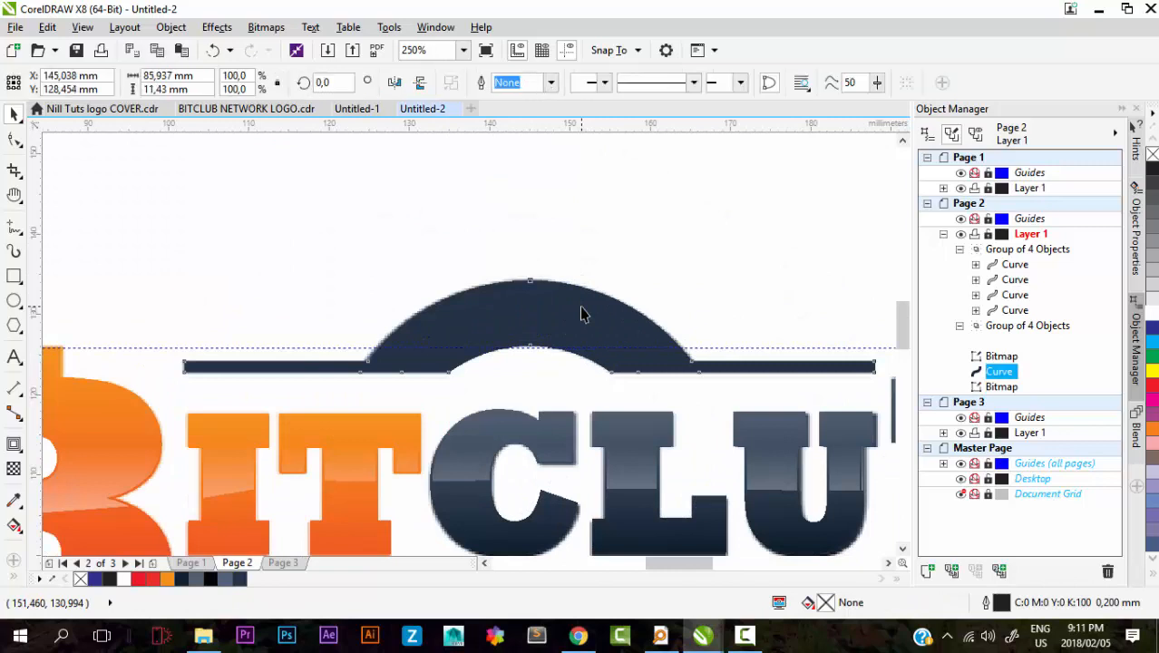
{"action": "scroll", "coordinate": [385, 313], "scroll_direction": "down", "scroll_amount": 2}
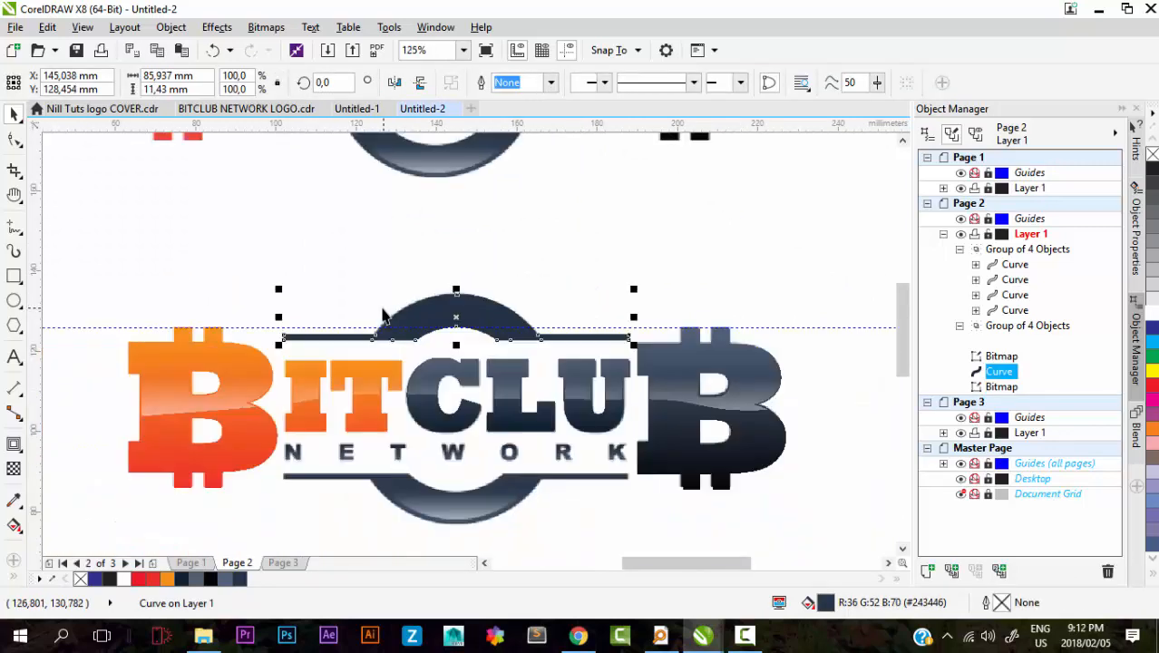
{"action": "left_click", "coordinate": [14, 443]}
{"action": "left_click", "coordinate": [54, 462]}
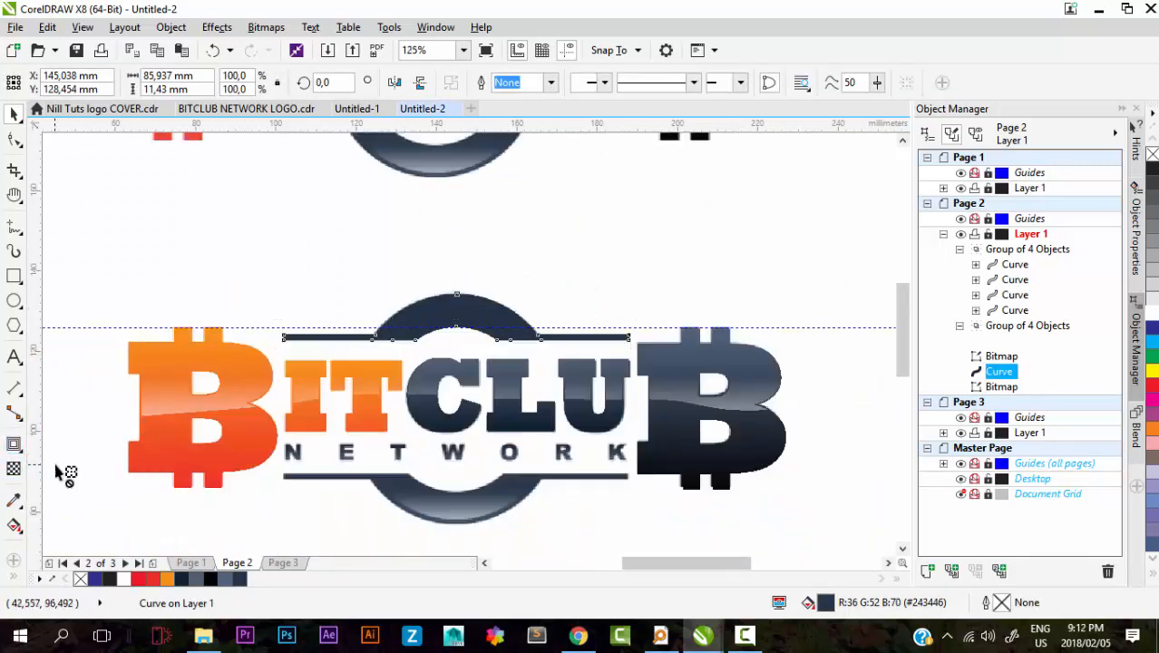
{"action": "scroll", "coordinate": [292, 462], "scroll_direction": "down", "scroll_amount": 2}
{"action": "scroll", "coordinate": [344, 405], "scroll_direction": "up", "scroll_amount": 2}
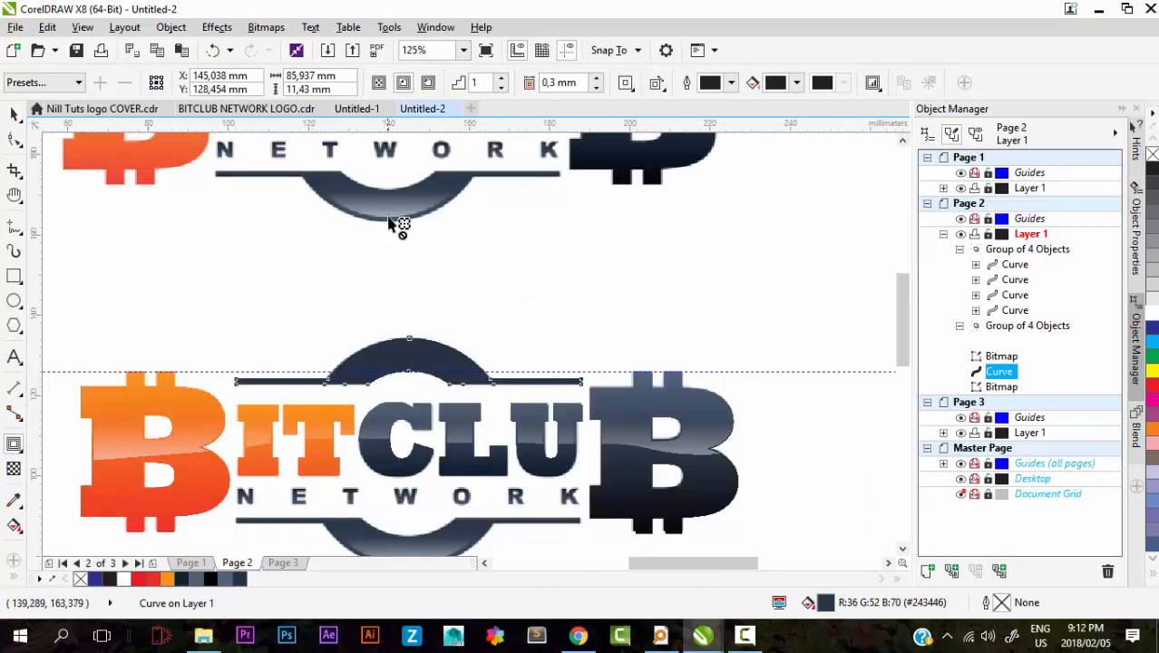
{"action": "left_click", "coordinate": [404, 82]}
{"action": "scroll", "coordinate": [370, 354], "scroll_direction": "up", "scroll_amount": 2}
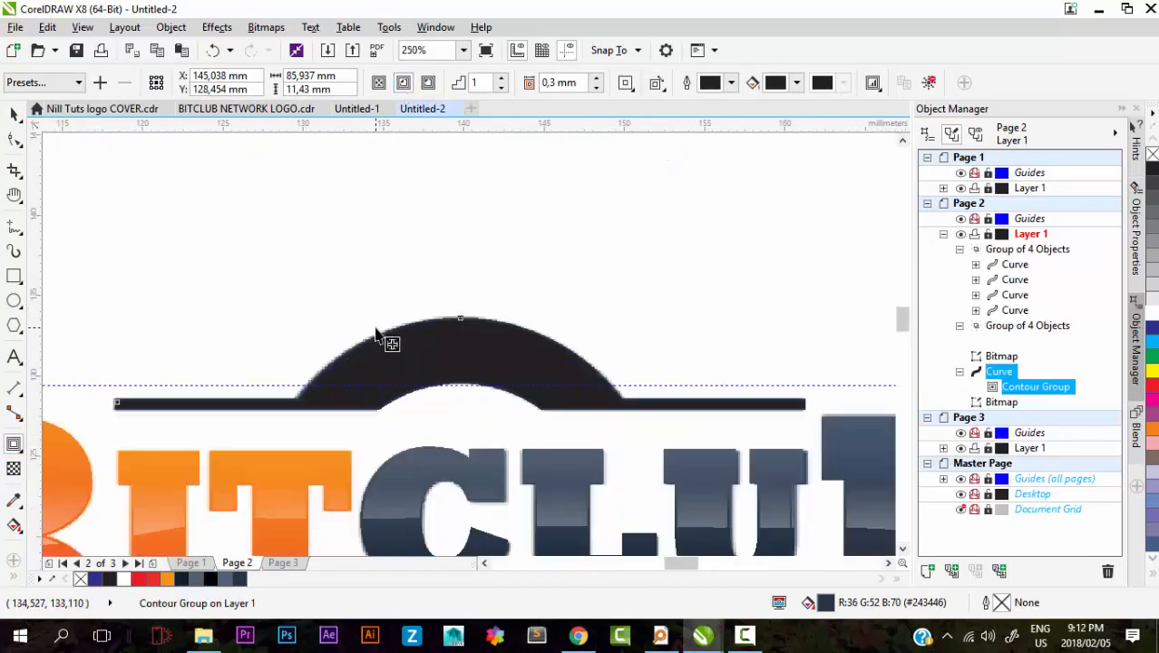
{"action": "scroll", "coordinate": [386, 333], "scroll_direction": "up", "scroll_amount": 2}
{"action": "left_click", "coordinate": [597, 79]}
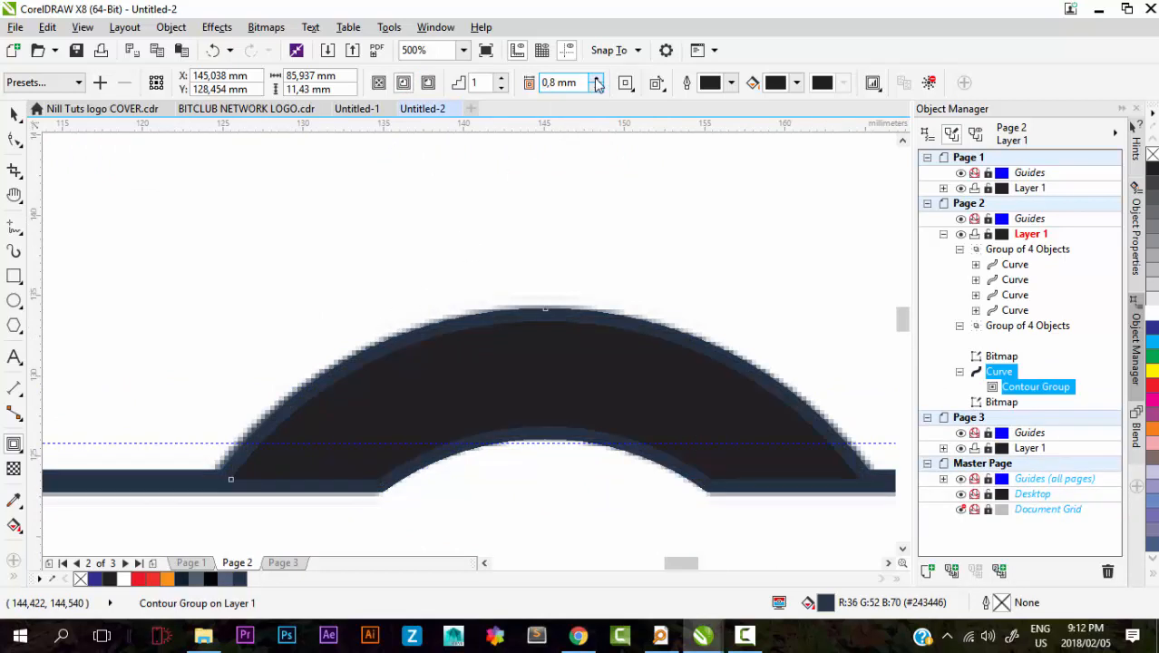
Step: Break the arch's contour group apart into separate curves and clear the selection
{"action": "right_click", "coordinate": [530, 318]}
{"action": "right_click", "coordinate": [498, 358]}
{"action": "right_click", "coordinate": [498, 358]}
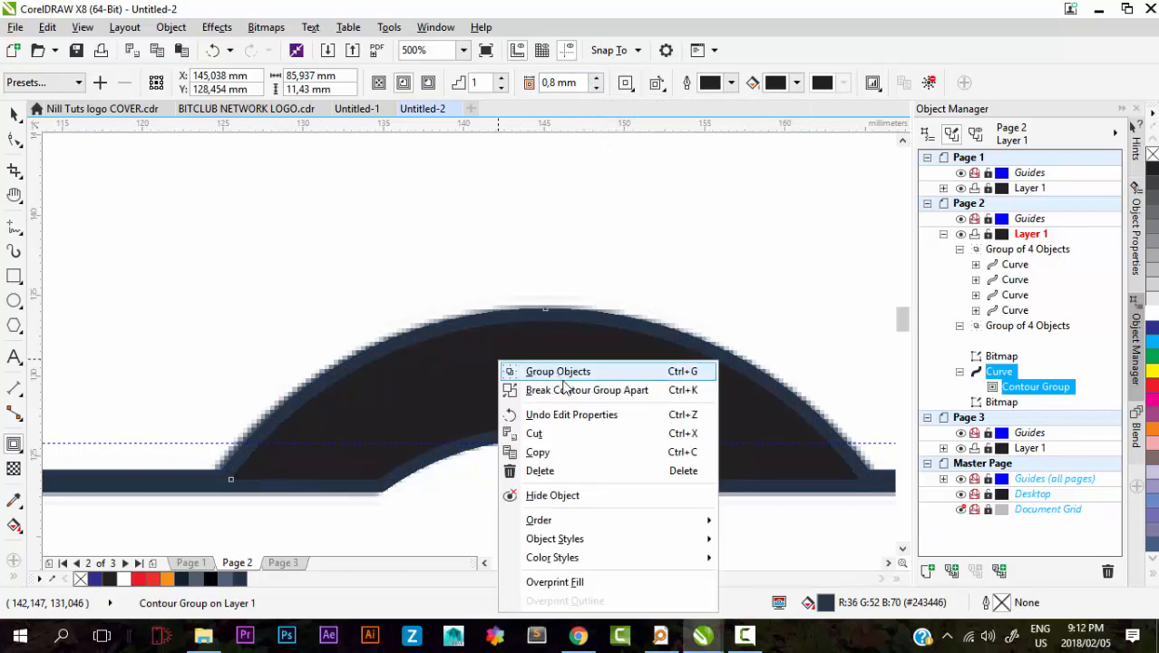
{"action": "left_click", "coordinate": [569, 389]}
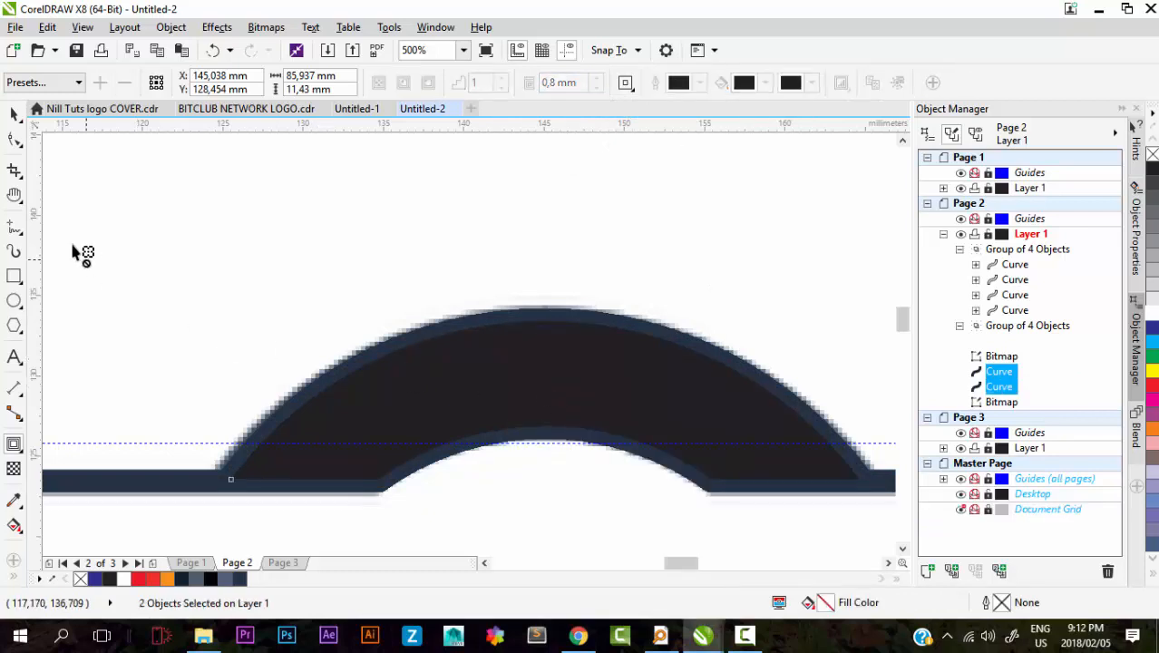
{"action": "left_click", "coordinate": [13, 116]}
{"action": "left_click", "coordinate": [226, 168]}
Step: Fill the inner contour curve of the upper arch with white
{"action": "scroll", "coordinate": [544, 276], "scroll_direction": "down", "scroll_amount": 1}
{"action": "left_click", "coordinate": [560, 324]}
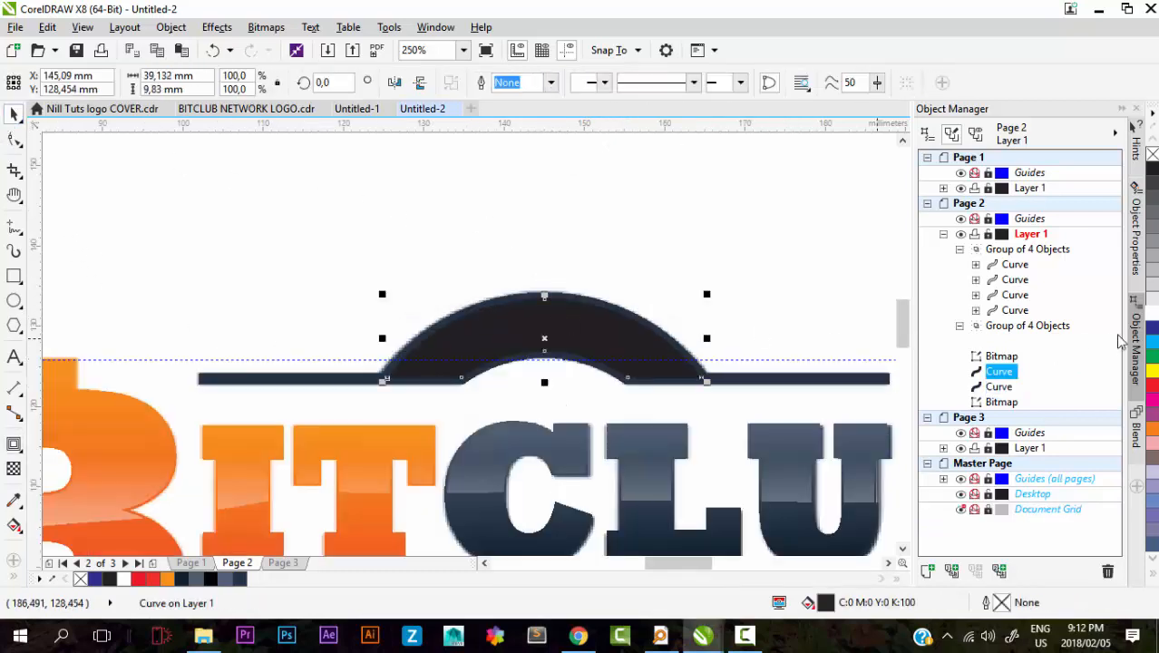
{"action": "left_click", "coordinate": [1151, 312]}
{"action": "left_click", "coordinate": [554, 215]}
{"action": "scroll", "coordinate": [405, 349], "scroll_direction": "down", "scroll_amount": 1}
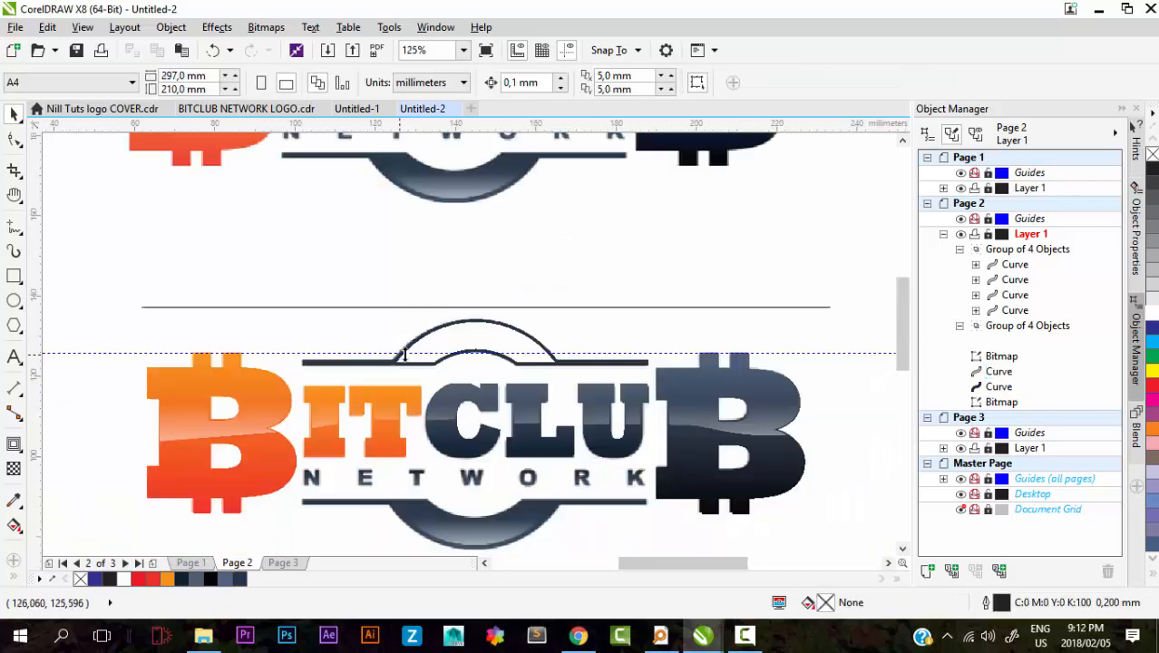
{"action": "scroll", "coordinate": [472, 367], "scroll_direction": "up", "scroll_amount": 2}
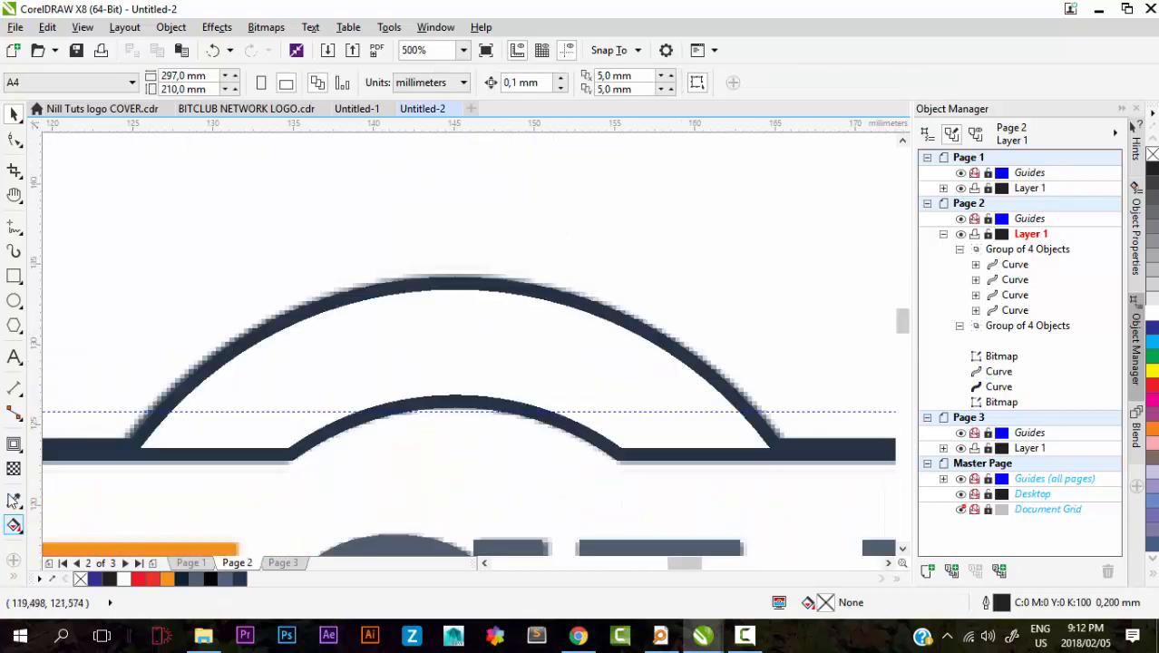
Step: Apply a vertical linear transparency to the white arch curve, from opaque near its crest to transparent at its inner edge
{"action": "left_click", "coordinate": [13, 468]}
{"action": "scroll", "coordinate": [475, 349], "scroll_direction": "down", "scroll_amount": 1}
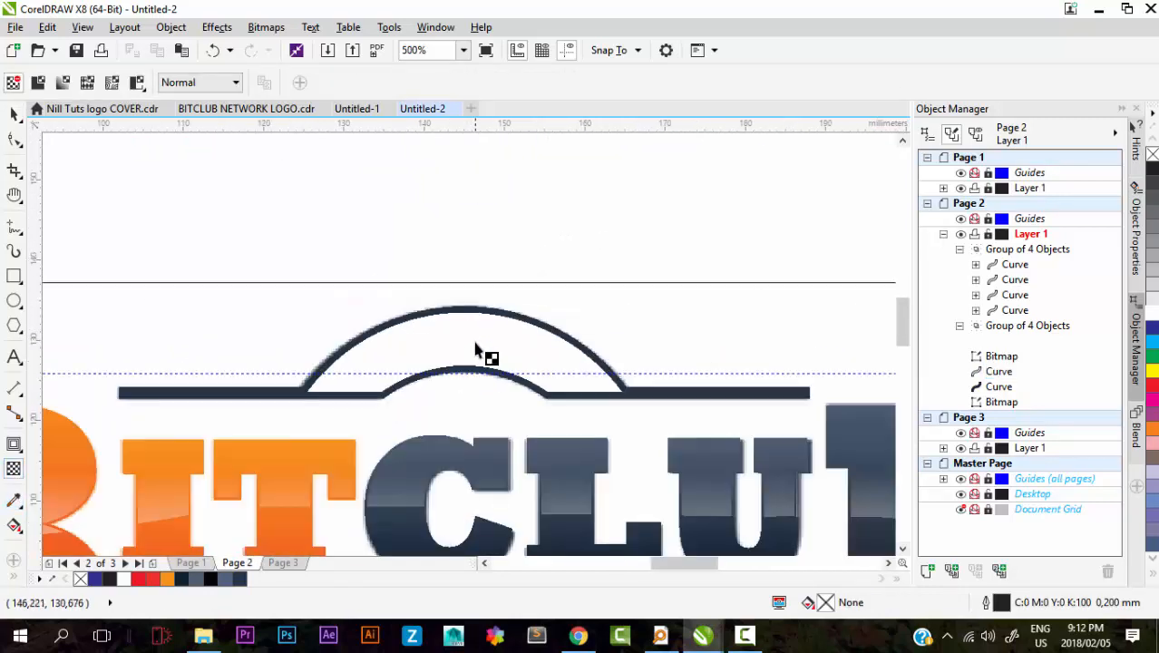
{"action": "scroll", "coordinate": [473, 350], "scroll_direction": "up", "scroll_amount": 1}
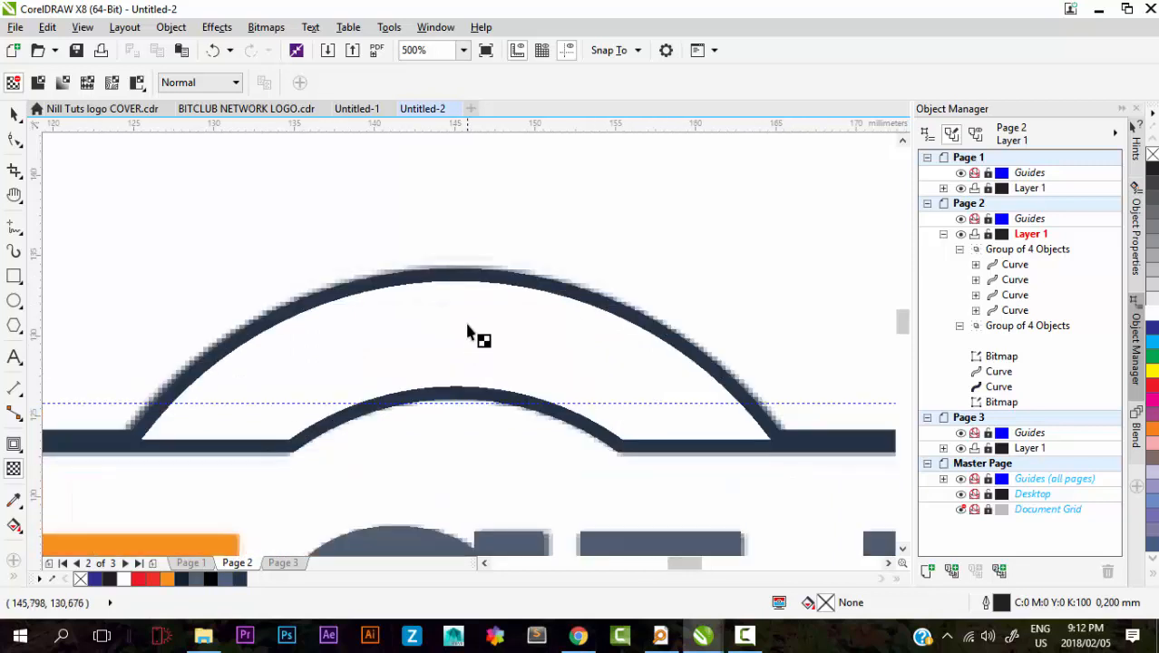
{"action": "left_click", "coordinate": [466, 319]}
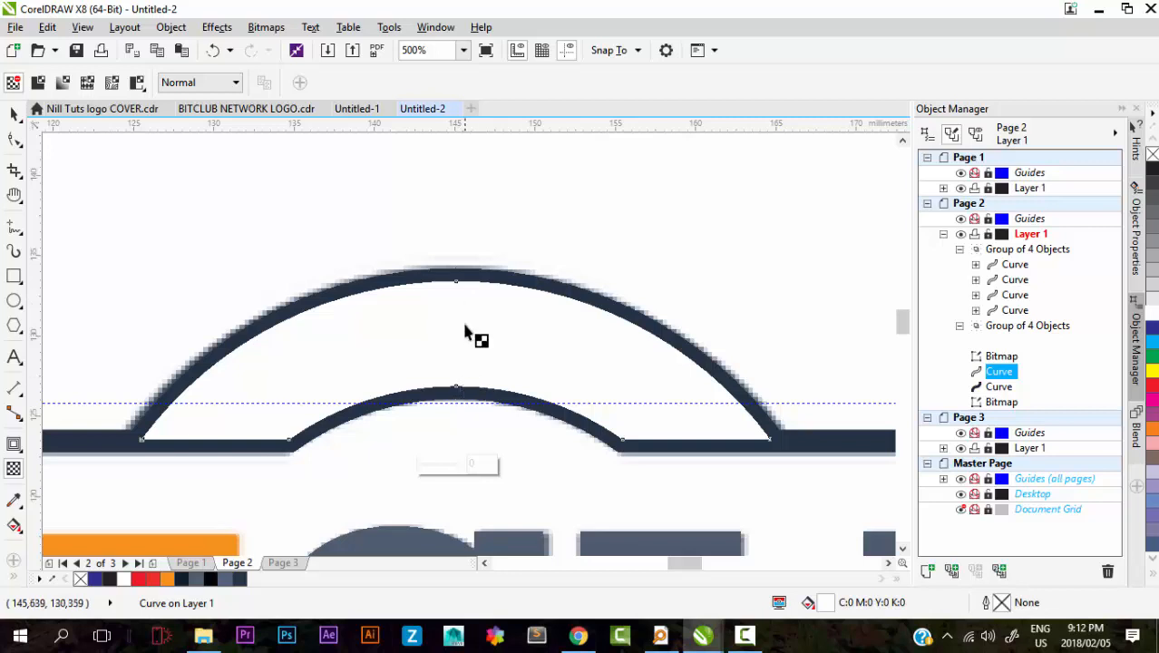
{"action": "left_click_drag", "start_coordinate": [464, 306], "coordinate": [463, 393]}
{"action": "scroll", "coordinate": [466, 324], "scroll_direction": "down", "scroll_amount": 2}
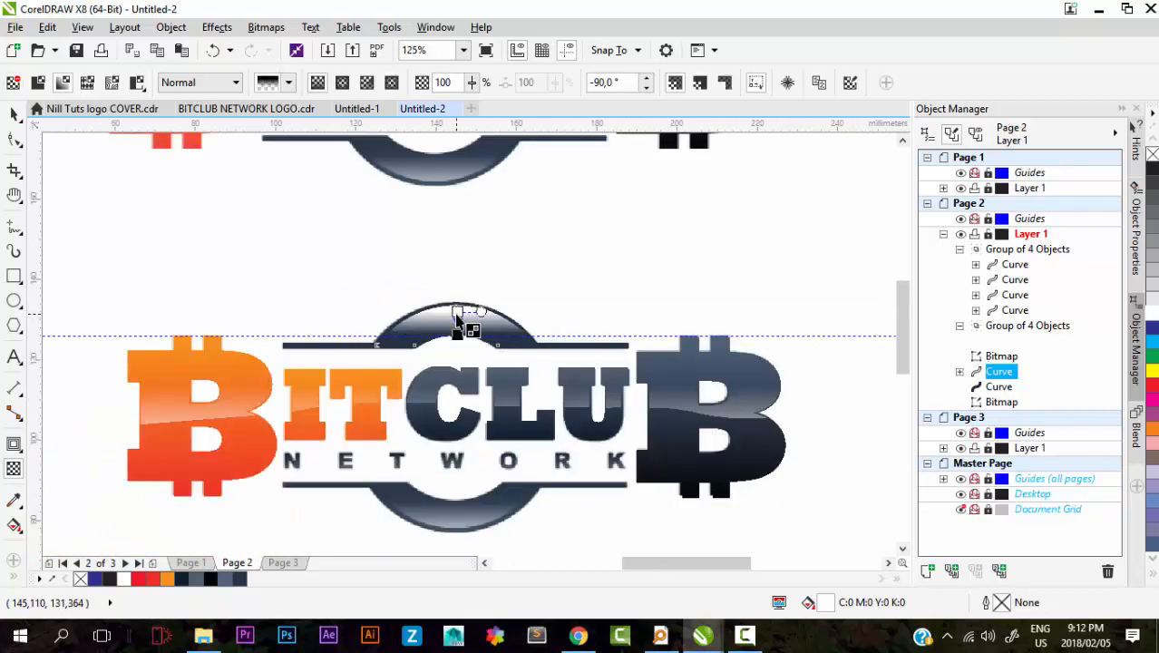
Step: Extend the opaque end of the transparency gradient well above the arch to soften the white highlight
{"action": "left_click_drag", "start_coordinate": [458, 310], "coordinate": [459, 282]}
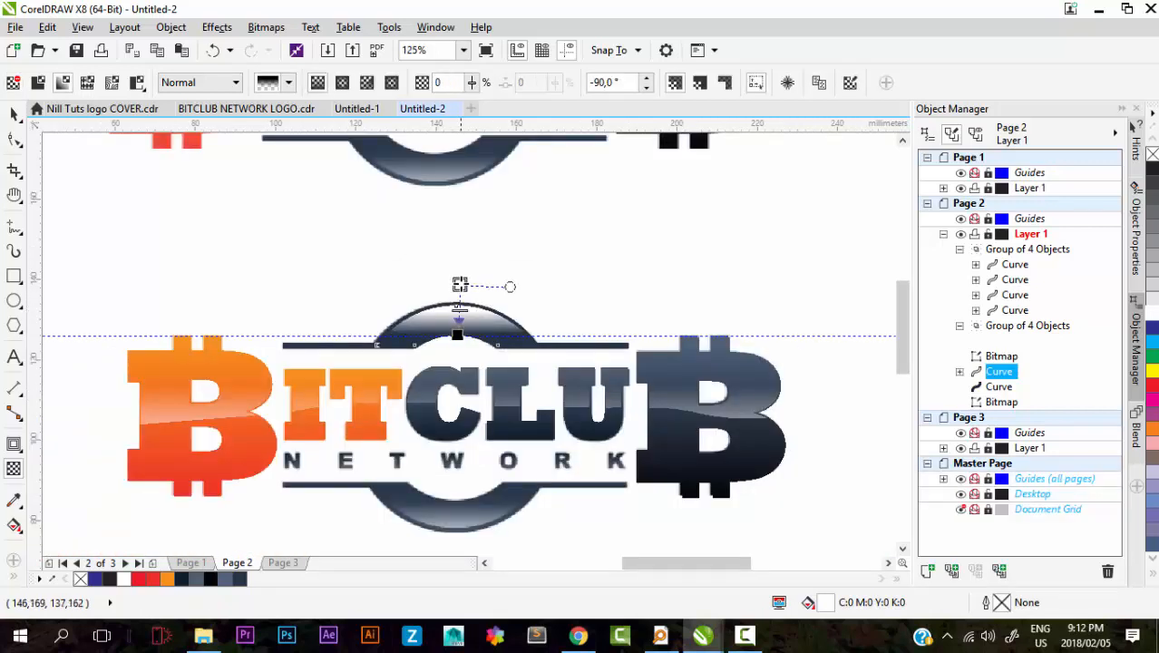
{"action": "left_click", "coordinate": [458, 336]}
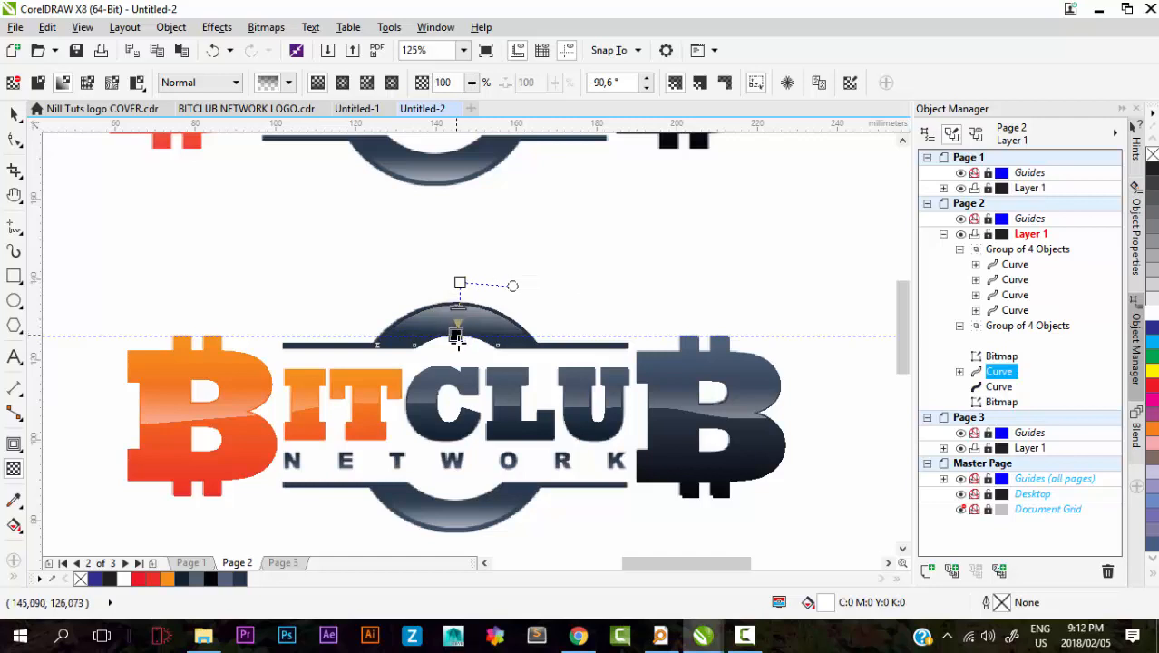
{"action": "left_click_drag", "start_coordinate": [461, 281], "coordinate": [459, 274]}
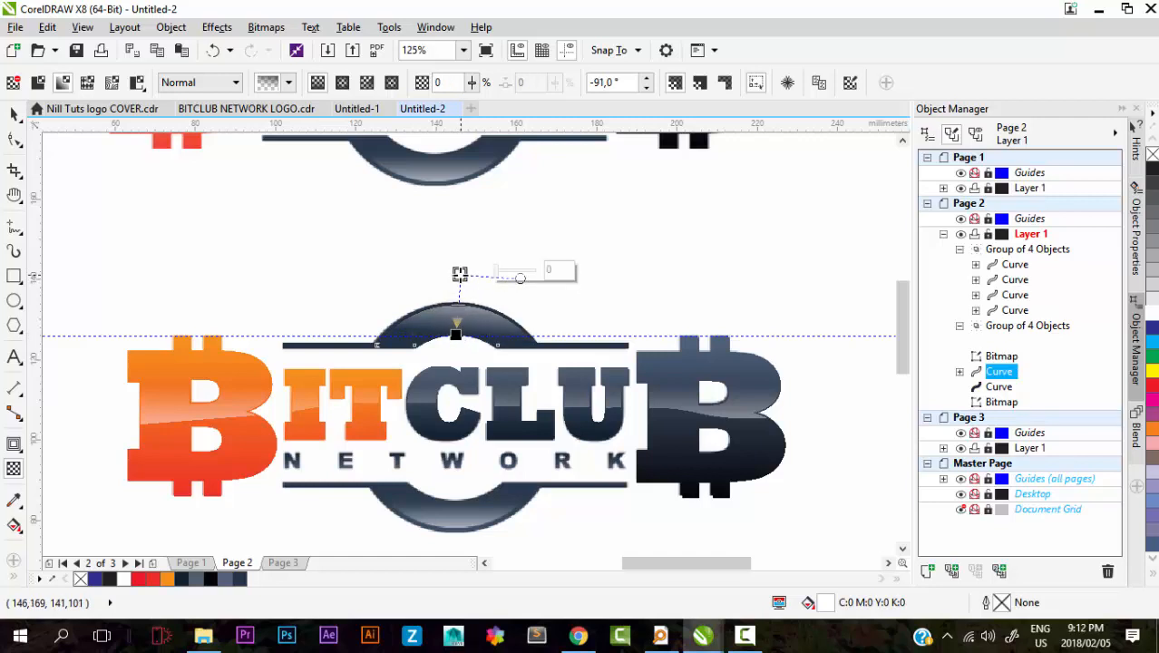
{"action": "left_click", "coordinate": [14, 116]}
{"action": "scroll", "coordinate": [484, 368], "scroll_direction": "down", "scroll_amount": 2}
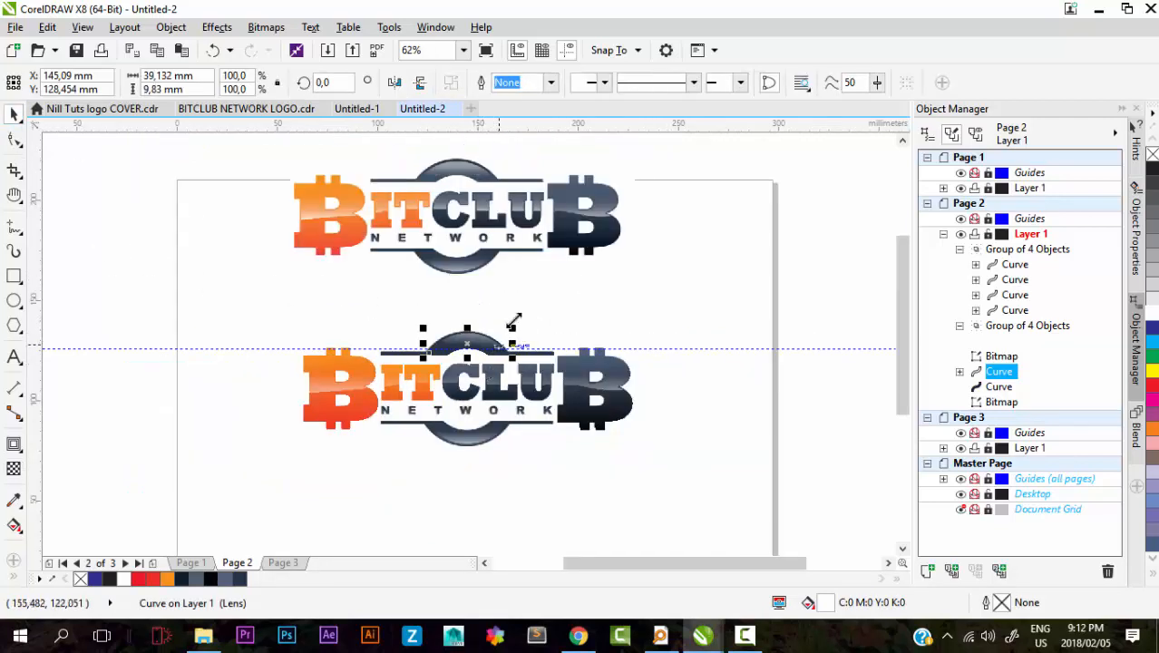
Step: Group the arch highlight with the dark upper arch-and-bar shape
{"action": "scroll", "coordinate": [491, 366], "scroll_direction": "up", "scroll_amount": 2}
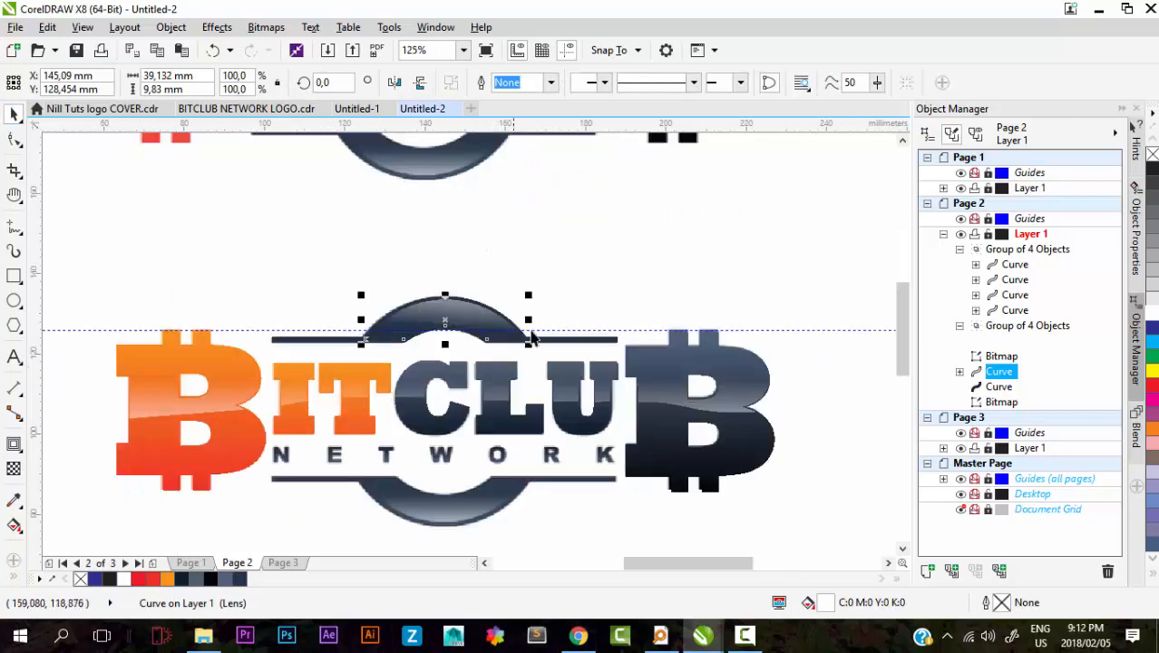
{"action": "left_click_drag", "start_coordinate": [645, 243], "coordinate": [249, 358]}
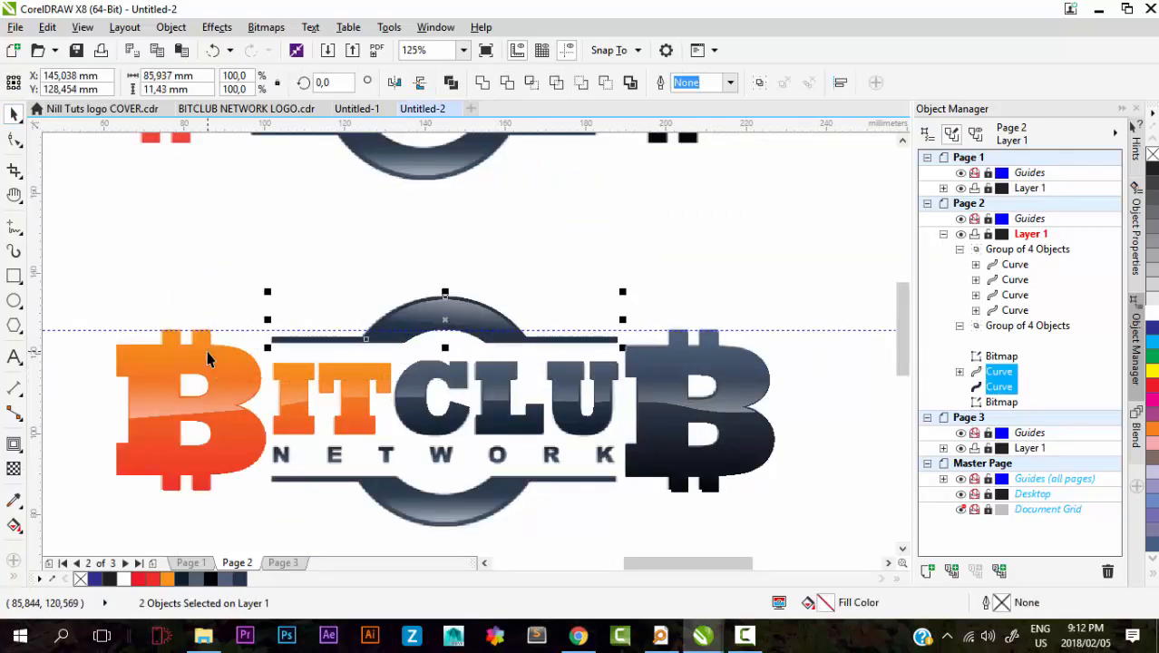
{"action": "scroll", "coordinate": [423, 322], "scroll_direction": "down", "scroll_amount": 2}
{"action": "right_click", "coordinate": [423, 322]}
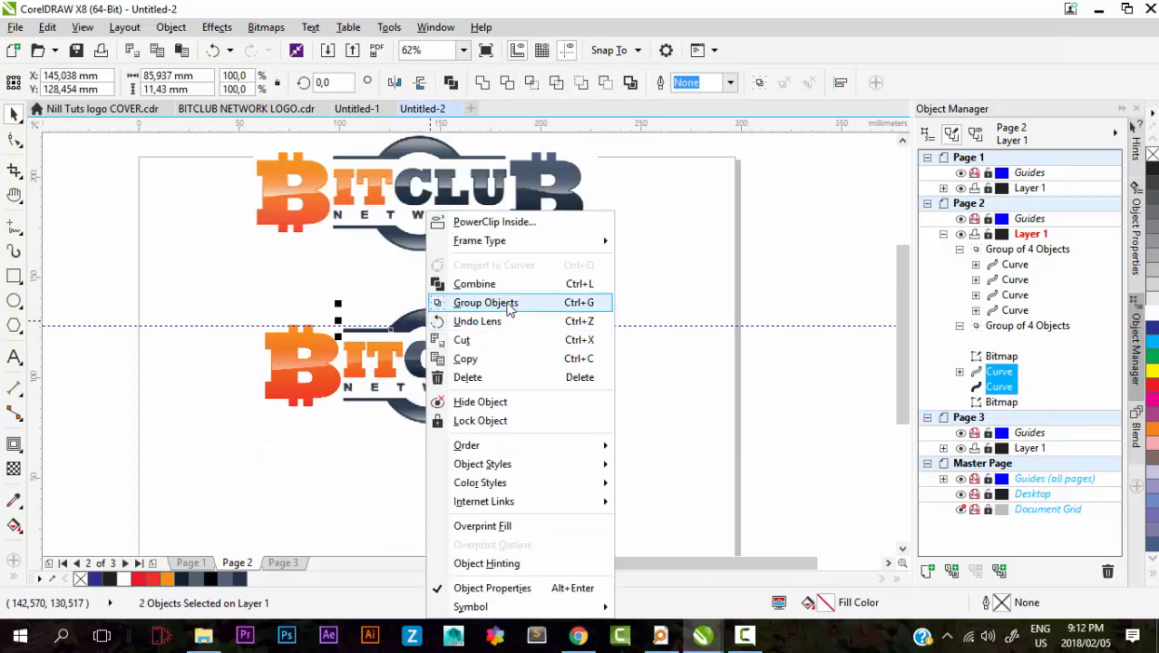
{"action": "left_click", "coordinate": [463, 300]}
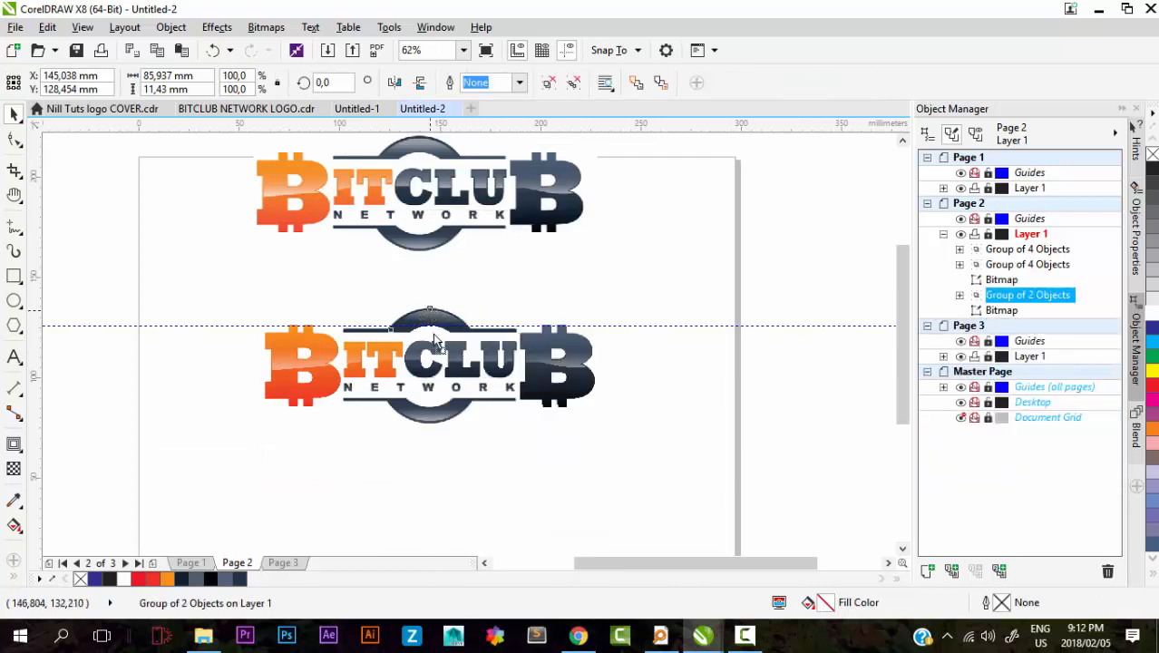
Step: Place a copy of the upper arch-and-bar group below the logo and mirror it vertically
{"action": "left_click_drag", "start_coordinate": [432, 313], "coordinate": [421, 439]}
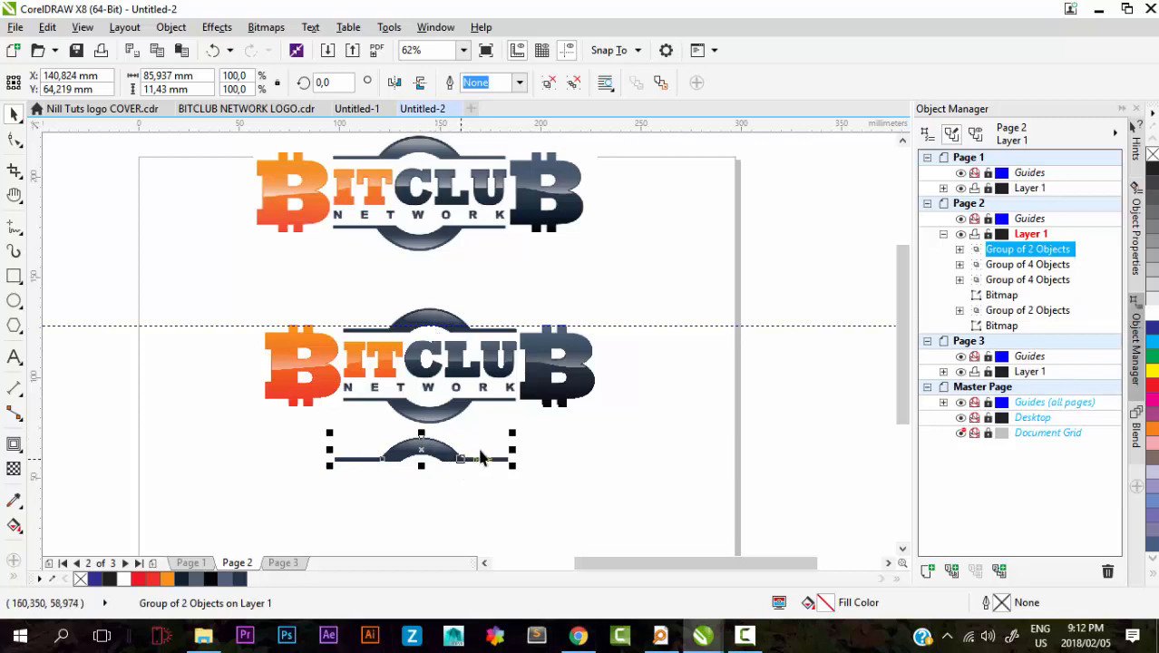
{"action": "left_click", "coordinate": [211, 50]}
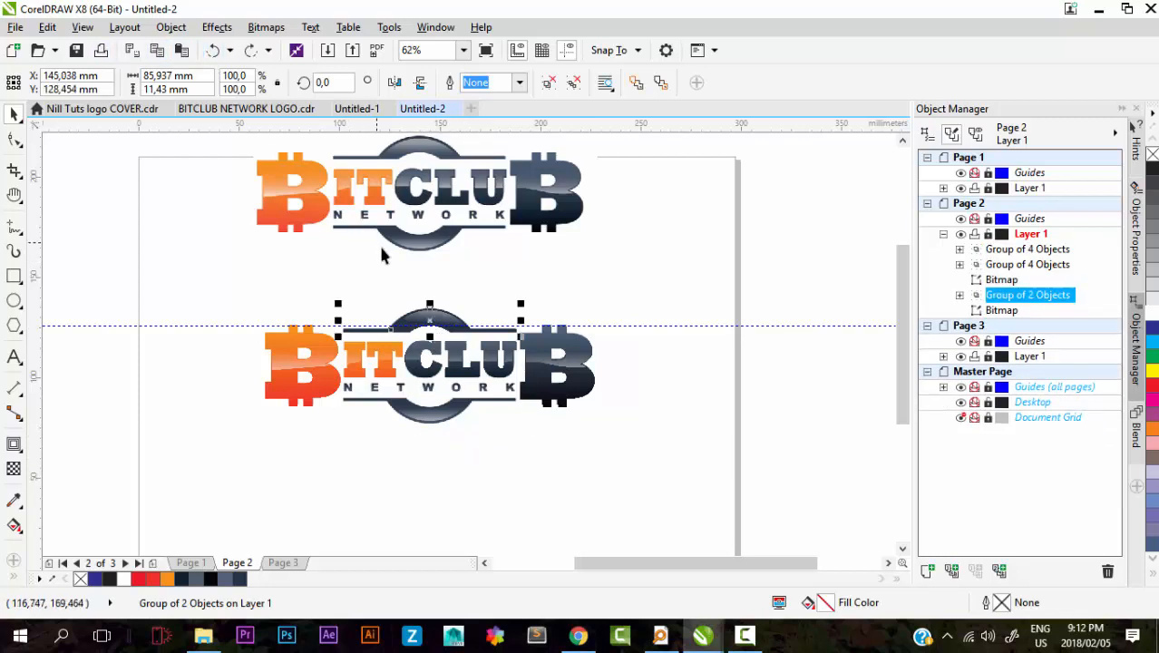
{"action": "left_click_drag", "start_coordinate": [431, 313], "coordinate": [427, 453]}
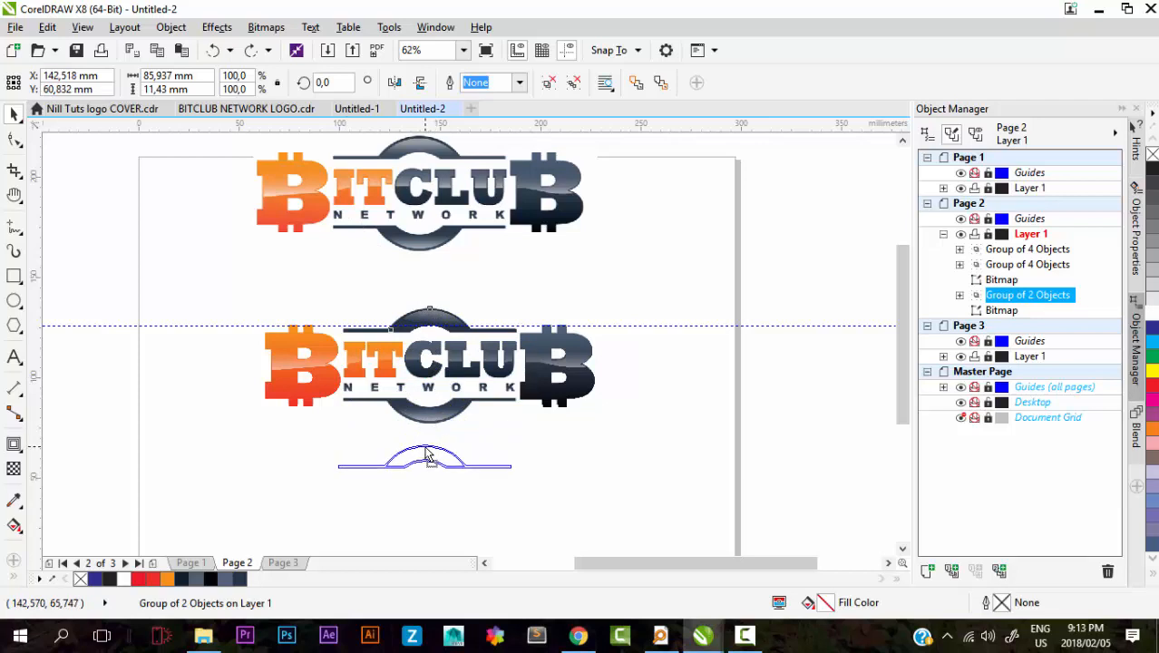
{"action": "left_click_drag", "start_coordinate": [427, 453], "coordinate": [428, 453]}
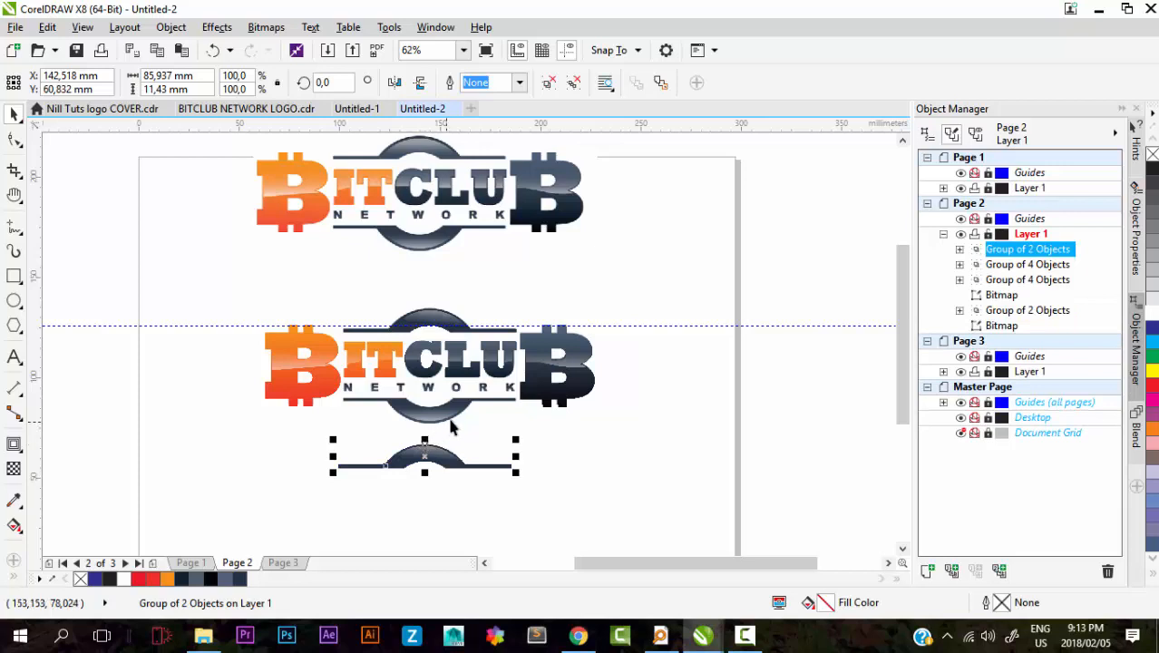
{"action": "left_click", "coordinate": [420, 82]}
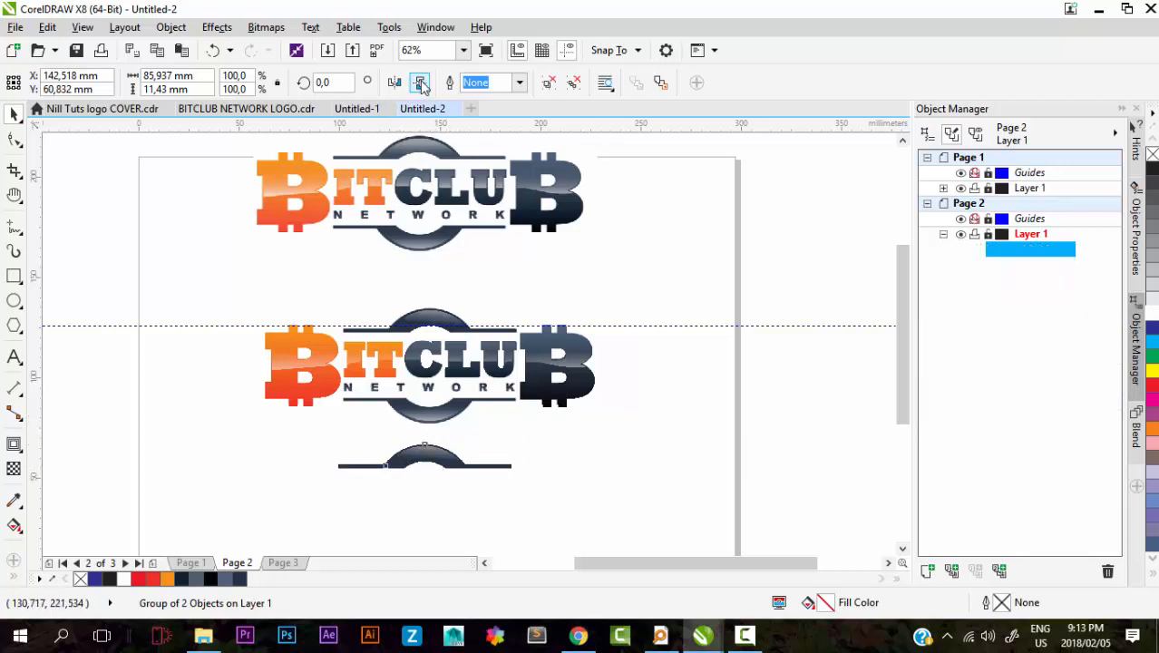
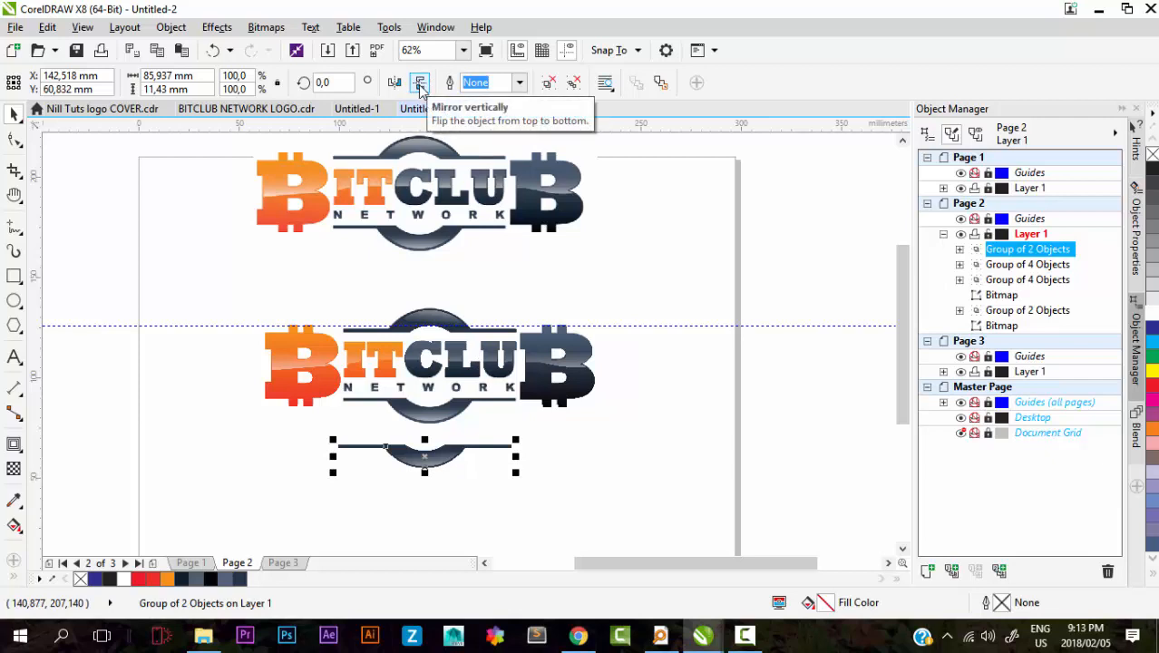
Step: Move the mirrored arch-and-bar copy up onto the lower arch of the logo, beneath the NETWORK word
{"action": "scroll", "coordinate": [381, 408], "scroll_direction": "up", "scroll_amount": 2}
{"action": "scroll", "coordinate": [336, 464], "scroll_direction": "up", "scroll_amount": 2}
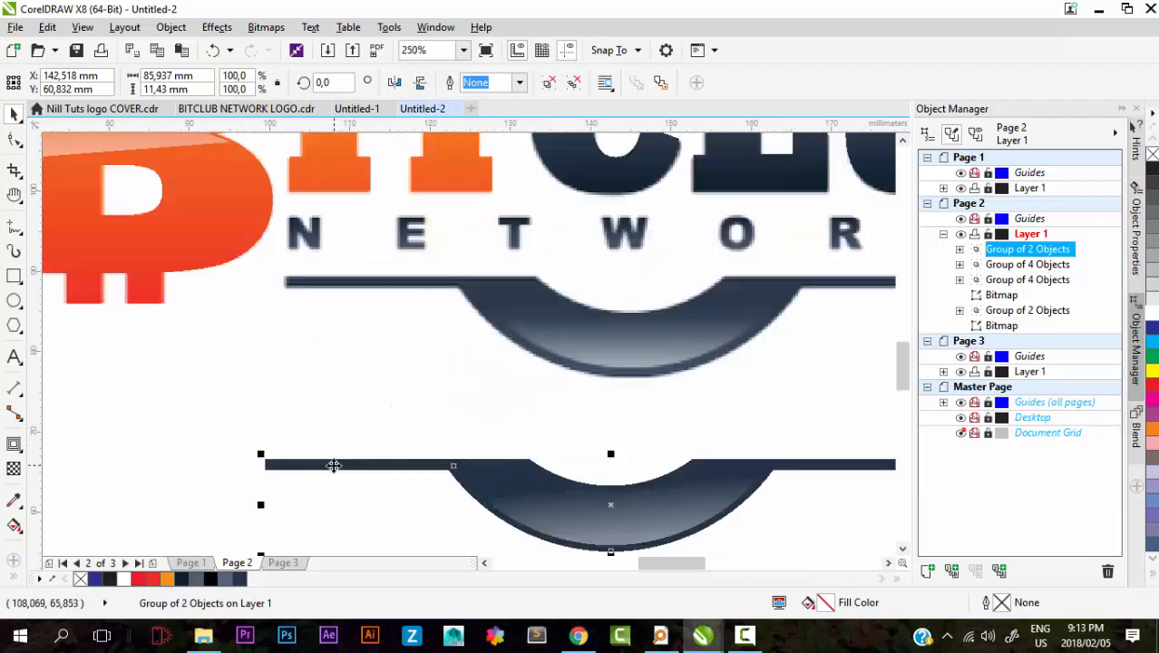
{"action": "left_click_drag", "start_coordinate": [334, 465], "coordinate": [359, 289]}
{"action": "left_click_drag", "start_coordinate": [538, 306], "coordinate": [552, 305]}
{"action": "scroll", "coordinate": [436, 347], "scroll_direction": "down", "scroll_amount": 5}
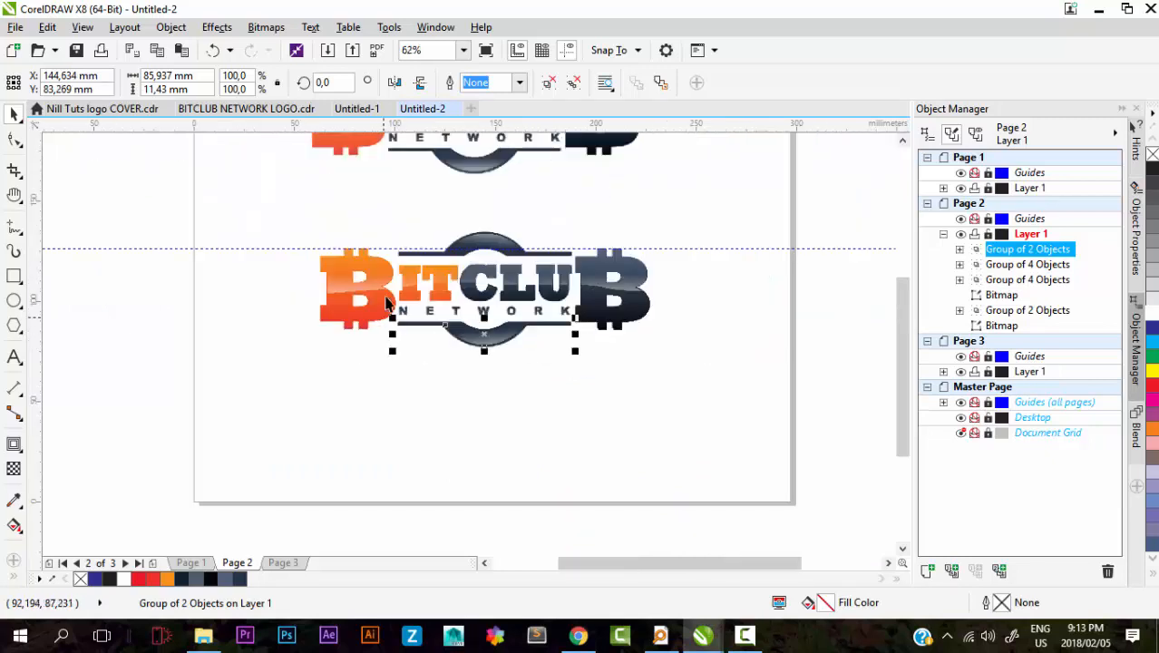
Step: Add a vertical guideline at the upper bar's left end and align the lower arch-and-bar group's left end to it
{"action": "scroll", "coordinate": [386, 302], "scroll_direction": "up", "scroll_amount": 2}
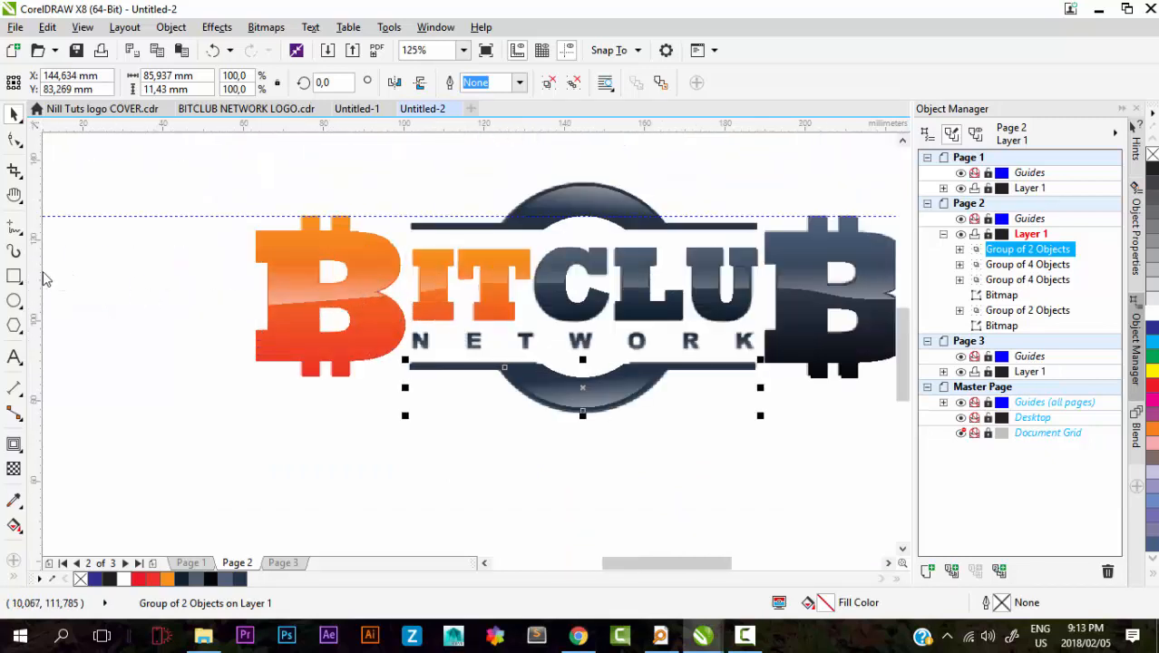
{"action": "left_click", "coordinate": [410, 227]}
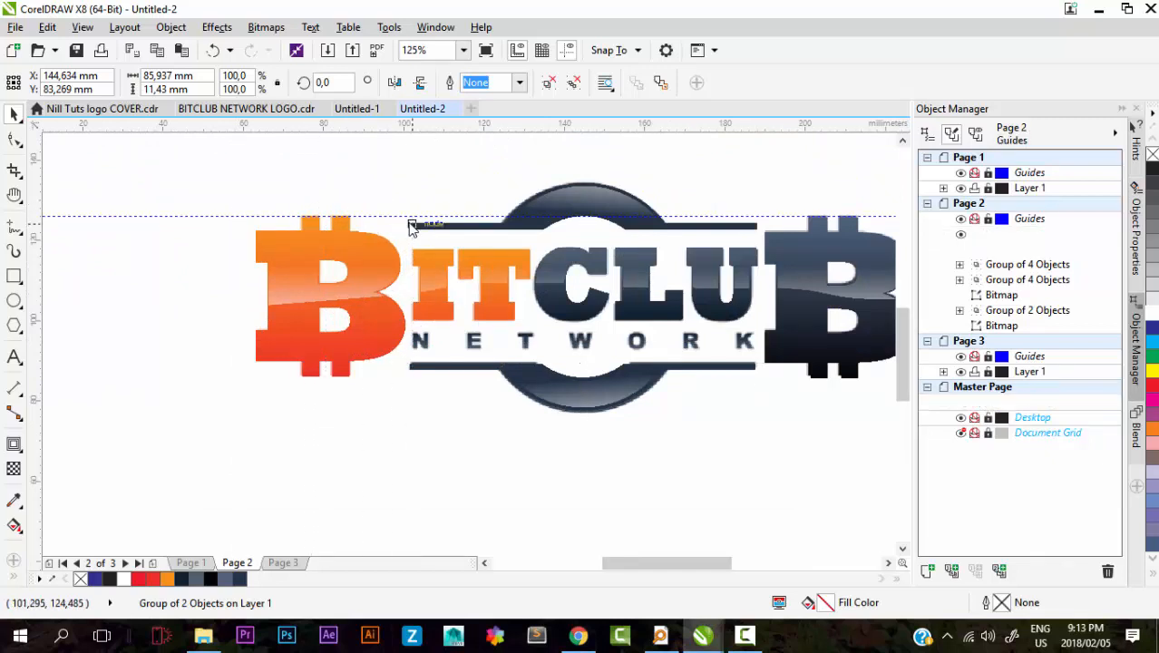
{"action": "scroll", "coordinate": [400, 360], "scroll_direction": "up", "scroll_amount": 4}
{"action": "left_click", "coordinate": [440, 317]}
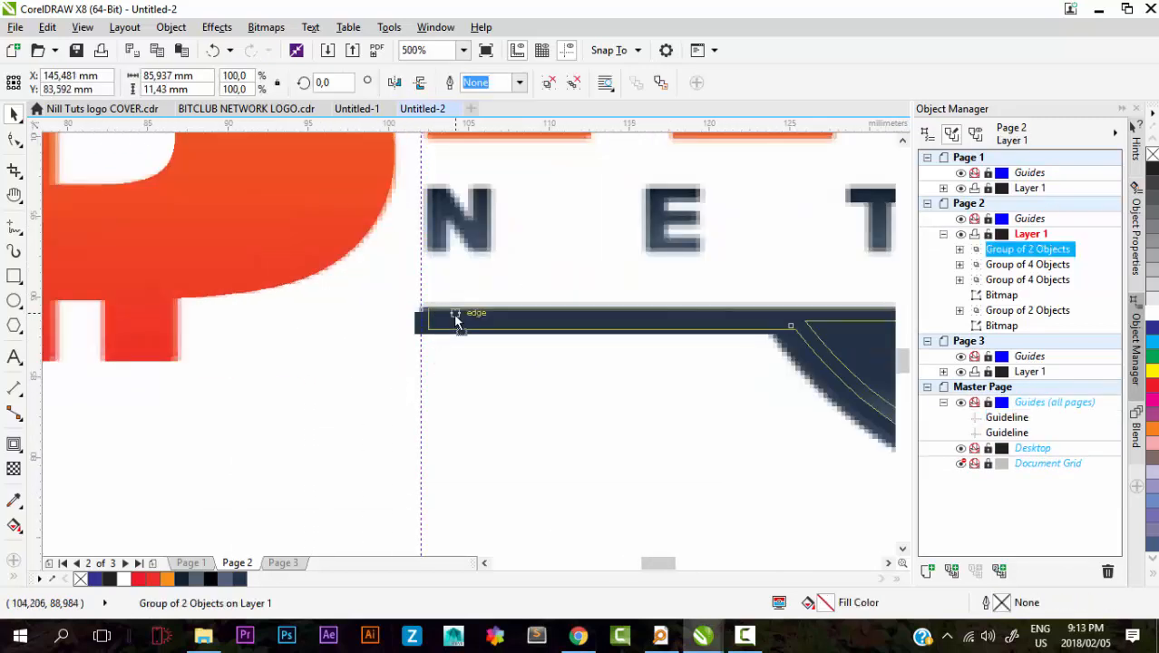
{"action": "left_click_drag", "start_coordinate": [456, 319], "coordinate": [448, 314]}
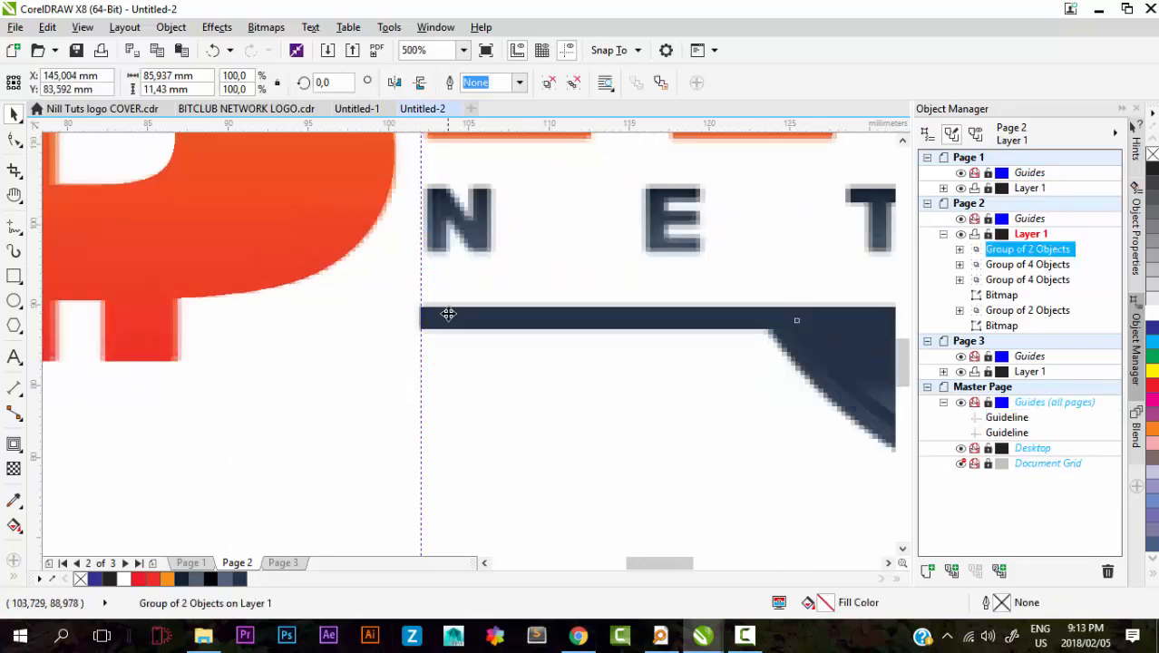
{"action": "scroll", "coordinate": [448, 314], "scroll_direction": "down", "scroll_amount": 4}
{"action": "left_click", "coordinate": [620, 372]}
{"action": "left_click", "coordinate": [659, 396]}
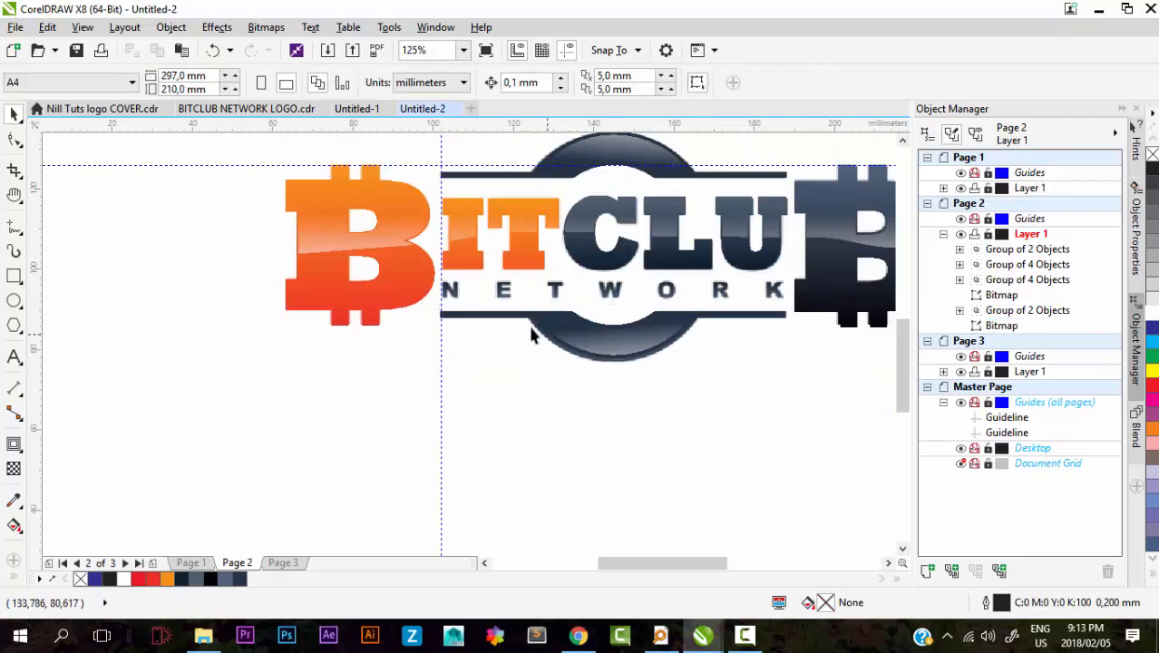
Step: Move the vertical guideline clear of the logo, to the left of the orange B at about 42 mm
{"action": "left_click_drag", "start_coordinate": [440, 346], "coordinate": [206, 325]}
{"action": "scroll", "coordinate": [553, 308], "scroll_direction": "down", "scroll_amount": 4}
{"action": "left_click", "coordinate": [685, 344]}
{"action": "scroll", "coordinate": [685, 344], "scroll_direction": "up", "scroll_amount": 4}
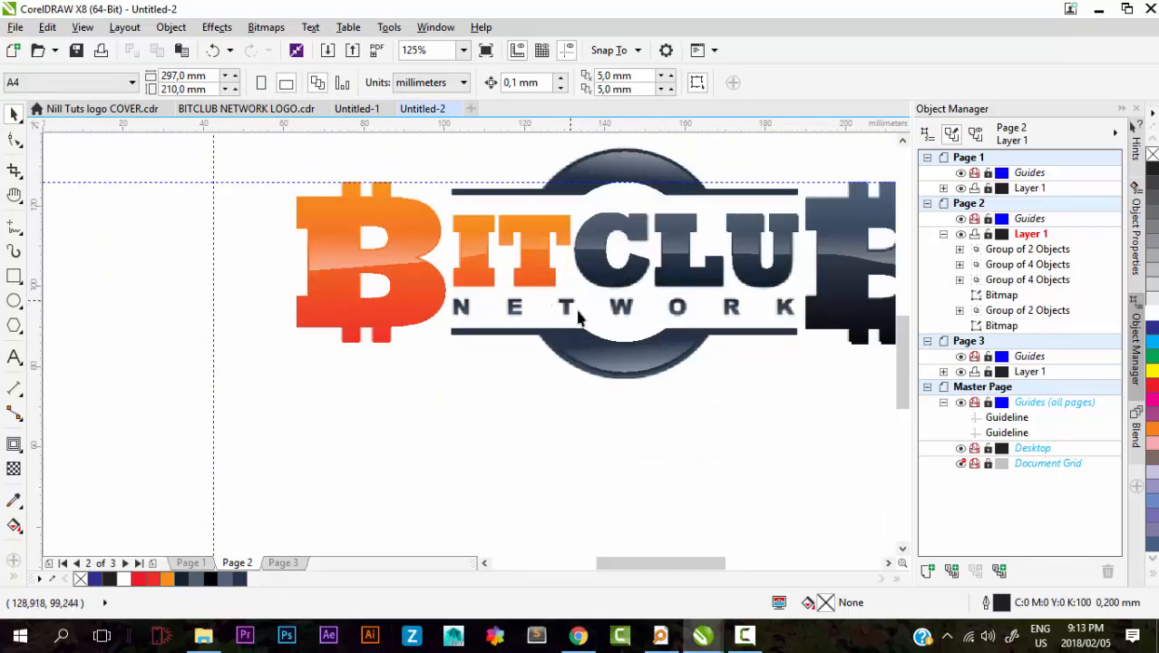
{"action": "scroll", "coordinate": [609, 312], "scroll_direction": "down", "scroll_amount": 1}
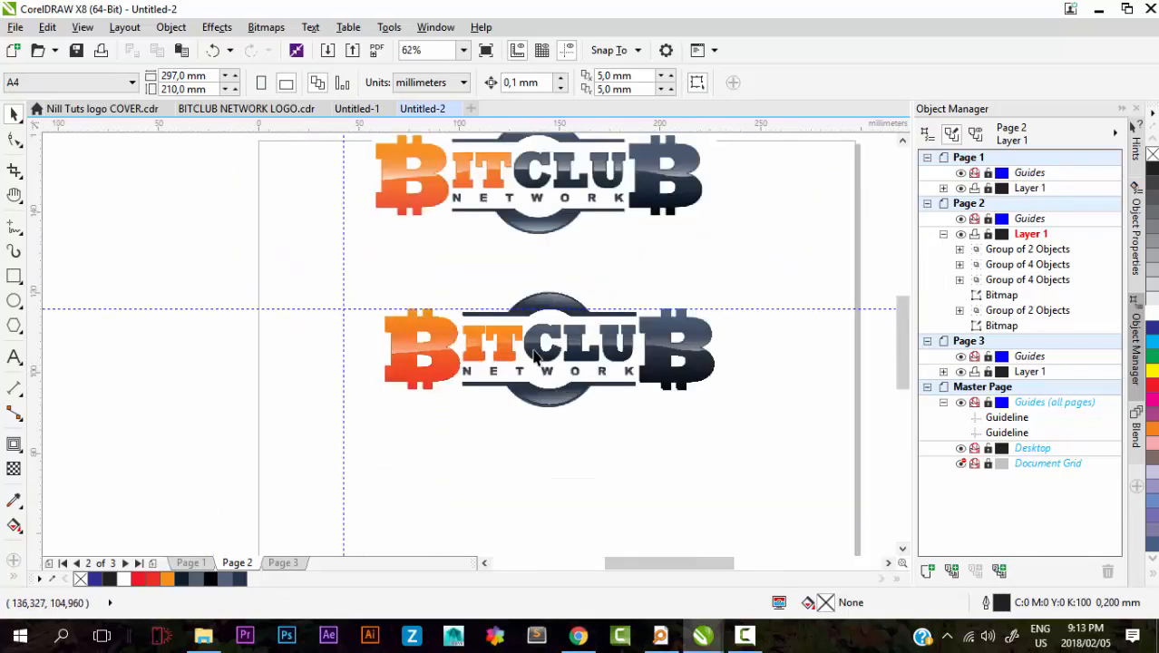
{"action": "scroll", "coordinate": [413, 412], "scroll_direction": "up", "scroll_amount": 1}
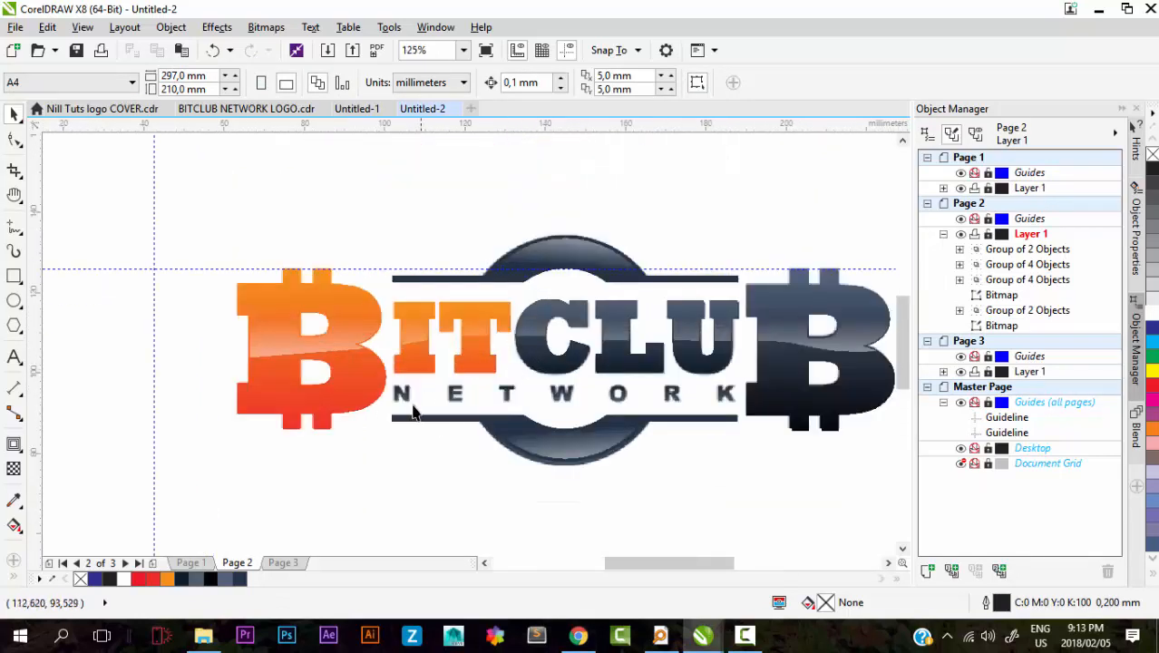
Step: Add the artistic text "NETWORK" above the orange B
{"action": "left_click", "coordinate": [14, 359]}
{"action": "left_click", "coordinate": [218, 216]}
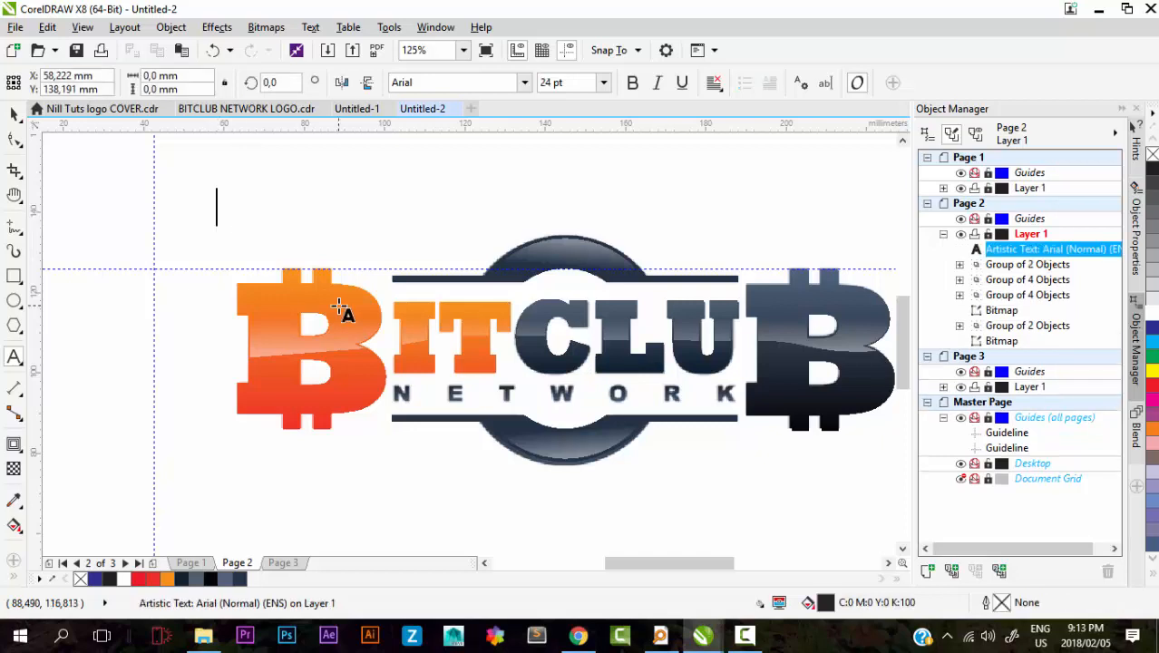
{"action": "type", "text": "NETW"}
{"action": "type", "text": "O"}
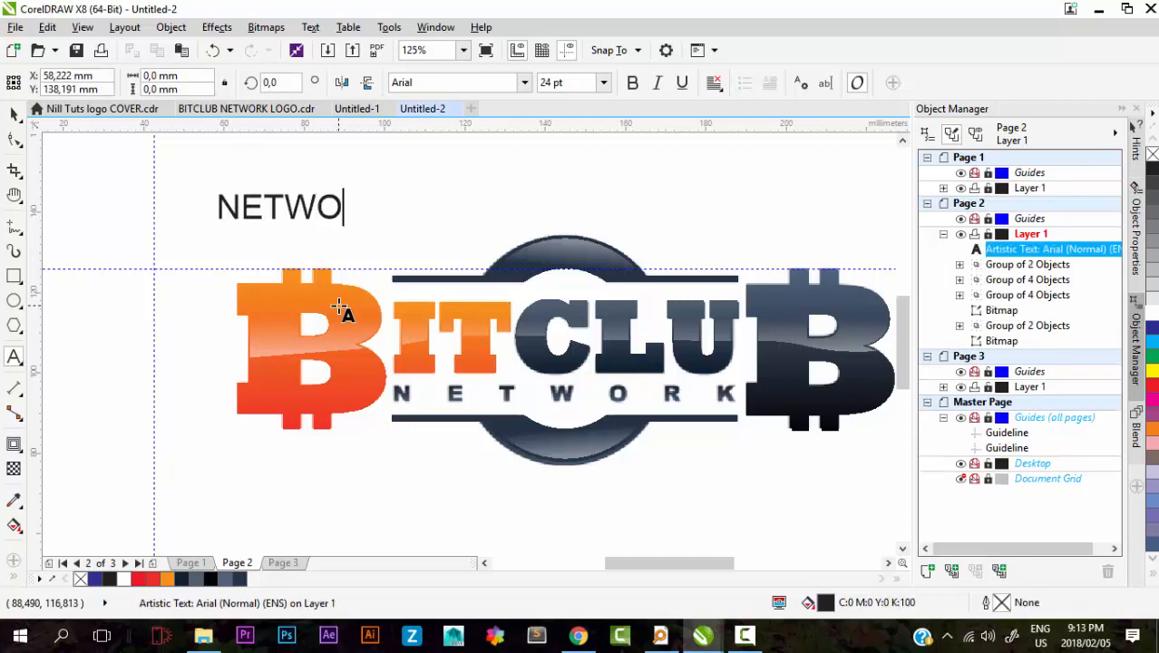
{"action": "type", "text": "RK"}
{"action": "key", "text": "Escape"}
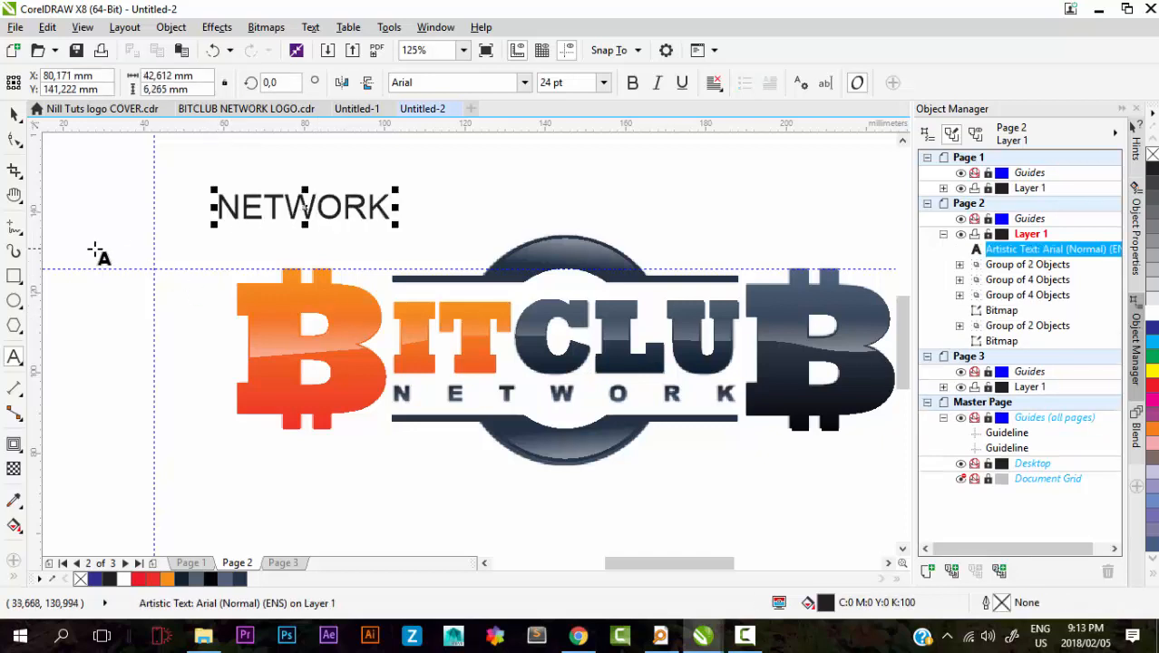
Step: Change the font of the NETWORK text to Arial Black
{"action": "left_click", "coordinate": [14, 115]}
{"action": "left_click", "coordinate": [468, 185]}
{"action": "left_click", "coordinate": [385, 209]}
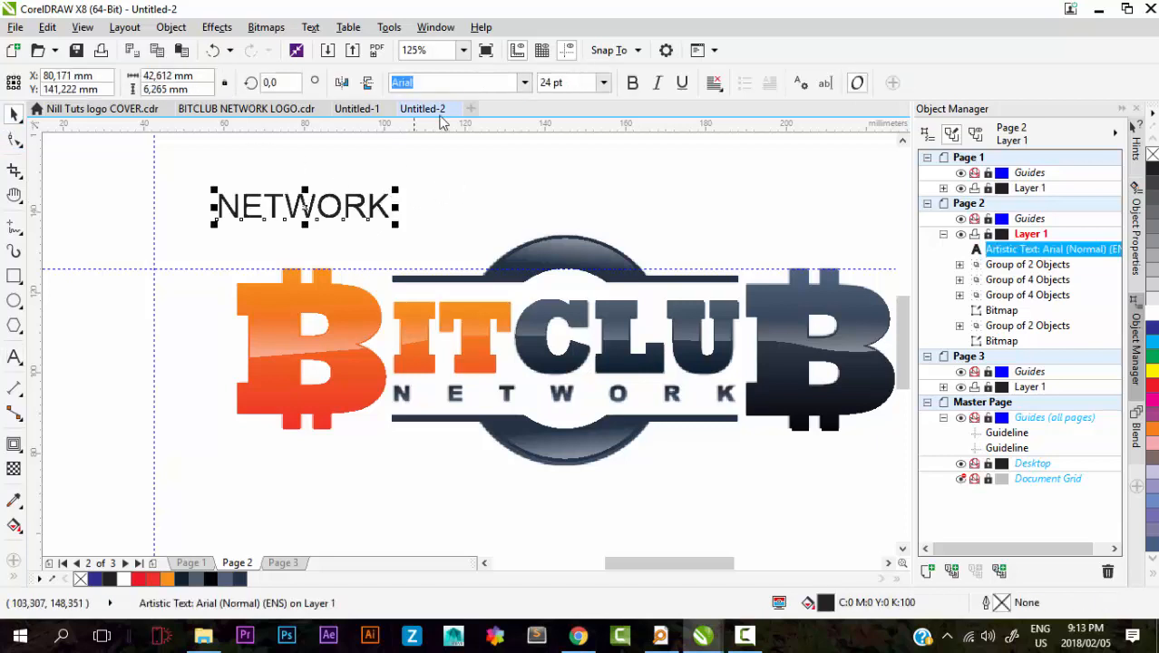
{"action": "left_click", "coordinate": [500, 83]}
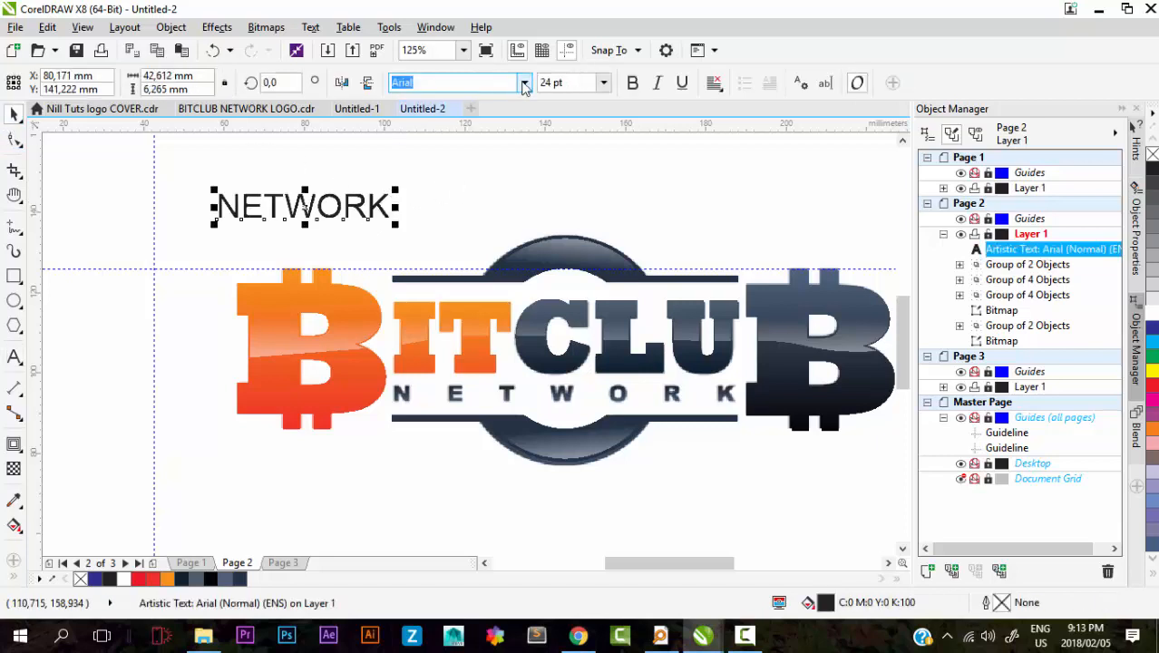
{"action": "left_click", "coordinate": [523, 83]}
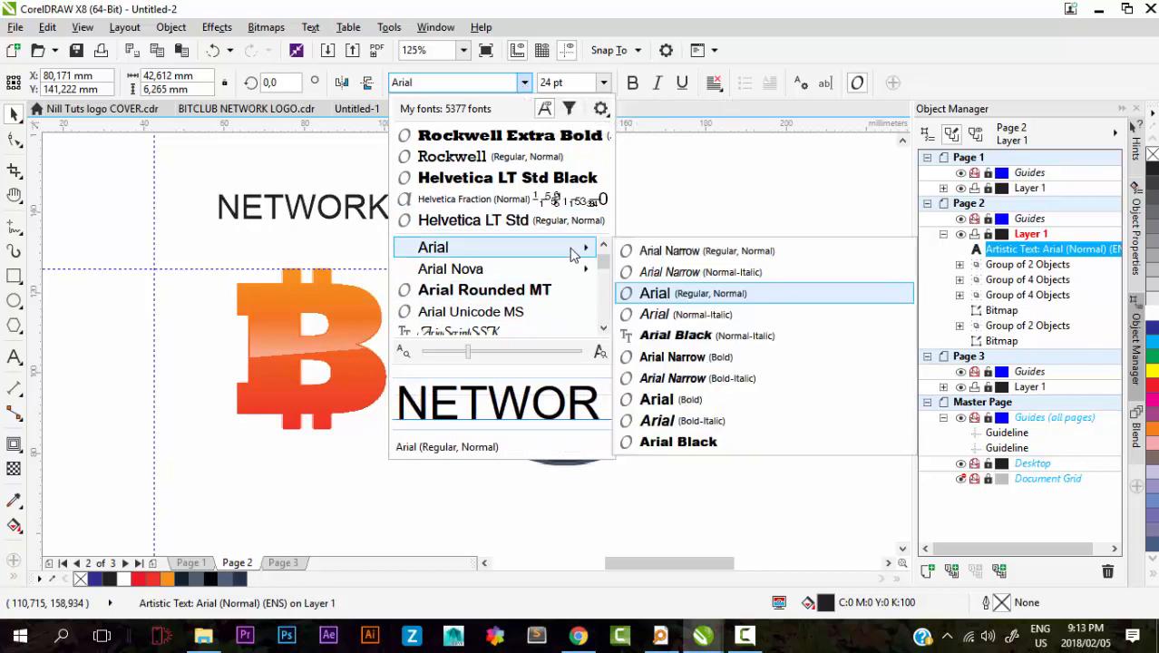
{"action": "left_click", "coordinate": [595, 248]}
{"action": "left_click", "coordinate": [524, 84]}
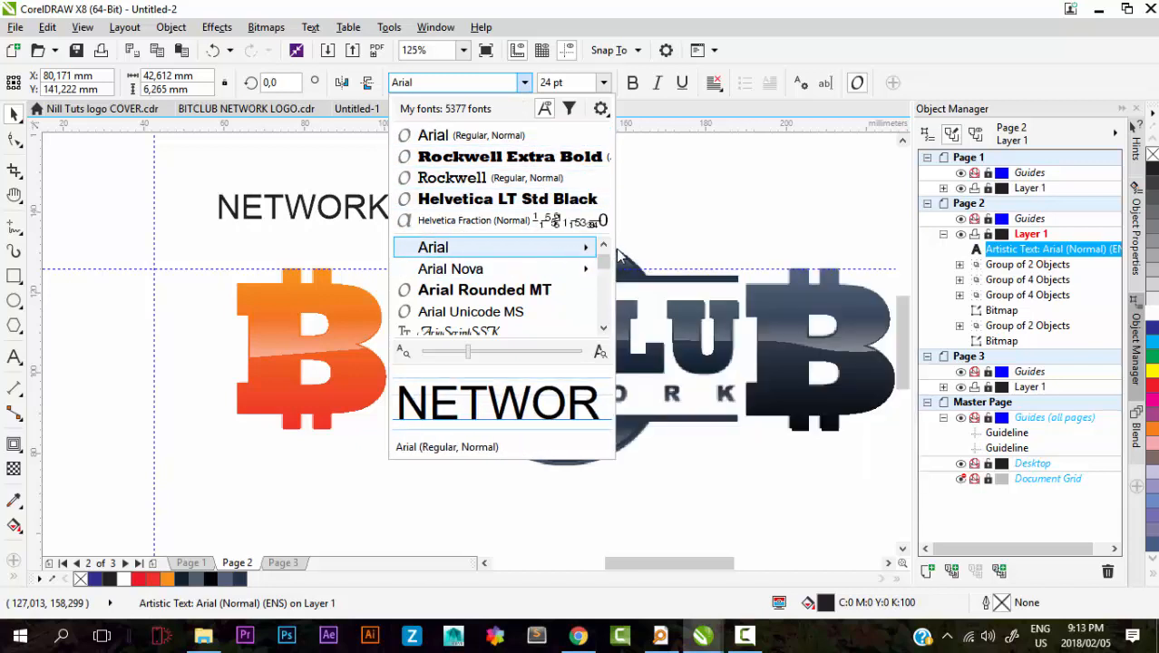
{"action": "mouse_move", "coordinate": [583, 255]}
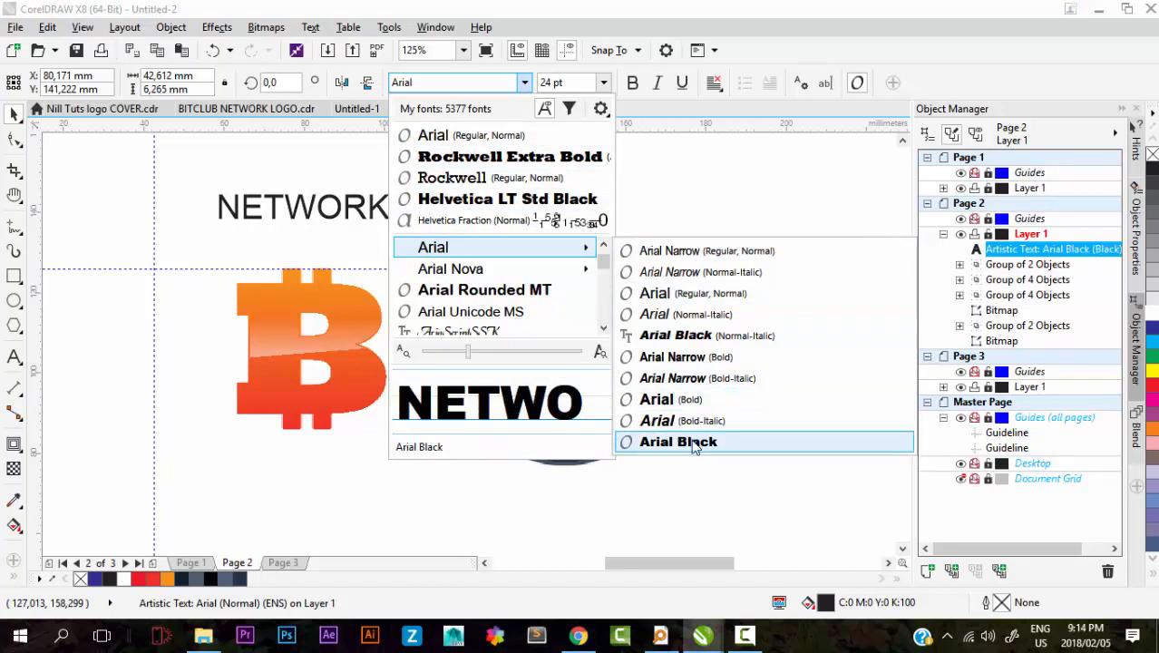
{"action": "left_click", "coordinate": [695, 443]}
Step: Shrink the NETWORK text to about 17.1 pt and place its first letter over the original N between the bars
{"action": "left_click_drag", "start_coordinate": [399, 216], "coordinate": [533, 399]}
{"action": "scroll", "coordinate": [399, 399], "scroll_direction": "up", "scroll_amount": 4}
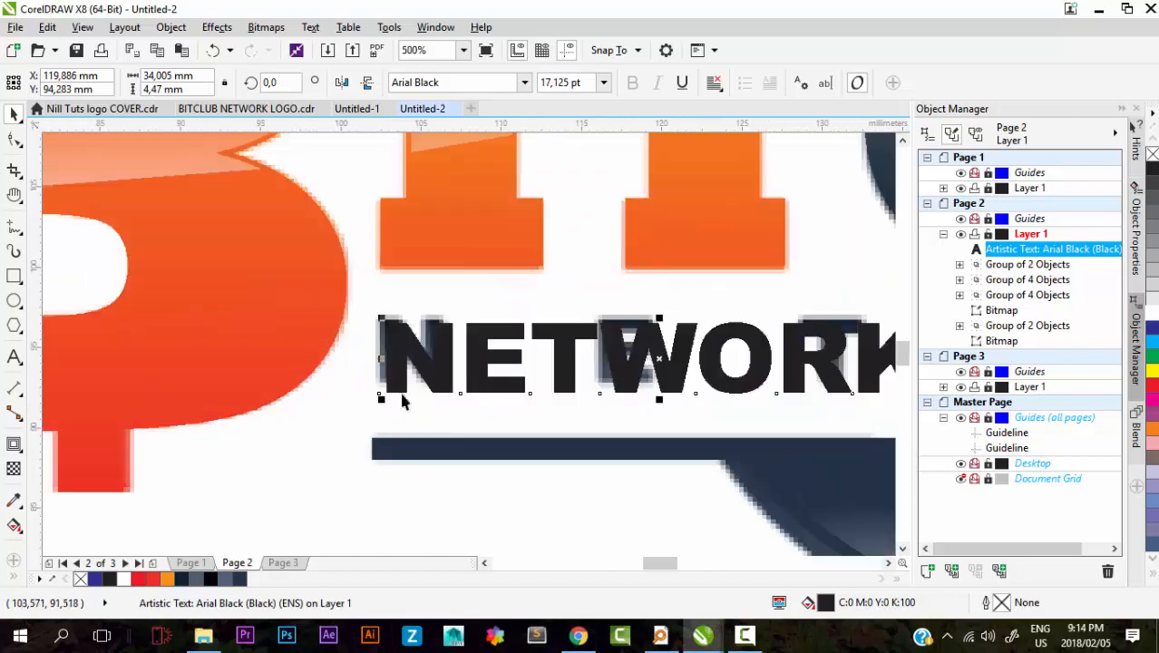
{"action": "left_click_drag", "start_coordinate": [421, 356], "coordinate": [414, 358]}
{"action": "scroll", "coordinate": [414, 358], "scroll_direction": "down", "scroll_amount": 2}
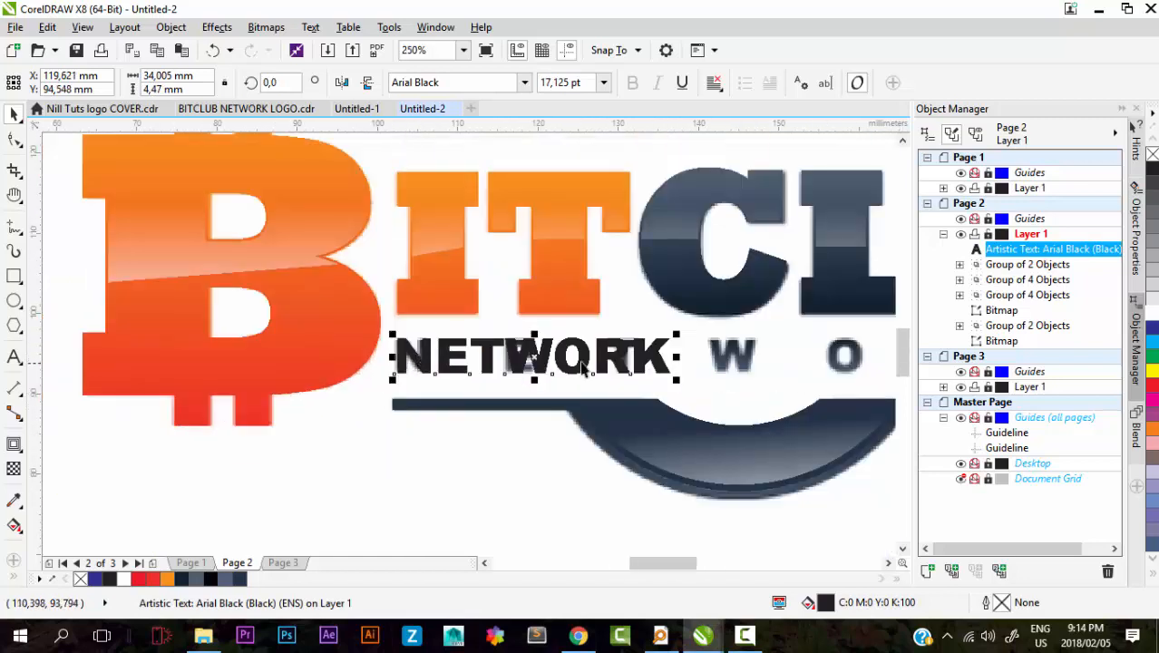
Step: Scale the NETWORK text down to about 14.9 pt and realign its first letter with the original N
{"action": "left_click_drag", "start_coordinate": [675, 375], "coordinate": [727, 443]}
{"action": "scroll", "coordinate": [613, 380], "scroll_direction": "up", "scroll_amount": 6}
{"action": "scroll", "coordinate": [798, 440], "scroll_direction": "down", "scroll_amount": 4}
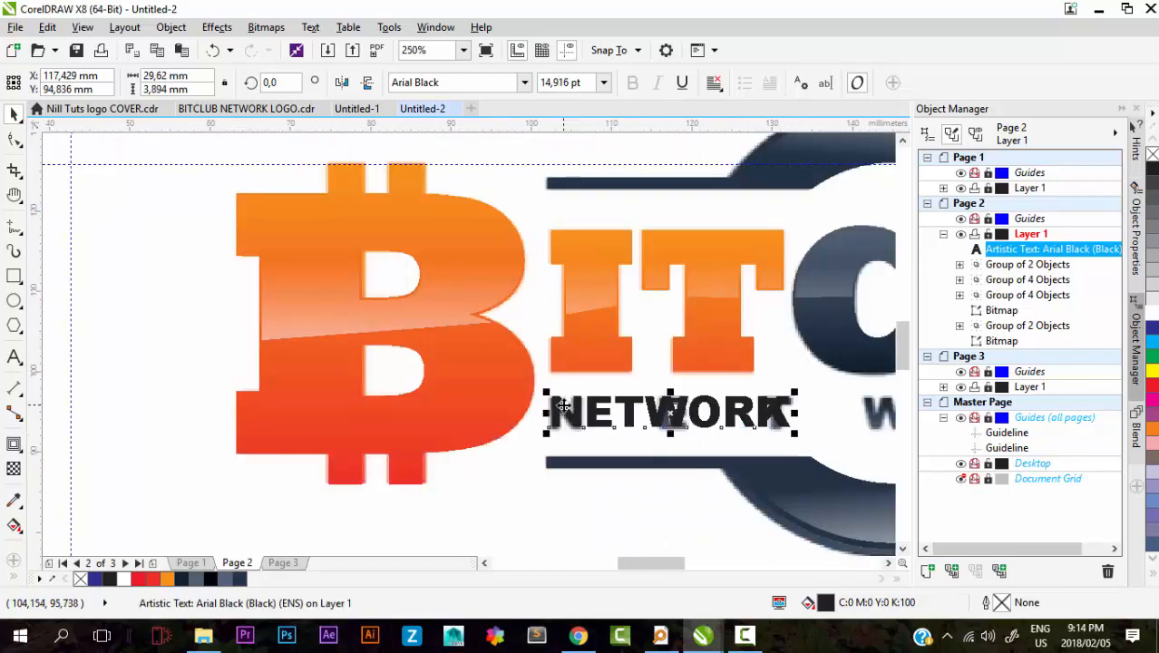
{"action": "scroll", "coordinate": [584, 426], "scroll_direction": "up", "scroll_amount": 6}
{"action": "left_click_drag", "start_coordinate": [584, 426], "coordinate": [559, 423]}
{"action": "scroll", "coordinate": [440, 370], "scroll_direction": "down", "scroll_amount": 4}
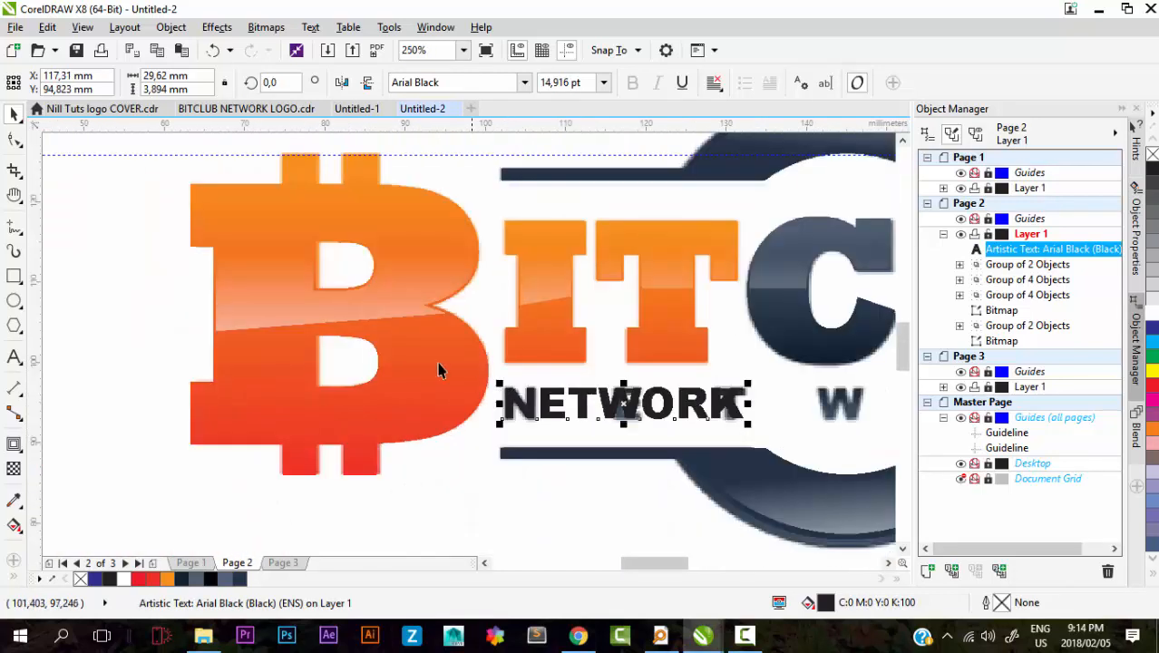
Step: Widen the letter spacing of the NETWORK text to about 84.6 mm overall with the Shape tool, matching the original lettering
{"action": "scroll", "coordinate": [397, 365], "scroll_direction": "down", "scroll_amount": 2}
{"action": "left_click", "coordinate": [14, 138]}
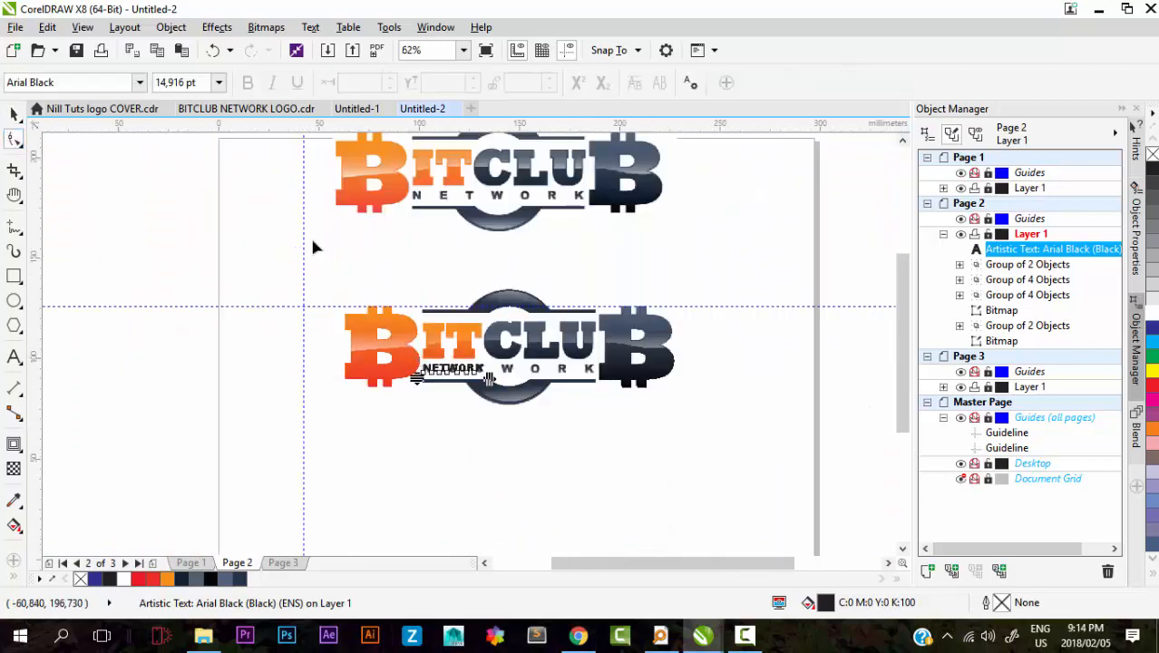
{"action": "scroll", "coordinate": [486, 377], "scroll_direction": "up", "scroll_amount": 1}
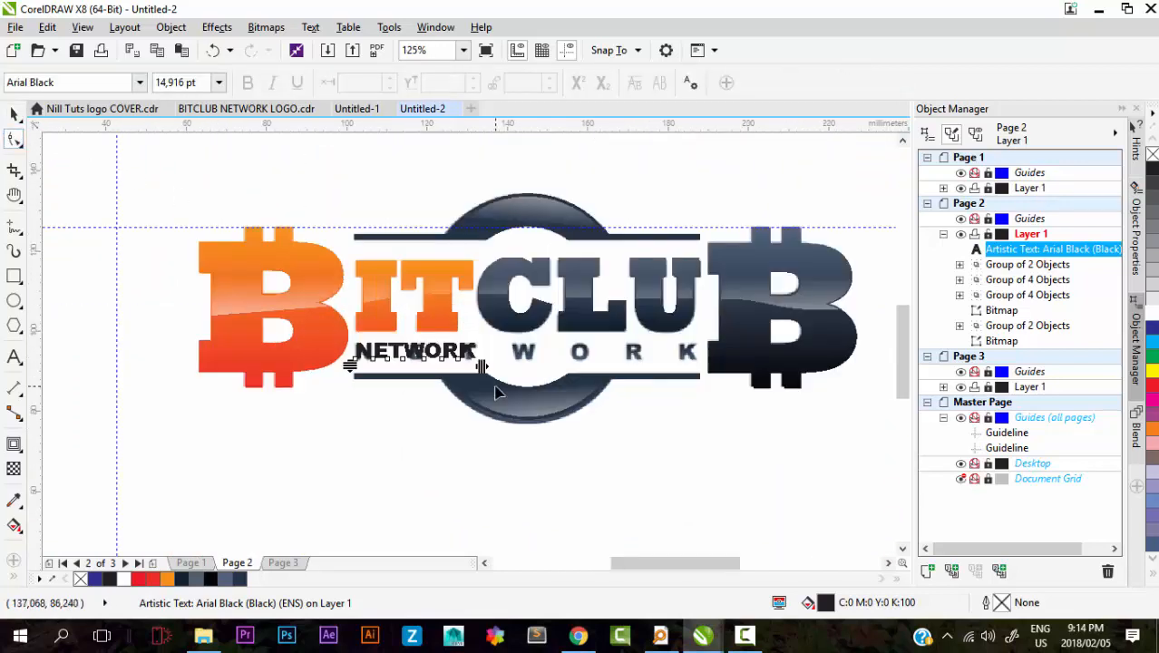
{"action": "left_click_drag", "start_coordinate": [482, 366], "coordinate": [693, 379]}
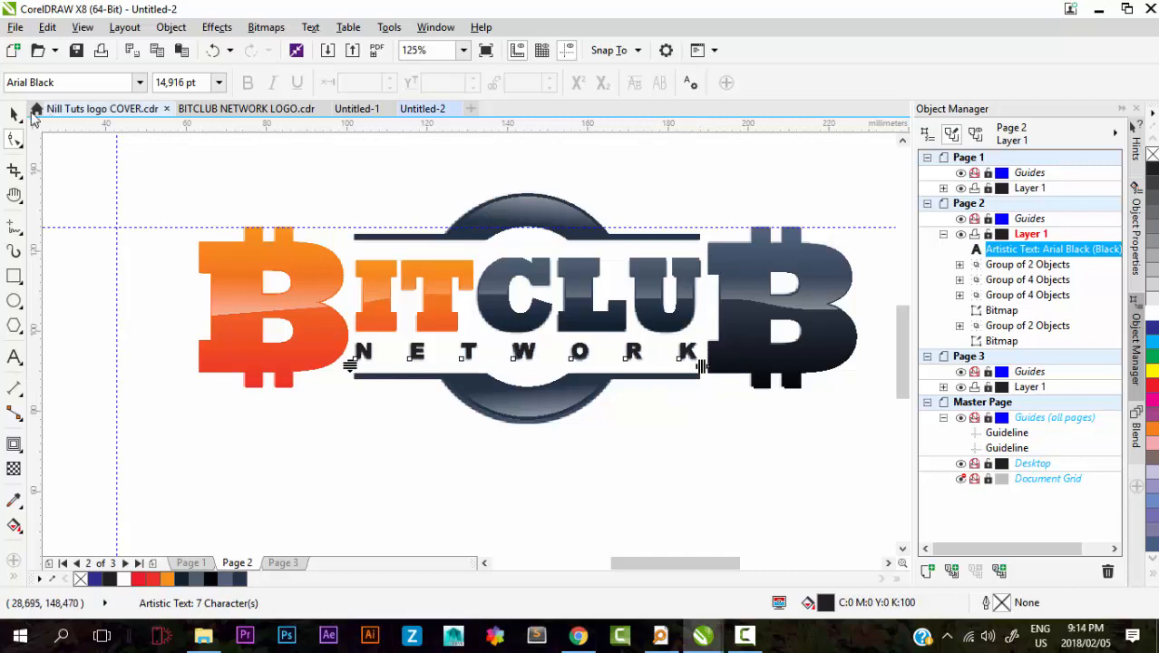
{"action": "left_click", "coordinate": [14, 116]}
Step: Nudge the spaced NETWORK text to line up with the original lettering, and select it
{"action": "scroll", "coordinate": [333, 328], "scroll_direction": "up", "scroll_amount": 4}
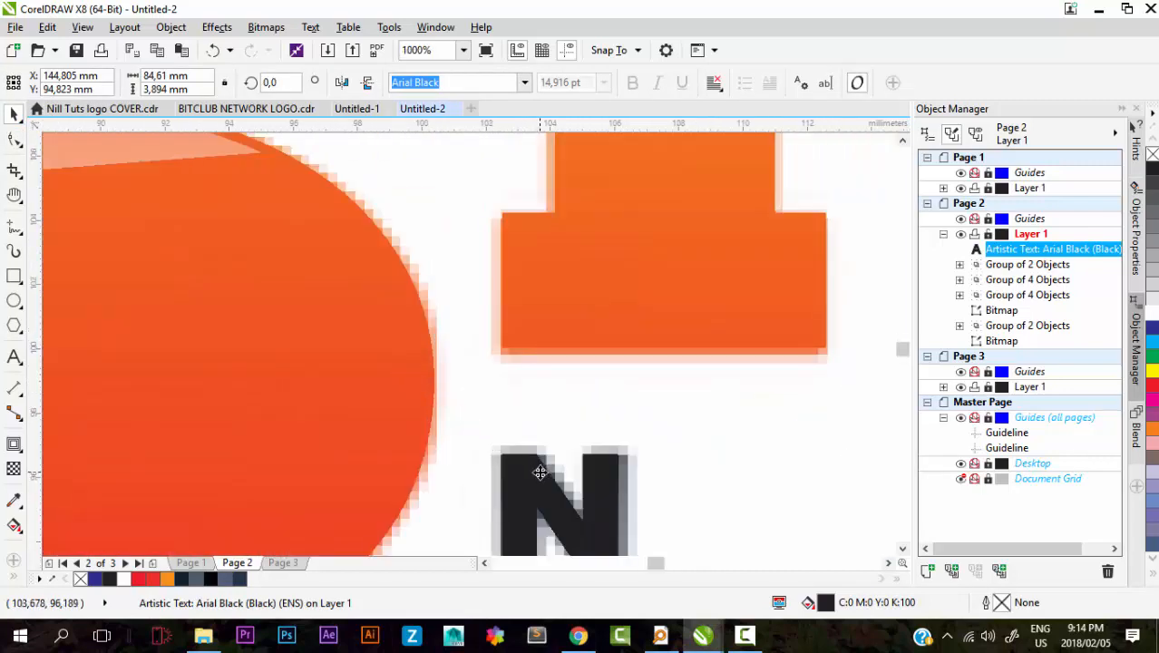
{"action": "scroll", "coordinate": [419, 431], "scroll_direction": "down", "scroll_amount": 4}
{"action": "left_click", "coordinate": [447, 508]}
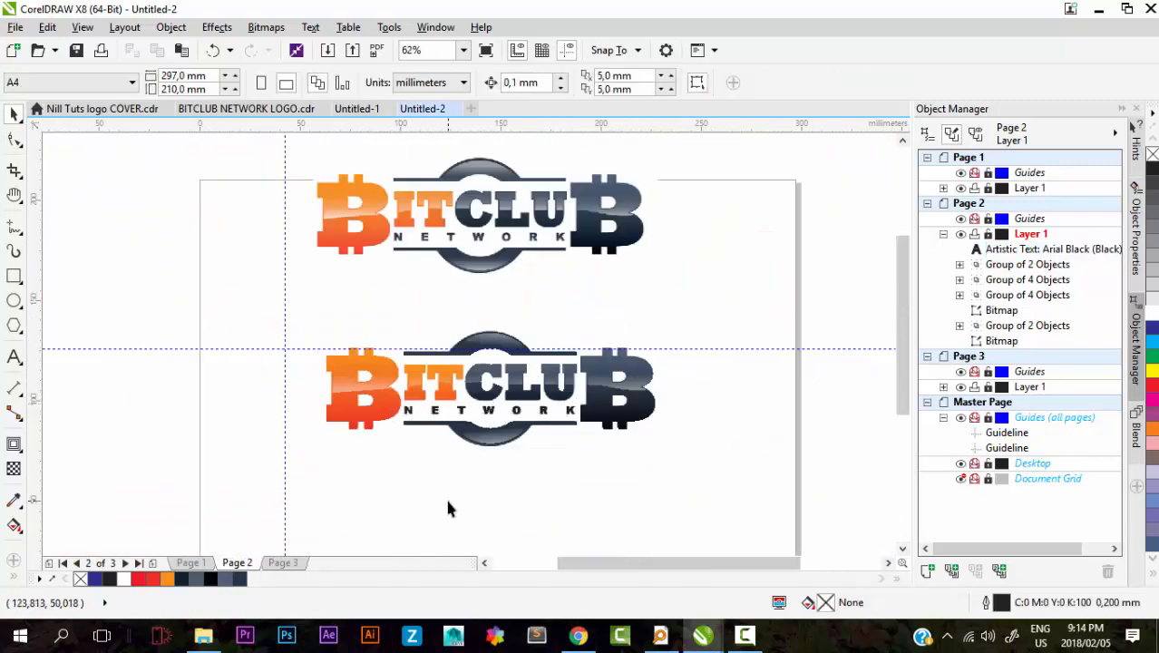
{"action": "scroll", "coordinate": [488, 413], "scroll_direction": "up", "scroll_amount": 3}
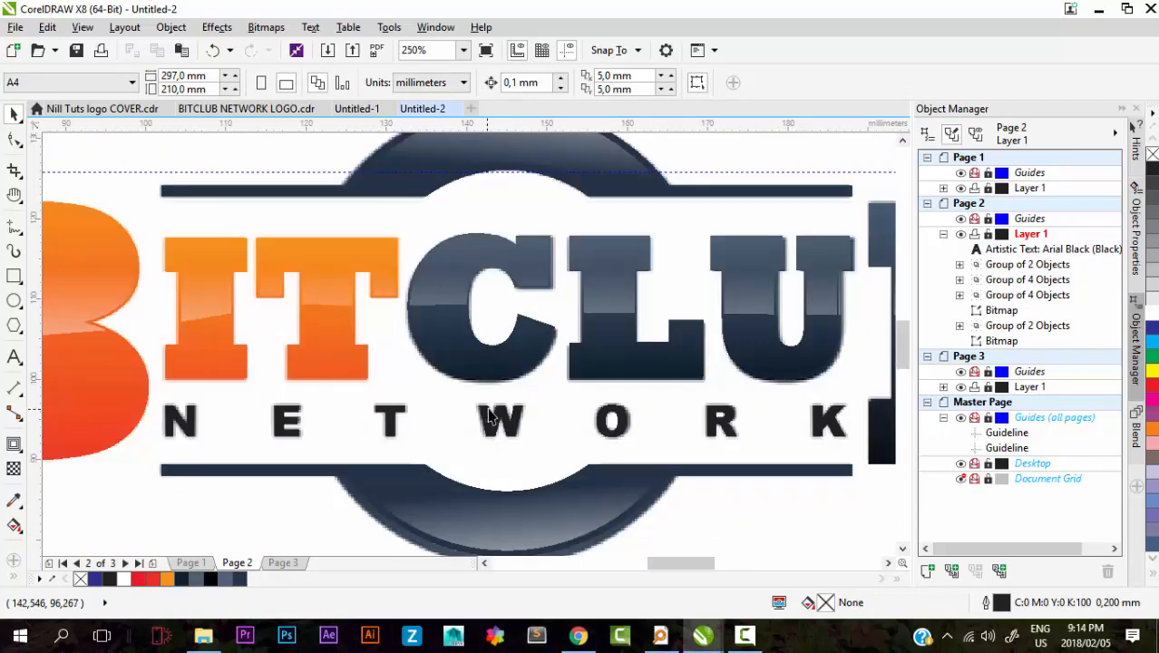
{"action": "left_click", "coordinate": [488, 424]}
{"action": "scroll", "coordinate": [488, 425], "scroll_direction": "down", "scroll_amount": 3}
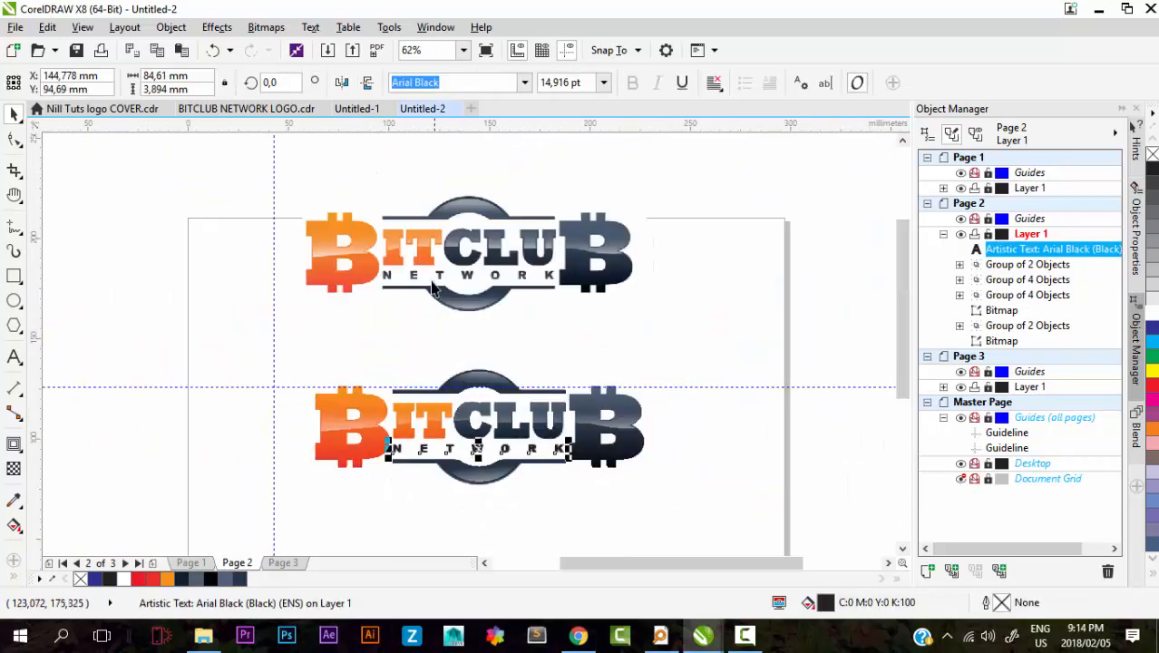
Step: Sample the slate blue from the original NETWORK lettering and fill the redrawn NETWORK text with that colour (#354960)
{"action": "left_click", "coordinate": [13, 499]}
{"action": "scroll", "coordinate": [414, 279], "scroll_direction": "up", "scroll_amount": 4}
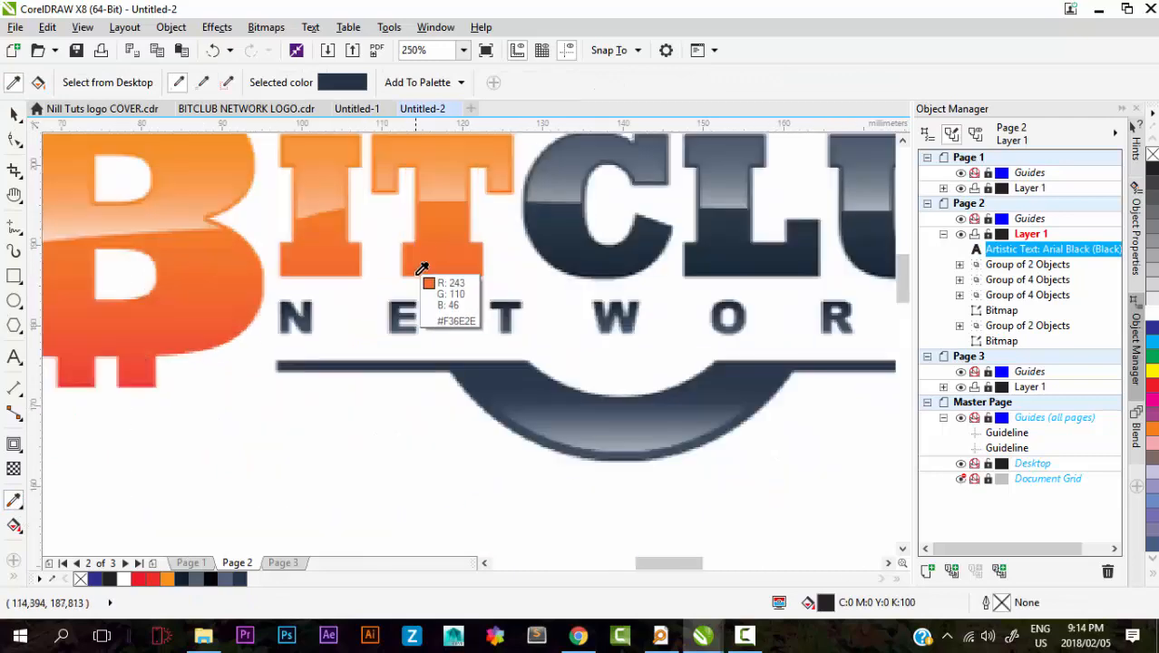
{"action": "left_click", "coordinate": [374, 319]}
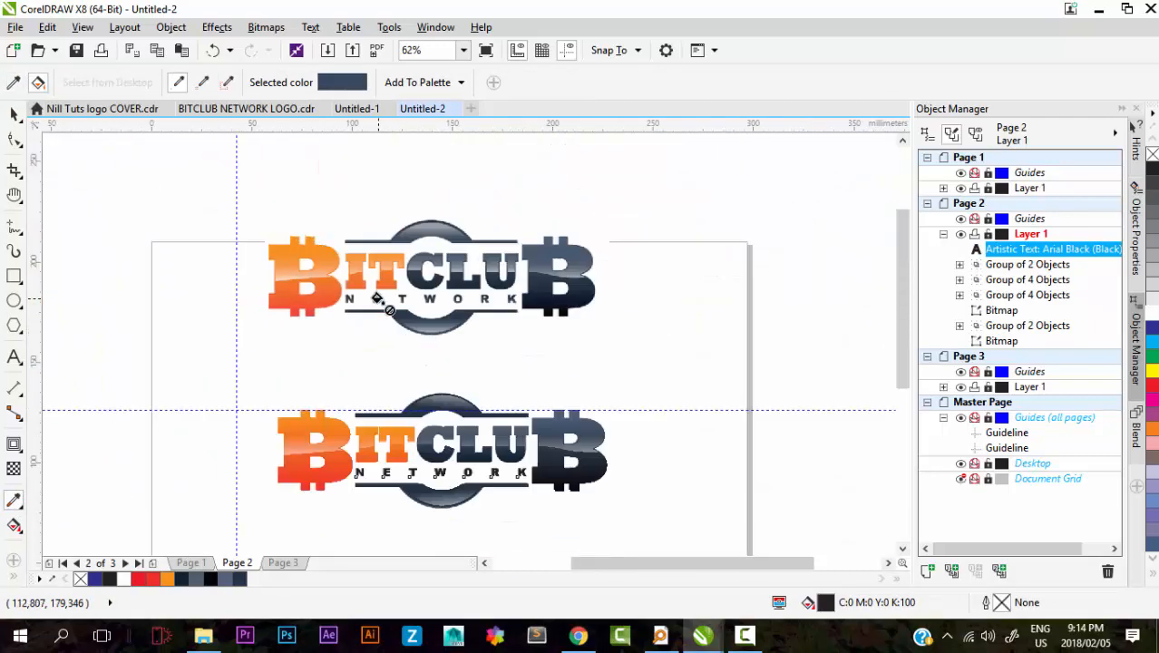
{"action": "scroll", "coordinate": [390, 335], "scroll_direction": "down", "scroll_amount": 4}
{"action": "scroll", "coordinate": [426, 453], "scroll_direction": "up", "scroll_amount": 5}
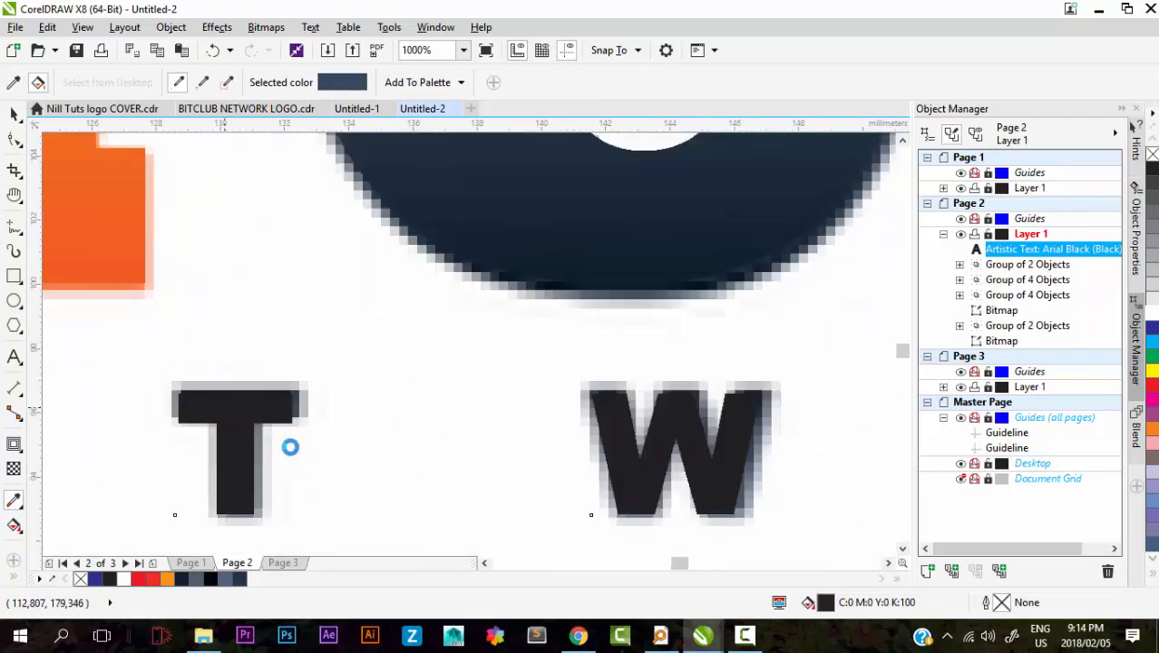
{"action": "scroll", "coordinate": [277, 422], "scroll_direction": "down", "scroll_amount": 1}
{"action": "scroll", "coordinate": [268, 410], "scroll_direction": "down", "scroll_amount": 3}
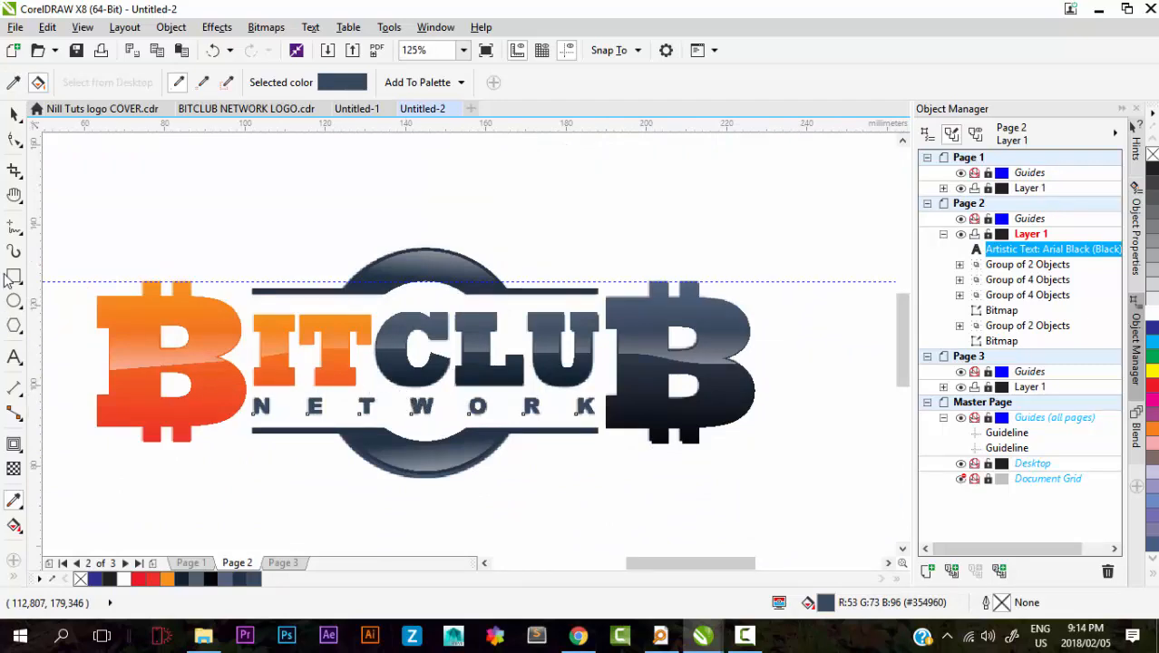
Step: Sample the dark navy from the lower part of the original logo's lettering and fill the NETWORK text with it (#0F1E2D)
{"action": "left_click", "coordinate": [14, 81]}
{"action": "scroll", "coordinate": [388, 292], "scroll_direction": "down", "scroll_amount": 1}
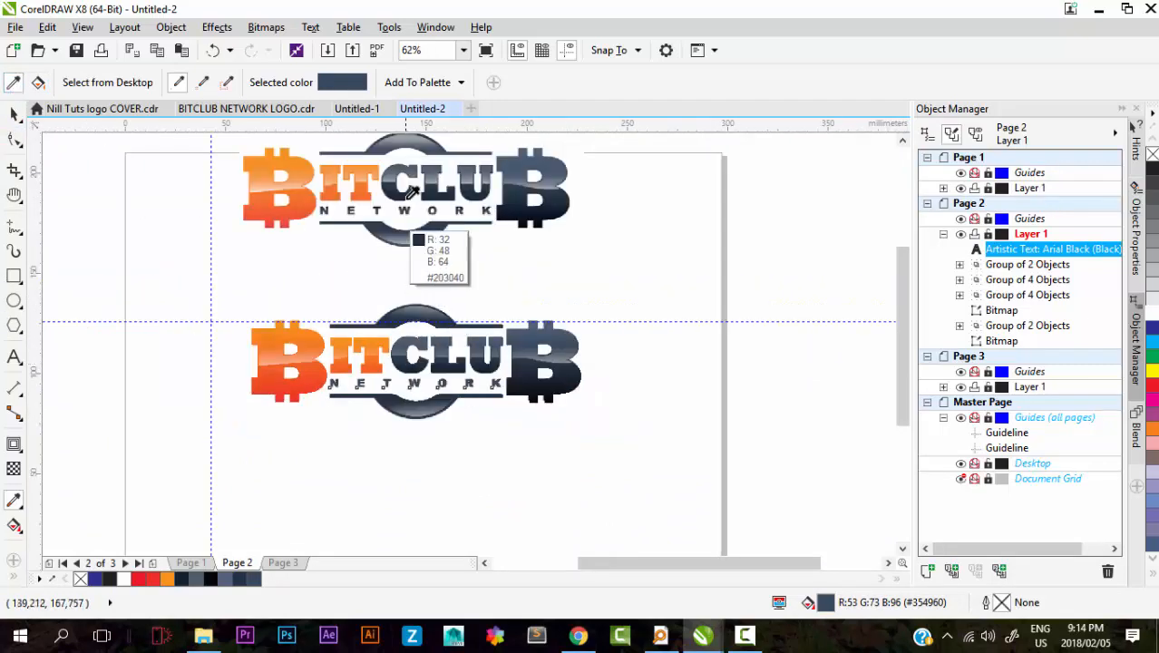
{"action": "scroll", "coordinate": [409, 190], "scroll_direction": "up", "scroll_amount": 3}
{"action": "left_click", "coordinate": [375, 396]}
{"action": "scroll", "coordinate": [425, 343], "scroll_direction": "down", "scroll_amount": 1}
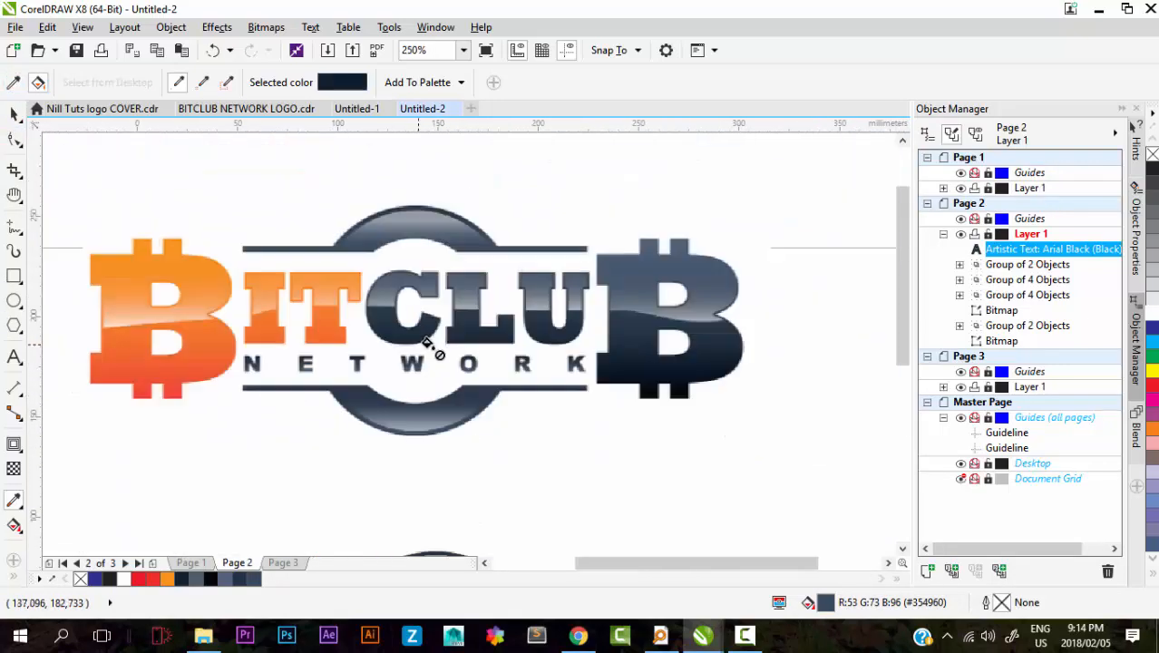
{"action": "scroll", "coordinate": [432, 354], "scroll_direction": "down", "scroll_amount": 3}
{"action": "scroll", "coordinate": [426, 427], "scroll_direction": "up", "scroll_amount": 4}
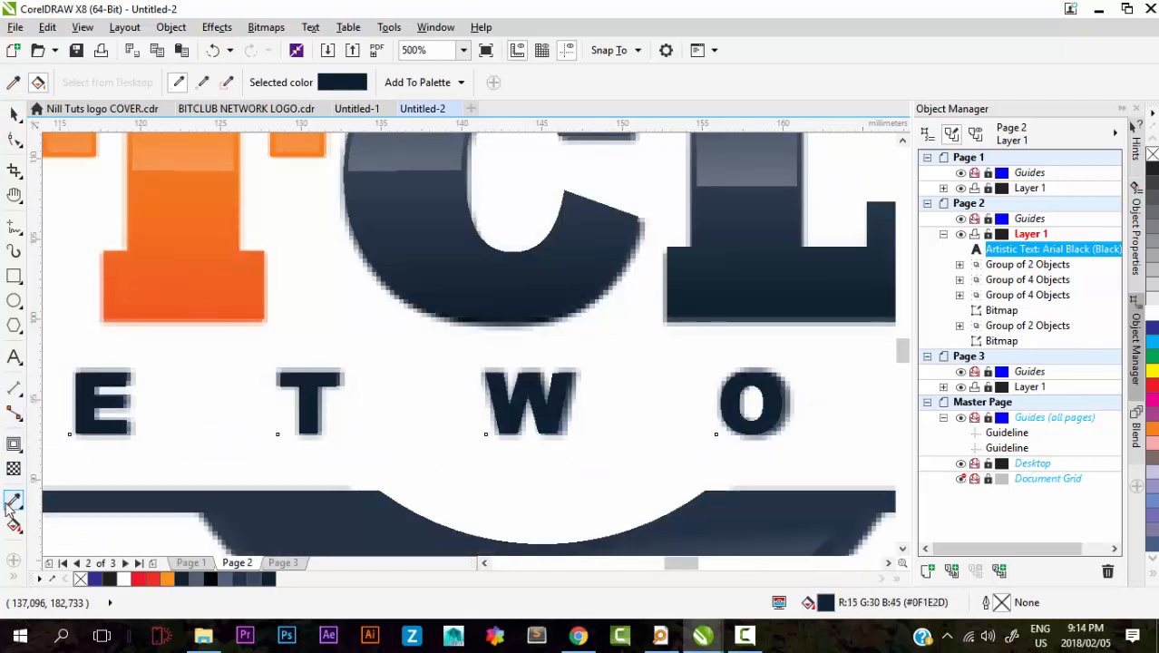
Step: Apply a vertical fountain fill to the NETWORK text, running from dark navy down to slate blue, and fine-tune its end point
{"action": "left_click", "coordinate": [13, 525]}
{"action": "scroll", "coordinate": [532, 392], "scroll_direction": "up", "scroll_amount": 1}
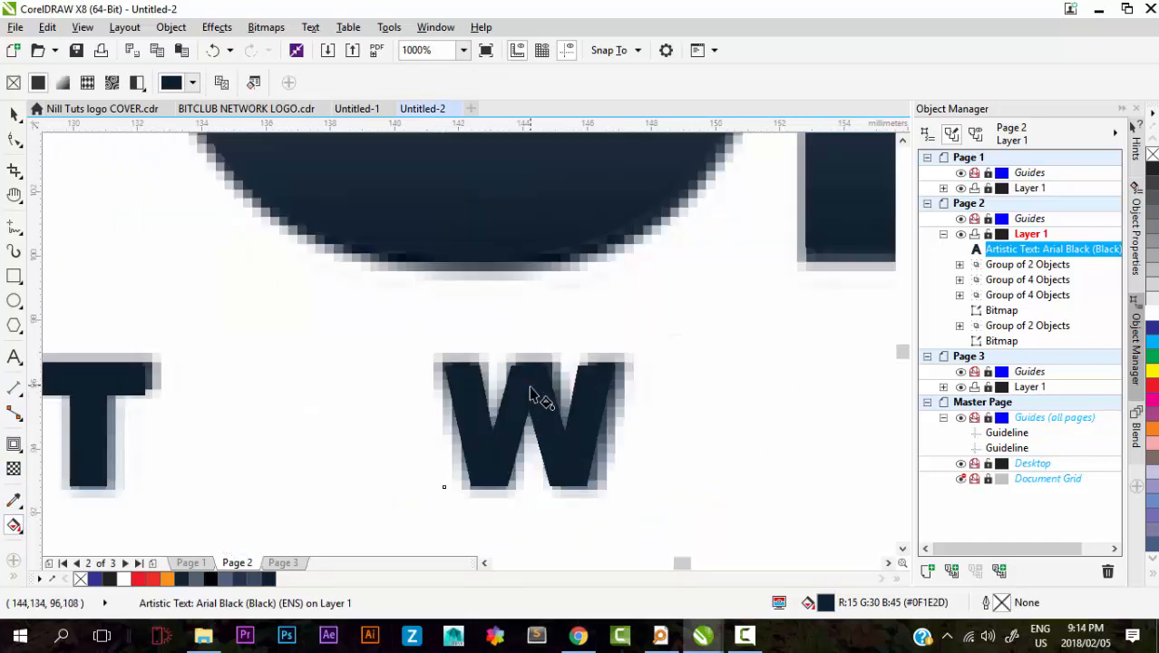
{"action": "scroll", "coordinate": [532, 392], "scroll_direction": "up", "scroll_amount": 1}
{"action": "scroll", "coordinate": [538, 363], "scroll_direction": "down", "scroll_amount": 1}
{"action": "left_click_drag", "start_coordinate": [535, 357], "coordinate": [531, 472]}
{"action": "left_click", "coordinate": [266, 580]}
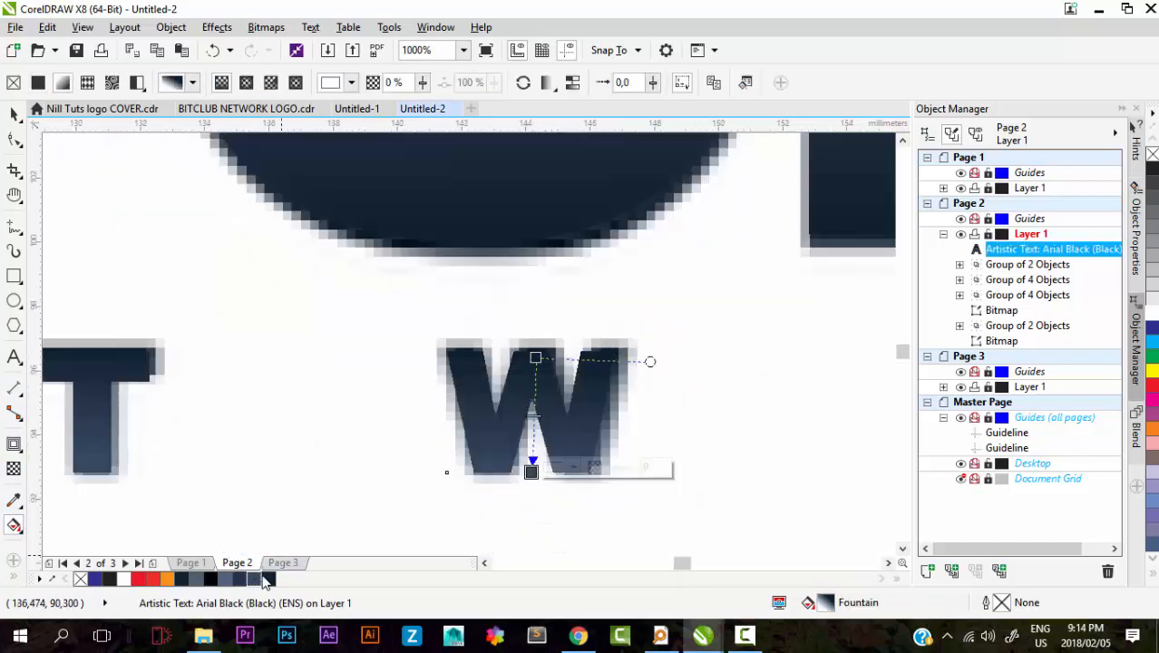
{"action": "left_click_drag", "start_coordinate": [532, 472], "coordinate": [533, 465]}
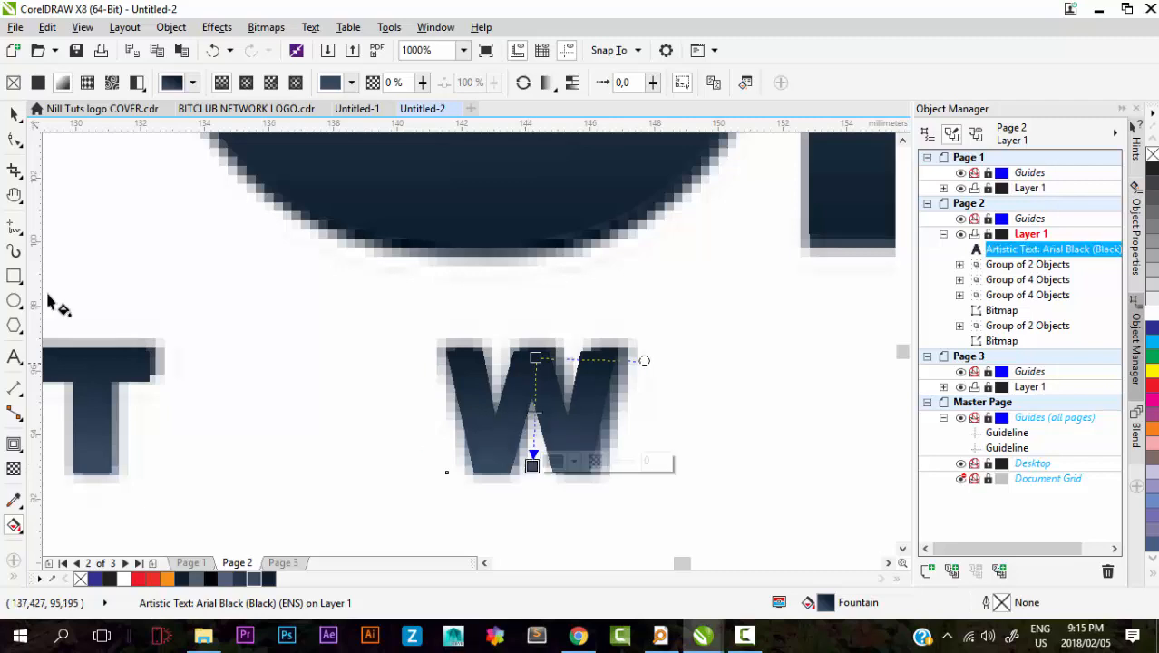
Step: Move the template bitmap from beneath the redrawn logo to beyond the page's upper corner and cut it from the document
{"action": "left_click", "coordinate": [14, 114]}
{"action": "scroll", "coordinate": [555, 351], "scroll_direction": "down", "scroll_amount": 3}
{"action": "left_click", "coordinate": [619, 377]}
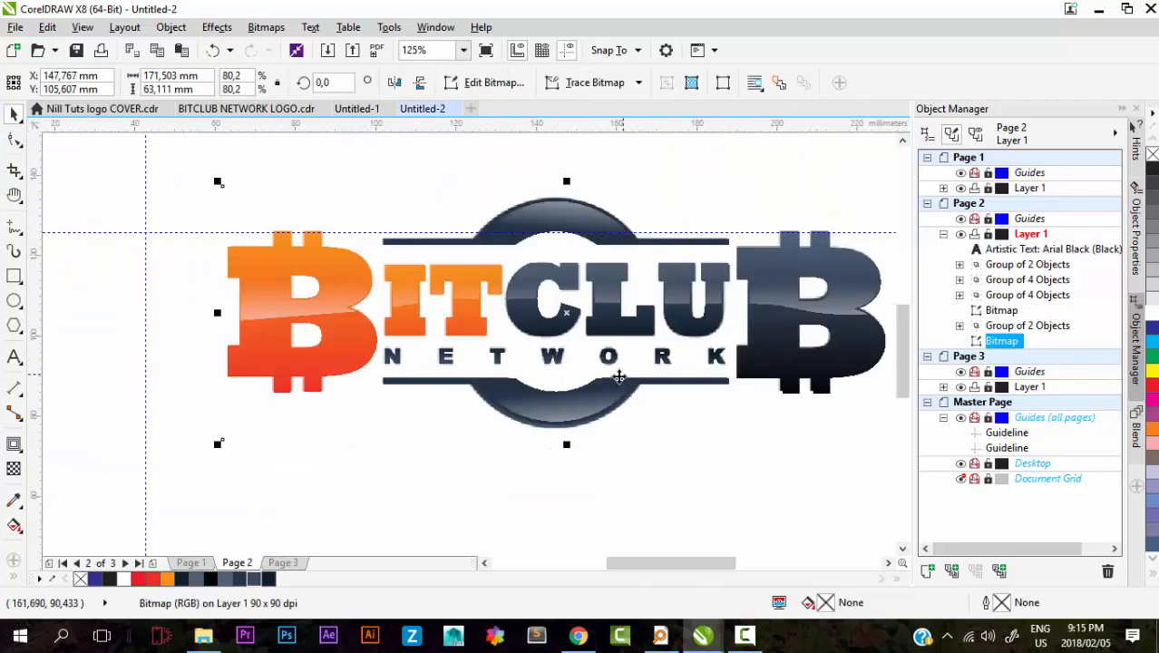
{"action": "scroll", "coordinate": [620, 378], "scroll_direction": "down", "scroll_amount": 2}
{"action": "left_click", "coordinate": [635, 351]}
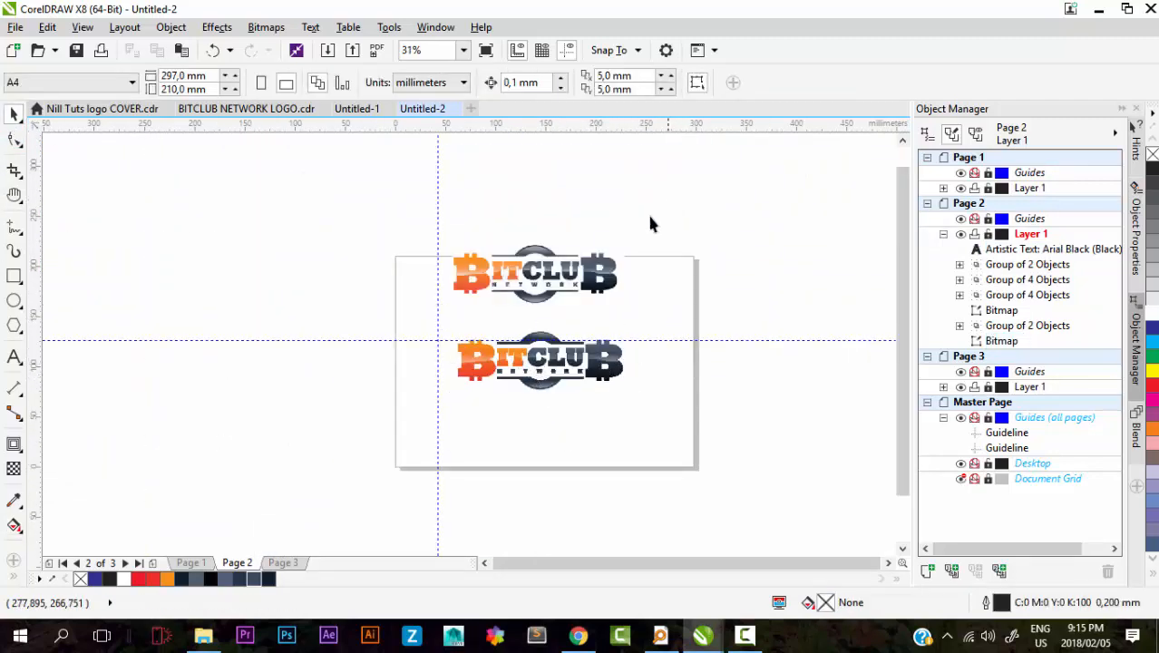
{"action": "left_click", "coordinate": [551, 388]}
{"action": "left_click_drag", "start_coordinate": [574, 388], "coordinate": [776, 243]}
{"action": "left_click", "coordinate": [705, 290]}
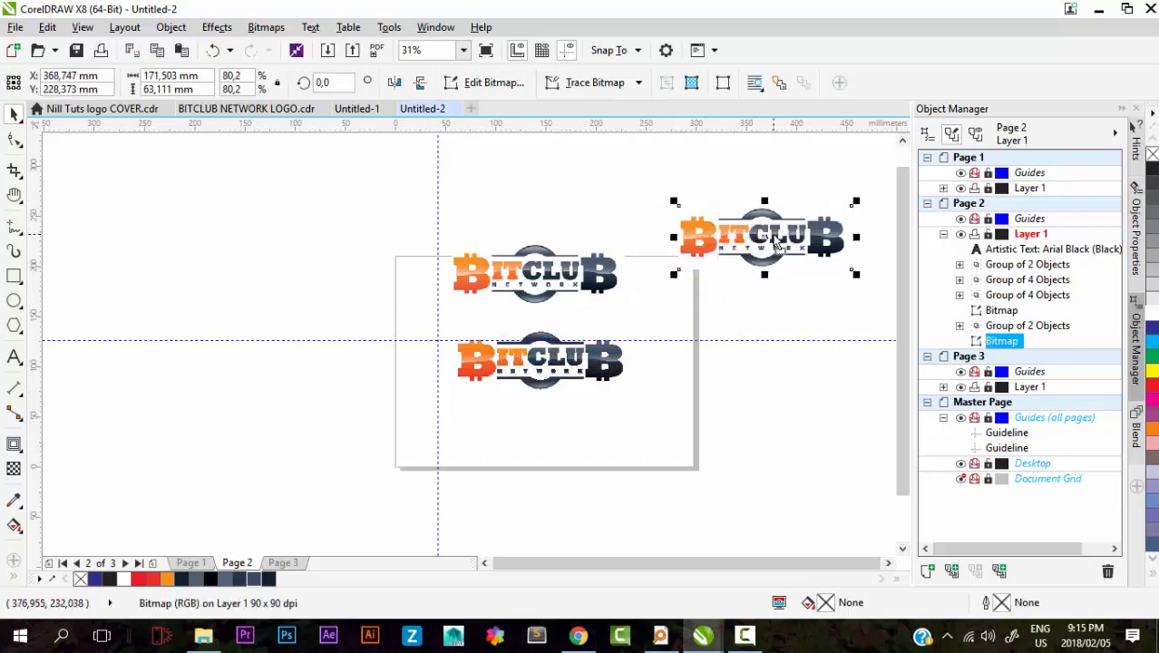
{"action": "left_click", "coordinate": [134, 49]}
Step: Move the remaining original bitmap logo slightly down onto the page, to about X 153.7 mm, Y 174.1 mm, and deselect it
{"action": "left_click_drag", "start_coordinate": [665, 201], "coordinate": [390, 329]}
{"action": "left_click_drag", "start_coordinate": [516, 275], "coordinate": [529, 295]}
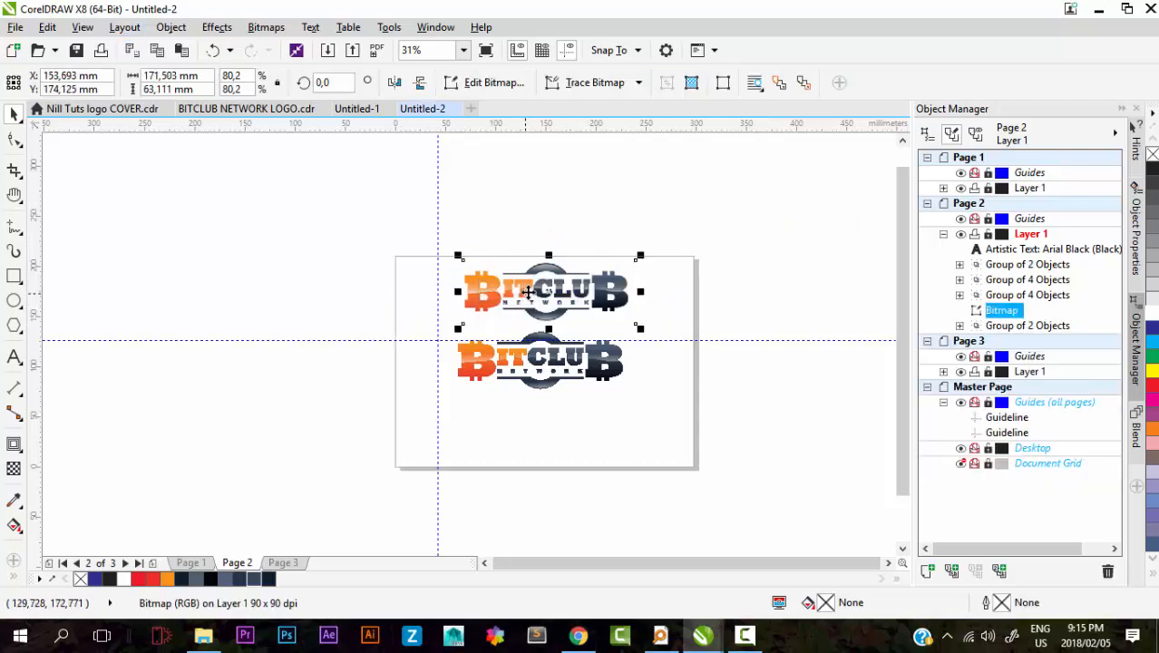
{"action": "left_click", "coordinate": [697, 204]}
Step: Select all parts of the redrawn logo and align them beneath the original, at about X 151.9 mm, Y 108 mm
{"action": "scroll", "coordinate": [545, 340], "scroll_direction": "up", "scroll_amount": 2}
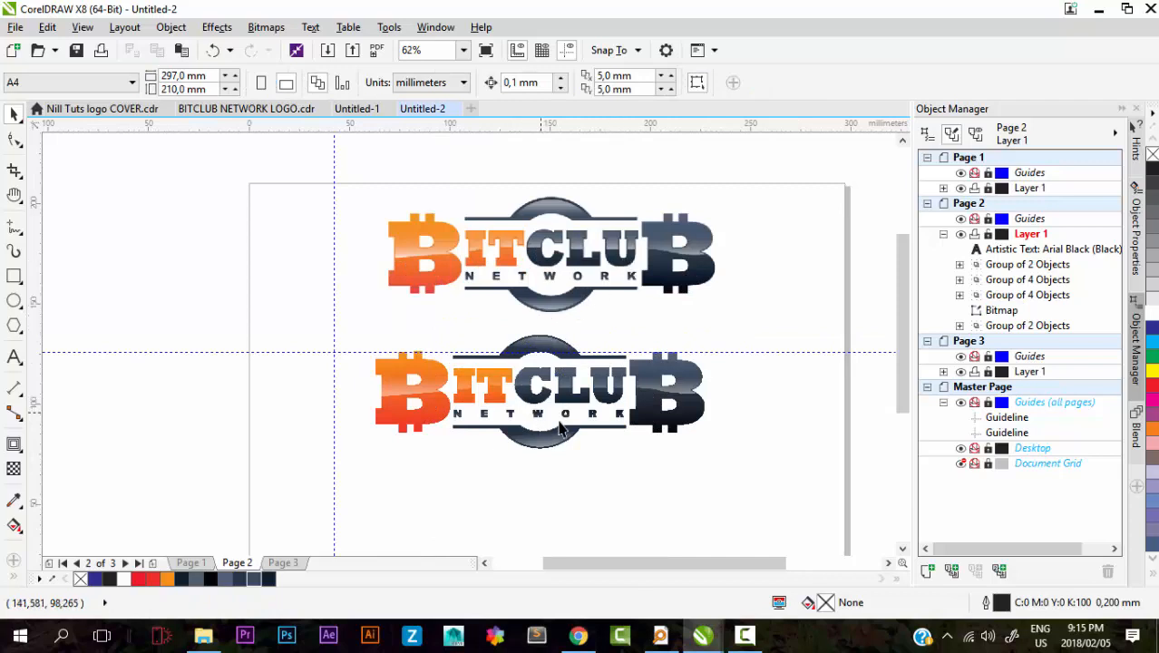
{"action": "scroll", "coordinate": [561, 426], "scroll_direction": "up", "scroll_amount": 2}
{"action": "scroll", "coordinate": [482, 336], "scroll_direction": "up", "scroll_amount": 4}
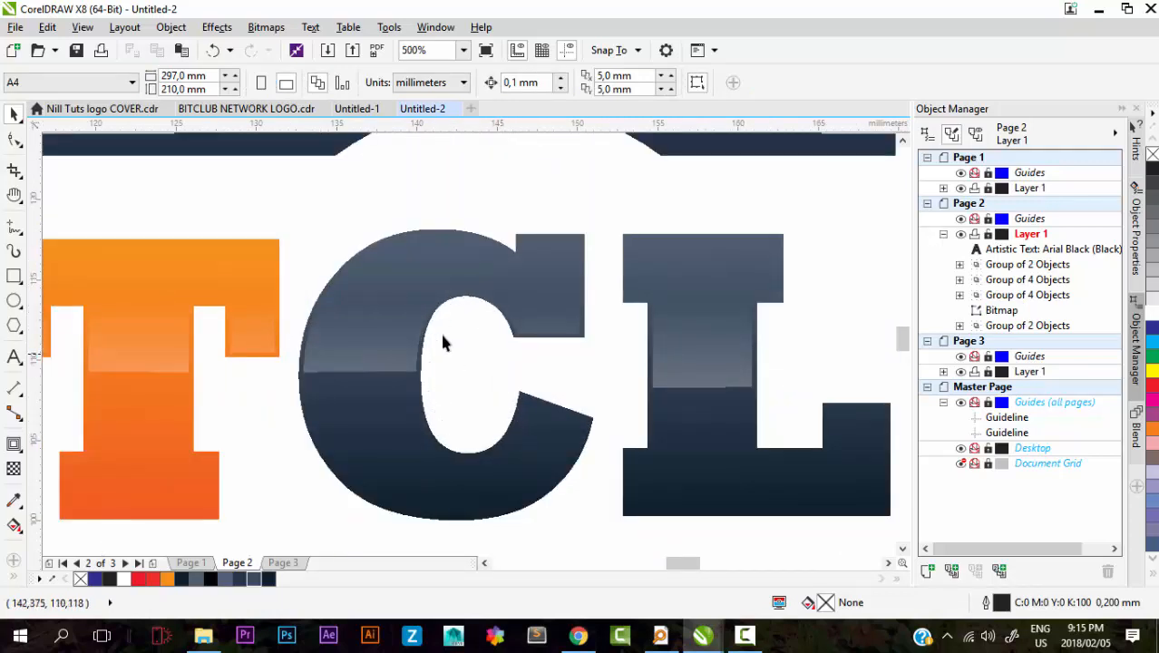
{"action": "scroll", "coordinate": [389, 272], "scroll_direction": "up", "scroll_amount": 1}
{"action": "scroll", "coordinate": [444, 336], "scroll_direction": "down", "scroll_amount": 5}
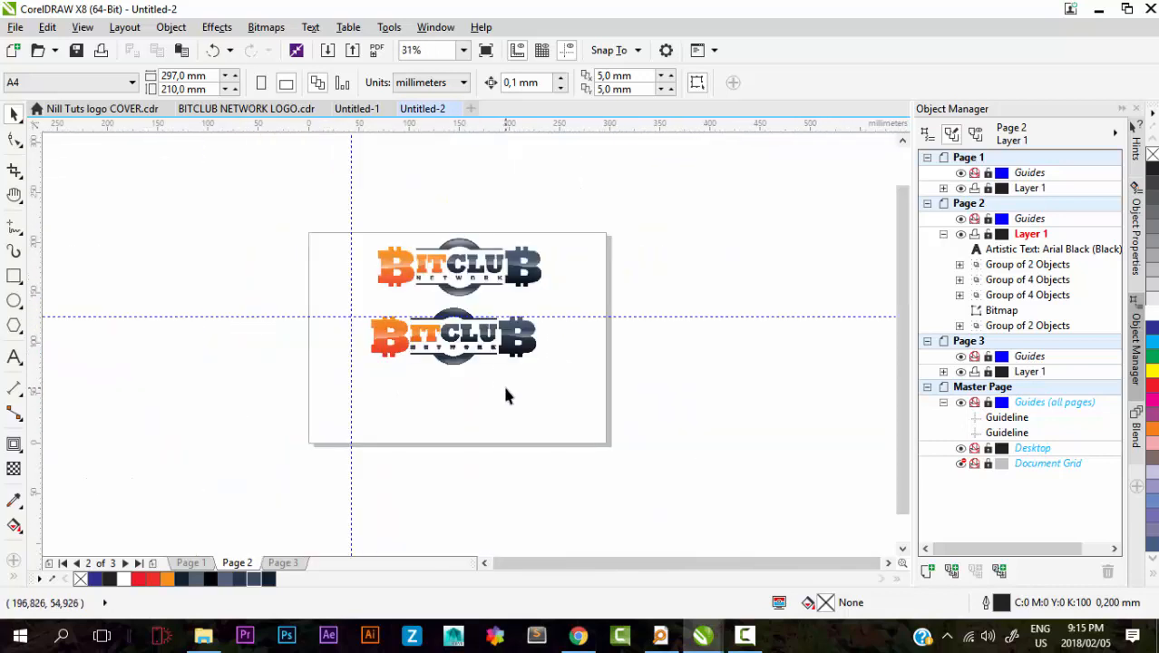
{"action": "left_click_drag", "start_coordinate": [300, 302], "coordinate": [599, 410]}
{"action": "scroll", "coordinate": [400, 328], "scroll_direction": "up", "scroll_amount": 1}
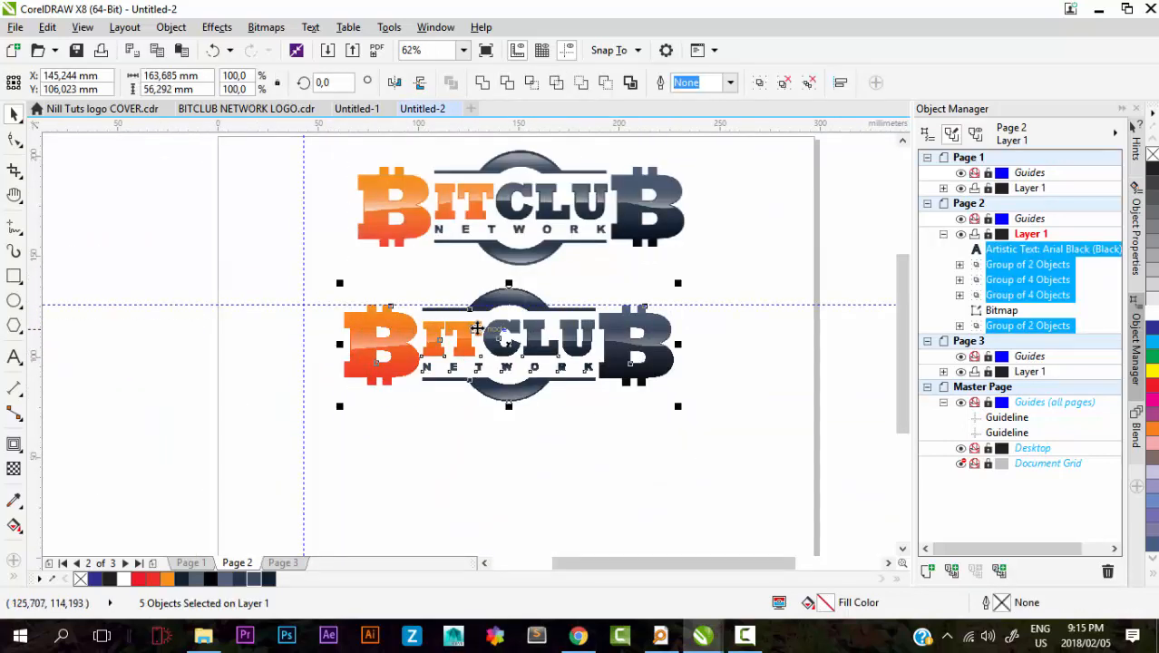
{"action": "left_click", "coordinate": [491, 306]}
{"action": "left_click_drag", "start_coordinate": [737, 260], "coordinate": [282, 439]}
{"action": "left_click_drag", "start_coordinate": [401, 354], "coordinate": [415, 350]}
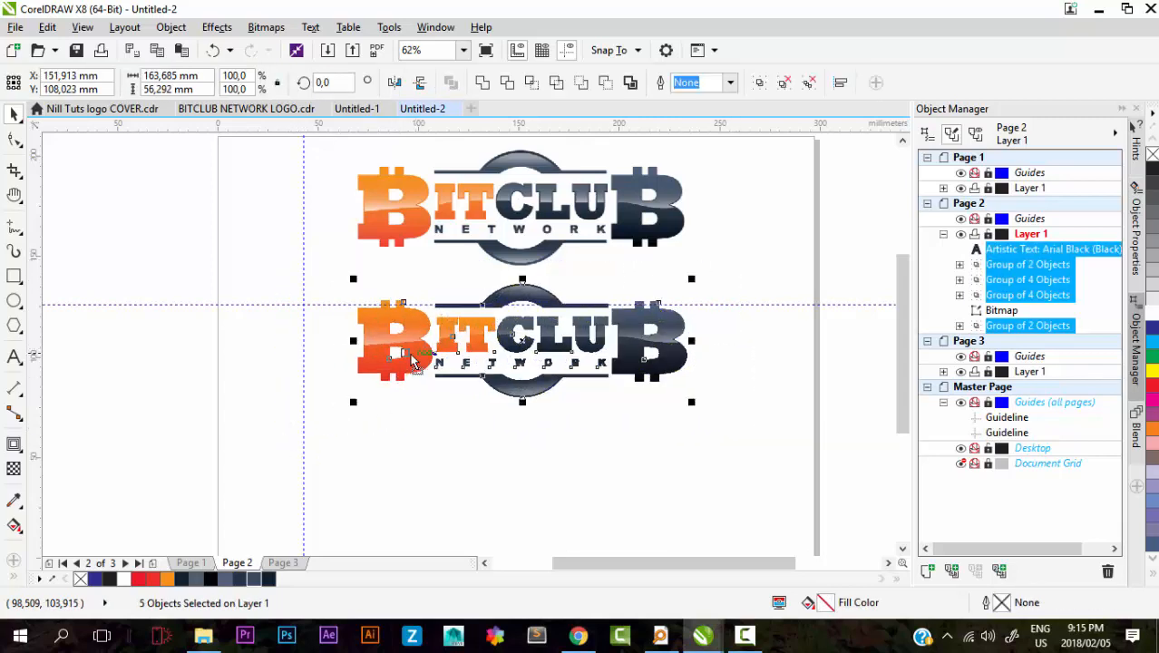
Step: Select both the original bitmap and the redrawn logo and copy them
{"action": "scroll", "coordinate": [493, 358], "scroll_direction": "down", "scroll_amount": 1}
{"action": "left_click_drag", "start_coordinate": [673, 207], "coordinate": [324, 444]}
{"action": "right_click", "coordinate": [481, 303]}
{"action": "left_click", "coordinate": [531, 357]}
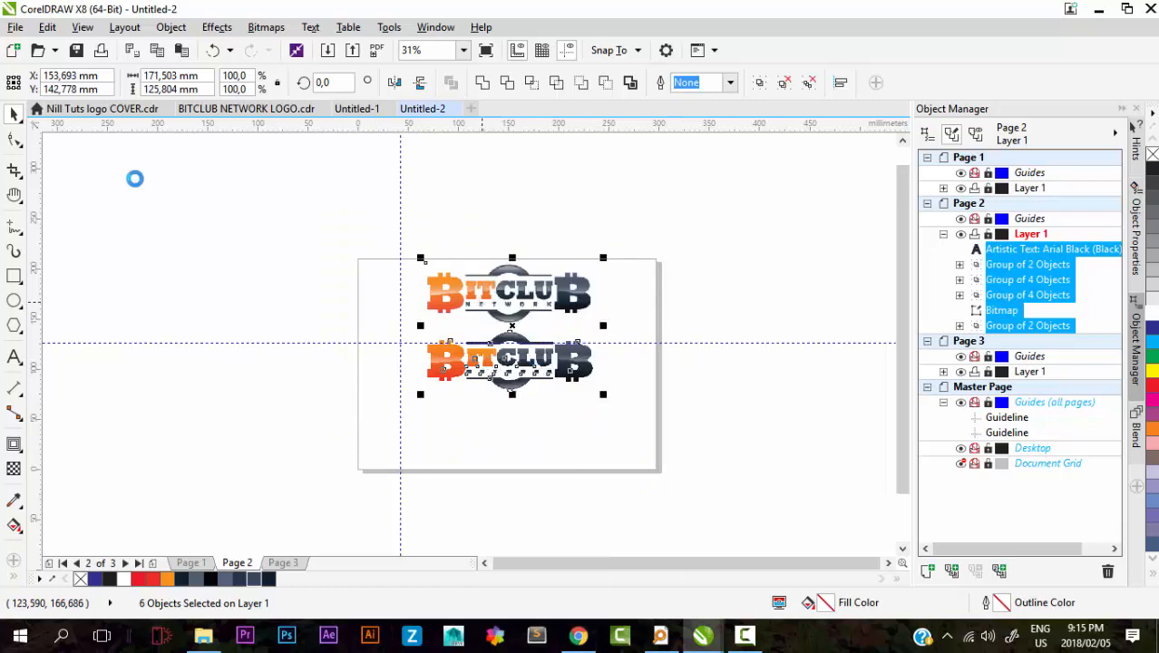
Step: Create a new A4 landscape document with CMYK colour mode and 300 dpi rendering resolution
{"action": "left_click", "coordinate": [15, 26]}
{"action": "left_click", "coordinate": [36, 50]}
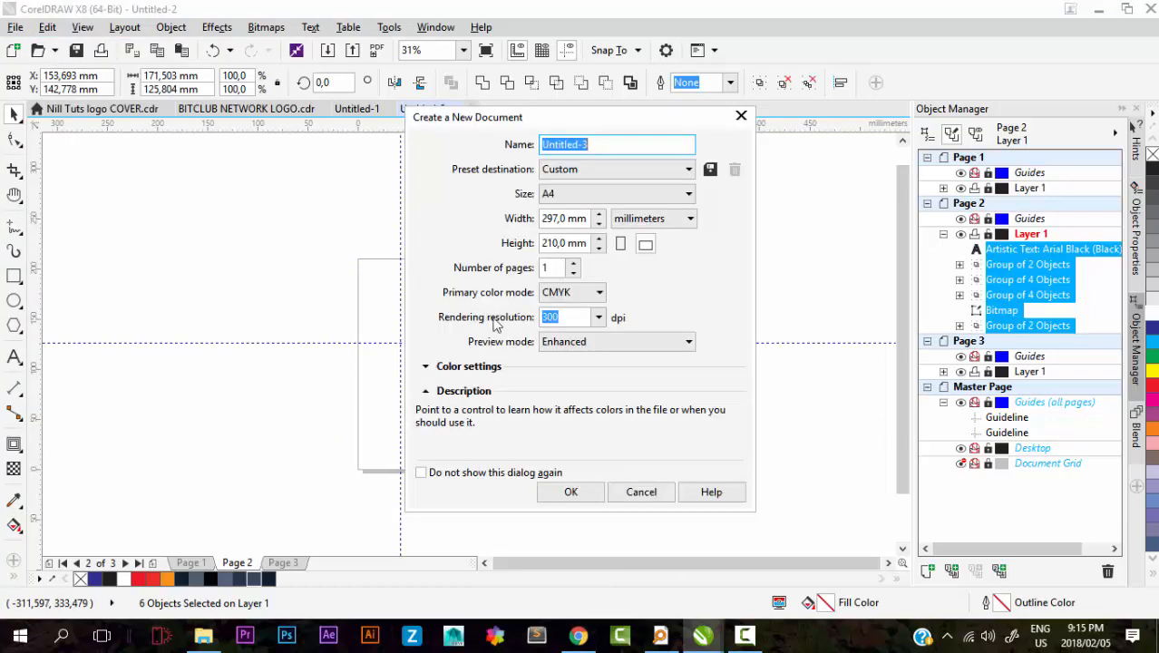
{"action": "left_click", "coordinate": [570, 491]}
Step: Paste the copied logos into the new document, move them down on the page, and deselect them
{"action": "right_click", "coordinate": [232, 288]}
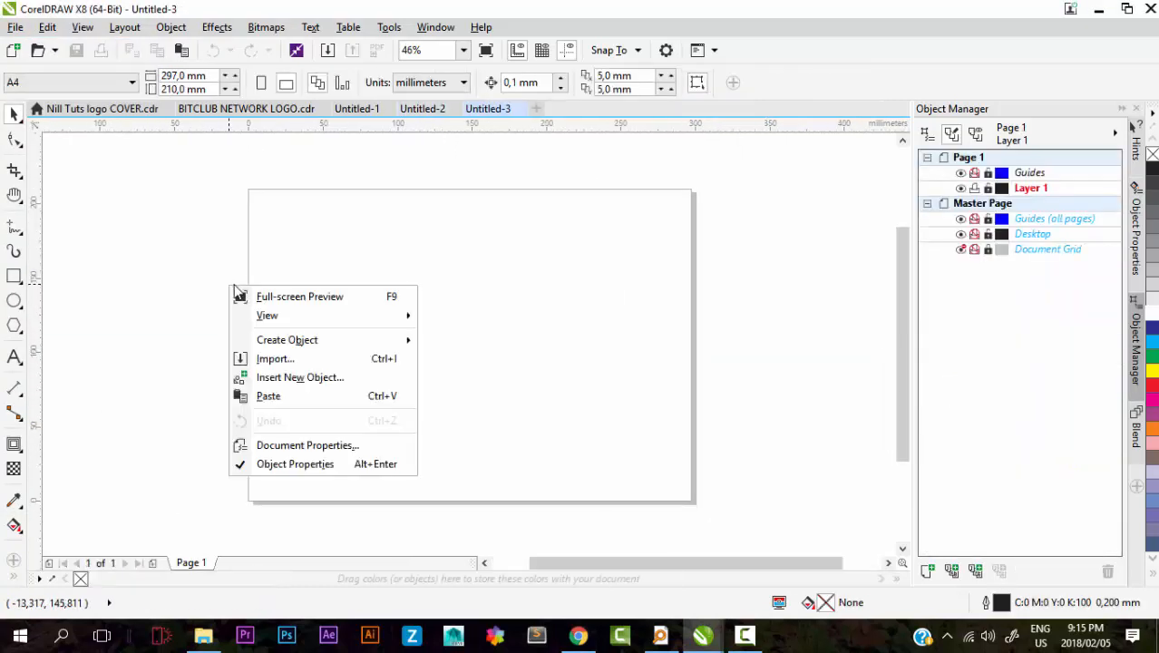
{"action": "left_click", "coordinate": [268, 396]}
{"action": "left_click_drag", "start_coordinate": [444, 249], "coordinate": [440, 316]}
{"action": "left_click", "coordinate": [617, 315]}
Step: Examine the redrawn logo's edges, gradients and highlights up close and compare them with the original bitmap
{"action": "scroll", "coordinate": [484, 381], "scroll_direction": "up", "scroll_amount": 5}
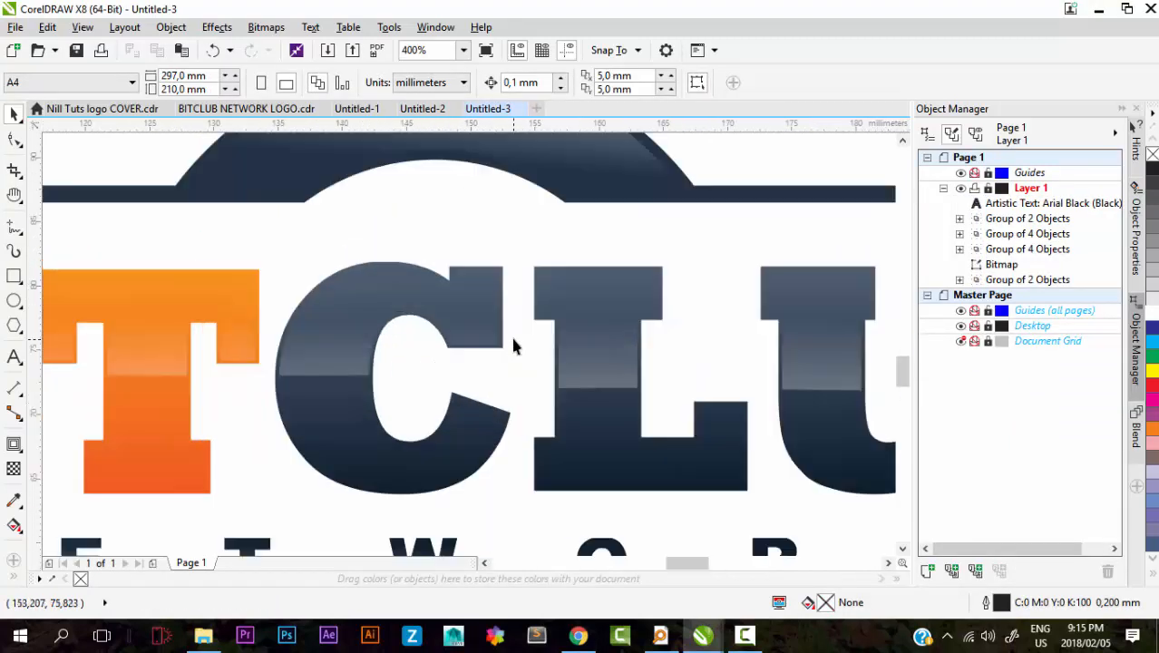
{"action": "scroll", "coordinate": [499, 332], "scroll_direction": "up", "scroll_amount": 2}
{"action": "scroll", "coordinate": [430, 236], "scroll_direction": "down", "scroll_amount": 5}
{"action": "scroll", "coordinate": [510, 311], "scroll_direction": "up", "scroll_amount": 1}
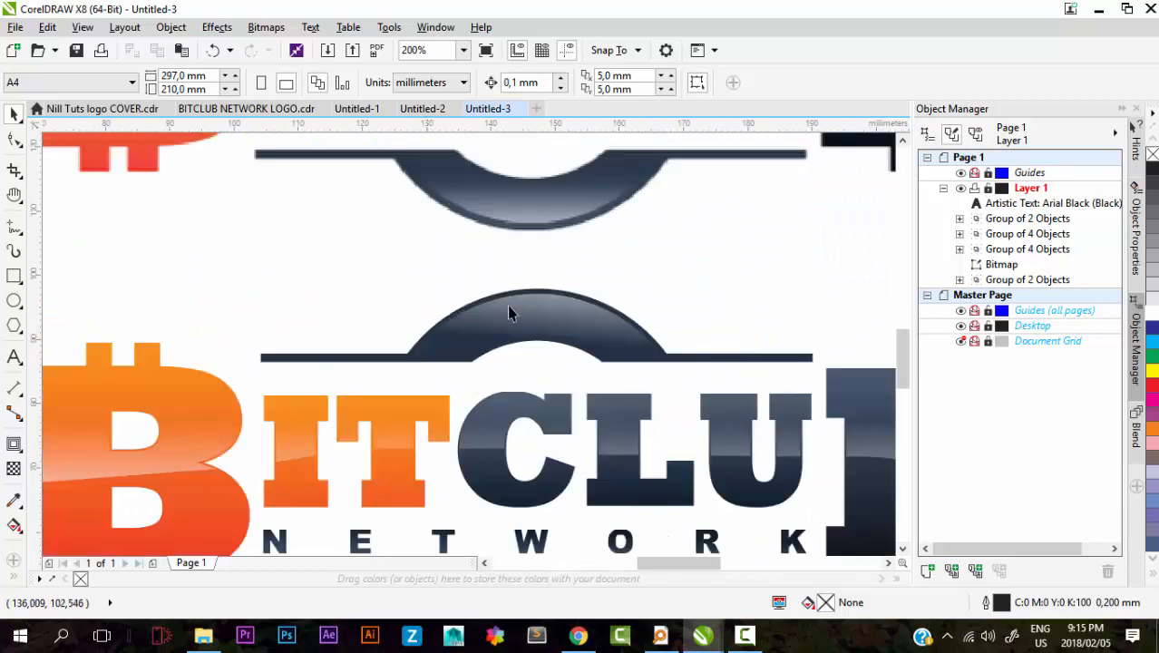
{"action": "scroll", "coordinate": [498, 276], "scroll_direction": "down", "scroll_amount": 3}
{"action": "scroll", "coordinate": [498, 277], "scroll_direction": "up", "scroll_amount": 4}
{"action": "scroll", "coordinate": [479, 330], "scroll_direction": "down", "scroll_amount": 5}
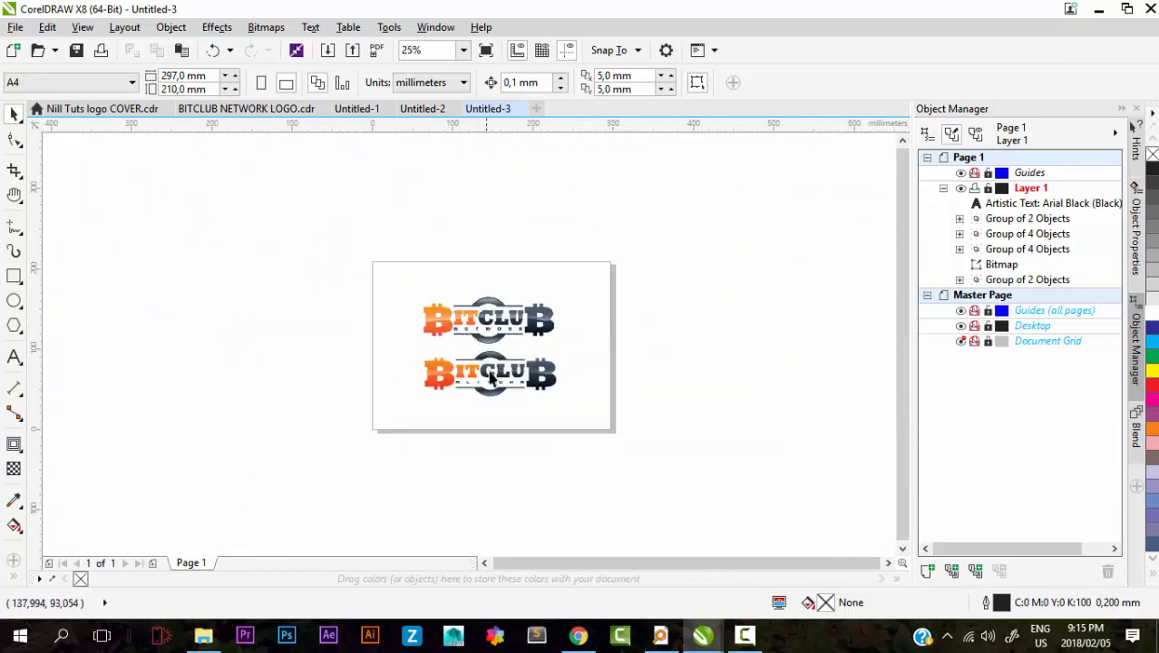
{"action": "scroll", "coordinate": [488, 381], "scroll_direction": "up", "scroll_amount": 4}
{"action": "scroll", "coordinate": [488, 380], "scroll_direction": "down", "scroll_amount": 3}
{"action": "scroll", "coordinate": [490, 385], "scroll_direction": "up", "scroll_amount": 2}
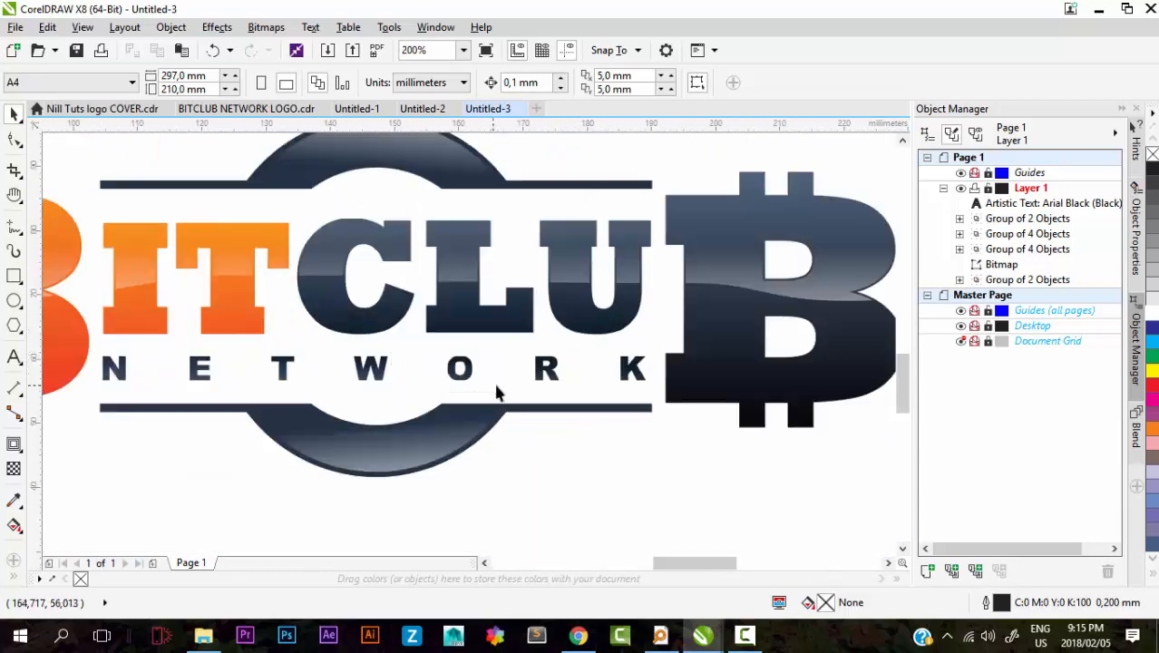
{"action": "scroll", "coordinate": [500, 388], "scroll_direction": "up", "scroll_amount": 1}
{"action": "scroll", "coordinate": [497, 392], "scroll_direction": "down", "scroll_amount": 3}
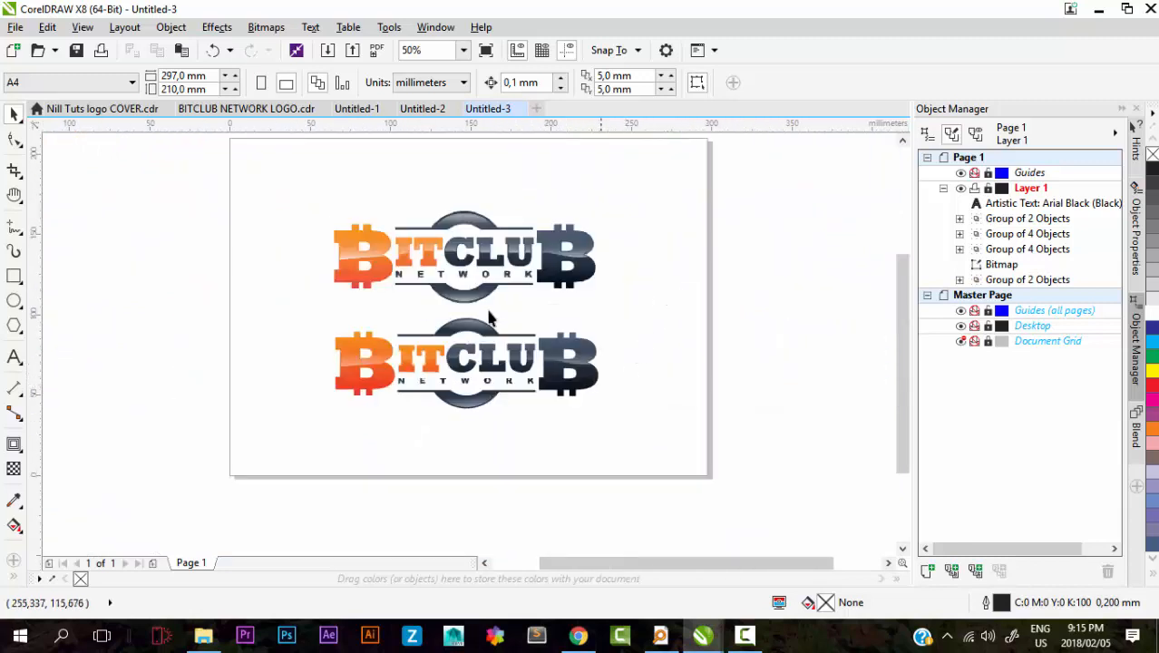
Step: Move the original bitmap logo slightly up and to the right to widen its gap from the redrawn logo
{"action": "scroll", "coordinate": [470, 305], "scroll_direction": "down", "scroll_amount": 1}
{"action": "left_click", "coordinate": [469, 305]}
{"action": "scroll", "coordinate": [470, 294], "scroll_direction": "up", "scroll_amount": 1}
{"action": "left_click_drag", "start_coordinate": [471, 292], "coordinate": [485, 278]}
{"action": "left_click", "coordinate": [660, 261]}
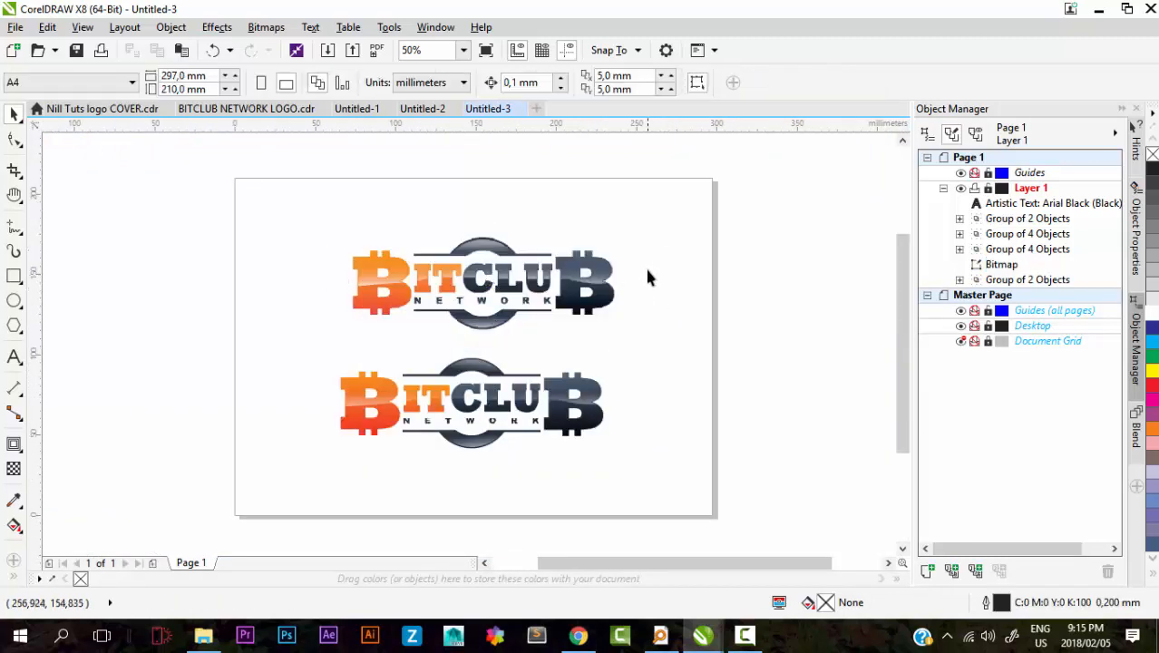
Step: Save the drawing as BIOTCLUB LOGO.cdr in the BitClub Network Logo Redraw folder inside Nill Tuts
{"action": "left_click", "coordinate": [15, 27]}
{"action": "left_click", "coordinate": [44, 192]}
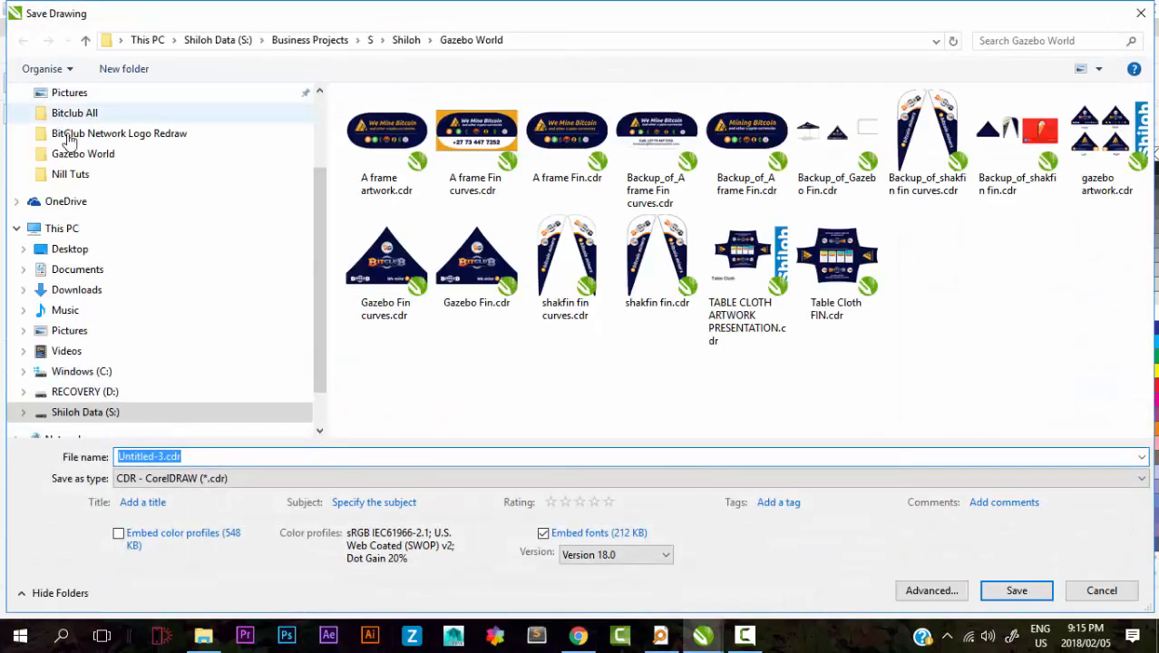
{"action": "left_click", "coordinate": [65, 174]}
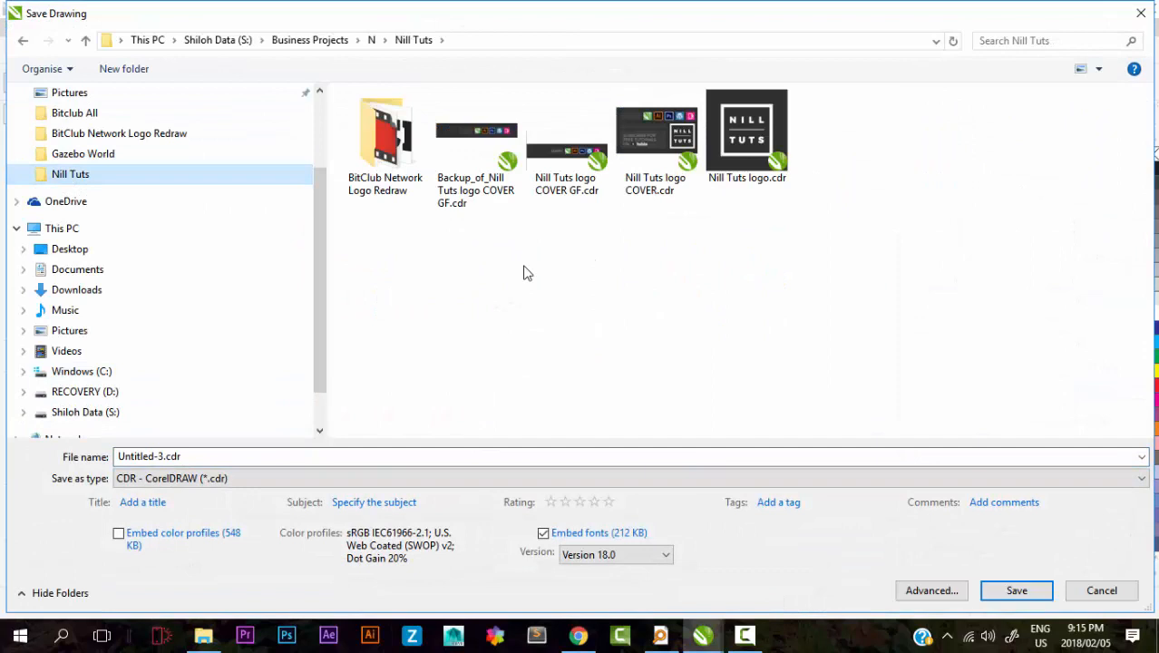
{"action": "double_click", "coordinate": [399, 168]}
{"action": "left_click", "coordinate": [296, 456]}
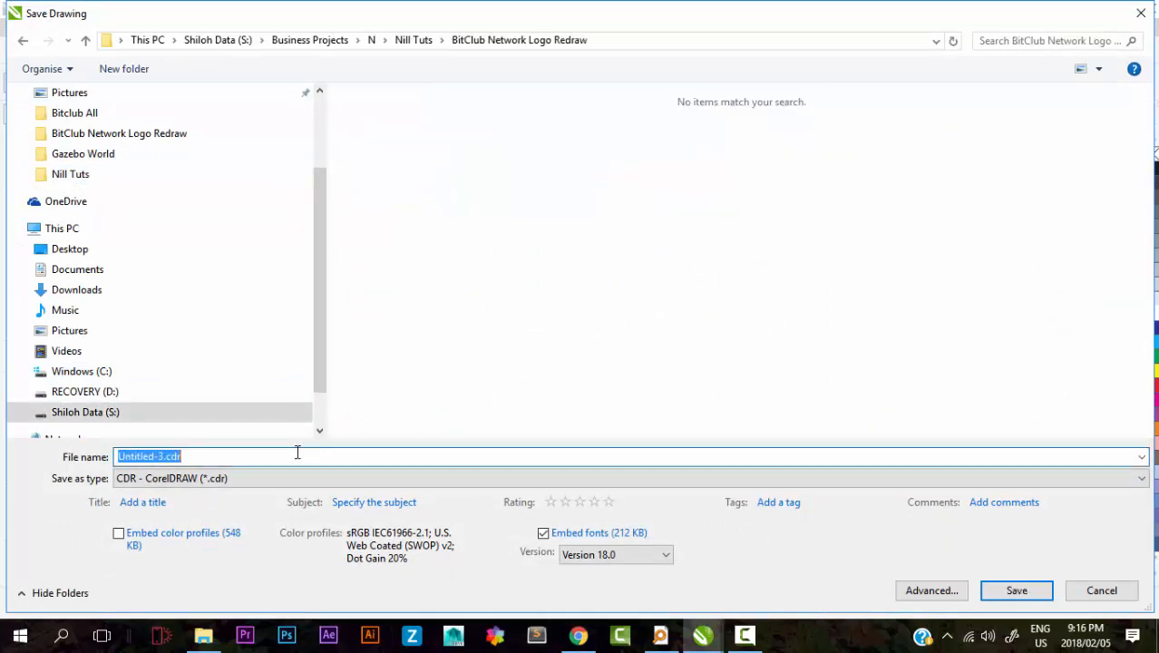
{"action": "type", "text": "Bit"}
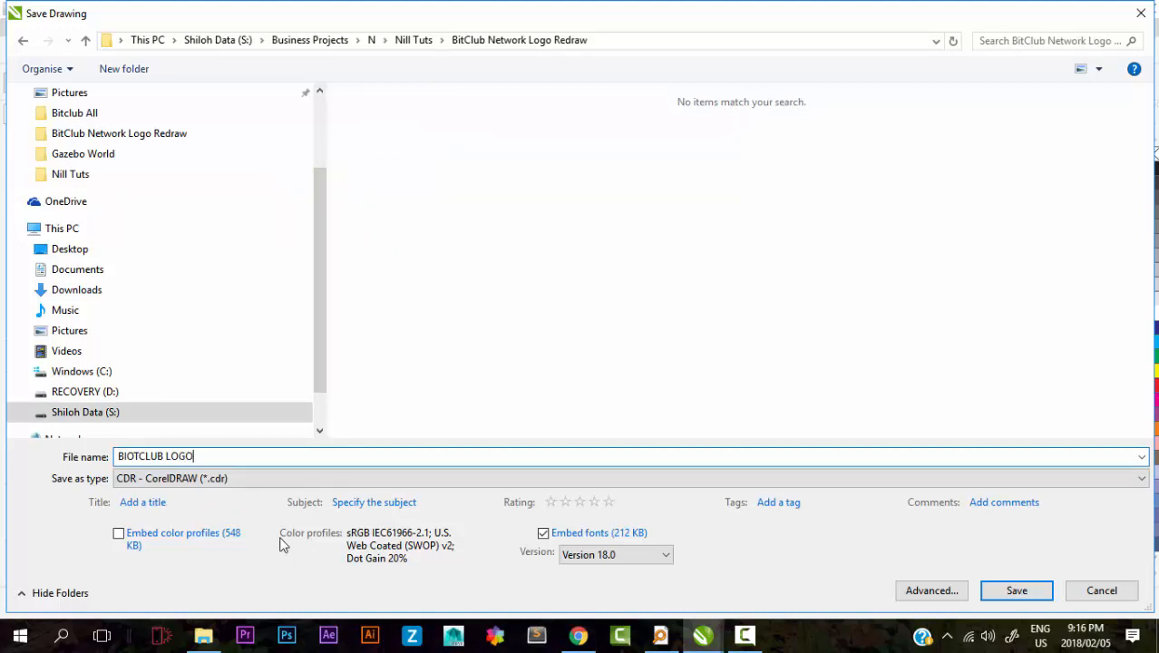
{"action": "left_click", "coordinate": [1017, 590]}
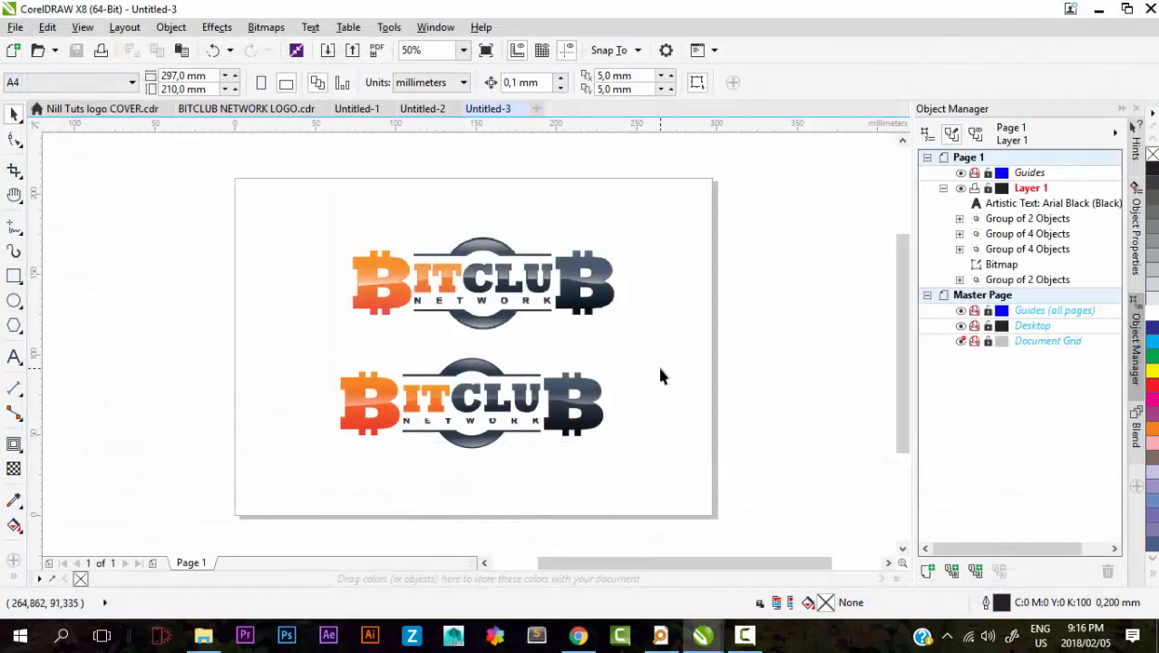
{"action": "left_click", "coordinate": [379, 407]}
{"action": "left_click", "coordinate": [690, 396]}
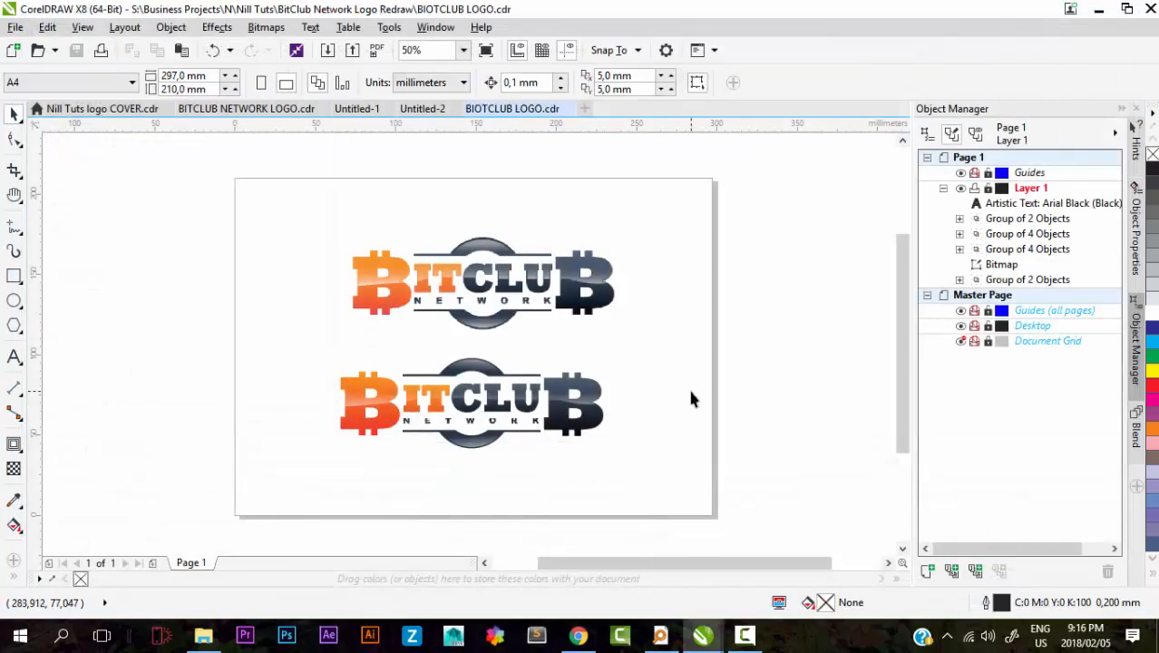